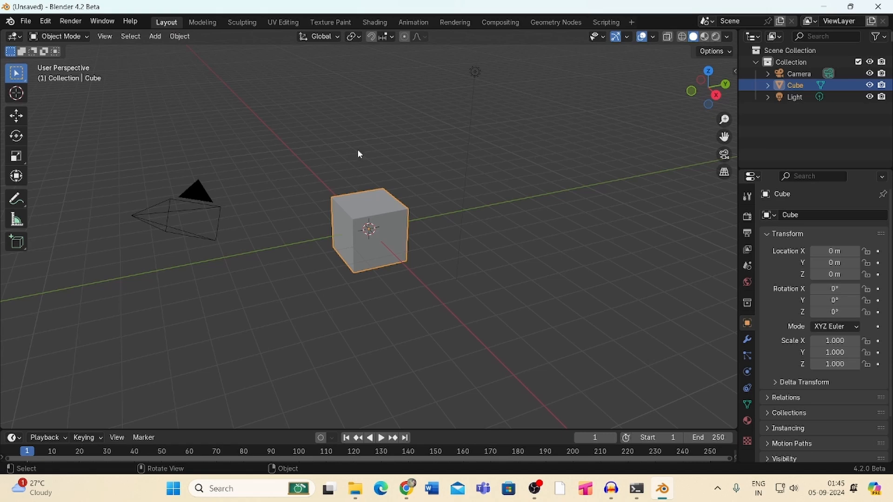
Bring up the splash screen and start a new file from the 2D Animation template
{"action": "left_click", "coordinate": [9, 21]}
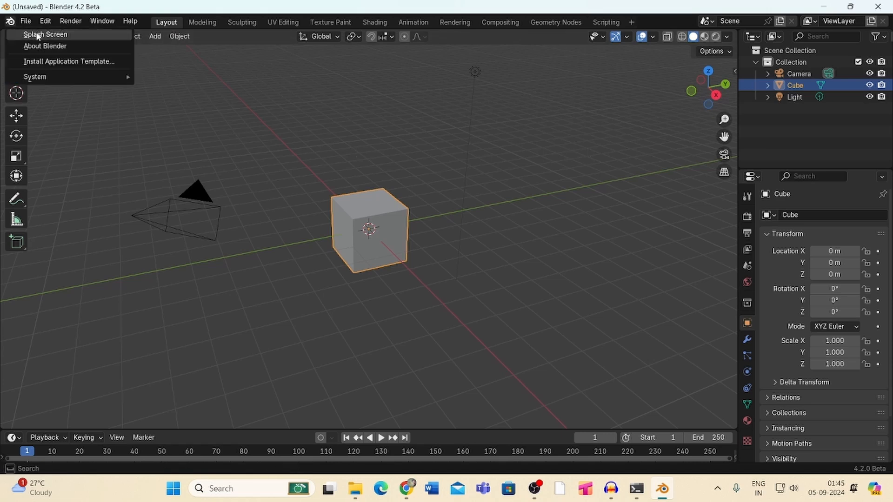
{"action": "left_click", "coordinate": [42, 34]}
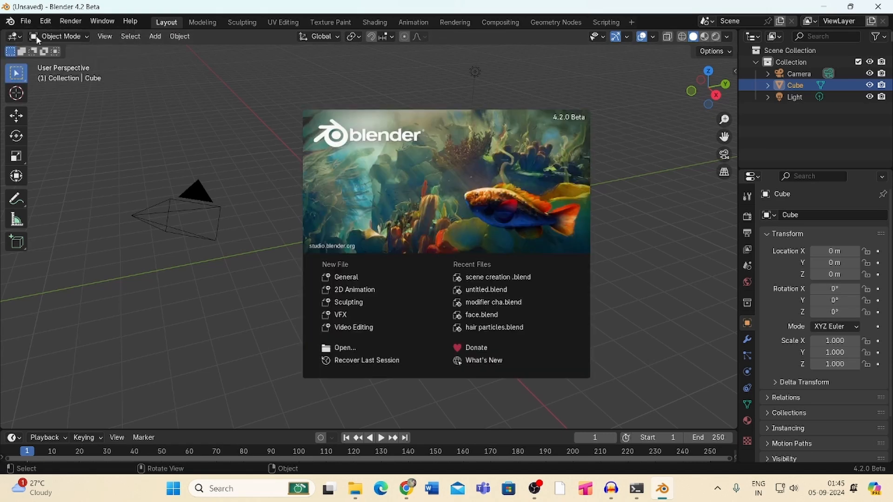
{"action": "left_click", "coordinate": [367, 293]}
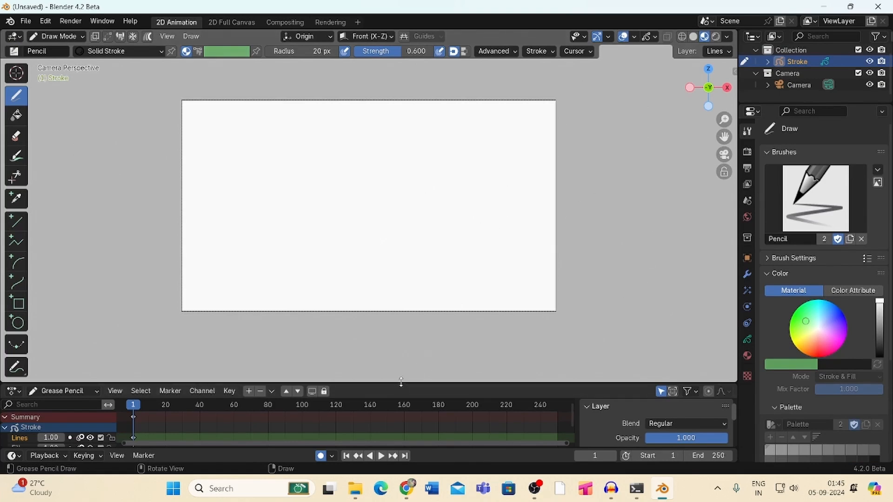
Enlarge the timeline and properties areas and show the Stroke object's layer settings
{"action": "mouse_move", "coordinate": [402, 386]}
{"action": "left_mouse_down"}
{"action": "mouse_move", "coordinate": [404, 301]}
{"action": "mouse_move", "coordinate": [405, 371]}
{"action": "left_mouse_up"}
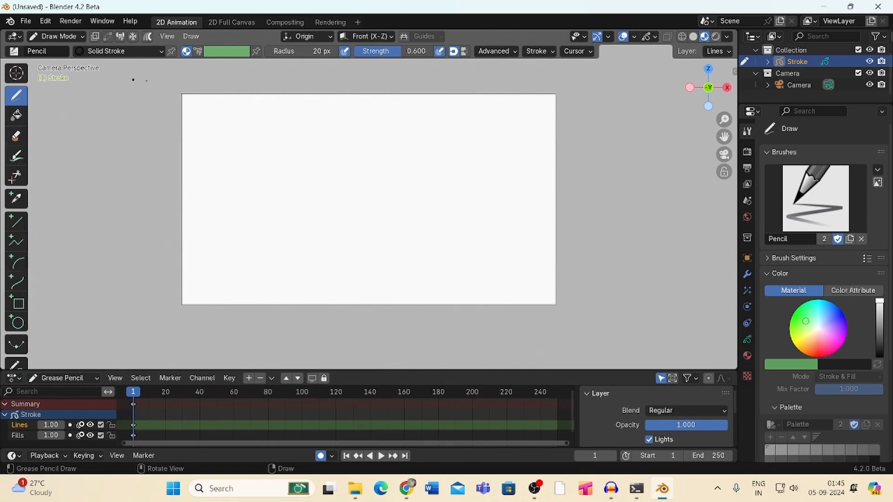
{"action": "left_click_drag", "start_coordinate": [738, 183], "coordinate": [719, 183]}
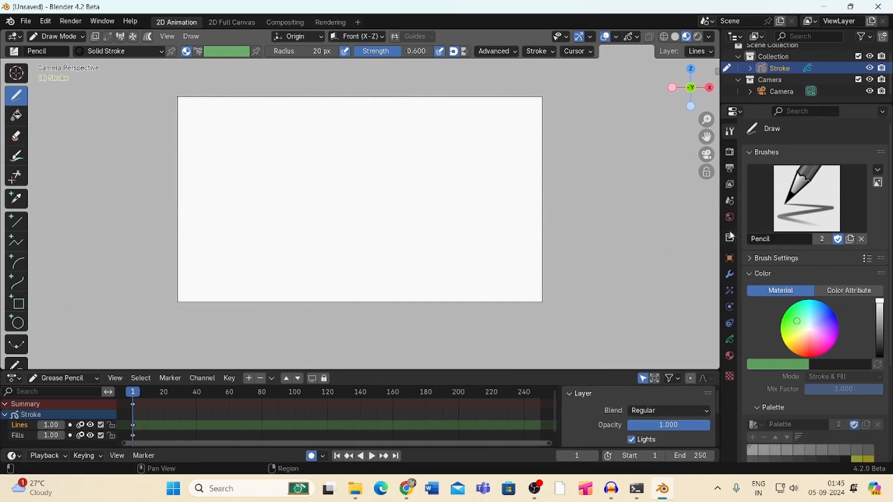
{"action": "left_click_drag", "start_coordinate": [719, 225], "coordinate": [711, 225]}
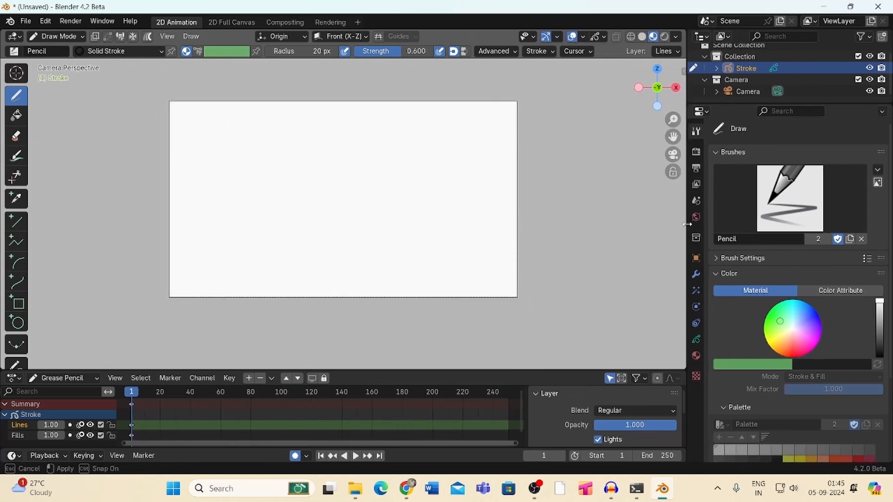
{"action": "left_click", "coordinate": [742, 260]}
{"action": "left_click", "coordinate": [742, 260]}
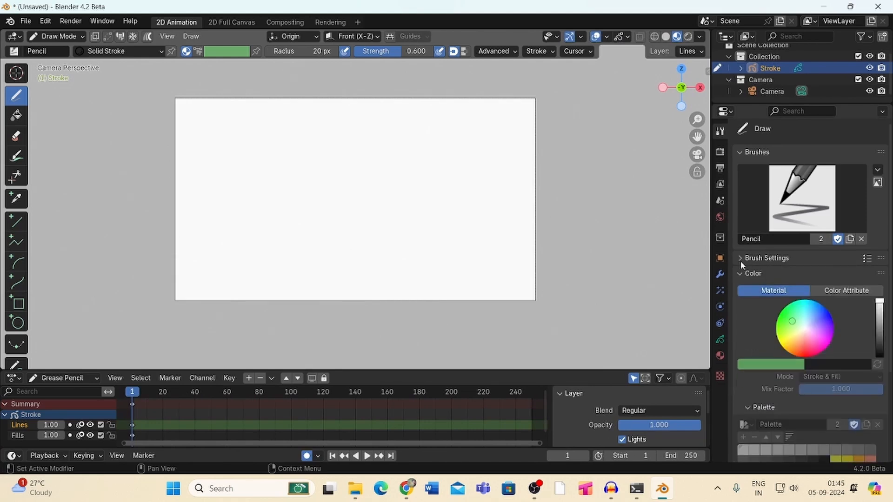
{"action": "left_click", "coordinate": [720, 339]}
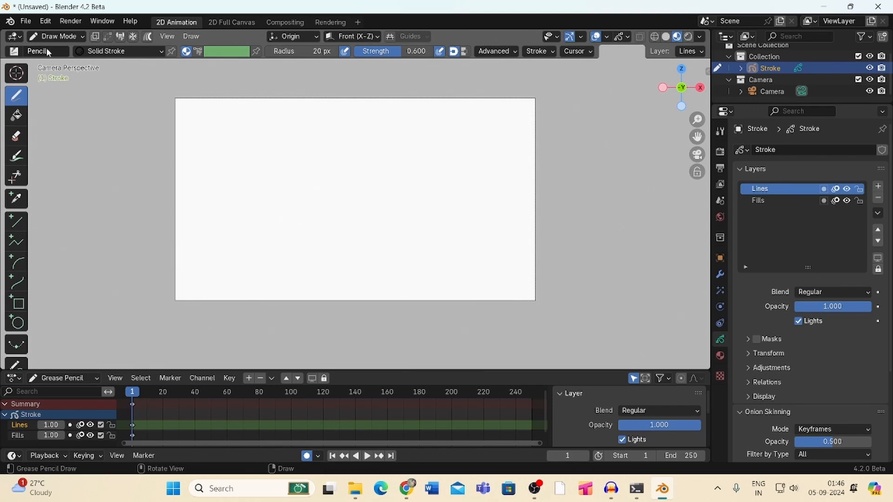
Choose the Pen brush and draw a horizon line across the middle of the canvas on the Lines layer
{"action": "left_click", "coordinate": [15, 54]}
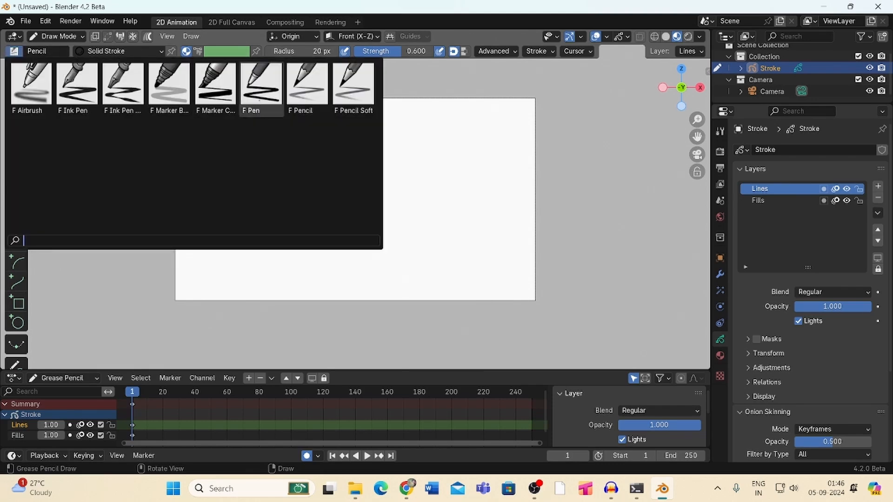
{"action": "left_click", "coordinate": [251, 93]}
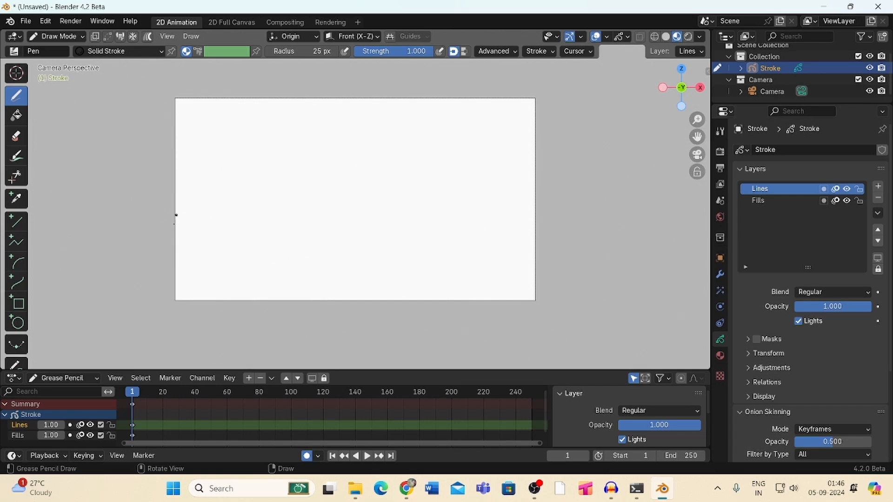
{"action": "left_click_drag", "start_coordinate": [169, 214], "coordinate": [578, 208]}
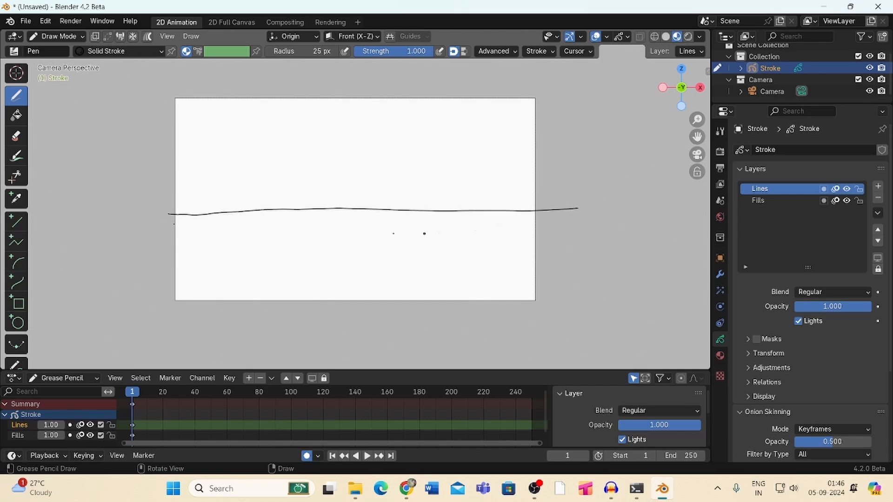
Draw perspective guides below the horizon: lines radiating from a central vanishing point, crossed by roughly horizontal lines
{"action": "left_click_drag", "start_coordinate": [353, 211], "coordinate": [155, 278]}
{"action": "left_click_drag", "start_coordinate": [358, 211], "coordinate": [559, 242]}
{"action": "left_click_drag", "start_coordinate": [355, 211], "coordinate": [546, 315]}
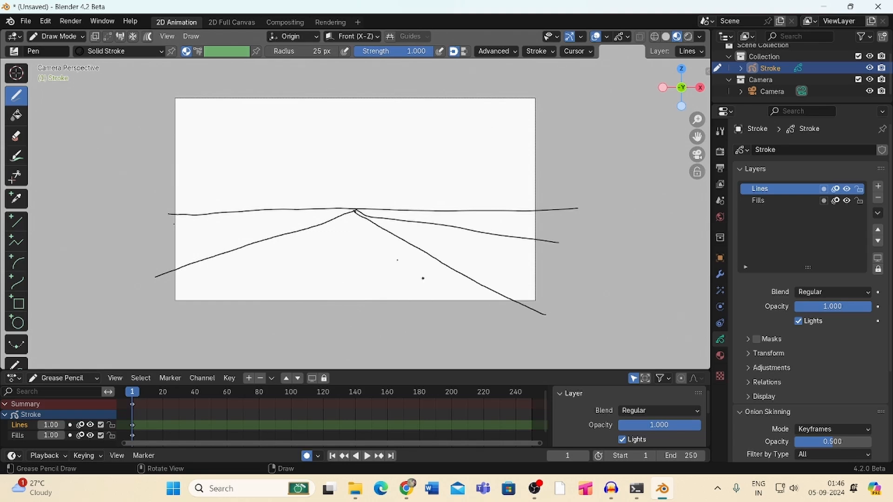
{"action": "left_click_drag", "start_coordinate": [355, 211], "coordinate": [396, 334]}
{"action": "left_click_drag", "start_coordinate": [354, 211], "coordinate": [298, 324]}
{"action": "left_click_drag", "start_coordinate": [355, 210], "coordinate": [154, 231]}
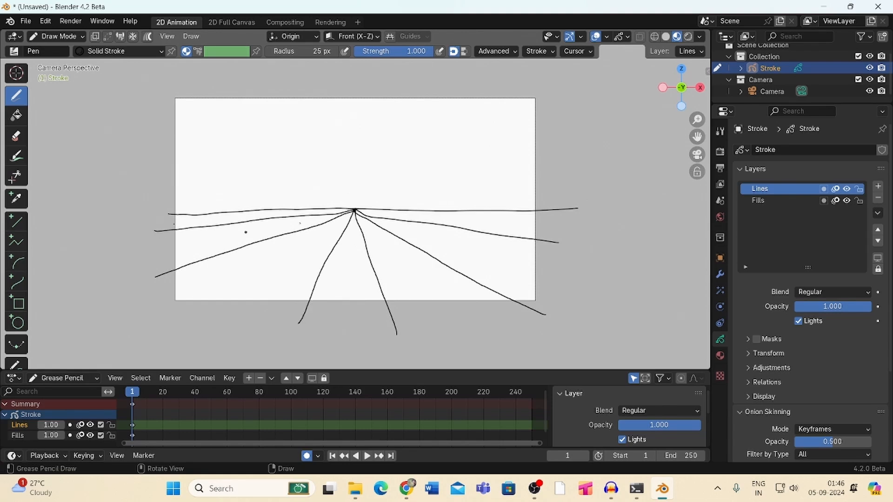
{"action": "mouse_move", "coordinate": [356, 212]}
{"action": "left_mouse_down"}
{"action": "mouse_move", "coordinate": [565, 224]}
{"action": "mouse_move", "coordinate": [384, 221]}
{"action": "mouse_move", "coordinate": [604, 277]}
{"action": "left_mouse_up"}
{"action": "left_click_drag", "start_coordinate": [355, 212], "coordinate": [243, 312]}
{"action": "left_click_drag", "start_coordinate": [178, 233], "coordinate": [544, 236]}
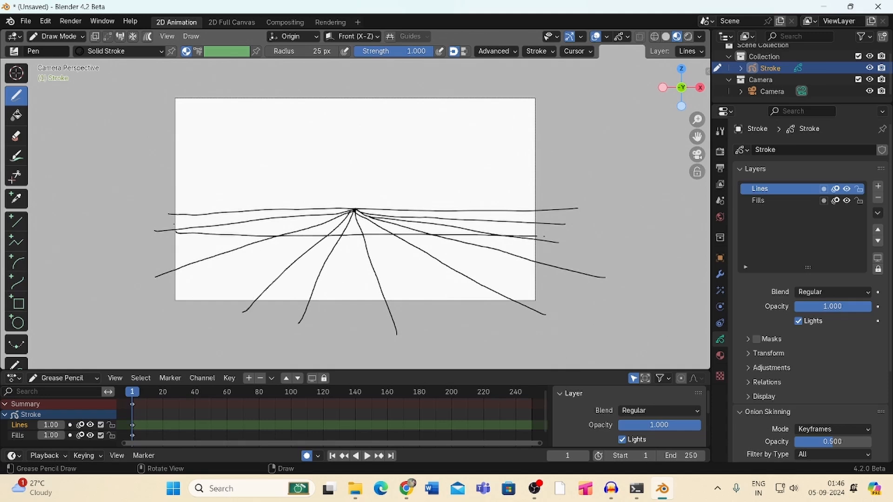
{"action": "left_click_drag", "start_coordinate": [156, 262], "coordinate": [558, 270]}
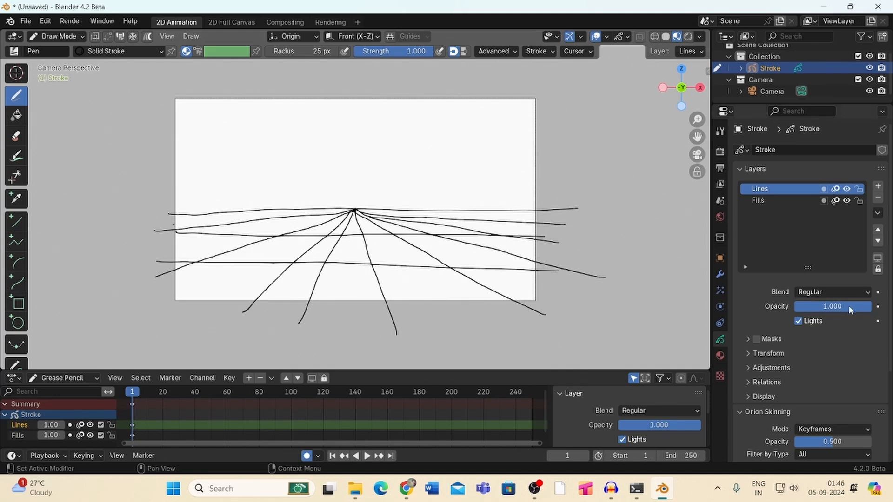
Lower the Lines layer's opacity to about 0.208 and add a new layer named "character"
{"action": "left_click_drag", "start_coordinate": [849, 306], "coordinate": [779, 314]}
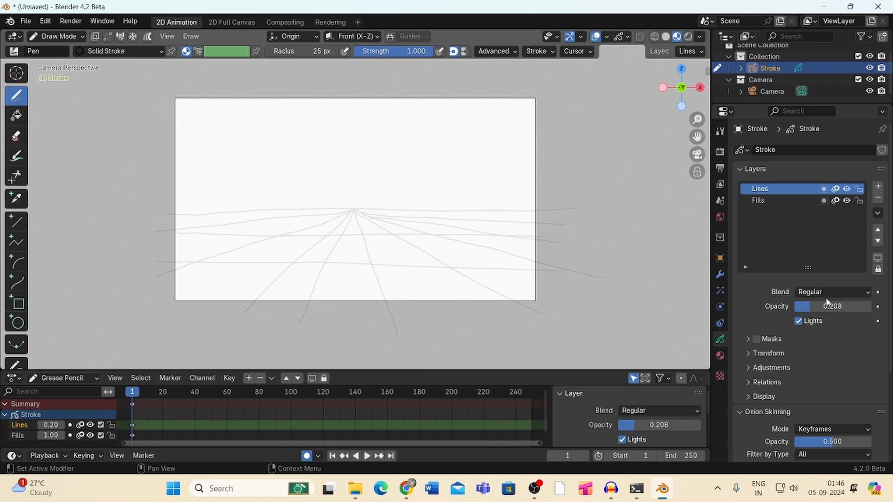
{"action": "left_click", "coordinate": [878, 186]}
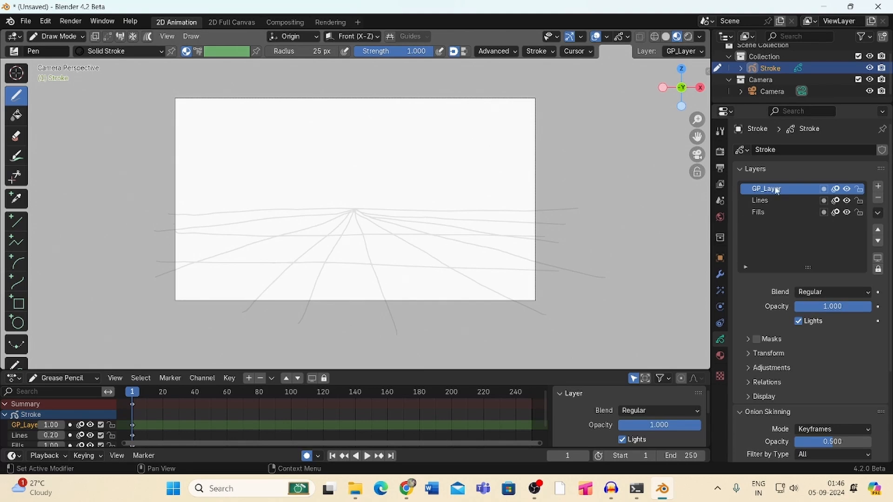
{"action": "type", "text": "character"}
{"action": "key", "text": "Return"}
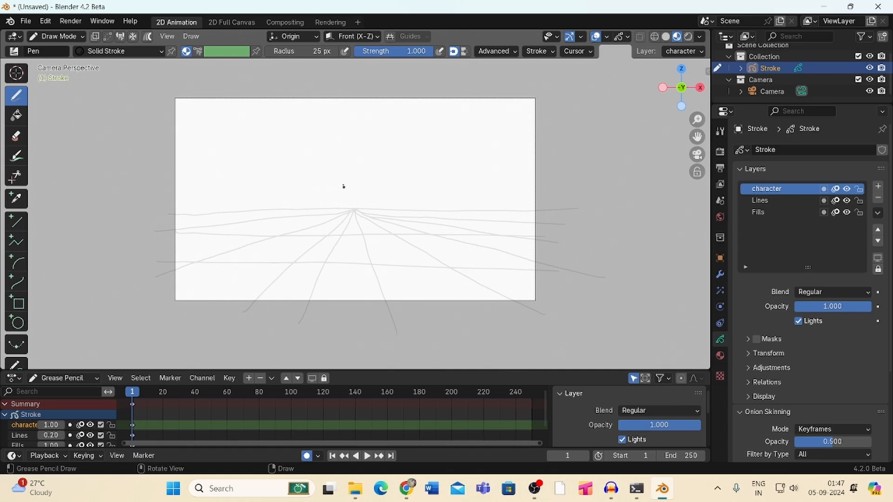
Sketch a cube-shaped character with round eyes, a small mouth and two thin legs over the vanishing point
{"action": "left_click_drag", "start_coordinate": [342, 171], "coordinate": [344, 208]}
{"action": "mouse_move", "coordinate": [340, 174]}
{"action": "left_mouse_down"}
{"action": "mouse_move", "coordinate": [391, 174]}
{"action": "mouse_move", "coordinate": [389, 211]}
{"action": "mouse_move", "coordinate": [367, 217]}
{"action": "mouse_move", "coordinate": [395, 212]}
{"action": "mouse_move", "coordinate": [380, 186]}
{"action": "mouse_move", "coordinate": [355, 195]}
{"action": "mouse_move", "coordinate": [364, 186]}
{"action": "mouse_move", "coordinate": [379, 199]}
{"action": "mouse_move", "coordinate": [361, 241]}
{"action": "mouse_move", "coordinate": [351, 242]}
{"action": "mouse_move", "coordinate": [392, 240]}
{"action": "mouse_move", "coordinate": [382, 240]}
{"action": "left_mouse_up"}
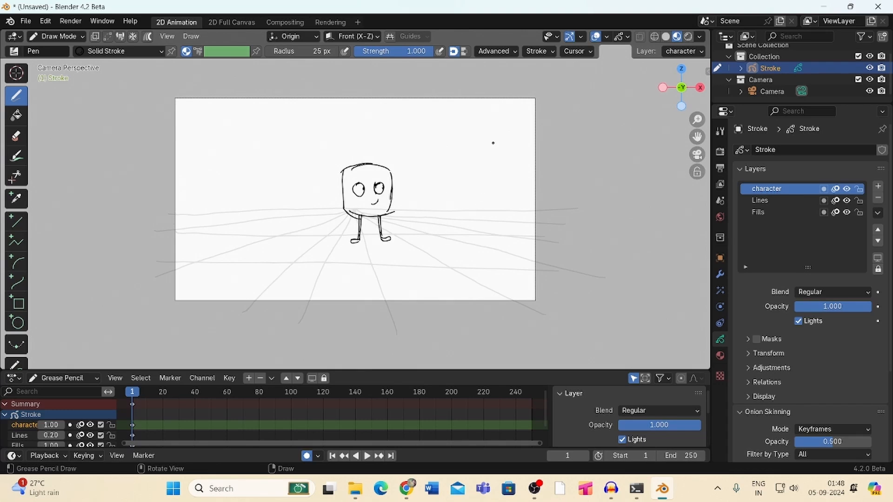
Reduce the character layer's opacity to about 0.429
{"action": "left_click", "coordinate": [767, 201]}
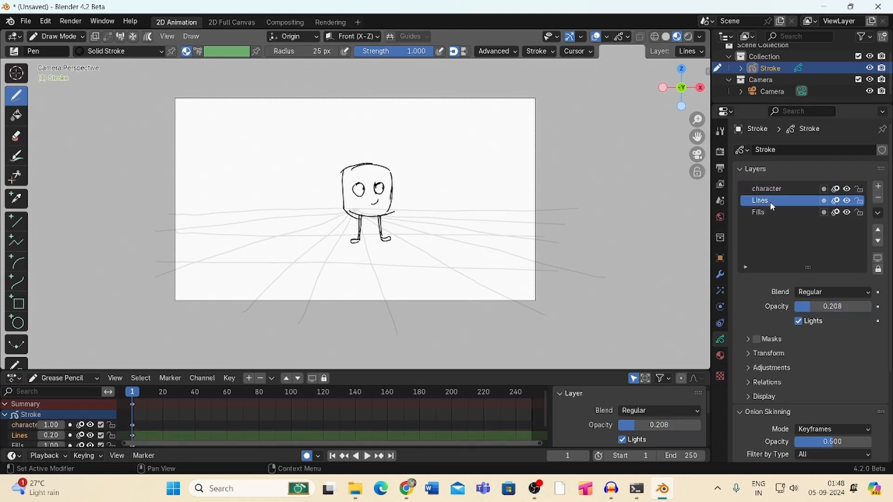
{"action": "left_click", "coordinate": [772, 188]}
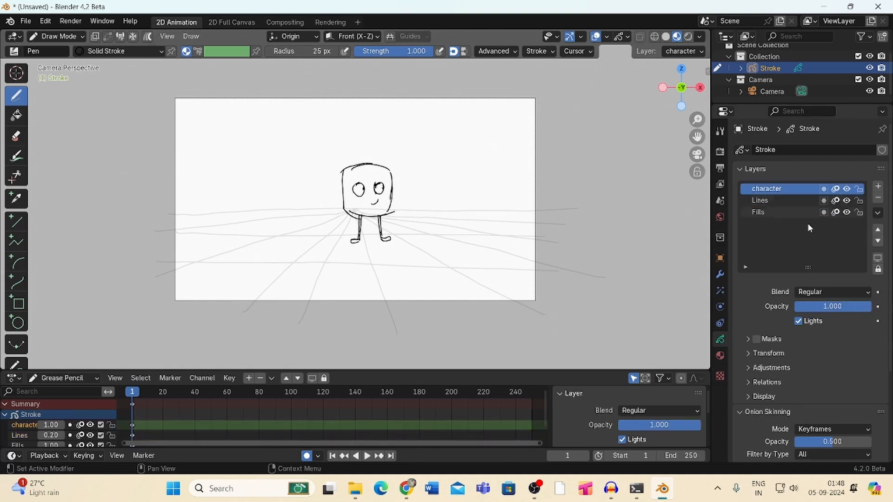
{"action": "left_click_drag", "start_coordinate": [843, 305], "coordinate": [782, 305]}
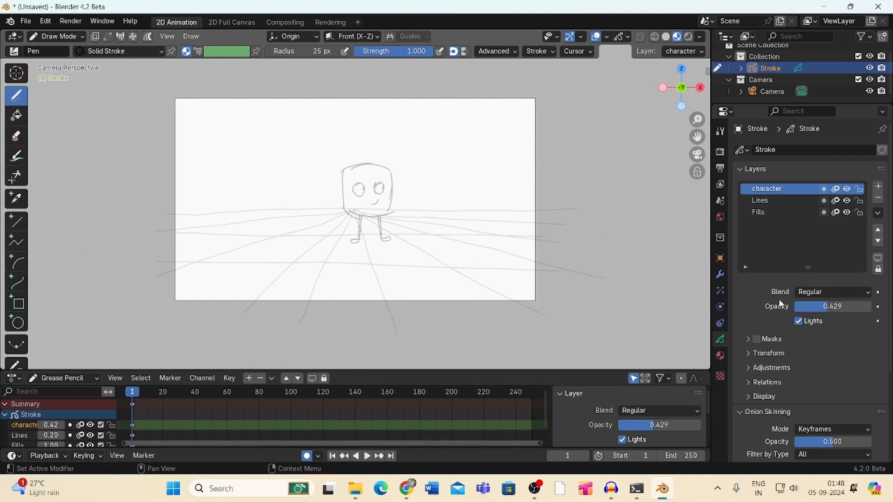
Raise the Lines layer's opacity to about 0.714 and sketch small bushes on the horizon on both sides of the character
{"action": "left_click", "coordinate": [785, 200]}
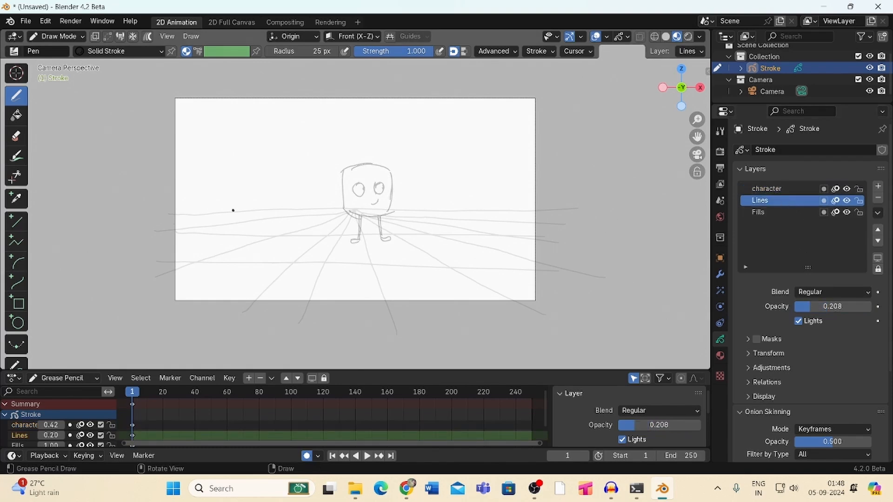
{"action": "mouse_move", "coordinate": [227, 211]}
{"action": "left_mouse_down"}
{"action": "mouse_move", "coordinate": [244, 197]}
{"action": "mouse_move", "coordinate": [251, 205]}
{"action": "left_mouse_up"}
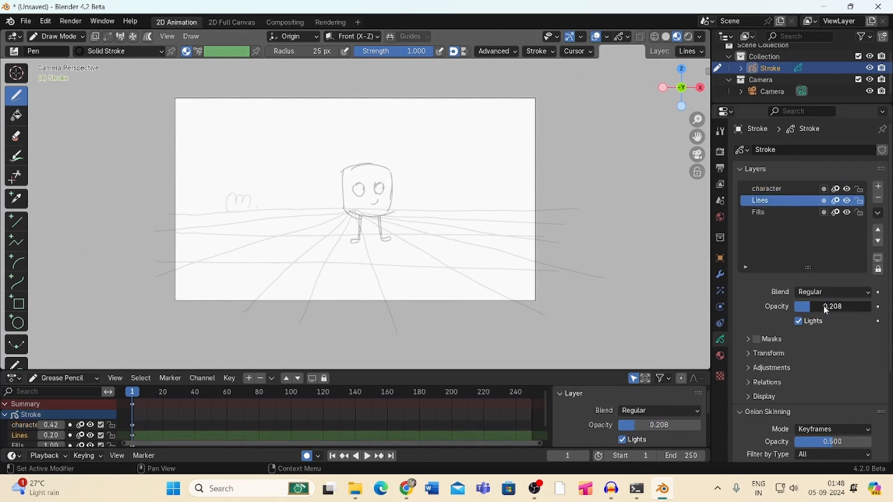
{"action": "left_click_drag", "start_coordinate": [823, 305], "coordinate": [850, 306]}
{"action": "mouse_move", "coordinate": [256, 207]}
{"action": "left_mouse_down"}
{"action": "mouse_move", "coordinate": [264, 195]}
{"action": "mouse_move", "coordinate": [267, 211]}
{"action": "left_mouse_up"}
{"action": "mouse_move", "coordinate": [273, 207]}
{"action": "left_mouse_down"}
{"action": "mouse_move", "coordinate": [273, 183]}
{"action": "mouse_move", "coordinate": [282, 208]}
{"action": "left_mouse_up"}
{"action": "mouse_move", "coordinate": [413, 207]}
{"action": "left_mouse_down"}
{"action": "mouse_move", "coordinate": [429, 198]}
{"action": "mouse_move", "coordinate": [433, 208]}
{"action": "left_mouse_up"}
Sketch more bushes and plant shapes across the foreground and extend the right-hand horizon bush with low wavy strokes
{"action": "mouse_move", "coordinate": [269, 255]}
{"action": "left_mouse_down"}
{"action": "mouse_move", "coordinate": [281, 254]}
{"action": "mouse_move", "coordinate": [282, 265]}
{"action": "left_mouse_up"}
{"action": "mouse_move", "coordinate": [451, 259]}
{"action": "left_mouse_down"}
{"action": "mouse_move", "coordinate": [464, 255]}
{"action": "mouse_move", "coordinate": [467, 266]}
{"action": "left_mouse_up"}
{"action": "mouse_move", "coordinate": [538, 249]}
{"action": "left_mouse_down"}
{"action": "mouse_move", "coordinate": [504, 289]}
{"action": "mouse_move", "coordinate": [517, 307]}
{"action": "left_mouse_up"}
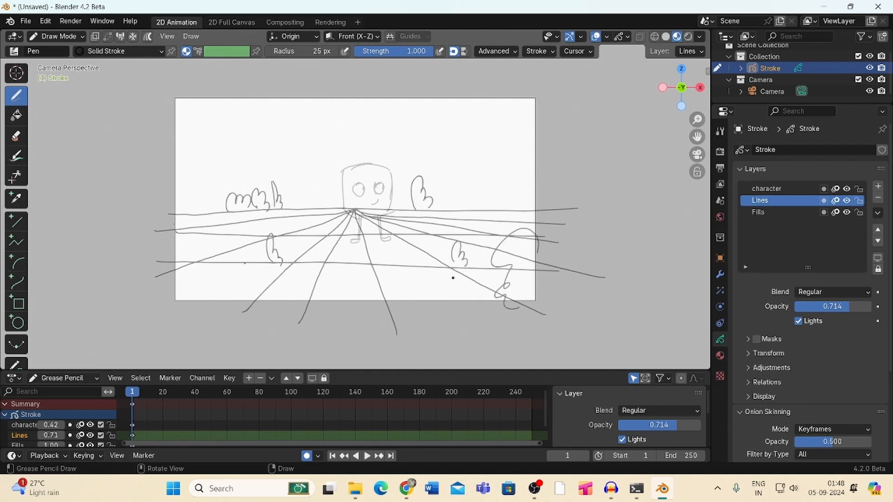
{"action": "mouse_move", "coordinate": [187, 241]}
{"action": "left_mouse_down"}
{"action": "mouse_move", "coordinate": [182, 254]}
{"action": "mouse_move", "coordinate": [226, 305]}
{"action": "left_mouse_up"}
{"action": "left_click_drag", "start_coordinate": [432, 208], "coordinate": [551, 209]}
{"action": "left_click_drag", "start_coordinate": [460, 208], "coordinate": [537, 211]}
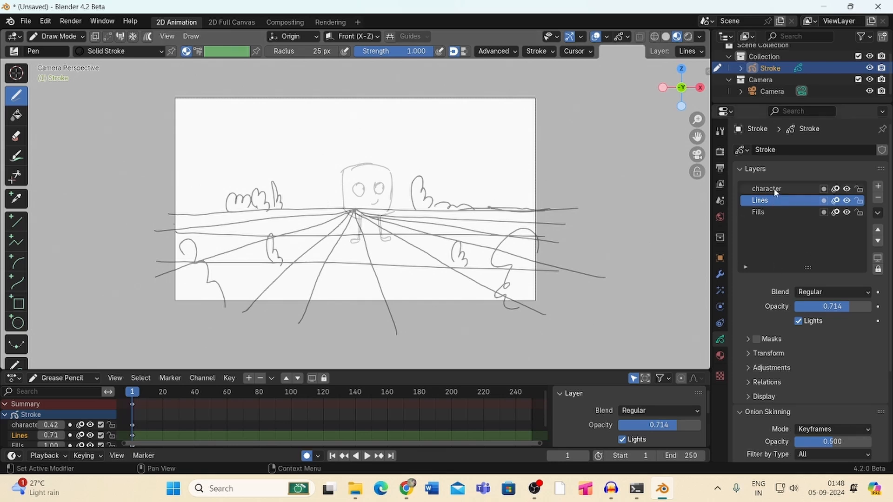
Set the character layer's opacity to about 0.91 and the Lines layer's opacity to about 0.327
{"action": "mouse_move", "coordinate": [835, 306]}
{"action": "left_mouse_down"}
{"action": "mouse_move", "coordinate": [786, 310]}
{"action": "mouse_move", "coordinate": [869, 306]}
{"action": "mouse_move", "coordinate": [835, 306]}
{"action": "mouse_move", "coordinate": [842, 308]}
{"action": "left_mouse_up"}
{"action": "left_click", "coordinate": [790, 194]}
{"action": "left_click", "coordinate": [777, 201]}
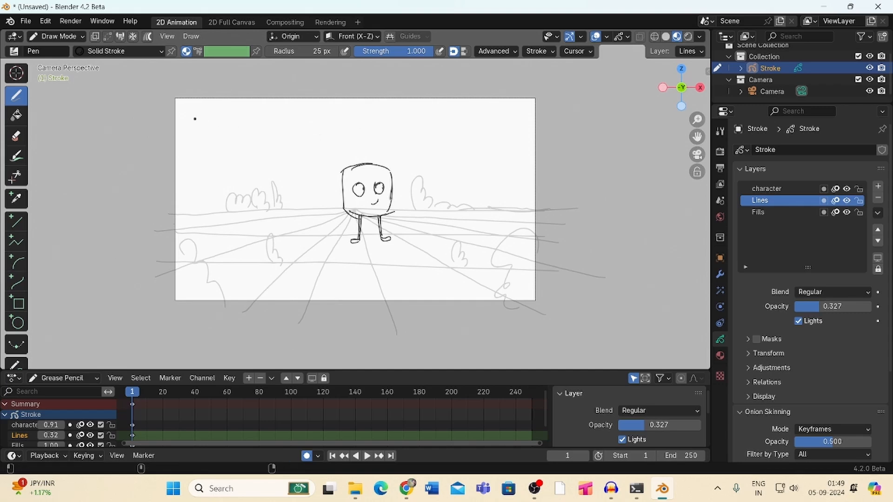
Capture the white canvas area with the finished sketch as a screenshot
{"action": "key", "text": "super+shift+s"}
{"action": "left_click_drag", "start_coordinate": [179, 99], "coordinate": [535, 301]}
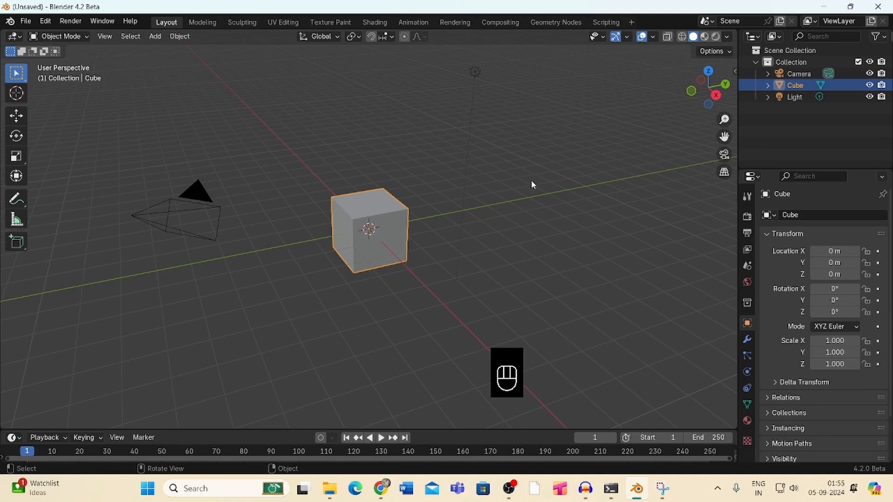
Switch the default cube scene to front view and place the bb PNG as a reference image left of the cube
{"action": "key", "text": "KP_1"}
{"action": "left_click", "coordinate": [525, 190]}
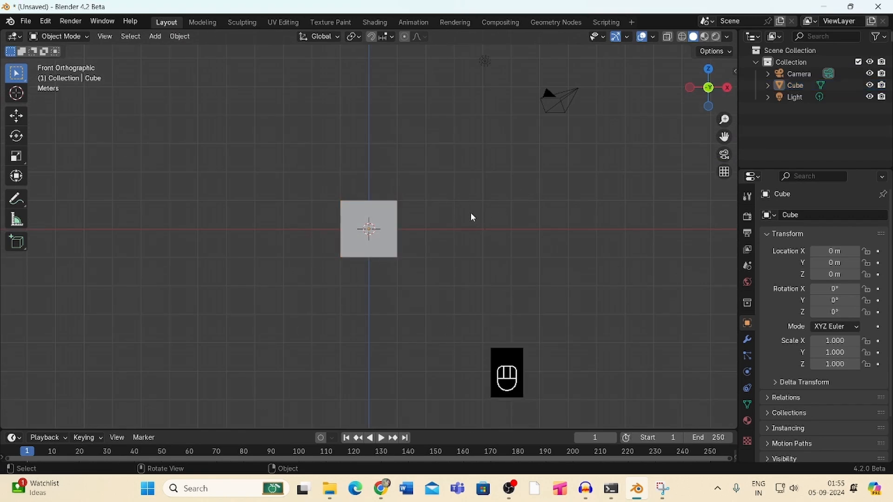
{"action": "left_click", "coordinate": [329, 488]}
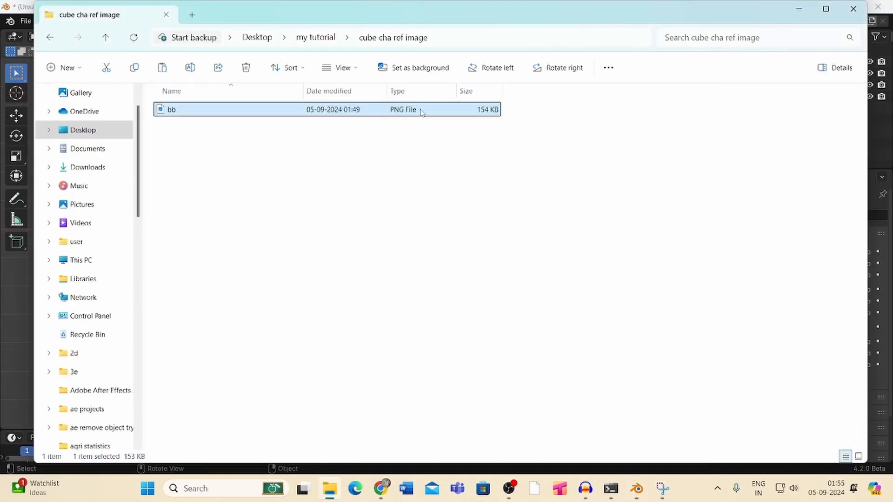
{"action": "left_click_drag", "start_coordinate": [477, 112], "coordinate": [254, 198]}
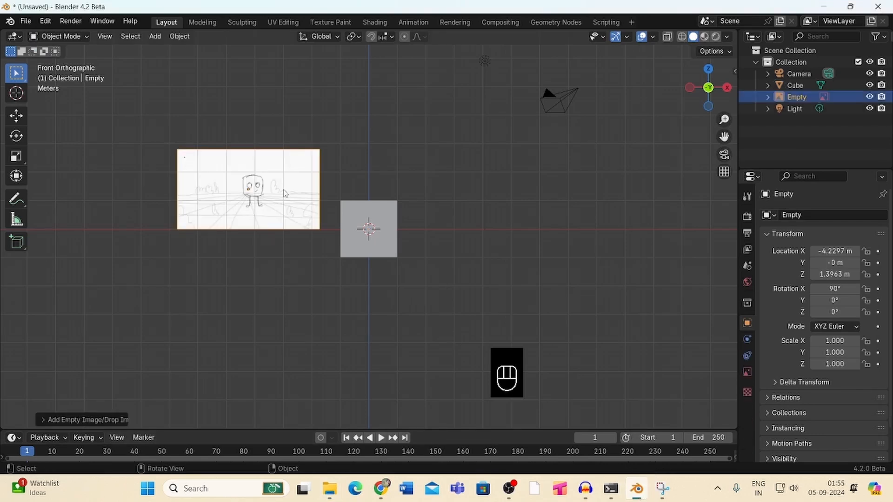
{"action": "left_click_drag", "start_coordinate": [724, 120], "coordinate": [728, 94]}
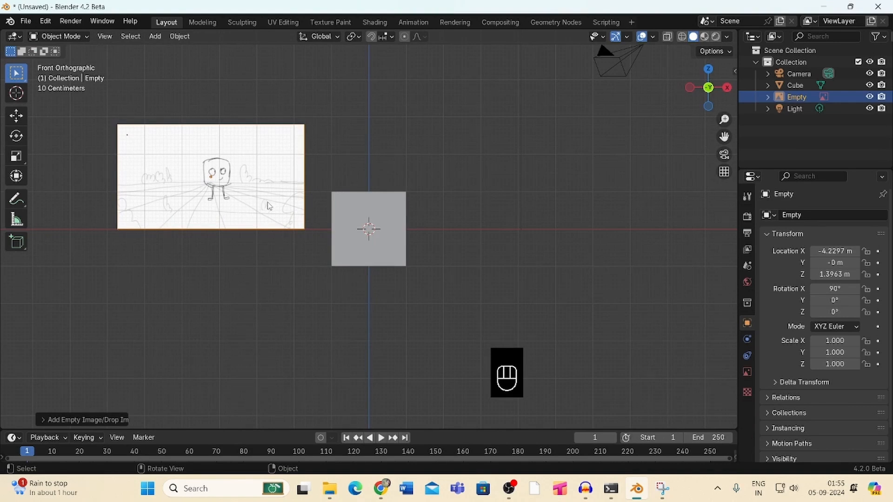
Show the selectability toggles in the Outliner and make the reference image Empty unselectable, checking it with a box selection
{"action": "left_click", "coordinate": [368, 215]}
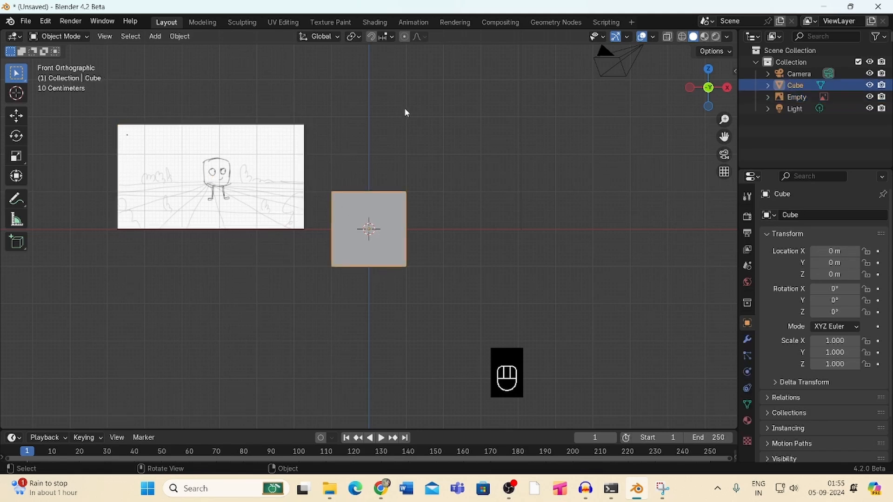
{"action": "left_click", "coordinate": [268, 188]}
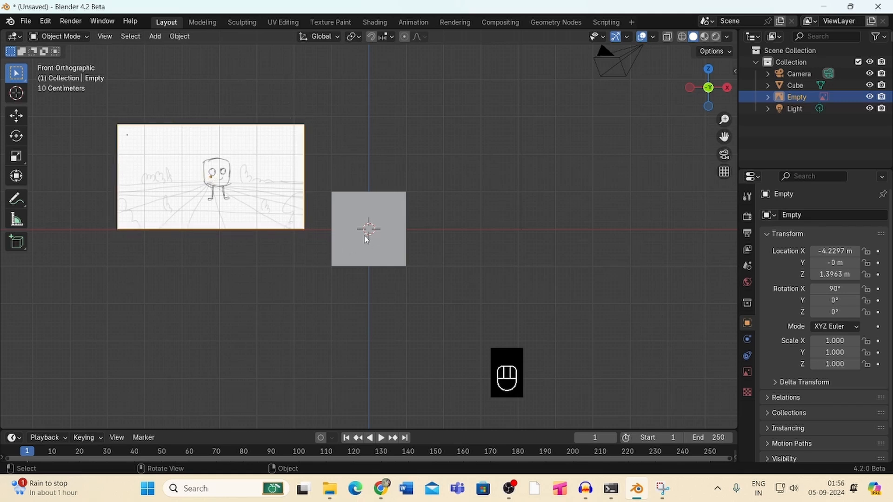
{"action": "left_click", "coordinate": [882, 39]}
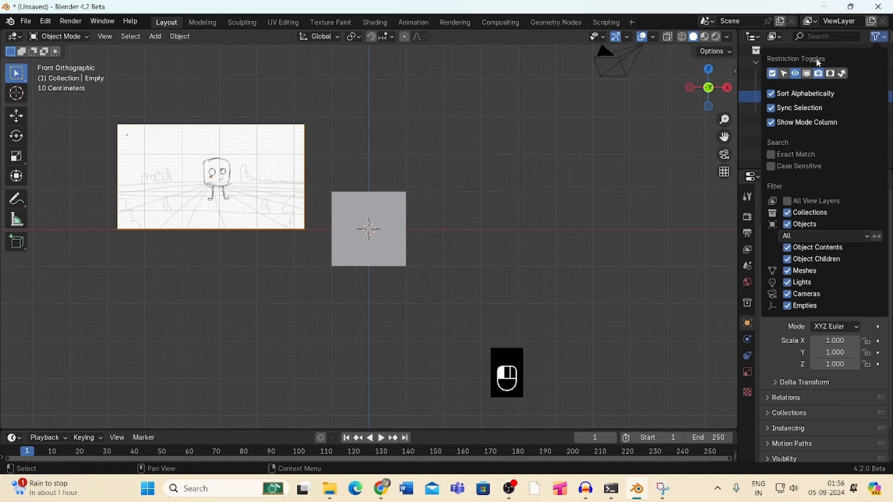
{"action": "left_click", "coordinate": [784, 74]}
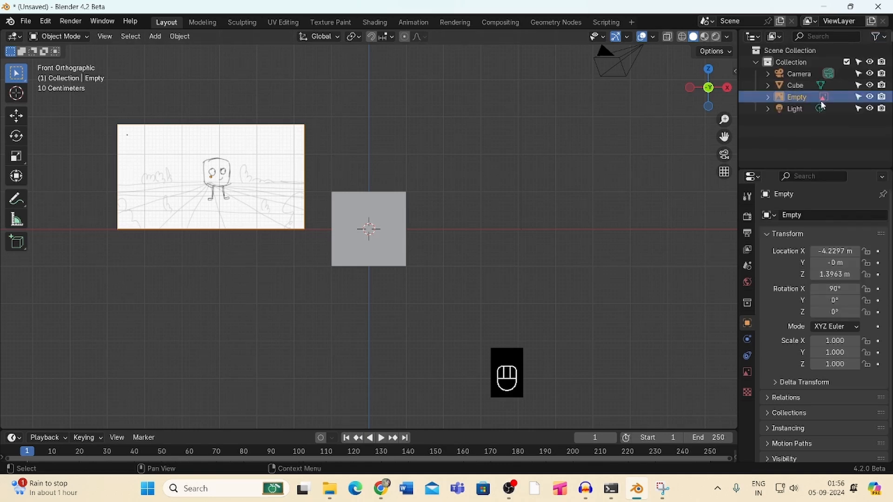
{"action": "left_click", "coordinate": [859, 98]}
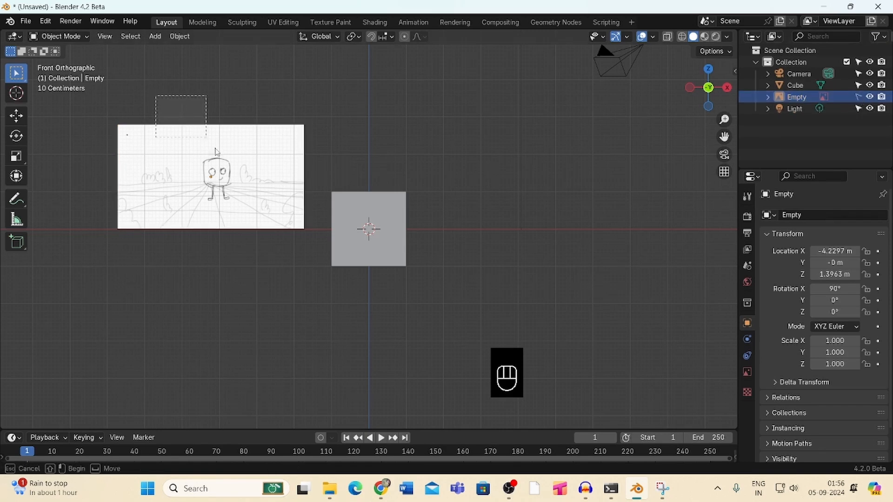
{"action": "left_click_drag", "start_coordinate": [169, 82], "coordinate": [275, 242]}
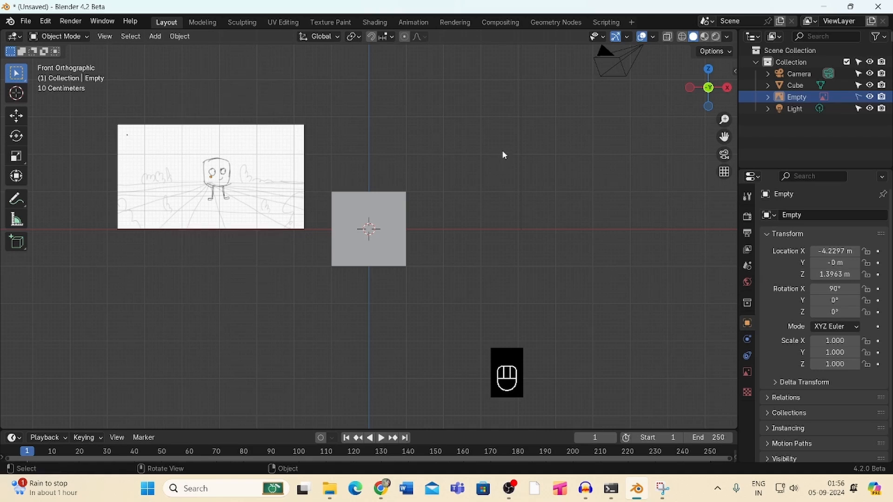
Enter Edit Mode on the cube and add a Subdivision Surface modifier with viewport level 2
{"action": "left_click", "coordinate": [399, 237]}
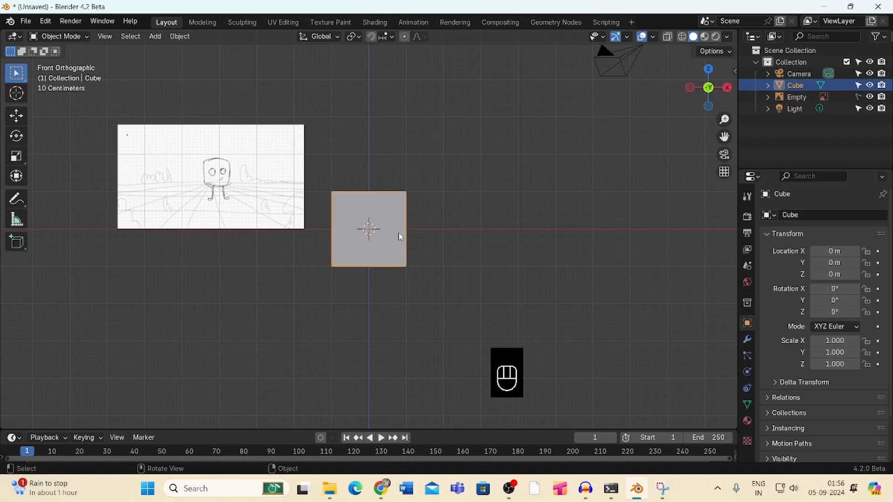
{"action": "left_click_drag", "start_coordinate": [723, 116], "coordinate": [723, 107]}
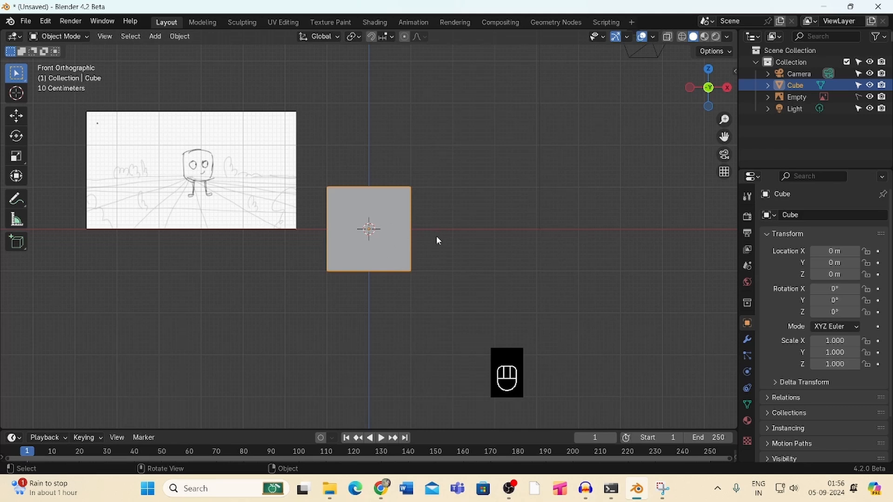
{"action": "key", "text": "Tab"}
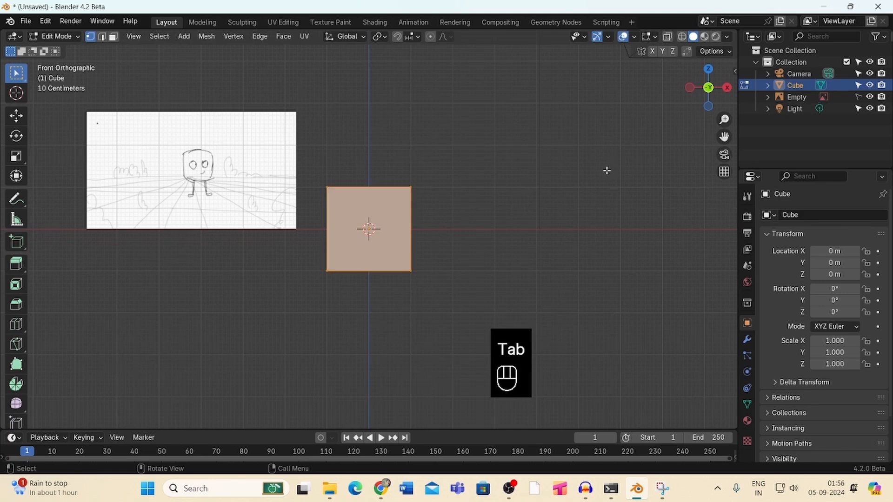
{"action": "mouse_move", "coordinate": [725, 120]}
{"action": "left_mouse_down"}
{"action": "mouse_move", "coordinate": [726, 135]}
{"action": "mouse_move", "coordinate": [727, 108]}
{"action": "mouse_move", "coordinate": [724, 117]}
{"action": "left_mouse_up"}
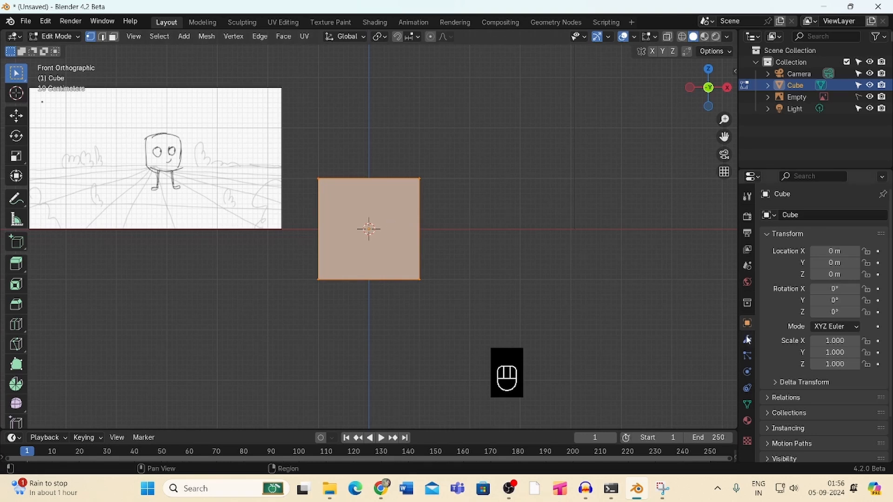
{"action": "left_click_drag", "start_coordinate": [738, 339], "coordinate": [657, 339]}
{"action": "left_click", "coordinate": [666, 338]}
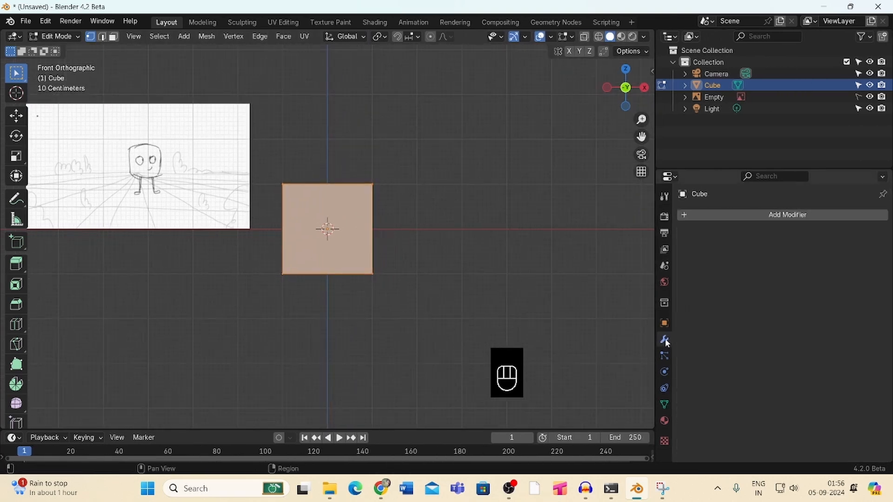
{"action": "left_click", "coordinate": [766, 214]}
{"action": "left_click", "coordinate": [738, 213]}
{"action": "type", "text": "s"}
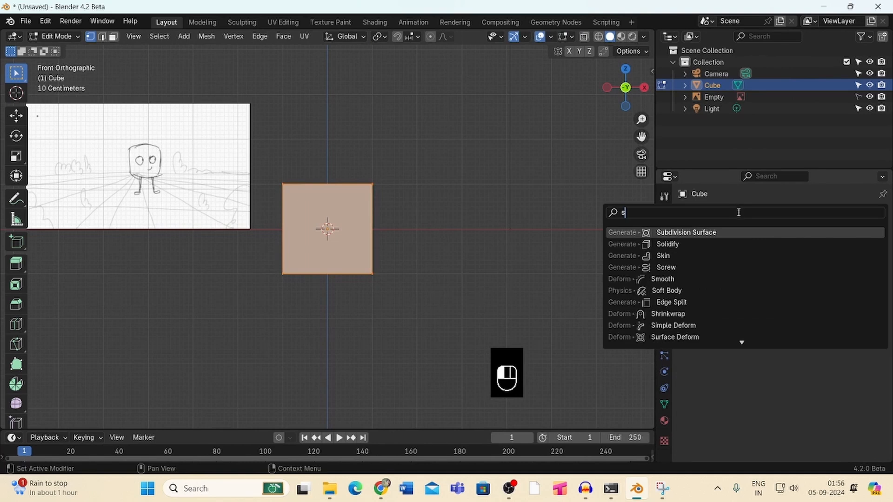
{"action": "type", "text": "ub"}
{"action": "left_click", "coordinate": [727, 233]}
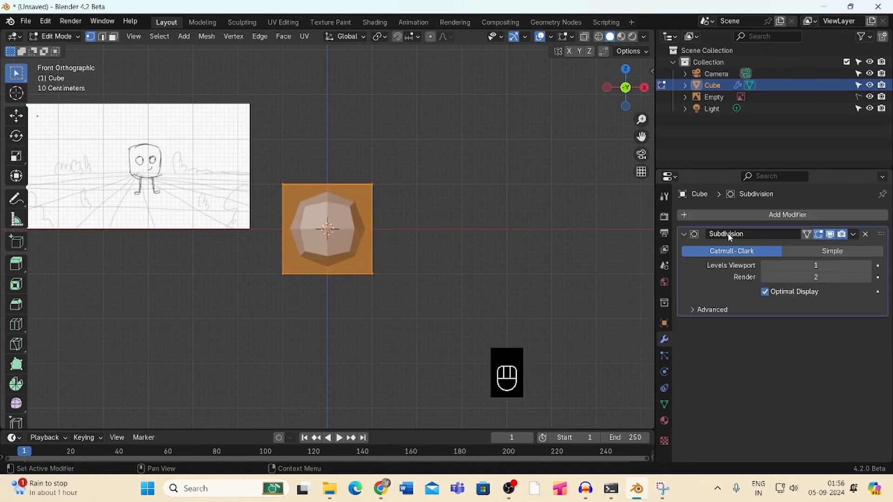
{"action": "left_click", "coordinate": [866, 265]}
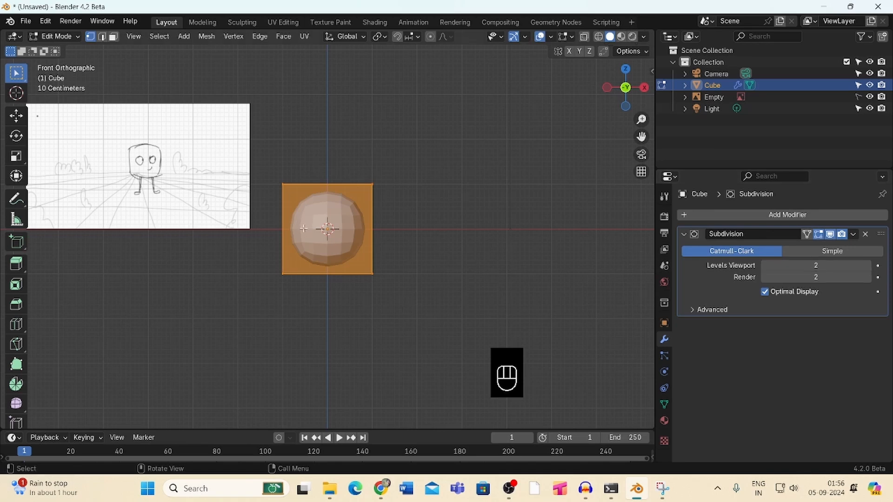
Add a horizontal loop cut around the cube slightly above its middle
{"action": "key", "text": "ctrl+r"}
{"action": "left_click", "coordinate": [294, 205]}
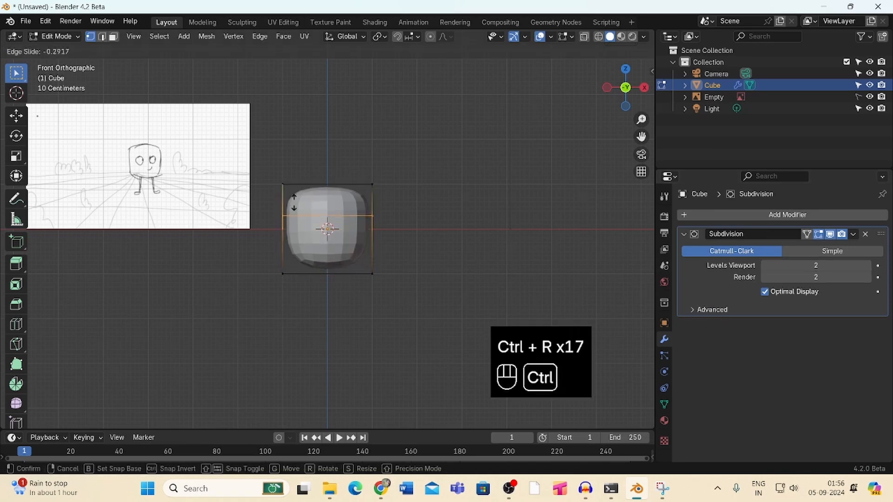
{"action": "left_click", "coordinate": [294, 205]}
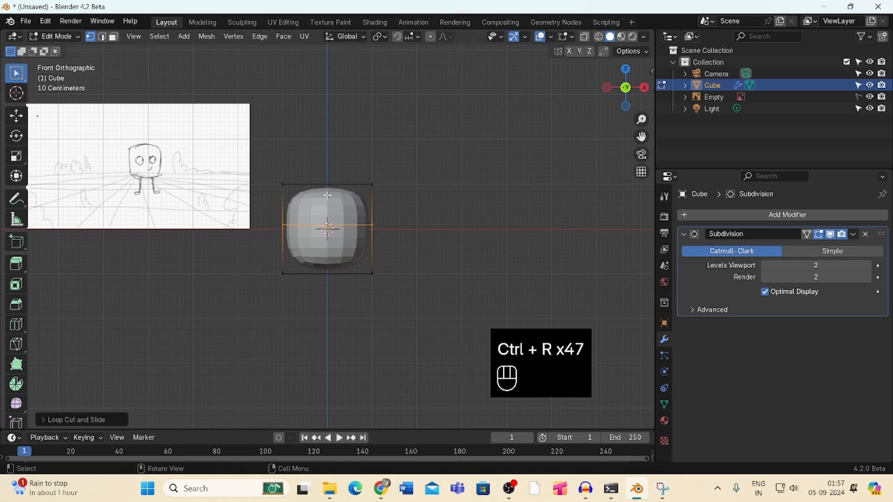
{"action": "left_click", "coordinate": [432, 182]}
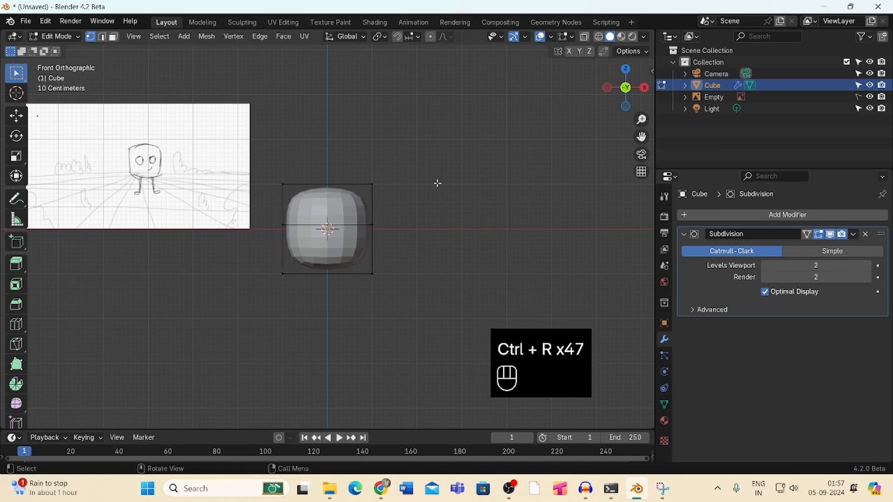
Turn on X-ray and scale the cube's top vertices to about 0.88
{"action": "left_click", "coordinate": [585, 38]}
{"action": "left_click_drag", "start_coordinate": [245, 151], "coordinate": [413, 213]}
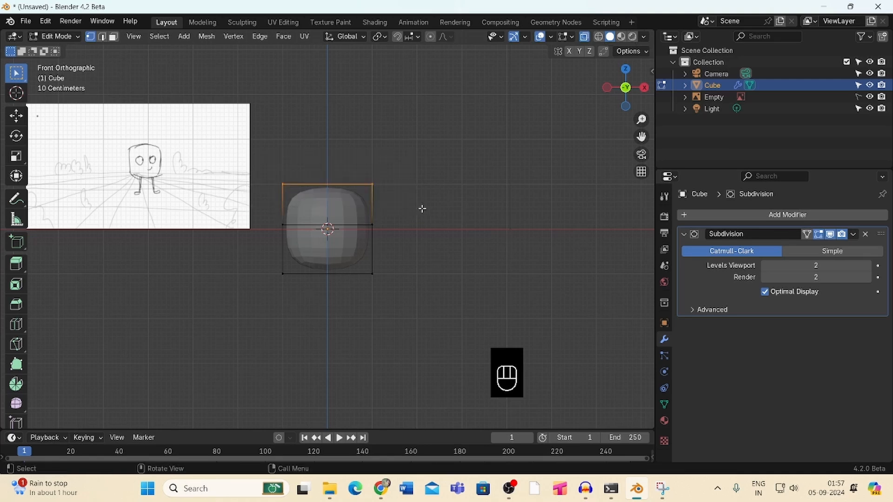
{"action": "key", "text": "s"}
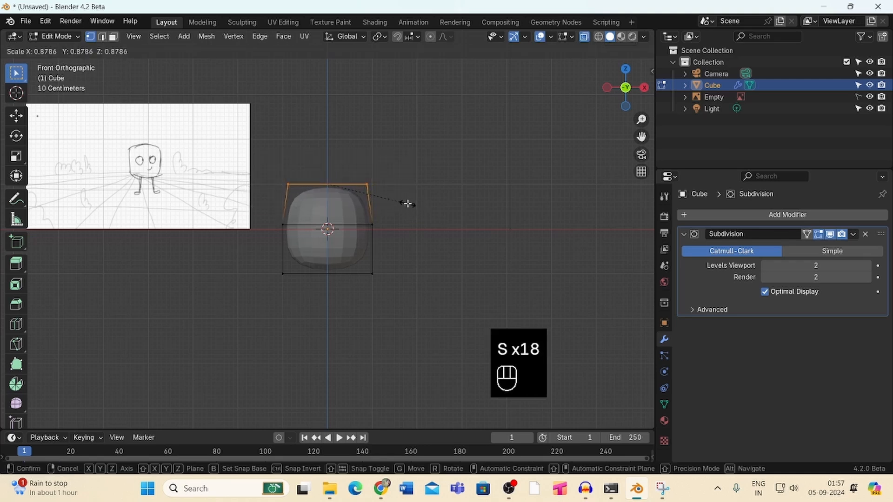
{"action": "left_click", "coordinate": [409, 205]}
Scale the cube's bottom vertices to about 0.88, then shrink them slightly more
{"action": "left_click_drag", "start_coordinate": [411, 306], "coordinate": [280, 228]}
{"action": "key", "text": "s"}
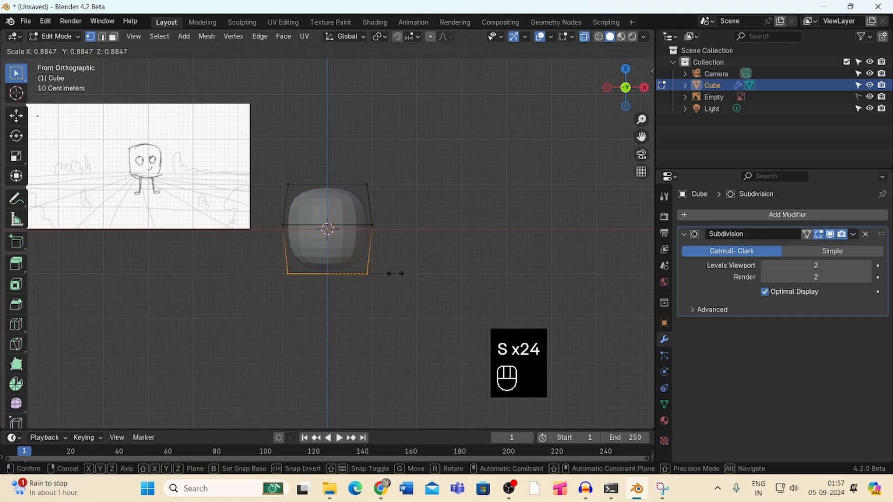
{"action": "left_click", "coordinate": [397, 273]}
{"action": "key", "text": "s"}
{"action": "left_click", "coordinate": [406, 287]}
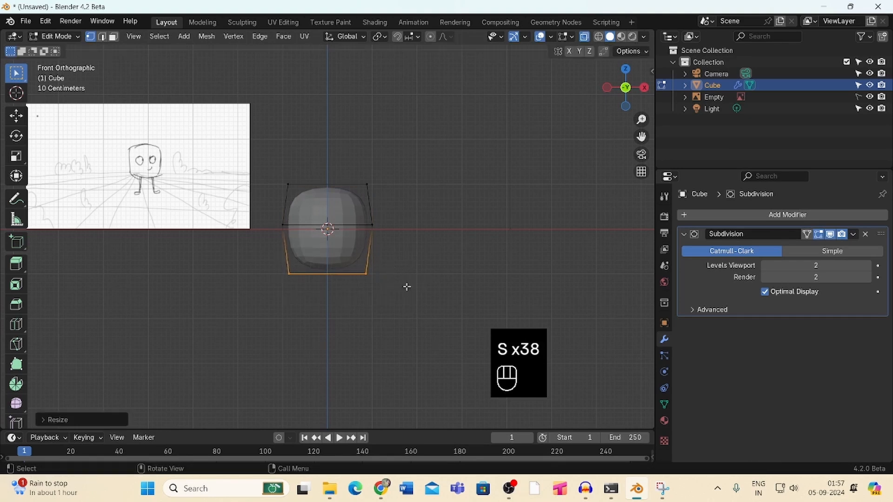
Move the bottom vertices down along Z to lengthen the body
{"action": "left_click", "coordinate": [16, 115]}
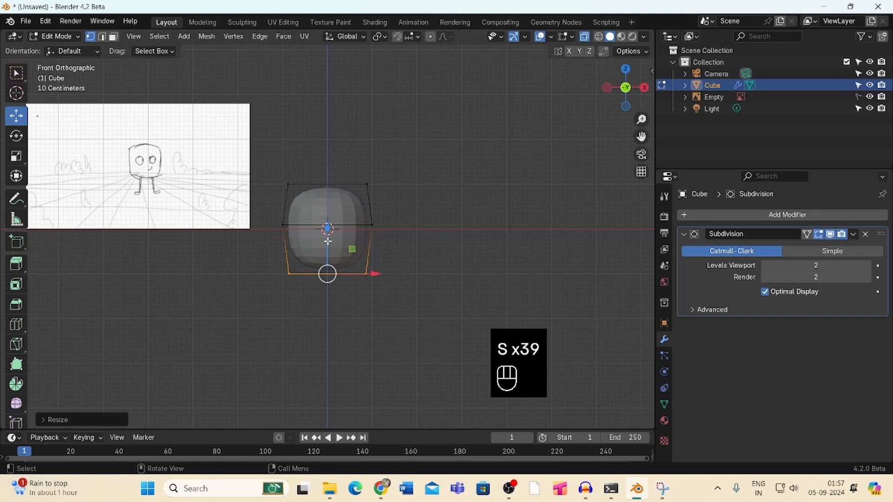
{"action": "left_click_drag", "start_coordinate": [328, 240], "coordinate": [328, 254]}
{"action": "left_click", "coordinate": [472, 193]}
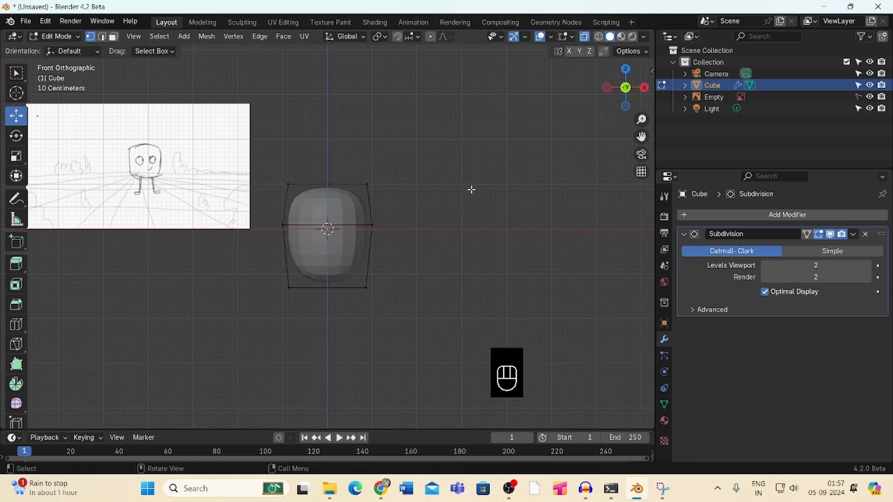
Return to Object Mode, set the Subdivision modifier's viewport and render levels to 1, and apply it
{"action": "key", "text": "Tab"}
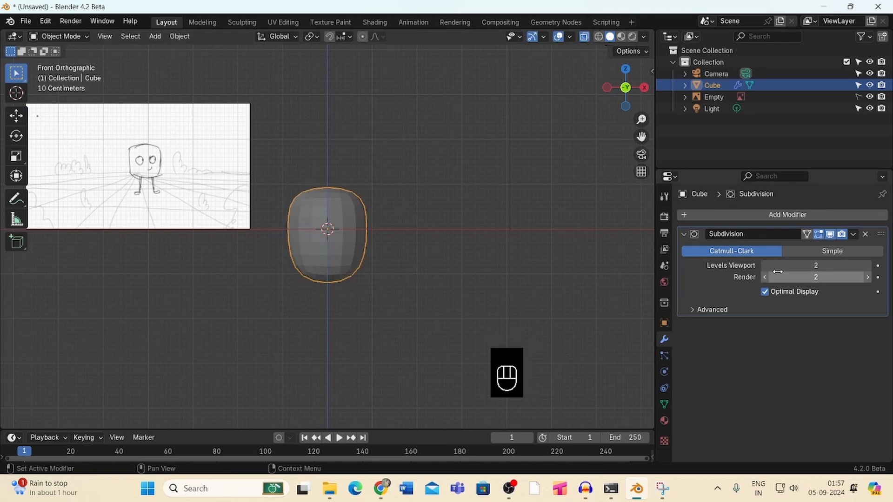
{"action": "left_click", "coordinate": [763, 265]}
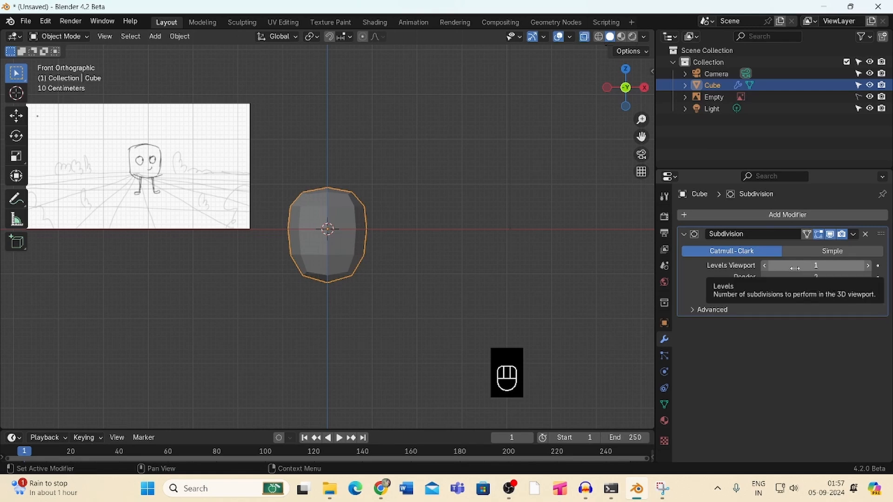
{"action": "left_click", "coordinate": [765, 280]}
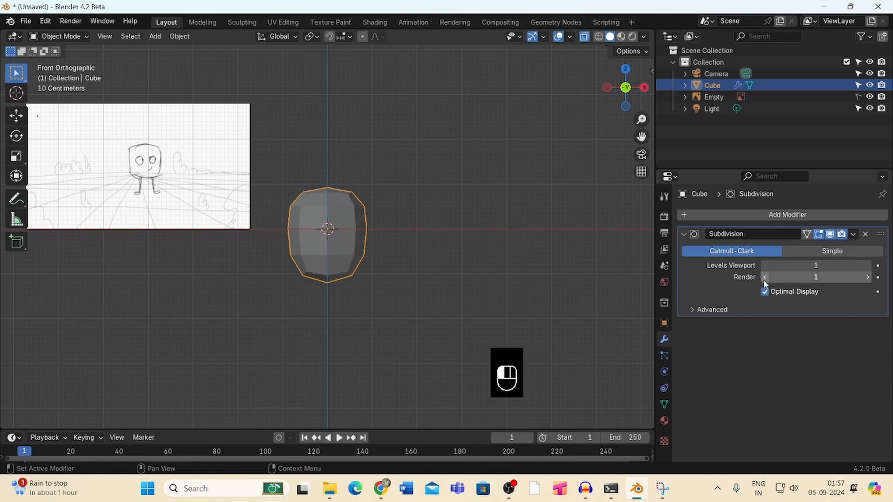
{"action": "key", "text": "ctrl+a"}
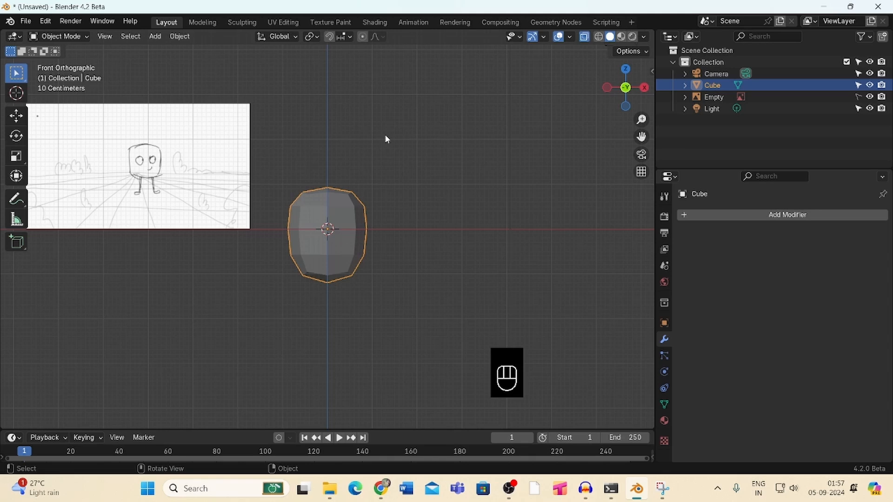
Delete the vertices of the body's left half in Edit Mode, keeping the centre line
{"action": "key", "text": "Tab"}
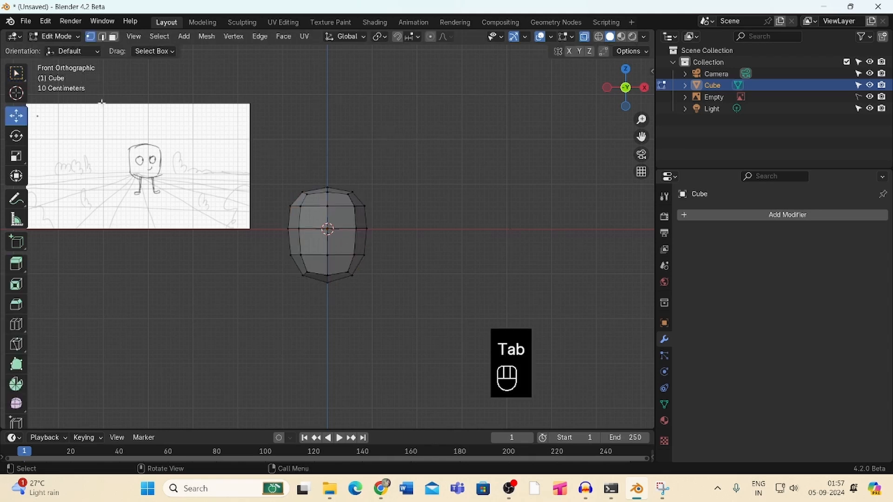
{"action": "left_click", "coordinate": [16, 73]}
{"action": "left_click", "coordinate": [71, 102]}
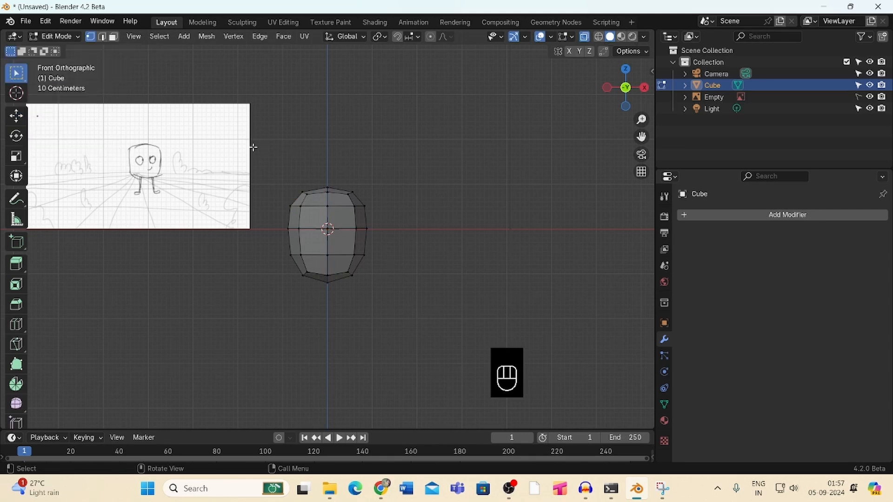
{"action": "left_click_drag", "start_coordinate": [251, 145], "coordinate": [328, 294]}
{"action": "key", "text": "x"}
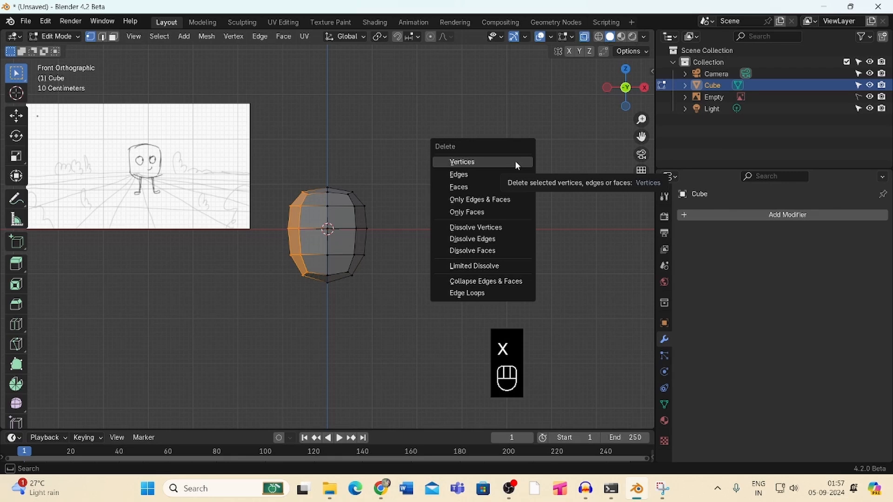
{"action": "left_click", "coordinate": [515, 162]}
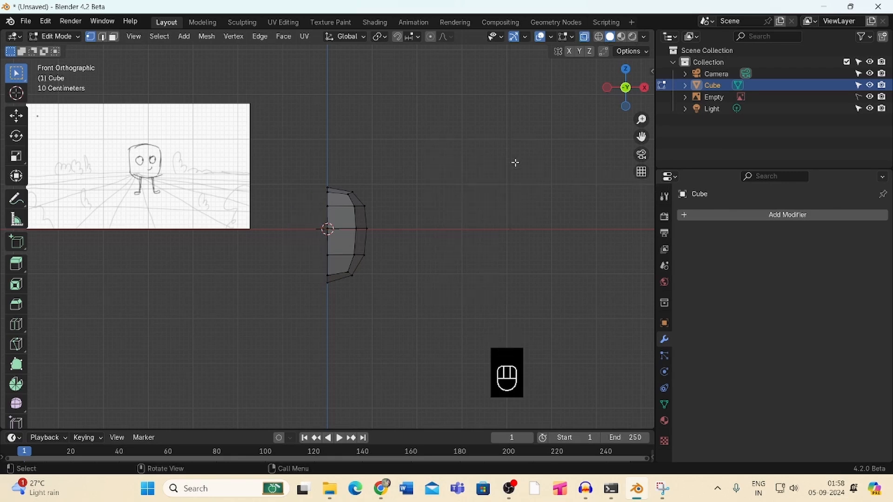
Add a Mirror modifier on the X axis to the remaining half and enable Clipping
{"action": "key", "text": "a"}
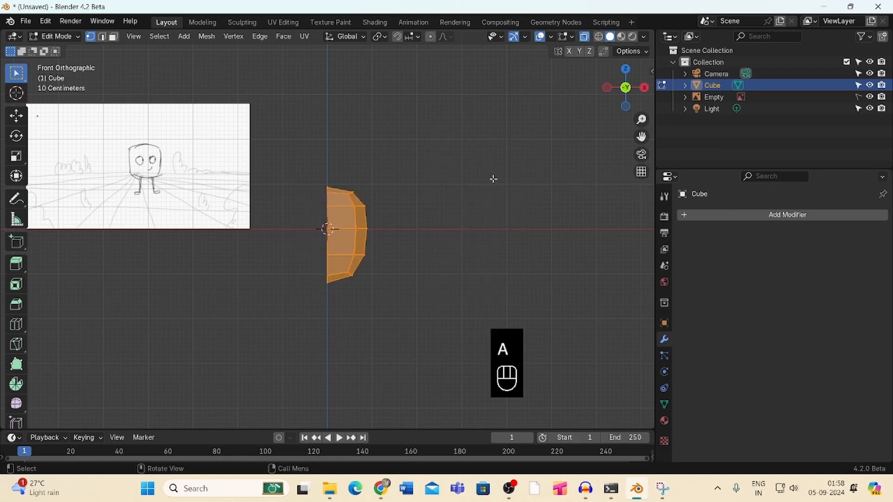
{"action": "left_click", "coordinate": [740, 217]}
{"action": "left_click", "coordinate": [710, 217]}
{"action": "type", "text": "m"}
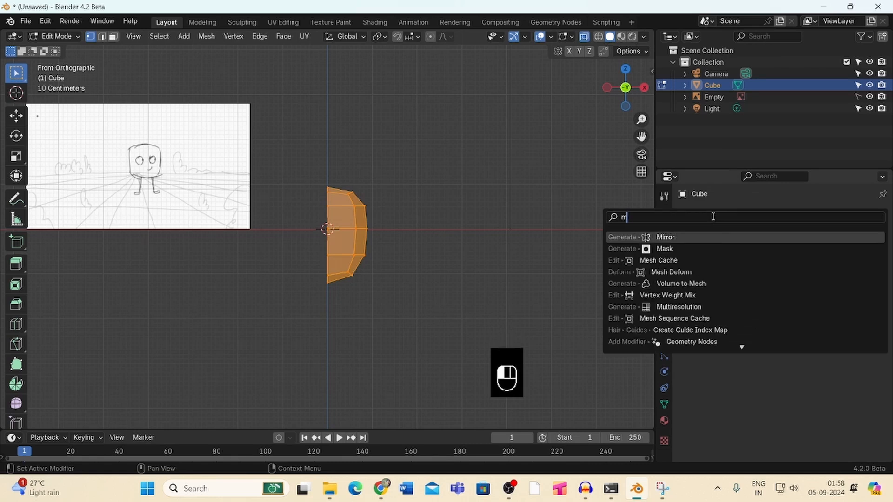
{"action": "type", "text": "i"}
{"action": "left_click", "coordinate": [700, 236]}
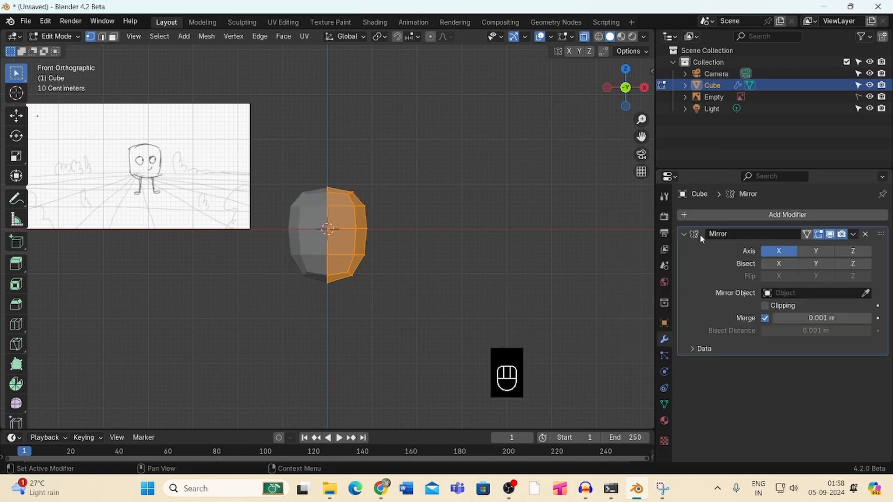
{"action": "left_click", "coordinate": [764, 305]}
{"action": "left_click", "coordinate": [471, 289]}
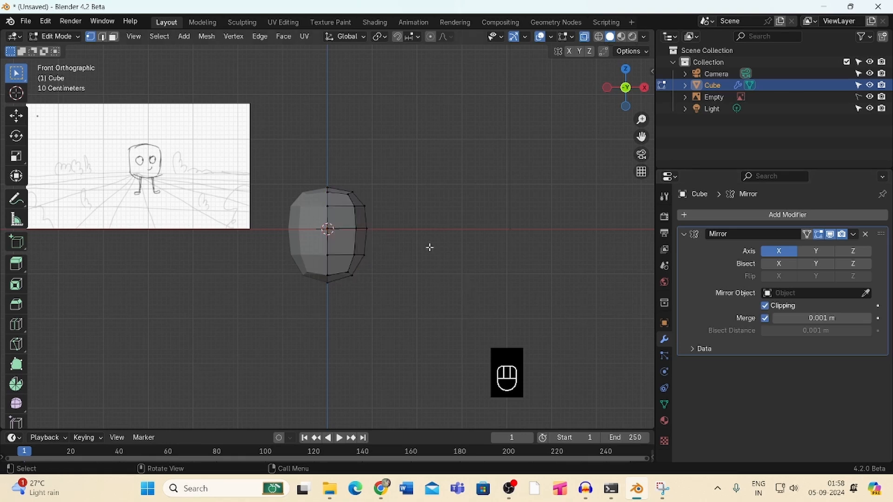
Add a vertical loop cut to the front of the right half and slide it close to the front's outer edge
{"action": "left_click_drag", "start_coordinate": [642, 119], "coordinate": [646, 105]}
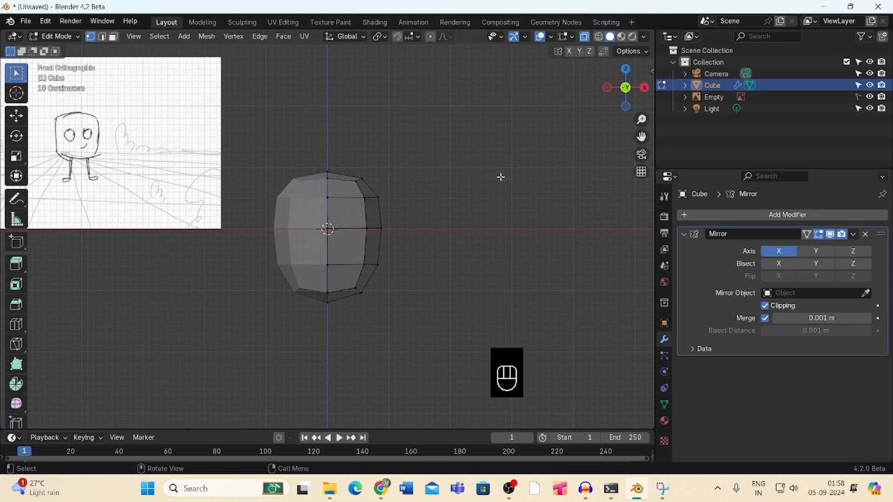
{"action": "key", "text": "ctrl+r"}
{"action": "left_click", "coordinate": [347, 299]}
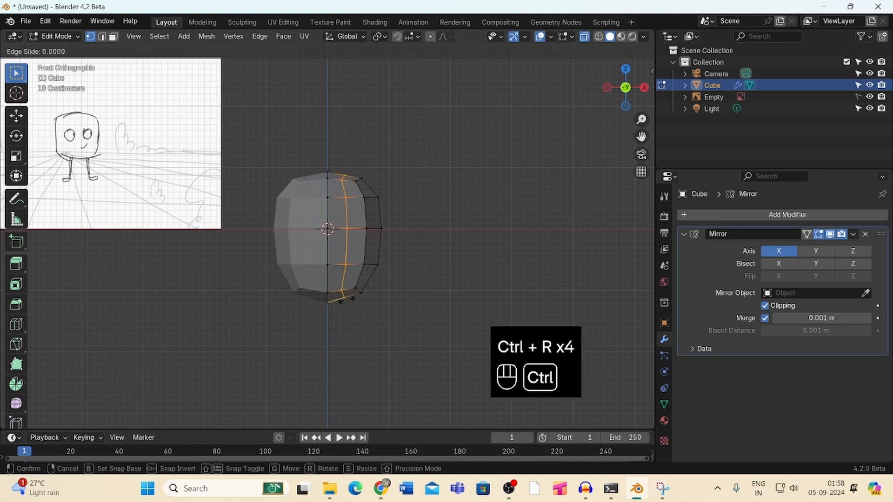
{"action": "left_click", "coordinate": [356, 300]}
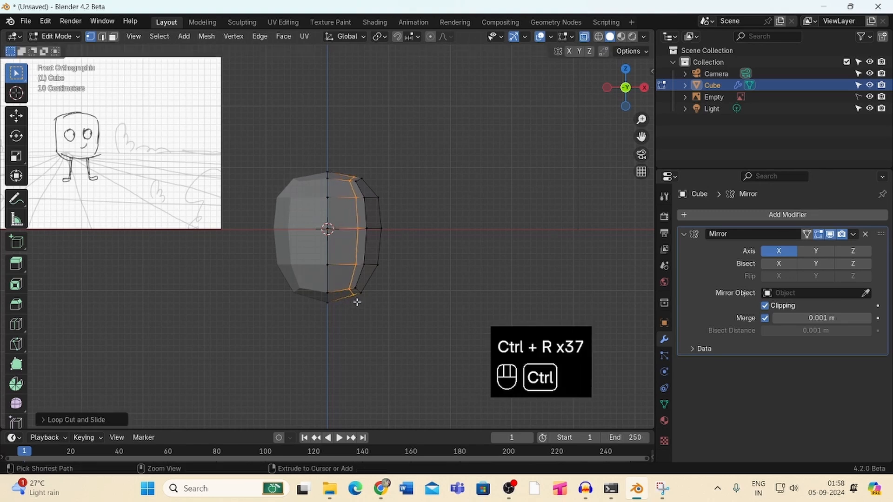
{"action": "left_click", "coordinate": [454, 212]}
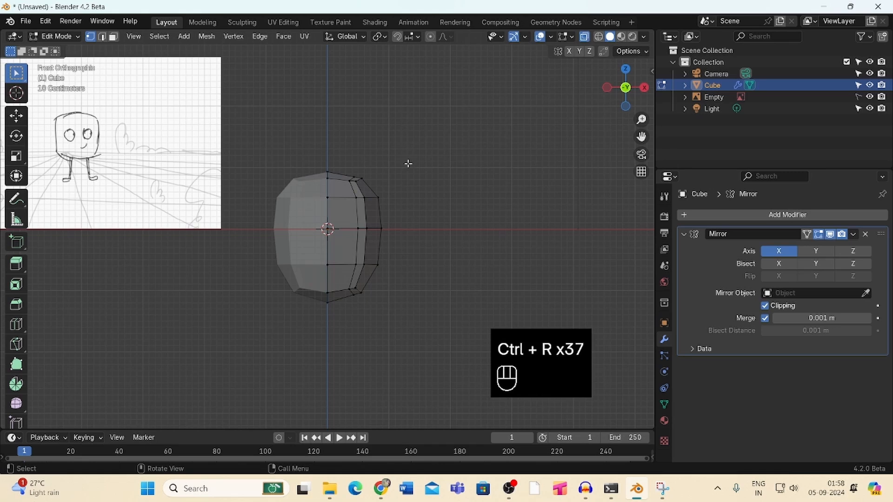
Add two horizontal loop cuts to the right half, one just below and one just above the middle edge
{"action": "key", "text": "ctrl+r"}
{"action": "left_click", "coordinate": [337, 251]}
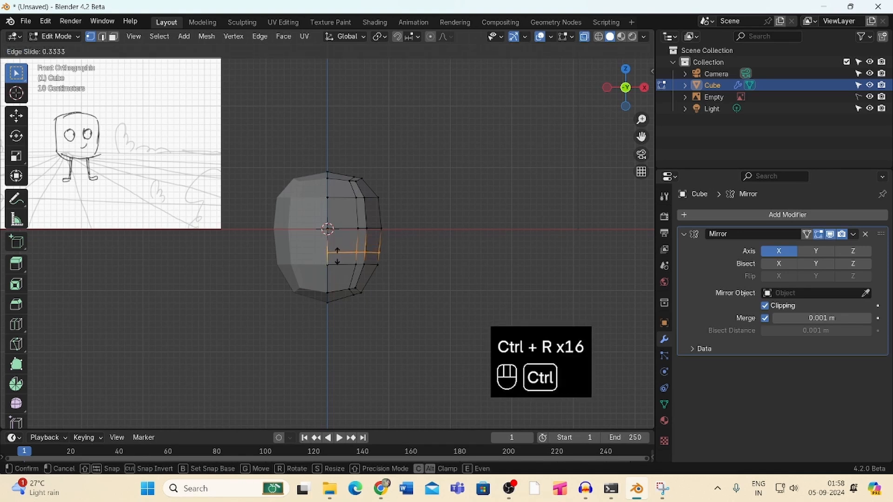
{"action": "left_click", "coordinate": [338, 251]}
{"action": "key", "text": "ctrl+r"}
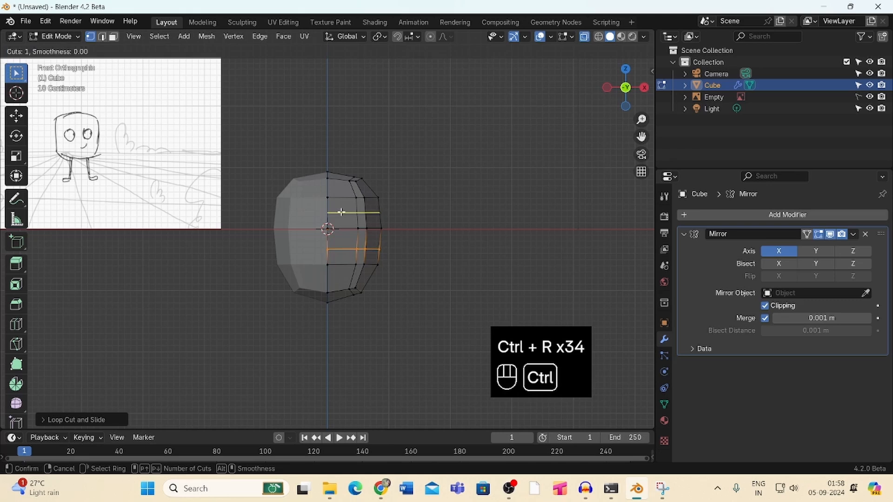
{"action": "left_click", "coordinate": [341, 213]}
{"action": "left_click", "coordinate": [342, 210]}
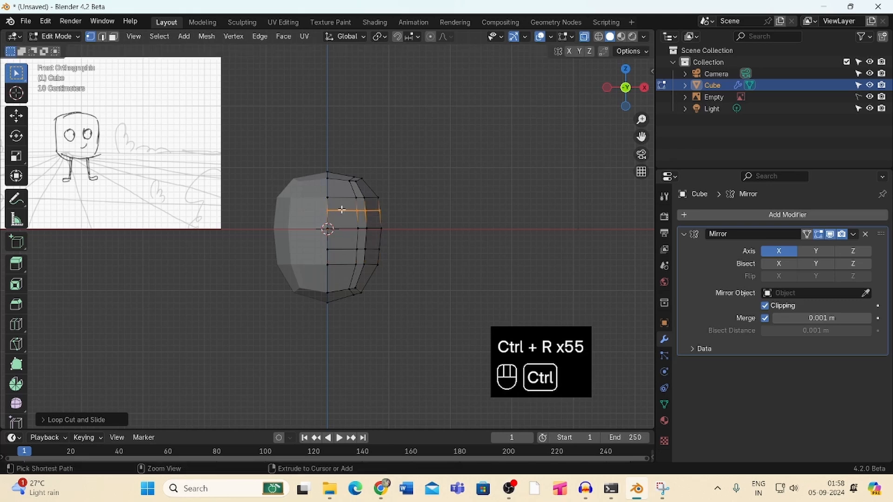
{"action": "left_click", "coordinate": [453, 186]}
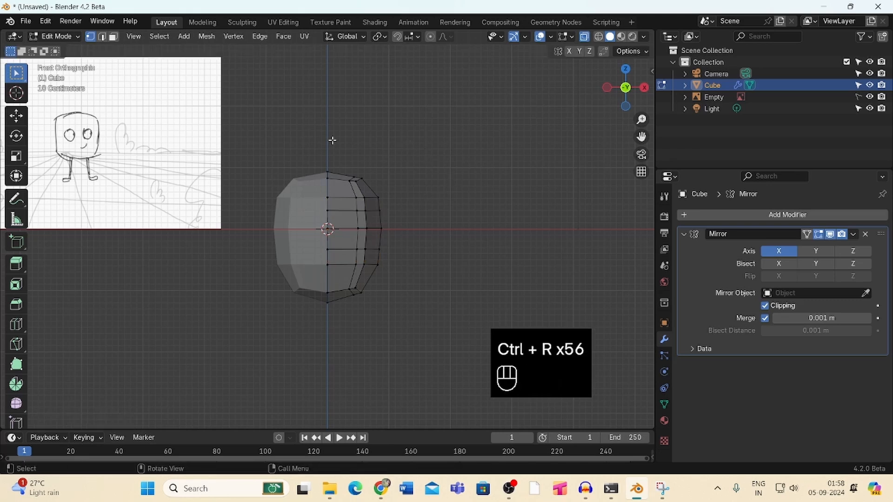
{"action": "key", "text": "3"}
{"action": "left_click", "coordinate": [340, 235]}
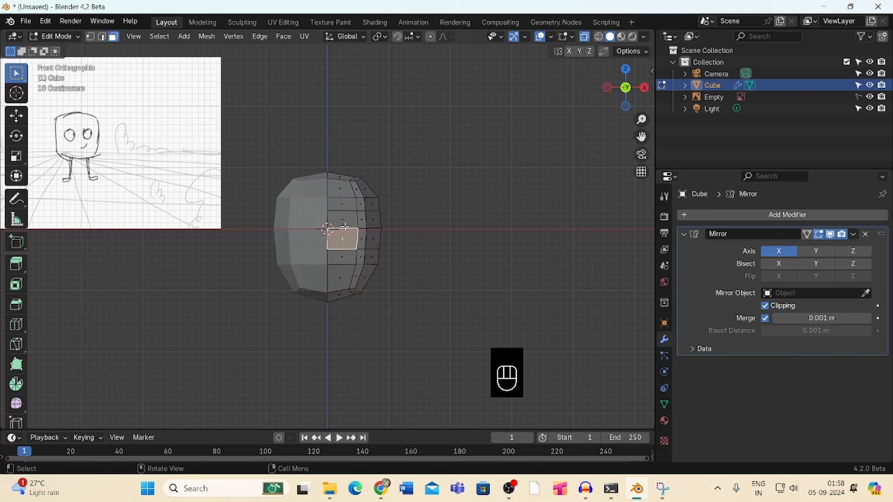
{"action": "left_click", "coordinate": [344, 220], "text": "shift"}
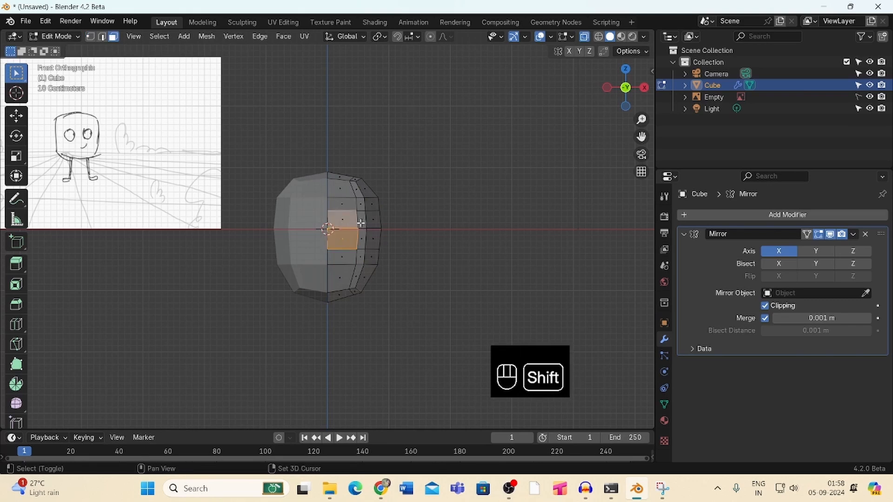
{"action": "left_click", "coordinate": [360, 224], "text": "shift"}
{"action": "left_click", "coordinate": [361, 237], "text": "shift"}
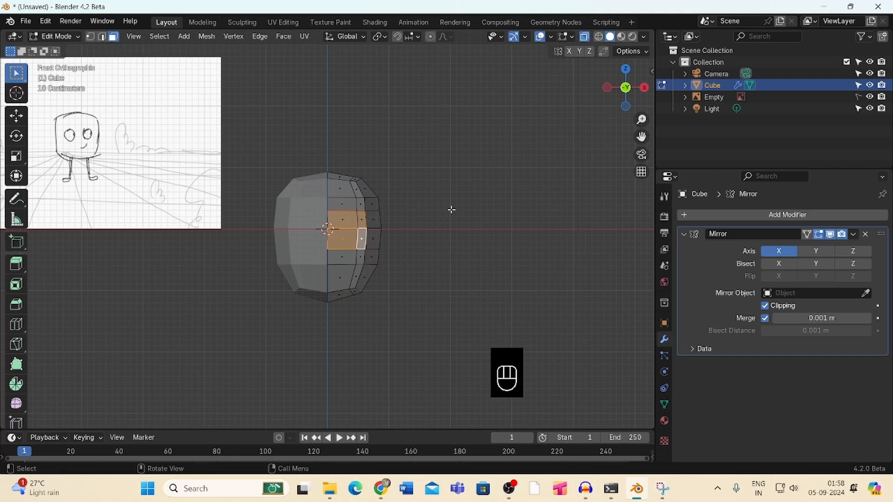
{"action": "left_click", "coordinate": [465, 185]}
Turn off X-ray and dissolve the two vertical edges on the front between the upper and lower new horizontal loops
{"action": "left_click", "coordinate": [102, 38]}
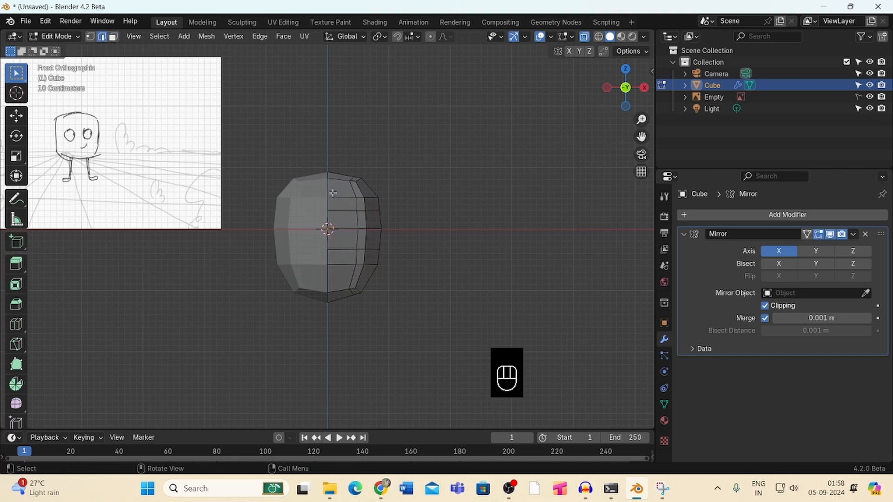
{"action": "left_click", "coordinate": [357, 218]}
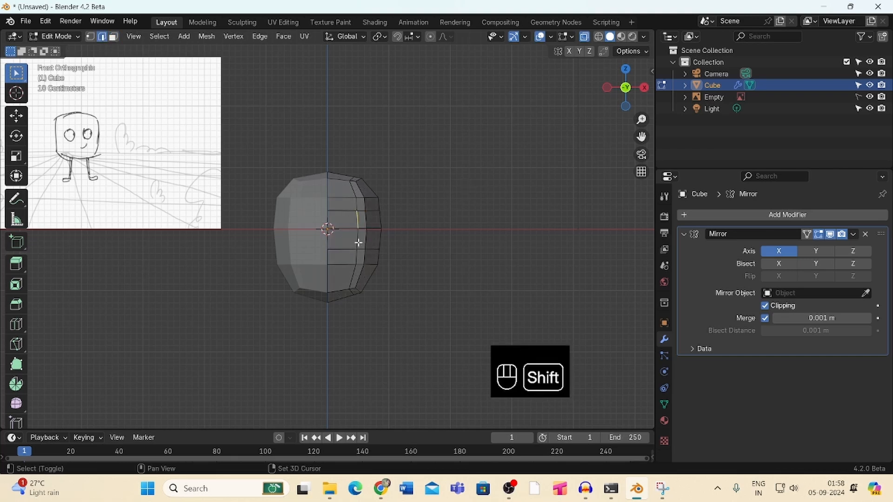
{"action": "left_click", "coordinate": [562, 102]}
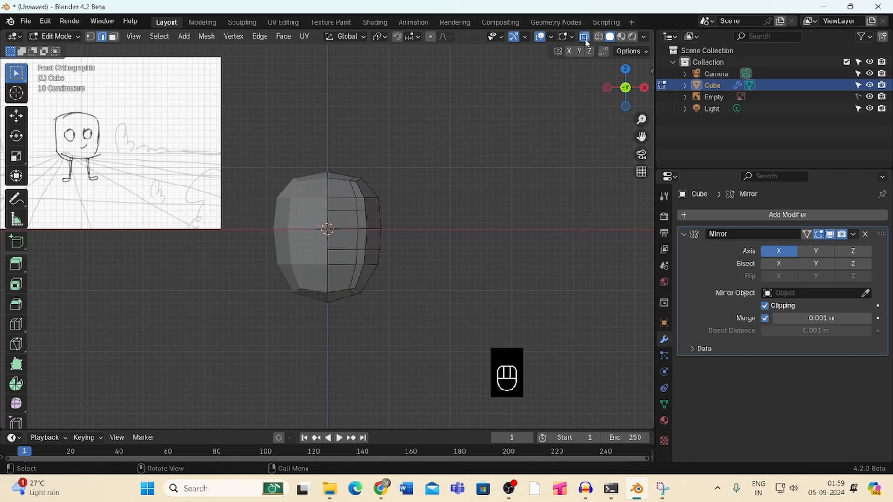
{"action": "left_click", "coordinate": [585, 38]}
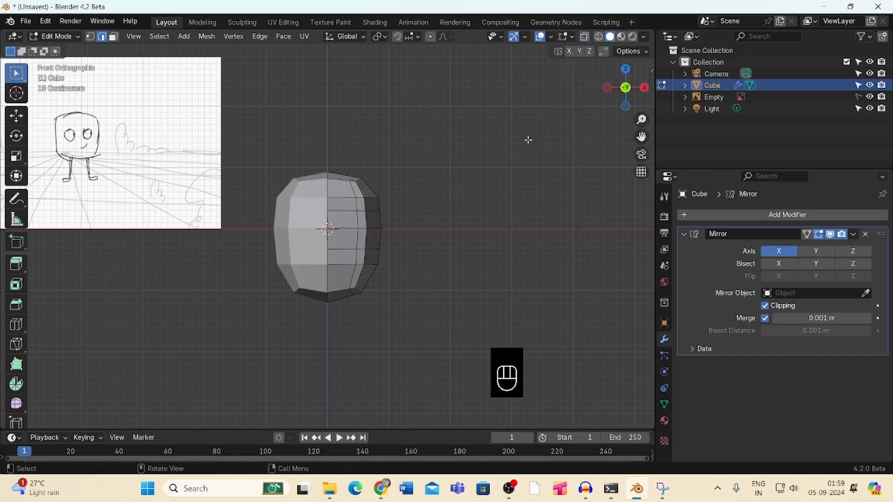
{"action": "left_click_drag", "start_coordinate": [641, 119], "coordinate": [641, 107]}
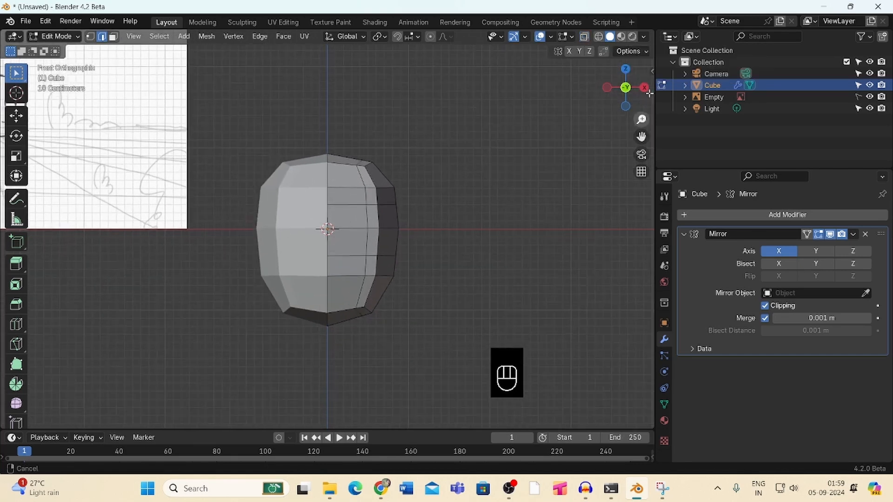
{"action": "left_click", "coordinate": [368, 220]}
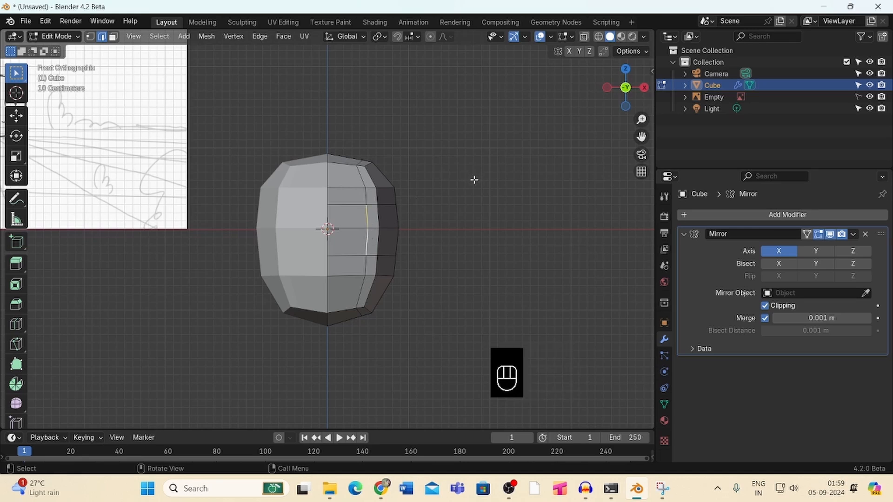
{"action": "key", "text": "x"}
{"action": "left_click", "coordinate": [459, 253]}
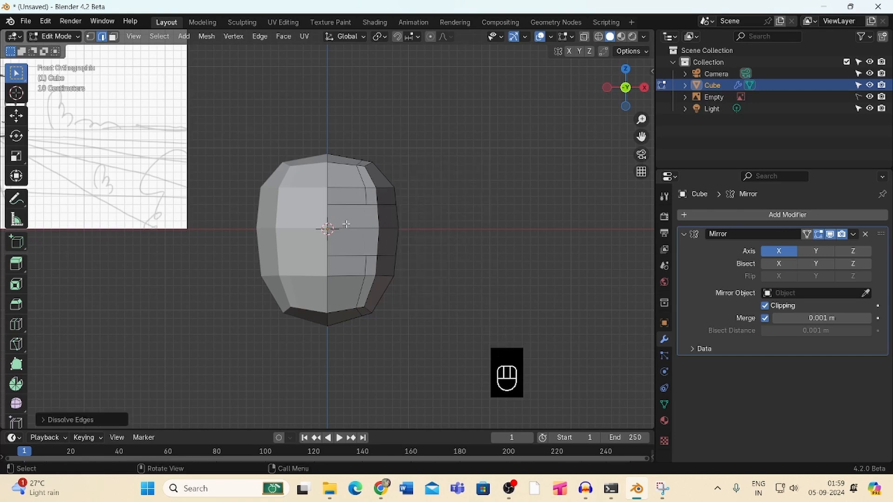
Inset the two front faces above and below the middle edge together as one region, about 0.14 m thick
{"action": "left_click", "coordinate": [346, 224]}
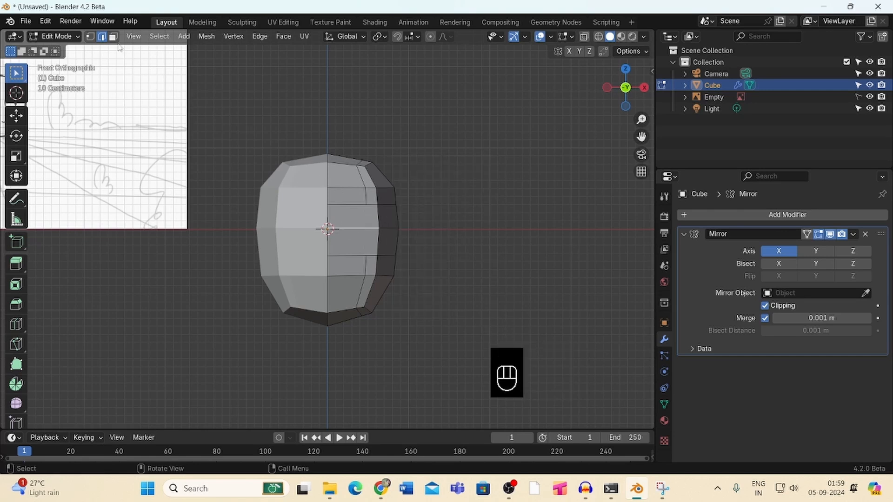
{"action": "left_click", "coordinate": [113, 36]}
{"action": "left_click", "coordinate": [353, 216]}
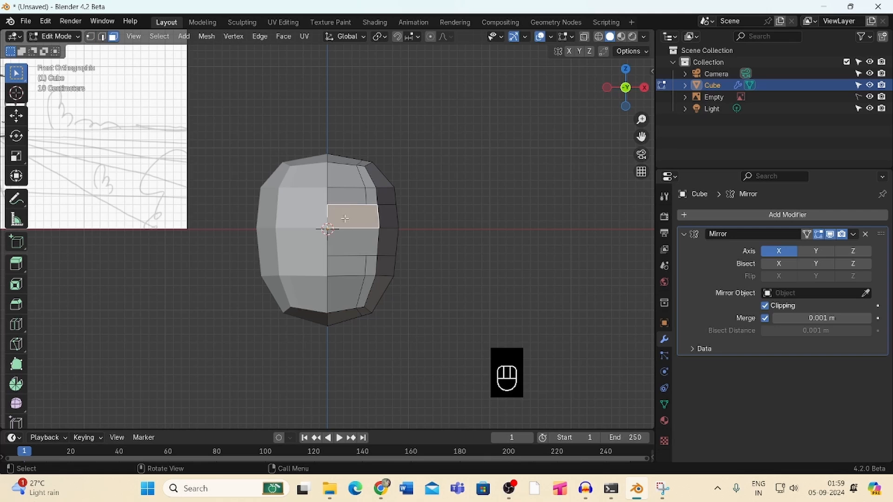
{"action": "left_click", "coordinate": [353, 241], "text": "shift"}
{"action": "key", "text": "i"}
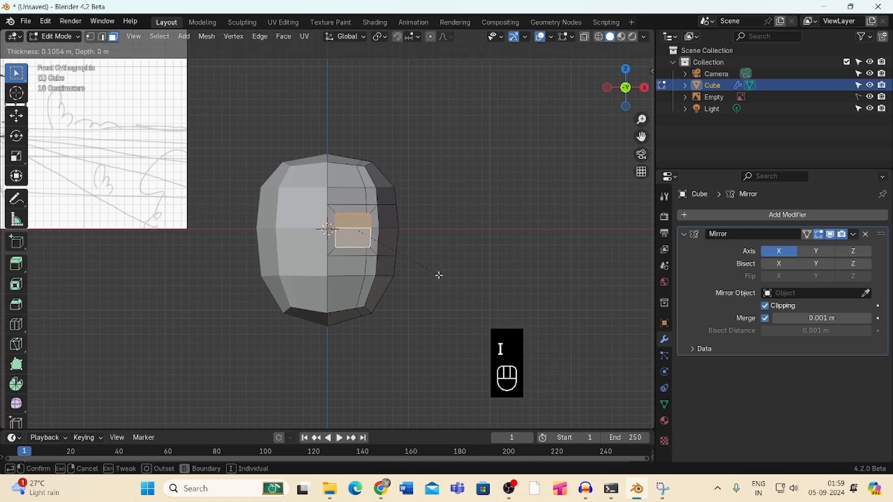
{"action": "key", "text": "i"}
{"action": "key", "text": "i"}
{"action": "key", "text": "i"}
{"action": "key", "text": "b"}
{"action": "key", "text": "b"}
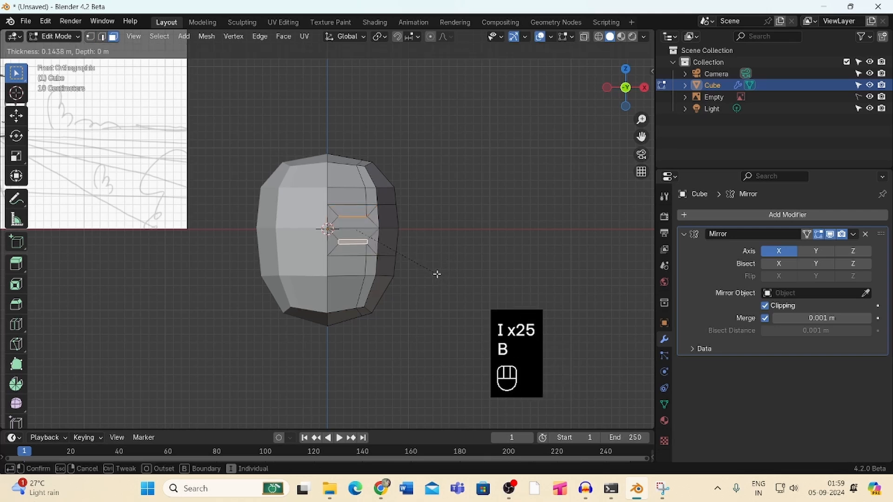
{"action": "key", "text": "i"}
{"action": "key", "text": "b"}
{"action": "key", "text": "b"}
{"action": "key", "text": "b"}
{"action": "key", "text": "b"}
{"action": "key", "text": "b"}
{"action": "key", "text": "b"}
{"action": "key", "text": "b"}
{"action": "key", "text": "b"}
{"action": "key", "text": "b"}
{"action": "key", "text": "b"}
{"action": "key", "text": "b"}
{"action": "key", "text": "b"}
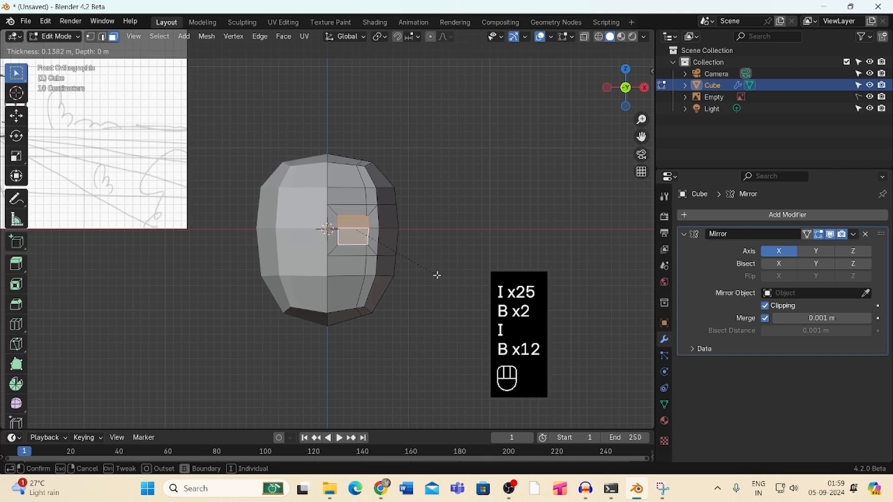
{"action": "key", "text": "i"}
{"action": "key", "text": "b"}
{"action": "key", "text": "b"}
{"action": "key", "text": "i"}
{"action": "key", "text": "i"}
{"action": "key", "text": "i"}
{"action": "key", "text": "i"}
{"action": "key", "text": "i"}
{"action": "key", "text": "i"}
{"action": "key", "text": "i"}
{"action": "key", "text": "i"}
{"action": "key", "text": "i"}
{"action": "key", "text": "i"}
{"action": "key", "text": "i"}
{"action": "left_click", "coordinate": [437, 275]}
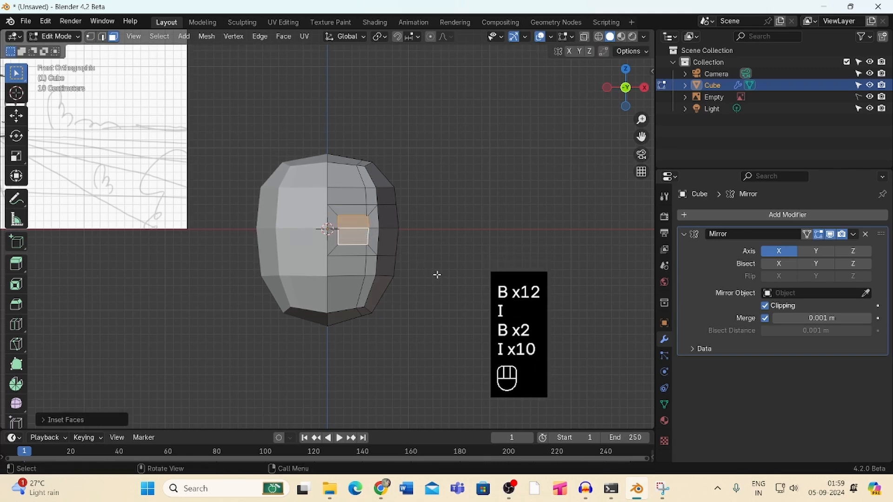
Delete the two inset faces to open the eye hole
{"action": "mouse_move", "coordinate": [642, 121]}
{"action": "left_mouse_down"}
{"action": "mouse_move", "coordinate": [642, 108]}
{"action": "mouse_move", "coordinate": [642, 123]}
{"action": "left_mouse_up"}
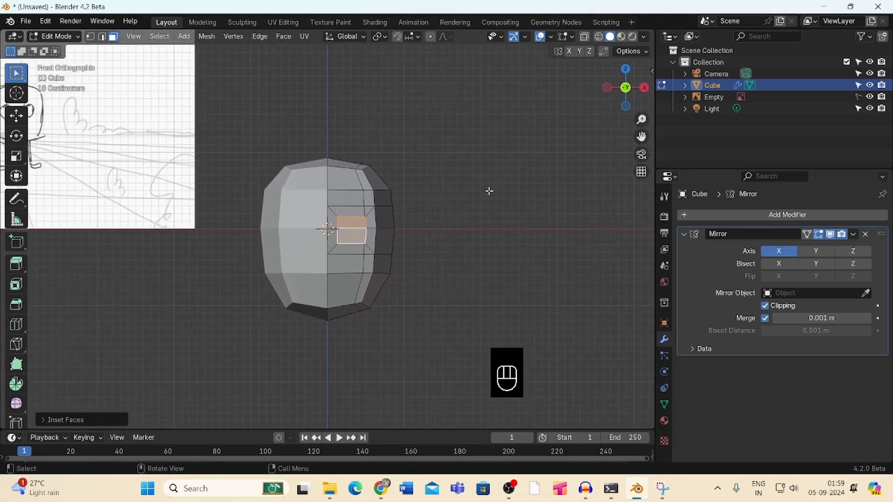
{"action": "key", "text": "x"}
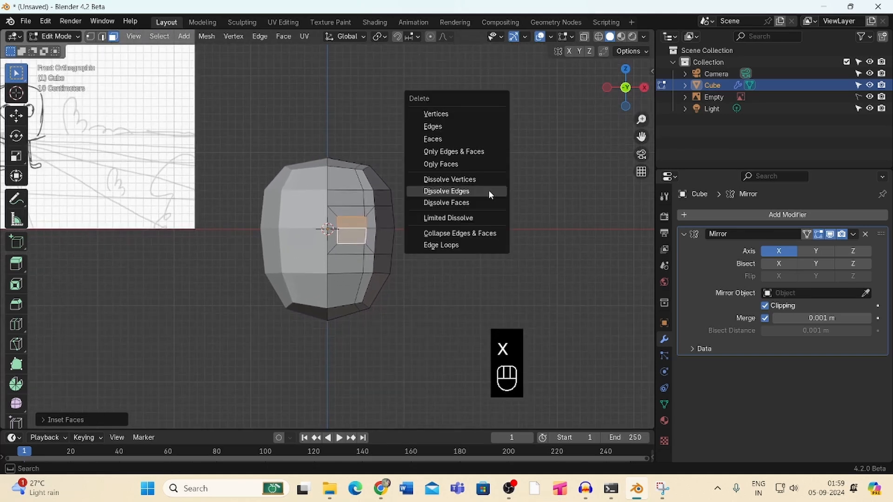
{"action": "left_click", "coordinate": [473, 139]}
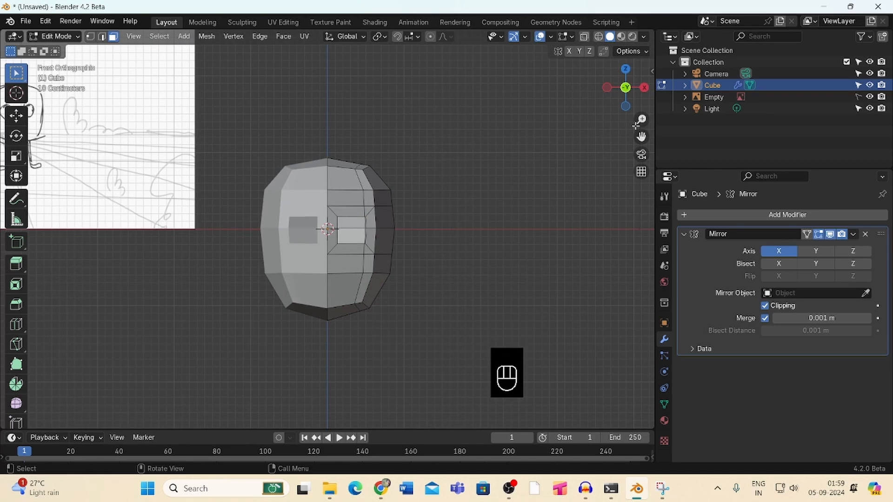
Dissolve the leftover vertical edges along the eye hole's outer side, including the short ones above and below it
{"action": "left_click_drag", "start_coordinate": [636, 126], "coordinate": [650, 55]}
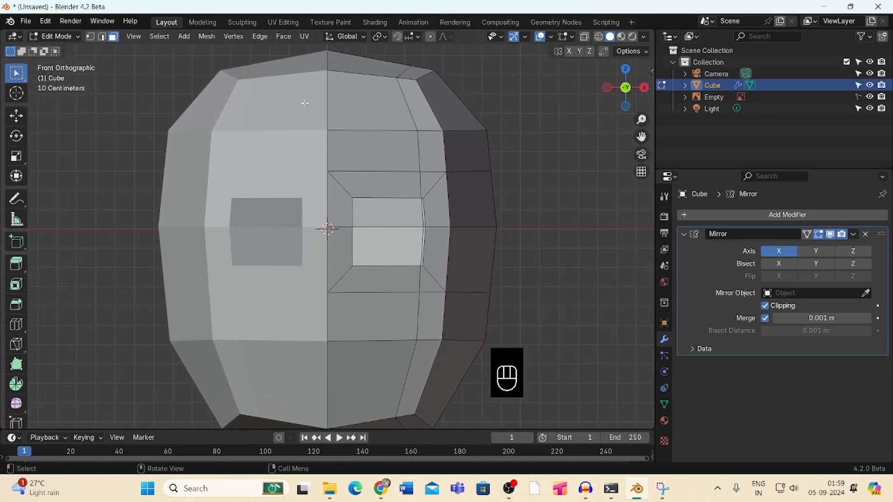
{"action": "key", "text": "2"}
{"action": "left_click", "coordinate": [431, 227], "text": "shift"}
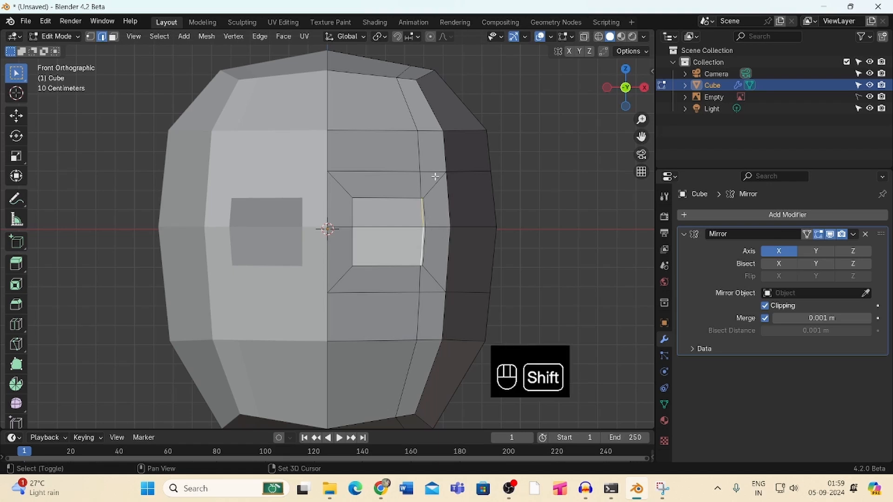
{"action": "left_click", "coordinate": [422, 181], "text": "shift"}
{"action": "left_click", "coordinate": [420, 278], "text": "shift"}
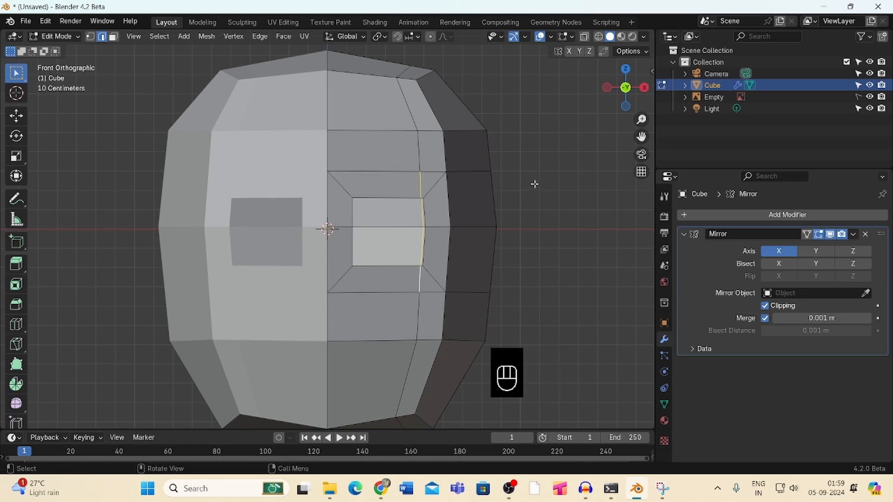
{"action": "key", "text": "x"}
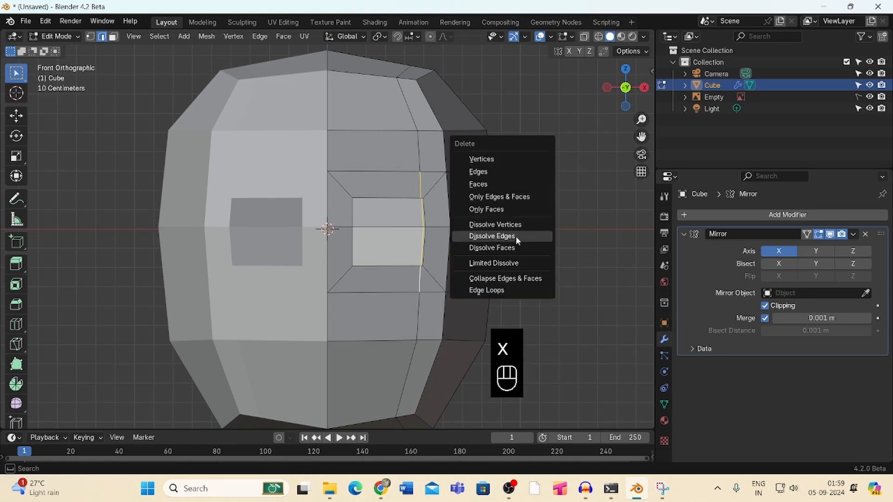
{"action": "left_click", "coordinate": [515, 235]}
Add a horizontal loop cut from the eye hole's outer side around the body and slide it up to the middle edge
{"action": "left_click_drag", "start_coordinate": [641, 119], "coordinate": [614, 142]}
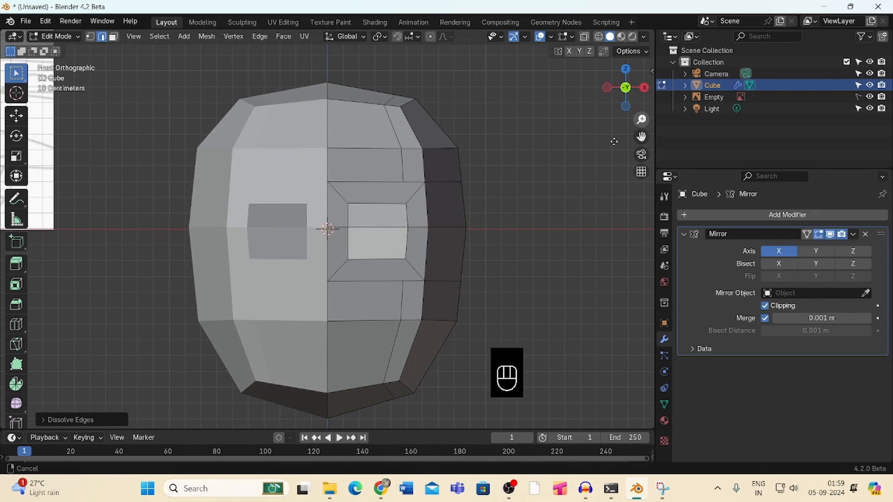
{"action": "left_click_drag", "start_coordinate": [614, 141], "coordinate": [611, 137]}
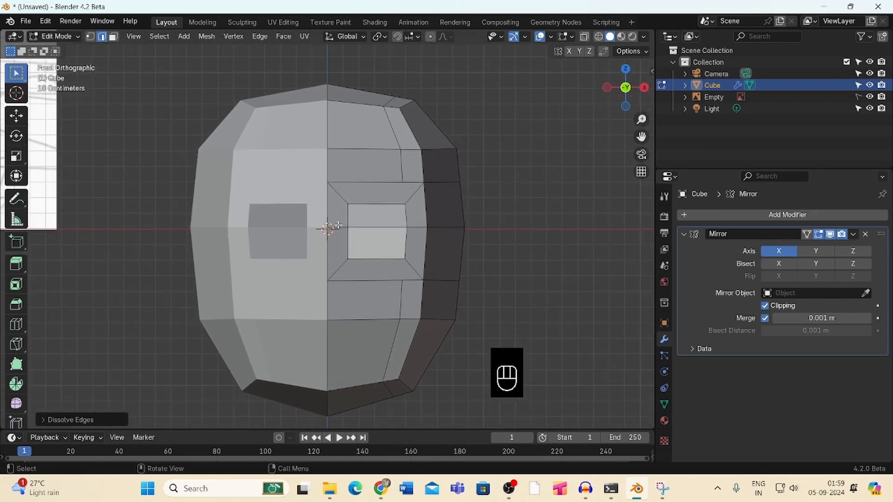
{"action": "key", "text": "ctrl+r"}
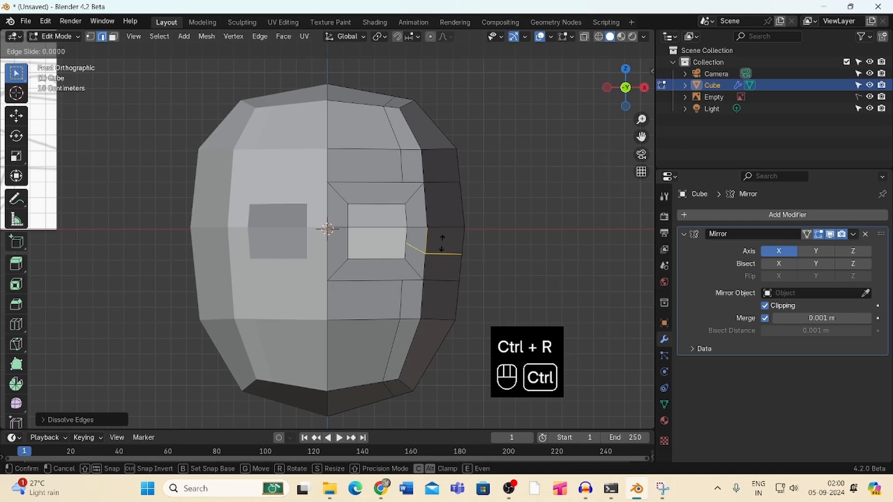
{"action": "left_click", "coordinate": [444, 233]}
{"action": "left_click", "coordinate": [449, 213]}
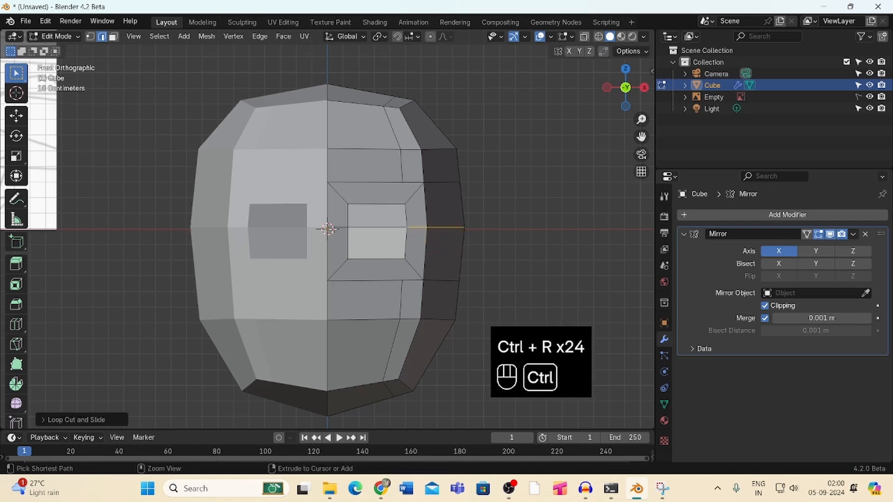
{"action": "key", "text": "ctrl+r"}
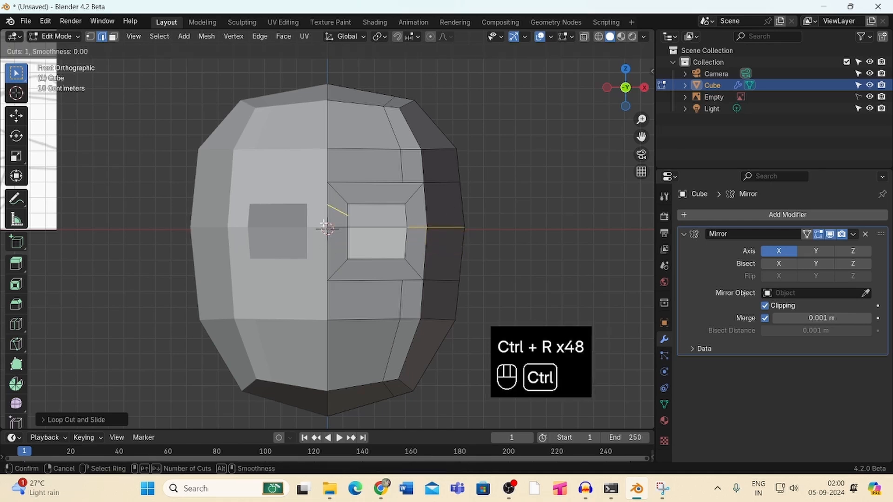
{"action": "left_click", "coordinate": [327, 228]}
{"action": "left_click", "coordinate": [323, 232], "text": "ctrl"}
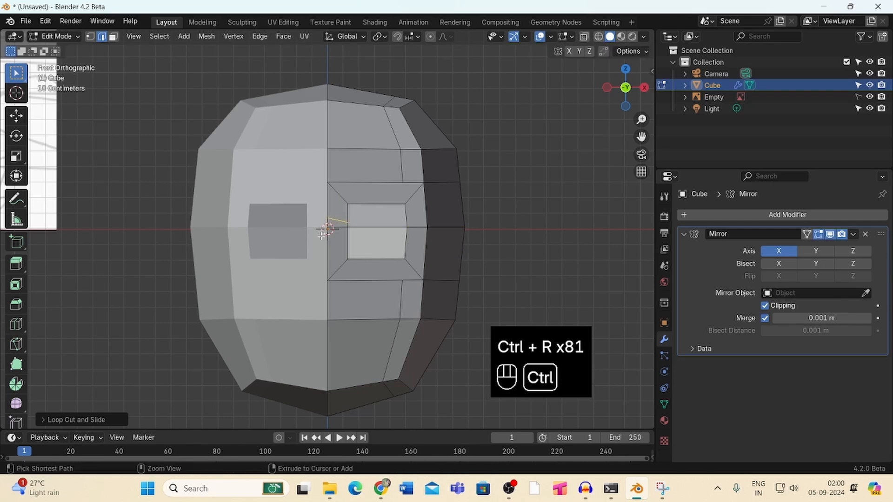
{"action": "key", "text": "ctrl+z"}
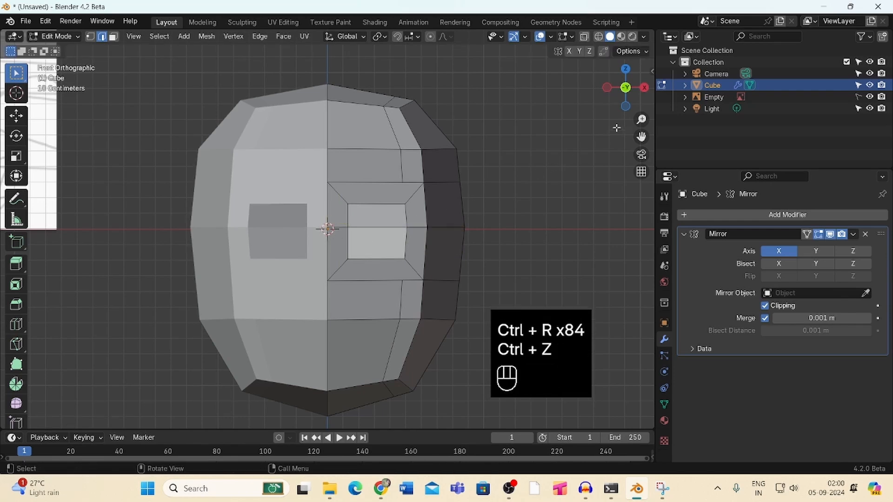
{"action": "mouse_move", "coordinate": [626, 88]}
{"action": "left_mouse_down"}
{"action": "mouse_move", "coordinate": [588, 102]}
{"action": "mouse_move", "coordinate": [650, 68]}
{"action": "mouse_move", "coordinate": [626, 77]}
{"action": "left_mouse_up"}
{"action": "key", "text": "KP_1"}
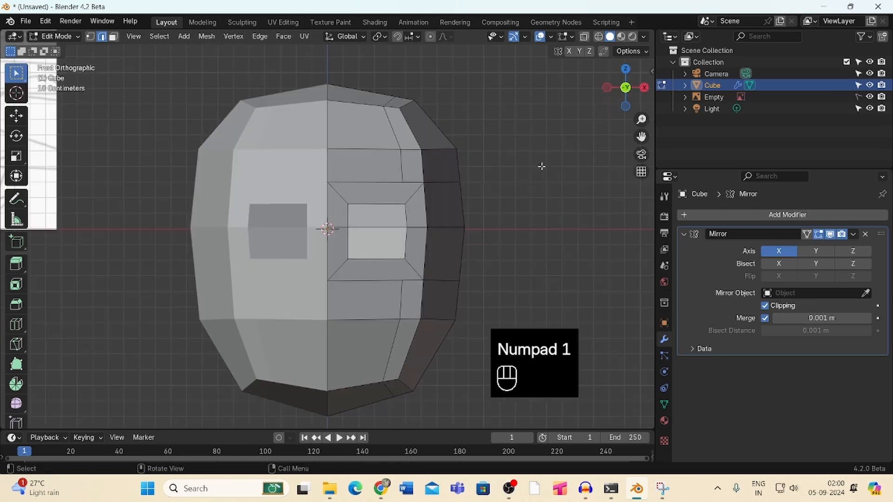
Move the eye hole's two upper corner vertices slightly downward so that its upper edge stays level
{"action": "left_click_drag", "start_coordinate": [16, 73], "coordinate": [52, 75]}
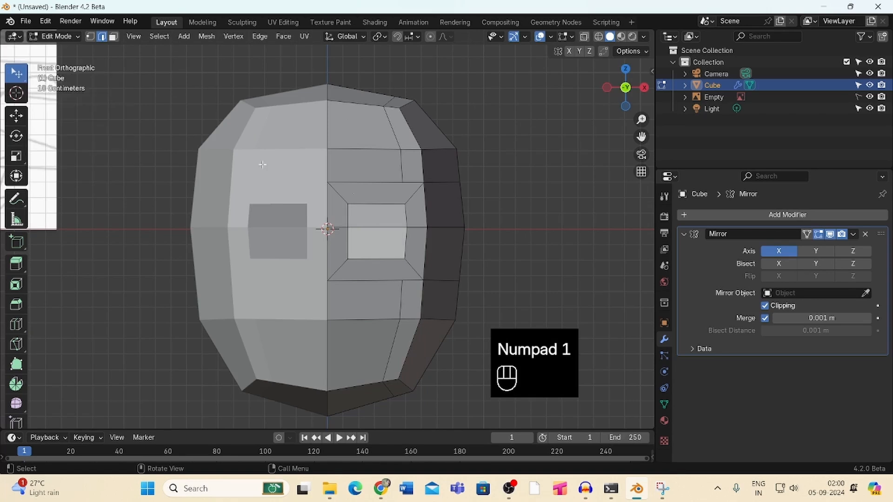
{"action": "left_click", "coordinate": [90, 36]}
{"action": "left_click_drag", "start_coordinate": [349, 204], "coordinate": [352, 210]}
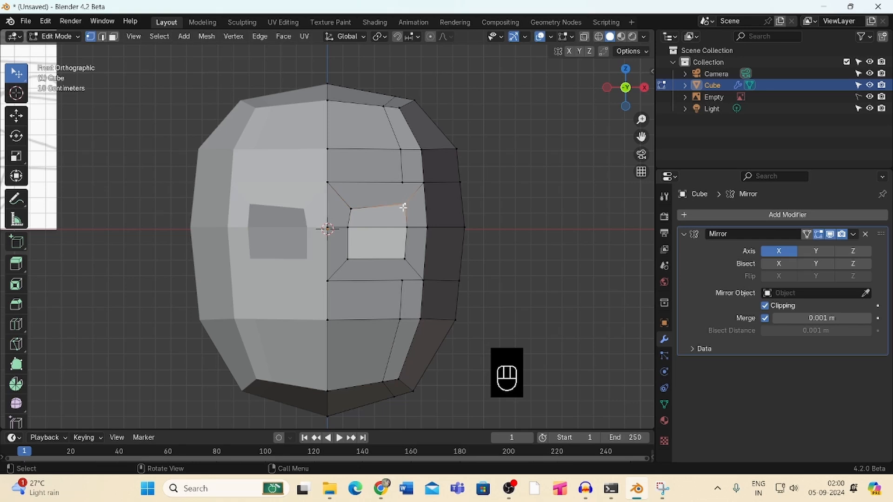
{"action": "left_click_drag", "start_coordinate": [405, 204], "coordinate": [353, 211]}
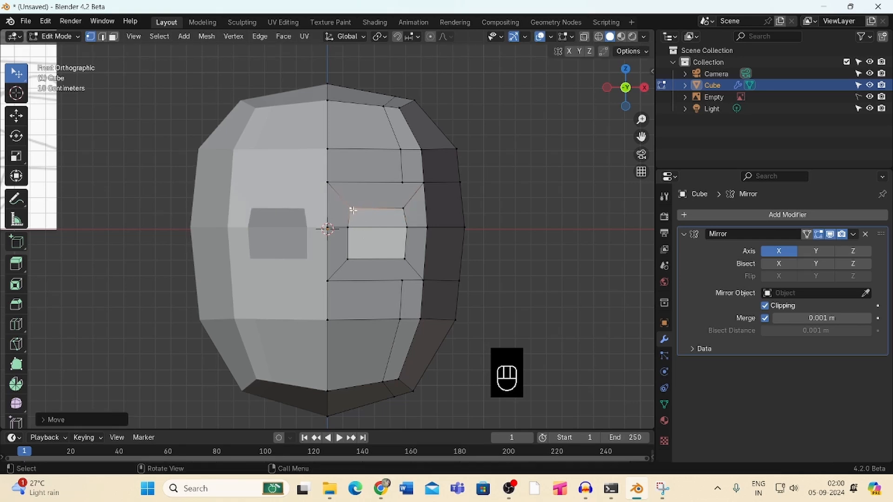
Add a vertical loop cut below the eye hole and knife-cut an edge joining its upper end to the middle of the hole's lower edge
{"action": "key", "text": "ctrl+r"}
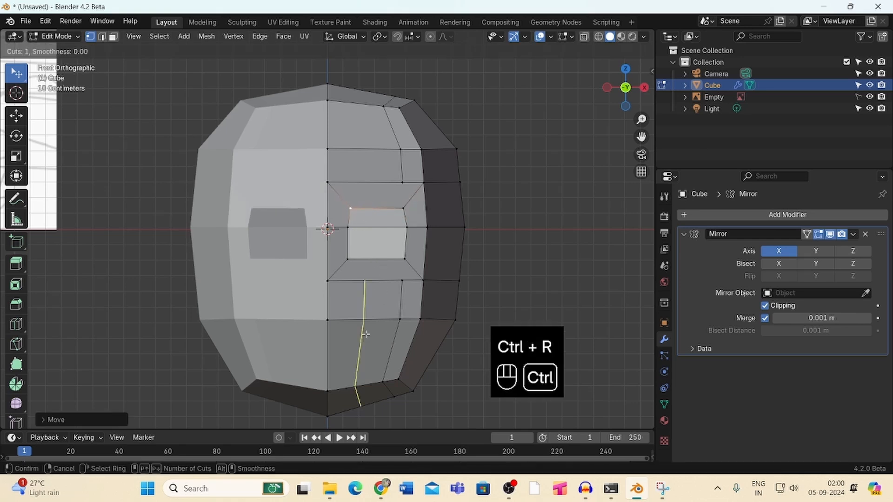
{"action": "left_click", "coordinate": [366, 334]}
{"action": "left_click", "coordinate": [366, 334]}
{"action": "key", "text": "ctrl+r"}
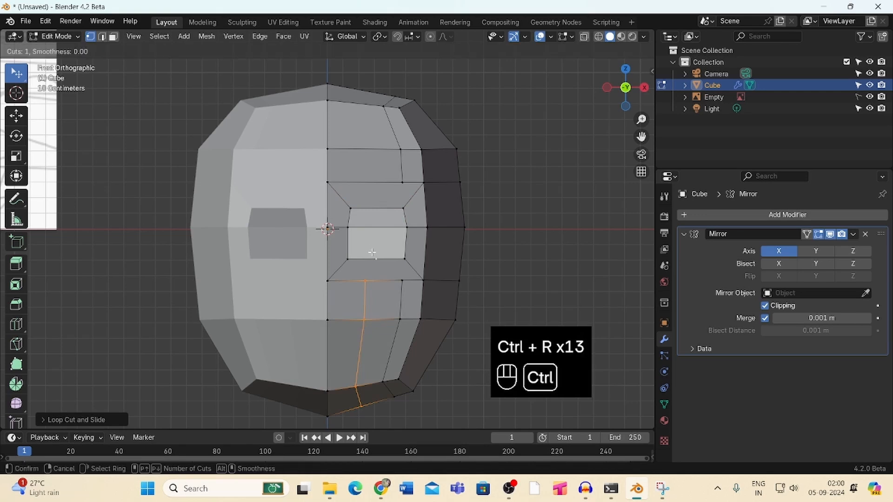
{"action": "left_click", "coordinate": [372, 252], "text": "ctrl"}
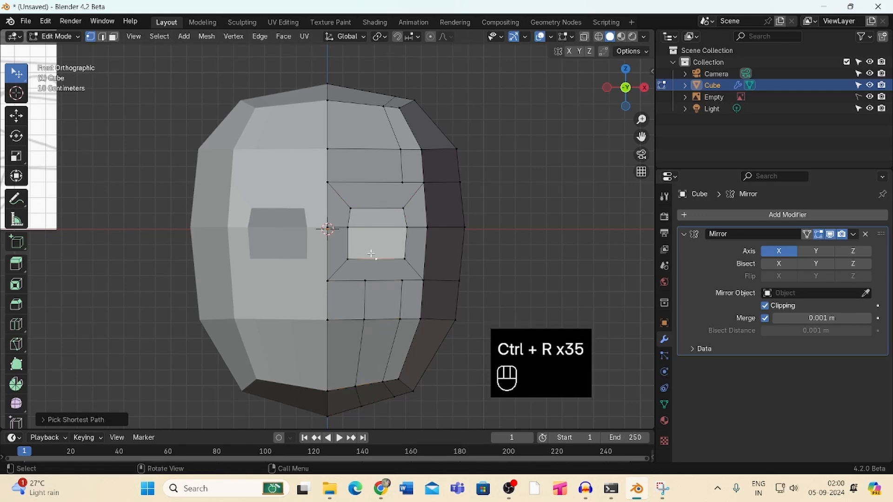
{"action": "key", "text": "k"}
{"action": "left_click", "coordinate": [376, 260]}
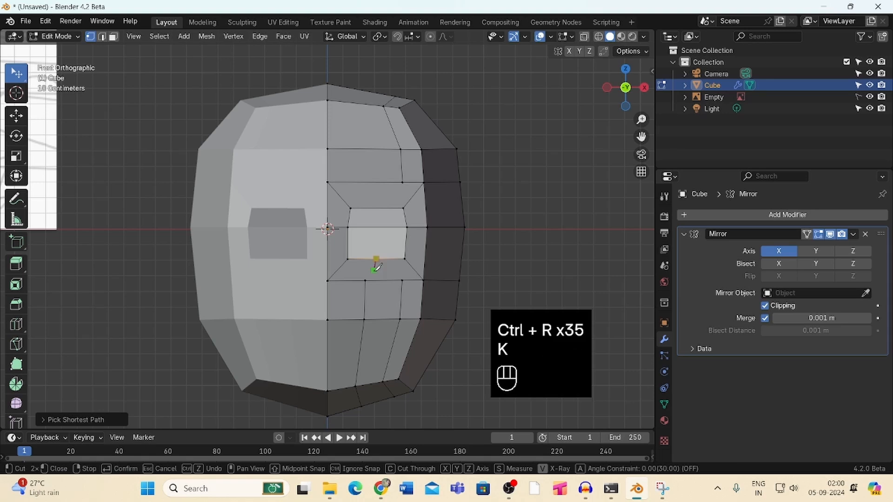
{"action": "left_click", "coordinate": [370, 277]}
{"action": "key", "text": "Return"}
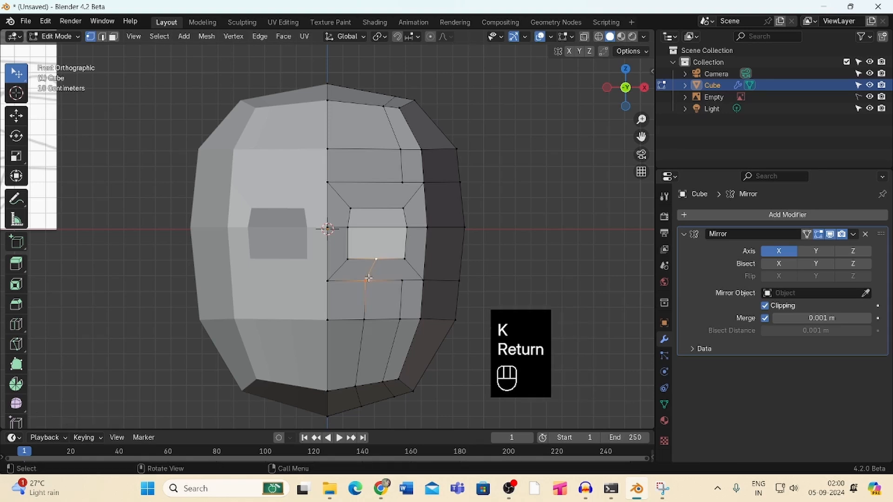
Add a vertical loop cut above the eye hole and knife-cut an edge joining its lower end to the middle of the hole's upper edge
{"action": "left_click", "coordinate": [375, 200], "text": "ctrl"}
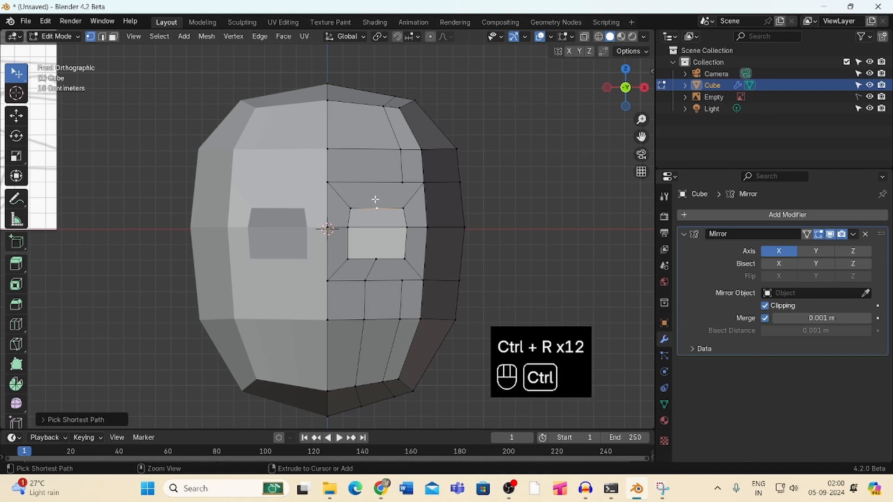
{"action": "key", "text": "ctrl+r"}
{"action": "left_click", "coordinate": [370, 153]}
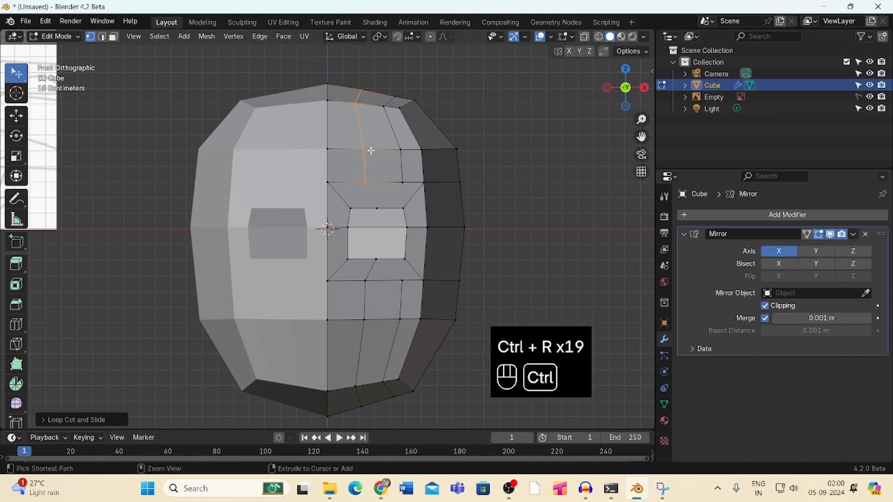
{"action": "key", "text": "k"}
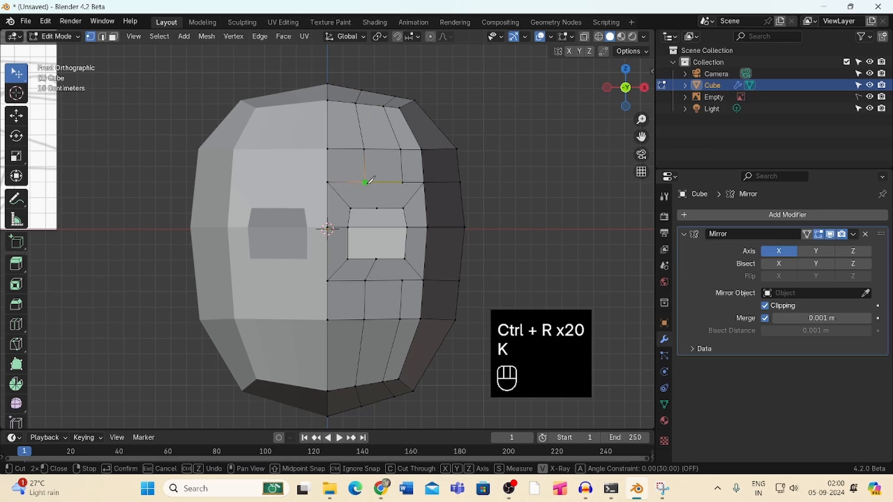
{"action": "left_click", "coordinate": [366, 183]}
{"action": "left_click", "coordinate": [377, 208]}
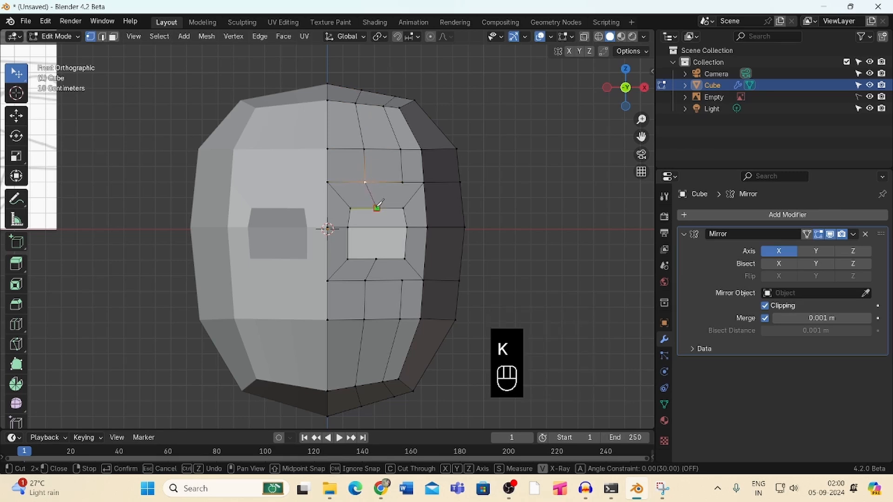
{"action": "key", "text": "Return"}
{"action": "left_click", "coordinate": [490, 176]}
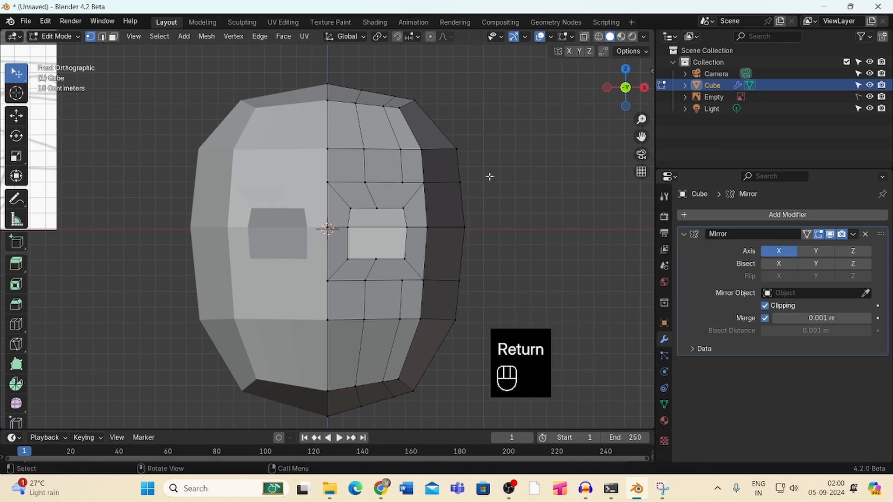
Knife-cut edges from the outer vertical edges above and below the eye hole to the hole's upper and lower edges
{"action": "key", "text": "k"}
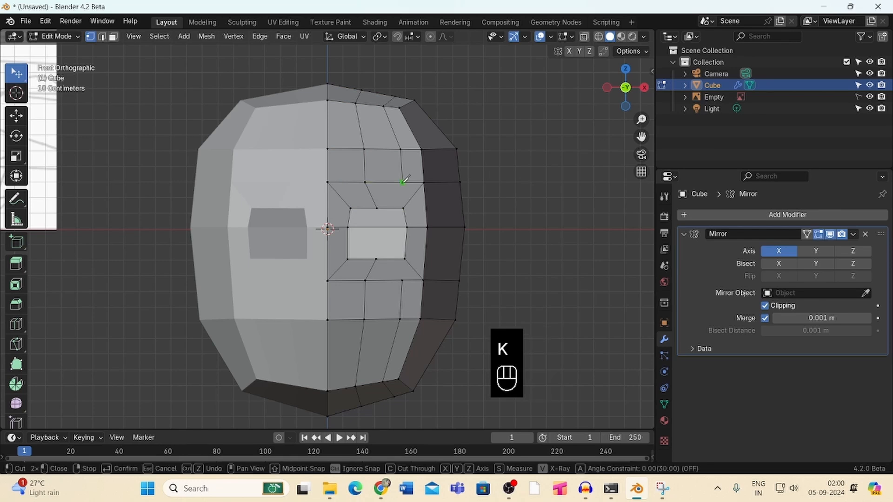
{"action": "left_click", "coordinate": [402, 182]}
{"action": "left_click", "coordinate": [393, 208]}
{"action": "key", "text": "Return"}
{"action": "key", "text": "k"}
{"action": "key", "text": "Return"}
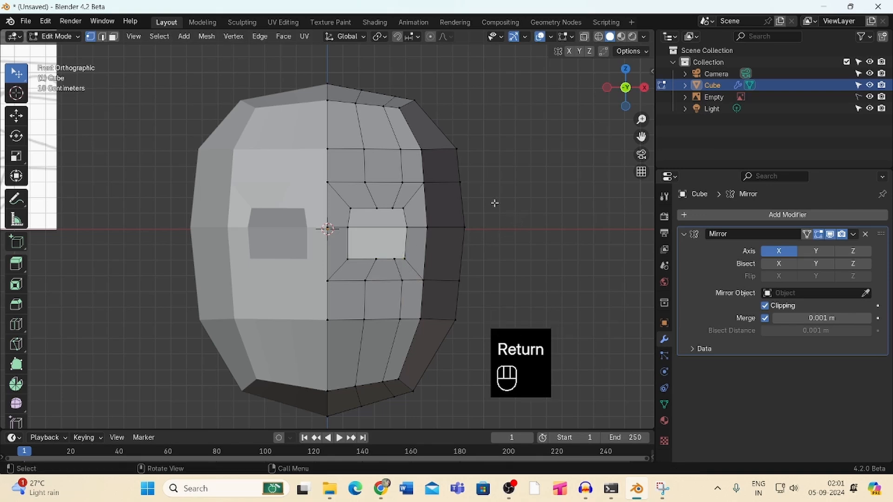
Reposition the vertices along the eye hole's upper edge and sides to form a rounded arch
{"action": "scroll", "coordinate": [588, 130], "scroll_direction": "up", "scroll_amount": 1}
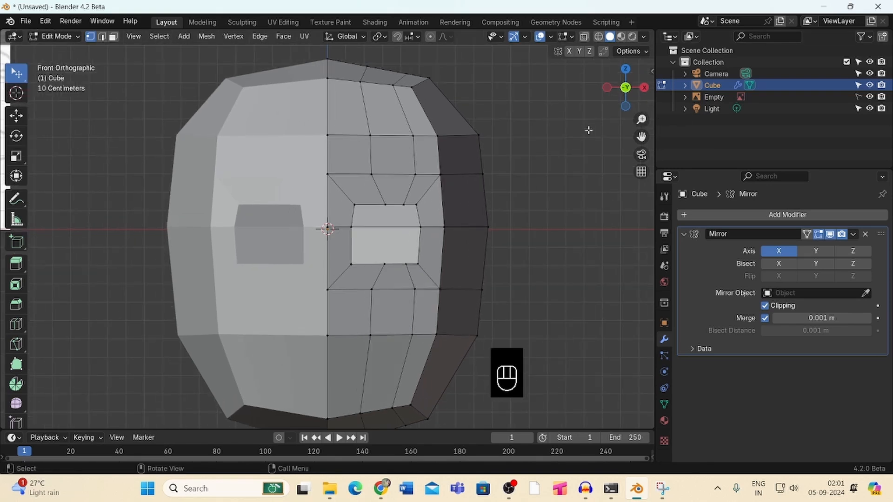
{"action": "left_click_drag", "start_coordinate": [27, 81], "coordinate": [46, 80]}
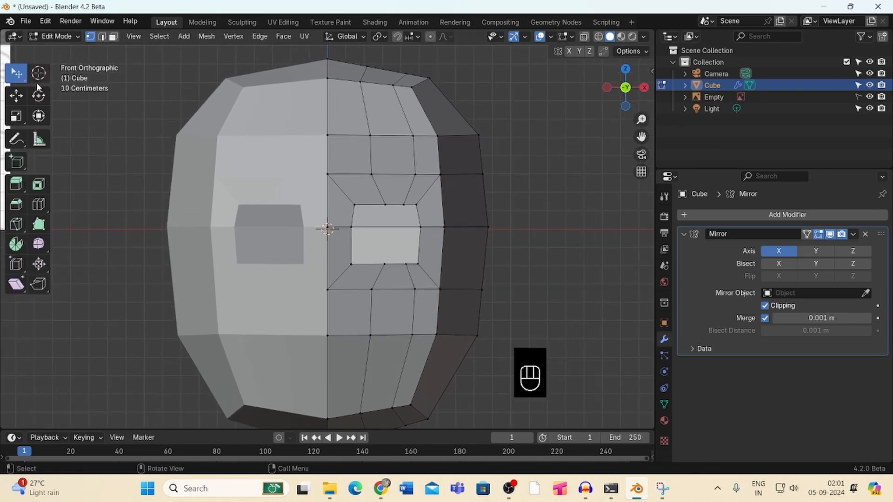
{"action": "left_click_drag", "start_coordinate": [385, 205], "coordinate": [344, 220]}
{"action": "left_click_drag", "start_coordinate": [346, 234], "coordinate": [343, 234]}
{"action": "left_click_drag", "start_coordinate": [420, 228], "coordinate": [427, 229]}
{"action": "left_click_drag", "start_coordinate": [403, 204], "coordinate": [429, 208]}
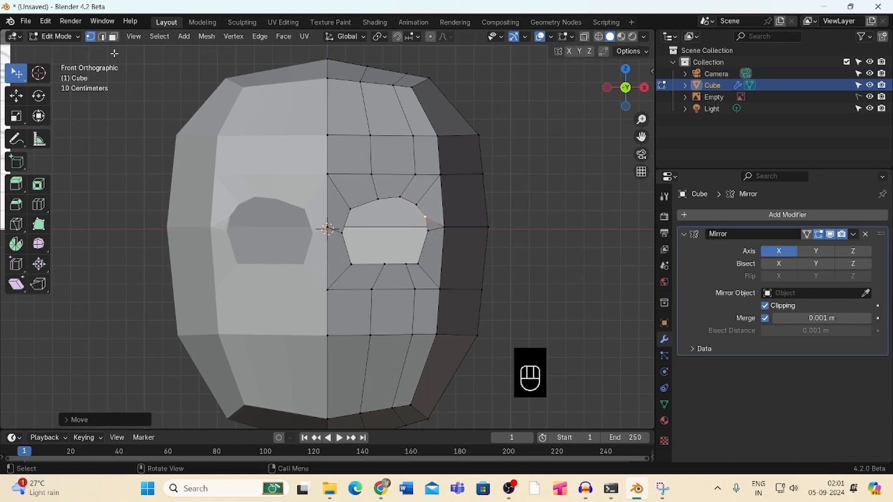
Dissolve the extra edge between the eye hole's outer corner and the side of the face
{"action": "left_click", "coordinate": [102, 36]}
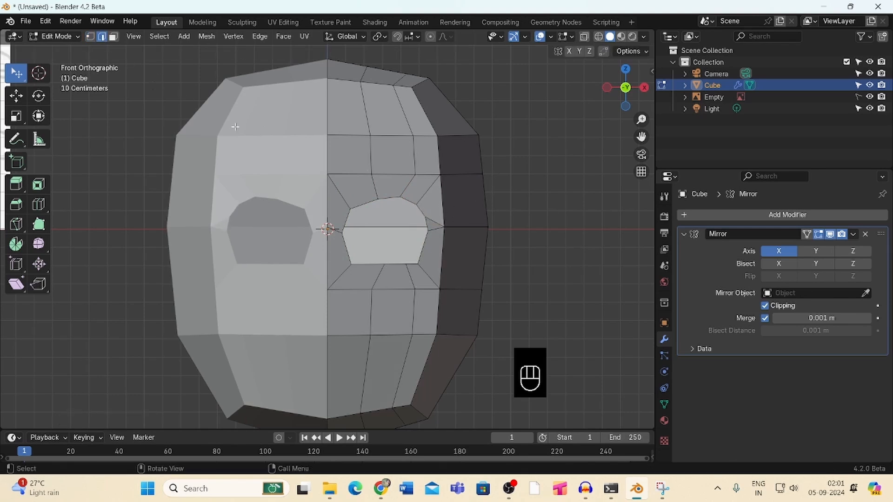
{"action": "key", "text": "x"}
{"action": "left_click", "coordinate": [523, 181]}
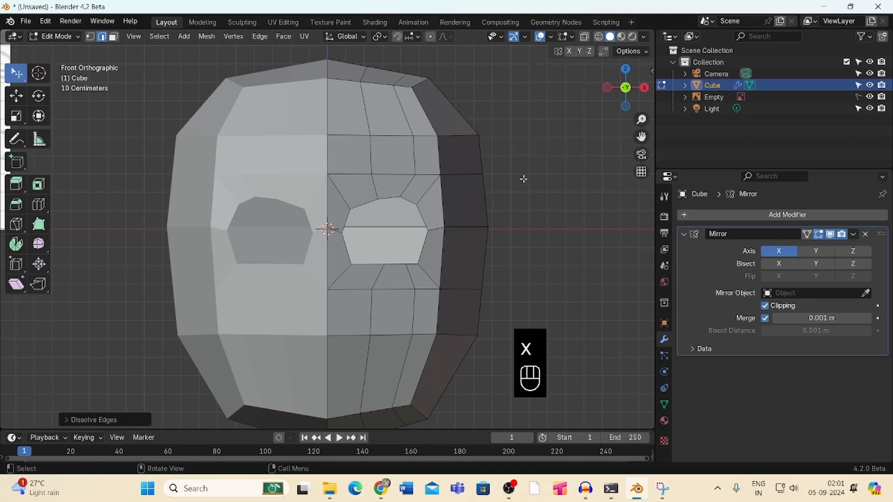
Reposition the remaining vertices around the eye hole, including the lower ones, to give it a round outline
{"action": "left_click", "coordinate": [90, 37]}
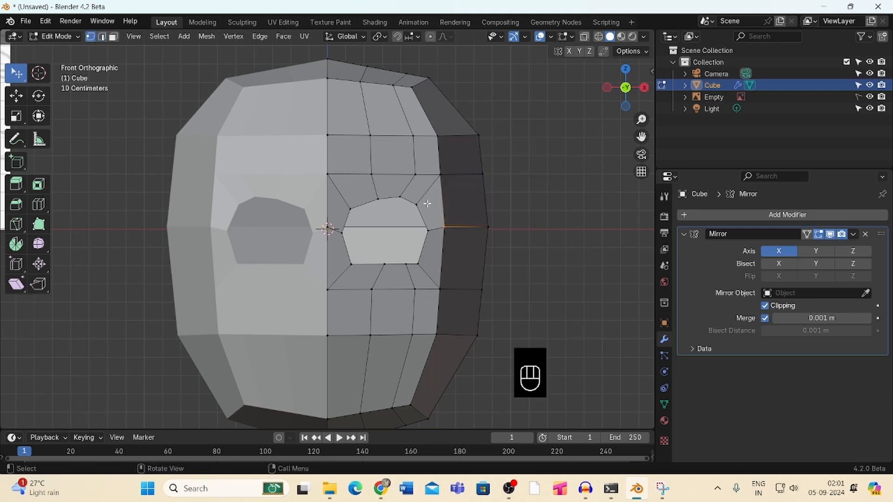
{"action": "left_click", "coordinate": [421, 207]}
{"action": "left_click_drag", "start_coordinate": [418, 204], "coordinate": [394, 201]}
{"action": "mouse_move", "coordinate": [417, 259]}
{"action": "left_mouse_down"}
{"action": "mouse_move", "coordinate": [420, 249]}
{"action": "mouse_move", "coordinate": [403, 254]}
{"action": "left_mouse_up"}
{"action": "left_click_drag", "start_coordinate": [383, 260], "coordinate": [347, 249]}
{"action": "left_click_drag", "start_coordinate": [342, 232], "coordinate": [429, 208]}
{"action": "left_click_drag", "start_coordinate": [427, 257], "coordinate": [353, 214]}
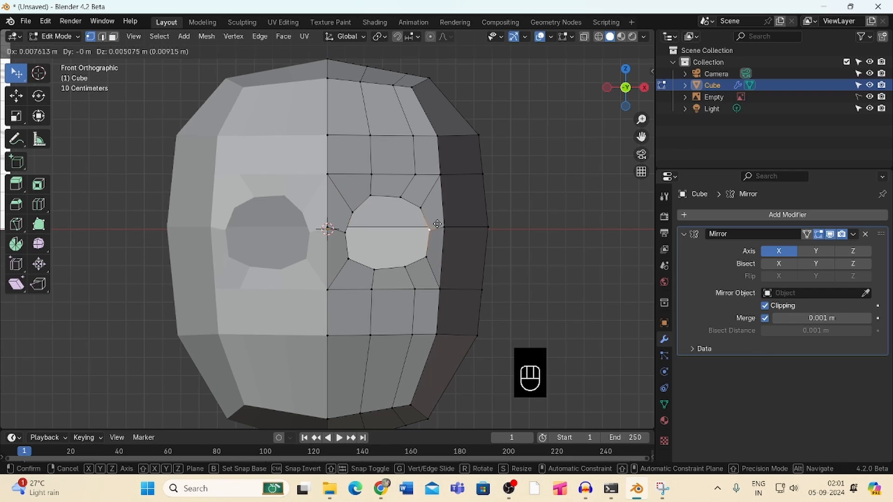
Pull the duplicate vertex beside the eye hole's outer side upward and dissolve its extra edge across the body's side
{"action": "left_click_drag", "start_coordinate": [442, 227], "coordinate": [446, 228]}
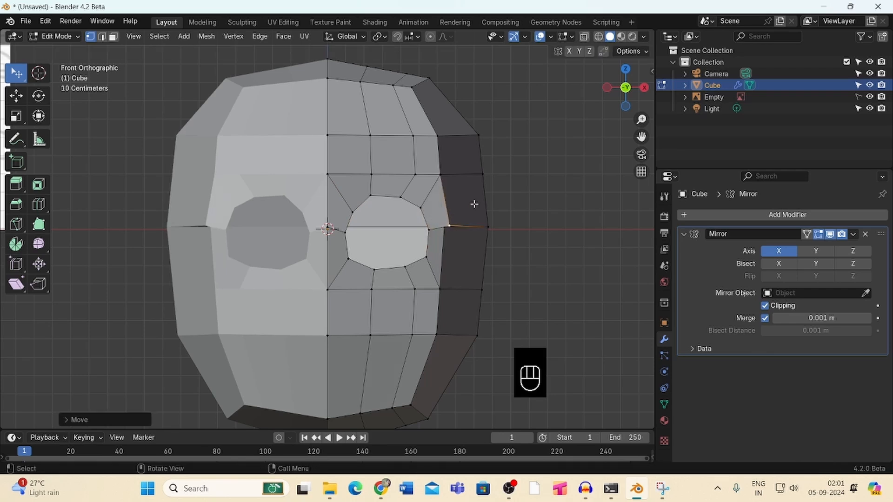
{"action": "key", "text": "ctrl+z"}
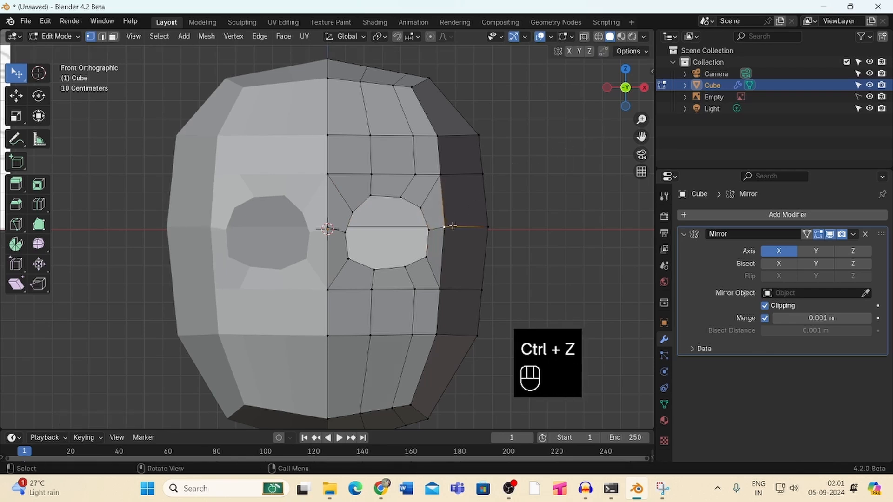
{"action": "mouse_move", "coordinate": [453, 226]}
{"action": "left_mouse_down"}
{"action": "mouse_move", "coordinate": [448, 199]}
{"action": "mouse_move", "coordinate": [446, 238]}
{"action": "mouse_move", "coordinate": [447, 212]}
{"action": "left_mouse_up"}
{"action": "left_click", "coordinate": [102, 36]}
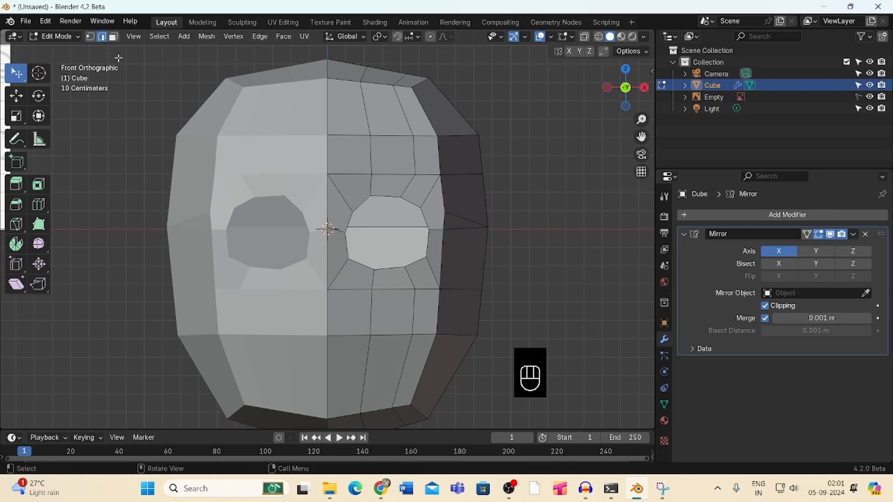
{"action": "left_click", "coordinate": [458, 215]}
{"action": "key", "text": "x"}
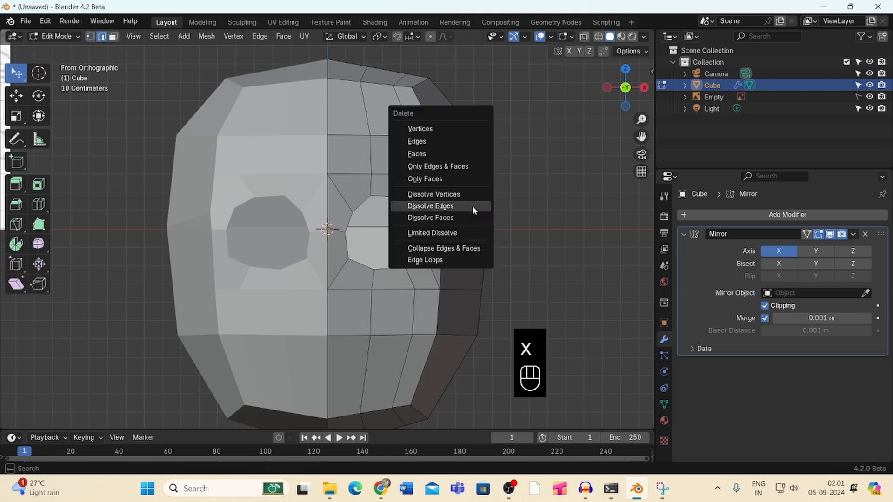
{"action": "left_click", "coordinate": [473, 206]}
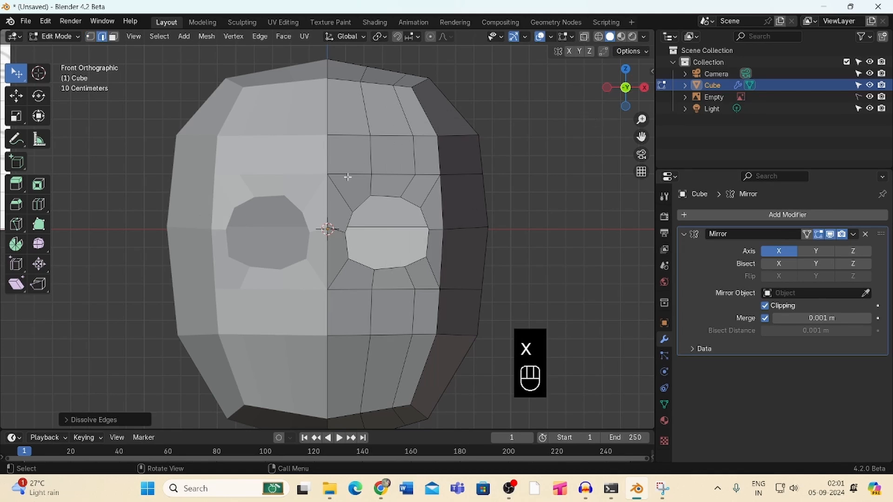
Select the eye hole's edge loop and extrude it inward, scaled to about 0.54, to add an inner ring
{"action": "left_click", "coordinate": [91, 36]}
{"action": "left_click", "coordinate": [405, 267]}
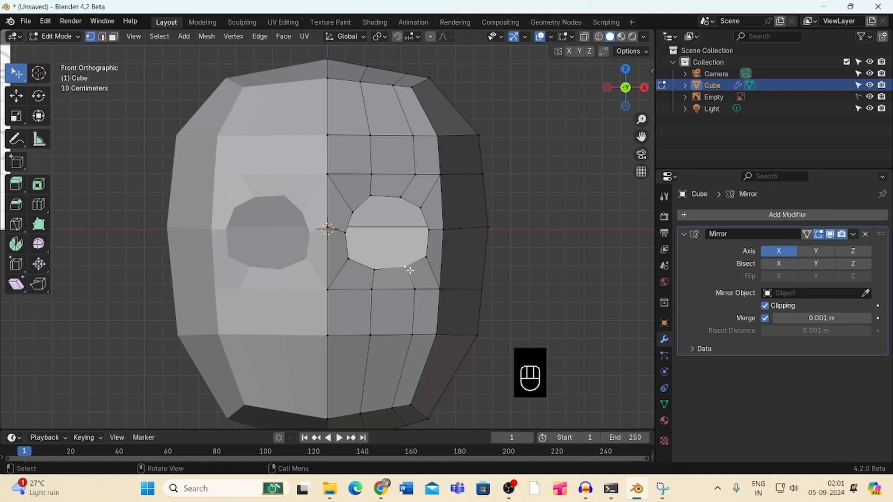
{"action": "left_click", "coordinate": [403, 268], "text": "alt"}
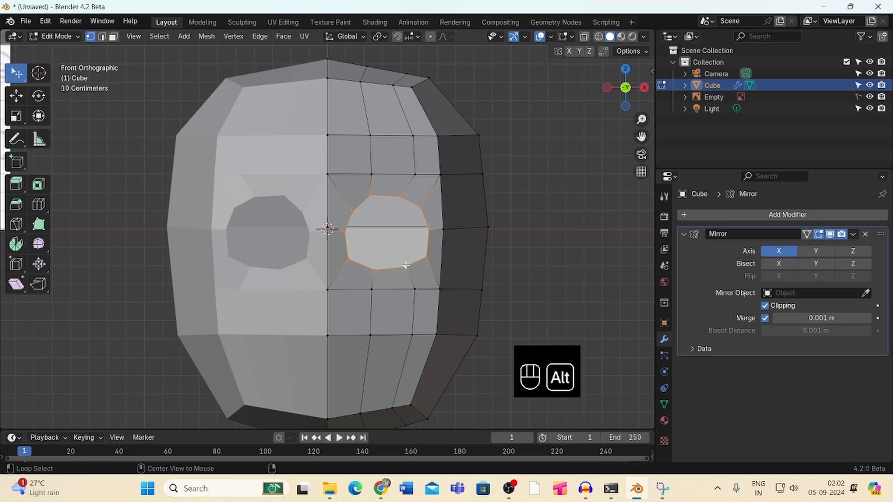
{"action": "key", "text": "e"}
{"action": "key", "text": "s"}
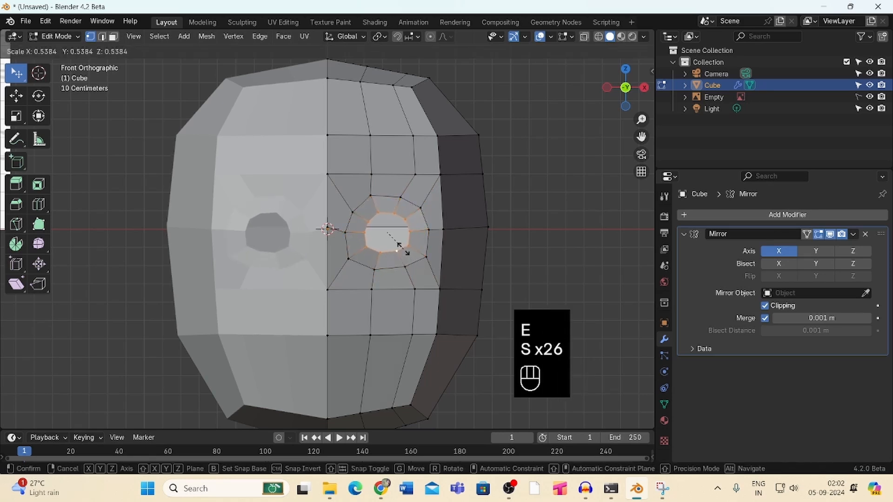
{"action": "left_click", "coordinate": [400, 244]}
{"action": "left_click_drag", "start_coordinate": [643, 119], "coordinate": [538, 228]}
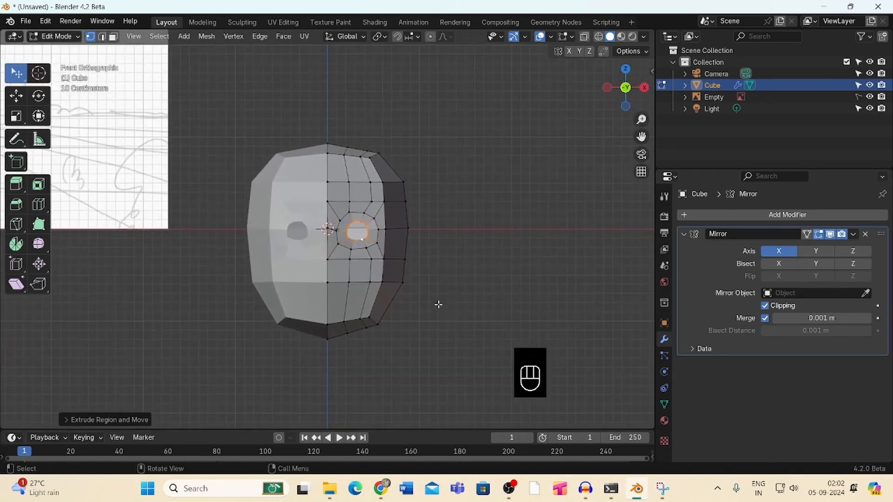
Enlarge the eye hole's inner ring slightly and move it back into the head along the Y axis
{"action": "key", "text": "s"}
{"action": "left_click", "coordinate": [508, 307]}
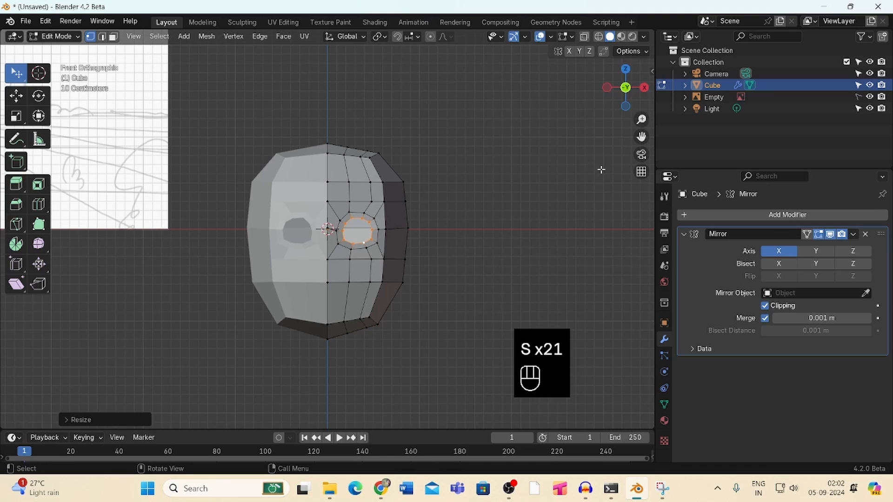
{"action": "left_click_drag", "start_coordinate": [626, 87], "coordinate": [512, 98]}
{"action": "left_click", "coordinate": [17, 96]}
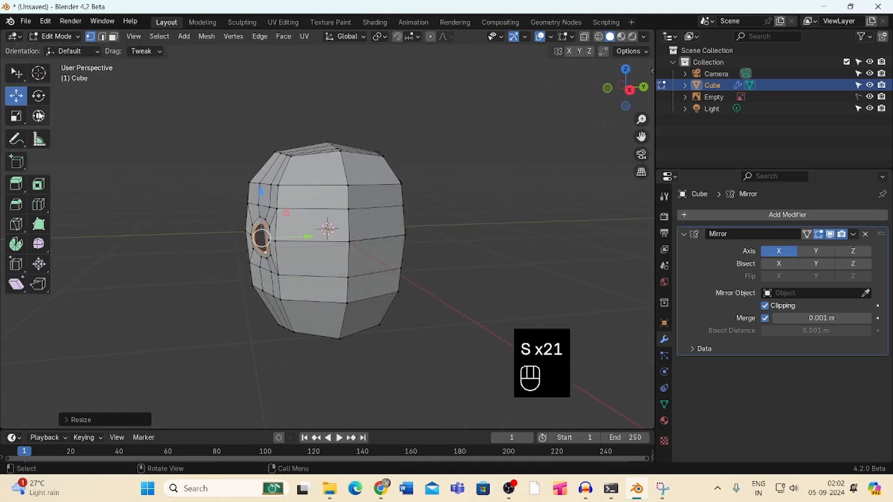
{"action": "left_click_drag", "start_coordinate": [308, 235], "coordinate": [314, 235]}
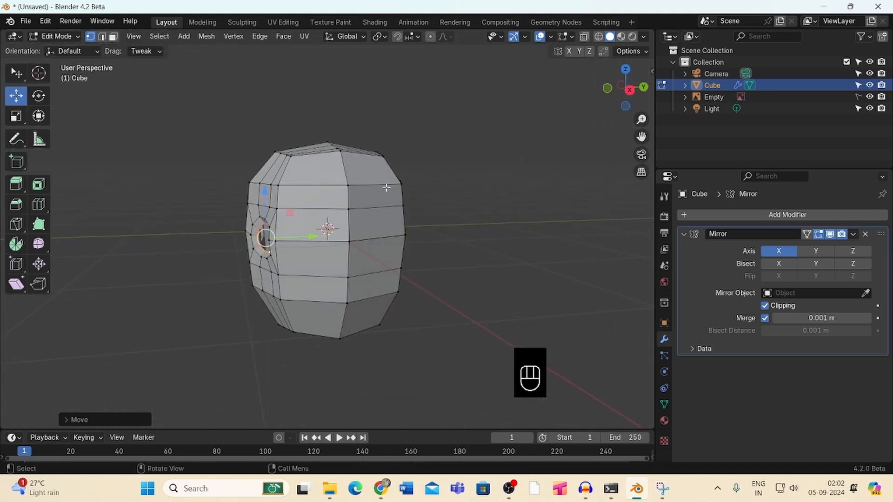
{"action": "left_click_drag", "start_coordinate": [630, 94], "coordinate": [597, 167]}
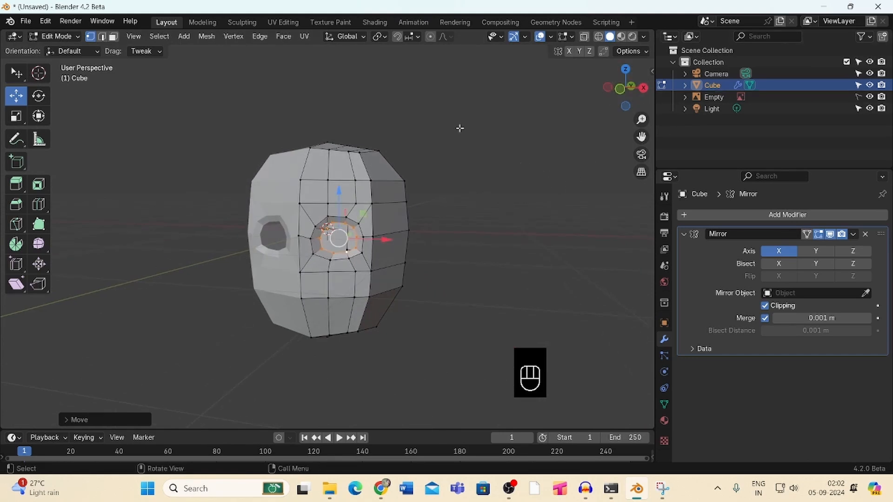
Adjust the vertices along the lower side of the eye hole to round its rings in the front view
{"action": "key", "text": "KP_1"}
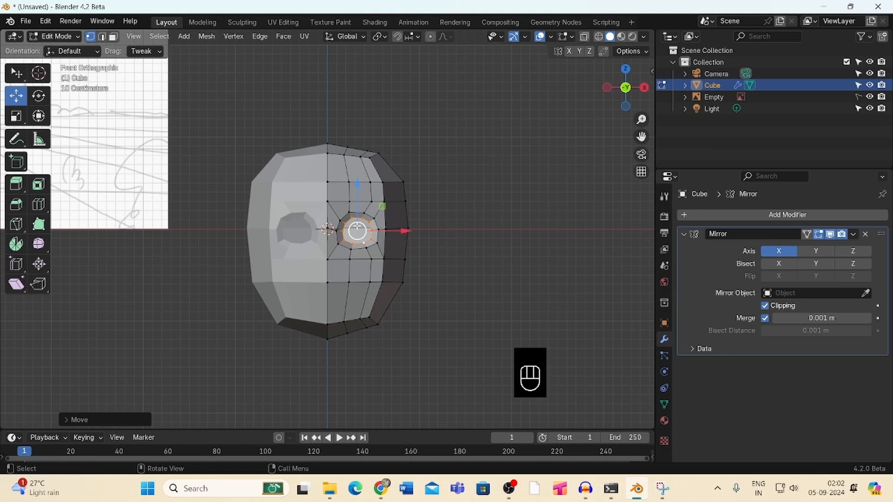
{"action": "mouse_move", "coordinate": [642, 116]}
{"action": "left_mouse_down"}
{"action": "mouse_move", "coordinate": [643, 131]}
{"action": "mouse_move", "coordinate": [643, 122]}
{"action": "left_mouse_up"}
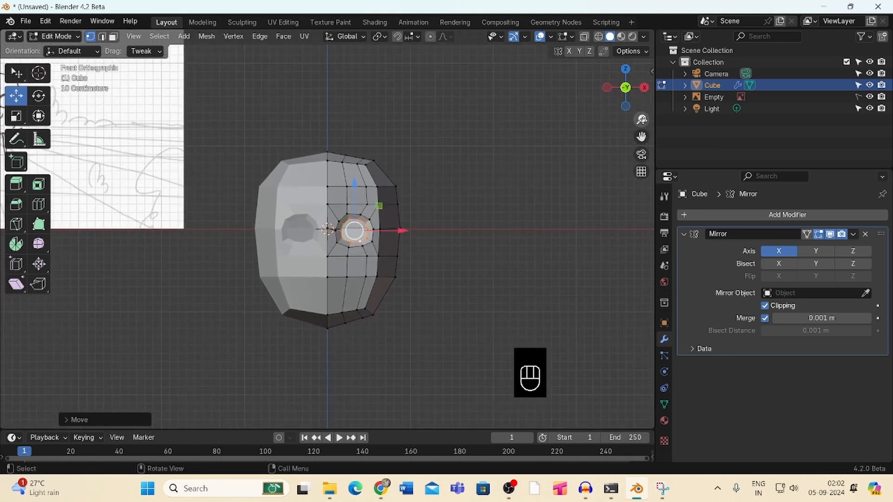
{"action": "scroll", "coordinate": [612, 201], "scroll_direction": "down", "scroll_amount": 3}
{"action": "scroll", "coordinate": [606, 157], "scroll_direction": "up", "scroll_amount": 5}
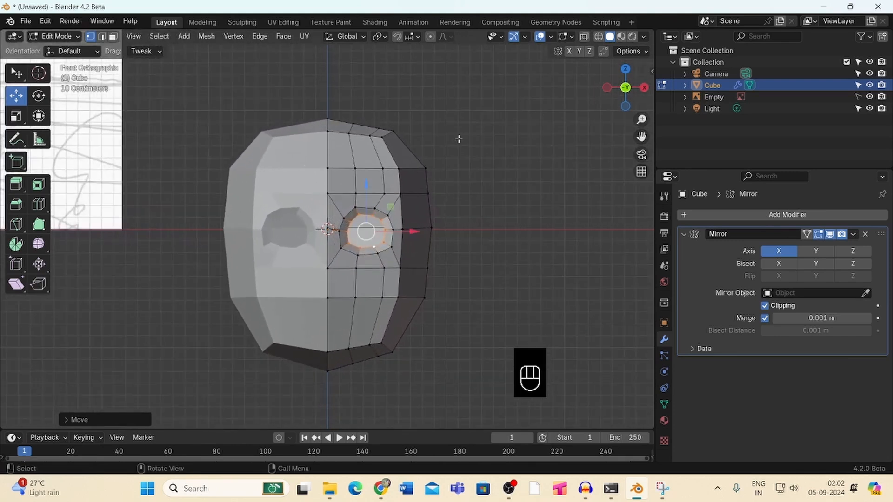
{"action": "left_click_drag", "start_coordinate": [13, 67], "coordinate": [66, 81]}
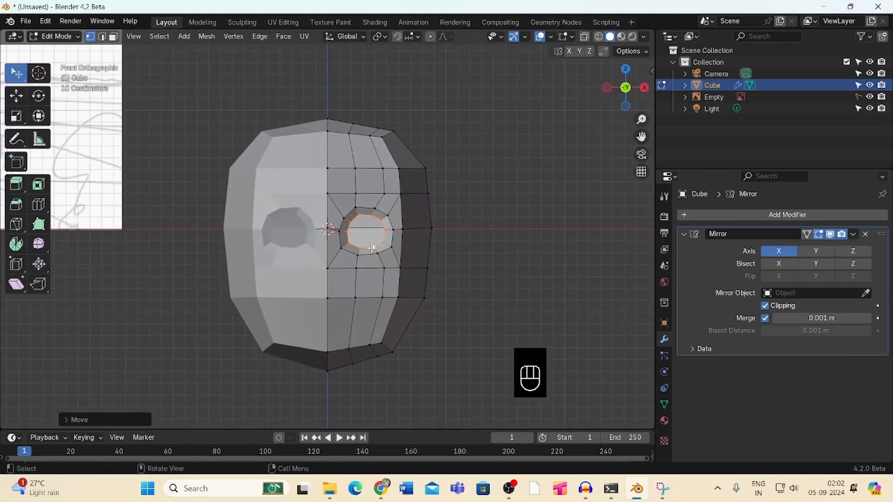
{"action": "left_click", "coordinate": [372, 248]}
{"action": "left_click_drag", "start_coordinate": [362, 255], "coordinate": [378, 258]}
{"action": "left_click", "coordinate": [358, 256]}
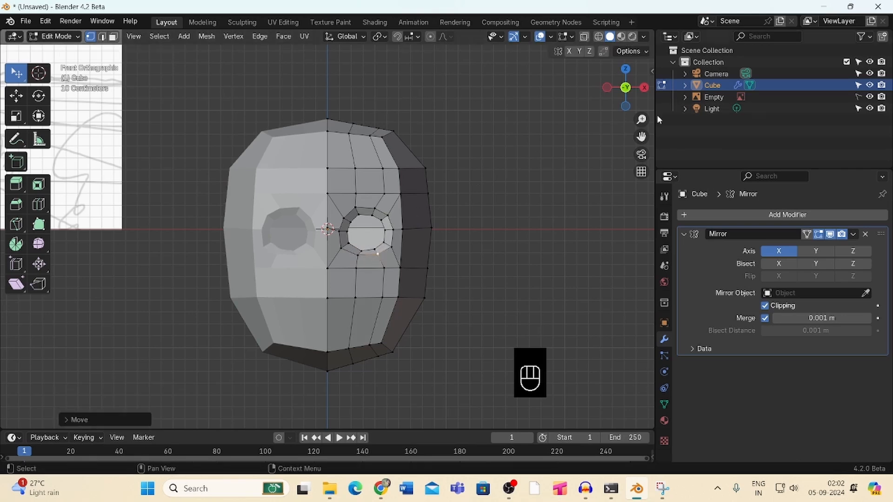
Select the eye hole's innermost edge loop and extrude it inward, scaled to about 0.75
{"action": "scroll", "coordinate": [378, 239], "scroll_direction": "down", "scroll_amount": 4}
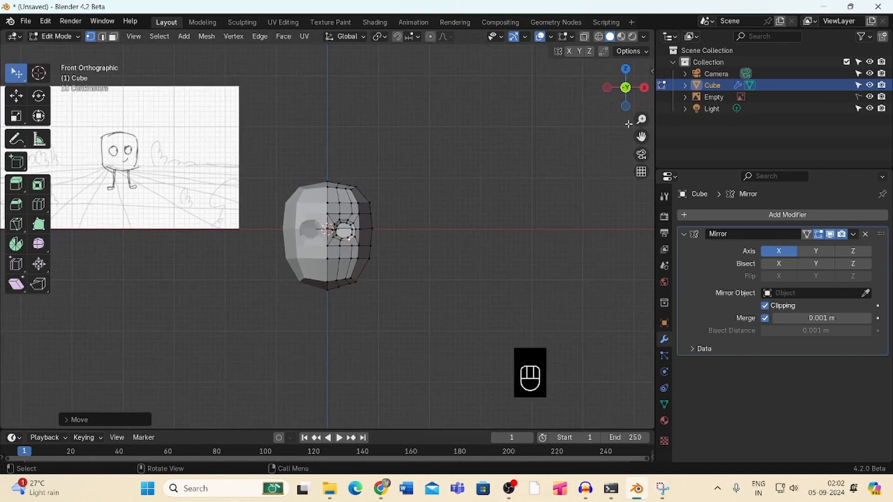
{"action": "left_click_drag", "start_coordinate": [640, 119], "coordinate": [641, 93]}
{"action": "left_click", "coordinate": [357, 238], "text": "alt"}
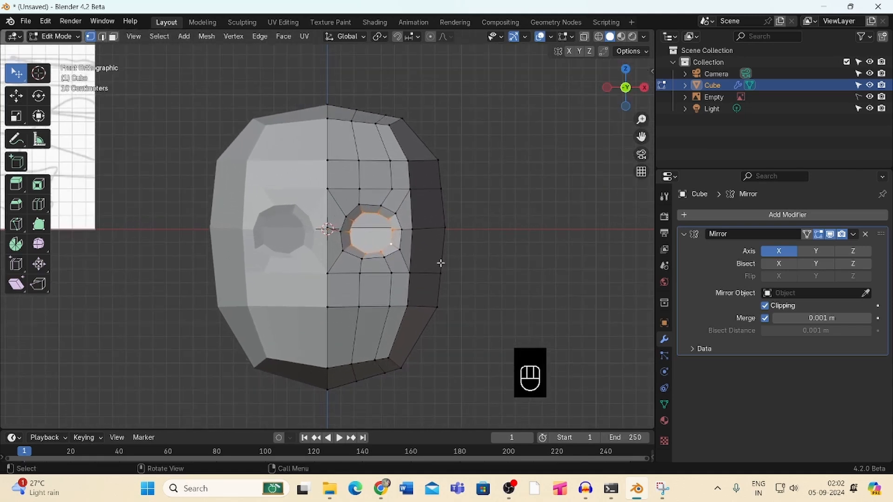
{"action": "key", "text": "e"}
{"action": "key", "text": "s"}
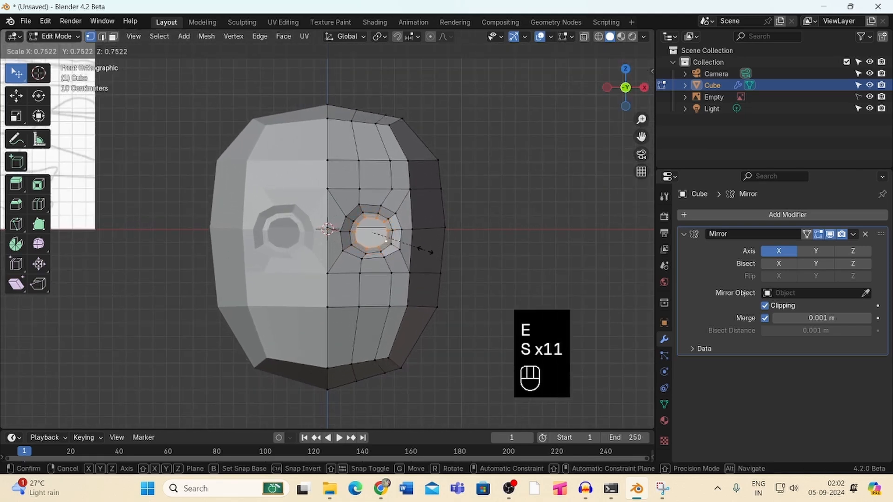
{"action": "left_click", "coordinate": [424, 249]}
Move the new inner eye ring slightly forward along the Y axis, out of the eye socket
{"action": "left_click_drag", "start_coordinate": [625, 88], "coordinate": [493, 132]}
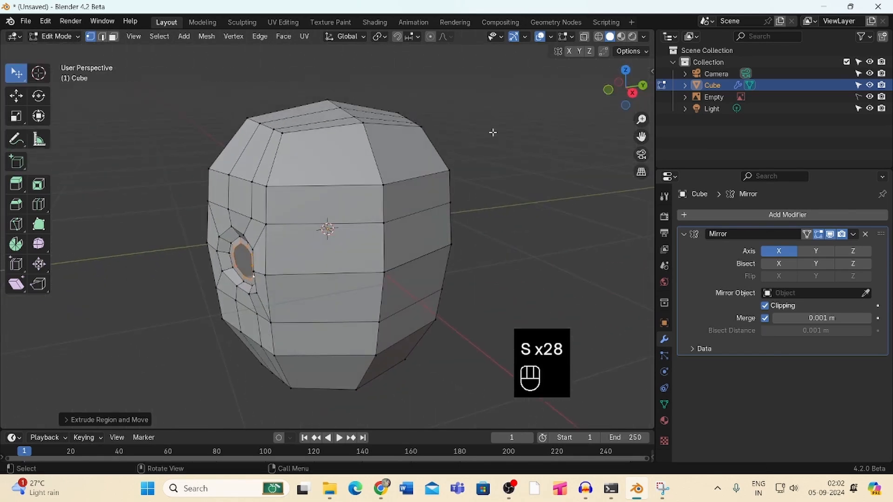
{"action": "left_click", "coordinate": [16, 96]}
{"action": "left_click_drag", "start_coordinate": [288, 259], "coordinate": [277, 259]}
{"action": "mouse_move", "coordinate": [632, 89]}
{"action": "left_mouse_down"}
{"action": "mouse_move", "coordinate": [641, 86]}
{"action": "mouse_move", "coordinate": [626, 91]}
{"action": "left_mouse_up"}
Extrude the innermost eye loop once more and scale it slightly inward to add a narrow ring
{"action": "key", "text": "KP_1"}
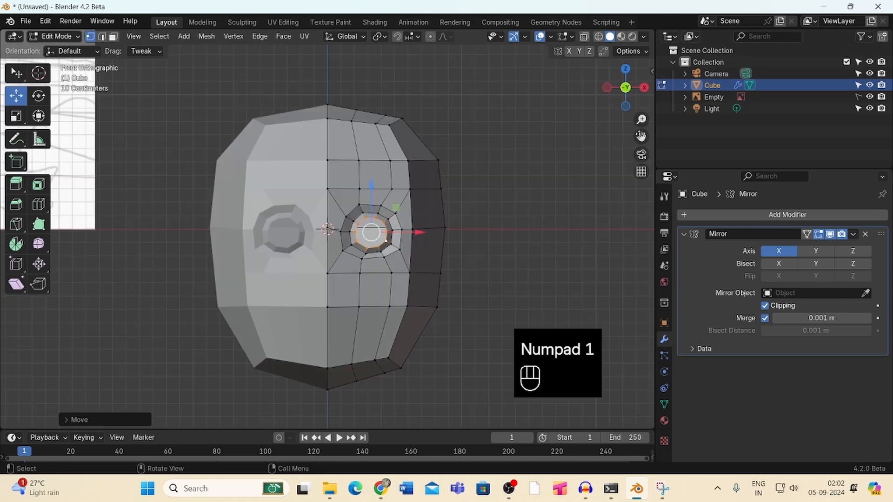
{"action": "scroll", "coordinate": [603, 127], "scroll_direction": "up", "scroll_amount": 2}
{"action": "key", "text": "e"}
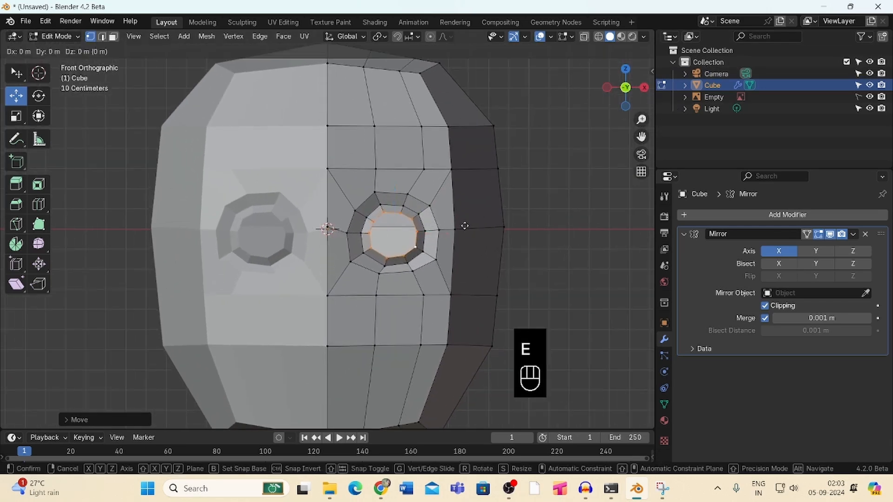
{"action": "key", "text": "s"}
{"action": "left_click", "coordinate": [414, 232]}
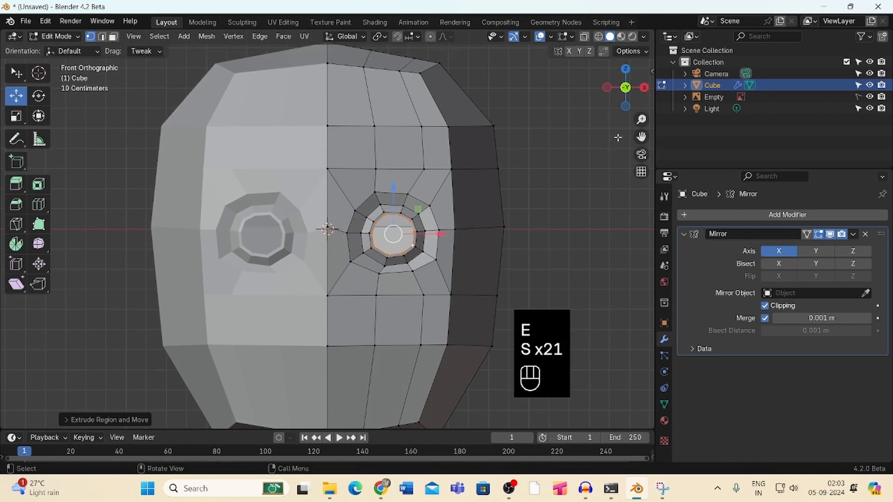
{"action": "scroll", "coordinate": [590, 260], "scroll_direction": "down", "scroll_amount": 6}
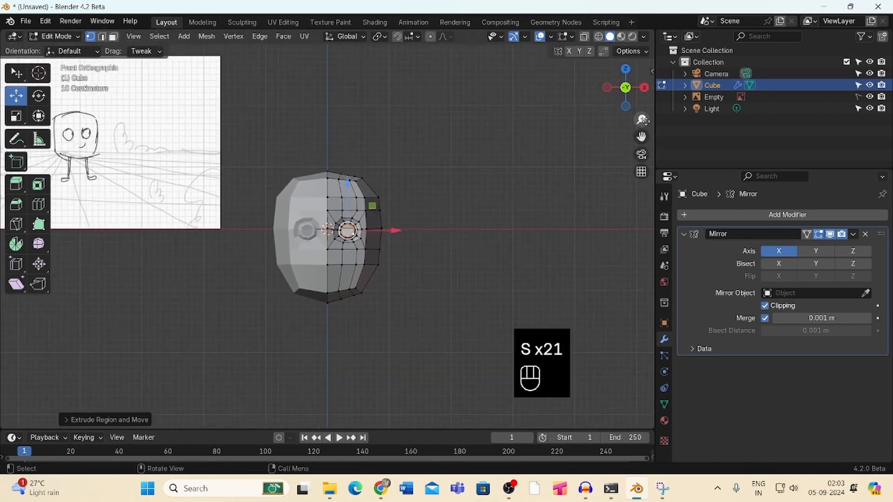
{"action": "scroll", "coordinate": [544, 349], "scroll_direction": "down", "scroll_amount": 2}
{"action": "scroll", "coordinate": [327, 233], "scroll_direction": "up", "scroll_amount": 1}
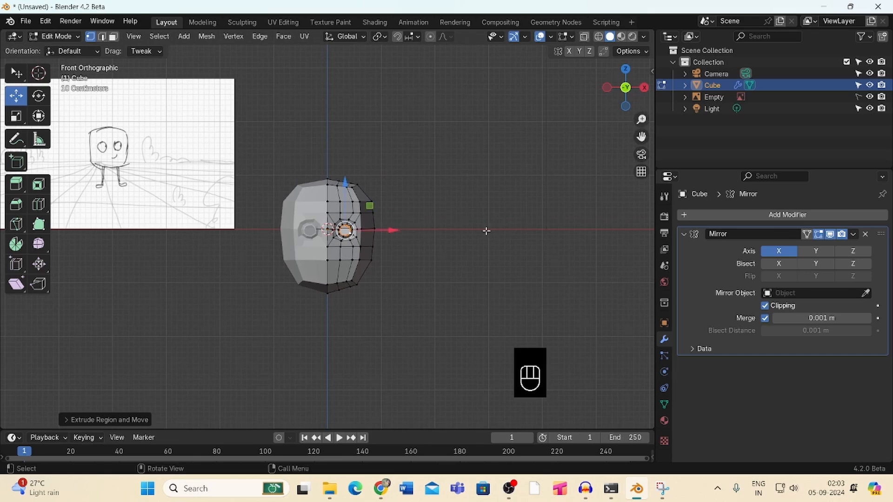
{"action": "key", "text": "Tab"}
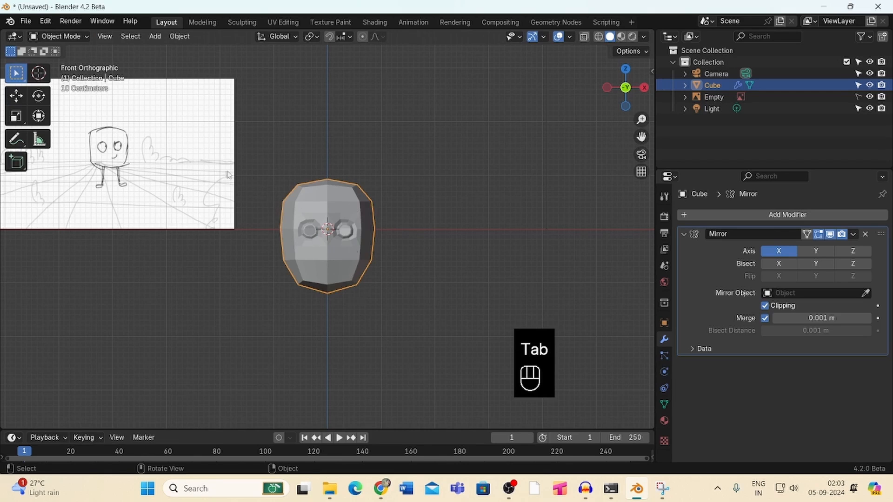
{"action": "left_click", "coordinate": [62, 36]}
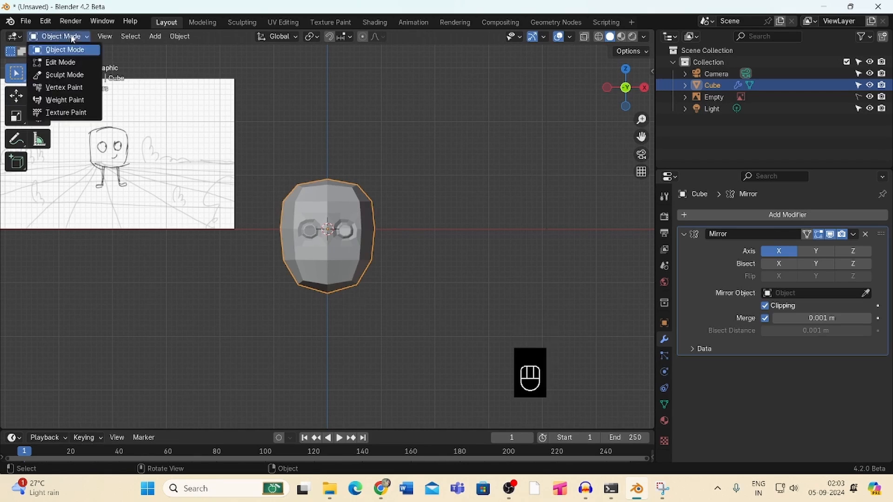
{"action": "left_click", "coordinate": [72, 64]}
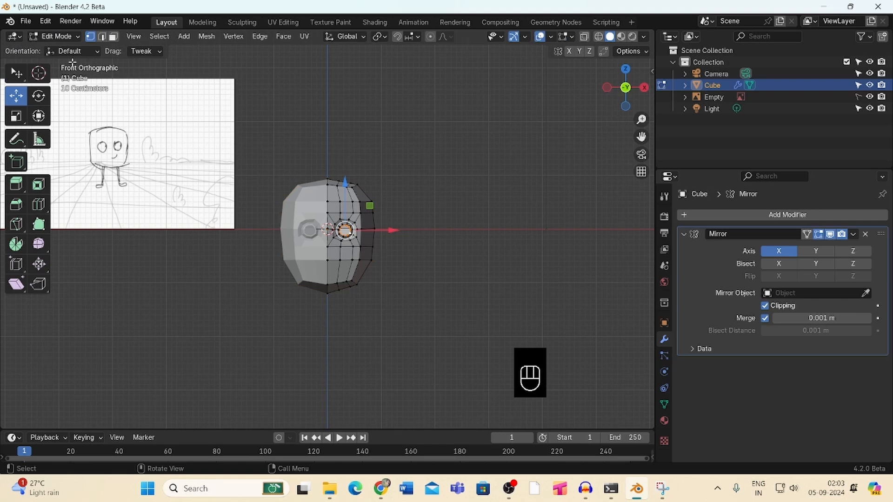
Add two centered loop cuts across the body's underside, one through each half of its bottom faces
{"action": "mouse_move", "coordinate": [632, 93]}
{"action": "left_mouse_down"}
{"action": "mouse_move", "coordinate": [628, 81]}
{"action": "mouse_move", "coordinate": [637, 98]}
{"action": "mouse_move", "coordinate": [622, 38]}
{"action": "left_mouse_up"}
{"action": "left_click_drag", "start_coordinate": [641, 120], "coordinate": [632, 104]}
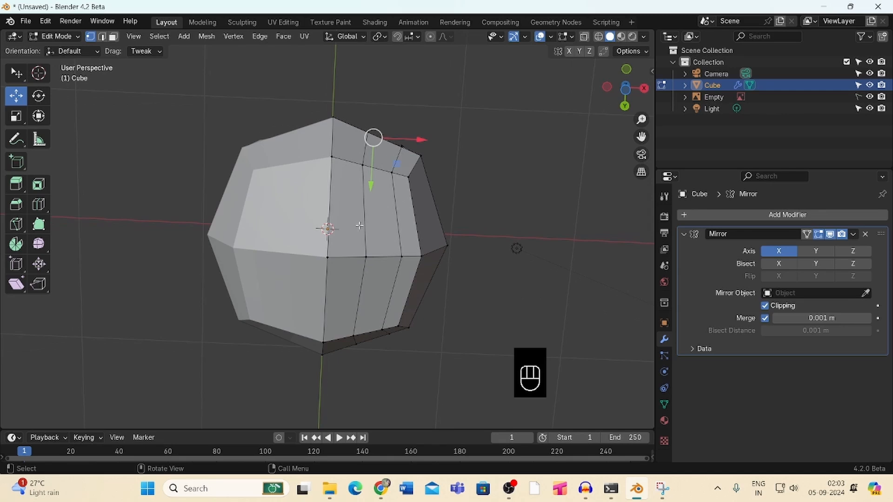
{"action": "key", "text": "ctrl+r"}
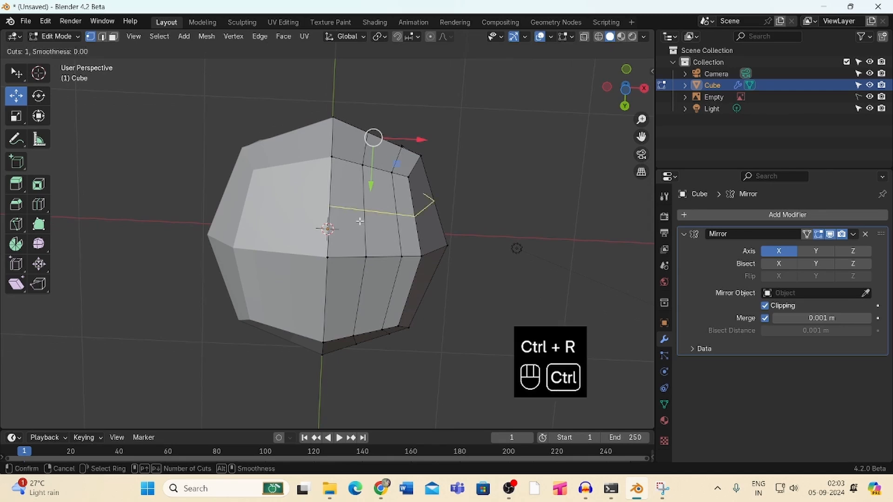
{"action": "left_click", "coordinate": [361, 217]}
{"action": "right_click", "coordinate": [353, 284]}
{"action": "key", "text": "ctrl+r"}
{"action": "left_click", "coordinate": [355, 284]}
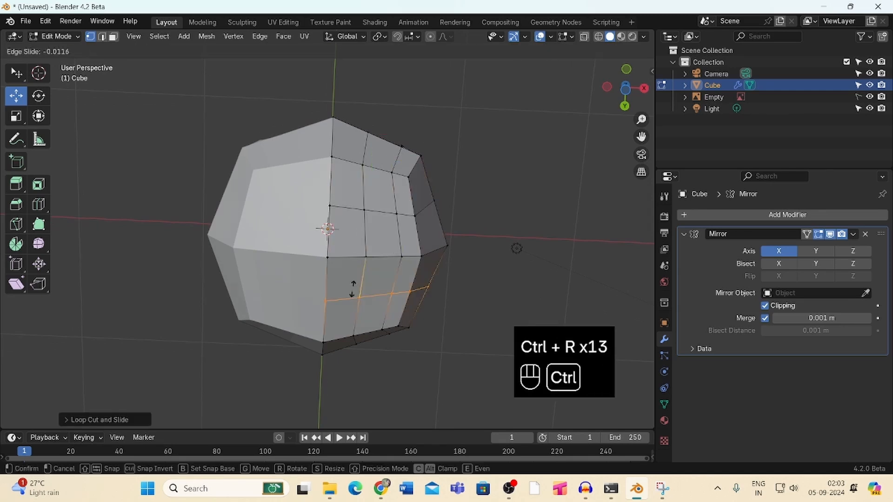
{"action": "right_click", "coordinate": [353, 286]}
{"action": "left_click", "coordinate": [551, 203]}
Inset the four underside faces beside the center line as one region and delete the inner faces to open a leg hole
{"action": "left_click_drag", "start_coordinate": [625, 110], "coordinate": [629, 107]}
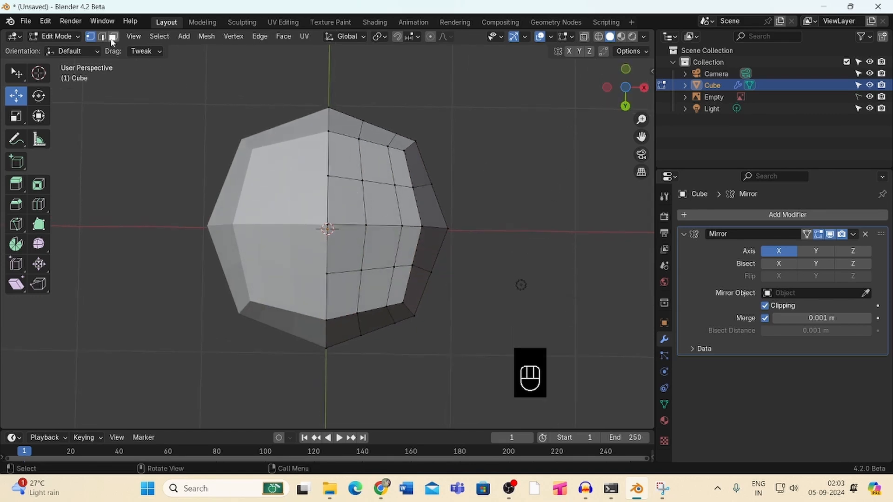
{"action": "left_click", "coordinate": [337, 187]}
{"action": "left_click", "coordinate": [379, 205], "text": "shift"}
{"action": "left_click", "coordinate": [383, 247], "text": "shift"}
{"action": "left_click", "coordinate": [345, 249], "text": "shift"}
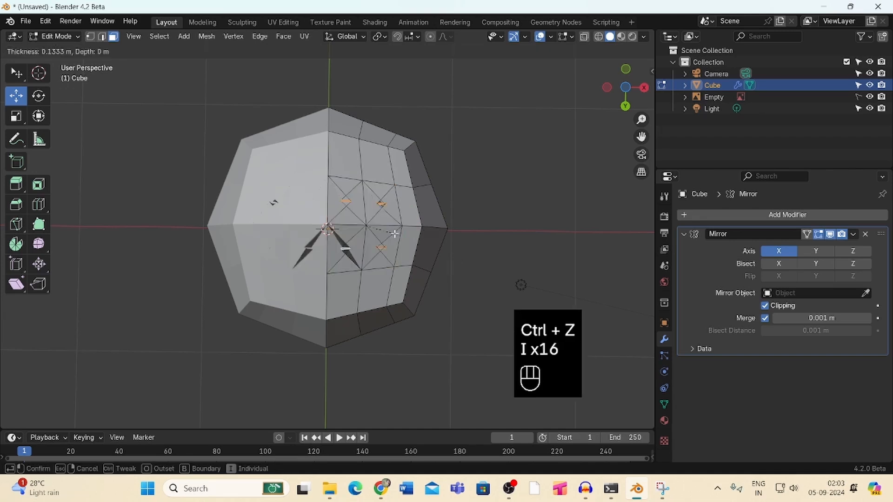
{"action": "key", "text": "i"}
{"action": "key", "text": "b"}
{"action": "left_click", "coordinate": [394, 235]}
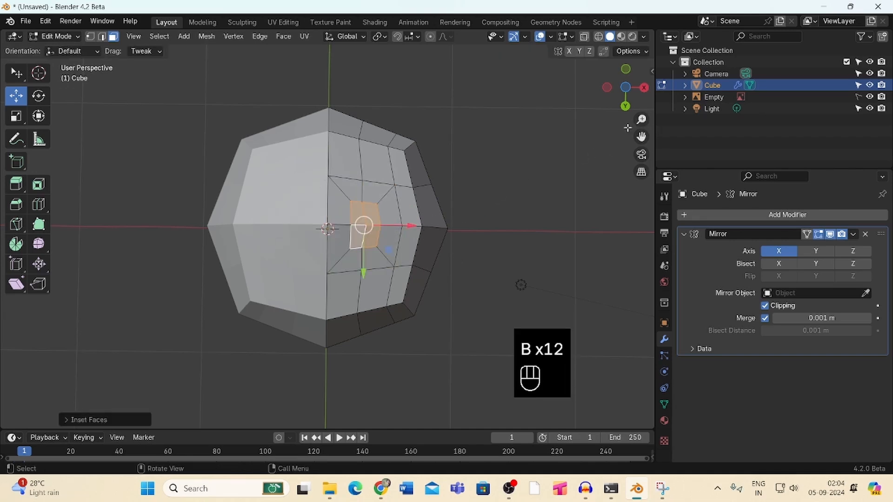
{"action": "key", "text": "x"}
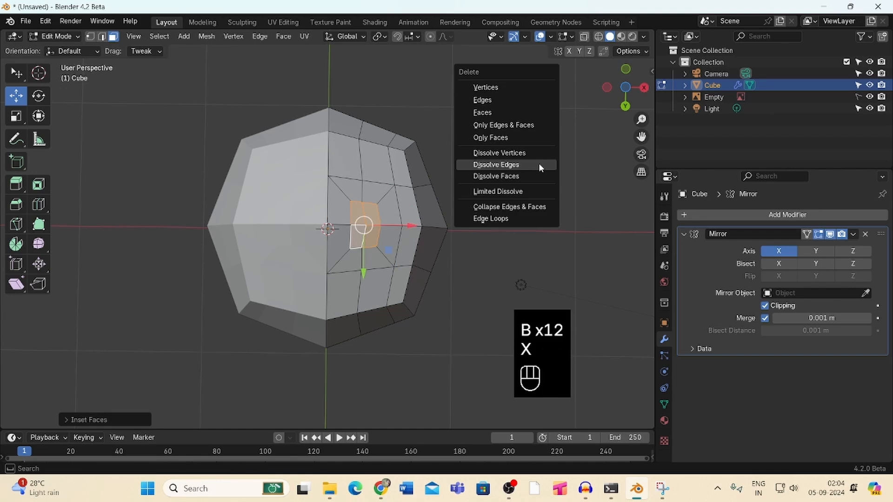
{"action": "left_click", "coordinate": [522, 112]}
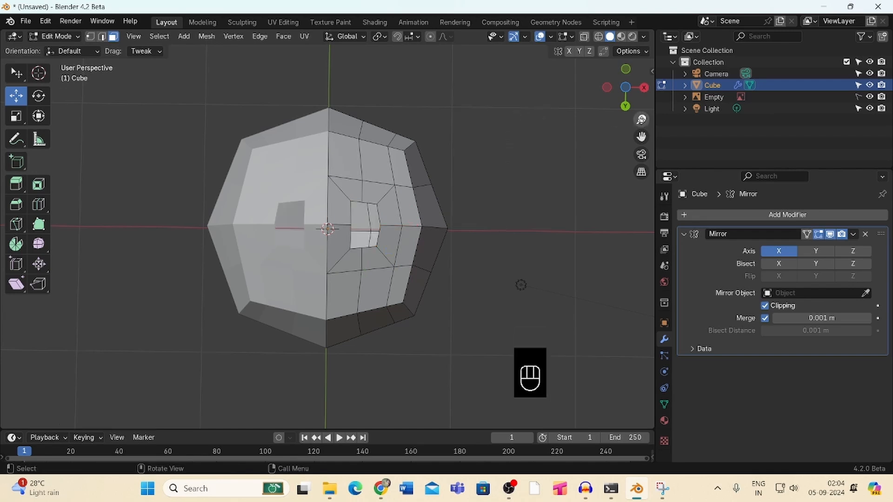
Reposition the vertices around the leg hole on the underside to give it a round outline
{"action": "scroll", "coordinate": [525, 117], "scroll_direction": "up", "scroll_amount": 3}
{"action": "left_click_drag", "start_coordinate": [644, 85], "coordinate": [645, 79]}
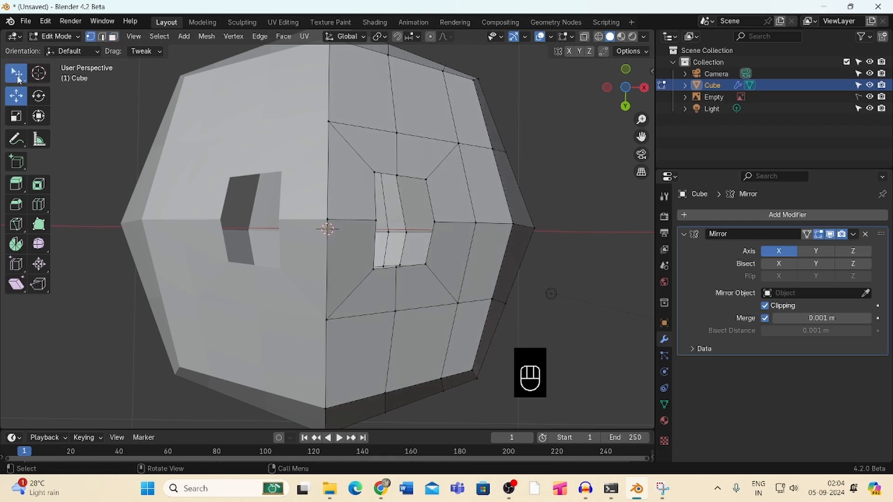
{"action": "left_click_drag", "start_coordinate": [16, 73], "coordinate": [70, 76]}
{"action": "left_click_drag", "start_coordinate": [375, 220], "coordinate": [344, 218]}
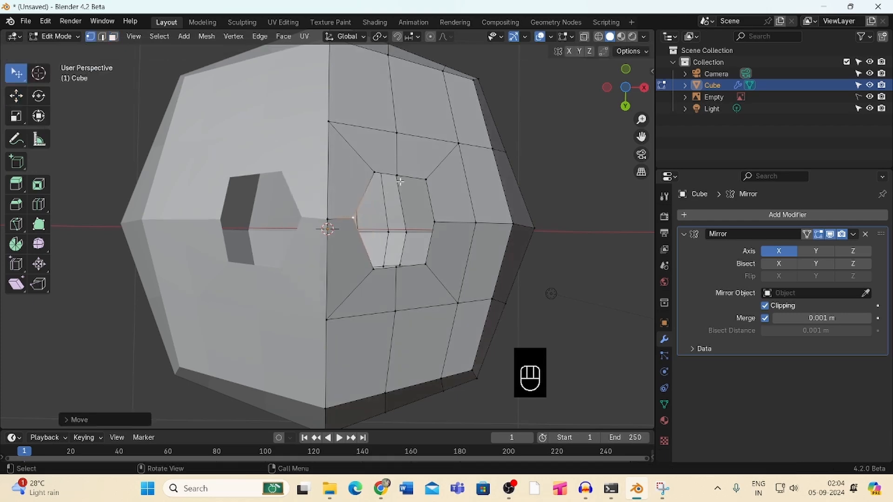
{"action": "left_click_drag", "start_coordinate": [374, 173], "coordinate": [379, 185]}
{"action": "left_click_drag", "start_coordinate": [426, 179], "coordinate": [431, 194]}
{"action": "mouse_move", "coordinate": [438, 226]}
{"action": "left_mouse_down"}
{"action": "mouse_move", "coordinate": [455, 235]}
{"action": "mouse_move", "coordinate": [448, 231]}
{"action": "left_mouse_up"}
{"action": "left_click_drag", "start_coordinate": [604, 95], "coordinate": [577, 75]}
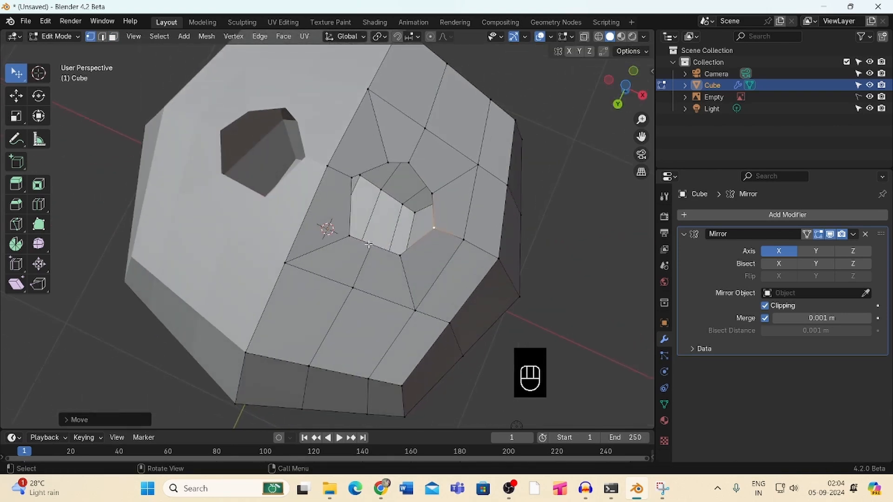
{"action": "left_click_drag", "start_coordinate": [368, 244], "coordinate": [344, 228]}
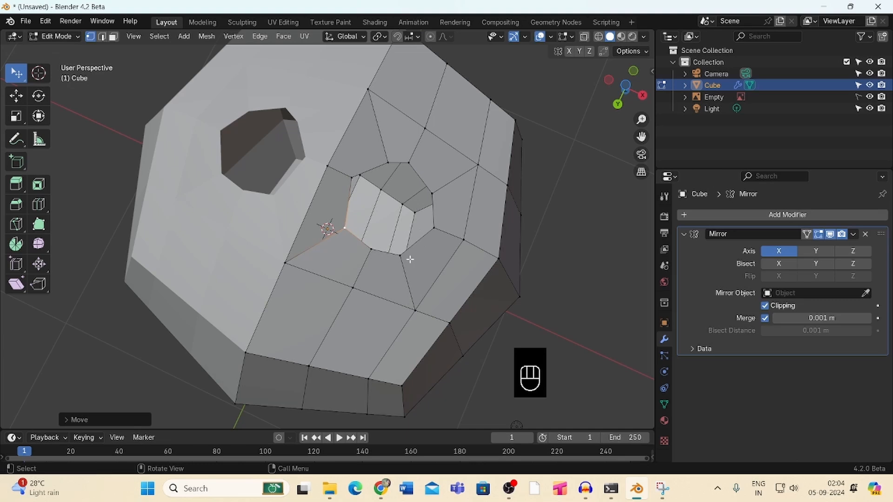
{"action": "left_click_drag", "start_coordinate": [387, 164], "coordinate": [414, 169]}
{"action": "left_click_drag", "start_coordinate": [437, 199], "coordinate": [441, 201]}
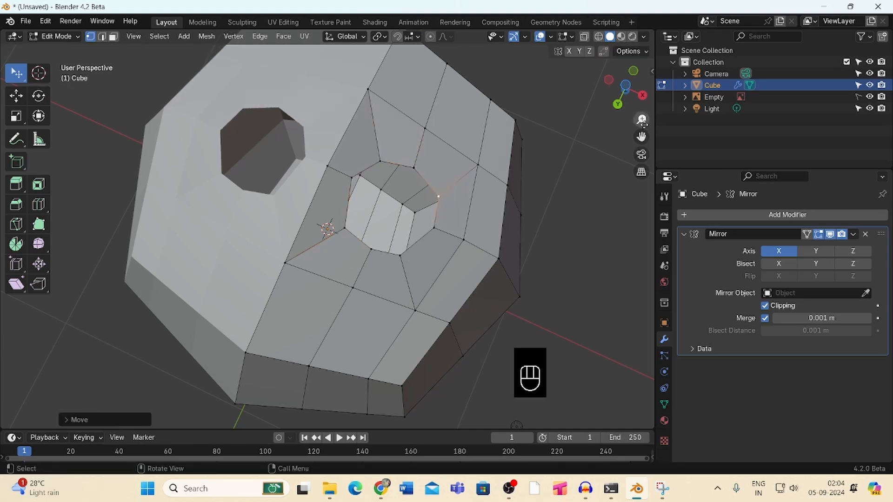
{"action": "left_click_drag", "start_coordinate": [635, 91], "coordinate": [612, 79]}
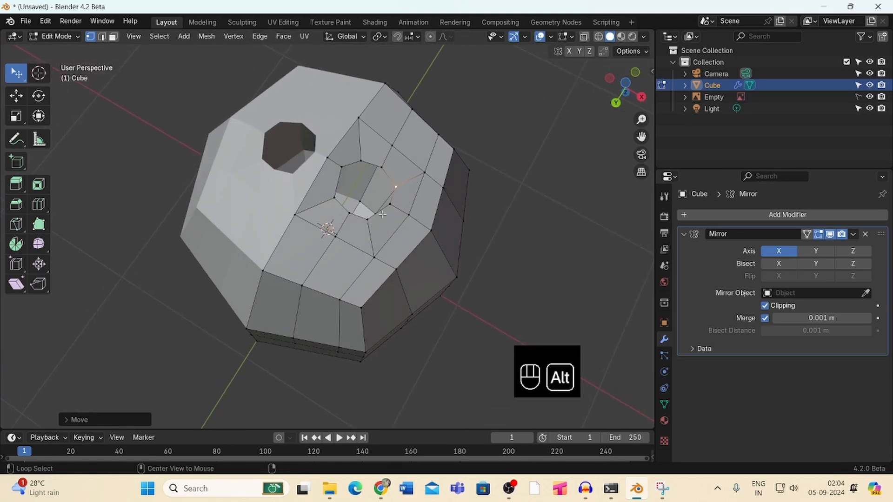
Extrude the leg hole's edge loop inward twice, scaling it to about 0.76 and then about 0.46, to form concentric rings
{"action": "left_click", "coordinate": [367, 220], "text": "alt"}
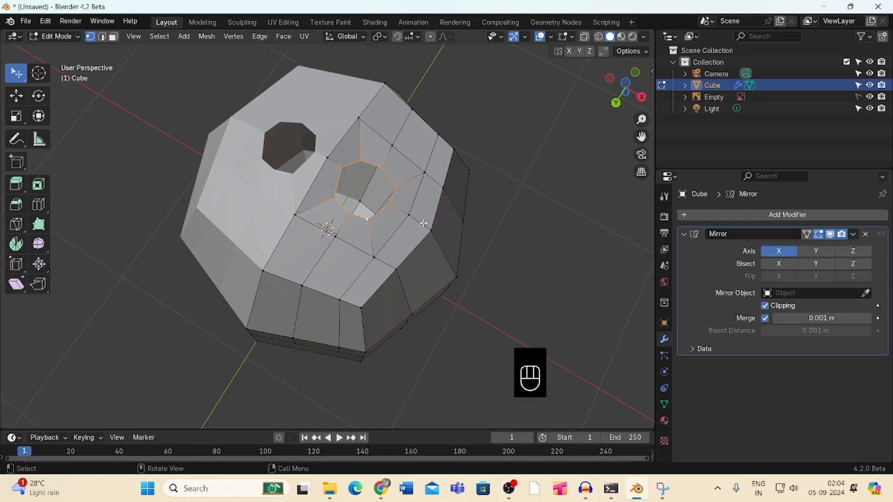
{"action": "key", "text": "e"}
{"action": "key", "text": "s"}
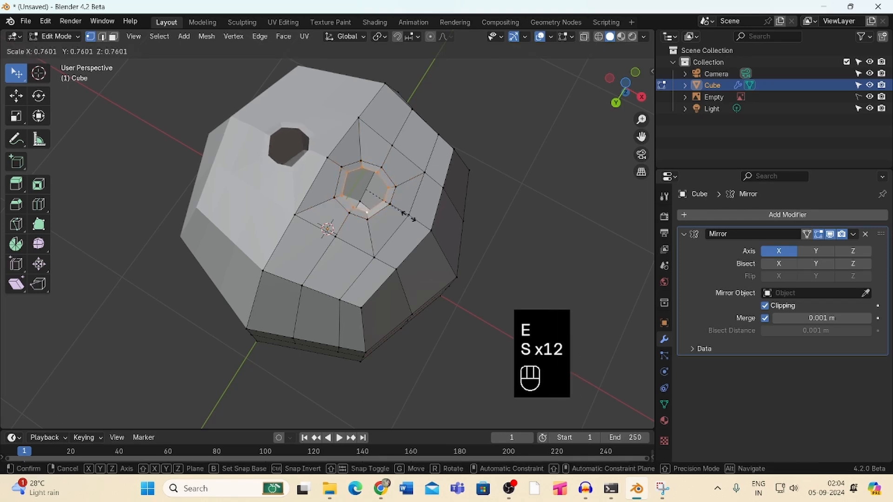
{"action": "left_click", "coordinate": [408, 215]}
{"action": "key", "text": "e"}
{"action": "key", "text": "s"}
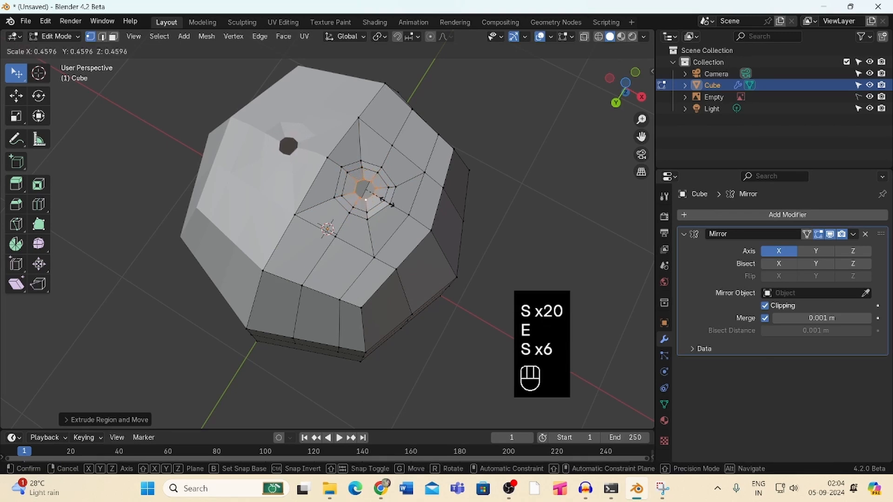
{"action": "left_click", "coordinate": [386, 200]}
Extrude the innermost leg-hole loop downward from the body in front view to start the leg
{"action": "left_click_drag", "start_coordinate": [616, 112], "coordinate": [620, 140]}
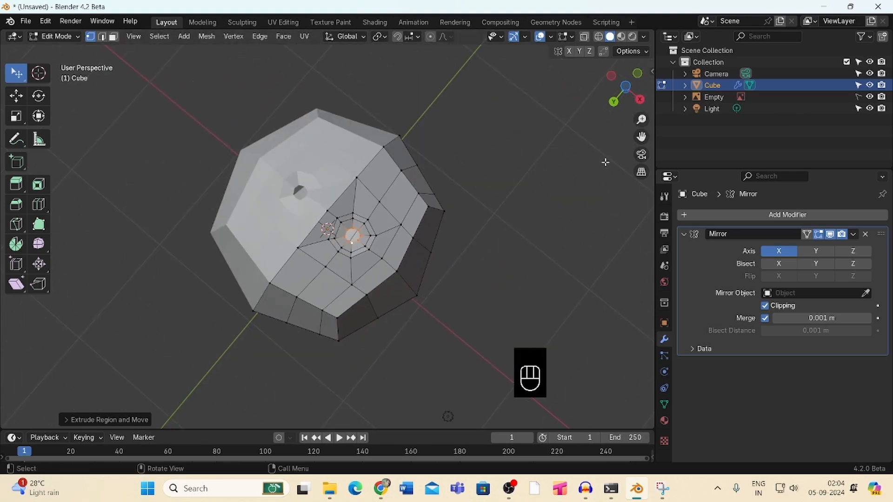
{"action": "key", "text": "KP_1"}
{"action": "left_click_drag", "start_coordinate": [641, 120], "coordinate": [565, 274]}
{"action": "key", "text": "e"}
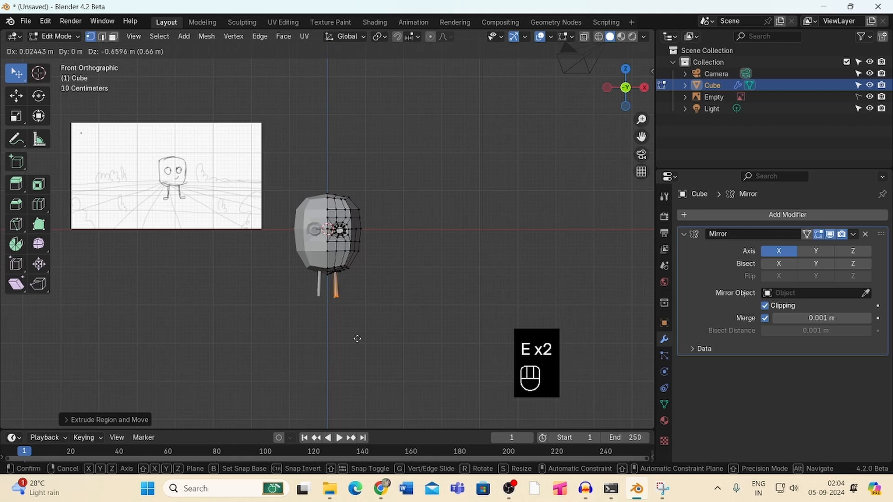
{"action": "left_click", "coordinate": [357, 329]}
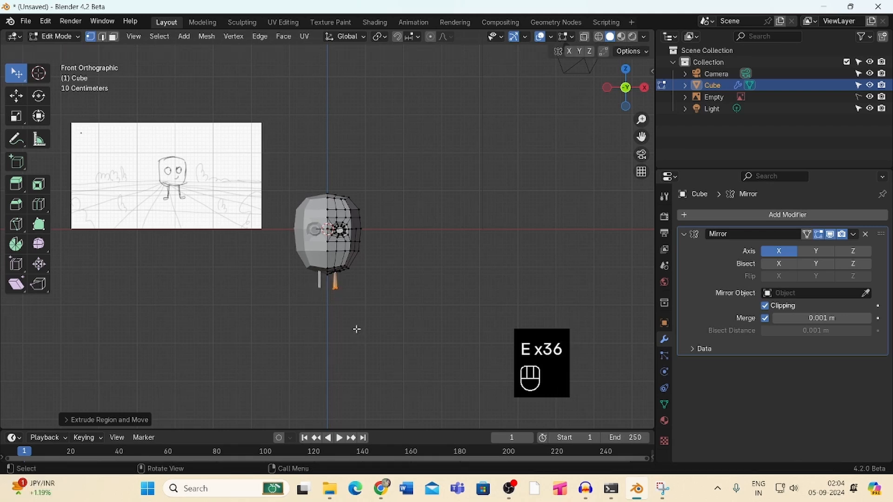
Flatten the leg's lower end loop with a Z scale of 0 and move it slightly upward
{"action": "left_click_drag", "start_coordinate": [642, 120], "coordinate": [642, 96]}
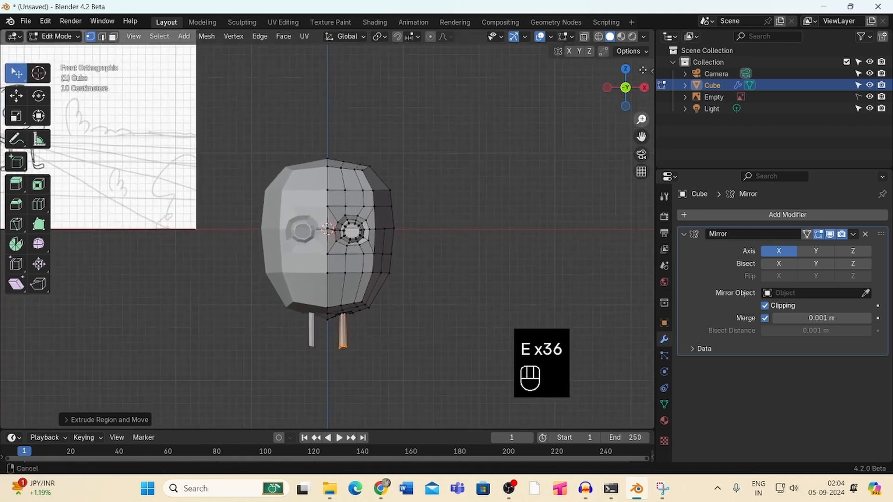
{"action": "key", "text": "s"}
{"action": "key", "text": "z"}
{"action": "key", "text": "0"}
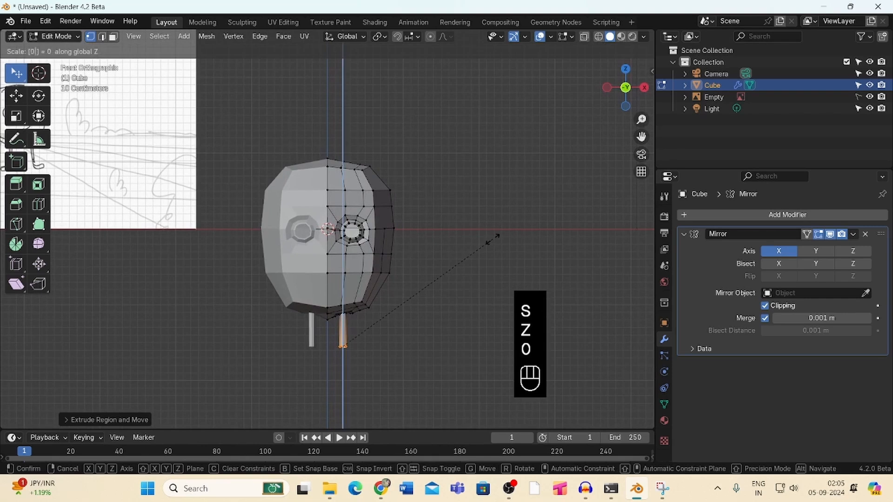
{"action": "left_click", "coordinate": [491, 239]}
{"action": "key", "text": "g"}
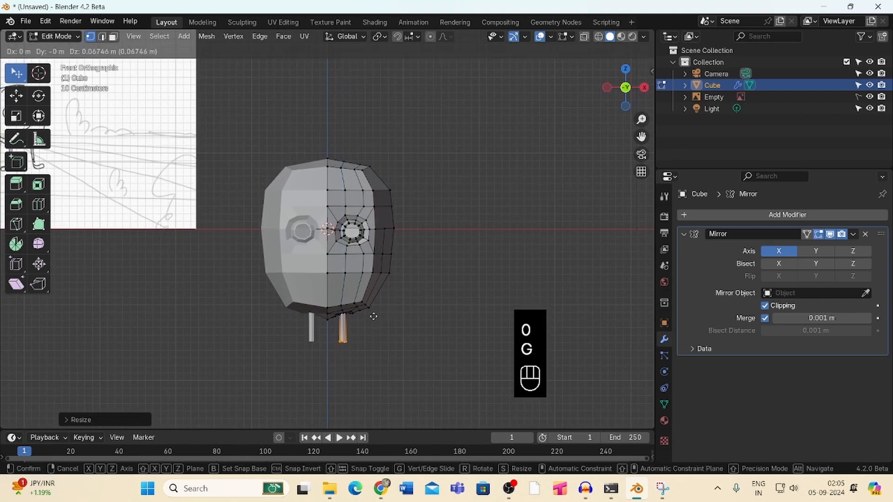
{"action": "left_click", "coordinate": [372, 310]}
Extrude the leg's end loop further down as a second segment and scale the end smaller to taper it
{"action": "left_click_drag", "start_coordinate": [641, 120], "coordinate": [641, 154]}
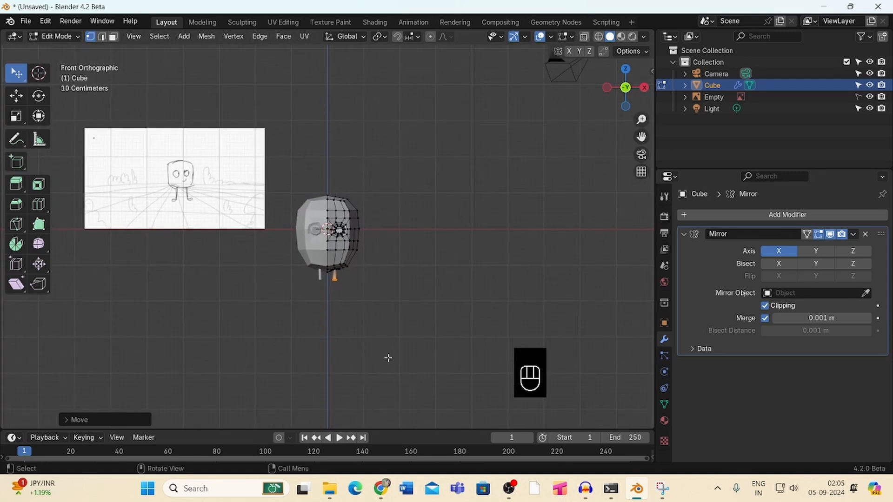
{"action": "key", "text": "e"}
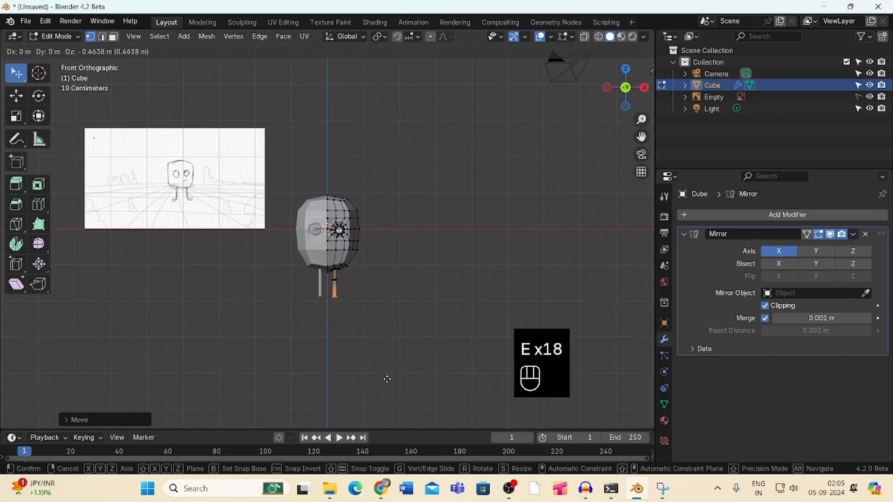
{"action": "left_click", "coordinate": [387, 377]}
{"action": "key", "text": "s"}
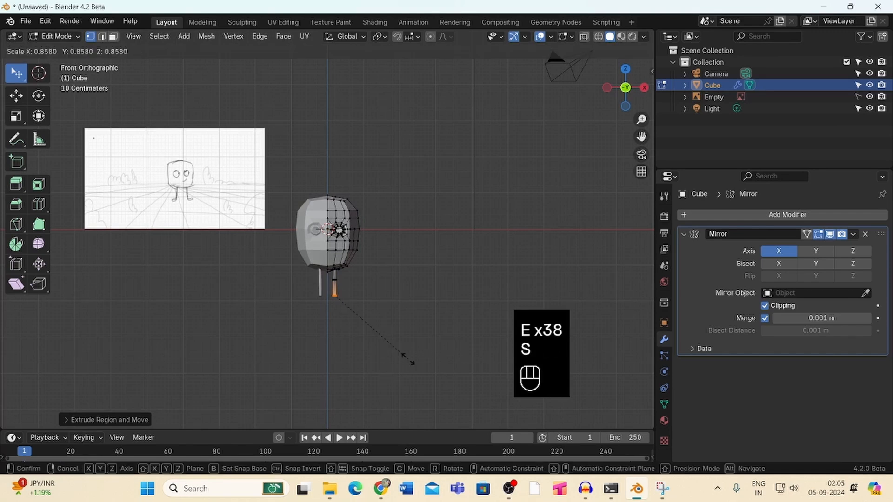
{"action": "left_click", "coordinate": [372, 347]}
{"action": "left_click_drag", "start_coordinate": [628, 95], "coordinate": [614, 120]}
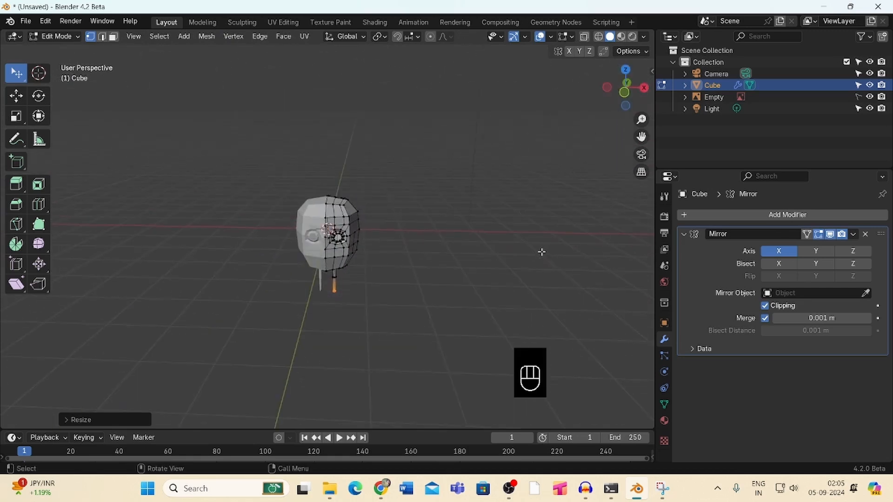
{"action": "key", "text": "KP_1"}
{"action": "left_click_drag", "start_coordinate": [641, 119], "coordinate": [644, 87]}
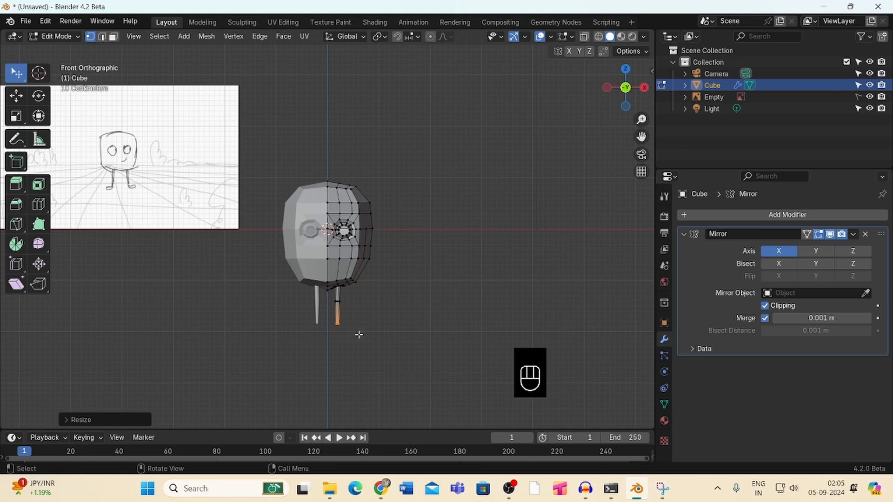
{"action": "key", "text": "KP_Decimal"}
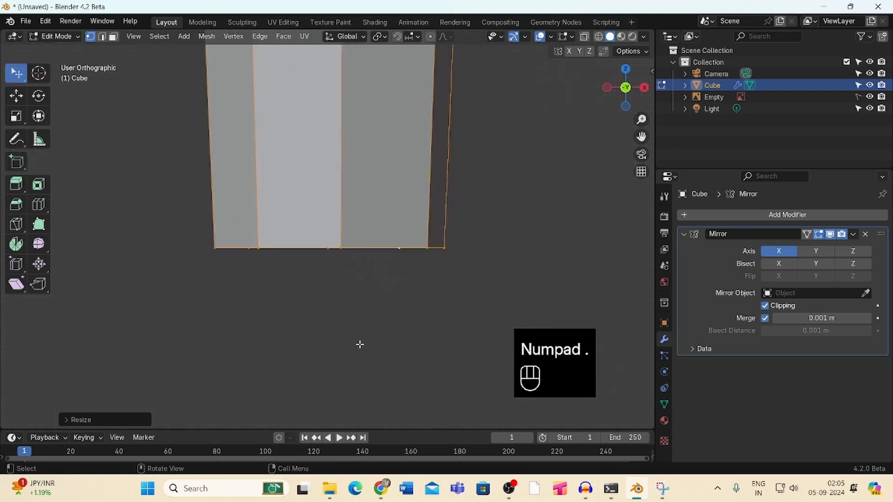
{"action": "left_click_drag", "start_coordinate": [642, 120], "coordinate": [576, 259]}
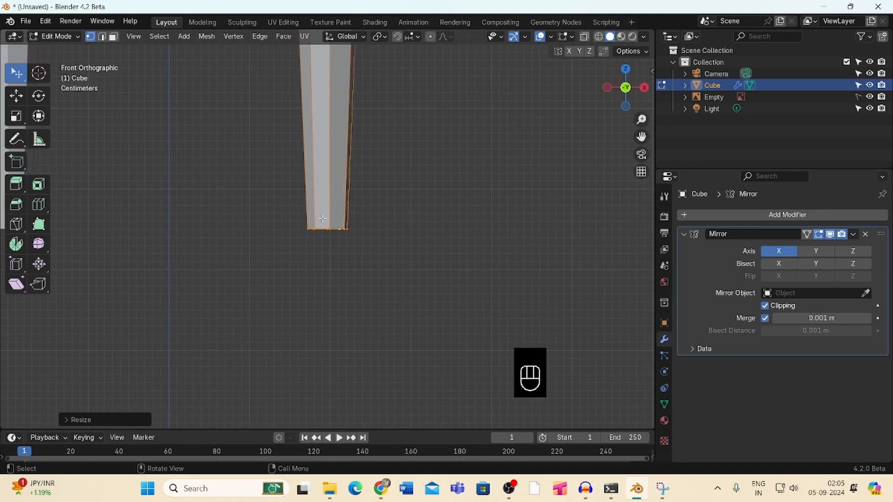
{"action": "key", "text": "ctrl+r"}
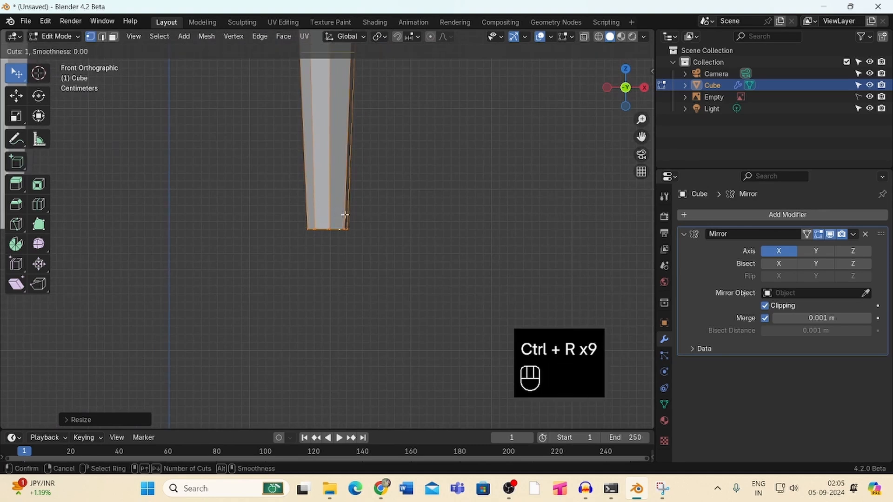
{"action": "key", "text": "ctrl+r"}
{"action": "key", "text": "ctrl+r"}
{"action": "right_click", "coordinate": [396, 214]}
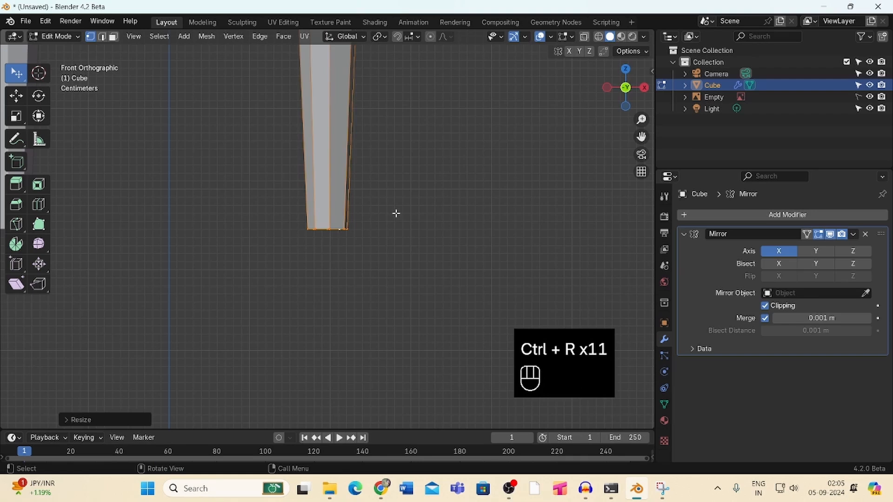
{"action": "left_click", "coordinate": [389, 215]}
Add a loop cut around the lower leg segment and slide it down close to the leg's bottom end
{"action": "left_click_drag", "start_coordinate": [641, 119], "coordinate": [550, 187]}
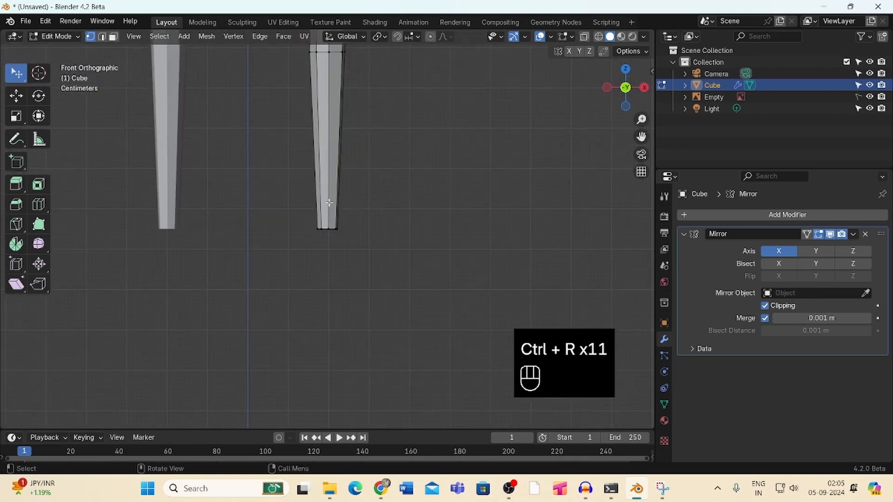
{"action": "key", "text": "ctrl+r"}
{"action": "left_click", "coordinate": [338, 207]}
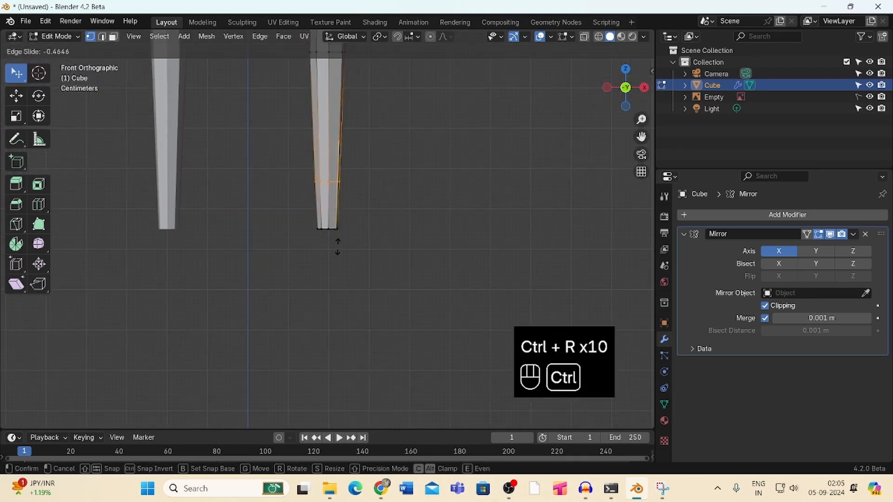
{"action": "left_click", "coordinate": [339, 278]}
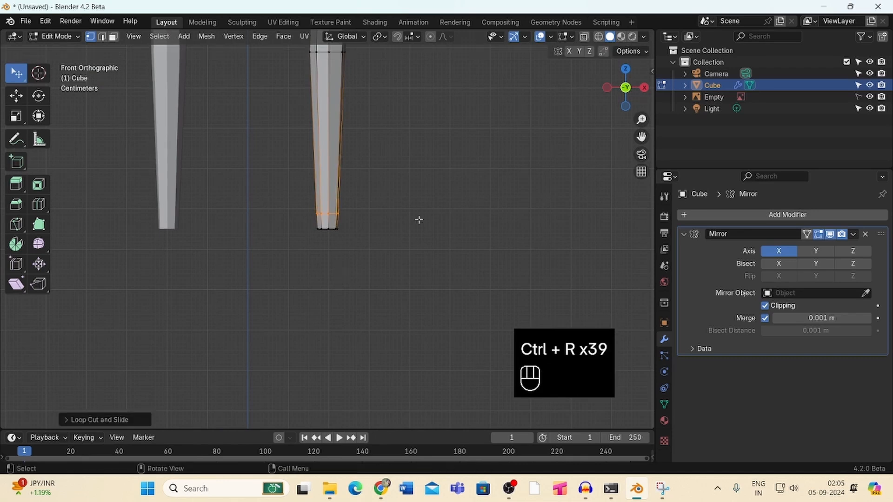
Fill the open edge loop at the bottom of the leg with a face
{"action": "left_click_drag", "start_coordinate": [641, 122], "coordinate": [614, 60]}
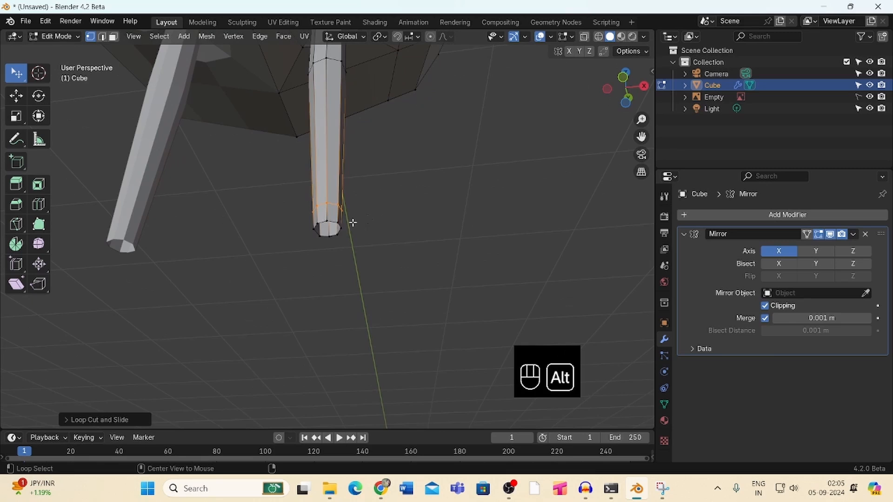
{"action": "left_click", "coordinate": [328, 222], "text": "alt"}
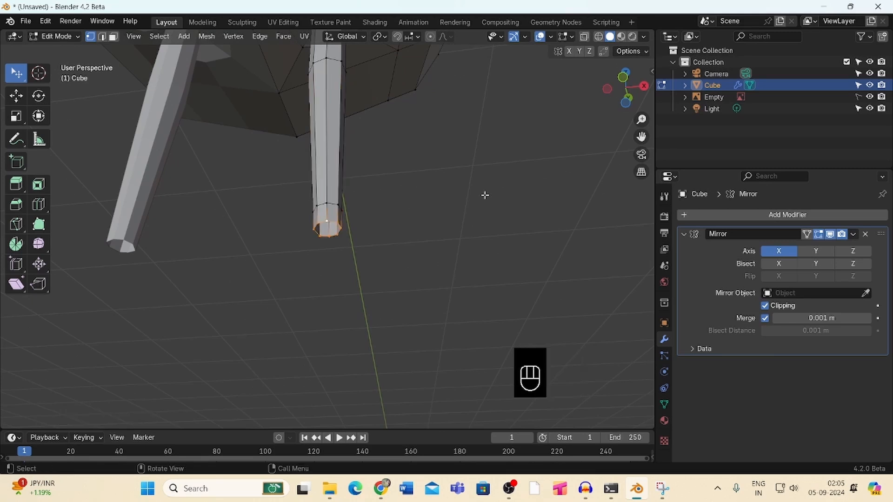
{"action": "key", "text": "f"}
Extrude the three front faces of the leg's bottom band forward about 0.11 m as a foot and scale the tip to about 0.69
{"action": "mouse_move", "coordinate": [624, 85]}
{"action": "left_mouse_down"}
{"action": "mouse_move", "coordinate": [643, 105]}
{"action": "mouse_move", "coordinate": [641, 93]}
{"action": "mouse_move", "coordinate": [643, 135]}
{"action": "mouse_move", "coordinate": [633, 89]}
{"action": "left_mouse_up"}
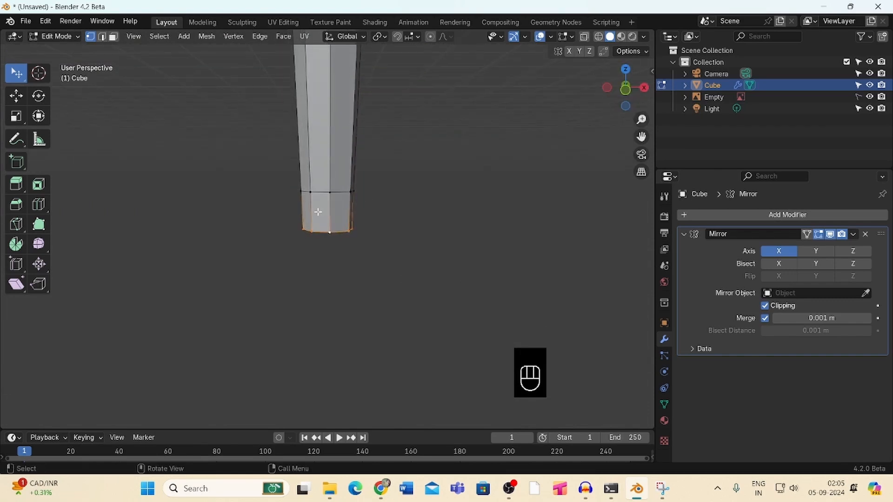
{"action": "left_click", "coordinate": [331, 213]}
{"action": "left_click", "coordinate": [115, 38]}
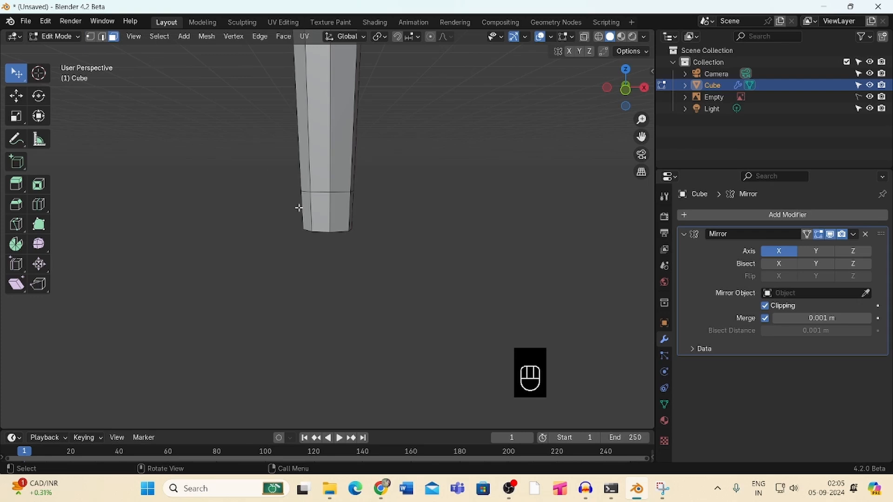
{"action": "left_click", "coordinate": [320, 209]}
{"action": "left_click", "coordinate": [342, 216], "text": "shift"}
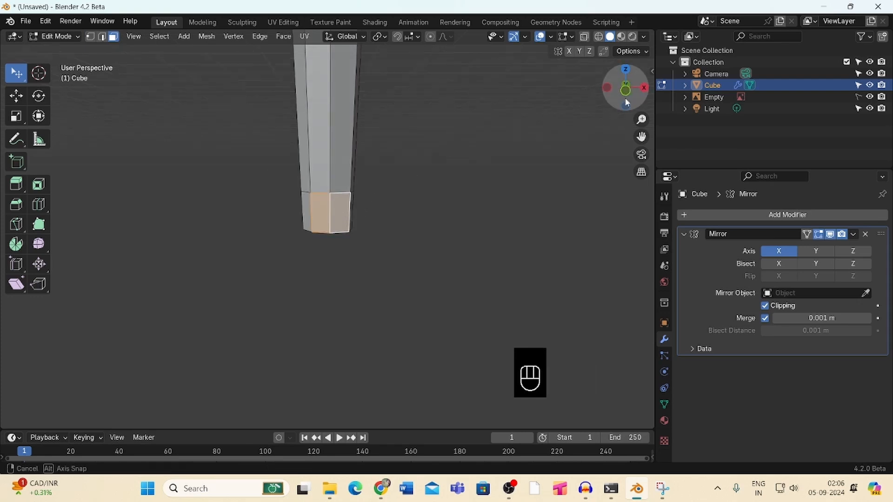
{"action": "left_click_drag", "start_coordinate": [627, 103], "coordinate": [536, 93]}
{"action": "left_click", "coordinate": [335, 223], "text": "shift"}
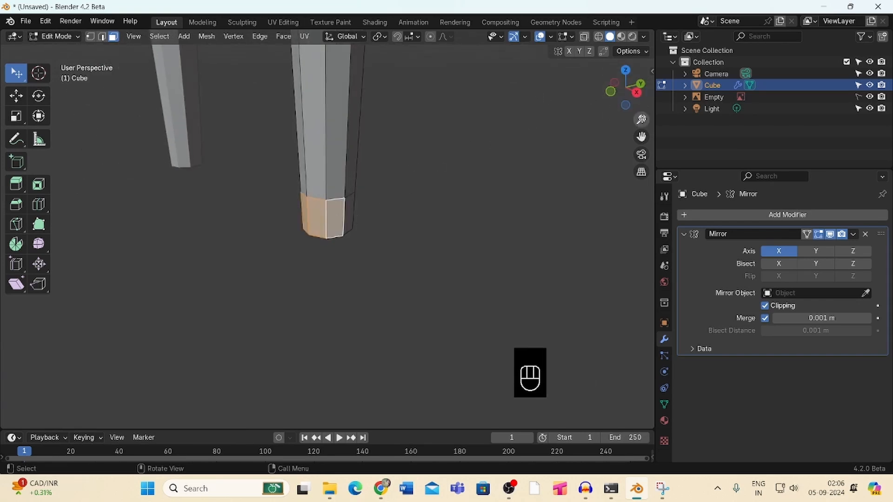
{"action": "left_click_drag", "start_coordinate": [623, 93], "coordinate": [640, 85]}
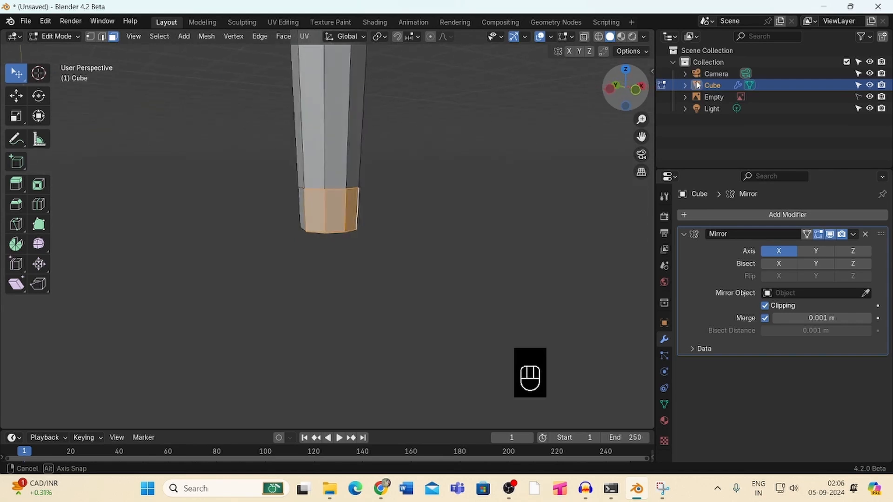
{"action": "left_click_drag", "start_coordinate": [698, 85], "coordinate": [697, 86]}
{"action": "left_click_drag", "start_coordinate": [644, 119], "coordinate": [569, 217]}
{"action": "left_click_drag", "start_coordinate": [632, 104], "coordinate": [420, 115]}
{"action": "key", "text": "e"}
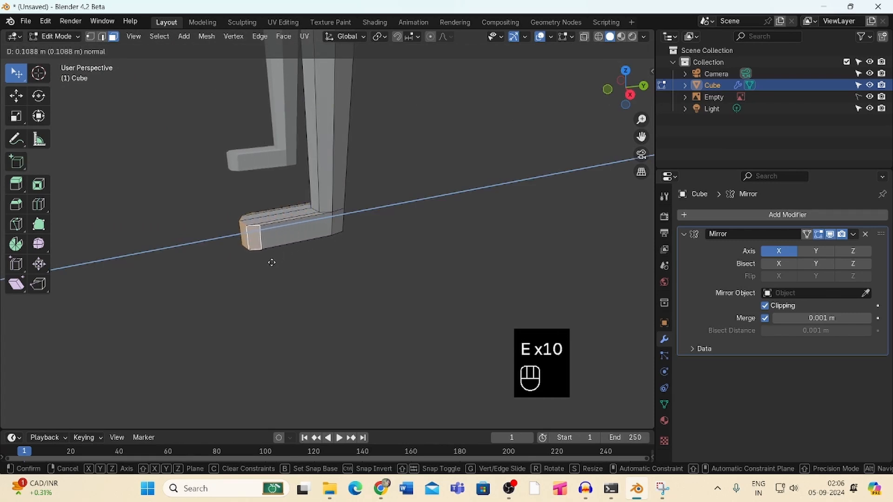
{"action": "left_click", "coordinate": [267, 263]}
{"action": "key", "text": "s"}
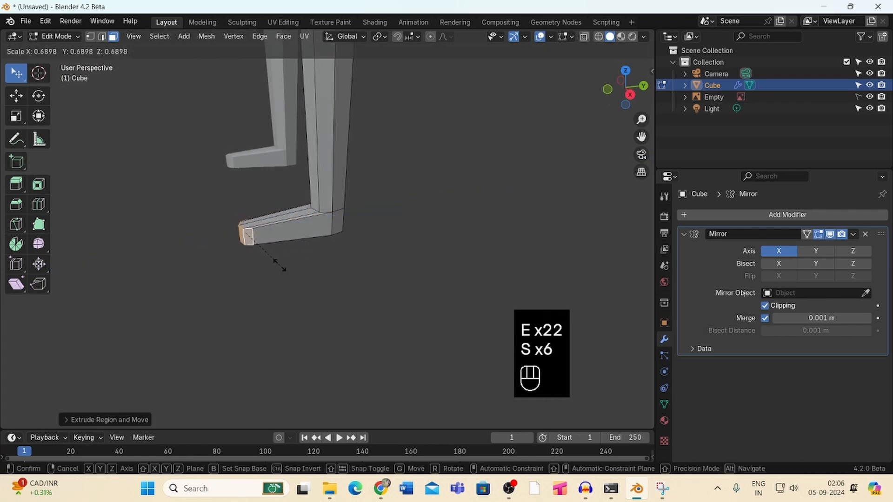
{"action": "left_click", "coordinate": [278, 266]}
Add a horizontal loop cut around the foot's sides at mid-height and scale it slightly outward to round the foot
{"action": "mouse_move", "coordinate": [619, 94]}
{"action": "left_mouse_down"}
{"action": "mouse_move", "coordinate": [730, 91]}
{"action": "mouse_move", "coordinate": [585, 85]}
{"action": "mouse_move", "coordinate": [628, 84]}
{"action": "left_mouse_up"}
{"action": "key", "text": "ctrl+r"}
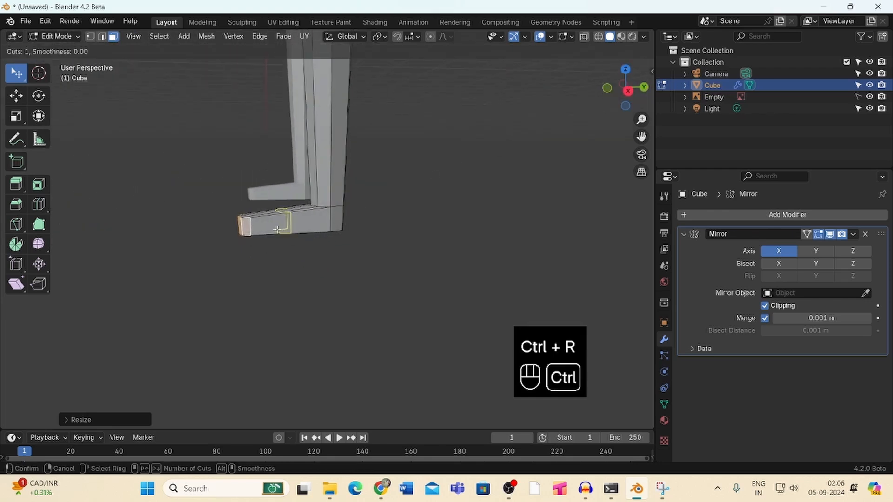
{"action": "left_click", "coordinate": [260, 231]}
{"action": "left_click", "coordinate": [246, 231]}
{"action": "key", "text": "ctrl+r"}
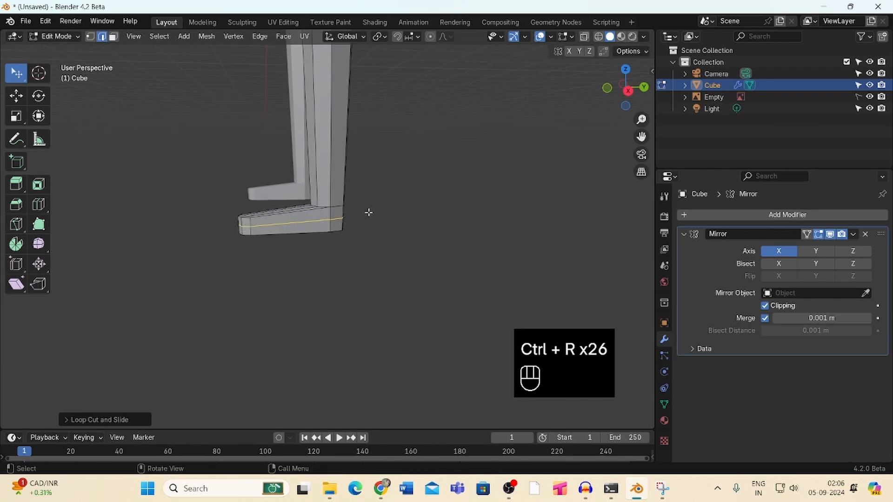
{"action": "key", "text": "s"}
{"action": "left_click", "coordinate": [454, 210]}
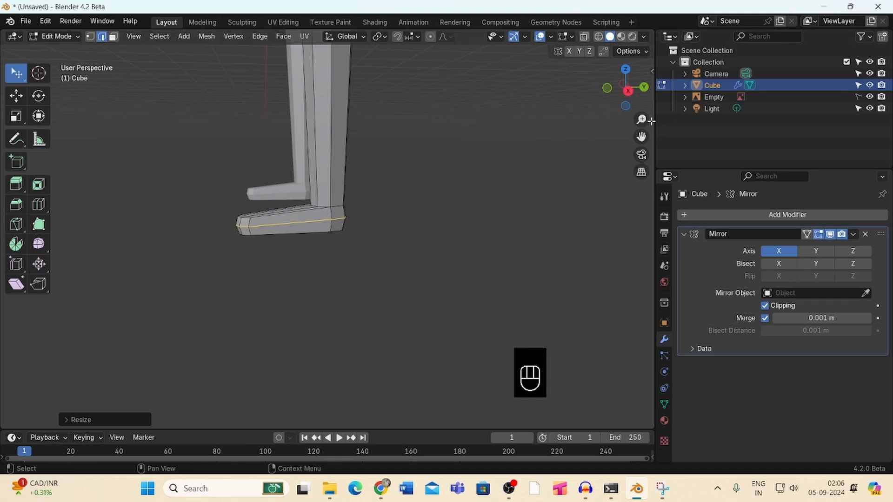
{"action": "middle_click_drag", "start_coordinate": [651, 121], "coordinate": [533, 103]}
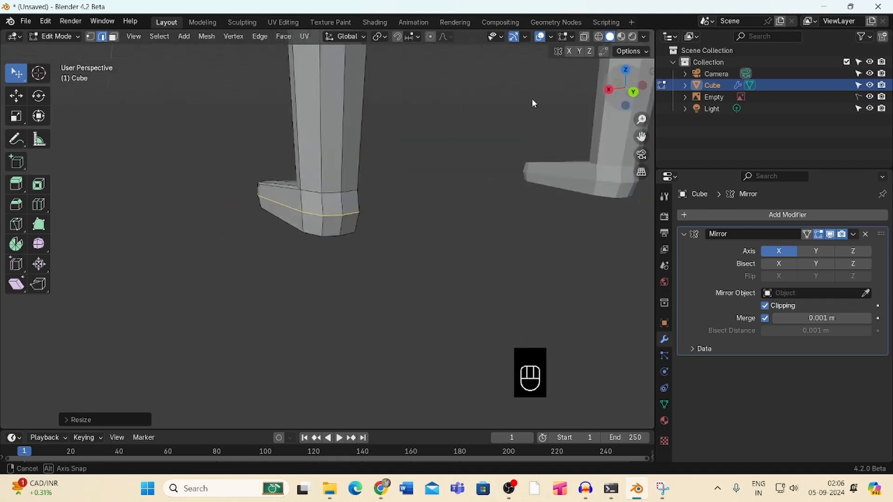
{"action": "left_click_drag", "start_coordinate": [533, 103], "coordinate": [744, 108]}
{"action": "left_click_drag", "start_coordinate": [642, 122], "coordinate": [642, 133]}
{"action": "left_click_drag", "start_coordinate": [624, 93], "coordinate": [578, 119]}
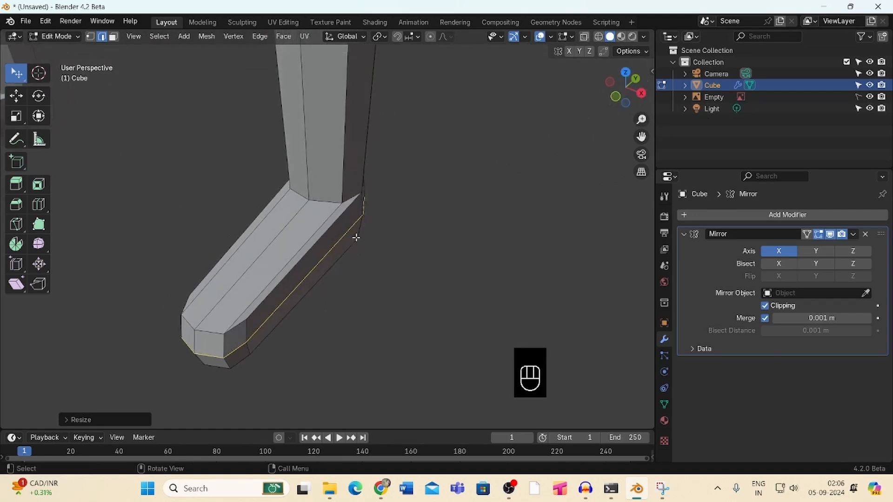
Add a loop cut across the foot roughly midway between the ankle and the toe
{"action": "key", "text": "ctrl+r"}
{"action": "left_click", "coordinate": [300, 257]}
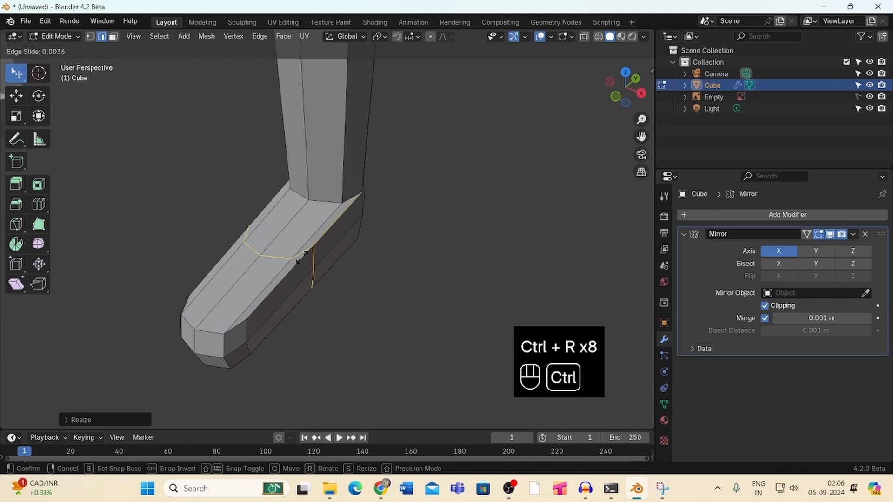
{"action": "left_click", "coordinate": [302, 257]}
{"action": "left_click", "coordinate": [394, 226]}
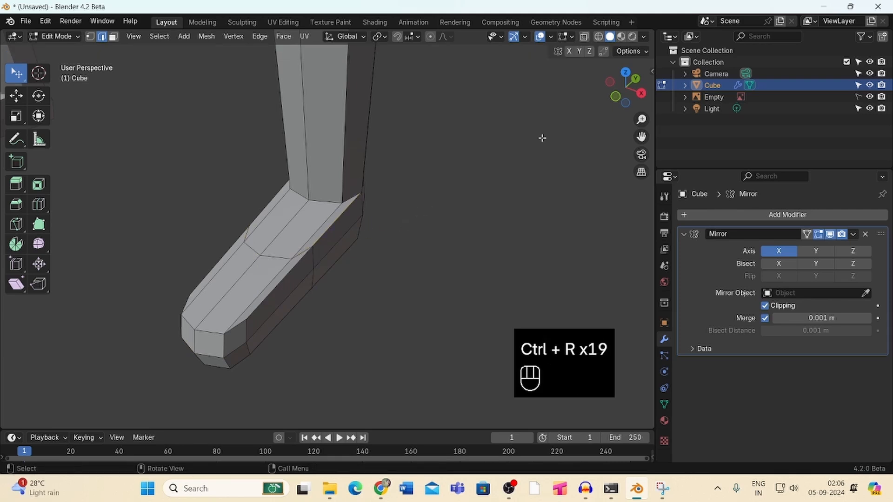
Add a centred horizontal loop cut through the upper band at the back of the heel
{"action": "left_click_drag", "start_coordinate": [624, 86], "coordinate": [736, 75]}
{"action": "left_click_drag", "start_coordinate": [638, 101], "coordinate": [343, 91]}
{"action": "left_click_drag", "start_coordinate": [642, 118], "coordinate": [640, 69]}
{"action": "key", "text": "ctrl+r"}
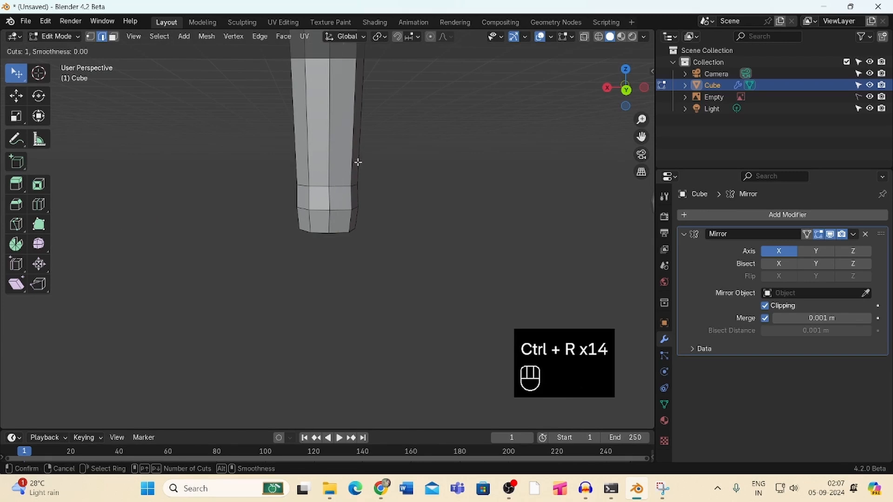
{"action": "key", "text": "ctrl+r"}
{"action": "left_click", "coordinate": [330, 193]}
{"action": "right_click", "coordinate": [329, 193]}
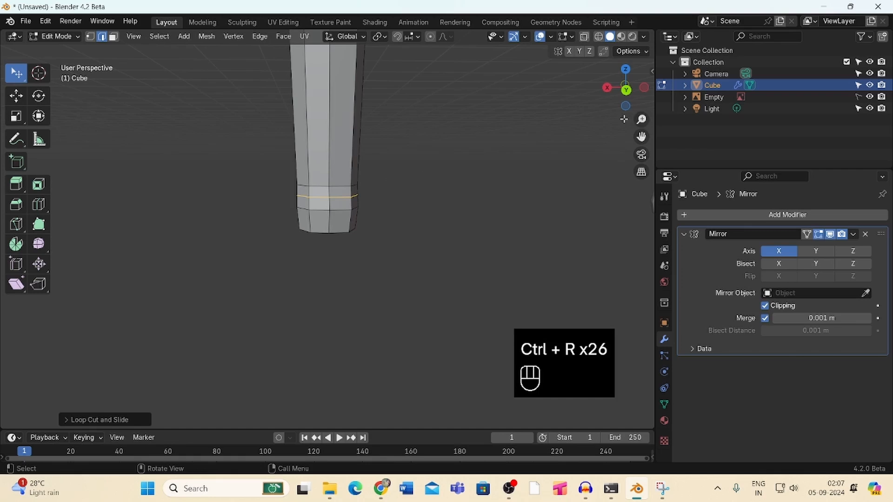
Inset the four middle faces at the back of the heel as one region by about 0.0044 m
{"action": "left_click_drag", "start_coordinate": [641, 120], "coordinate": [641, 83]}
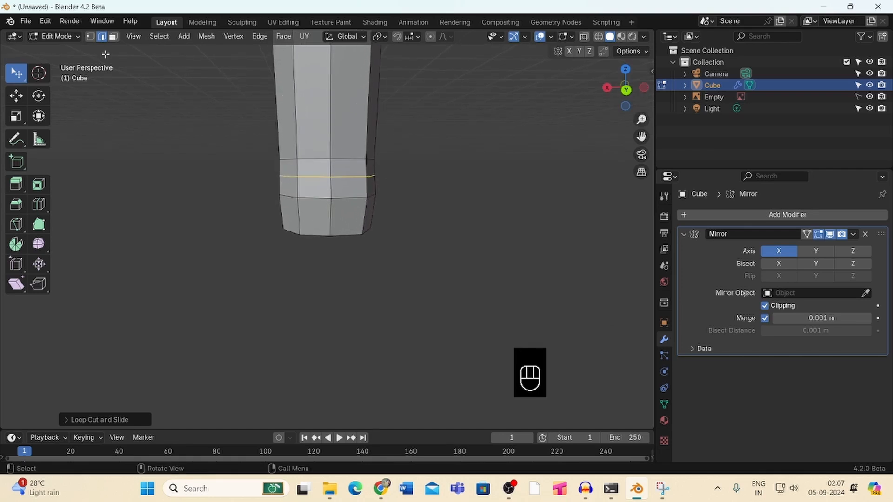
{"action": "left_click", "coordinate": [113, 37]}
{"action": "left_click", "coordinate": [314, 168]}
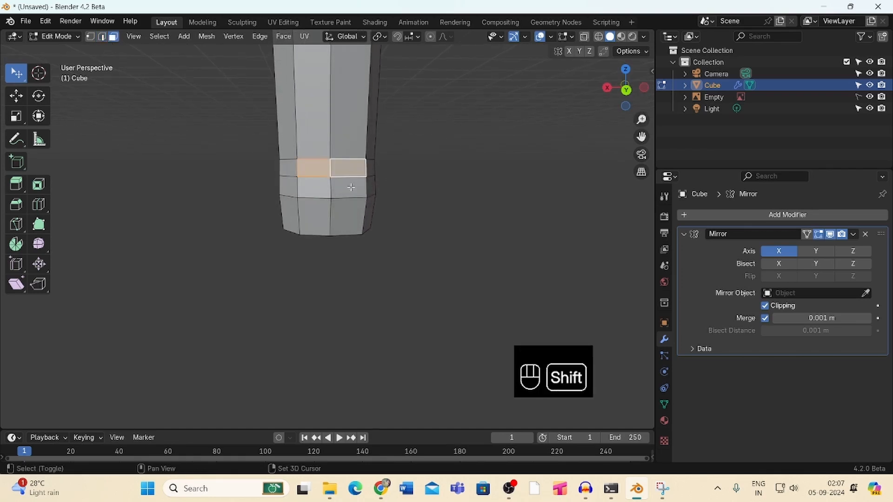
{"action": "left_click", "coordinate": [351, 187], "text": "shift"}
{"action": "left_click", "coordinate": [315, 188], "text": "shift"}
{"action": "key", "text": "i"}
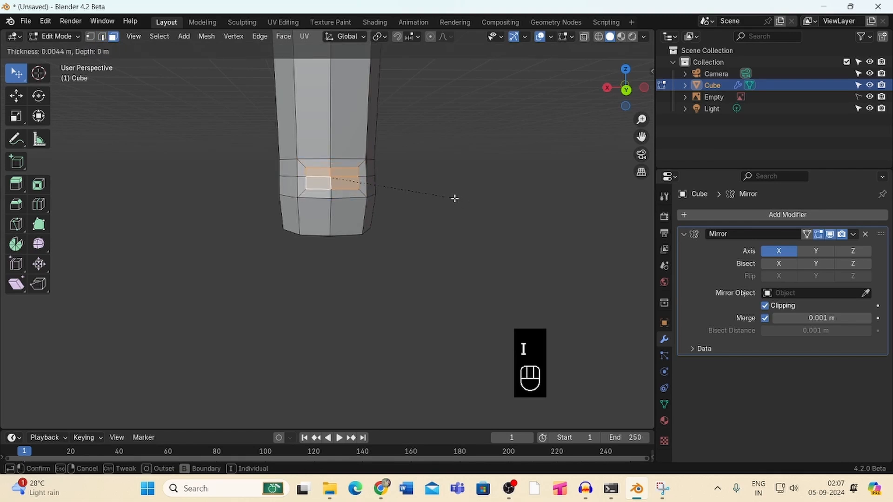
{"action": "key", "text": "b"}
{"action": "key", "text": "b"}
{"action": "left_click", "coordinate": [454, 199]}
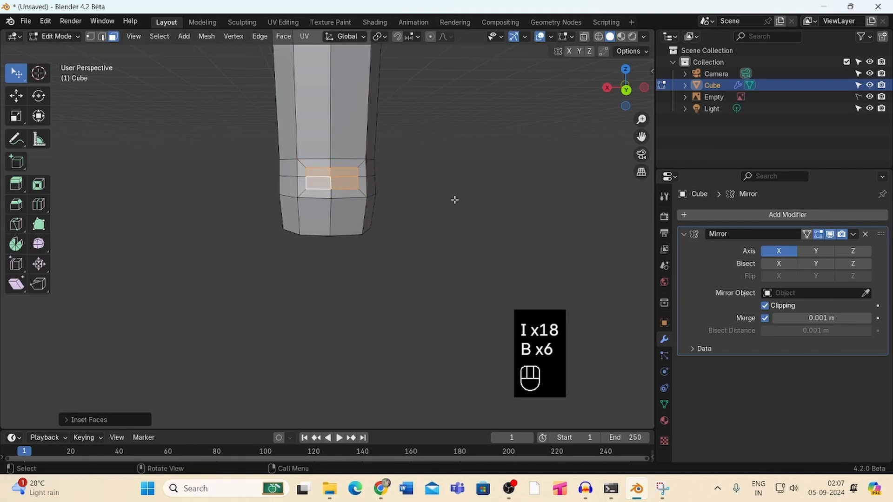
Add another loop cut across the foot between the ankle and the existing crosswise cut
{"action": "left_click_drag", "start_coordinate": [610, 105], "coordinate": [361, 136]}
{"action": "scroll", "coordinate": [365, 235], "scroll_direction": "up", "scroll_amount": 2}
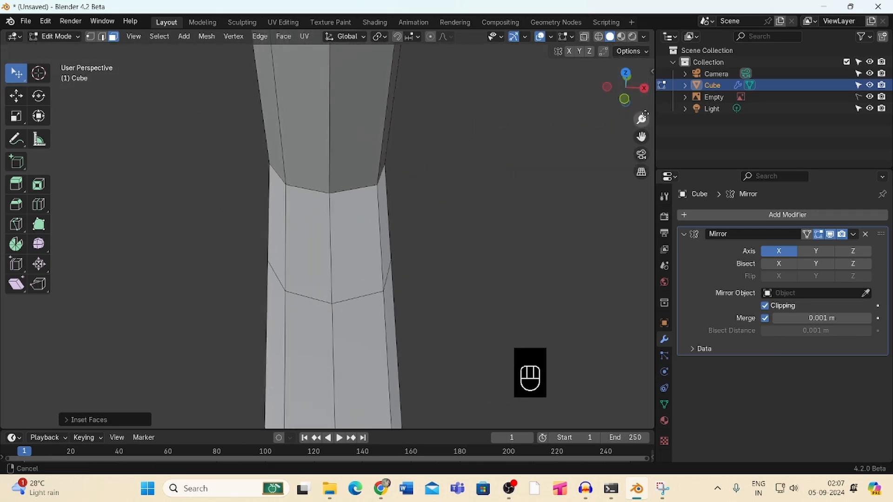
{"action": "key", "text": "ctrl+r"}
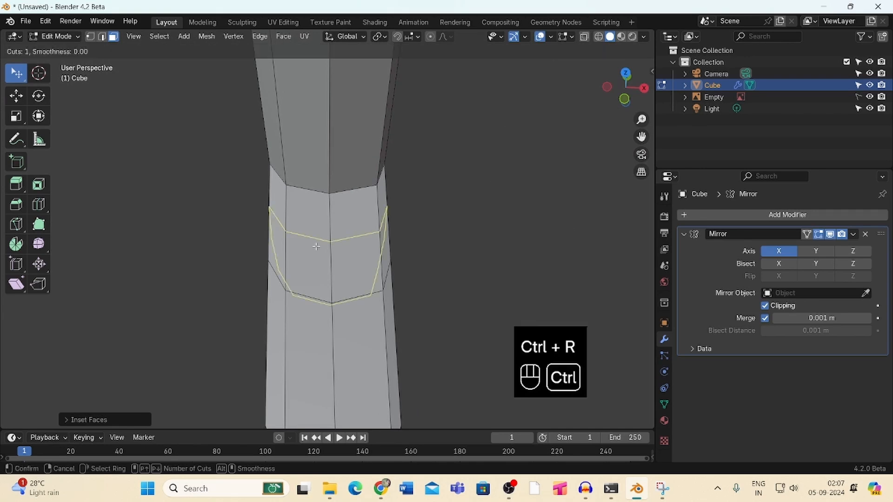
{"action": "left_click_drag", "start_coordinate": [603, 90], "coordinate": [452, 139]}
Rip the two front edges where the leg meets the foot and move the torn edges slightly forward along the foot
{"action": "left_click", "coordinate": [104, 42]}
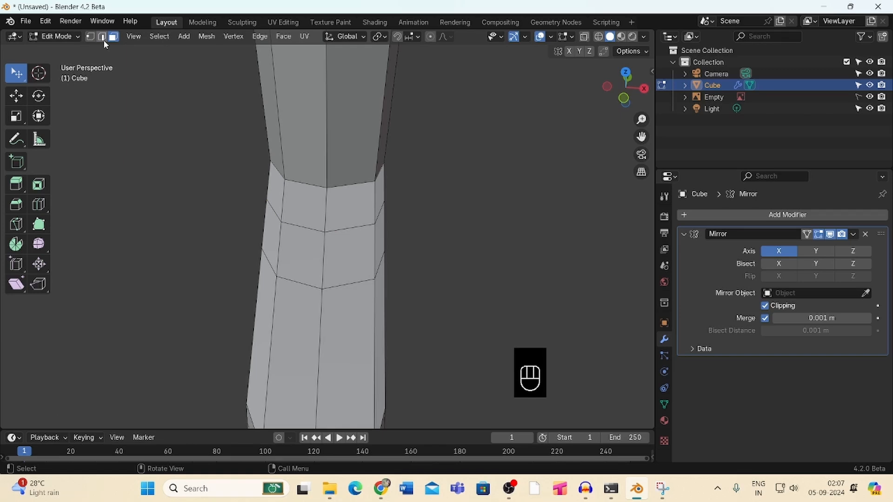
{"action": "left_click", "coordinate": [347, 186], "text": "shift"}
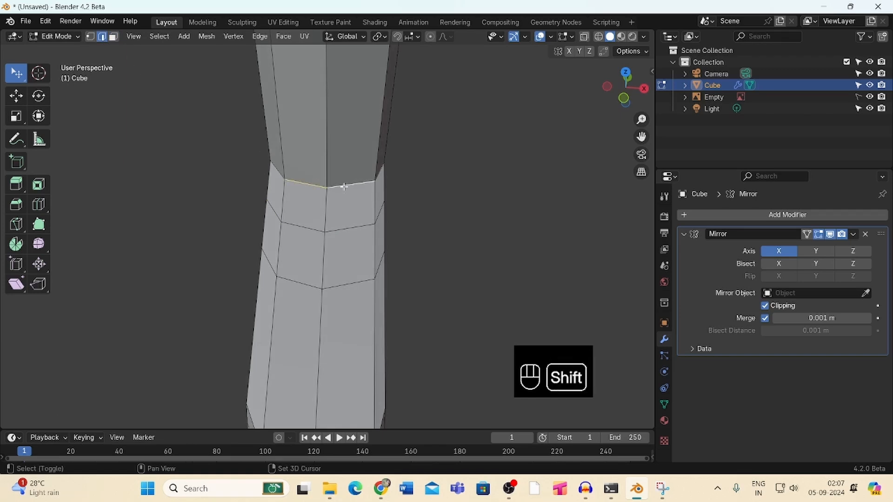
{"action": "key", "text": "v"}
{"action": "key", "text": "v"}
{"action": "key", "text": "v"}
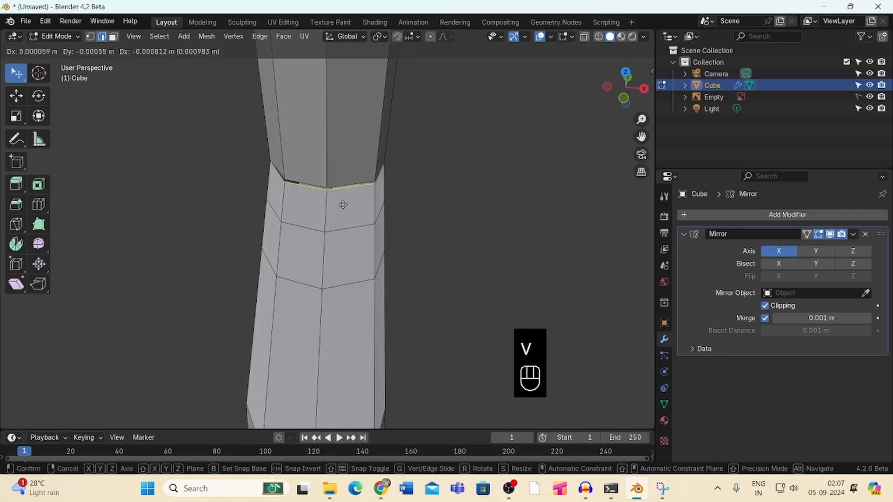
{"action": "key", "text": "v"}
{"action": "key", "text": "v"}
{"action": "key", "text": "v"}
{"action": "key", "text": "v"}
{"action": "key", "text": "v"}
{"action": "left_click", "coordinate": [340, 211]}
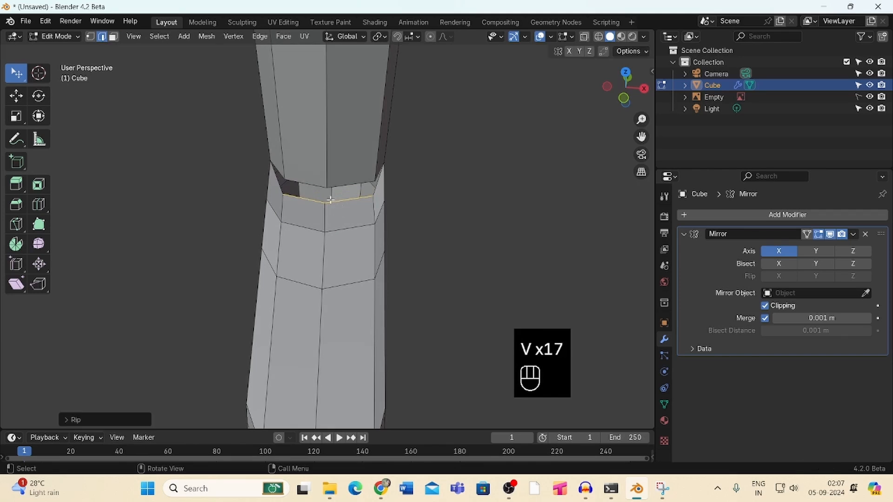
Fill the ripped gap at the front of the ankle with two new faces between the leg and foot vertices
{"action": "left_click", "coordinate": [91, 36]}
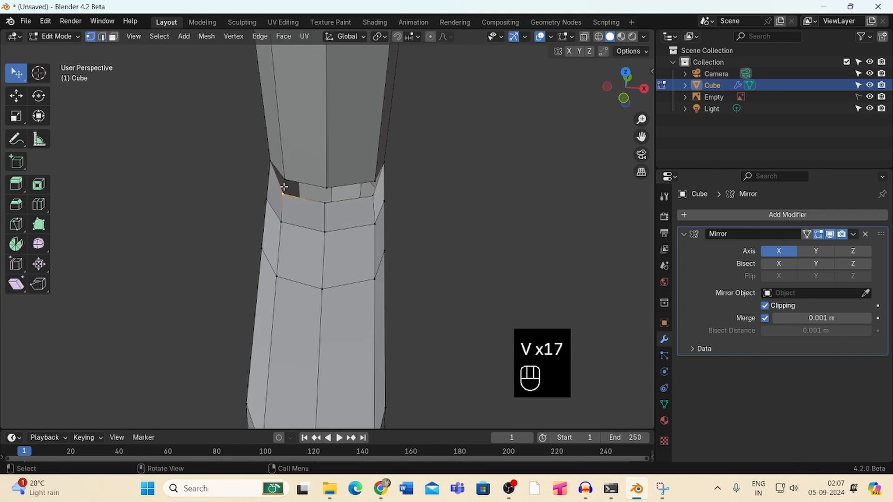
{"action": "key", "text": "shift"}
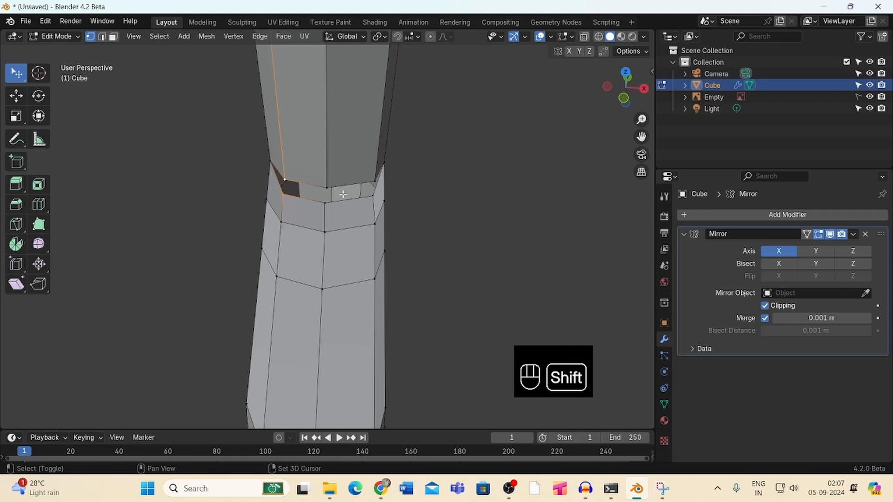
{"action": "left_click", "coordinate": [329, 208], "text": "shift"}
{"action": "key", "text": "f"}
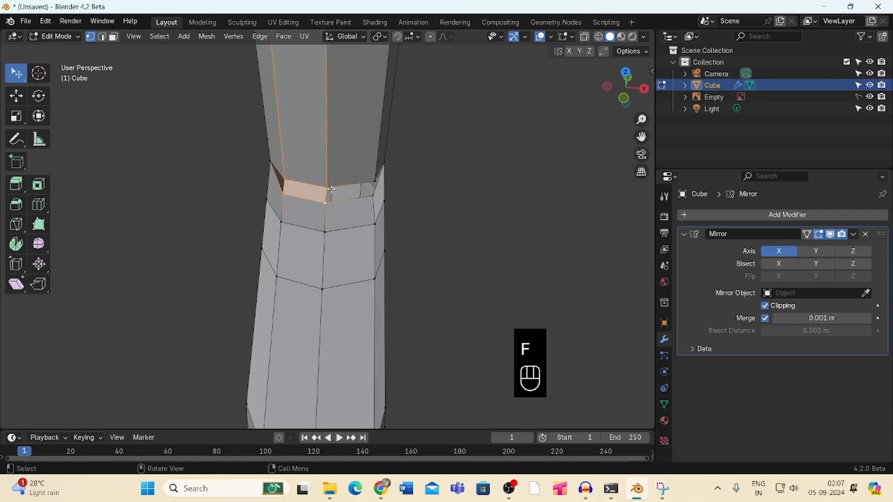
{"action": "left_click", "coordinate": [331, 188], "text": "shift"}
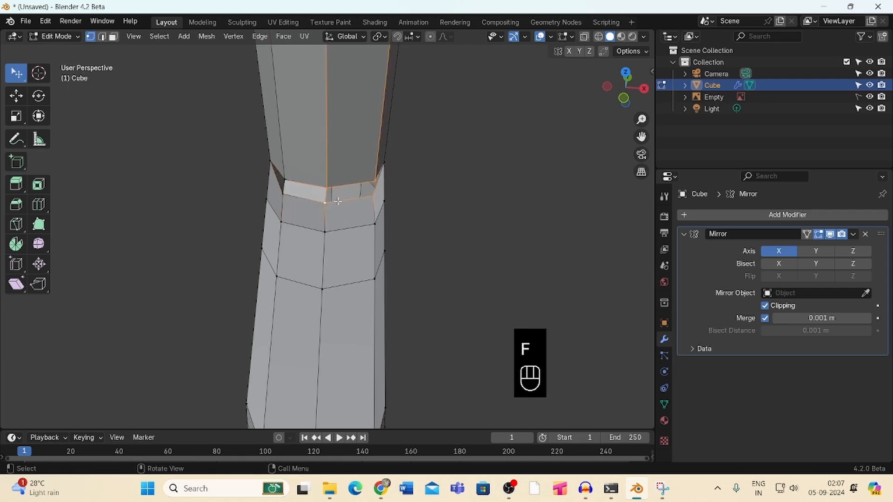
{"action": "key", "text": "f"}
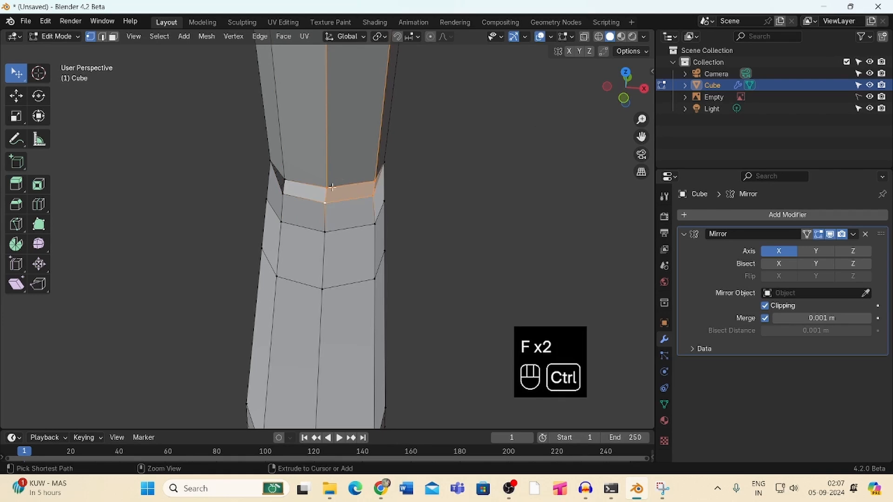
Add a centred loop cut along the two new ankle faces and scale it slightly inward
{"action": "key", "text": "ctrl+r"}
{"action": "left_click", "coordinate": [331, 189]}
{"action": "right_click", "coordinate": [420, 213]}
{"action": "key", "text": "s"}
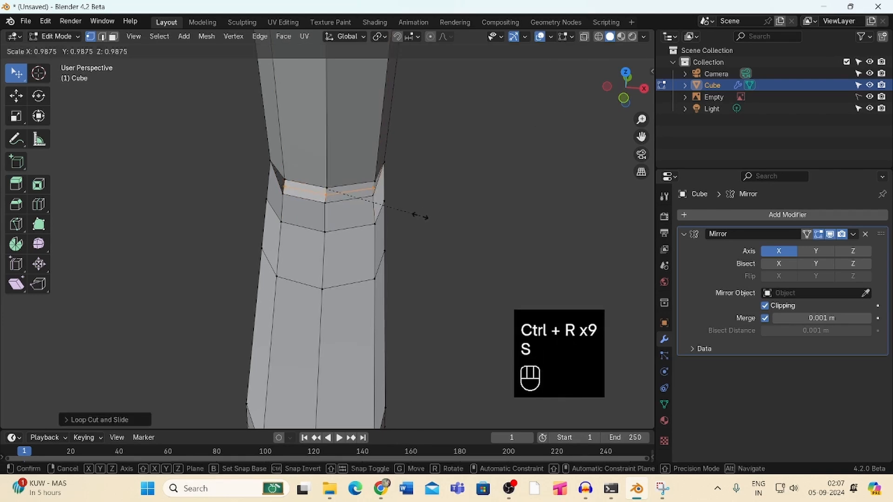
{"action": "left_click", "coordinate": [412, 218]}
Fill the remaining small gaps on both sides of the ankle with faces
{"action": "left_click_drag", "start_coordinate": [628, 88], "coordinate": [622, 112]}
{"action": "left_click", "coordinate": [323, 189]}
{"action": "left_click", "coordinate": [322, 191], "text": "shift"}
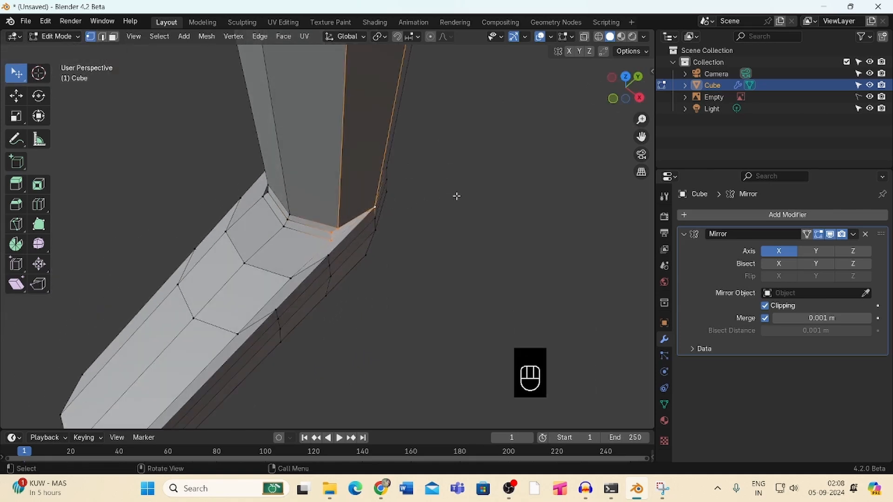
{"action": "left_click_drag", "start_coordinate": [625, 89], "coordinate": [604, 91]}
{"action": "left_click", "coordinate": [329, 215]}
{"action": "left_click", "coordinate": [282, 196], "text": "shift"}
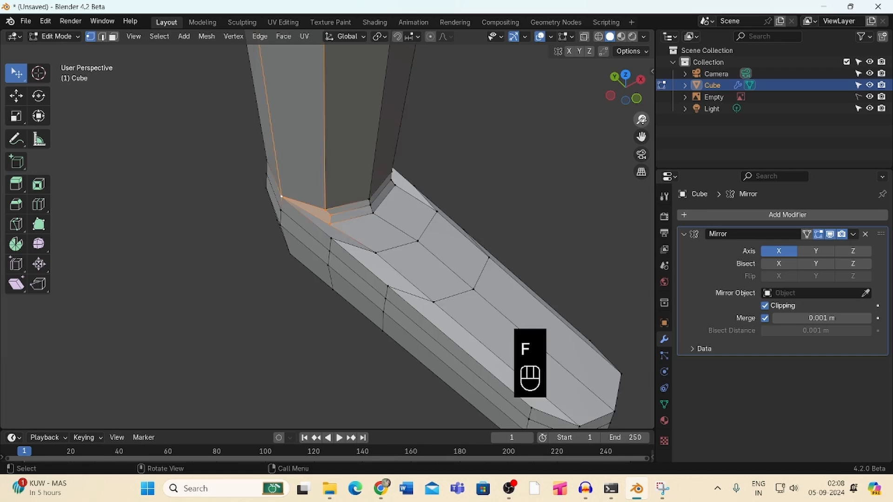
Select all the foot's vertices with X-ray turned on and scale the foot up to about 2.0 times
{"action": "scroll", "coordinate": [577, 179], "scroll_direction": "down", "scroll_amount": 5}
{"action": "scroll", "coordinate": [638, 125], "scroll_direction": "down", "scroll_amount": 6}
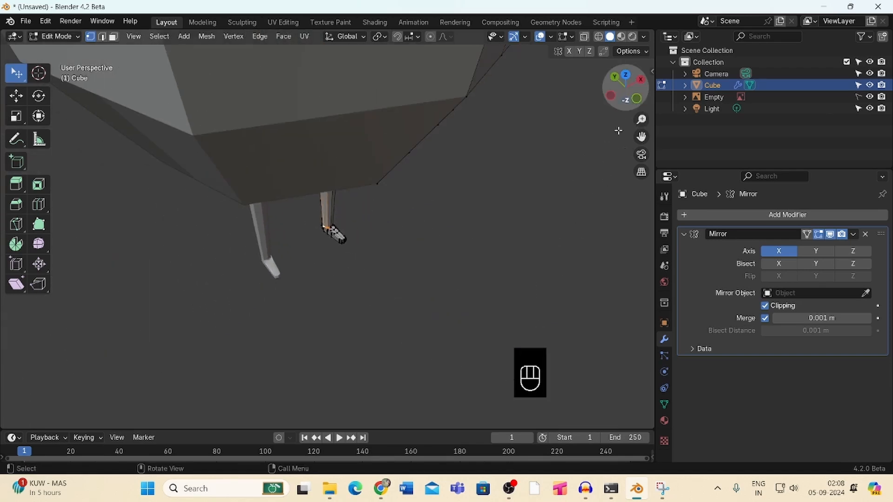
{"action": "key", "text": "KP_1"}
{"action": "mouse_move", "coordinate": [642, 120]}
{"action": "left_mouse_down"}
{"action": "mouse_move", "coordinate": [494, 340]}
{"action": "mouse_move", "coordinate": [602, 191]}
{"action": "mouse_move", "coordinate": [623, 136]}
{"action": "mouse_move", "coordinate": [620, 82]}
{"action": "mouse_move", "coordinate": [605, 112]}
{"action": "mouse_move", "coordinate": [526, 123]}
{"action": "mouse_move", "coordinate": [613, 105]}
{"action": "mouse_move", "coordinate": [627, 113]}
{"action": "mouse_move", "coordinate": [576, 146]}
{"action": "mouse_move", "coordinate": [638, 110]}
{"action": "left_mouse_up"}
{"action": "left_click", "coordinate": [584, 37]}
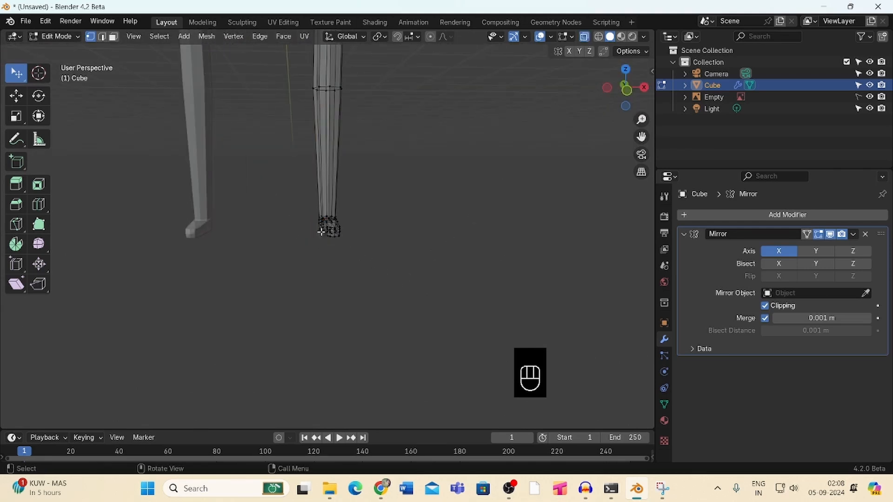
{"action": "left_click_drag", "start_coordinate": [20, 82], "coordinate": [79, 99]}
{"action": "left_click_drag", "start_coordinate": [389, 277], "coordinate": [305, 220]}
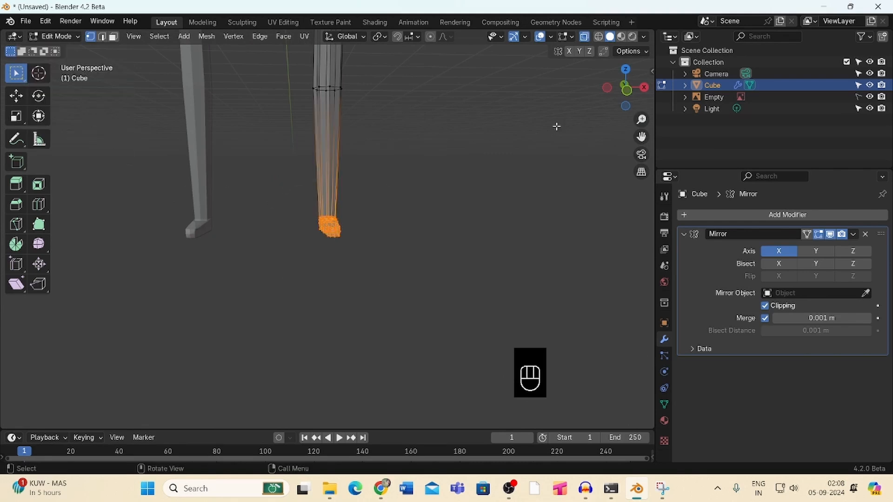
{"action": "scroll", "coordinate": [552, 261], "scroll_direction": "down", "scroll_amount": 4}
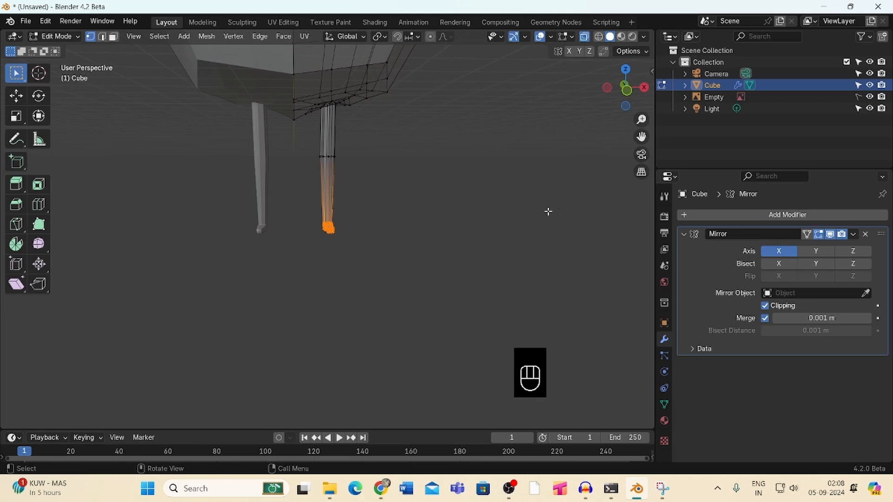
{"action": "key", "text": "s"}
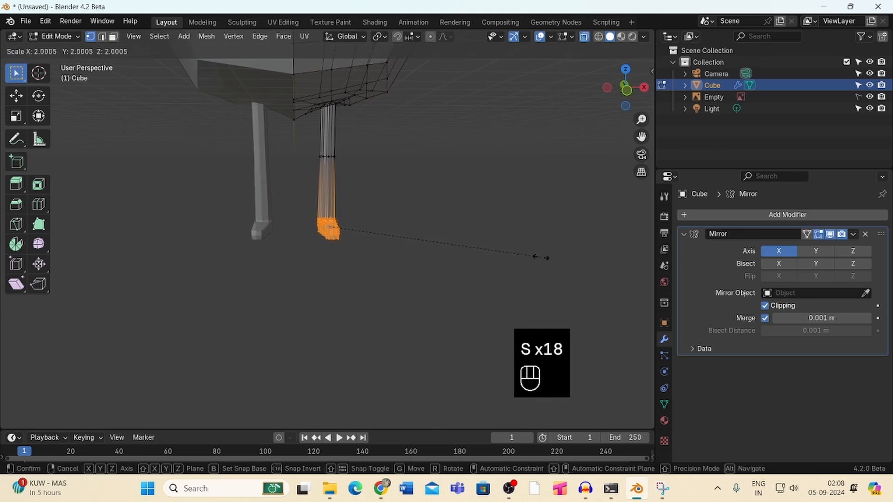
{"action": "left_click", "coordinate": [540, 257]}
Switch the character from Edit Mode to Object Mode, clear the selection and check its overall shape against the reference sketch
{"action": "left_click_drag", "start_coordinate": [642, 119], "coordinate": [571, 235]}
{"action": "left_click_drag", "start_coordinate": [642, 120], "coordinate": [643, 168]}
{"action": "left_click", "coordinate": [642, 155]}
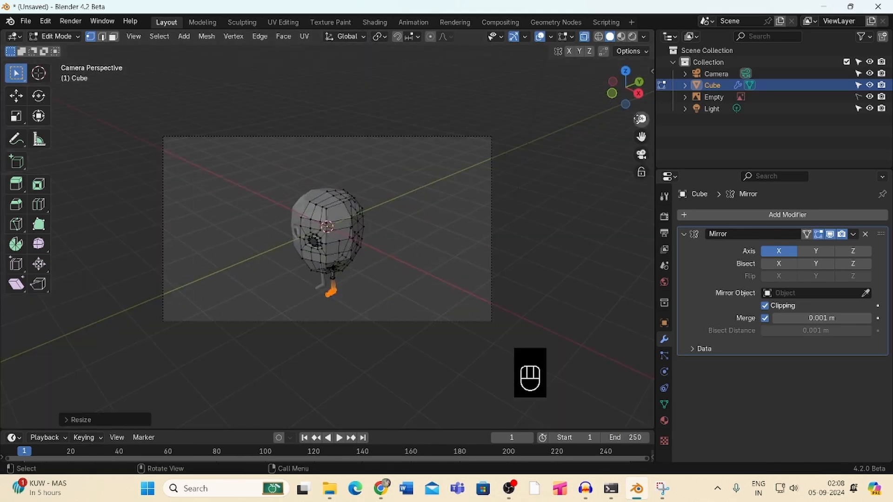
{"action": "left_click_drag", "start_coordinate": [625, 95], "coordinate": [580, 167]}
{"action": "key", "text": "KP_1"}
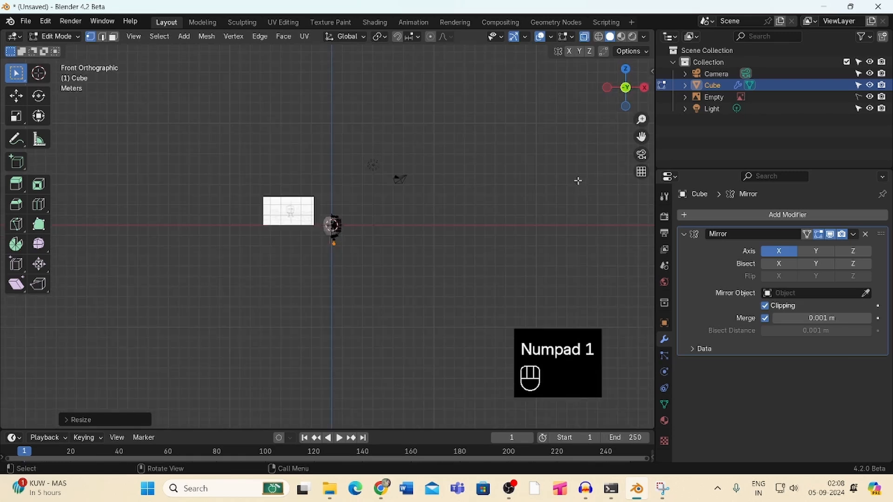
{"action": "left_click_drag", "start_coordinate": [641, 120], "coordinate": [627, 84]}
{"action": "left_click", "coordinate": [56, 37]}
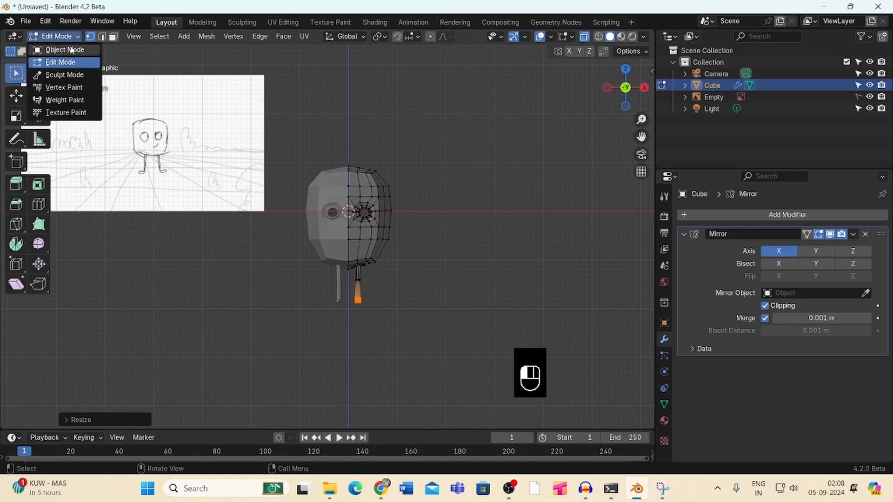
{"action": "left_click", "coordinate": [50, 45]}
{"action": "left_click", "coordinate": [486, 114]}
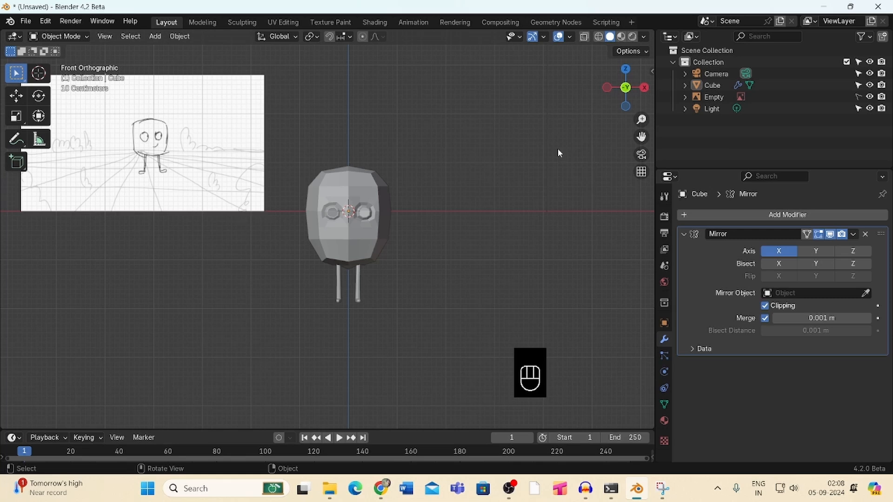
{"action": "left_click_drag", "start_coordinate": [632, 88], "coordinate": [578, 119]}
Add a Subdivision Surface modifier to the cube character and set its viewport level to 2
{"action": "left_click", "coordinate": [385, 231]}
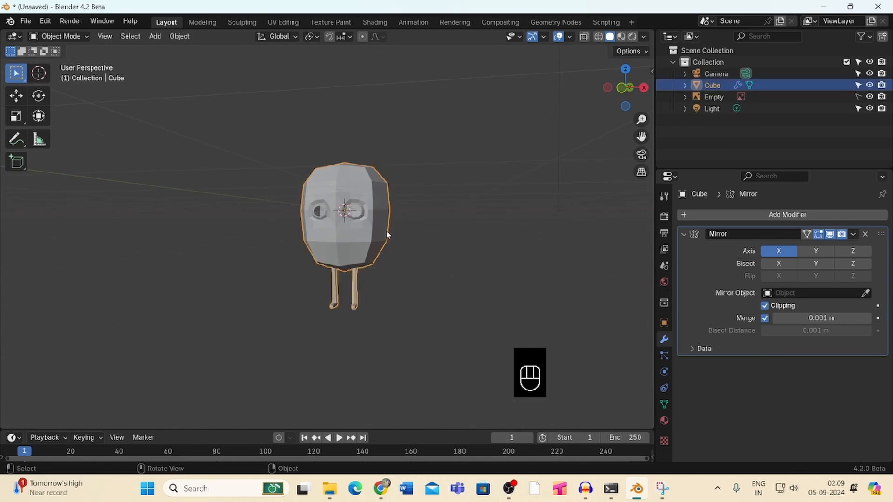
{"action": "key", "text": "KP_Decimal"}
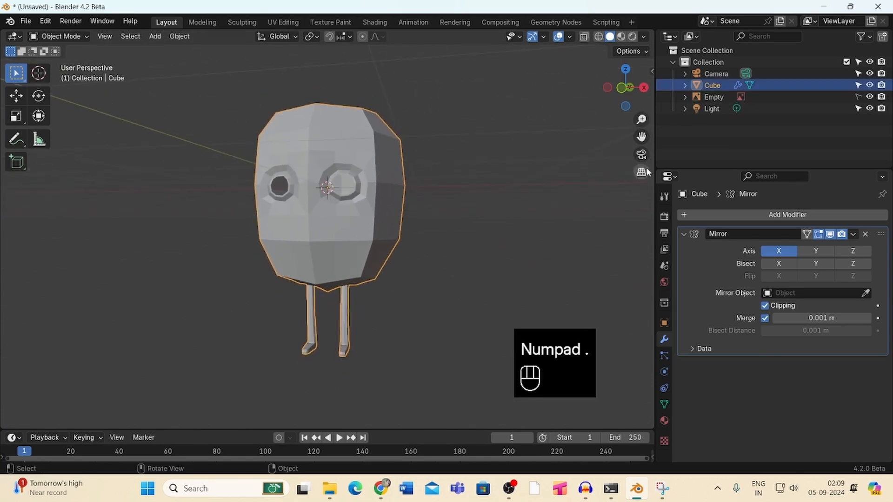
{"action": "left_click", "coordinate": [751, 215]}
{"action": "left_click", "coordinate": [744, 217]}
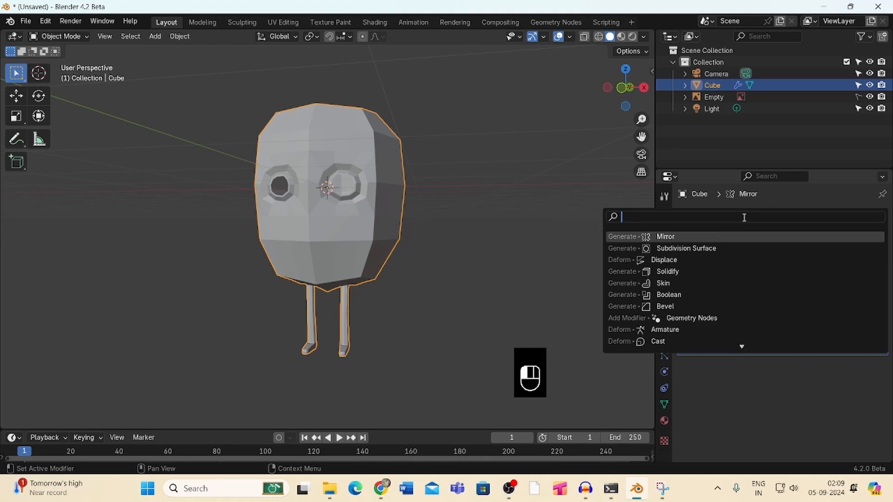
{"action": "type", "text": "sub"}
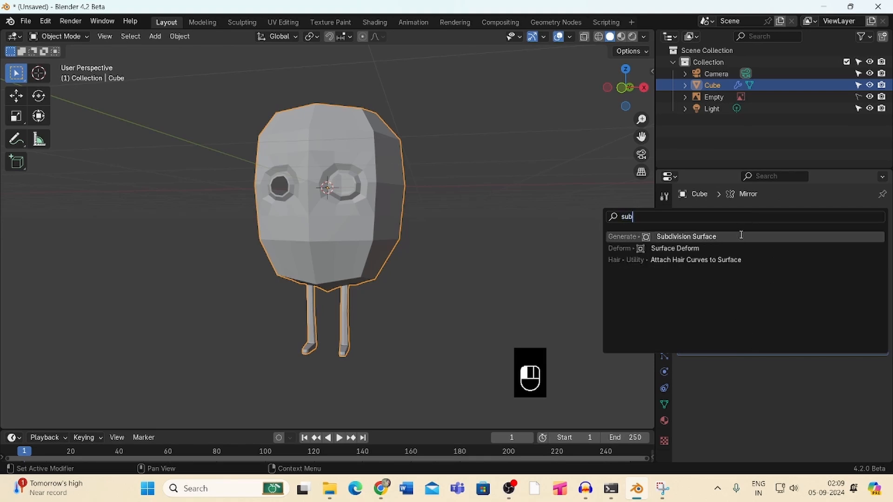
{"action": "left_click", "coordinate": [741, 236]}
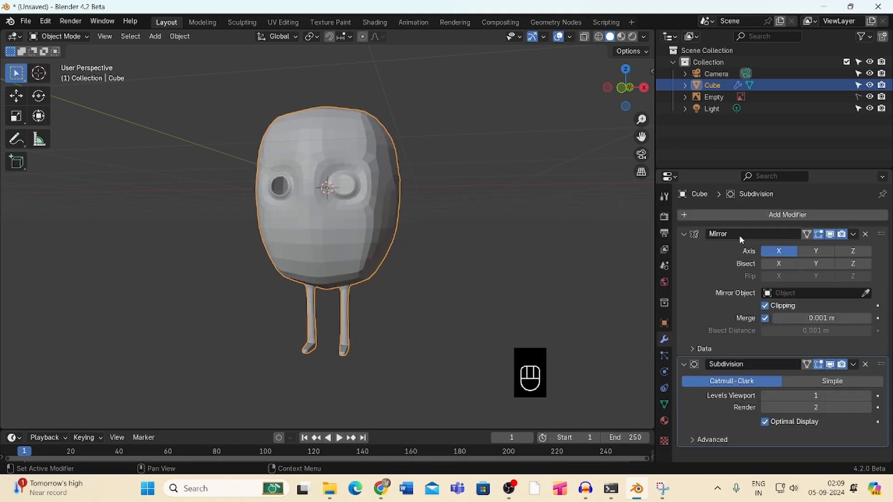
{"action": "left_click", "coordinate": [868, 396]}
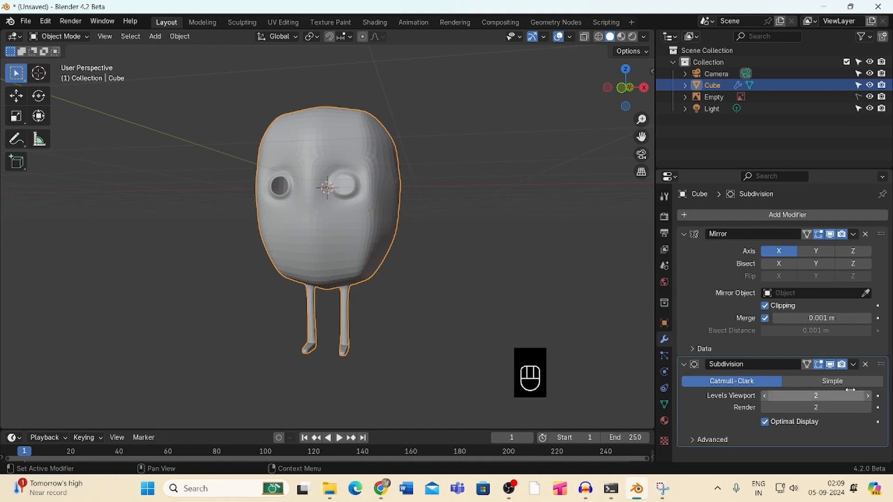
Apply Shade Smooth to the subdivided character and clear the selection
{"action": "right_click", "coordinate": [350, 244]}
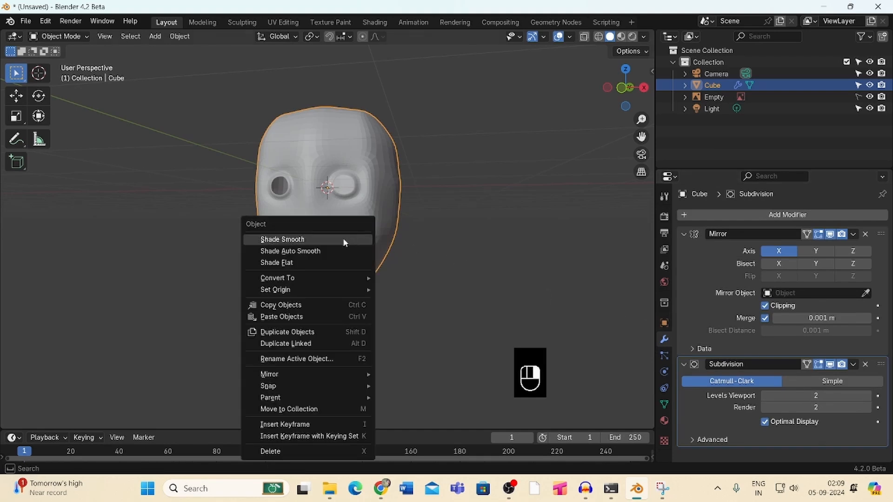
{"action": "left_click", "coordinate": [344, 240]}
{"action": "left_click", "coordinate": [549, 149]}
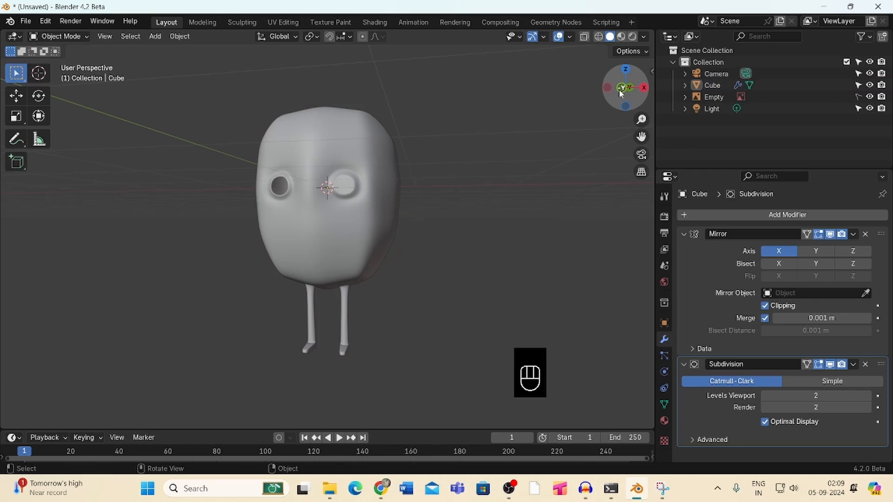
Add a UV sphere in the front view for the eyeball and align it to the view
{"action": "left_click_drag", "start_coordinate": [620, 93], "coordinate": [535, 295]}
{"action": "key", "text": "KP_1"}
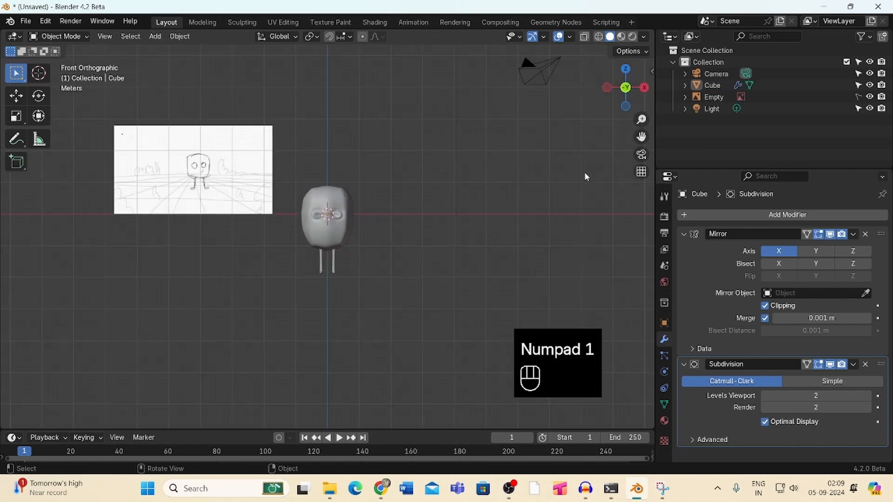
{"action": "left_click_drag", "start_coordinate": [642, 119], "coordinate": [643, 56]}
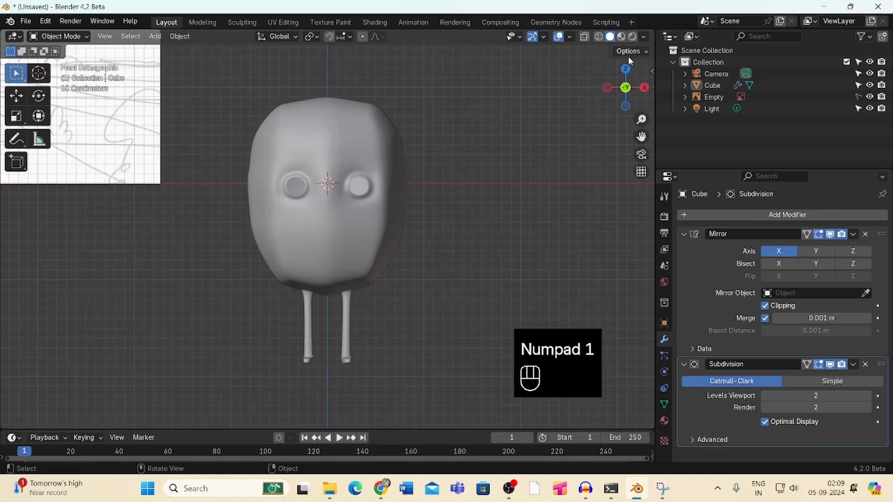
{"action": "key", "text": "shift+a"}
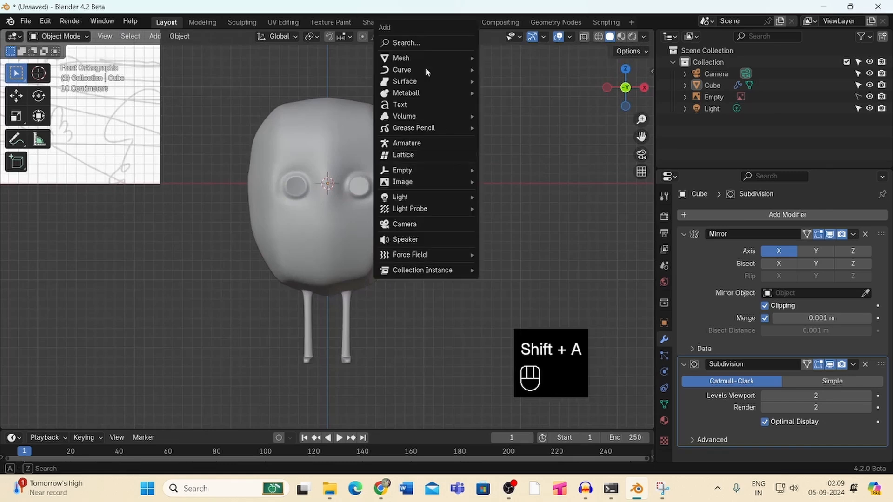
{"action": "mouse_move", "coordinate": [453, 59]}
{"action": "left_click", "coordinate": [524, 94]}
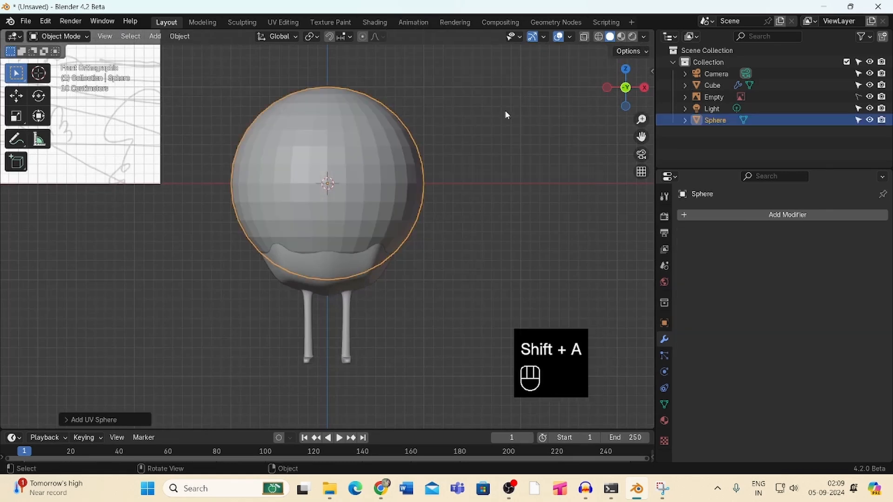
{"action": "left_click", "coordinate": [127, 421]}
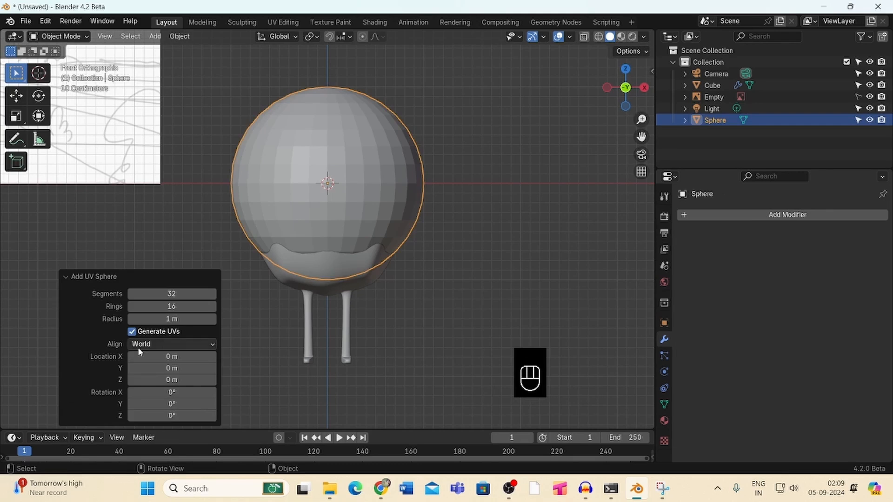
{"action": "left_click", "coordinate": [178, 344]}
{"action": "left_click", "coordinate": [157, 371]}
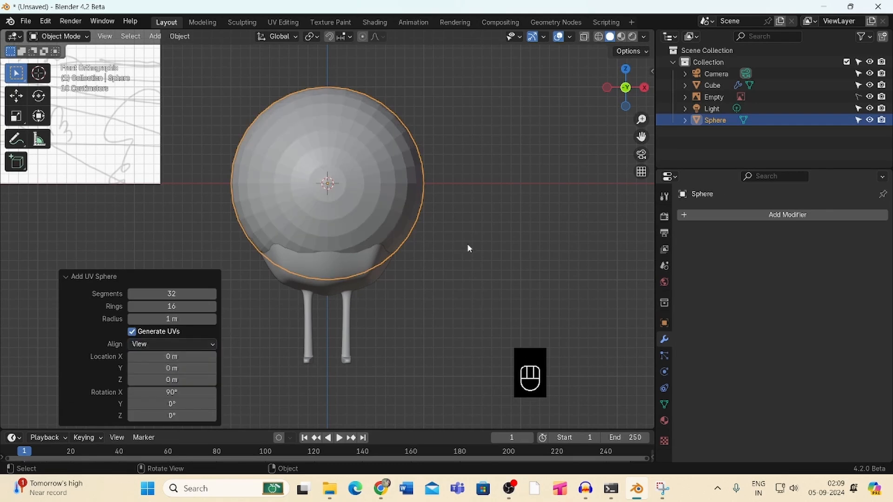
Scale the sphere down to about 0.089 and move it over the eye socket on the positive X side
{"action": "key", "text": "s"}
{"action": "left_click", "coordinate": [342, 192]}
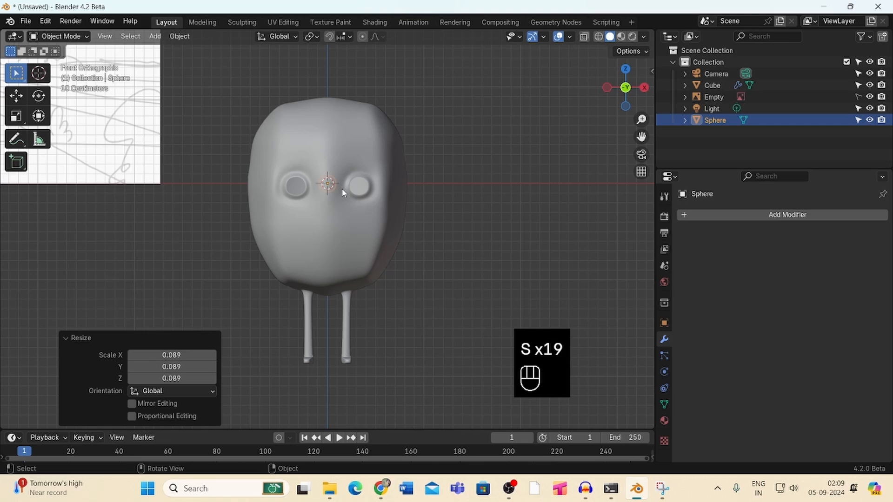
{"action": "left_click", "coordinate": [16, 96]}
{"action": "left_click_drag", "start_coordinate": [375, 187], "coordinate": [411, 189]}
{"action": "left_click_drag", "start_coordinate": [360, 145], "coordinate": [359, 149]}
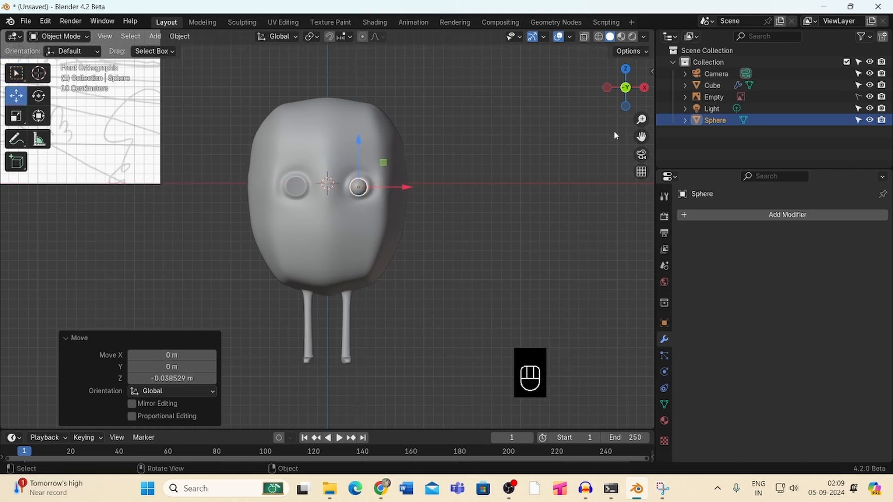
Scale the eyeball sphere up by about 1.22 and move it forward along negative Y until it sits in the eye socket
{"action": "left_click_drag", "start_coordinate": [645, 120], "coordinate": [649, 90]}
{"action": "key", "text": "s"}
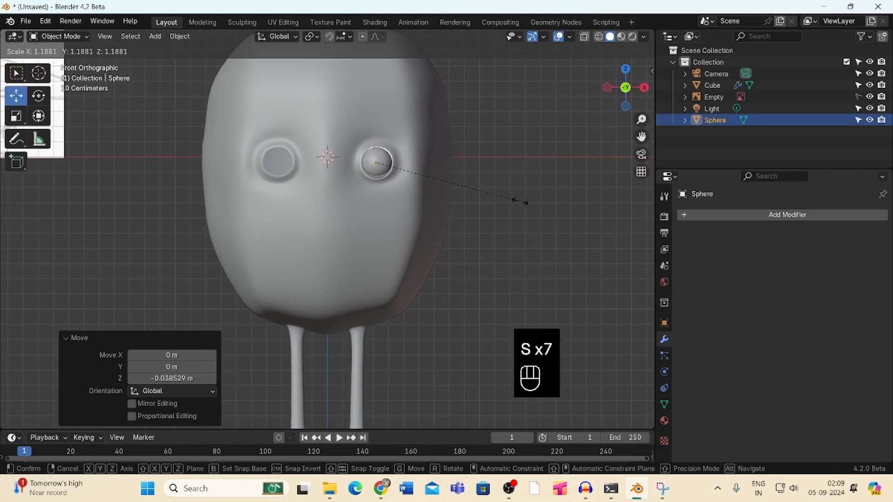
{"action": "left_click", "coordinate": [507, 191]}
{"action": "middle_click_drag", "start_coordinate": [503, 185], "coordinate": [381, 164]}
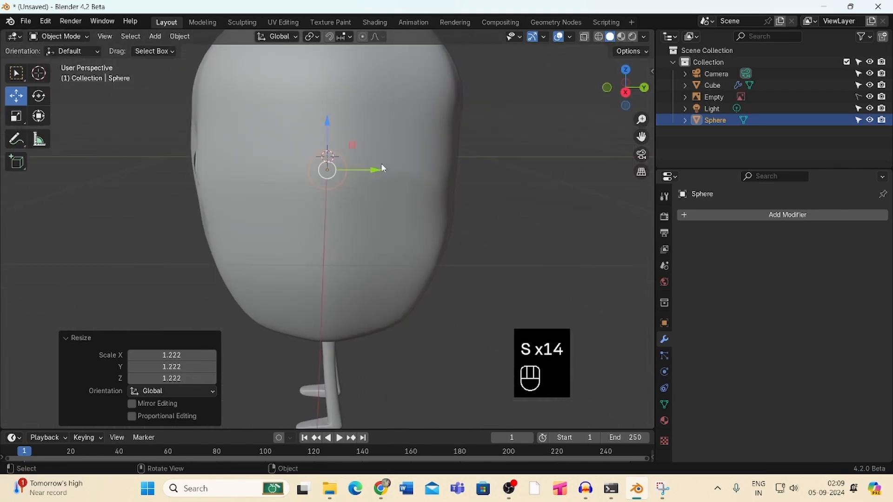
{"action": "left_click_drag", "start_coordinate": [382, 165], "coordinate": [306, 180]}
{"action": "left_click_drag", "start_coordinate": [245, 179], "coordinate": [242, 180]}
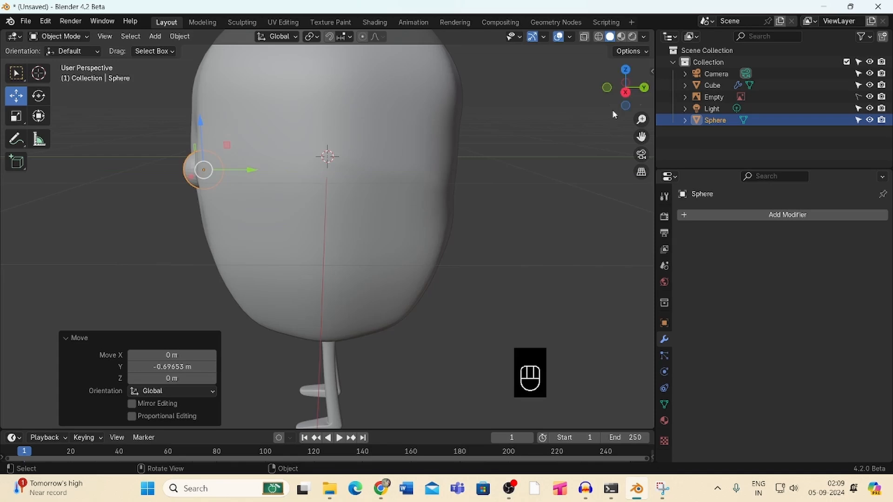
{"action": "left_click_drag", "start_coordinate": [615, 105], "coordinate": [746, 72]}
{"action": "left_click_drag", "start_coordinate": [626, 95], "coordinate": [526, 105]}
{"action": "left_click_drag", "start_coordinate": [249, 171], "coordinate": [251, 169]}
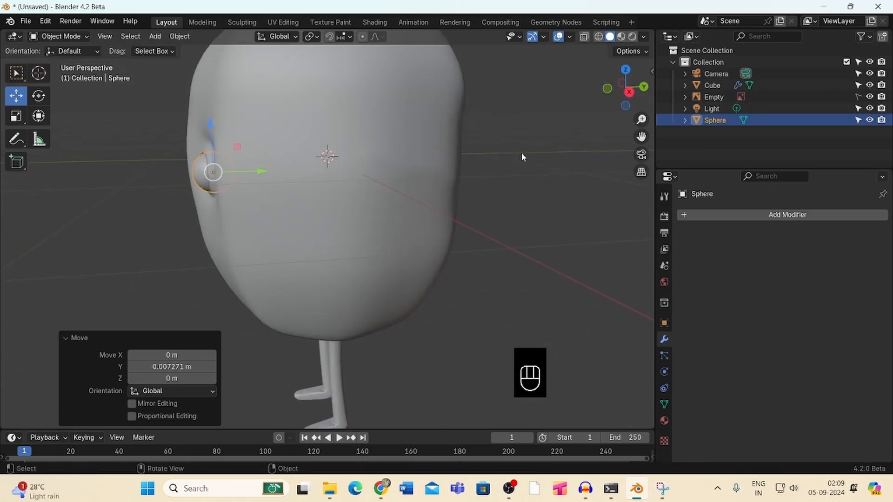
Shift the eyeball about 0.012 m toward negative X and rotate it freely by about 1.7° and 13.2°
{"action": "key", "text": "KP_Decimal"}
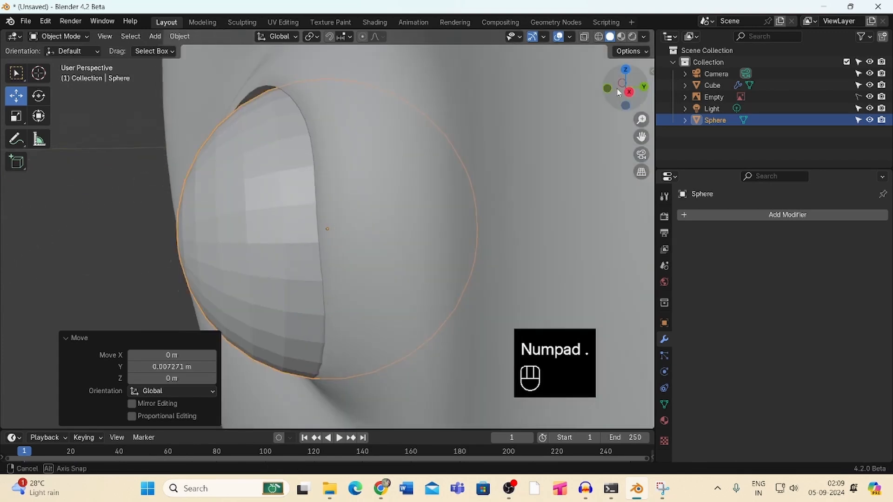
{"action": "left_click", "coordinate": [643, 87]}
{"action": "scroll", "coordinate": [521, 223], "scroll_direction": "down", "scroll_amount": 5}
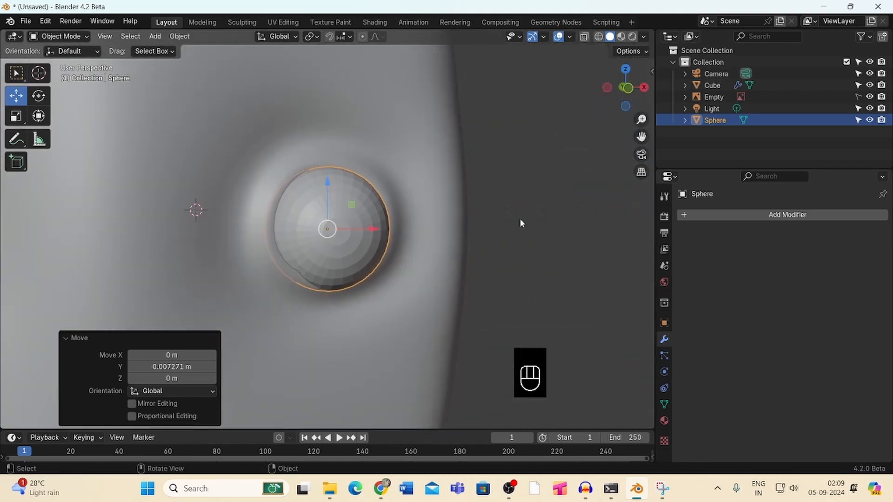
{"action": "left_click_drag", "start_coordinate": [373, 229], "coordinate": [367, 228]}
{"action": "left_click_drag", "start_coordinate": [627, 91], "coordinate": [571, 78]}
{"action": "left_click", "coordinate": [39, 95]}
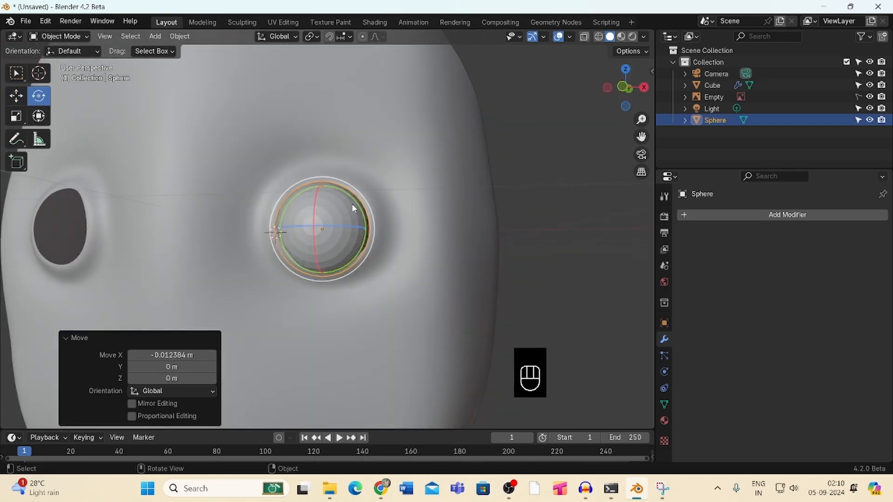
{"action": "left_click_drag", "start_coordinate": [352, 204], "coordinate": [362, 236]}
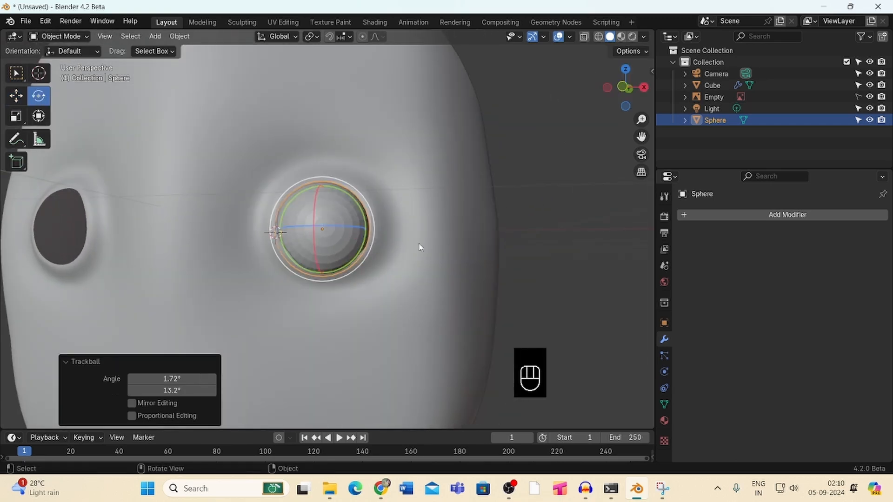
Scale the eyeball down to about 0.87 and move it about 0.016 m in X and 0.007 m up in the front view
{"action": "key", "text": "s"}
{"action": "key", "text": "s"}
{"action": "left_click", "coordinate": [405, 245]}
{"action": "left_click_drag", "start_coordinate": [615, 84], "coordinate": [579, 122]}
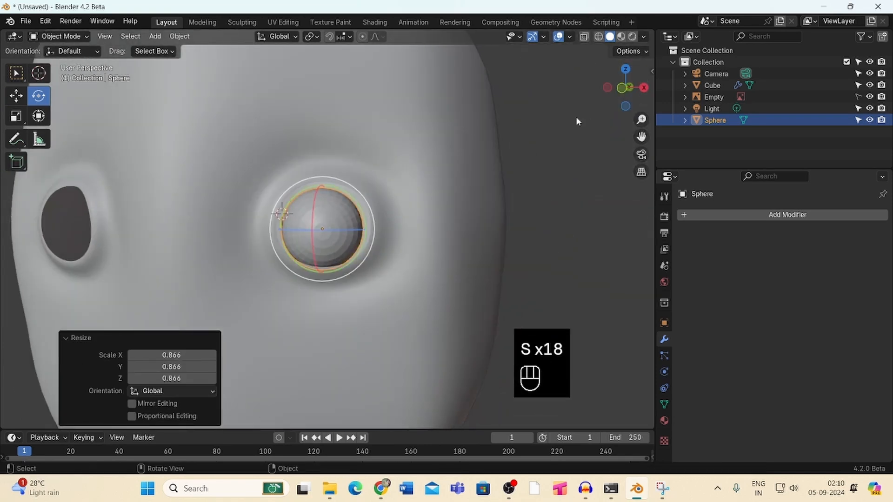
{"action": "key", "text": "KP_1"}
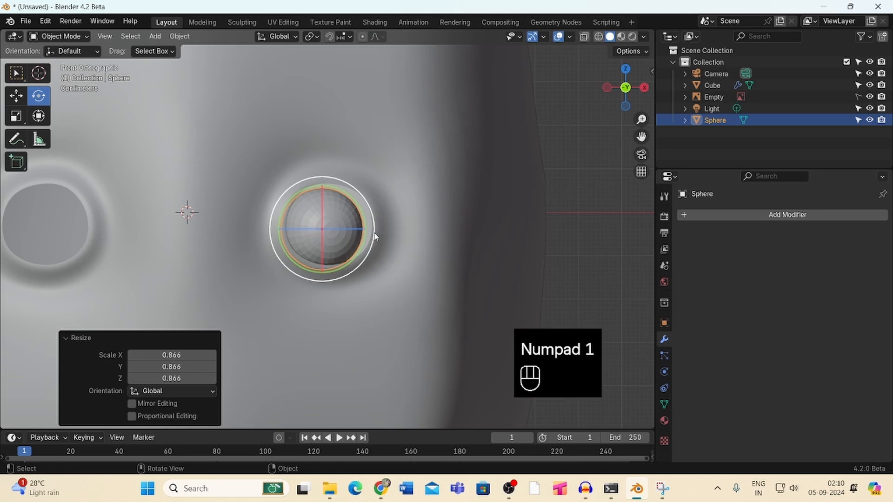
{"action": "key", "text": "g"}
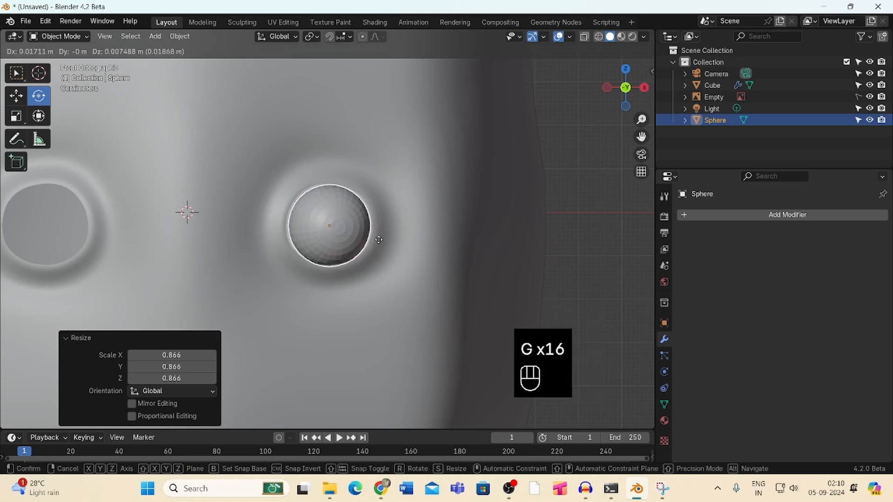
{"action": "left_click", "coordinate": [379, 240]}
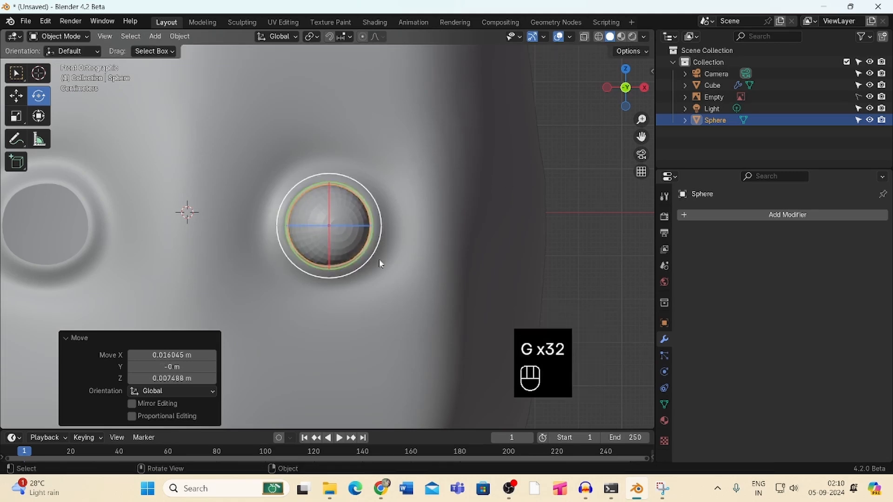
Scale the eyeball up by about 1.11 and nudge it about 0.004 m toward negative X and 0.001 m up
{"action": "key", "text": "s"}
{"action": "left_click", "coordinate": [411, 282]}
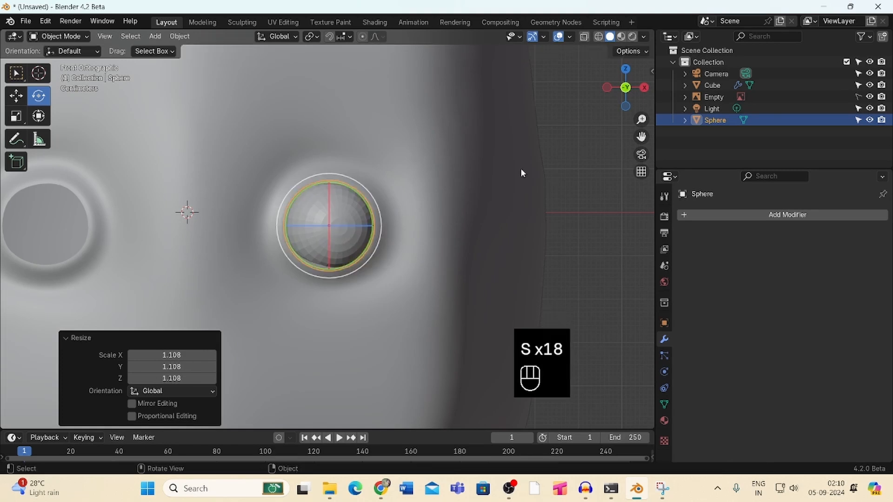
{"action": "middle_click_drag", "start_coordinate": [520, 169], "coordinate": [606, 91]}
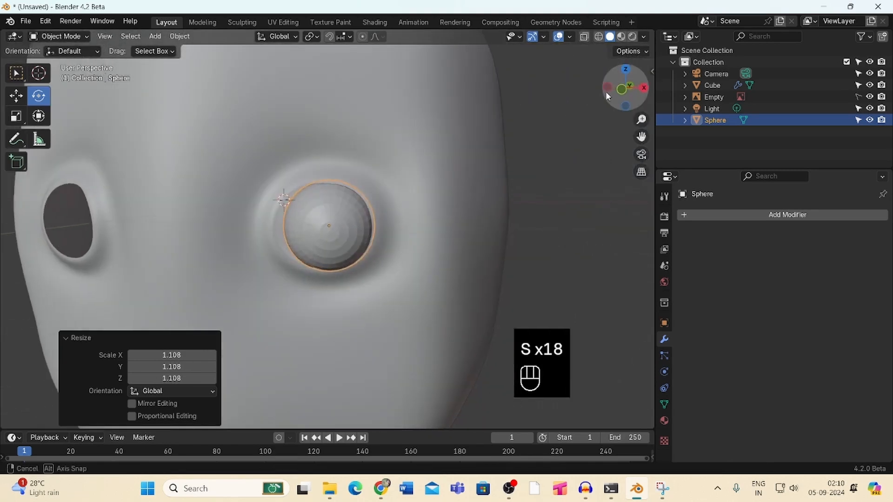
{"action": "key", "text": "KP_1"}
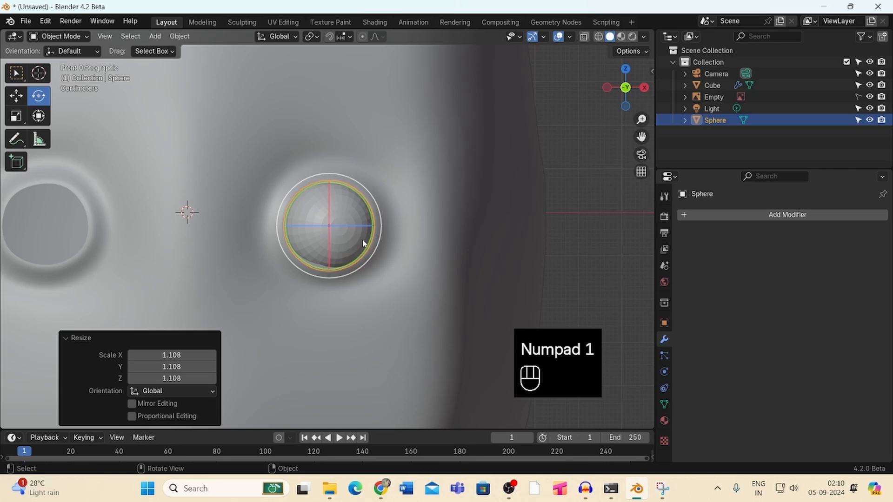
{"action": "key", "text": "g"}
{"action": "key", "text": "g"}
{"action": "key", "text": "g"}
{"action": "key", "text": "g"}
{"action": "key", "text": "g"}
{"action": "key", "text": "g"}
{"action": "key", "text": "g"}
{"action": "key", "text": "g"}
{"action": "key", "text": "g"}
{"action": "key", "text": "g"}
{"action": "key", "text": "g"}
{"action": "key", "text": "g"}
{"action": "left_click", "coordinate": [355, 245]}
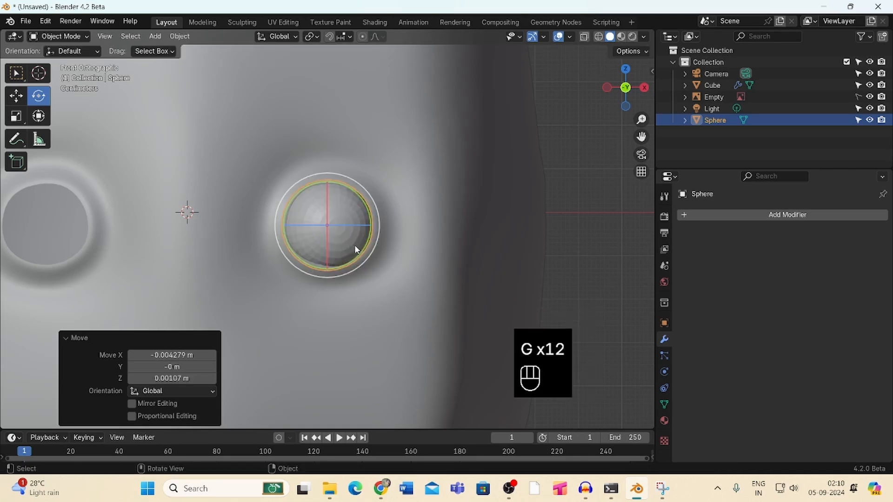
Enlarge the eyeball slightly, by a factor of about 1.04, to fill the socket
{"action": "key", "text": "s"}
{"action": "key", "text": "s"}
{"action": "key", "text": "s"}
{"action": "key", "text": "s"}
{"action": "key", "text": "s"}
{"action": "key", "text": "s"}
{"action": "key", "text": "s"}
{"action": "key", "text": "s"}
{"action": "key", "text": "s"}
{"action": "key", "text": "s"}
{"action": "left_click", "coordinate": [392, 260]}
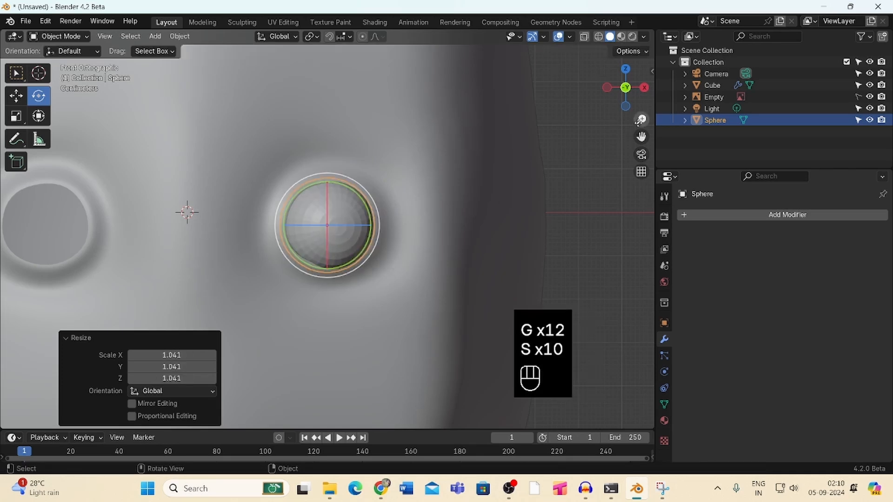
Apply Shade Smooth to the eyeball sphere and select the character's body
{"action": "left_click_drag", "start_coordinate": [639, 121], "coordinate": [587, 128]}
{"action": "right_click", "coordinate": [346, 214]}
{"action": "left_click", "coordinate": [345, 214]}
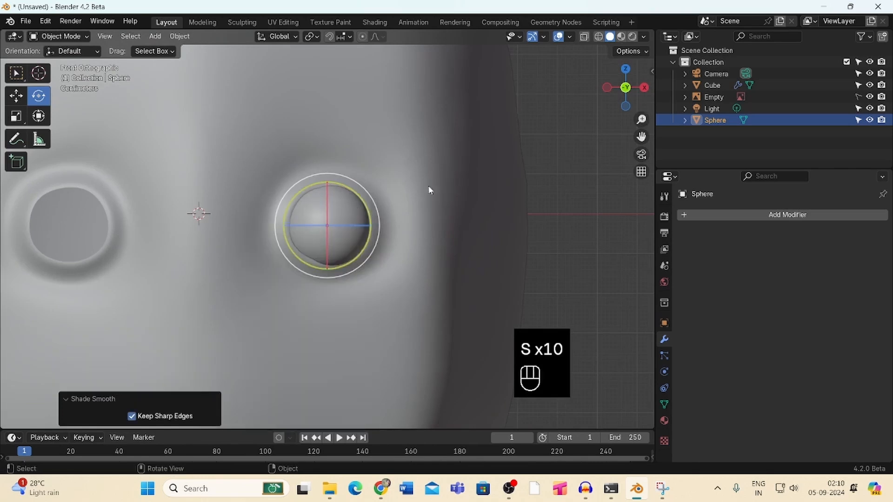
{"action": "left_click", "coordinate": [416, 176]}
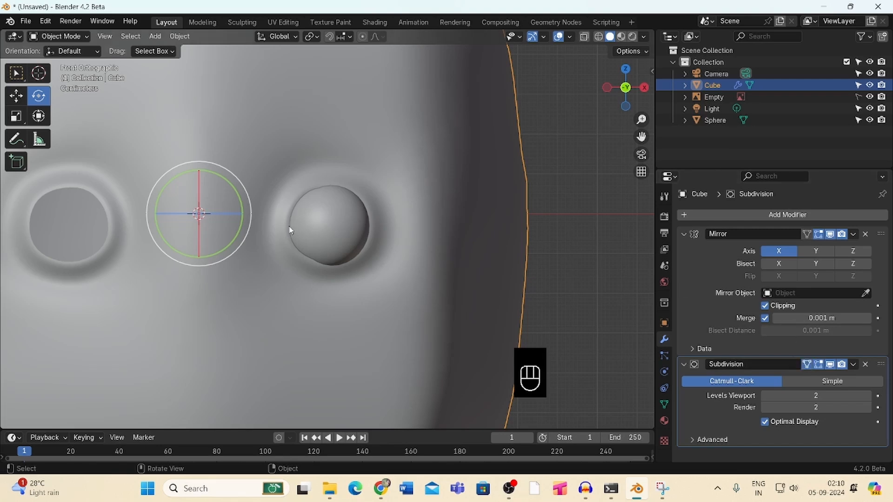
Enter Edit Mode on the body with X-ray on and move a lower eye-socket rim vertex about 0.008 m in X and -0.014 m in Z
{"action": "left_click", "coordinate": [70, 37]}
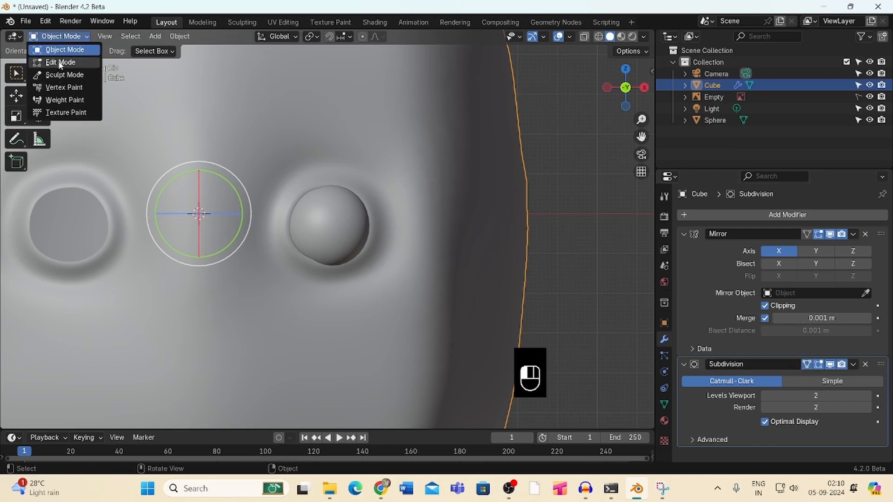
{"action": "left_click", "coordinate": [59, 64]}
{"action": "mouse_move", "coordinate": [643, 116]}
{"action": "left_mouse_down"}
{"action": "mouse_move", "coordinate": [643, 164]}
{"action": "mouse_move", "coordinate": [641, 100]}
{"action": "left_mouse_up"}
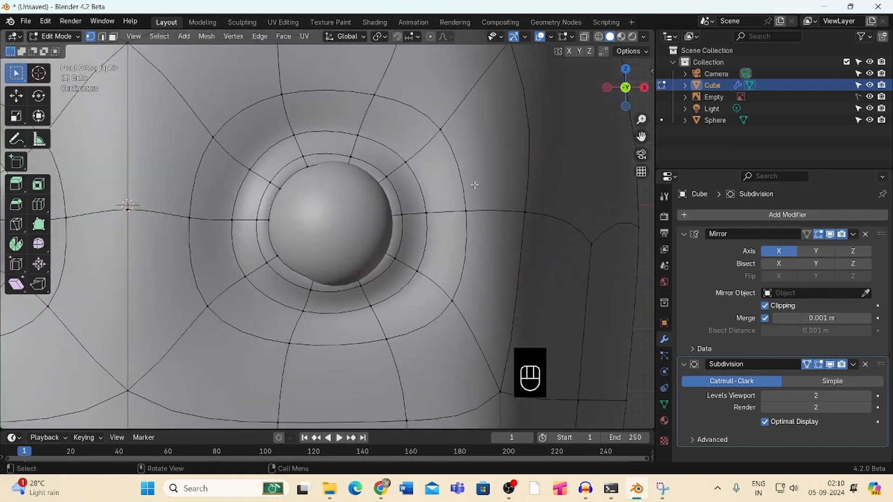
{"action": "left_click", "coordinate": [584, 37]}
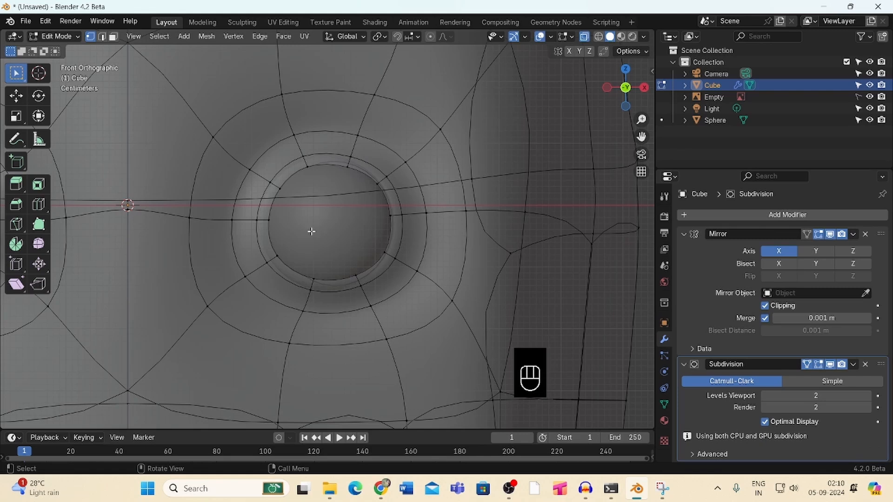
{"action": "left_click_drag", "start_coordinate": [16, 77], "coordinate": [60, 74]}
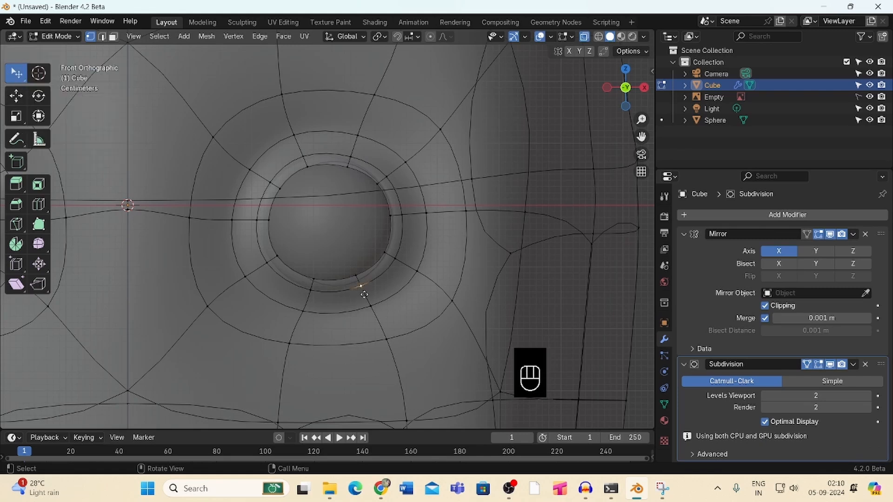
{"action": "left_click_drag", "start_coordinate": [364, 295], "coordinate": [365, 289]}
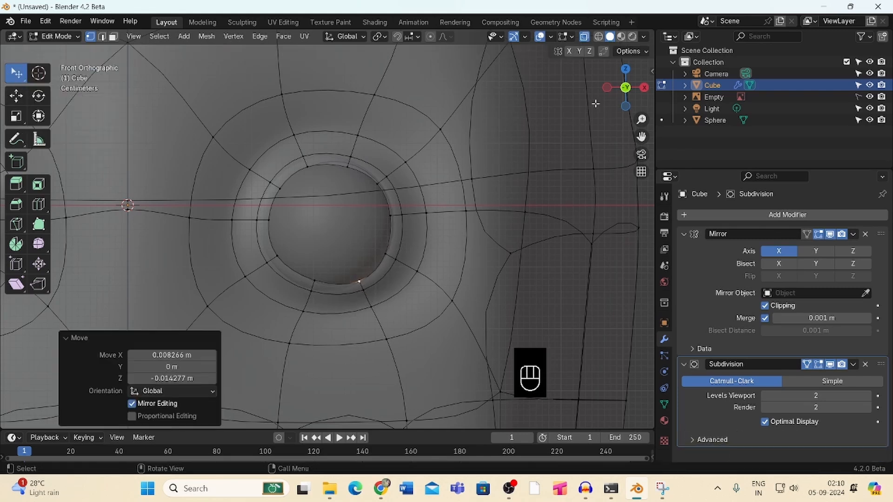
Reposition the socket's side rim vertices, and move a lower rim vertex about -0.008 m in X, -0.010 m in Y and -0.001 m in Z
{"action": "left_click_drag", "start_coordinate": [610, 95], "coordinate": [493, 144]}
{"action": "left_click_drag", "start_coordinate": [259, 255], "coordinate": [263, 218]}
{"action": "left_click_drag", "start_coordinate": [265, 190], "coordinate": [296, 176]}
{"action": "left_click_drag", "start_coordinate": [262, 217], "coordinate": [262, 217]}
{"action": "left_click_drag", "start_coordinate": [632, 89], "coordinate": [634, 63]}
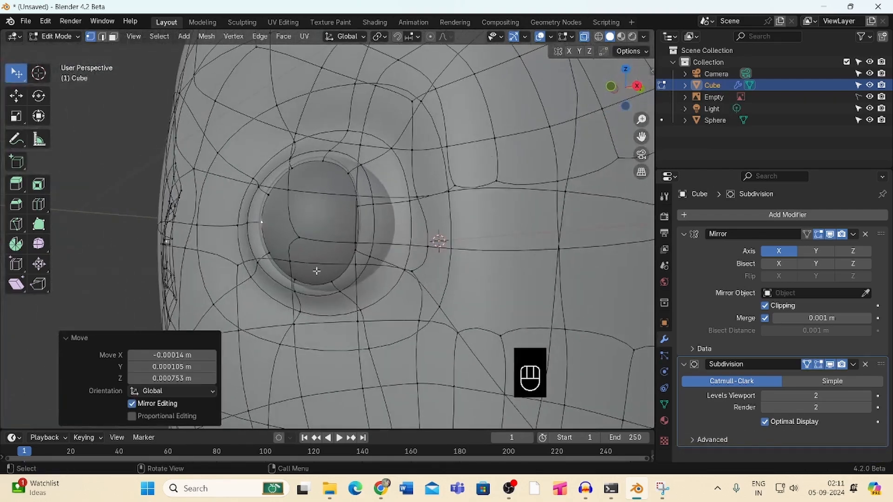
{"action": "left_click_drag", "start_coordinate": [295, 296], "coordinate": [290, 292]}
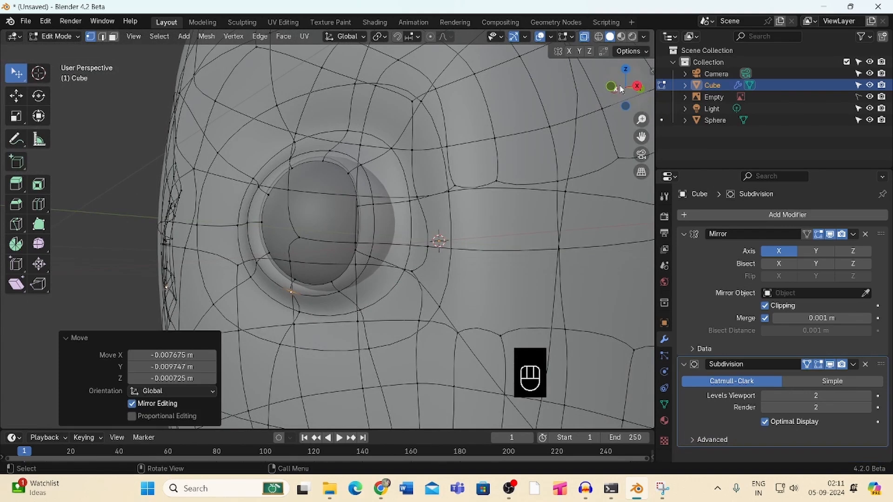
Turn X-ray off and adjust the position of the lower rim vertex beside the eyeball
{"action": "left_click_drag", "start_coordinate": [621, 89], "coordinate": [591, 42]}
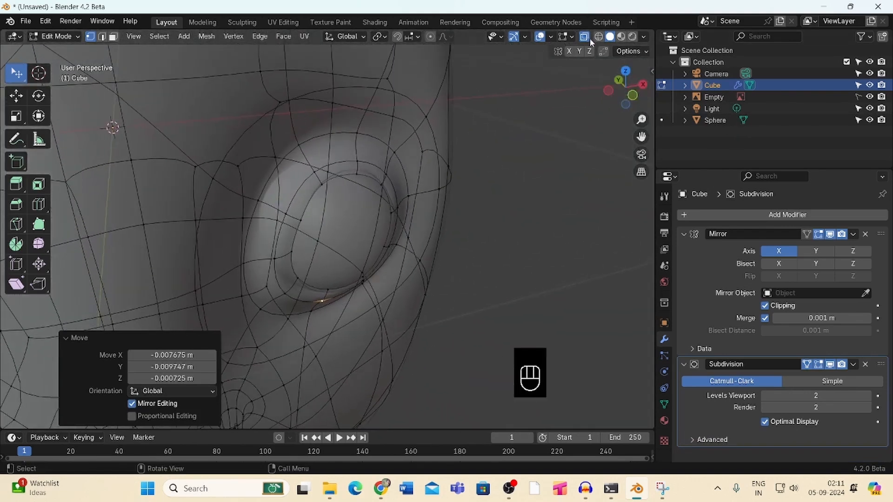
{"action": "left_click_drag", "start_coordinate": [625, 89], "coordinate": [605, 74]}
{"action": "left_click", "coordinate": [359, 281]}
{"action": "key", "text": "g"}
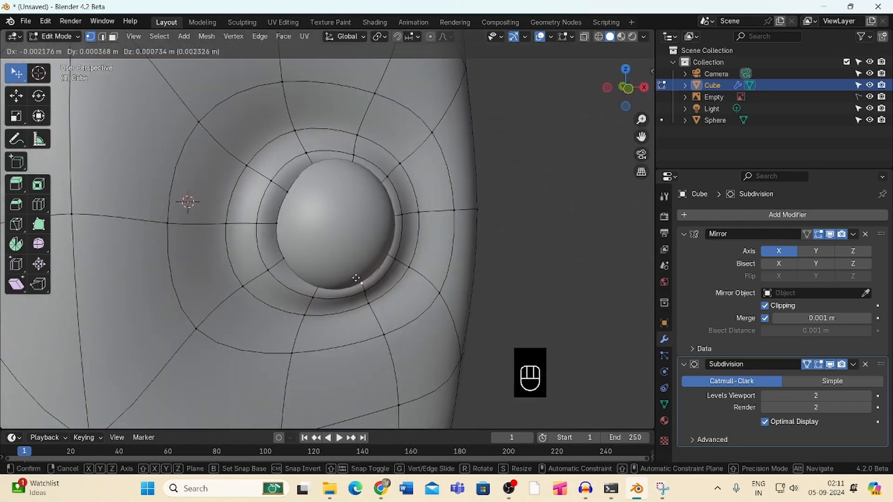
{"action": "left_click_drag", "start_coordinate": [355, 278], "coordinate": [381, 250]}
Reposition the inner rim vertices along the side of the eye socket to fit around the eyeball
{"action": "left_click_drag", "start_coordinate": [611, 89], "coordinate": [693, 121]}
{"action": "left_click_drag", "start_coordinate": [301, 225], "coordinate": [294, 243]}
{"action": "left_click_drag", "start_coordinate": [623, 86], "coordinate": [578, 49]}
{"action": "left_click_drag", "start_coordinate": [270, 192], "coordinate": [272, 198]}
{"action": "left_click_drag", "start_coordinate": [258, 221], "coordinate": [267, 221]}
Move the lower inner rim vertex of the socket about -0.007 m in X, -0.010 m in Y and -0.001 m in Z
{"action": "left_click_drag", "start_coordinate": [633, 94], "coordinate": [579, 100]}
{"action": "left_click", "coordinate": [291, 284]}
{"action": "key", "text": "g"}
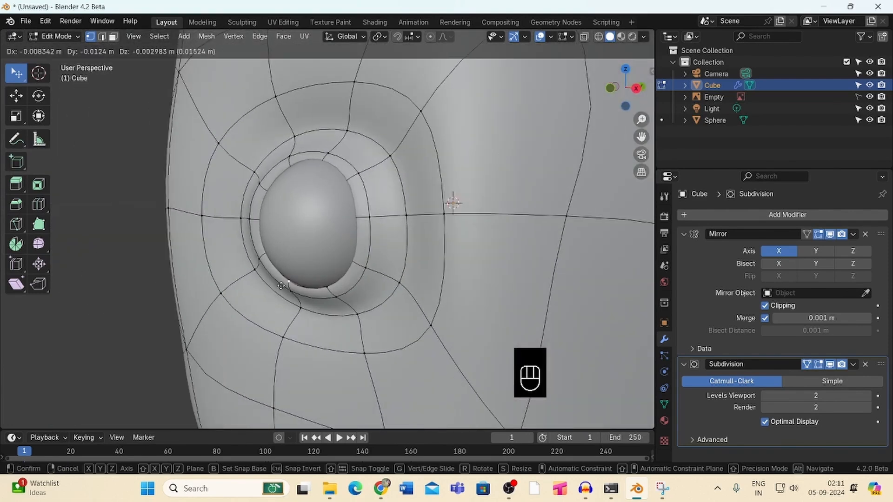
{"action": "left_click", "coordinate": [282, 285]}
Check the socket rim in X-ray, turn X-ray back off, and move the upper inner rim vertex along the eyeball's edge
{"action": "left_click_drag", "start_coordinate": [624, 91], "coordinate": [455, 127]}
{"action": "left_click", "coordinate": [585, 37]}
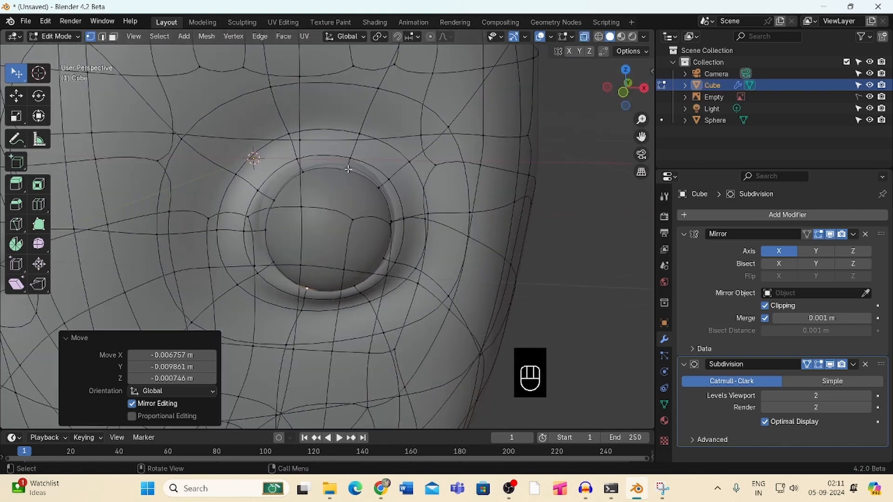
{"action": "left_click", "coordinate": [585, 38]}
{"action": "left_click_drag", "start_coordinate": [645, 95], "coordinate": [541, 116]}
{"action": "key", "text": "g"}
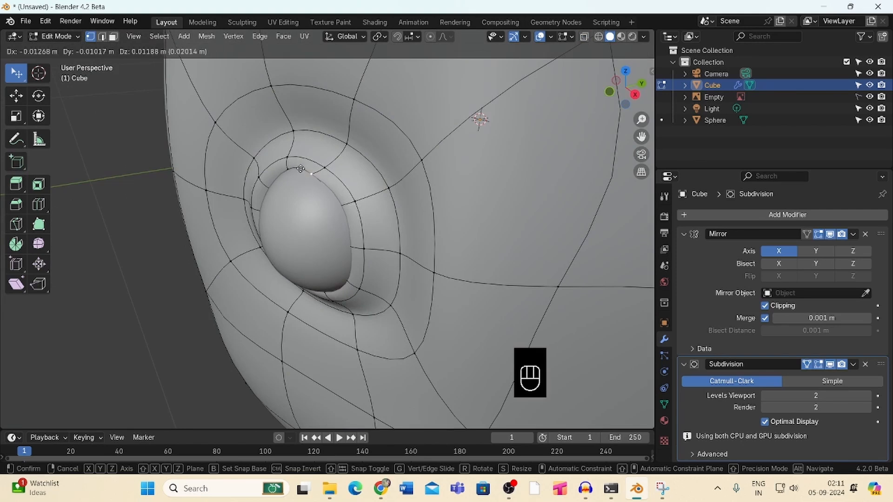
Move individual vertices along the upper part of the eye socket's inner rim so they follow the eyeball's surface
{"action": "left_click", "coordinate": [301, 171]}
{"action": "key", "text": "g"}
{"action": "left_click", "coordinate": [332, 193]}
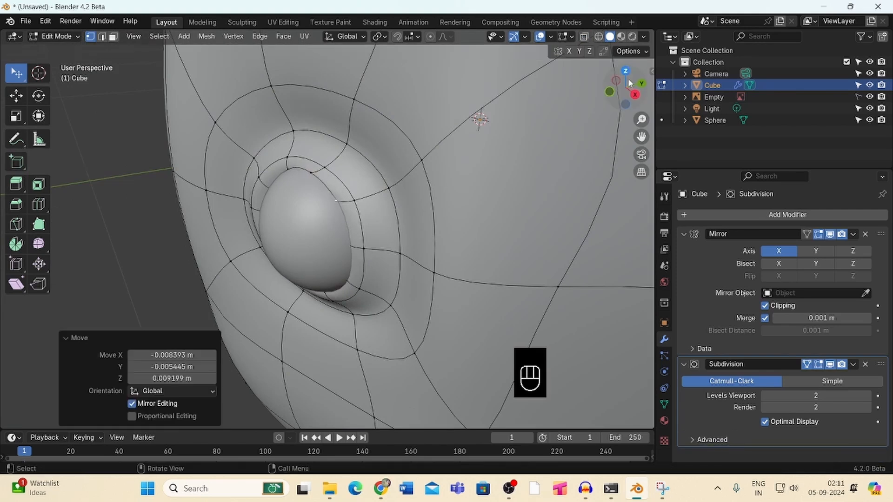
{"action": "left_click_drag", "start_coordinate": [629, 83], "coordinate": [586, 93]}
{"action": "key", "text": "g"}
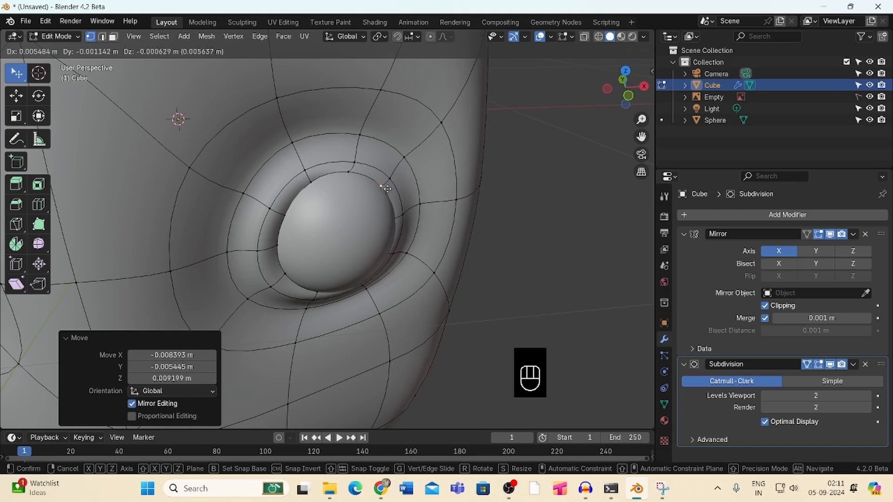
{"action": "left_click", "coordinate": [385, 188]}
{"action": "left_click", "coordinate": [310, 181]}
{"action": "key", "text": "g"}
{"action": "left_click", "coordinate": [311, 181]}
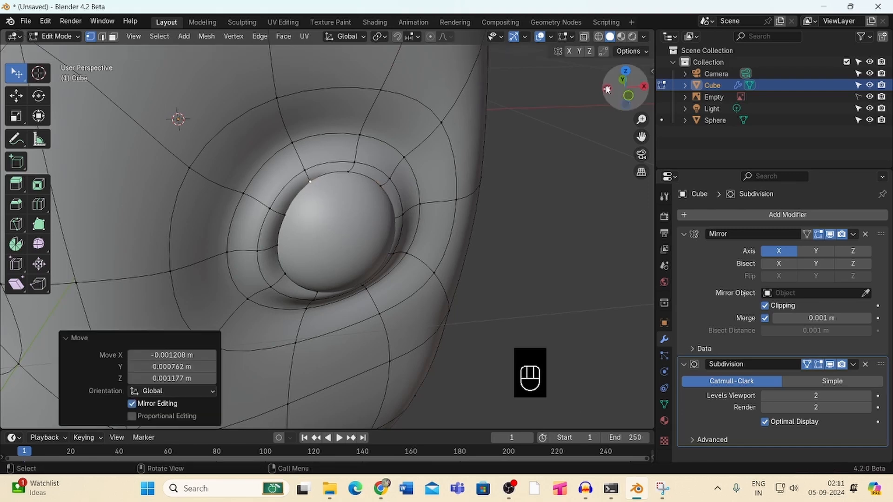
Adjust the inner rim's top vertex and its upper nose-side vertex to sit against the eyeball, checking from below
{"action": "left_click_drag", "start_coordinate": [607, 89], "coordinate": [584, 90]}
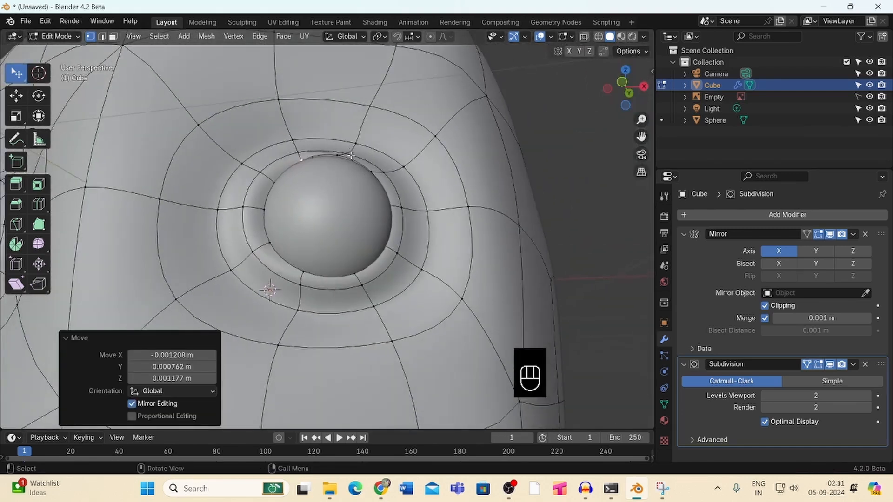
{"action": "left_click", "coordinate": [339, 155]}
{"action": "key", "text": "g"}
{"action": "left_click", "coordinate": [340, 161]}
{"action": "left_click", "coordinate": [279, 182]}
{"action": "key", "text": "g"}
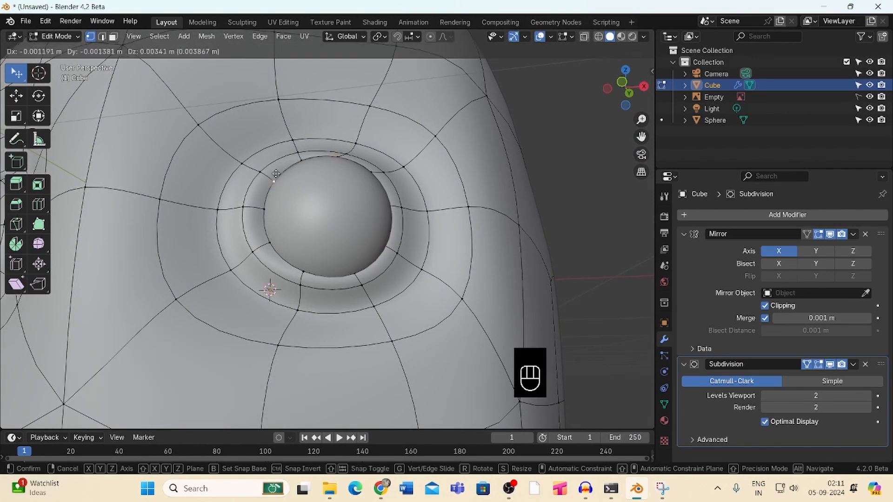
{"action": "left_click", "coordinate": [277, 174]}
Reposition the eye socket's inner rim vertices on the nose side so they line up with the eyeball's outline
{"action": "left_click_drag", "start_coordinate": [607, 88], "coordinate": [626, 121]}
{"action": "key", "text": "g"}
{"action": "left_click", "coordinate": [285, 164]}
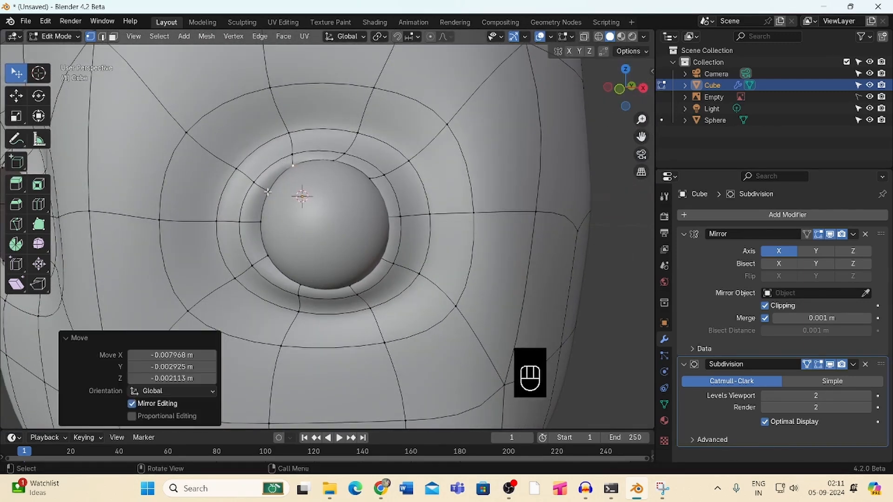
{"action": "key", "text": "g"}
{"action": "left_click", "coordinate": [258, 221]}
{"action": "key", "text": "g"}
{"action": "left_click", "coordinate": [266, 190]}
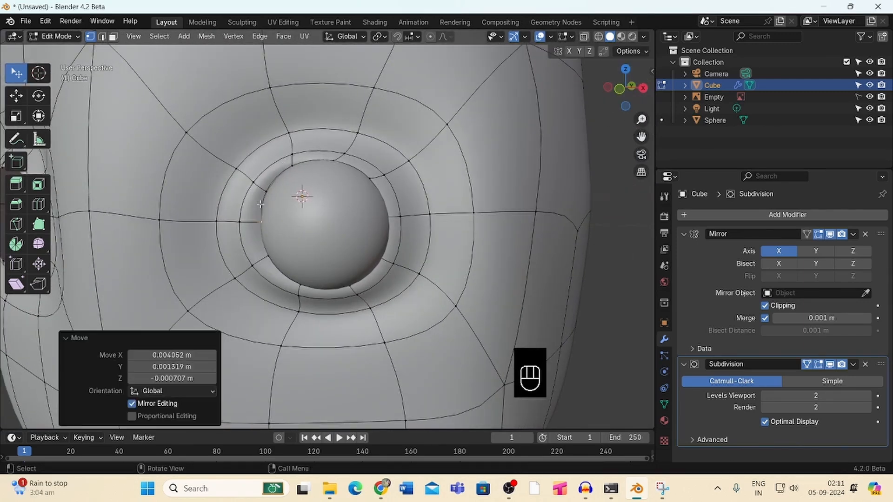
{"action": "key", "text": "g"}
{"action": "left_click", "coordinate": [292, 169]}
Move the inner rim vertices at the top and outer side of the eye socket closer to the eyeball
{"action": "left_click_drag", "start_coordinate": [292, 168], "coordinate": [294, 168]}
{"action": "left_click_drag", "start_coordinate": [347, 161], "coordinate": [353, 162]}
{"action": "mouse_move", "coordinate": [399, 216]}
{"action": "left_mouse_down"}
{"action": "mouse_move", "coordinate": [404, 212]}
{"action": "mouse_move", "coordinate": [398, 215]}
{"action": "left_mouse_up"}
{"action": "left_click", "coordinate": [390, 216]}
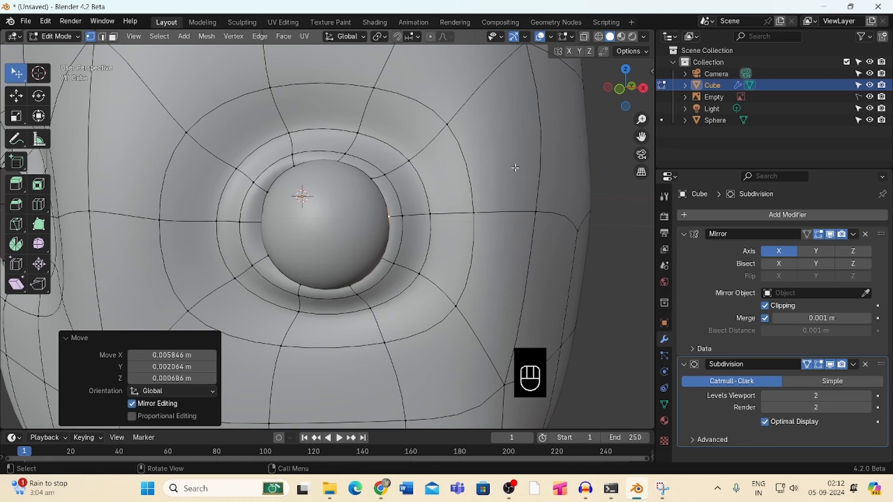
Select the entire inner rim edge loop of the eye socket and scale it to about 1.035
{"action": "left_click_drag", "start_coordinate": [643, 118], "coordinate": [565, 240]}
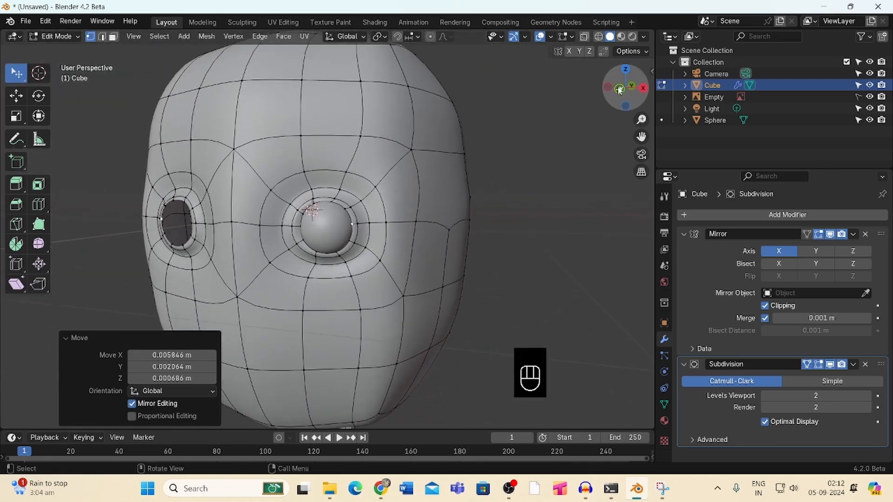
{"action": "left_click_drag", "start_coordinate": [620, 90], "coordinate": [616, 111]}
{"action": "scroll", "coordinate": [353, 225], "scroll_direction": "up", "scroll_amount": 4}
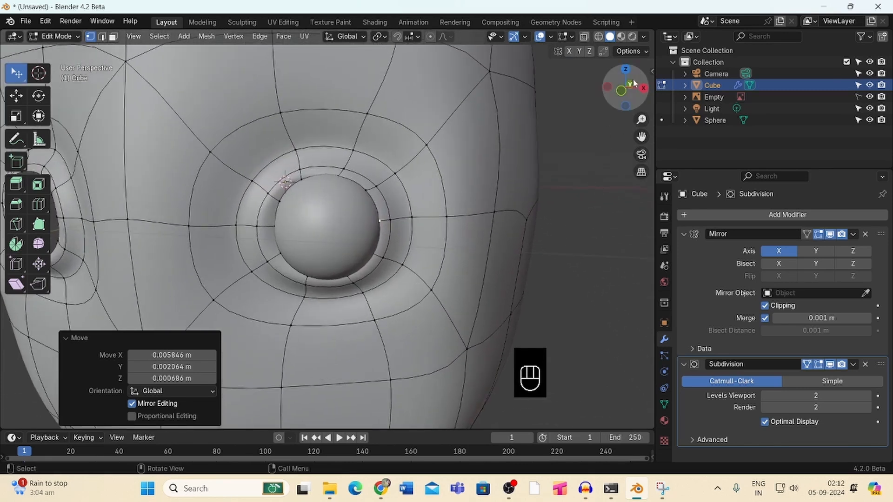
{"action": "left_click", "coordinate": [354, 277], "text": "alt"}
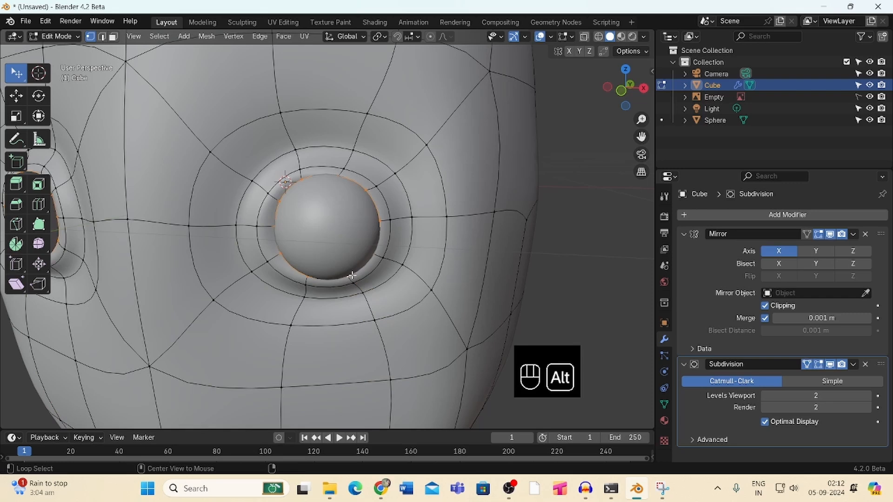
{"action": "mouse_move", "coordinate": [628, 101]}
{"action": "left_mouse_down"}
{"action": "mouse_move", "coordinate": [556, 115]}
{"action": "mouse_move", "coordinate": [627, 97]}
{"action": "left_mouse_up"}
{"action": "key", "text": "s"}
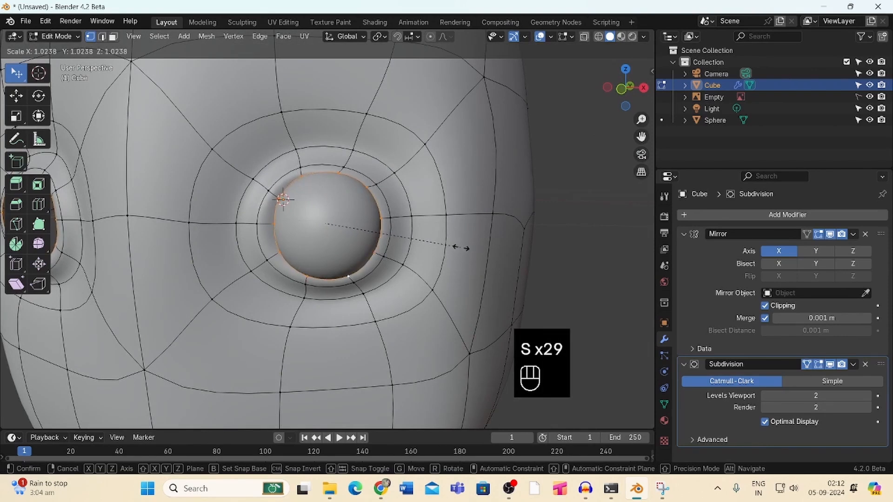
{"action": "left_click", "coordinate": [463, 245]}
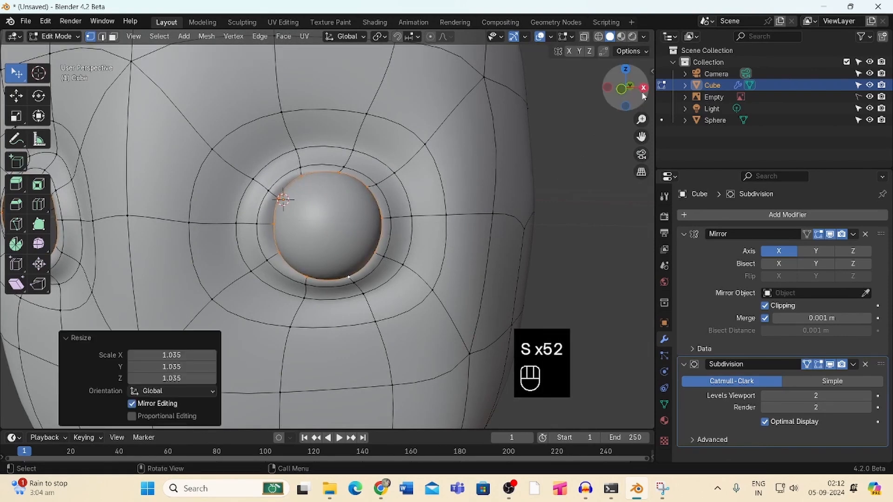
Scale the eye rim loop to about 0.983 and shift it about 0.0009 m along the Y axis
{"action": "left_click_drag", "start_coordinate": [644, 95], "coordinate": [494, 190]}
{"action": "key", "text": "s"}
{"action": "left_click", "coordinate": [465, 207]}
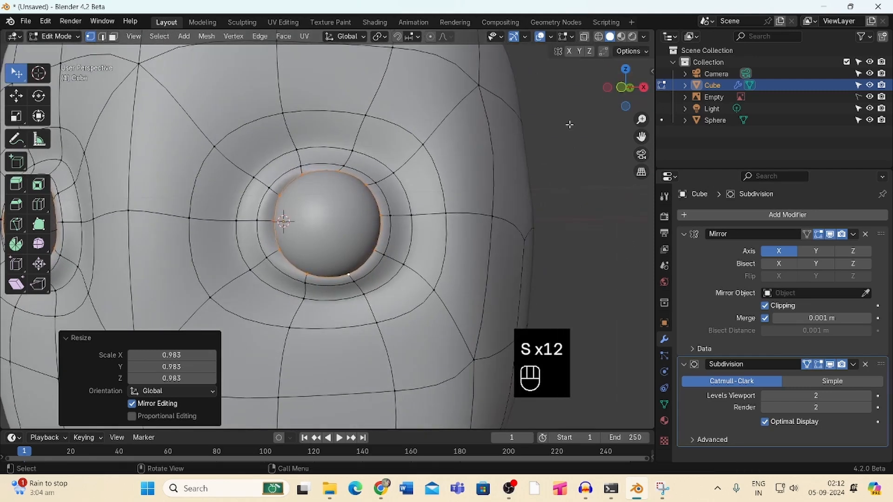
{"action": "middle_click_drag", "start_coordinate": [569, 125], "coordinate": [359, 208]}
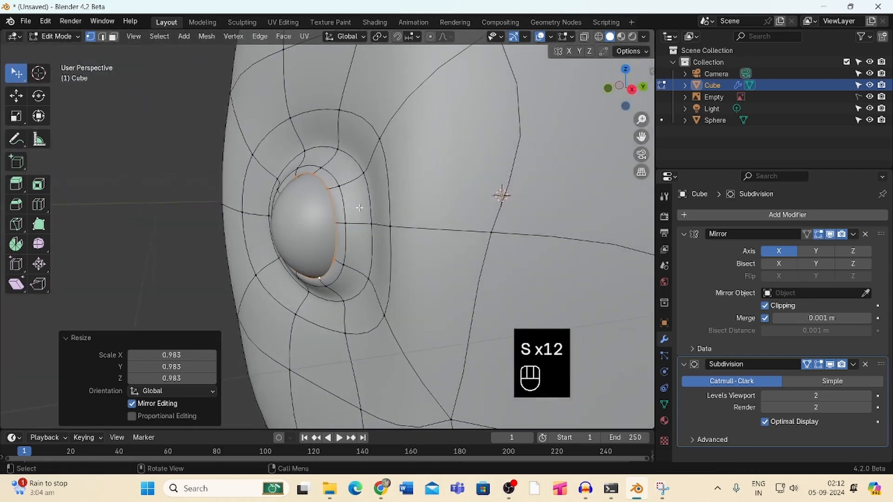
{"action": "left_click", "coordinate": [17, 103]}
{"action": "left_click_drag", "start_coordinate": [348, 223], "coordinate": [354, 221]}
{"action": "left_click_drag", "start_coordinate": [622, 85], "coordinate": [704, 77]}
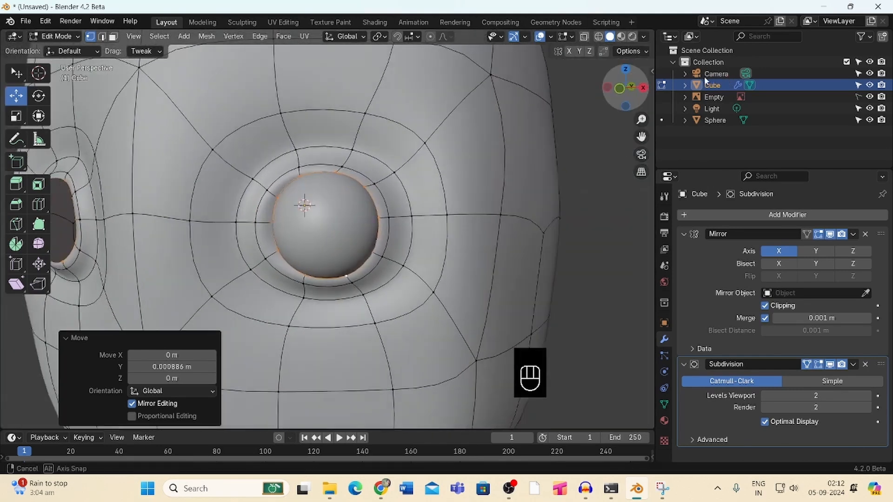
Switch to Object Mode and add a Mirror modifier to the eyeball sphere
{"action": "left_click_drag", "start_coordinate": [644, 120], "coordinate": [518, 325]}
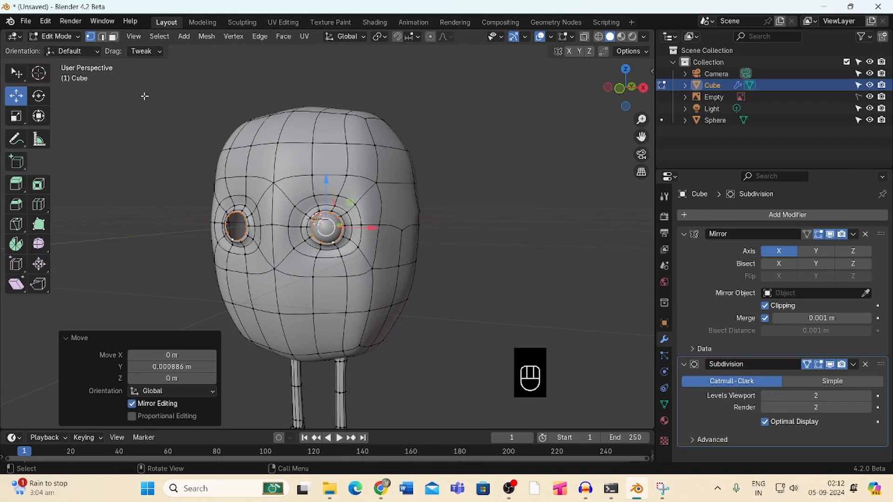
{"action": "left_click", "coordinate": [56, 36]}
{"action": "left_click", "coordinate": [65, 51]}
{"action": "left_click", "coordinate": [465, 98]}
{"action": "left_click_drag", "start_coordinate": [626, 88], "coordinate": [662, 76]}
{"action": "left_click", "coordinate": [331, 233]}
{"action": "left_click", "coordinate": [739, 215]}
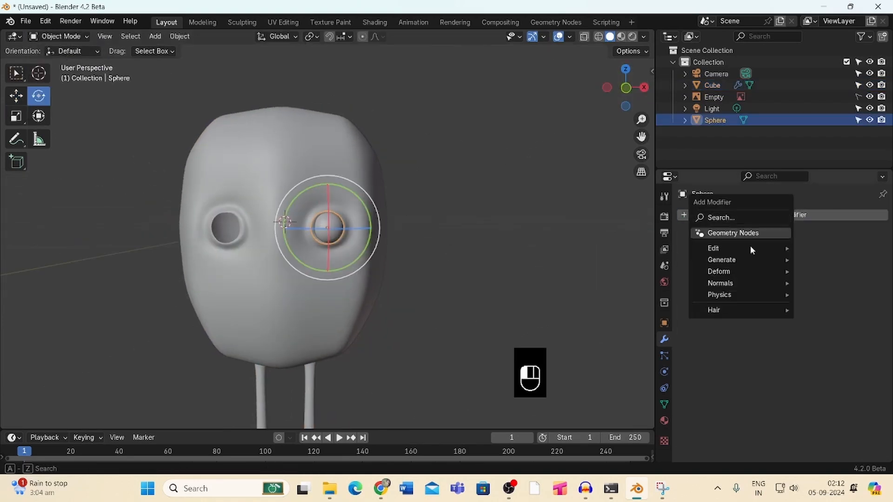
{"action": "left_click", "coordinate": [739, 216]}
{"action": "type", "text": "mi"}
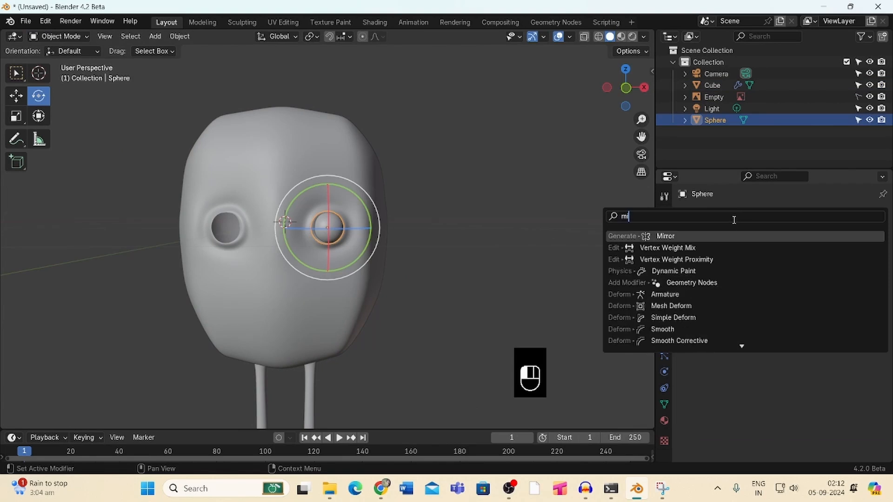
{"action": "type", "text": "rr"}
{"action": "left_click", "coordinate": [721, 236]}
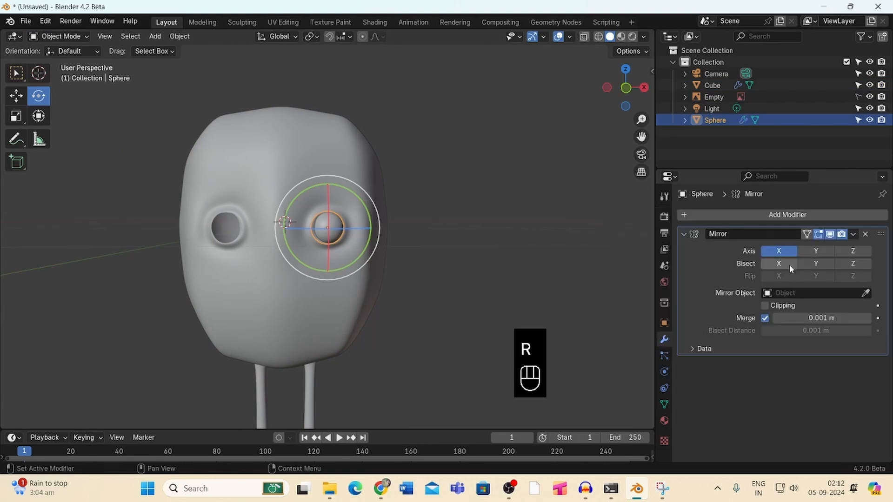
Set the body Cube as the eyeball's mirror object and check both eyes from the front view
{"action": "left_click", "coordinate": [864, 293]}
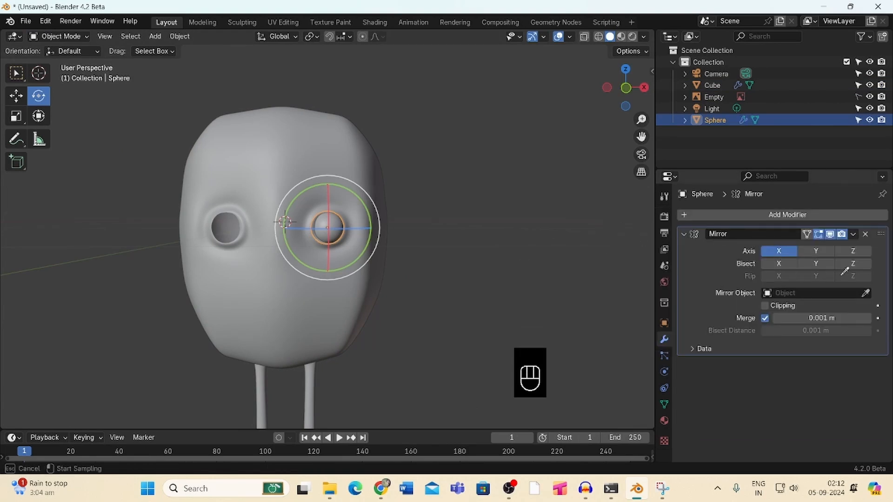
{"action": "left_click", "coordinate": [312, 158]}
{"action": "scroll", "coordinate": [568, 269], "scroll_direction": "down", "scroll_amount": 5}
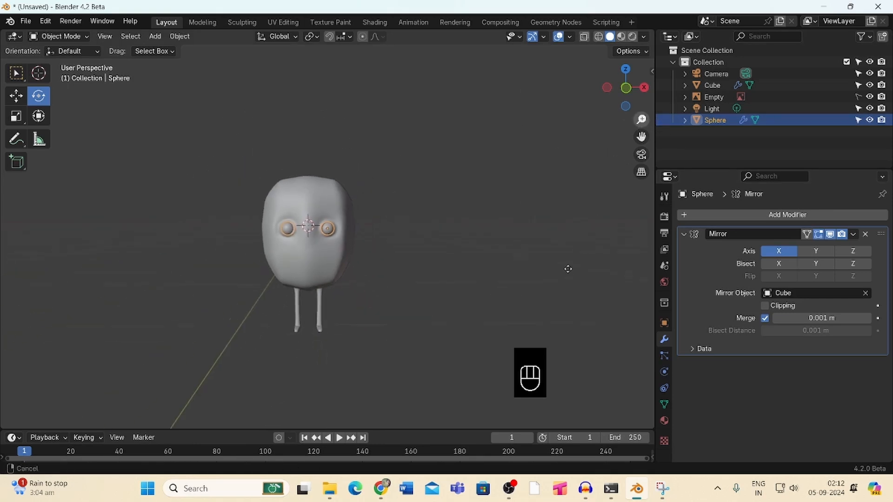
{"action": "middle_click_drag", "start_coordinate": [568, 269], "coordinate": [578, 233]}
{"action": "key", "text": "KP_1"}
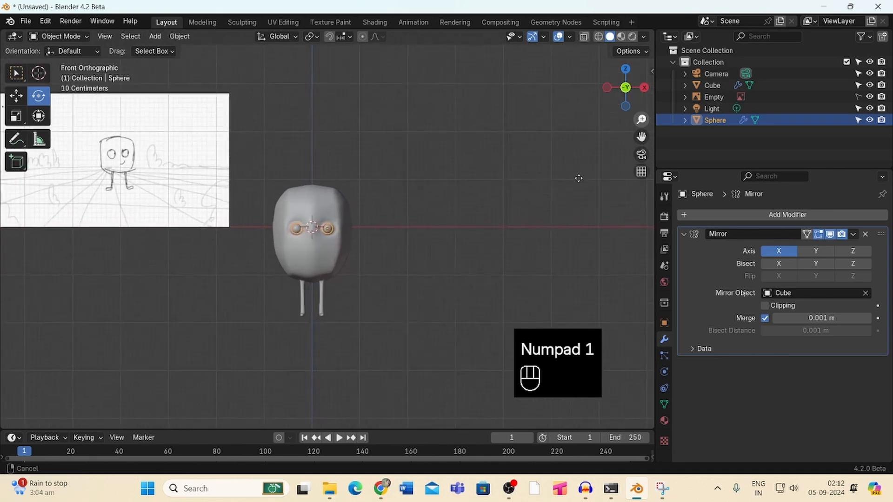
{"action": "scroll", "coordinate": [572, 201], "scroll_direction": "up", "scroll_amount": 3}
{"action": "scroll", "coordinate": [574, 137], "scroll_direction": "up", "scroll_amount": 2}
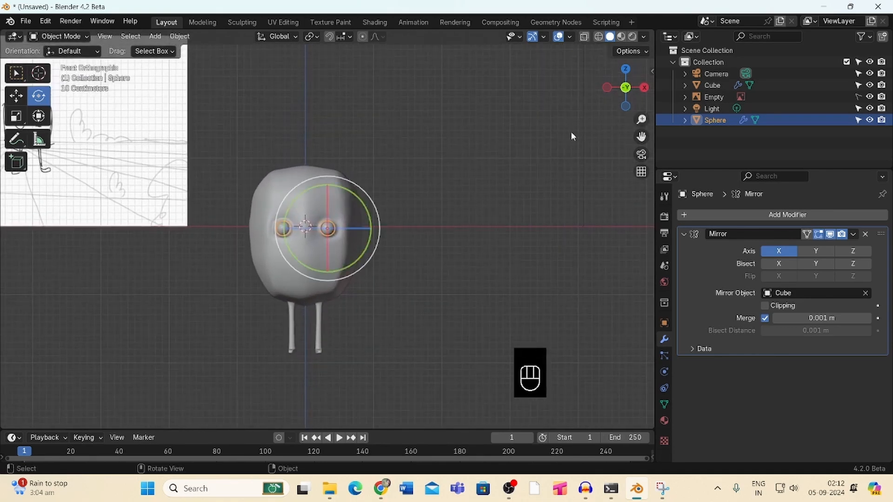
Enter Edit Mode on the body mesh and turn off the Subdivision modifier's viewport display for working on the legs
{"action": "left_click", "coordinate": [330, 295]}
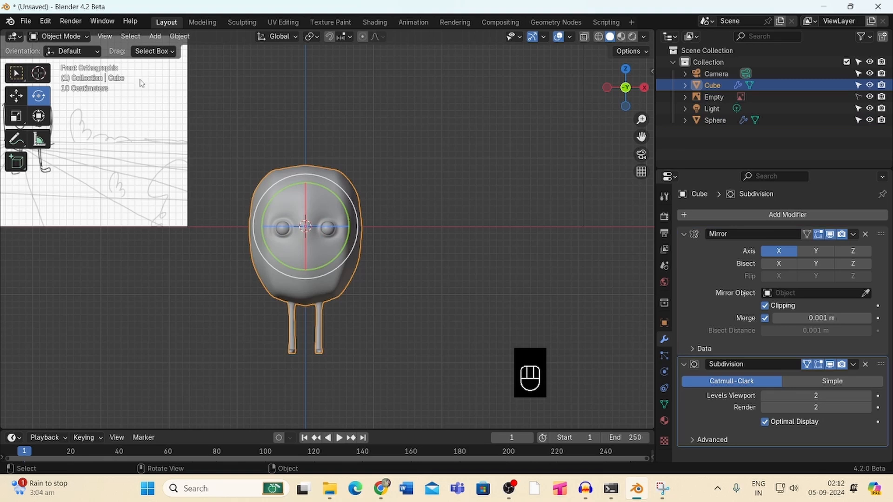
{"action": "left_click", "coordinate": [80, 37]}
{"action": "left_click", "coordinate": [71, 61]}
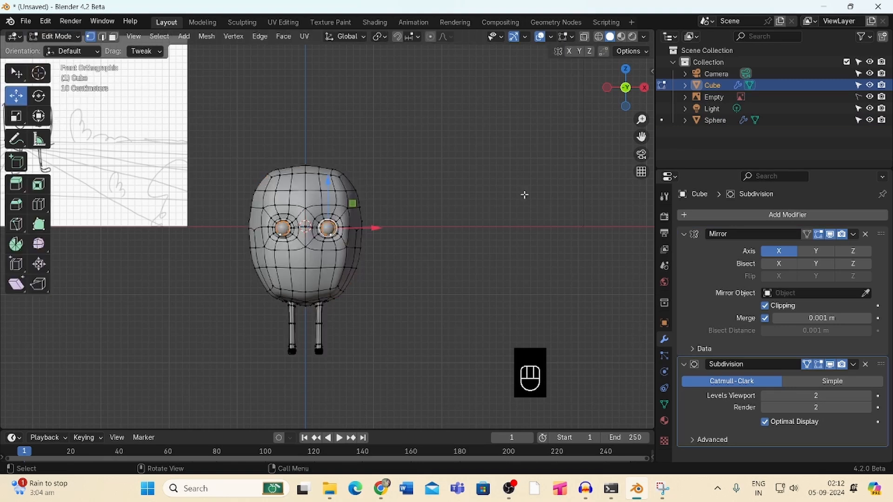
{"action": "middle_click_drag", "start_coordinate": [646, 102], "coordinate": [454, 246]}
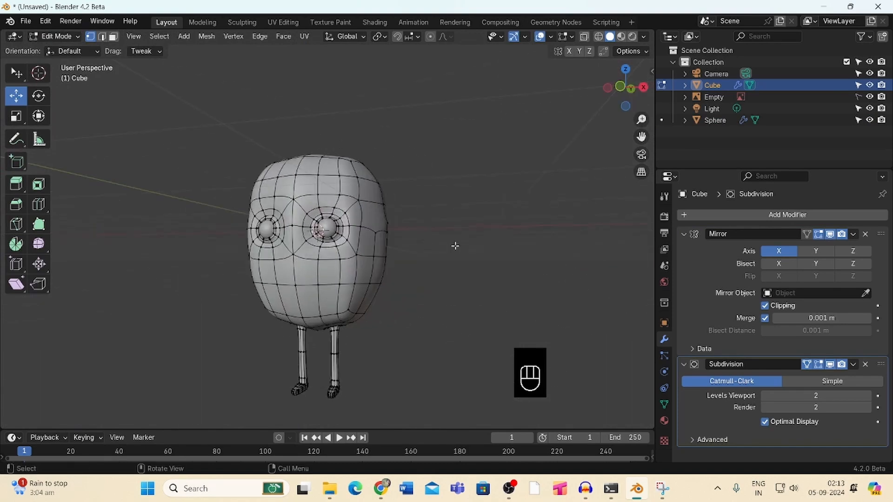
{"action": "key", "text": "KP_Decimal"}
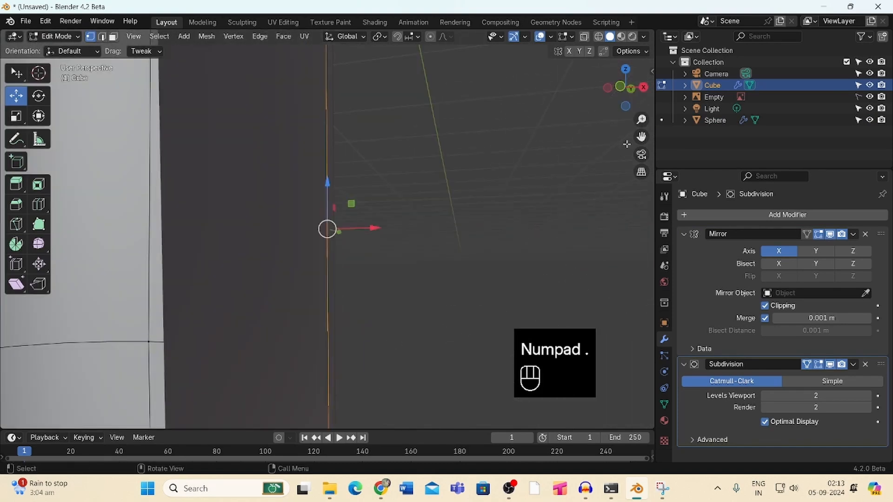
{"action": "left_click_drag", "start_coordinate": [641, 120], "coordinate": [565, 304]}
{"action": "left_click_drag", "start_coordinate": [638, 95], "coordinate": [524, 349]}
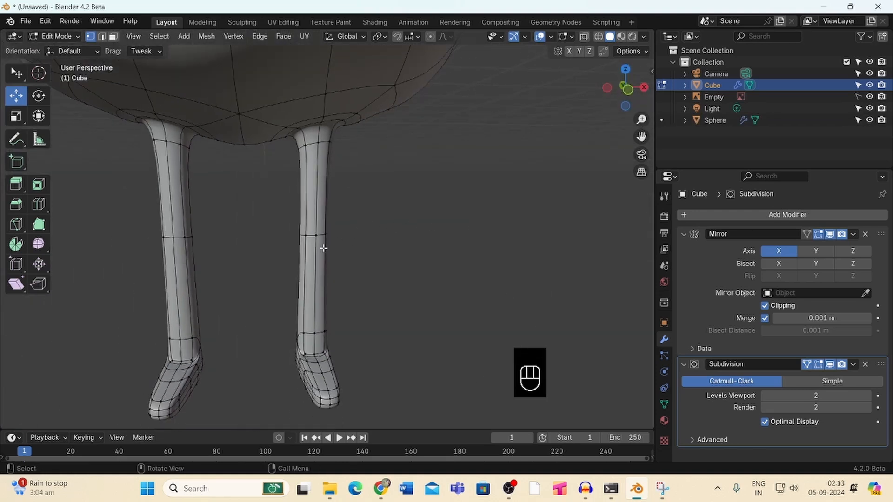
{"action": "left_click", "coordinate": [830, 365]}
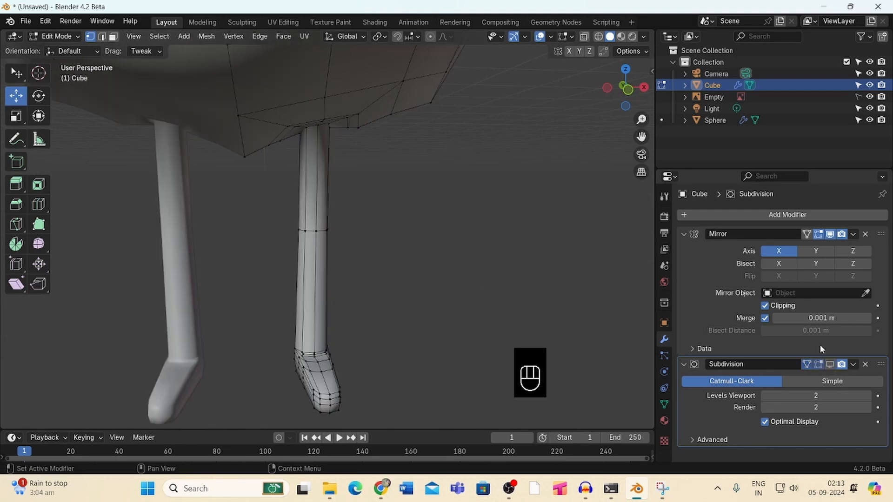
Add one loop cut just below and one just above the leg's knee edge loop, with slide factors of about 0.835 and -0.817
{"action": "key", "text": "ctrl+r"}
{"action": "left_click", "coordinate": [307, 239]}
{"action": "left_click", "coordinate": [315, 191]}
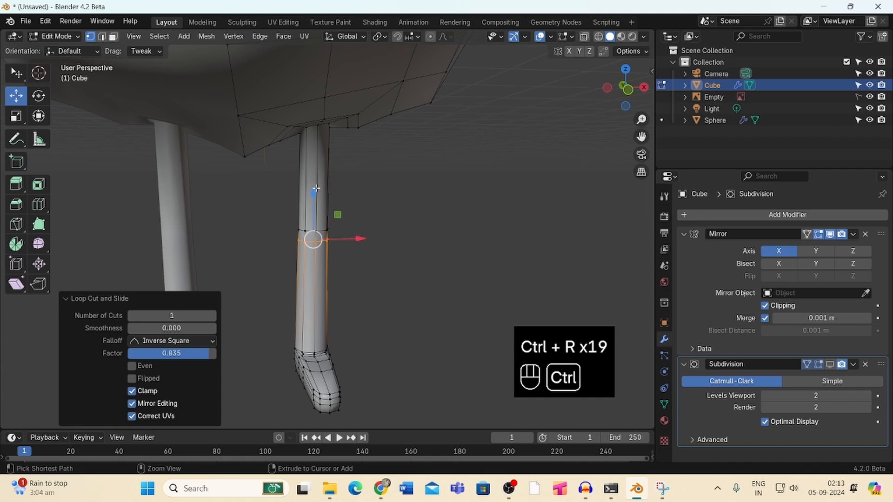
{"action": "key", "text": "ctrl+r"}
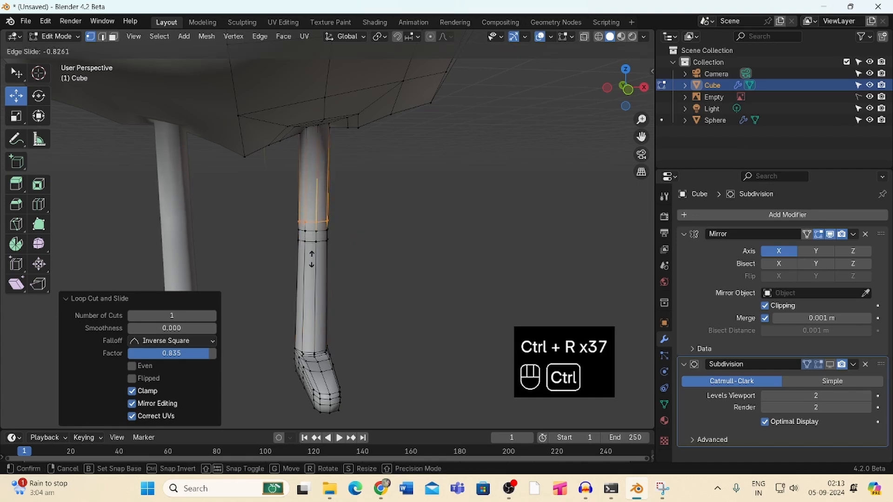
{"action": "left_click", "coordinate": [311, 259]}
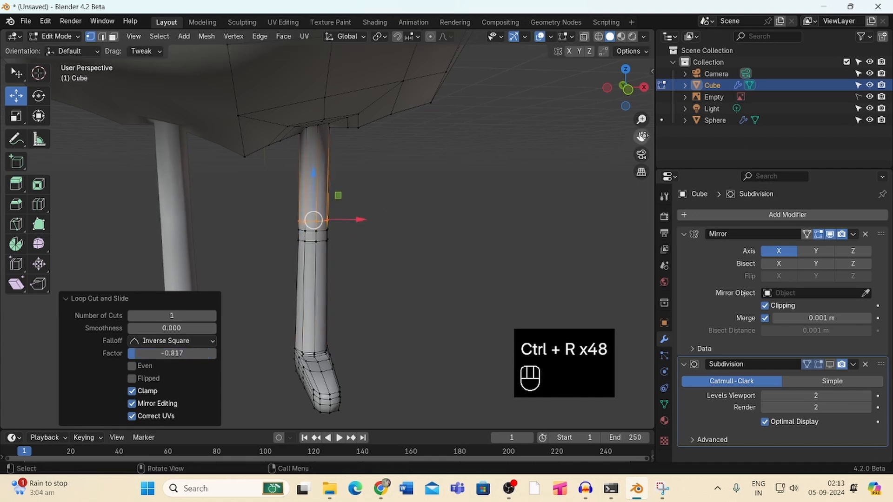
Select the two face rings around the knee and fatten them outward by about 0.0065 m with Shrink/Fatten
{"action": "left_click_drag", "start_coordinate": [641, 120], "coordinate": [641, 60]}
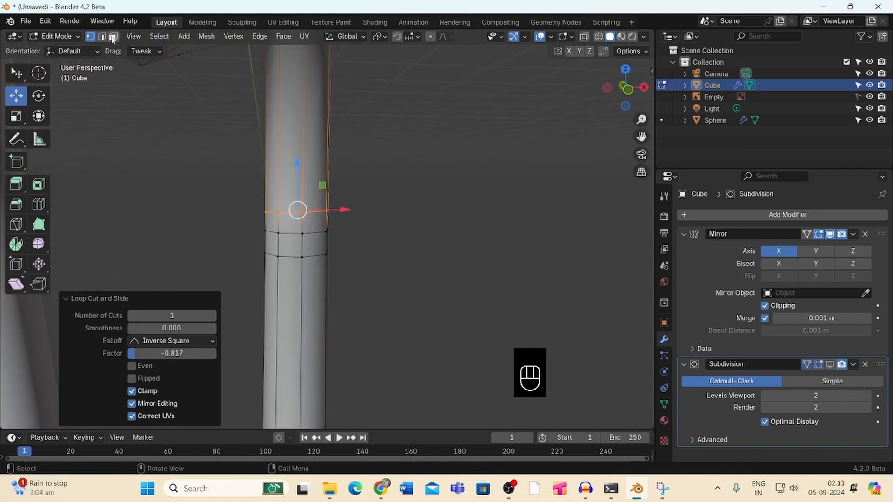
{"action": "left_click", "coordinate": [113, 37]}
{"action": "left_click", "coordinate": [318, 221], "text": "alt"}
{"action": "left_click", "coordinate": [321, 244], "text": "alt+shift"}
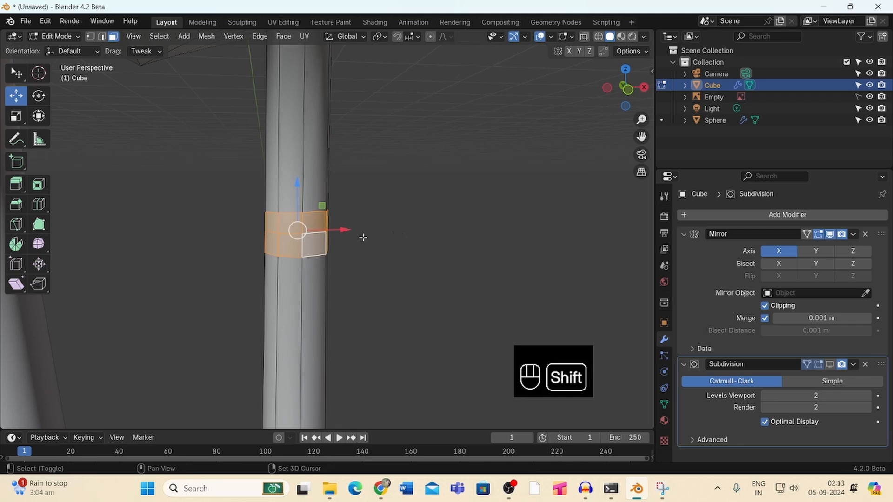
{"action": "key", "text": "alt+s"}
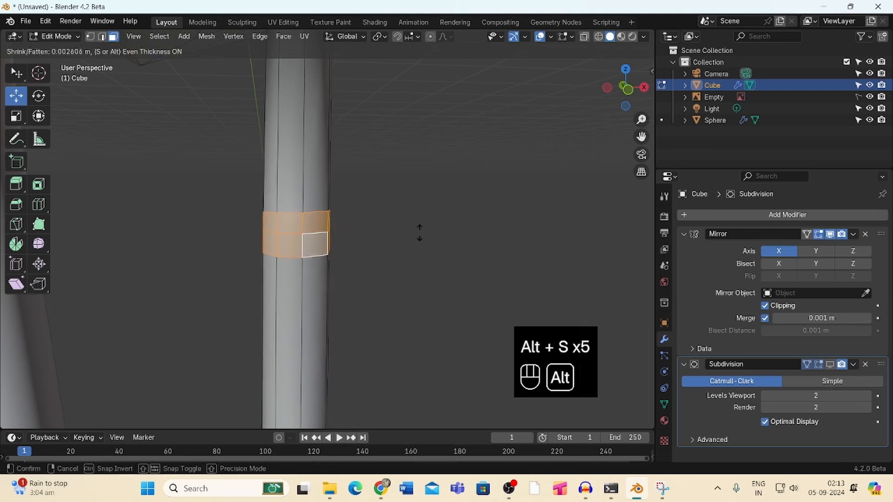
{"action": "left_click", "coordinate": [415, 230]}
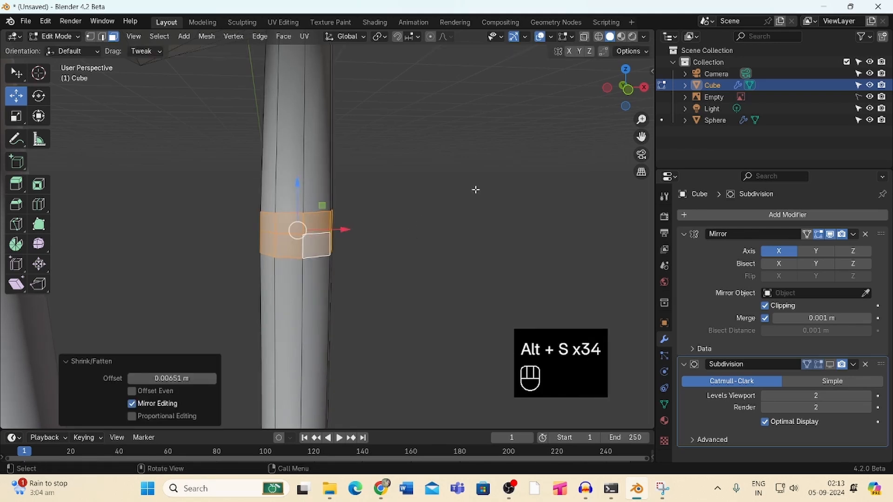
{"action": "mouse_move", "coordinate": [626, 89]}
{"action": "left_mouse_down"}
{"action": "mouse_move", "coordinate": [520, 89]}
{"action": "mouse_move", "coordinate": [582, 76]}
{"action": "mouse_move", "coordinate": [502, 91]}
{"action": "mouse_move", "coordinate": [616, 83]}
{"action": "left_mouse_up"}
{"action": "key", "text": "e"}
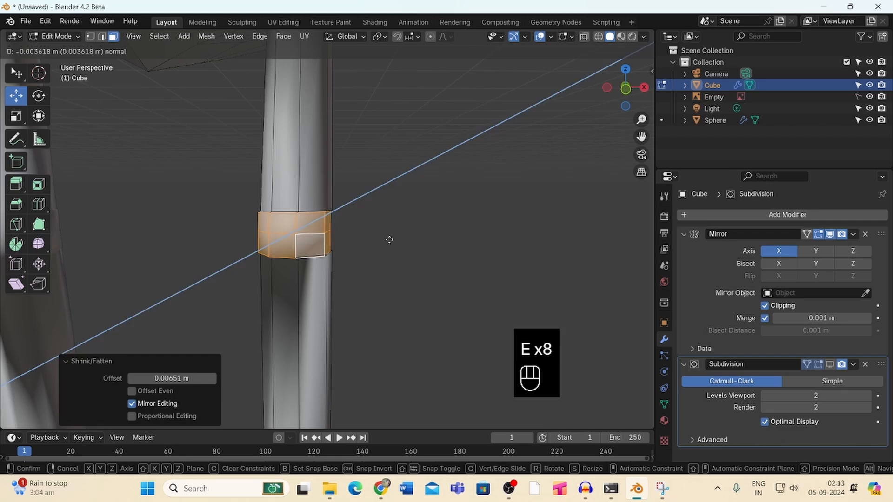
{"action": "left_click", "coordinate": [390, 240]}
{"action": "key", "text": "ctrl+z"}
Inset the knee's face band with Boundary on and a thickness of about 0.0046 m
{"action": "key", "text": "i"}
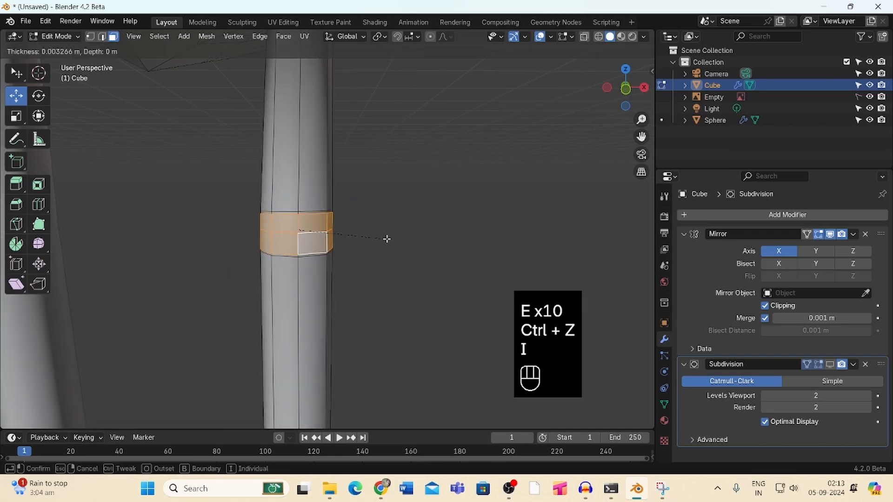
{"action": "key", "text": "i"}
{"action": "key", "text": "i"}
{"action": "key", "text": "i"}
{"action": "key", "text": "i"}
{"action": "key", "text": "i"}
{"action": "key", "text": "i"}
{"action": "key", "text": "i"}
{"action": "key", "text": "i"}
{"action": "key", "text": "i"}
{"action": "key", "text": "i"}
{"action": "key", "text": "i"}
{"action": "key", "text": "i"}
{"action": "key", "text": "i"}
{"action": "key", "text": "i"}
{"action": "key", "text": "i"}
{"action": "key", "text": "i"}
{"action": "key", "text": "b"}
{"action": "key", "text": "b"}
{"action": "key", "text": "b"}
{"action": "key", "text": "b"}
{"action": "key", "text": "b"}
{"action": "left_click", "coordinate": [386, 239]}
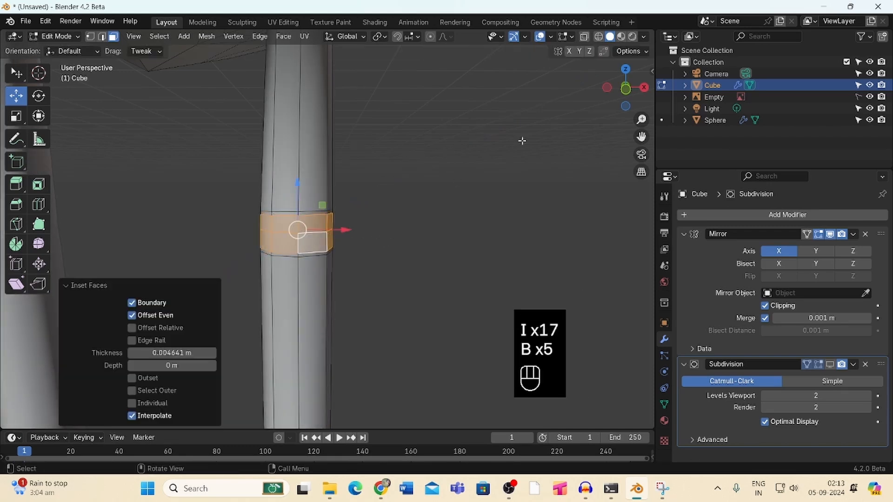
Rip the middle edge at the back of the knee and move the split edge down about 0.0103 m
{"action": "left_click_drag", "start_coordinate": [619, 88], "coordinate": [353, 93]}
{"action": "left_click", "coordinate": [347, 244]}
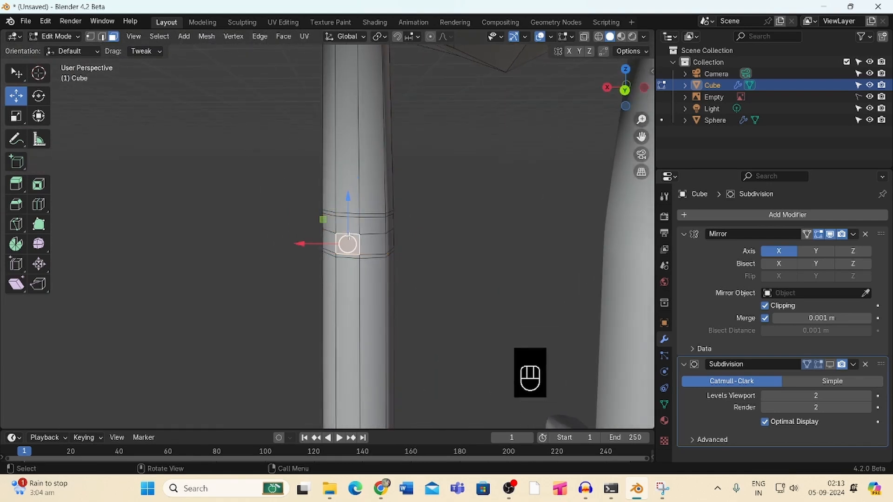
{"action": "left_click", "coordinate": [72, 51]}
{"action": "left_click", "coordinate": [90, 36]}
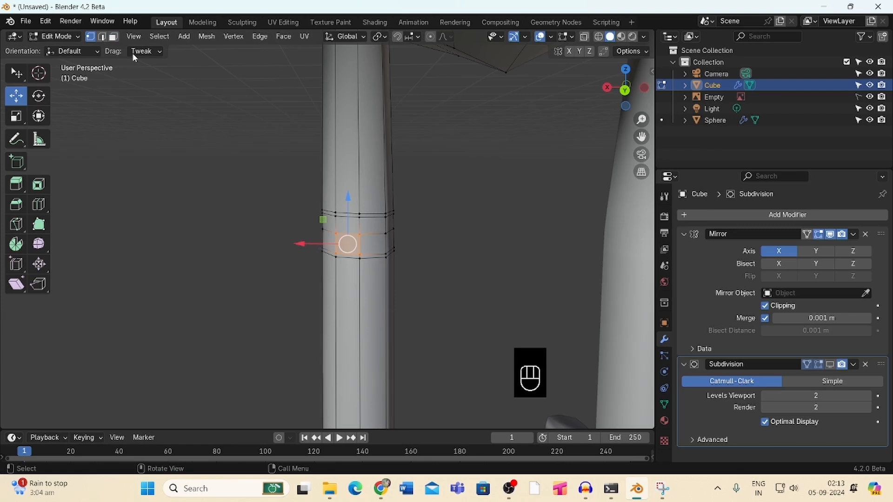
{"action": "left_click", "coordinate": [336, 233]}
{"action": "left_click", "coordinate": [384, 235], "text": "shift"}
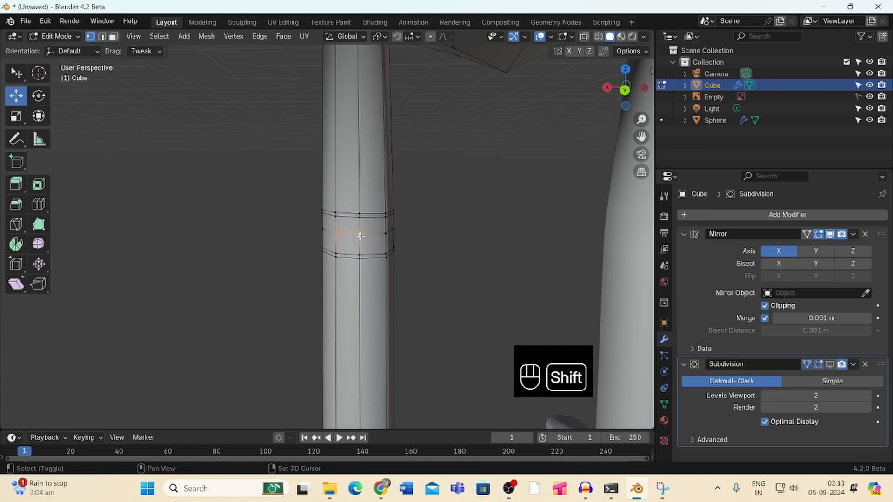
{"action": "key", "text": "v"}
{"action": "left_click", "coordinate": [387, 237]}
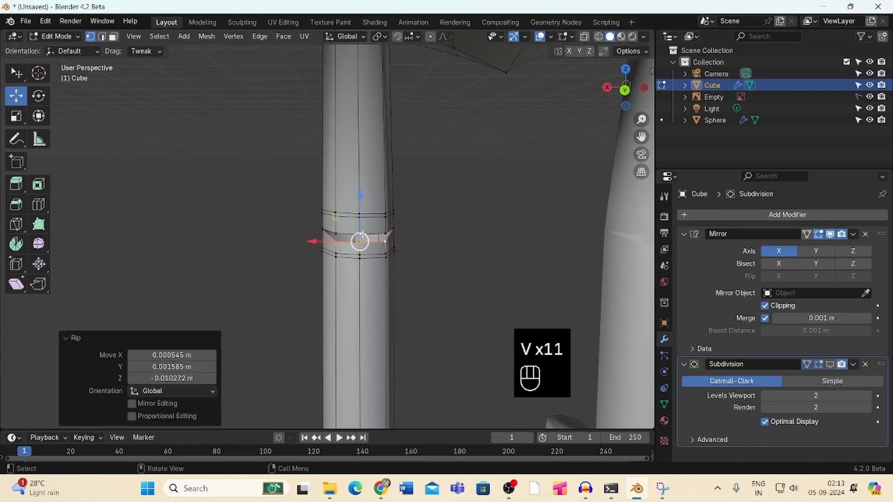
Fill the ripped gap at the back of the knee with two faces
{"action": "left_click", "coordinate": [360, 236]}
{"action": "left_click", "coordinate": [334, 240], "text": "shift"}
{"action": "key", "text": "f"}
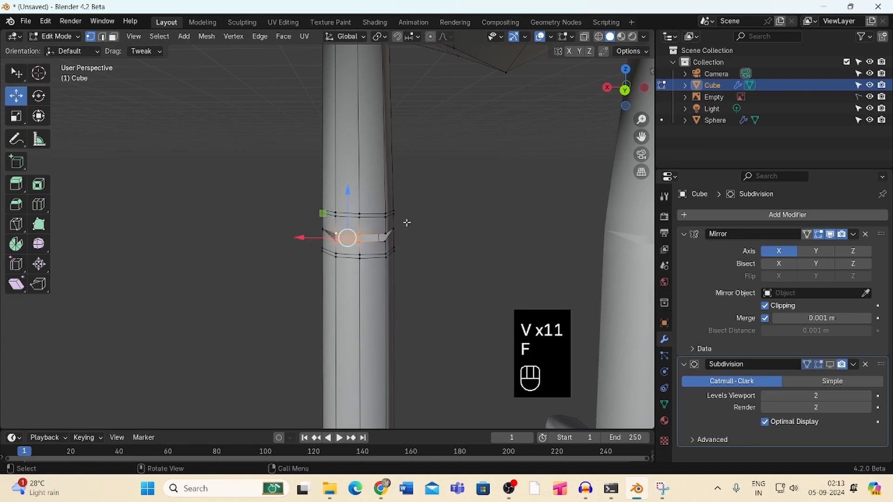
{"action": "left_click", "coordinate": [386, 233]}
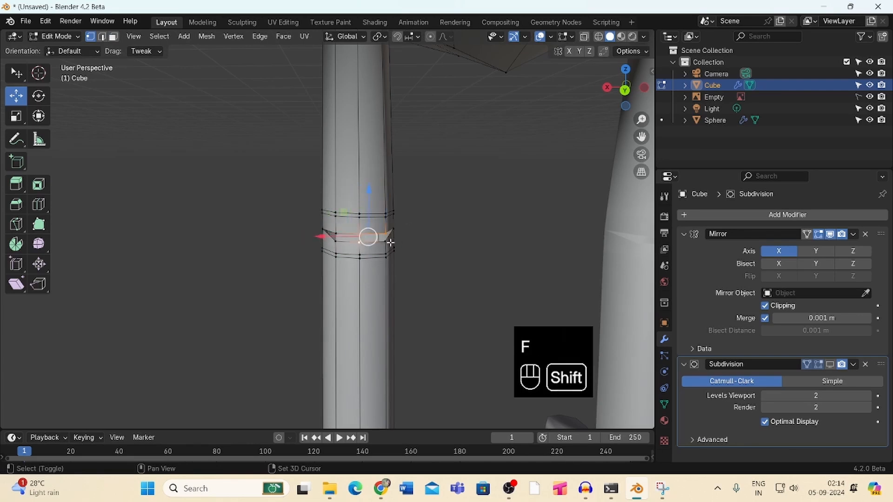
{"action": "key", "text": "f"}
Add a centred horizontal loop cut through the new faces behind the knee and scale it down slightly
{"action": "scroll", "coordinate": [410, 235], "scroll_direction": "up", "scroll_amount": 3}
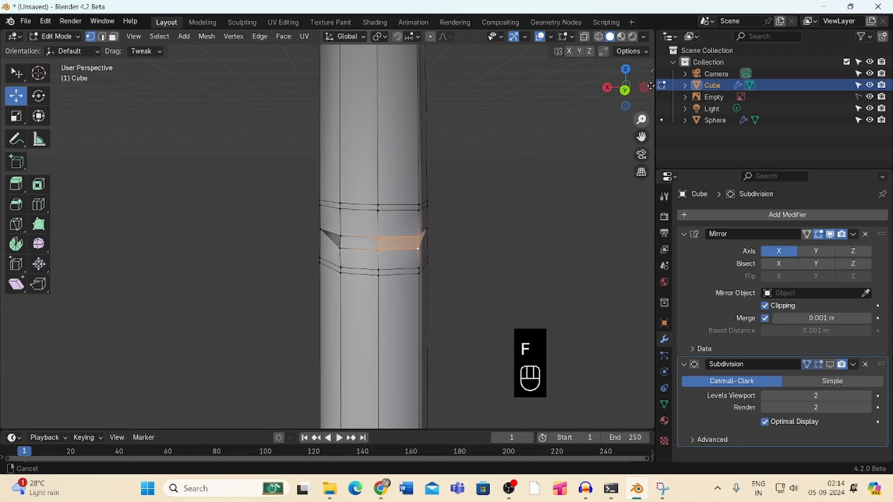
{"action": "key", "text": "ctrl+r"}
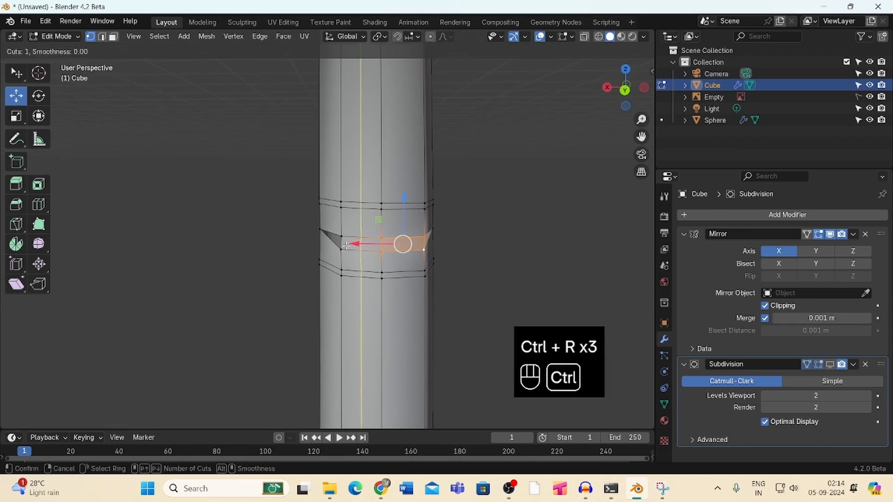
{"action": "left_click", "coordinate": [344, 243]}
{"action": "key", "text": "s"}
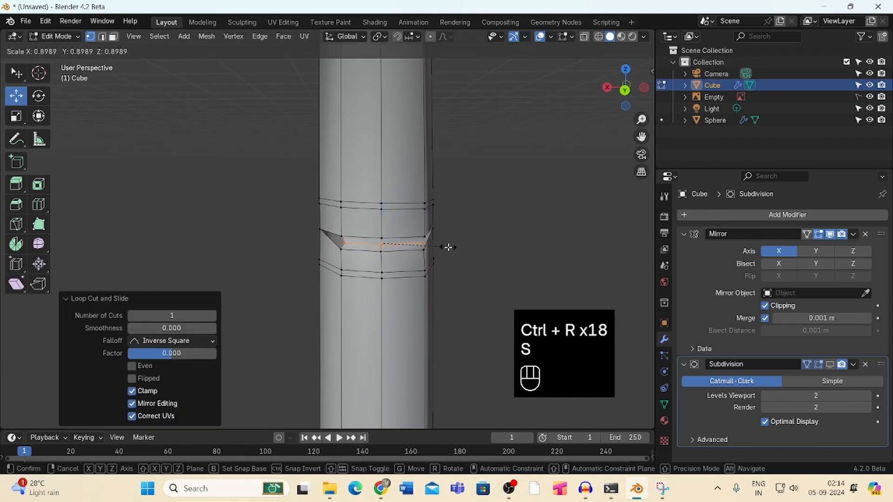
{"action": "left_click", "coordinate": [446, 246]}
Fill the triangular gap on one side of the knee crease with a face
{"action": "middle_click_drag", "start_coordinate": [447, 247], "coordinate": [464, 159]}
{"action": "left_click", "coordinate": [339, 246]}
{"action": "left_click", "coordinate": [342, 240], "text": "shift"}
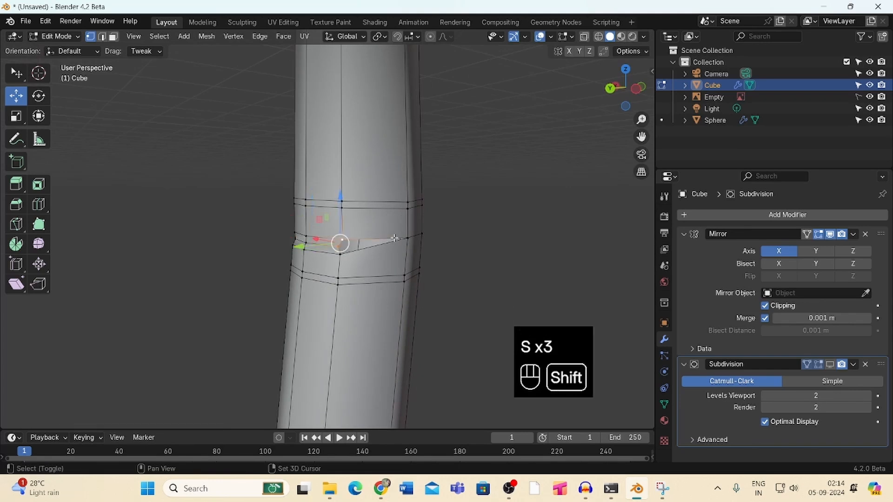
{"action": "left_click", "coordinate": [340, 254], "text": "shift"}
{"action": "key", "text": "f"}
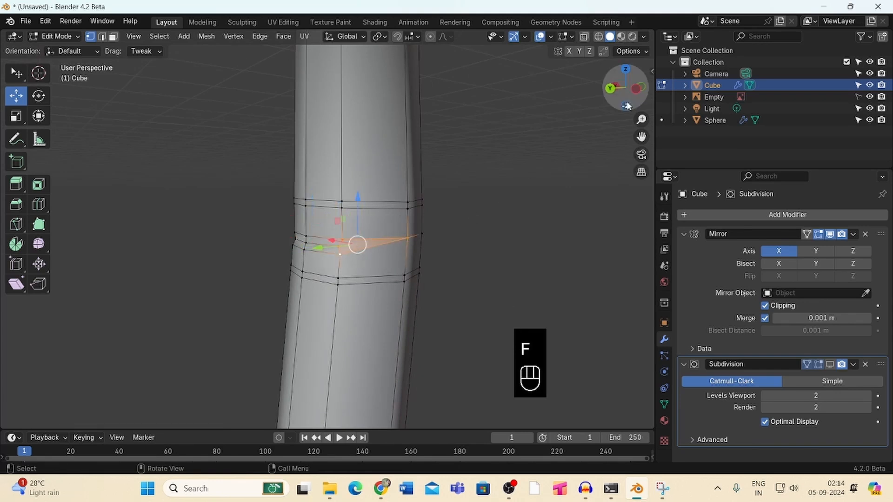
Try to fill the triangular gap on the opposite side of the knee crease with a face
{"action": "left_click_drag", "start_coordinate": [622, 93], "coordinate": [749, 104]}
{"action": "left_click", "coordinate": [374, 244]}
{"action": "left_click", "coordinate": [371, 239], "text": "shift"}
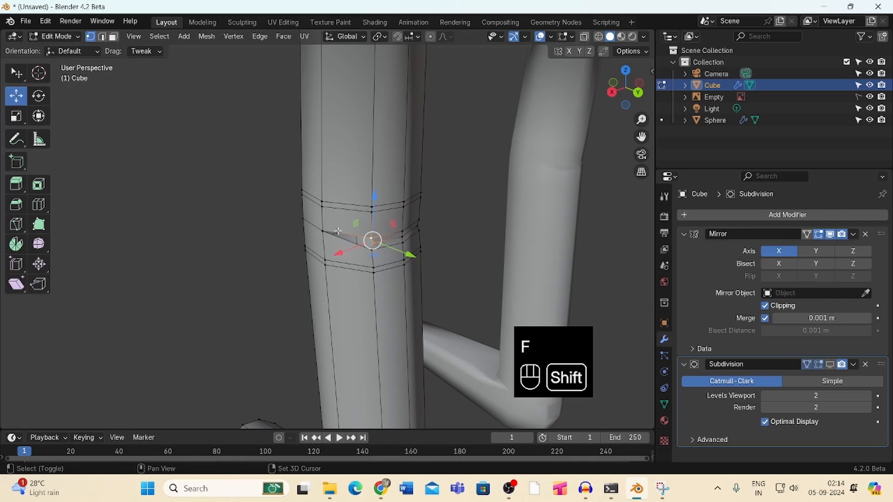
{"action": "left_click", "coordinate": [324, 231], "text": "shift"}
{"action": "key", "text": "f"}
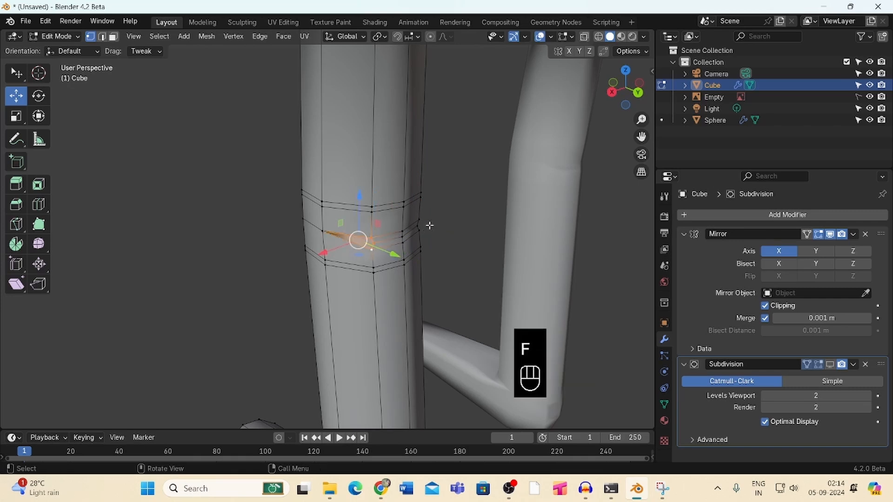
{"action": "left_click", "coordinate": [430, 221]}
{"action": "left_click", "coordinate": [480, 176]}
{"action": "mouse_move", "coordinate": [622, 95]}
{"action": "left_mouse_down"}
{"action": "mouse_move", "coordinate": [639, 104]}
{"action": "mouse_move", "coordinate": [627, 103]}
{"action": "left_mouse_up"}
{"action": "key", "text": "ctrl+z"}
{"action": "key", "text": "ctrl+z"}
{"action": "key", "text": "ctrl+z"}
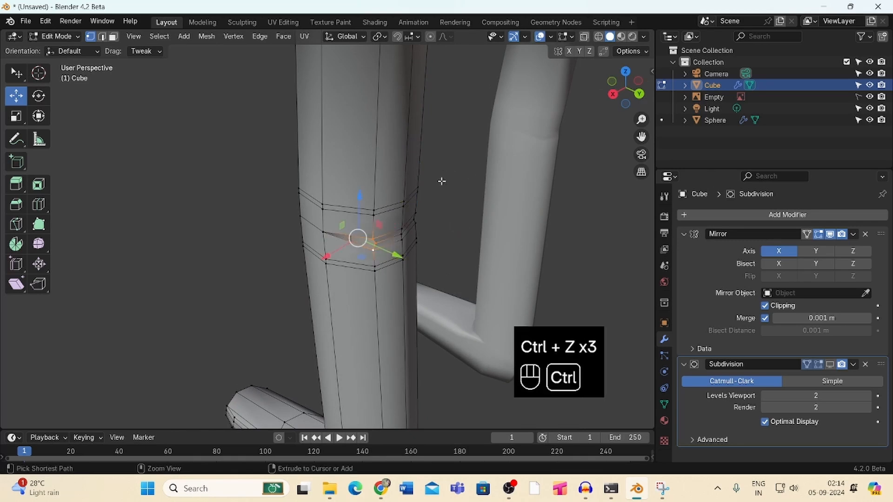
Fill the remaining side gap of the knee crease with a face from its four corner vertices
{"action": "left_click_drag", "start_coordinate": [603, 84], "coordinate": [580, 63]}
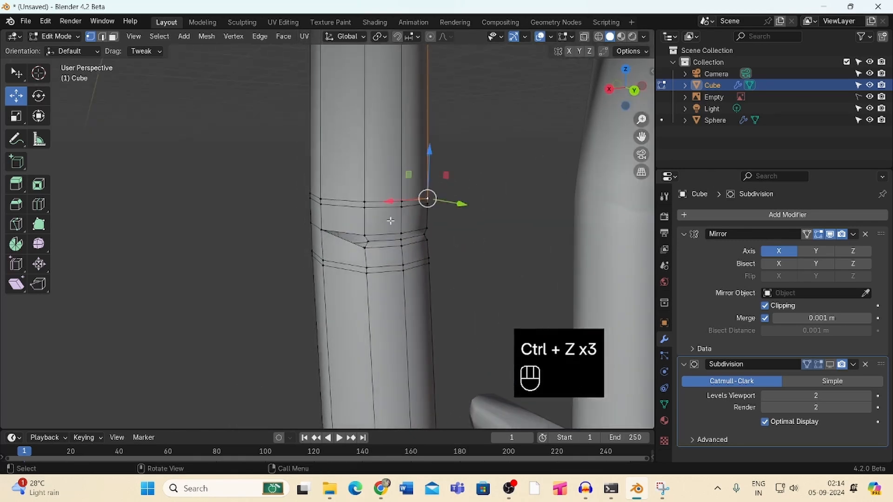
{"action": "left_click", "coordinate": [366, 235]}
{"action": "left_click", "coordinate": [324, 232], "text": "shift"}
{"action": "left_click", "coordinate": [368, 251], "text": "shift"}
{"action": "left_click", "coordinate": [370, 243], "text": "shift"}
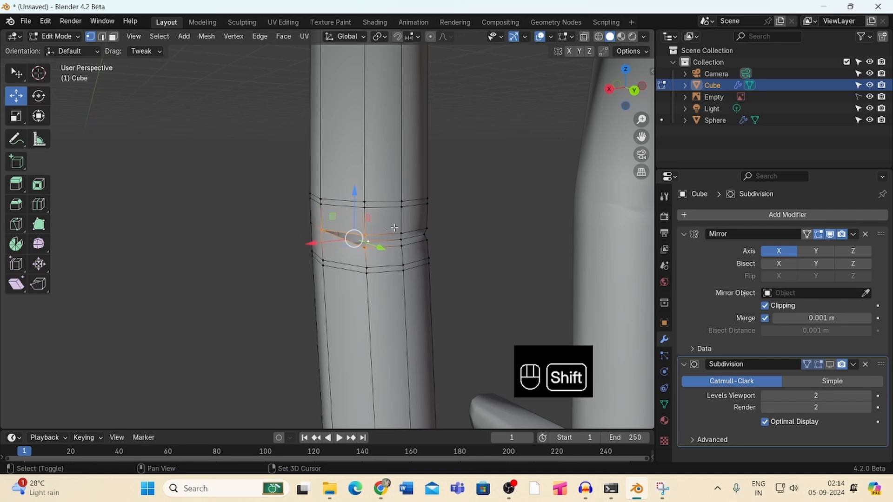
{"action": "key", "text": "f"}
{"action": "left_click", "coordinate": [472, 202]}
{"action": "left_click_drag", "start_coordinate": [633, 91], "coordinate": [443, 97]}
Focus on a vertex at the top of the body and turn on the Subdivision modifier's viewport display
{"action": "key", "text": "KP_1"}
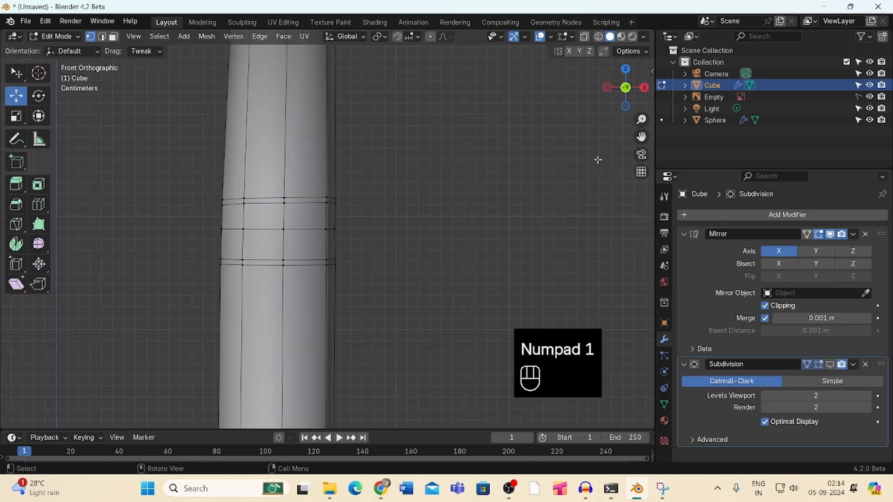
{"action": "middle_click_drag", "start_coordinate": [598, 160], "coordinate": [459, 359], "text": "ctrl"}
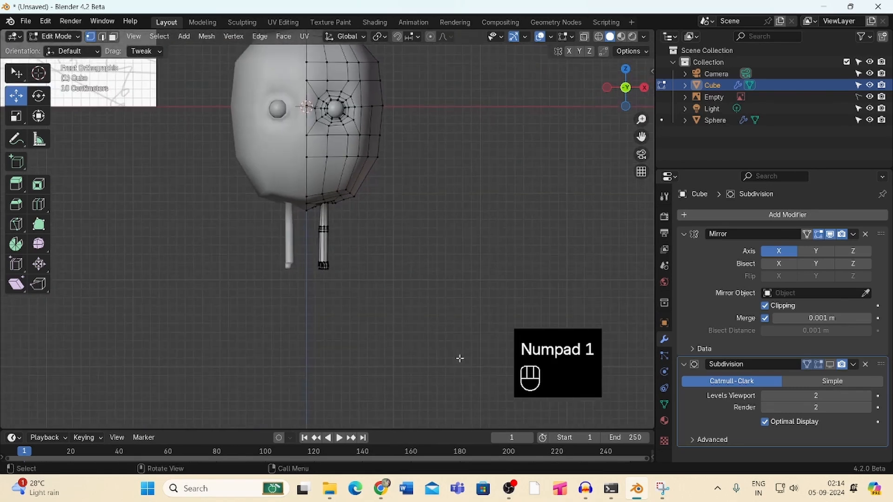
{"action": "mouse_move", "coordinate": [641, 120]}
{"action": "left_mouse_down"}
{"action": "mouse_move", "coordinate": [605, 181]}
{"action": "mouse_move", "coordinate": [523, 273]}
{"action": "mouse_move", "coordinate": [529, 233]}
{"action": "mouse_move", "coordinate": [525, 261]}
{"action": "mouse_move", "coordinate": [525, 241]}
{"action": "left_mouse_up"}
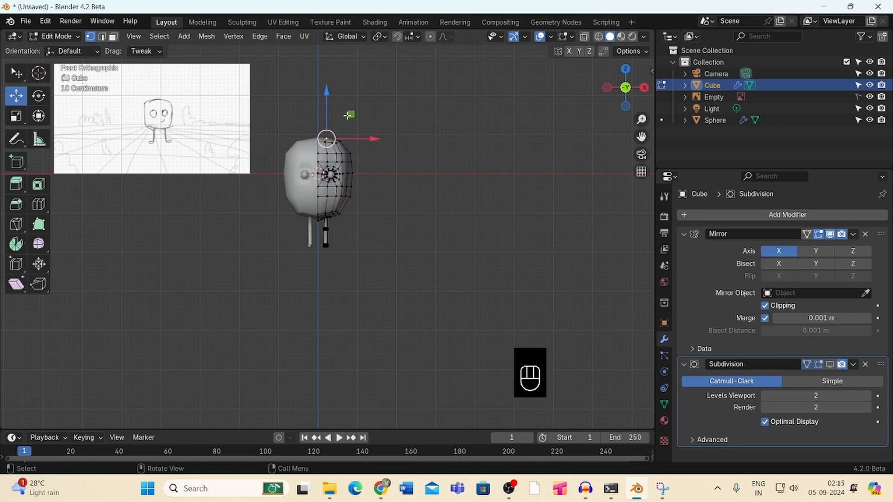
{"action": "left_click", "coordinate": [331, 141]}
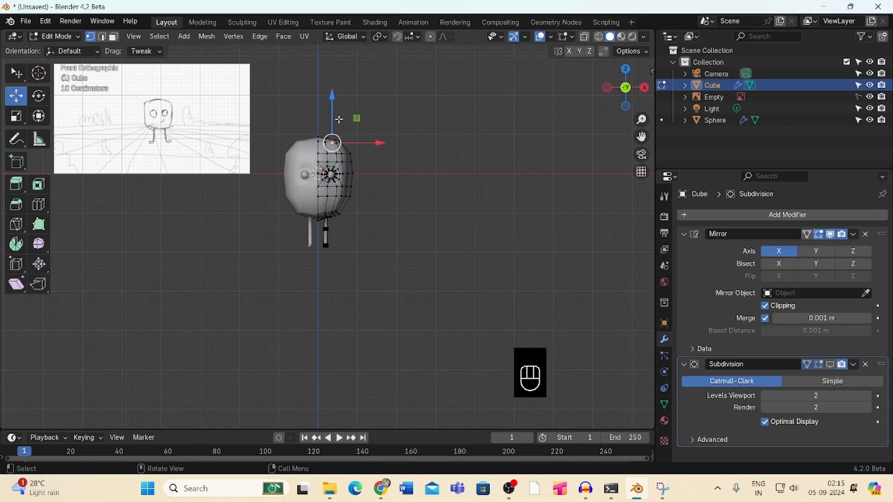
{"action": "key", "text": "KP_Decimal"}
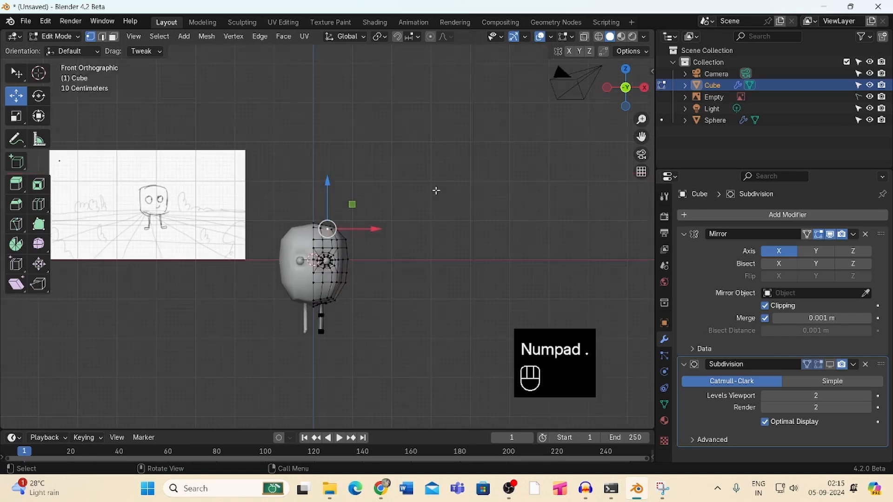
{"action": "left_click_drag", "start_coordinate": [644, 118], "coordinate": [571, 177]}
{"action": "scroll", "coordinate": [571, 177], "scroll_direction": "up", "scroll_amount": 3}
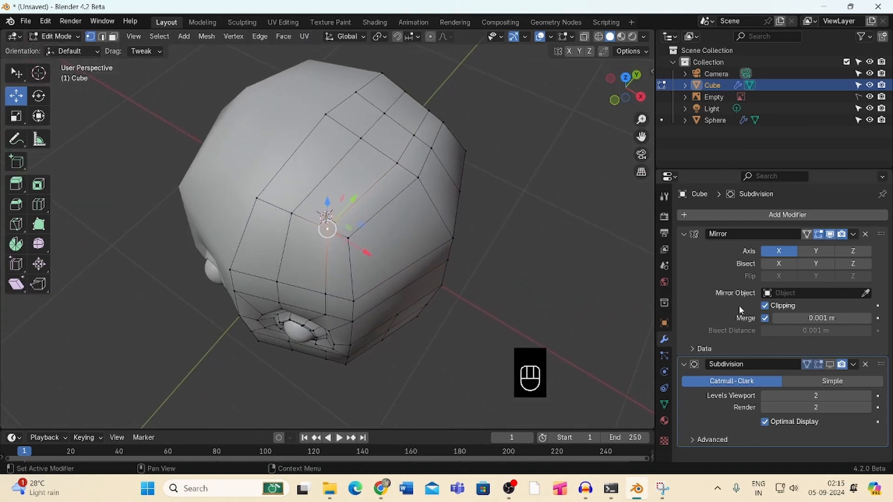
{"action": "left_click", "coordinate": [829, 365]}
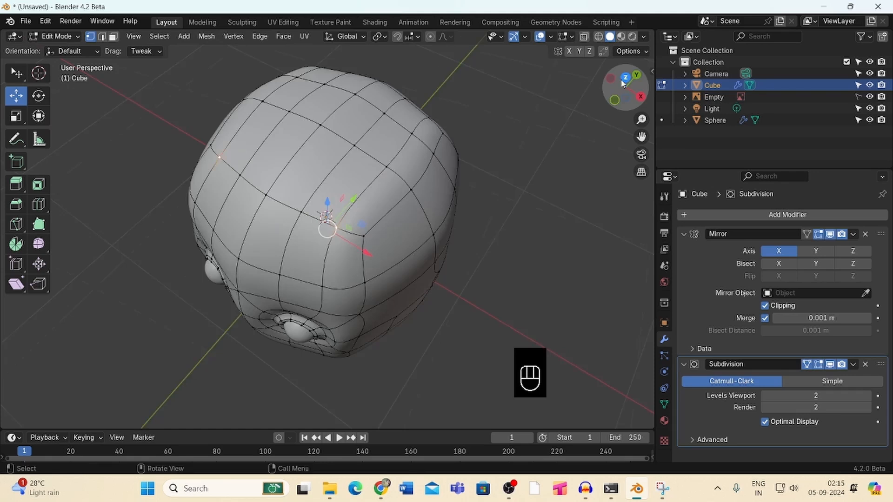
Inset the two adjacent faces on the upper side of the head as one region, about 0.064 m thick
{"action": "left_click_drag", "start_coordinate": [624, 89], "coordinate": [620, 71]}
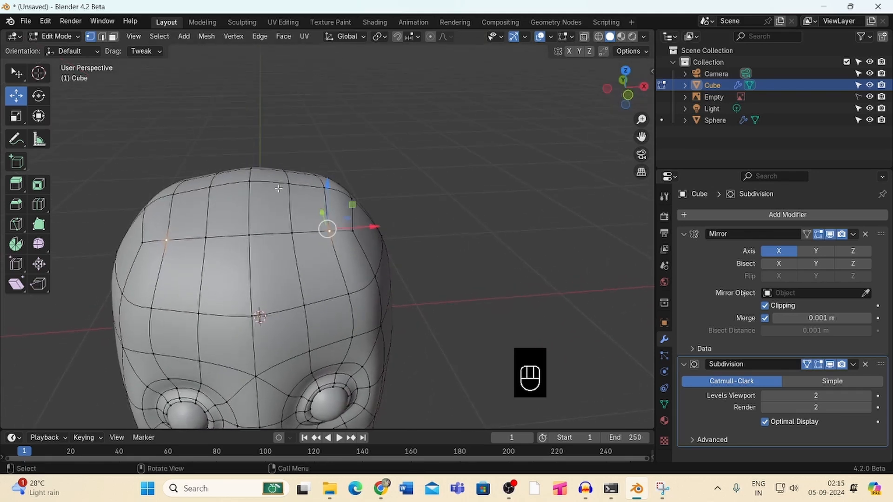
{"action": "left_click", "coordinate": [113, 37]}
{"action": "left_click", "coordinate": [312, 217]}
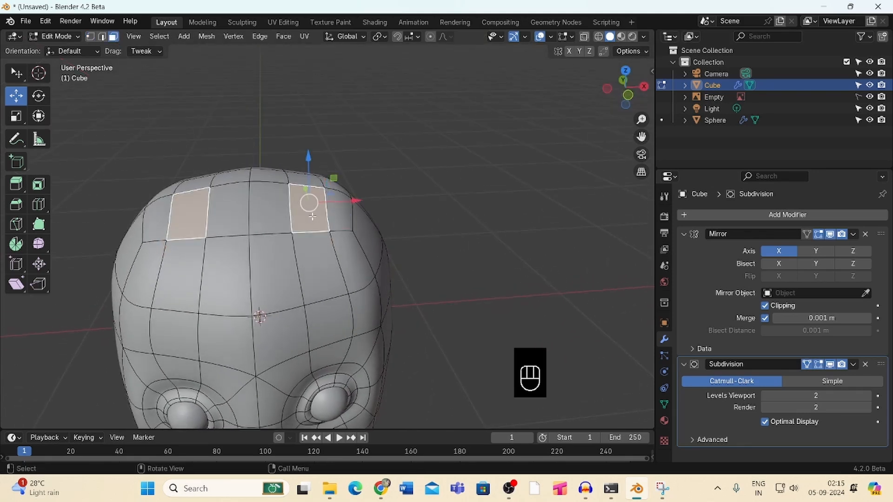
{"action": "left_click", "coordinate": [347, 214], "text": "shift"}
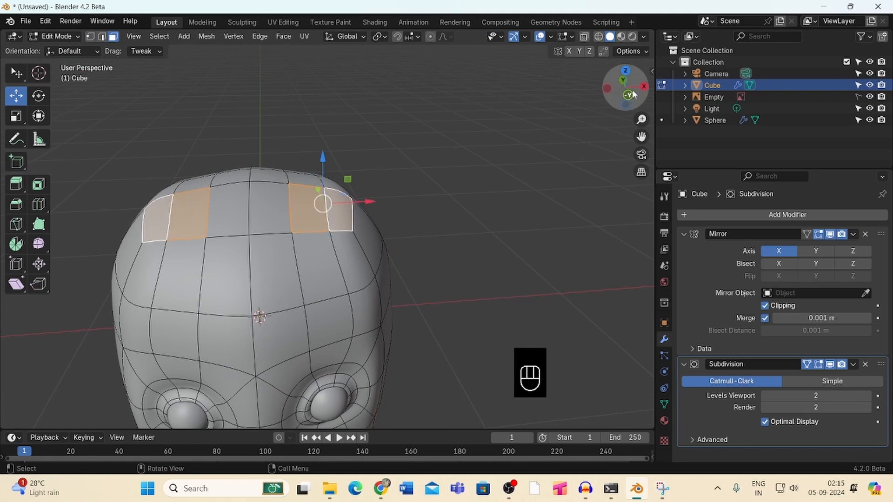
{"action": "left_click_drag", "start_coordinate": [624, 88], "coordinate": [524, 170]}
{"action": "key", "text": "i"}
{"action": "key", "text": "i"}
{"action": "key", "text": "i"}
{"action": "key", "text": "i"}
{"action": "key", "text": "i"}
{"action": "key", "text": "i"}
{"action": "key", "text": "i"}
{"action": "key", "text": "i"}
{"action": "key", "text": "i"}
{"action": "key", "text": "i"}
{"action": "key", "text": "i"}
{"action": "key", "text": "i"}
{"action": "key", "text": "i"}
{"action": "key", "text": "i"}
{"action": "key", "text": "i"}
{"action": "key", "text": "i"}
{"action": "key", "text": "i"}
{"action": "key", "text": "i"}
{"action": "key", "text": "i"}
{"action": "key", "text": "i"}
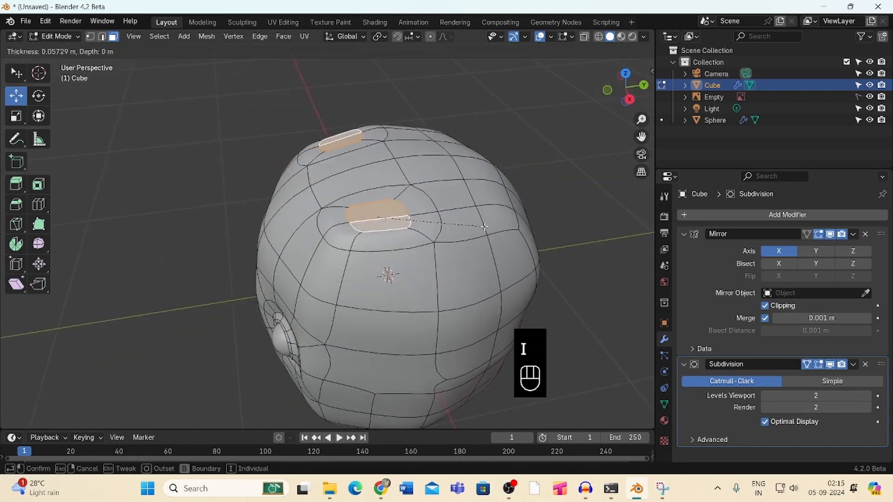
{"action": "key", "text": "b"}
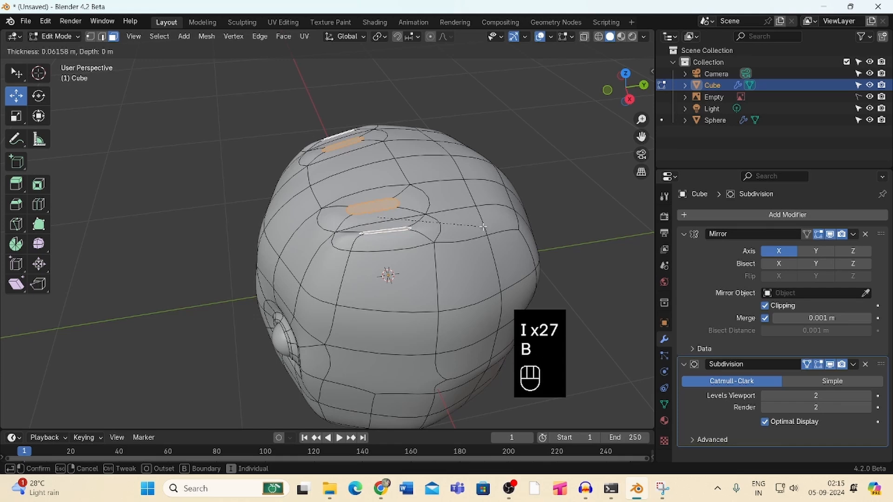
{"action": "key", "text": "i"}
{"action": "key", "text": "b"}
{"action": "key", "text": "b"}
{"action": "key", "text": "b"}
{"action": "key", "text": "b"}
{"action": "key", "text": "b"}
{"action": "key", "text": "b"}
{"action": "left_click", "coordinate": [483, 227]}
Scale the inset faces along the Y axis to about 0.353
{"action": "left_click_drag", "start_coordinate": [624, 91], "coordinate": [576, 113]}
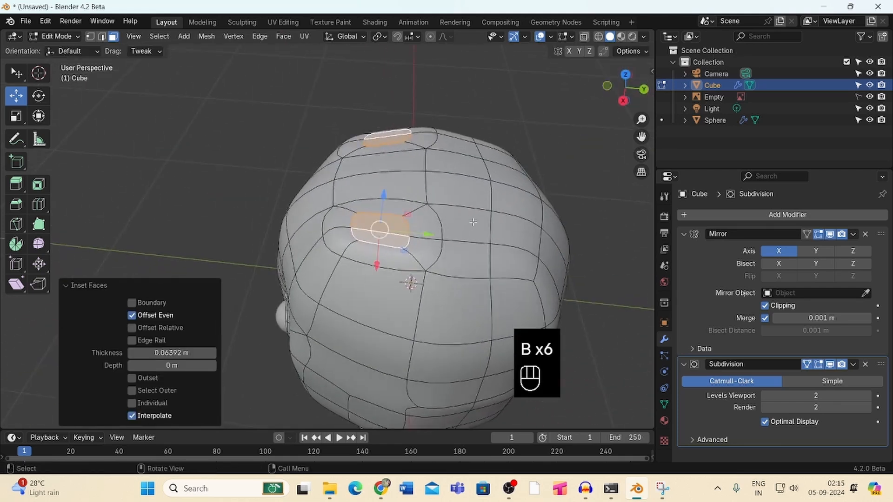
{"action": "key", "text": "s"}
{"action": "key", "text": "y"}
{"action": "key", "text": "y"}
{"action": "key", "text": "y"}
{"action": "key", "text": "y"}
{"action": "key", "text": "y"}
{"action": "key", "text": "y"}
{"action": "key", "text": "y"}
{"action": "key", "text": "y"}
{"action": "key", "text": "y"}
{"action": "key", "text": "y"}
{"action": "key", "text": "y"}
{"action": "key", "text": "y"}
{"action": "key", "text": "y"}
{"action": "key", "text": "y"}
{"action": "key", "text": "y"}
{"action": "key", "text": "y"}
{"action": "key", "text": "y"}
{"action": "left_click", "coordinate": [413, 226]}
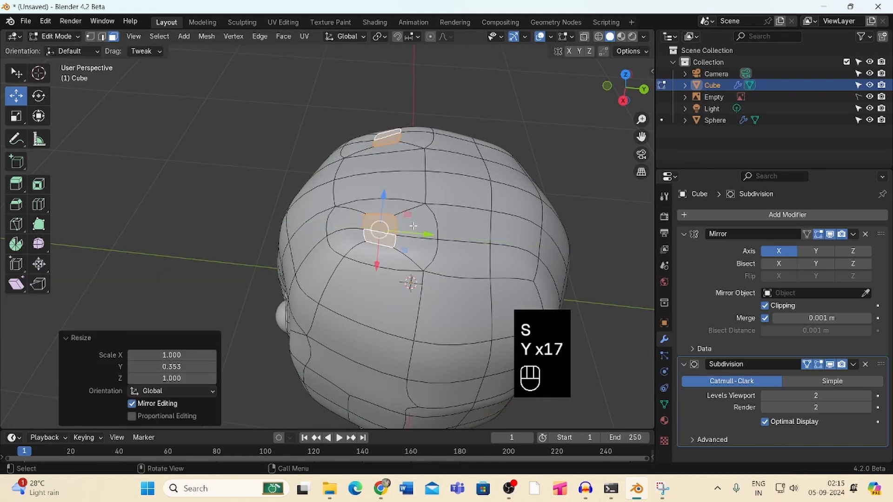
Extrude the inset faces outward twice, the second time about 0.32 m, and scale the end faces to about 2.04
{"action": "left_click_drag", "start_coordinate": [636, 88], "coordinate": [791, 30]}
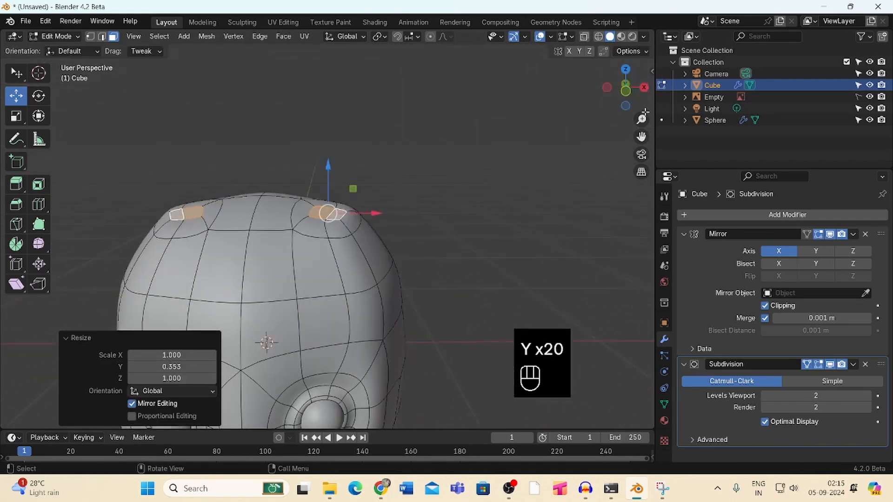
{"action": "left_click_drag", "start_coordinate": [643, 117], "coordinate": [582, 228]}
{"action": "key", "text": "e"}
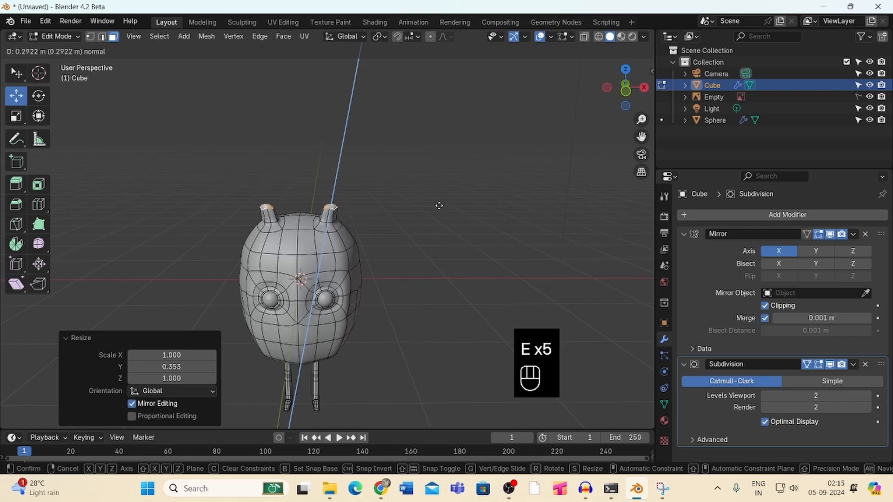
{"action": "left_click", "coordinate": [438, 205]}
{"action": "key", "text": "e"}
{"action": "left_click", "coordinate": [431, 187]}
{"action": "key", "text": "s"}
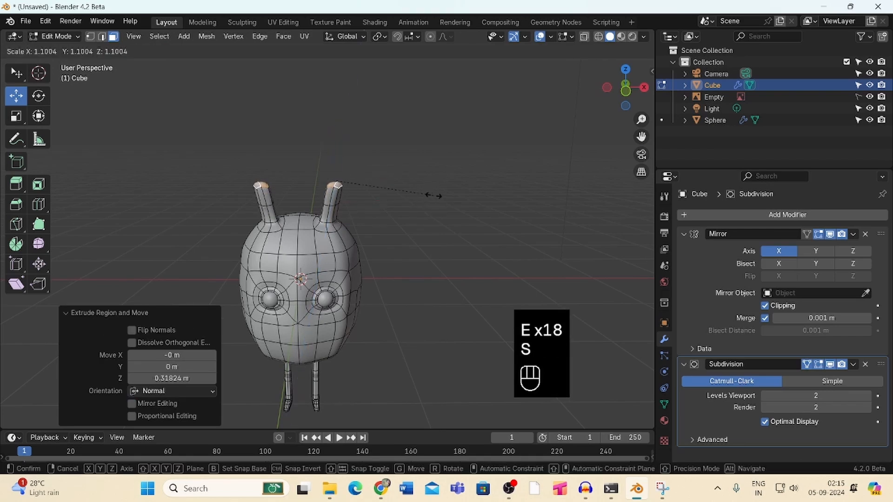
{"action": "left_click", "coordinate": [485, 208]}
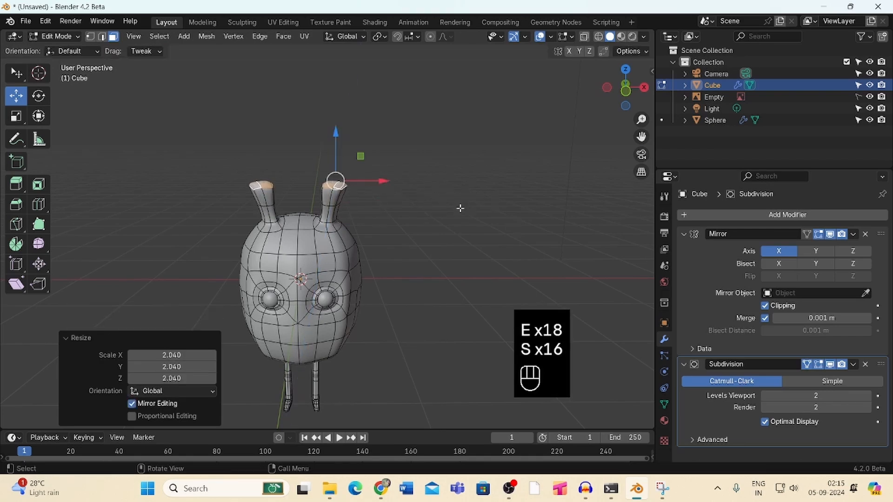
Extrude the ear ends about 0.23 m further and scale the tips to about 0.386
{"action": "key", "text": "e"}
{"action": "left_click", "coordinate": [465, 192]}
{"action": "key", "text": "s"}
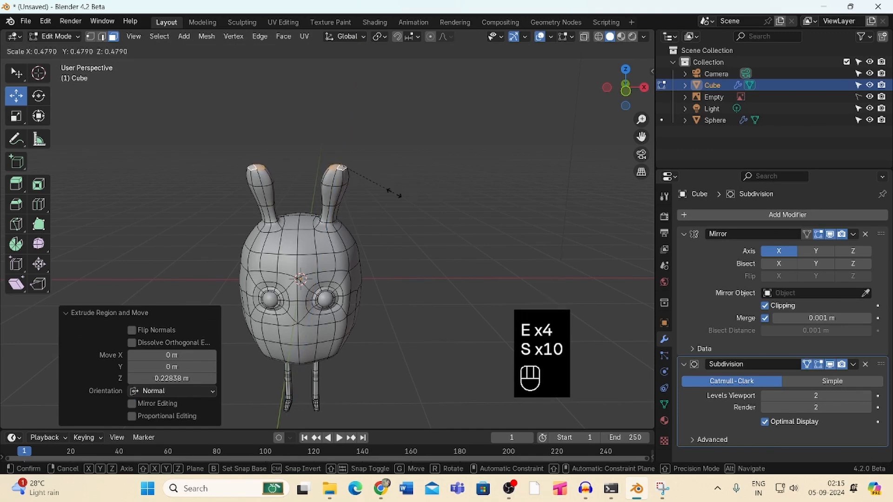
{"action": "left_click", "coordinate": [385, 194]}
Examine the ears and the whole character from the front beside the reference sketch, and inspect the eye area up close
{"action": "left_click_drag", "start_coordinate": [623, 90], "coordinate": [604, 81]}
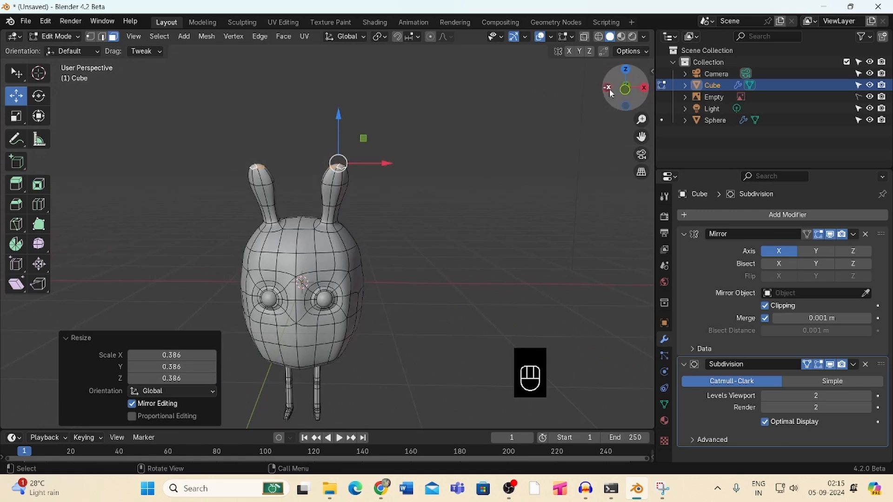
{"action": "key", "text": "KP_Decimal"}
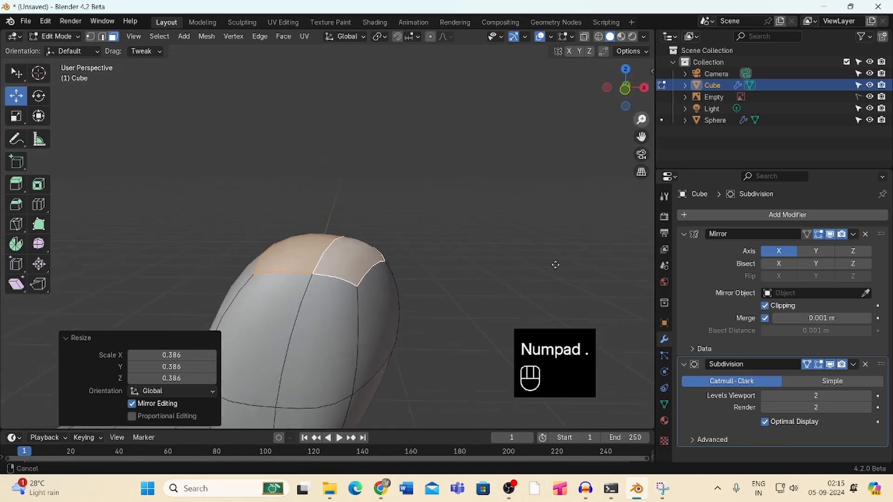
{"action": "left_click", "coordinate": [530, 225]}
{"action": "key", "text": "KP_1"}
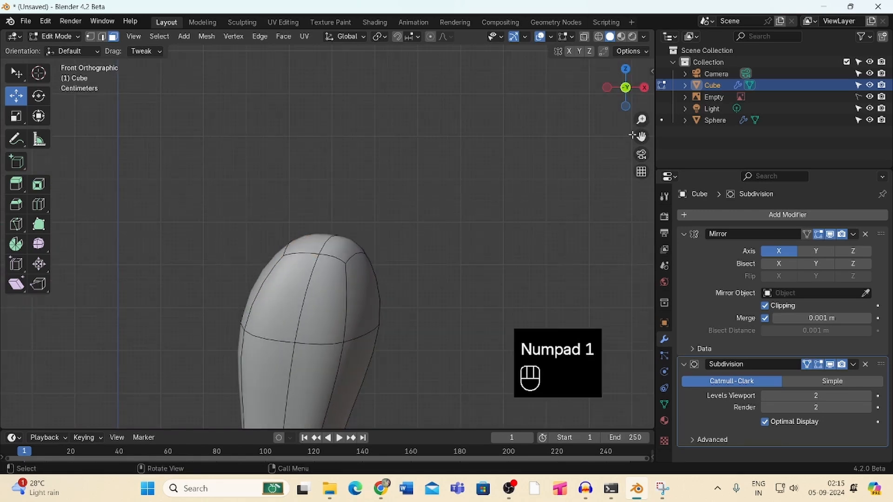
{"action": "left_click_drag", "start_coordinate": [642, 119], "coordinate": [486, 329]}
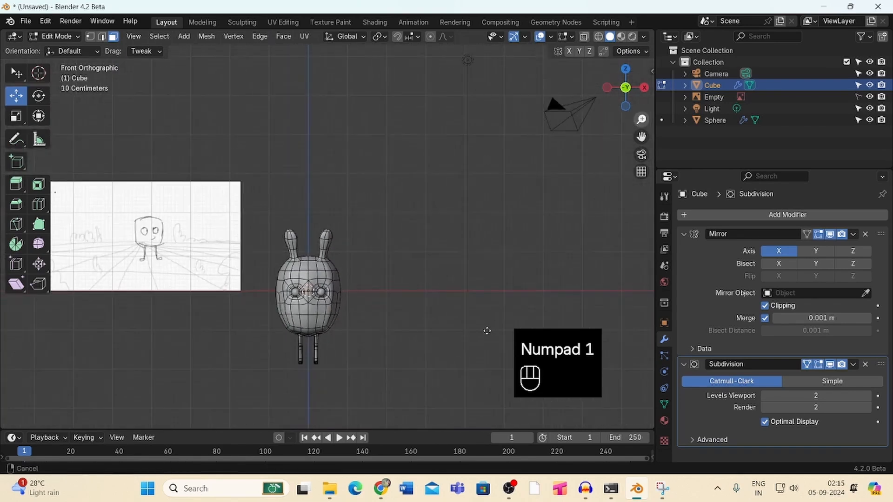
{"action": "left_click_drag", "start_coordinate": [639, 116], "coordinate": [640, 119]}
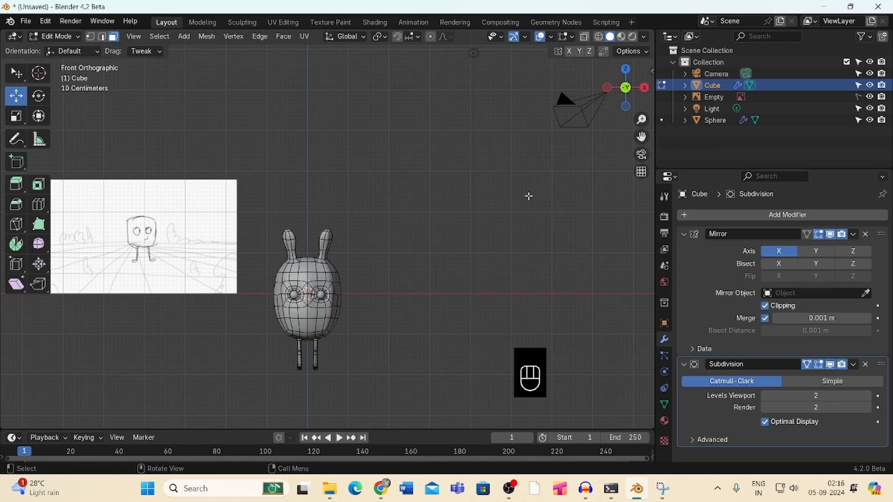
{"action": "left_click_drag", "start_coordinate": [643, 127], "coordinate": [642, 92]}
{"action": "left_click", "coordinate": [325, 322]}
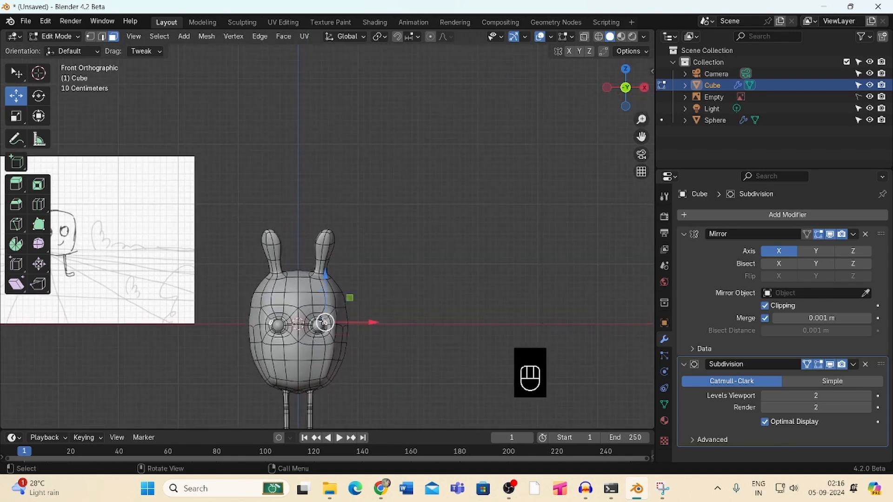
{"action": "key", "text": "KP_Decimal"}
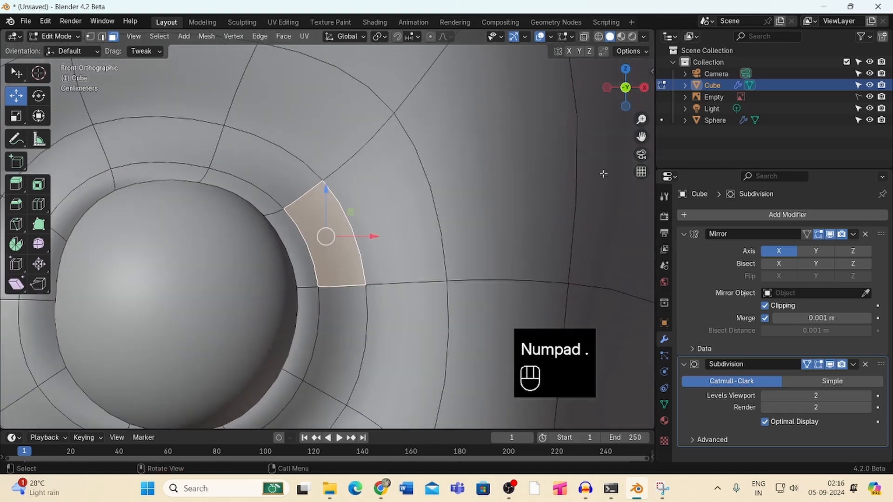
{"action": "left_click_drag", "start_coordinate": [641, 119], "coordinate": [592, 249]}
{"action": "left_click", "coordinate": [570, 228]}
{"action": "left_click_drag", "start_coordinate": [641, 120], "coordinate": [629, 93]}
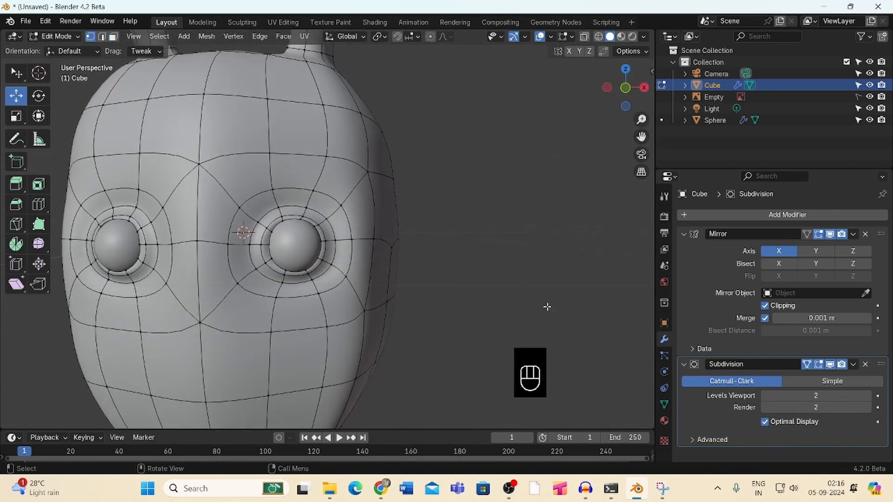
In Object Mode, add a Basis shape key and a second shape key named blink to the body mesh
{"action": "left_click", "coordinate": [56, 36]}
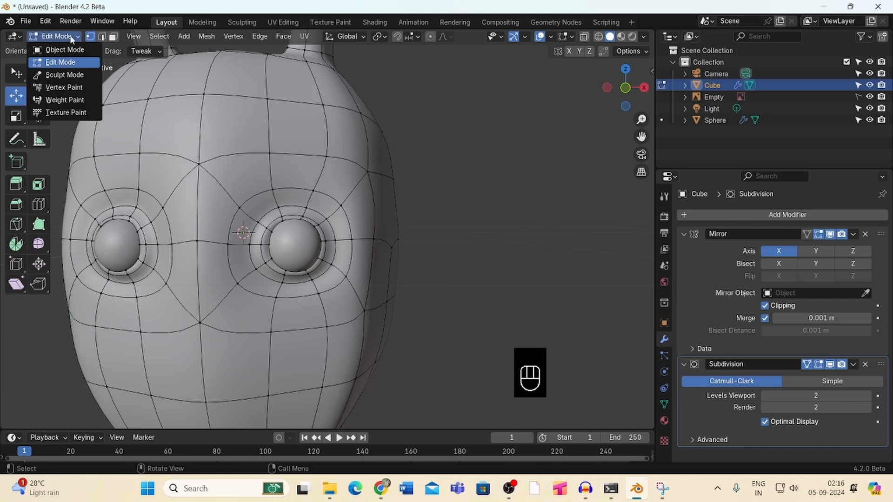
{"action": "left_click", "coordinate": [53, 47]}
{"action": "left_click", "coordinate": [663, 404]}
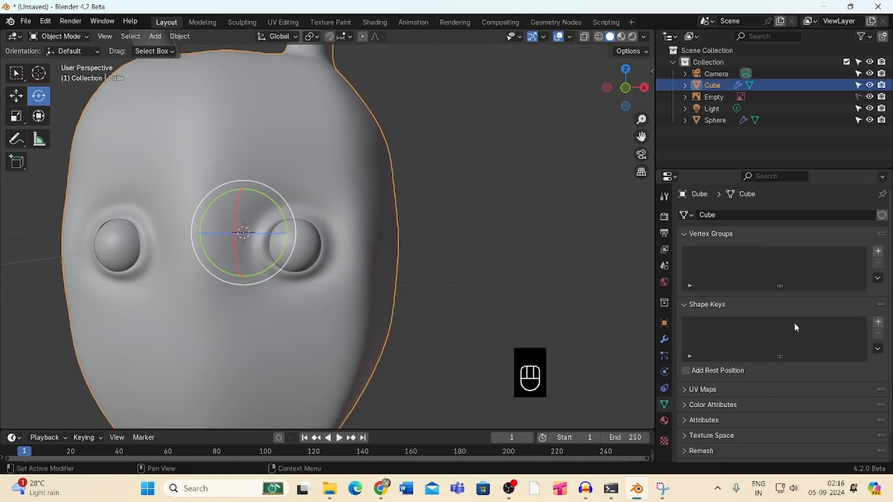
{"action": "left_click", "coordinate": [879, 321]}
{"action": "left_click", "coordinate": [878, 322]}
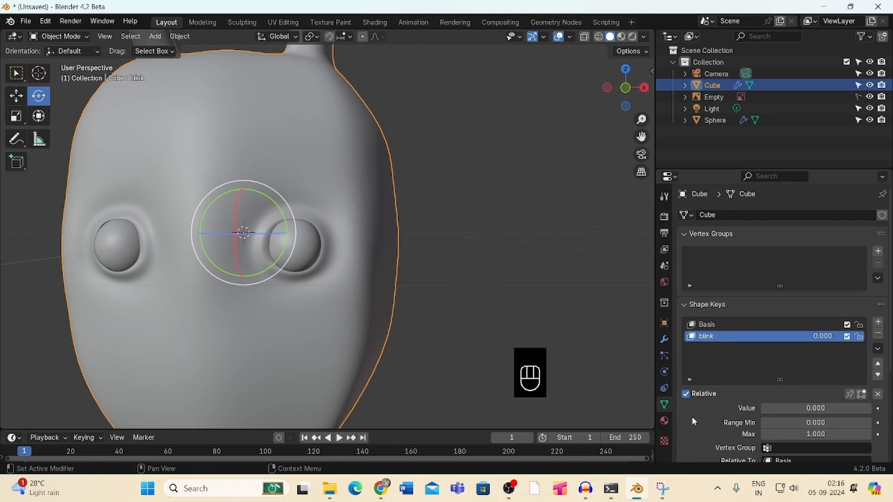
Edit the blink shape key by moving the upper eyelid's rim vertices forward and down over the top of the eyeball
{"action": "left_click", "coordinate": [55, 36]}
{"action": "left_click", "coordinate": [61, 59]}
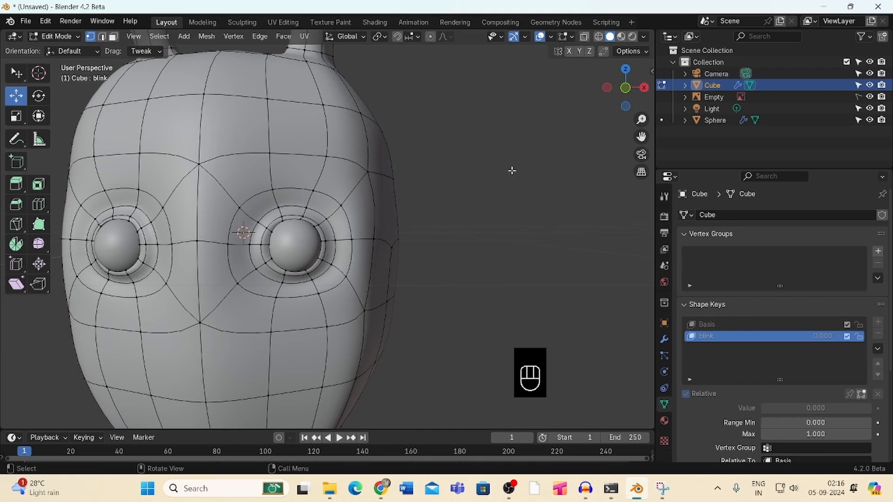
{"action": "left_click_drag", "start_coordinate": [642, 119], "coordinate": [607, 89]}
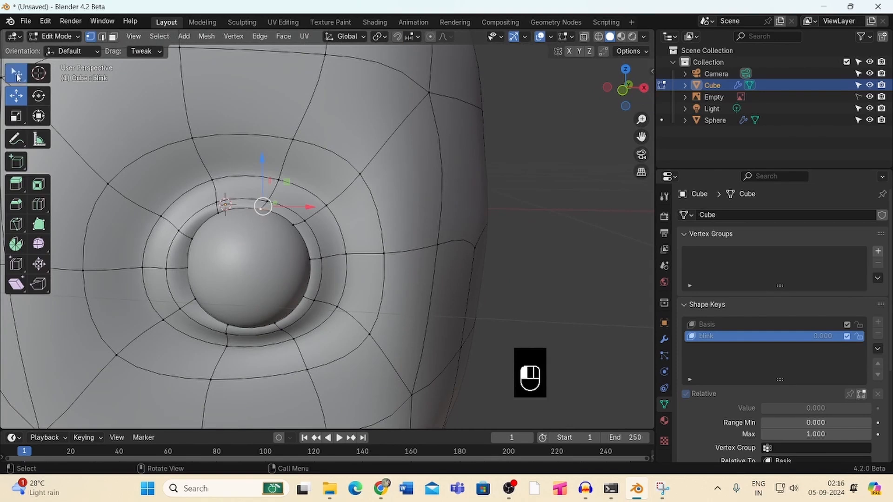
{"action": "left_click_drag", "start_coordinate": [16, 73], "coordinate": [60, 77]}
{"action": "left_click_drag", "start_coordinate": [263, 207], "coordinate": [249, 217]}
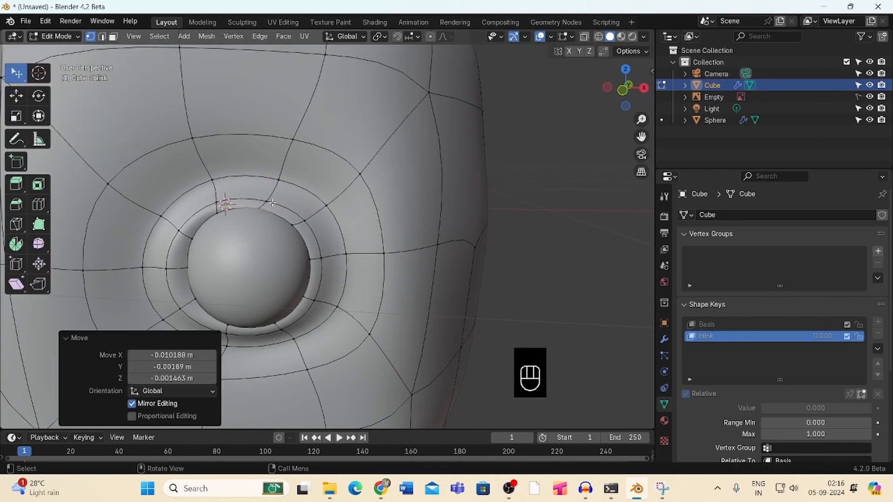
{"action": "left_click_drag", "start_coordinate": [612, 93], "coordinate": [560, 122]}
{"action": "left_click_drag", "start_coordinate": [281, 187], "coordinate": [223, 202]}
{"action": "left_click_drag", "start_coordinate": [613, 93], "coordinate": [724, 59]}
{"action": "left_click_drag", "start_coordinate": [251, 237], "coordinate": [278, 272]}
{"action": "left_click_drag", "start_coordinate": [255, 267], "coordinate": [256, 261]}
{"action": "left_click_drag", "start_coordinate": [311, 228], "coordinate": [330, 238]}
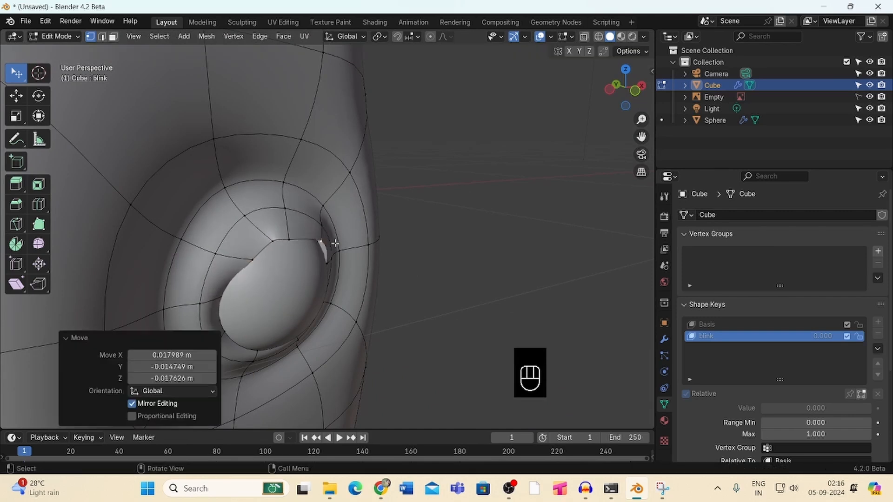
Reposition the upper rim vertices between the middle of the lid and the inner eye corner along the eyeball's surface
{"action": "left_click_drag", "start_coordinate": [623, 88], "coordinate": [542, 93]}
{"action": "left_click_drag", "start_coordinate": [283, 240], "coordinate": [304, 254]}
{"action": "left_click_drag", "start_coordinate": [254, 227], "coordinate": [251, 235]}
{"action": "left_click_drag", "start_coordinate": [619, 90], "coordinate": [700, 119]}
{"action": "left_click_drag", "start_coordinate": [232, 244], "coordinate": [230, 252]}
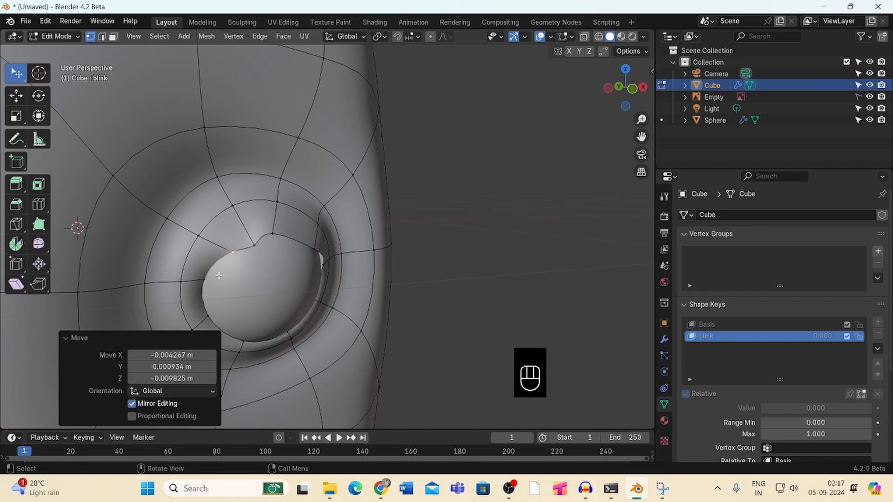
{"action": "middle_click_drag", "start_coordinate": [186, 283], "coordinate": [130, 317]}
{"action": "left_click_drag", "start_coordinate": [224, 239], "coordinate": [215, 228]}
{"action": "middle_click_drag", "start_coordinate": [215, 227], "coordinate": [283, 200]}
{"action": "left_click_drag", "start_coordinate": [267, 234], "coordinate": [251, 225]}
{"action": "left_click_drag", "start_coordinate": [228, 241], "coordinate": [224, 230]}
Bring the eyelid vertices by the inner corner and in the ring above the rim forward around the eyeball
{"action": "left_click_drag", "start_coordinate": [631, 86], "coordinate": [567, 82]}
{"action": "left_click_drag", "start_coordinate": [239, 244], "coordinate": [236, 252]}
{"action": "left_click_drag", "start_coordinate": [602, 98], "coordinate": [663, 93]}
{"action": "left_click_drag", "start_coordinate": [251, 275], "coordinate": [271, 294]}
{"action": "left_click_drag", "start_coordinate": [253, 219], "coordinate": [263, 230]}
{"action": "left_click_drag", "start_coordinate": [624, 86], "coordinate": [572, 46]}
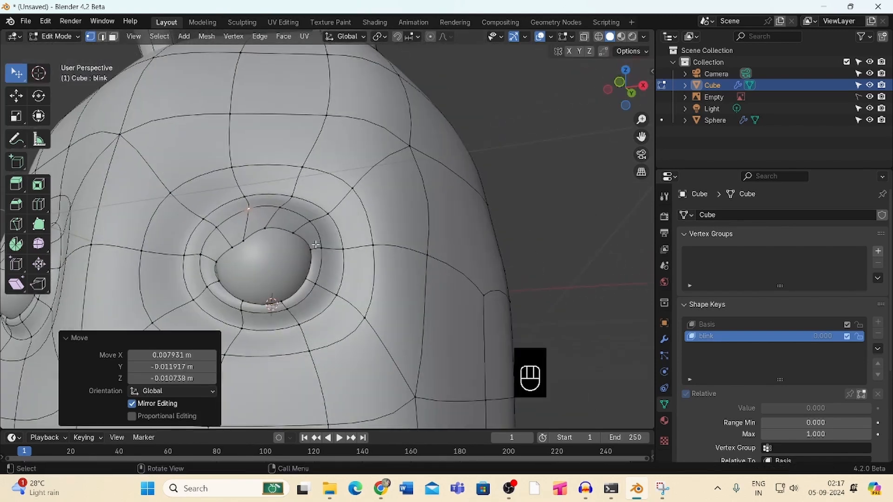
Lower the upper lid's rim vertices towards the middle of the eyeball, working from the outer to the inner corner
{"action": "left_click_drag", "start_coordinate": [293, 232], "coordinate": [269, 247]}
{"action": "left_click_drag", "start_coordinate": [623, 91], "coordinate": [624, 135]}
{"action": "left_click_drag", "start_coordinate": [244, 227], "coordinate": [238, 240]}
{"action": "left_click_drag", "start_coordinate": [626, 93], "coordinate": [628, 49]}
{"action": "left_click_drag", "start_coordinate": [227, 267], "coordinate": [291, 255]}
{"action": "left_click_drag", "start_coordinate": [623, 93], "coordinate": [649, 121]}
{"action": "left_click_drag", "start_coordinate": [254, 253], "coordinate": [330, 287]}
Adjust the upper lid vertices so the lid's edge runs nearly straight across the middle of the eyeball
{"action": "middle_click_drag", "start_coordinate": [595, 76], "coordinate": [511, 79]}
{"action": "left_click_drag", "start_coordinate": [241, 300], "coordinate": [243, 311]}
{"action": "middle_click_drag", "start_coordinate": [242, 311], "coordinate": [512, 153]}
{"action": "left_click_drag", "start_coordinate": [265, 210], "coordinate": [267, 221]}
{"action": "middle_click_drag", "start_coordinate": [267, 221], "coordinate": [682, 44]}
{"action": "left_click_drag", "start_coordinate": [682, 44], "coordinate": [696, 47]}
{"action": "left_click_drag", "start_coordinate": [237, 265], "coordinate": [235, 272]}
{"action": "left_click_drag", "start_coordinate": [626, 87], "coordinate": [670, 115]}
{"action": "left_click_drag", "start_coordinate": [306, 303], "coordinate": [307, 307]}
{"action": "middle_click_drag", "start_coordinate": [307, 307], "coordinate": [530, 45]}
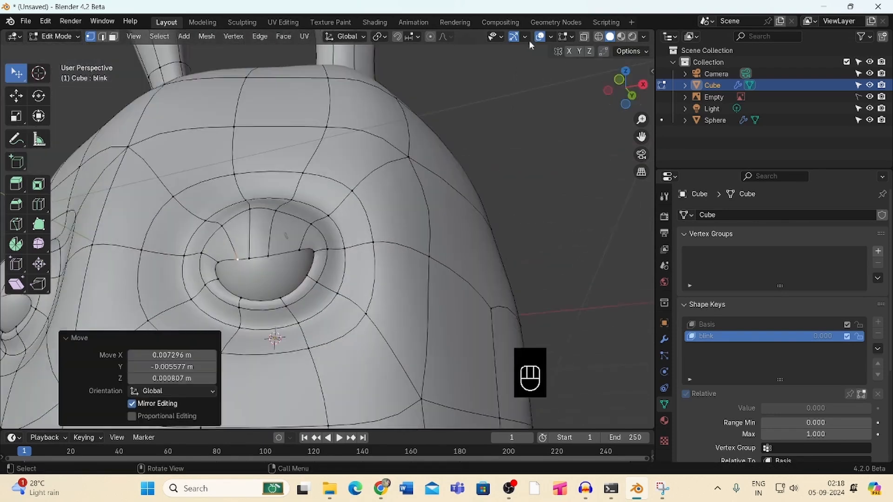
Move the upper lid's edge down to the lower lid and shift the lid vertices near the inner corner forward
{"action": "middle_click_drag", "start_coordinate": [249, 291], "coordinate": [278, 292]}
{"action": "left_click_drag", "start_coordinate": [279, 292], "coordinate": [270, 284]}
{"action": "middle_click_drag", "start_coordinate": [270, 284], "coordinate": [333, 282]}
{"action": "left_click_drag", "start_coordinate": [252, 273], "coordinate": [253, 291]}
{"action": "middle_click_drag", "start_coordinate": [457, 172], "coordinate": [515, 170]}
{"action": "left_click_drag", "start_coordinate": [259, 279], "coordinate": [275, 275]}
{"action": "middle_click_drag", "start_coordinate": [275, 275], "coordinate": [217, 274]}
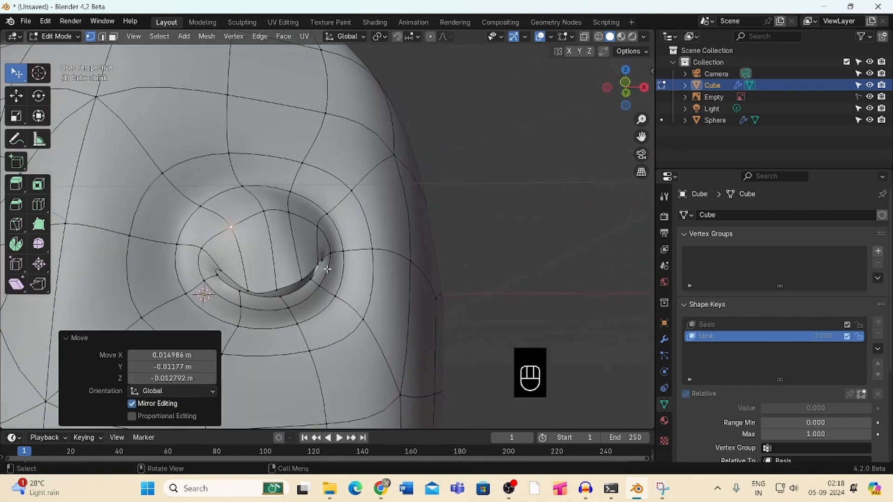
Pull the closed lid's edge and middle vertices outward, including those near the outer corner, so they wrap around the eyeball
{"action": "middle_click_drag", "start_coordinate": [490, 156], "coordinate": [501, 64]}
{"action": "left_click_drag", "start_coordinate": [279, 297], "coordinate": [294, 290]}
{"action": "middle_click_drag", "start_coordinate": [366, 256], "coordinate": [465, 195]}
{"action": "left_click_drag", "start_coordinate": [259, 265], "coordinate": [279, 266]}
{"action": "middle_click_drag", "start_coordinate": [605, 79], "coordinate": [623, 186]}
{"action": "left_click_drag", "start_coordinate": [254, 217], "coordinate": [266, 230]}
{"action": "left_click_drag", "start_coordinate": [616, 88], "coordinate": [645, 104]}
{"action": "left_click_drag", "start_coordinate": [302, 251], "coordinate": [313, 261]}
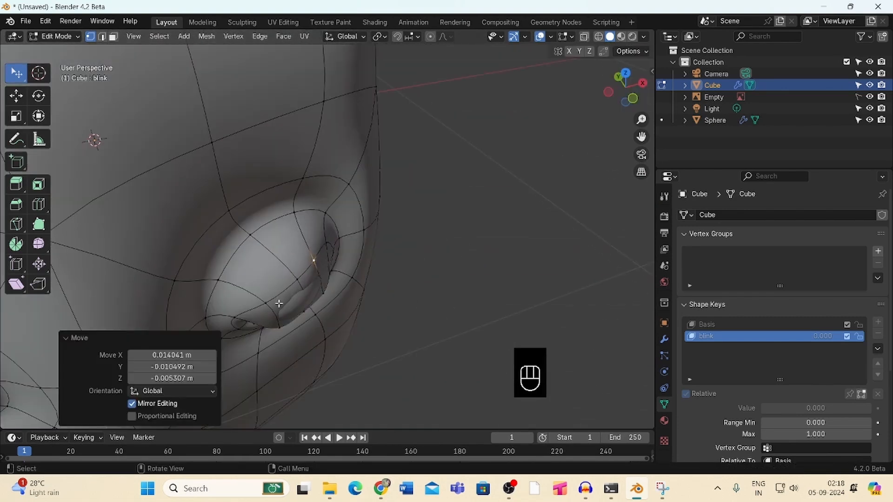
Fine-tune the lid edge vertices where the upper lid meets the lower lid and the inner corner
{"action": "left_click_drag", "start_coordinate": [274, 290], "coordinate": [263, 301]}
{"action": "left_click_drag", "start_coordinate": [616, 93], "coordinate": [577, 77]}
{"action": "left_click_drag", "start_coordinate": [242, 303], "coordinate": [227, 293]}
{"action": "left_click_drag", "start_coordinate": [306, 275], "coordinate": [307, 272]}
Add a loop cut across the closed upper eyelid and reposition a vertex at the lid's lower edge
{"action": "key", "text": "ctrl+r"}
{"action": "left_click", "coordinate": [225, 259]}
{"action": "left_click", "coordinate": [225, 258]}
{"action": "left_click_drag", "start_coordinate": [624, 91], "coordinate": [648, 93]}
{"action": "left_click", "coordinate": [258, 255]}
{"action": "left_click", "coordinate": [295, 244], "text": "shift"}
{"action": "left_click_drag", "start_coordinate": [302, 300], "coordinate": [288, 311]}
Shift the new loop's vertices on the upper eyelid to round the lid over the eyeball
{"action": "left_click_drag", "start_coordinate": [625, 90], "coordinate": [468, 102]}
{"action": "left_click_drag", "start_coordinate": [282, 251], "coordinate": [313, 261]}
{"action": "left_click_drag", "start_coordinate": [625, 89], "coordinate": [765, 75]}
{"action": "left_click_drag", "start_coordinate": [243, 267], "coordinate": [248, 270]}
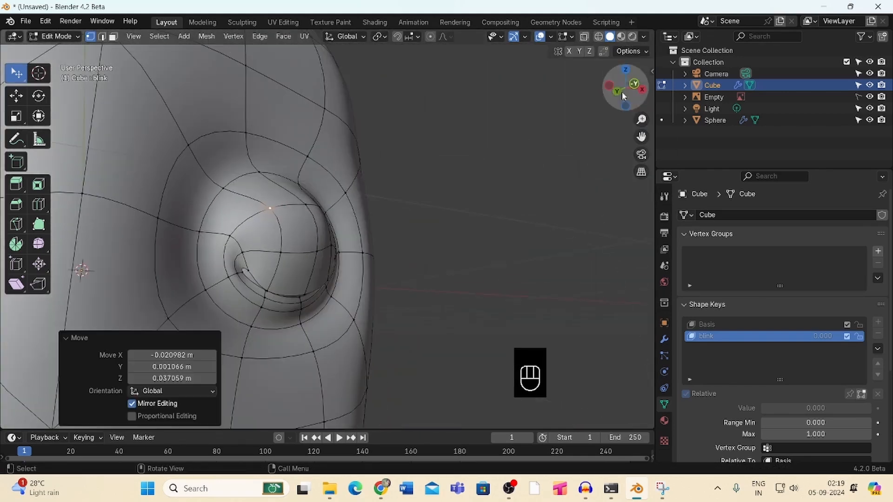
{"action": "left_click_drag", "start_coordinate": [625, 89], "coordinate": [528, 101]}
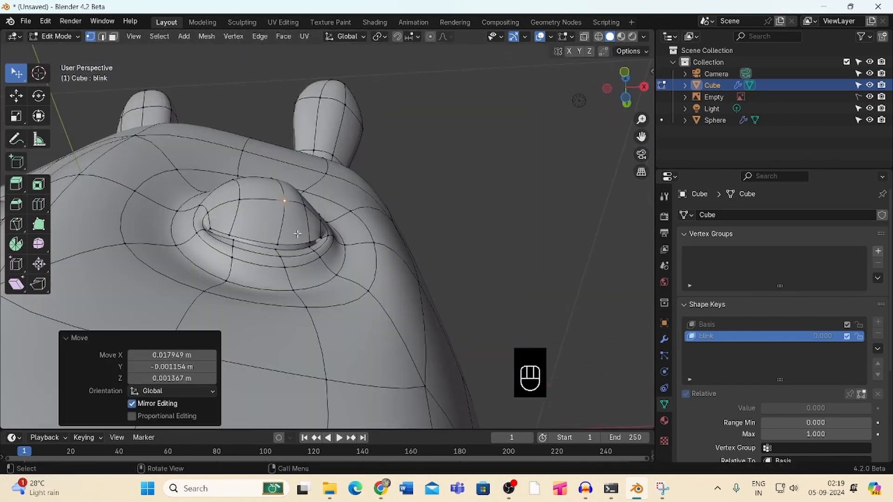
Nudge the vertices at the closed eyelid's outer corner and along its lower edge to follow the eyeball
{"action": "left_click", "coordinate": [321, 242]}
{"action": "left_click_drag", "start_coordinate": [230, 237], "coordinate": [233, 240]}
{"action": "left_click_drag", "start_coordinate": [624, 89], "coordinate": [571, 148]}
{"action": "left_click_drag", "start_coordinate": [210, 278], "coordinate": [197, 283]}
{"action": "left_click_drag", "start_coordinate": [327, 262], "coordinate": [324, 262]}
{"action": "left_click_drag", "start_coordinate": [625, 88], "coordinate": [597, 85]}
{"action": "left_click_drag", "start_coordinate": [331, 263], "coordinate": [320, 263]}
Make small position corrections to the vertices across the closed eyelid and around its rim
{"action": "left_click_drag", "start_coordinate": [625, 89], "coordinate": [649, 46]}
{"action": "left_click_drag", "start_coordinate": [316, 217], "coordinate": [316, 225]}
{"action": "left_click_drag", "start_coordinate": [212, 177], "coordinate": [213, 180]}
{"action": "left_click_drag", "start_coordinate": [294, 160], "coordinate": [296, 161]}
{"action": "left_click_drag", "start_coordinate": [625, 88], "coordinate": [637, 191]}
{"action": "left_click_drag", "start_coordinate": [317, 334], "coordinate": [318, 336]}
{"action": "left_click_drag", "start_coordinate": [305, 191], "coordinate": [309, 189]}
Refine the closed lid's vertices toward both corners to smooth its curvature over the eyeball
{"action": "left_click_drag", "start_coordinate": [238, 243], "coordinate": [240, 238]}
{"action": "left_click_drag", "start_coordinate": [634, 91], "coordinate": [513, 173]}
{"action": "left_click_drag", "start_coordinate": [307, 264], "coordinate": [311, 262]}
{"action": "left_click_drag", "start_coordinate": [224, 264], "coordinate": [223, 266]}
{"action": "left_click_drag", "start_coordinate": [624, 88], "coordinate": [623, 51]}
{"action": "scroll", "coordinate": [290, 262], "scroll_direction": "down", "scroll_amount": 1}
{"action": "left_click_drag", "start_coordinate": [254, 261], "coordinate": [251, 260]}
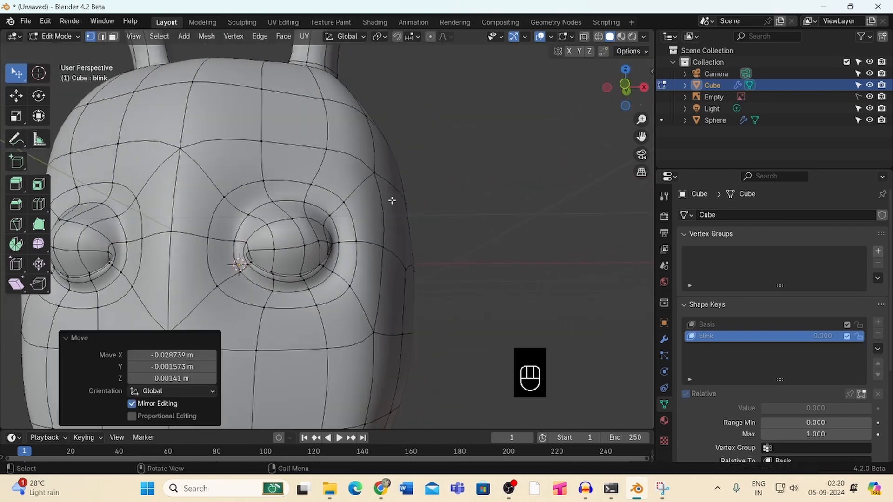
Shift the vertices along the lid's lower seam and at its inner corner to tighten the closed eye
{"action": "middle_click_drag", "start_coordinate": [390, 200], "coordinate": [440, 232]}
{"action": "left_click_drag", "start_coordinate": [286, 281], "coordinate": [293, 284]}
{"action": "left_click_drag", "start_coordinate": [293, 286], "coordinate": [299, 287]}
{"action": "middle_click_drag", "start_coordinate": [321, 275], "coordinate": [298, 275]}
{"action": "left_click_drag", "start_coordinate": [293, 271], "coordinate": [291, 273]}
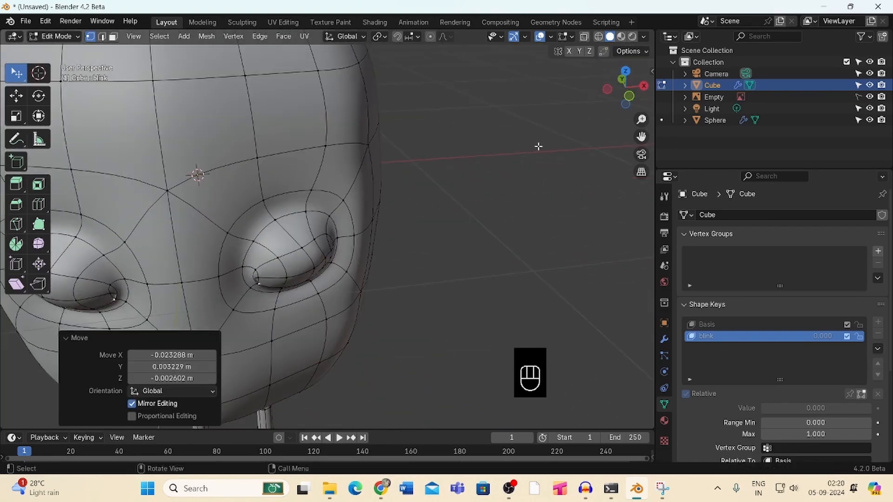
{"action": "left_click_drag", "start_coordinate": [624, 89], "coordinate": [565, 70]}
{"action": "left_click_drag", "start_coordinate": [289, 258], "coordinate": [288, 260]}
{"action": "scroll", "coordinate": [588, 147], "scroll_direction": "down", "scroll_amount": 5}
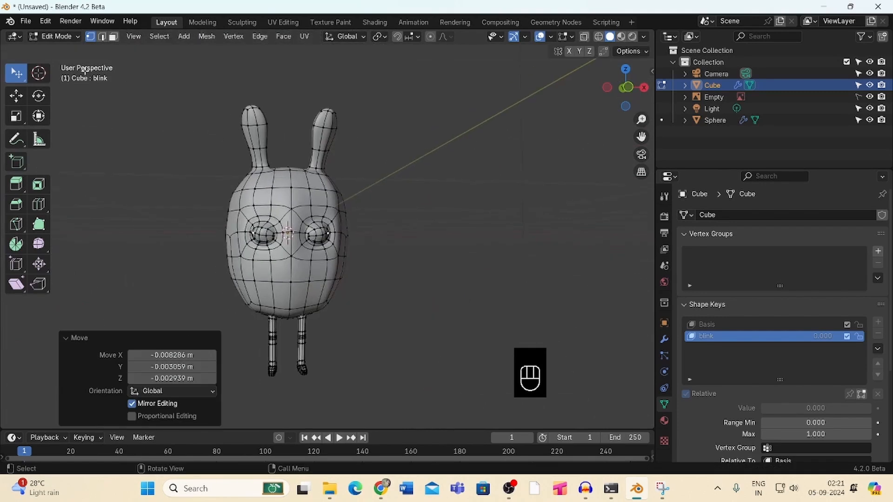
Return to Object Mode and deselect the character
{"action": "left_click", "coordinate": [55, 37]}
{"action": "left_click", "coordinate": [63, 46]}
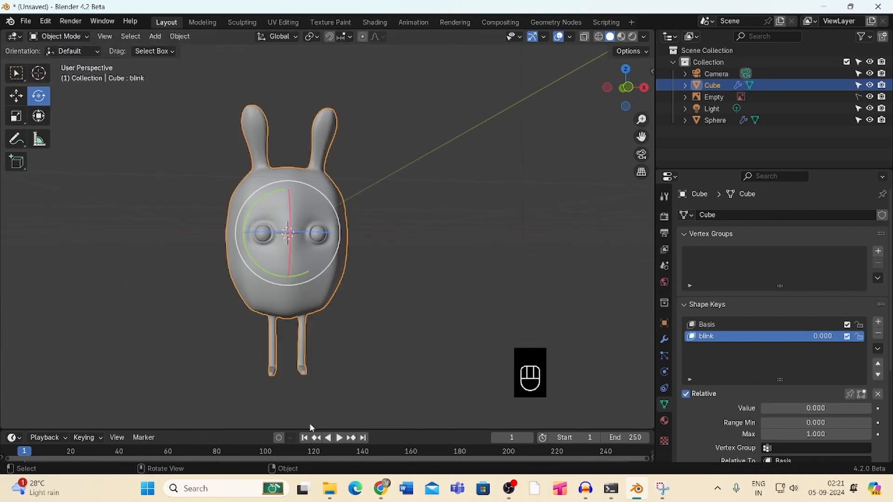
{"action": "left_click", "coordinate": [492, 267]}
{"action": "left_click_drag", "start_coordinate": [642, 120], "coordinate": [641, 144]}
{"action": "left_click_drag", "start_coordinate": [630, 86], "coordinate": [630, 108]}
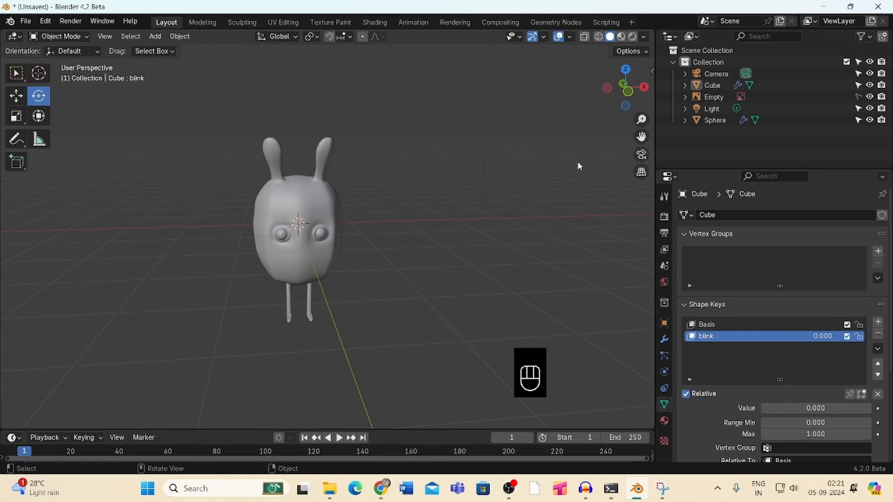
In see-through front view, select the body and eyeballs and move them up about 1.88 m to stand on the ground line
{"action": "key", "text": "KP_1"}
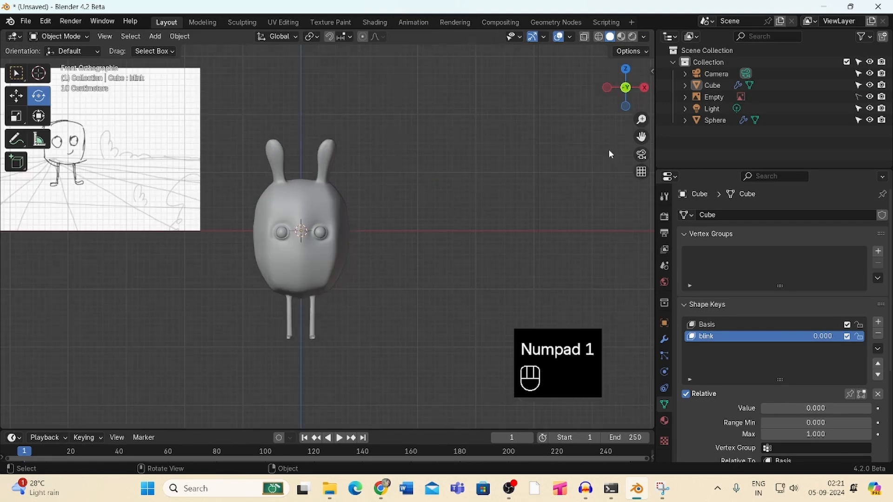
{"action": "mouse_move", "coordinate": [641, 120]}
{"action": "left_mouse_down"}
{"action": "mouse_move", "coordinate": [569, 271]}
{"action": "mouse_move", "coordinate": [588, 185]}
{"action": "mouse_move", "coordinate": [582, 204]}
{"action": "left_mouse_up"}
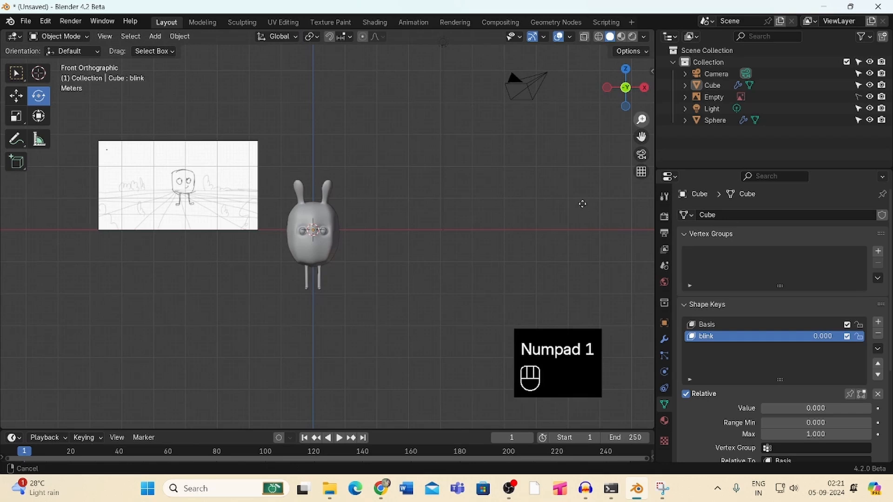
{"action": "left_click", "coordinate": [585, 39]}
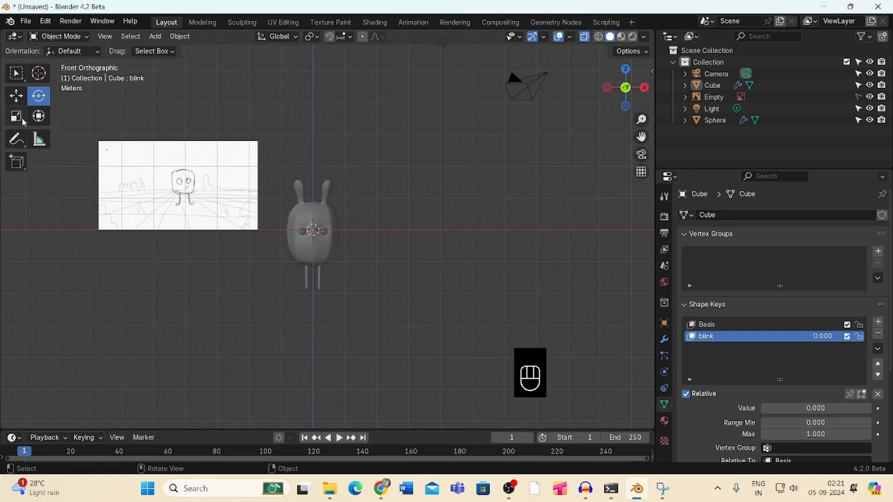
{"action": "left_click", "coordinate": [16, 96]}
{"action": "left_click_drag", "start_coordinate": [404, 336], "coordinate": [275, 156]}
{"action": "left_click_drag", "start_coordinate": [318, 184], "coordinate": [315, 140]}
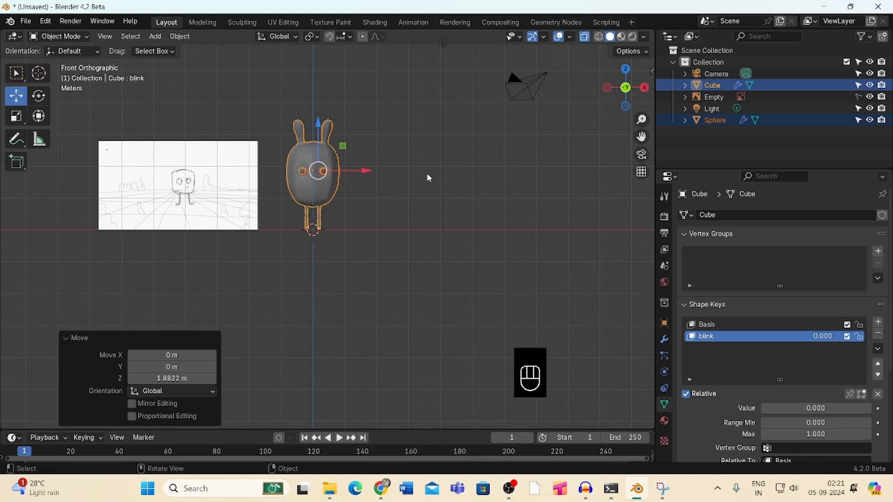
Scale the body and eyeballs down to about 0.44, lower them about 1.04 m to the ground line, and check the transform values
{"action": "key", "text": "s"}
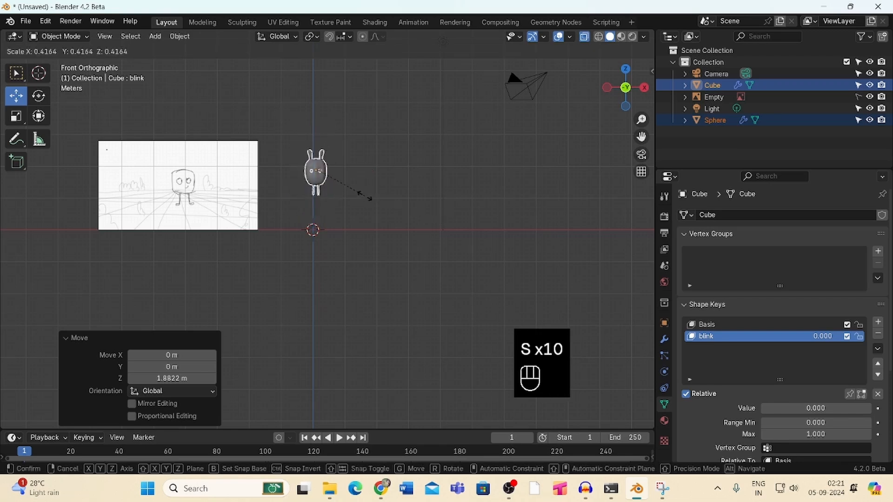
{"action": "left_click", "coordinate": [368, 200]}
{"action": "left_click_drag", "start_coordinate": [320, 139], "coordinate": [316, 168]}
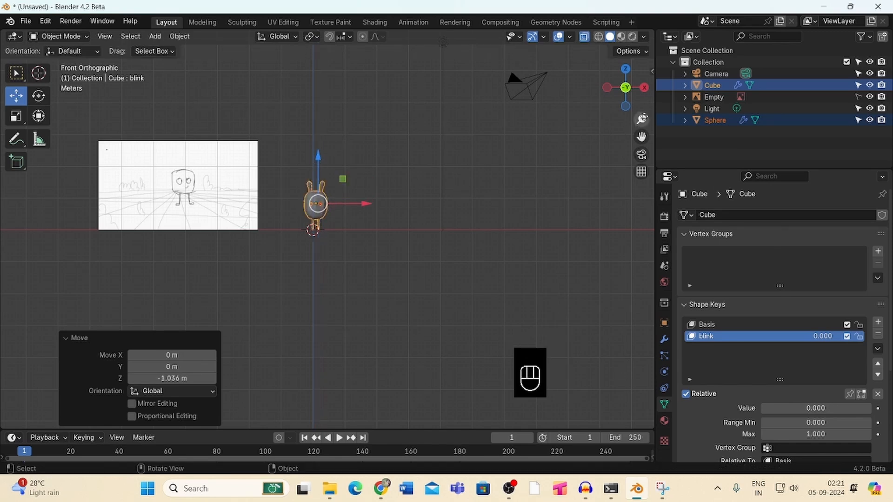
{"action": "scroll", "coordinate": [443, 156], "scroll_direction": "up", "scroll_amount": 3}
{"action": "key", "text": "n"}
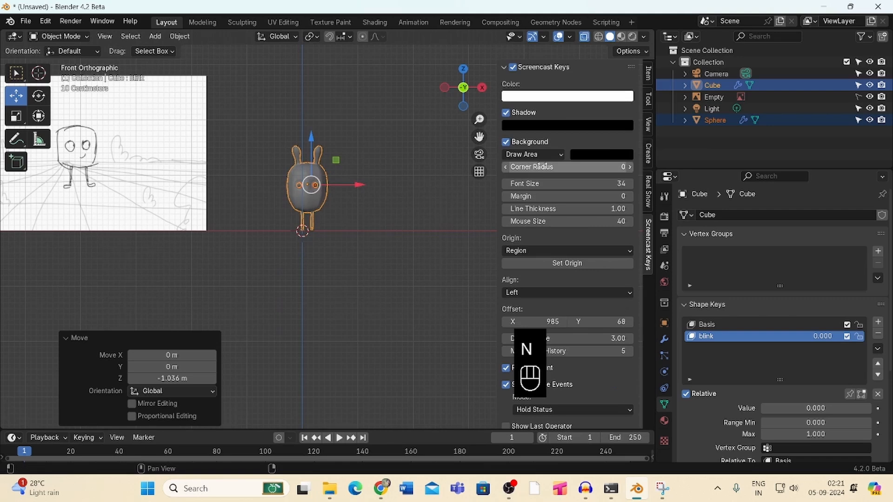
{"action": "left_click", "coordinate": [647, 75]}
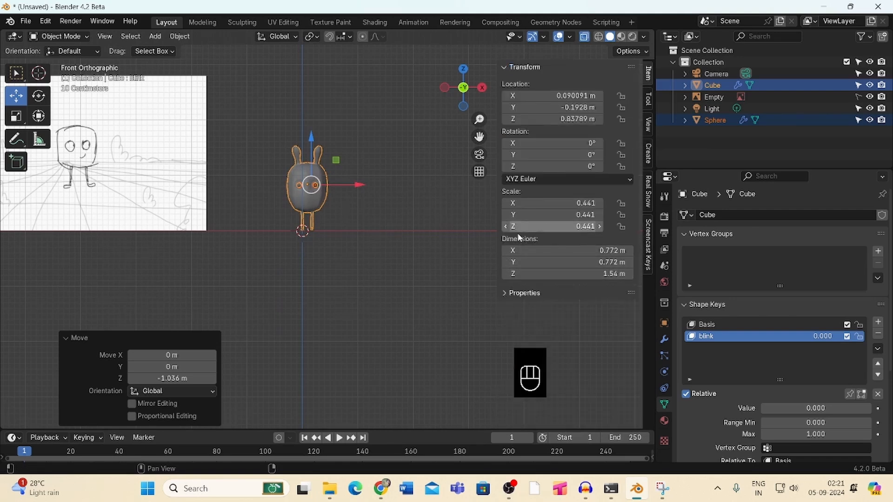
{"action": "key", "text": "n"}
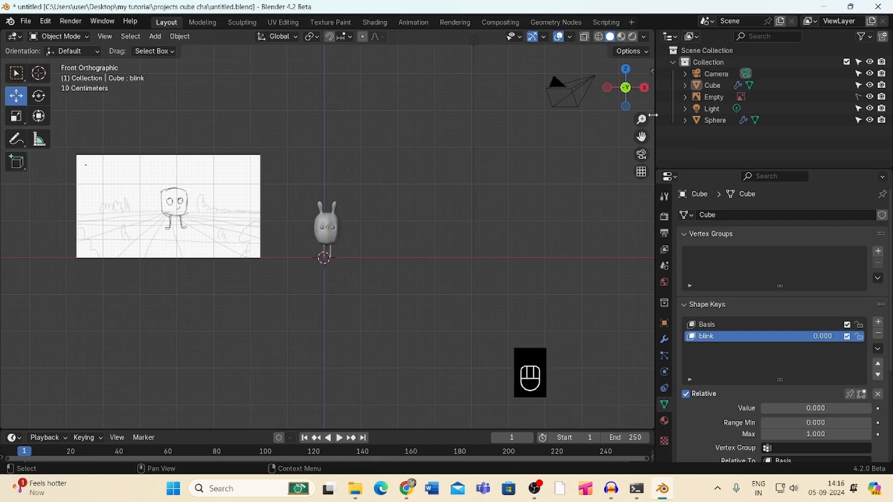
Add a 2 m cube mesh at the world origin
{"action": "left_click_drag", "start_coordinate": [641, 119], "coordinate": [660, 31]}
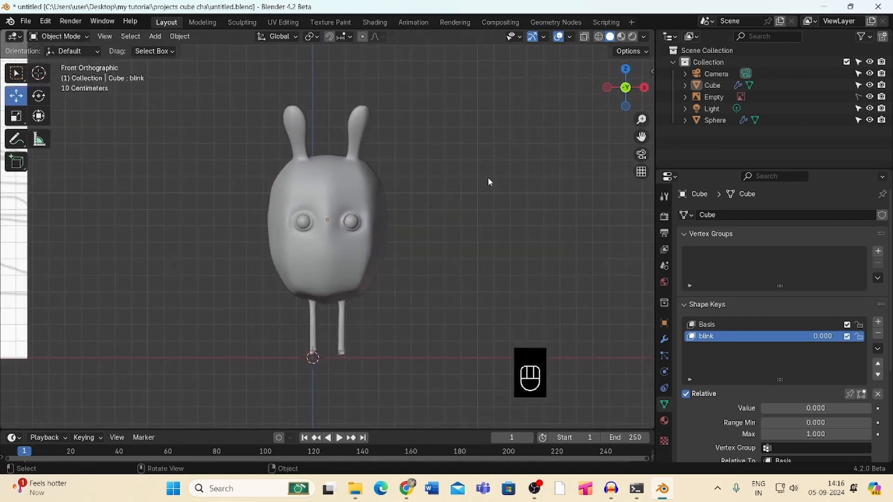
{"action": "key", "text": "shift+a"}
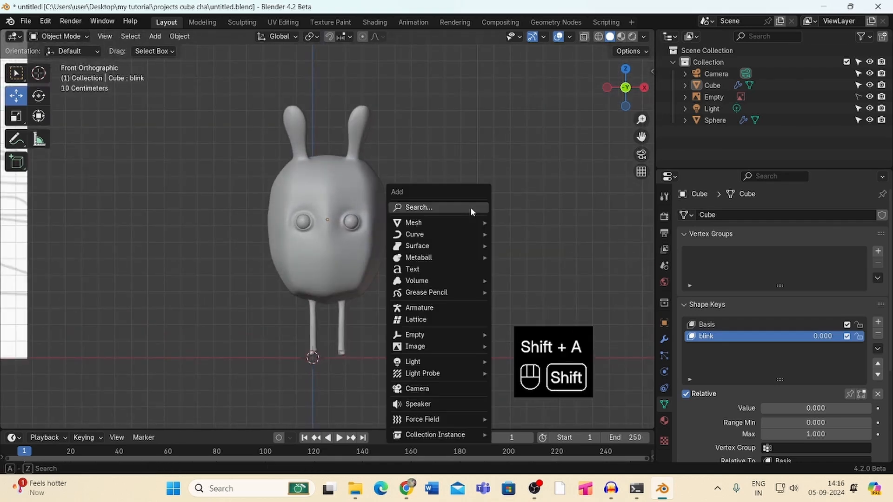
{"action": "mouse_move", "coordinate": [473, 226]}
{"action": "left_click", "coordinate": [531, 235]}
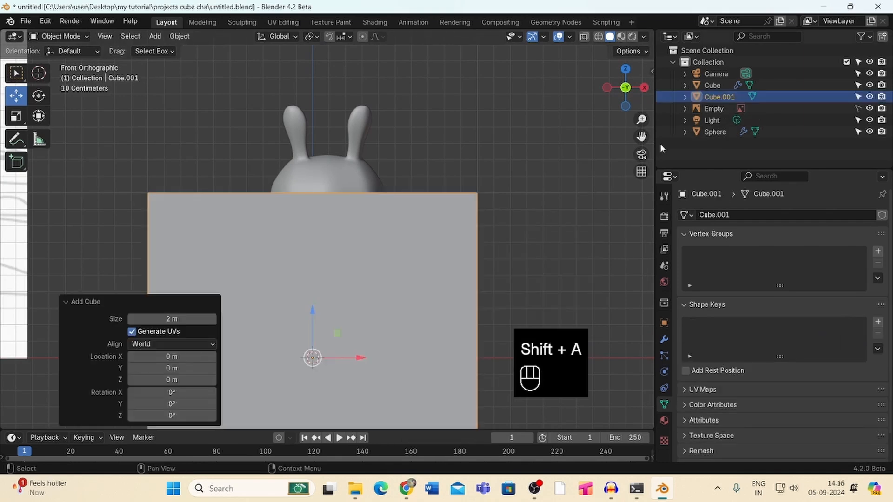
{"action": "scroll", "coordinate": [516, 293], "scroll_direction": "down", "scroll_amount": 8}
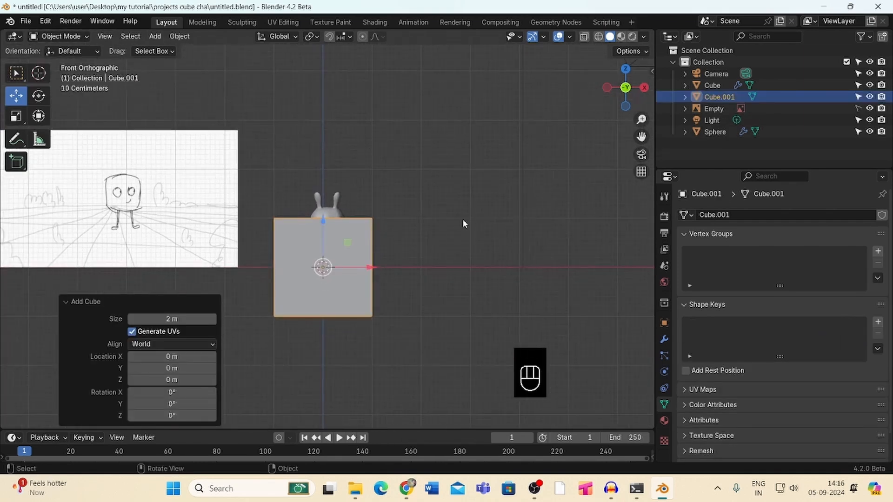
In Edit Mode, move the cube's geometry about 2.84 m along X and collapse all its vertices into a single vertex
{"action": "key", "text": "Tab"}
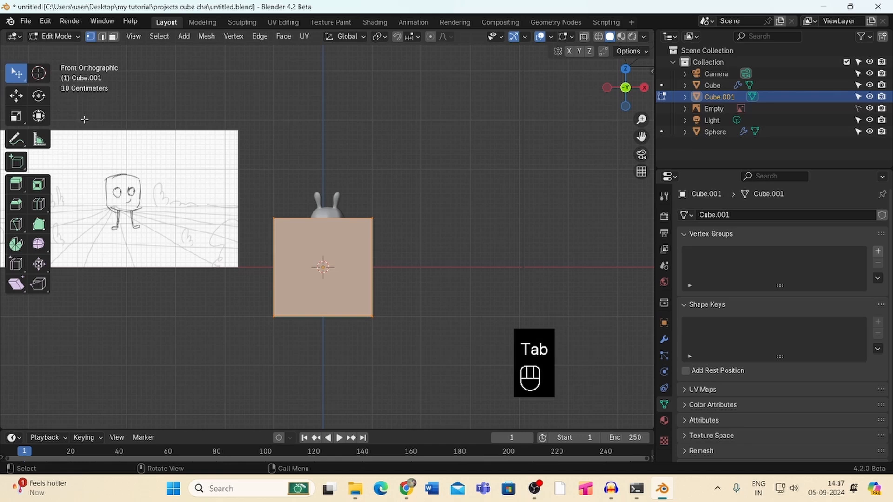
{"action": "left_click", "coordinate": [18, 96]}
{"action": "left_click_drag", "start_coordinate": [369, 271], "coordinate": [509, 270]}
{"action": "key", "text": "m"}
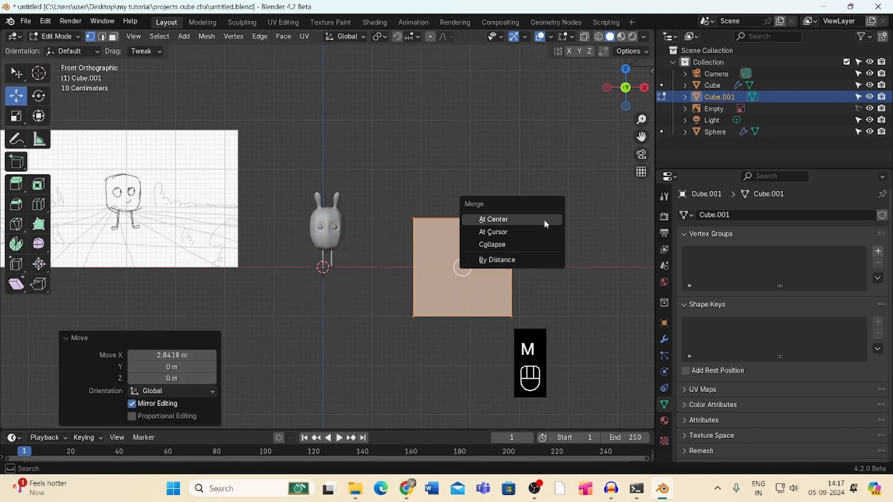
{"action": "left_click", "coordinate": [528, 243]}
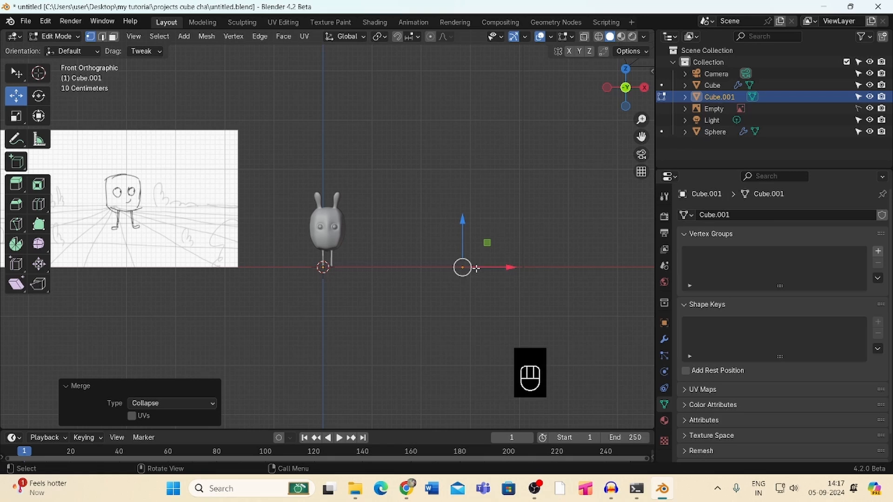
Extrude the vertex repeatedly into a smile-shaped open chain, and shift the chain's first vertex about 0.026 m along X
{"action": "key", "text": "KP_Decimal"}
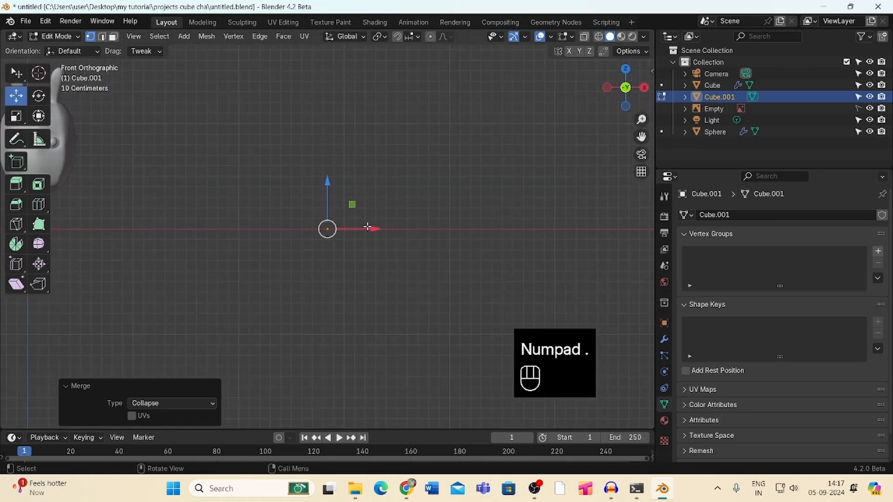
{"action": "key", "text": "e"}
{"action": "key", "text": "e"}
{"action": "key", "text": "e"}
{"action": "key", "text": "e"}
{"action": "key", "text": "e"}
{"action": "key", "text": "e"}
{"action": "key", "text": "e"}
{"action": "key", "text": "e"}
{"action": "key", "text": "e"}
{"action": "key", "text": "e"}
{"action": "key", "text": "e"}
{"action": "key", "text": "e"}
{"action": "key", "text": "e"}
{"action": "key", "text": "e"}
{"action": "key", "text": "e"}
{"action": "key", "text": "e"}
{"action": "key", "text": "e"}
{"action": "key", "text": "e"}
{"action": "key", "text": "e"}
{"action": "key", "text": "e"}
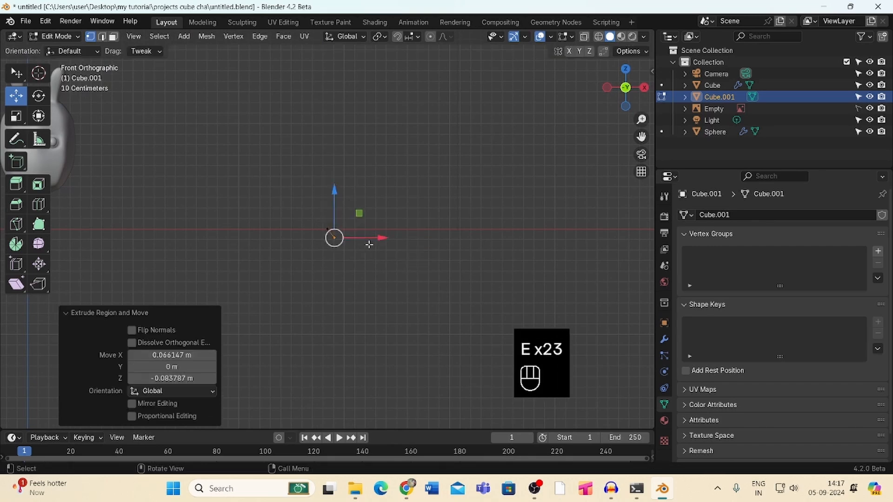
{"action": "key", "text": "e"}
{"action": "key", "text": "e"}
{"action": "key", "text": "e"}
{"action": "key", "text": "e"}
{"action": "key", "text": "e"}
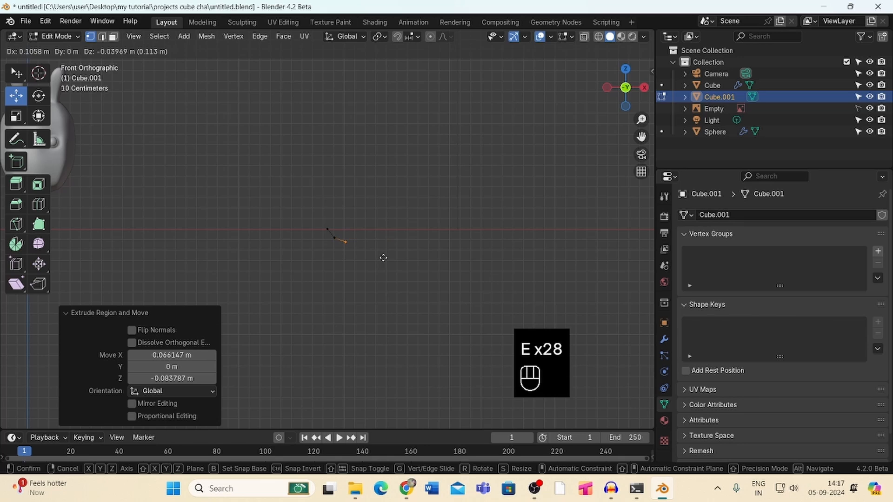
{"action": "key", "text": "e"}
{"action": "key", "text": "e"}
{"action": "key", "text": "e"}
{"action": "key", "text": "e"}
{"action": "key", "text": "e"}
{"action": "key", "text": "e"}
{"action": "key", "text": "e"}
{"action": "key", "text": "e"}
{"action": "key", "text": "e"}
{"action": "key", "text": "e"}
{"action": "key", "text": "e"}
{"action": "key", "text": "e"}
{"action": "key", "text": "e"}
{"action": "key", "text": "e"}
{"action": "key", "text": "e"}
{"action": "key", "text": "e"}
{"action": "key", "text": "e"}
{"action": "key", "text": "e"}
{"action": "key", "text": "e"}
{"action": "key", "text": "e"}
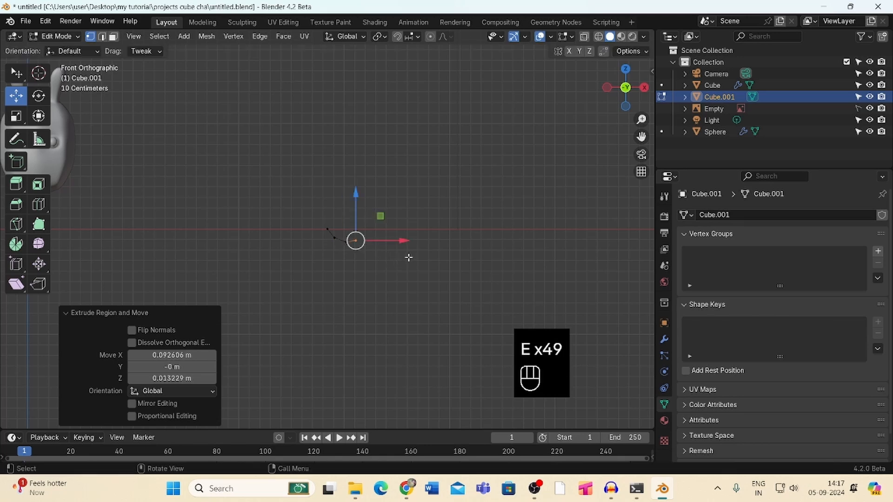
{"action": "key", "text": "e"}
{"action": "key", "text": "e"}
{"action": "key", "text": "e"}
{"action": "key", "text": "e"}
{"action": "key", "text": "e"}
{"action": "key", "text": "e"}
{"action": "key", "text": "e"}
{"action": "key", "text": "e"}
{"action": "left_click", "coordinate": [426, 237]}
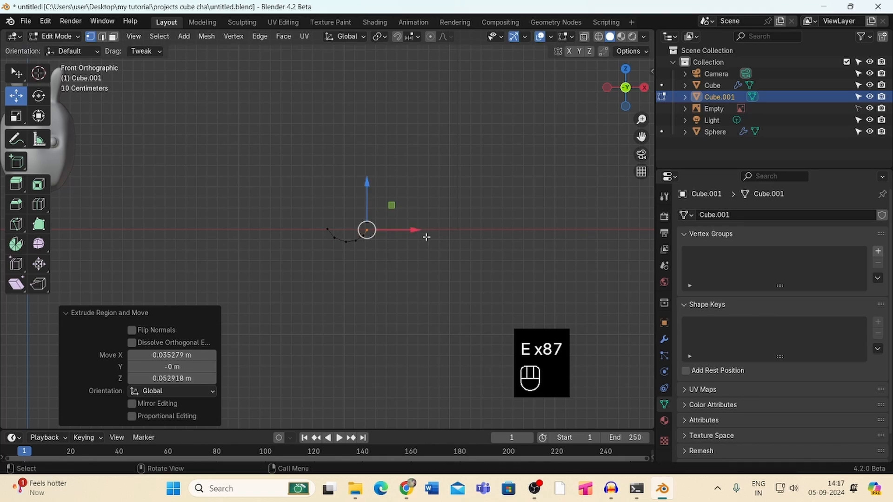
{"action": "left_click", "coordinate": [329, 229]}
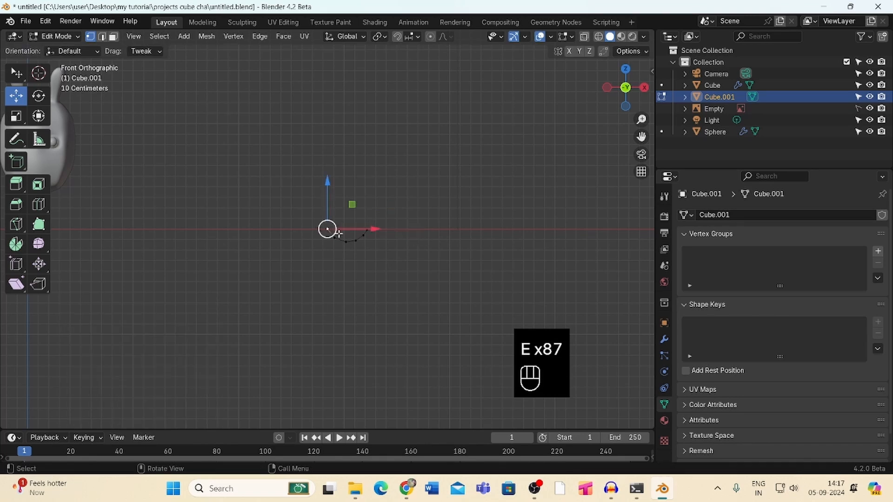
{"action": "left_click_drag", "start_coordinate": [375, 230], "coordinate": [382, 231]}
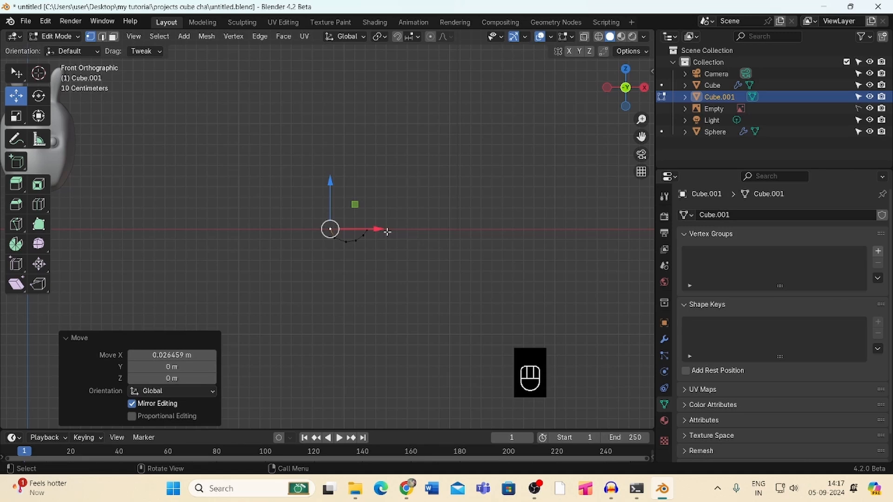
Add a Skin modifier to the smile-shaped chain and scale the skin radius of all its vertices to 0.128
{"action": "key", "text": "a"}
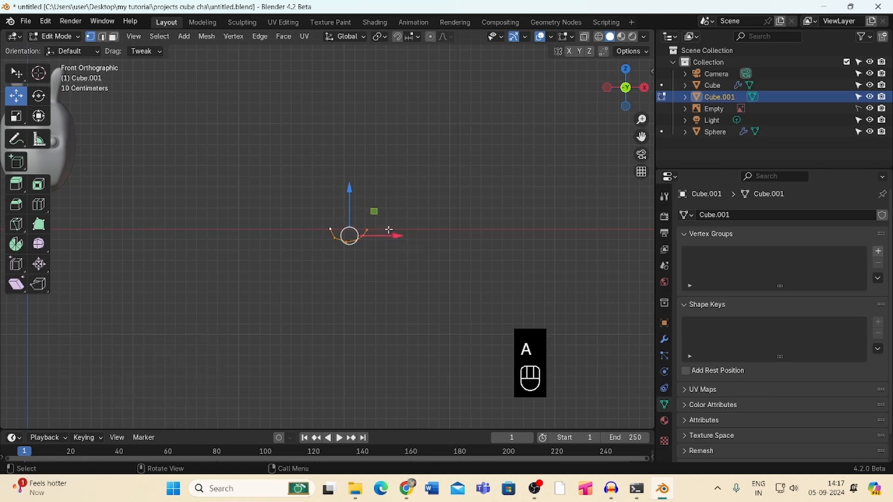
{"action": "left_click", "coordinate": [663, 340]}
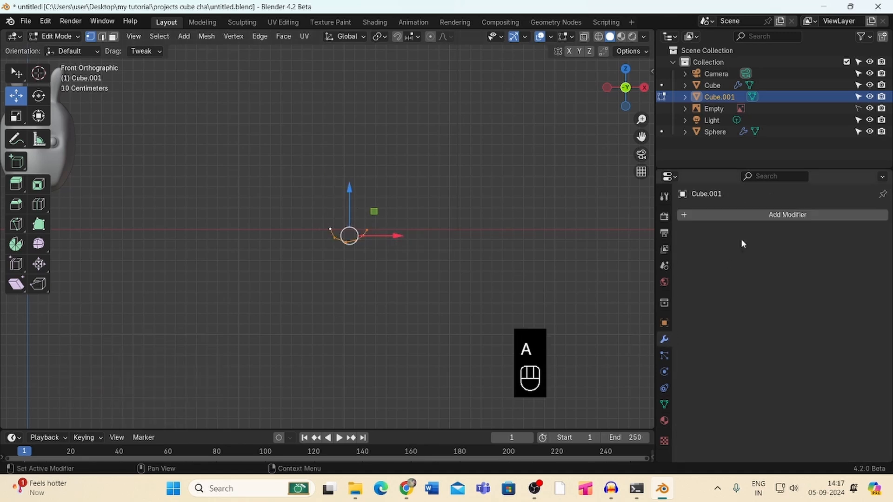
{"action": "left_click", "coordinate": [755, 213]}
{"action": "left_click", "coordinate": [730, 210]}
{"action": "type", "text": "skin"}
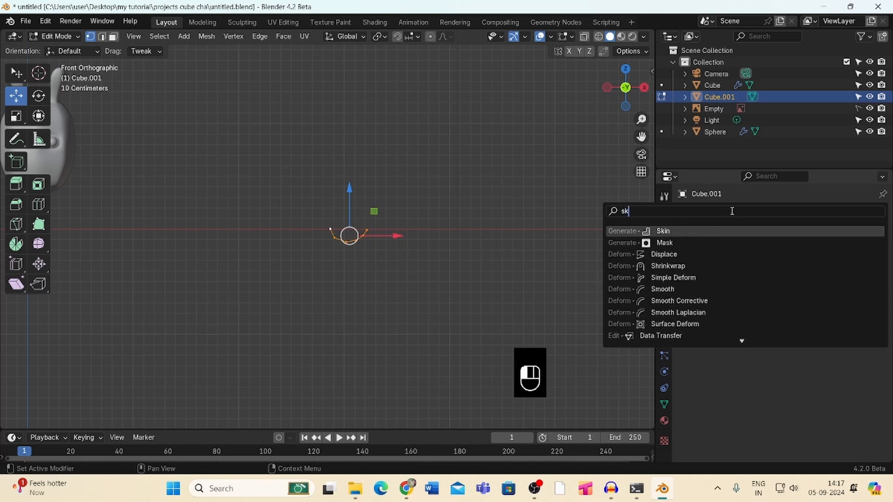
{"action": "left_click", "coordinate": [722, 231]}
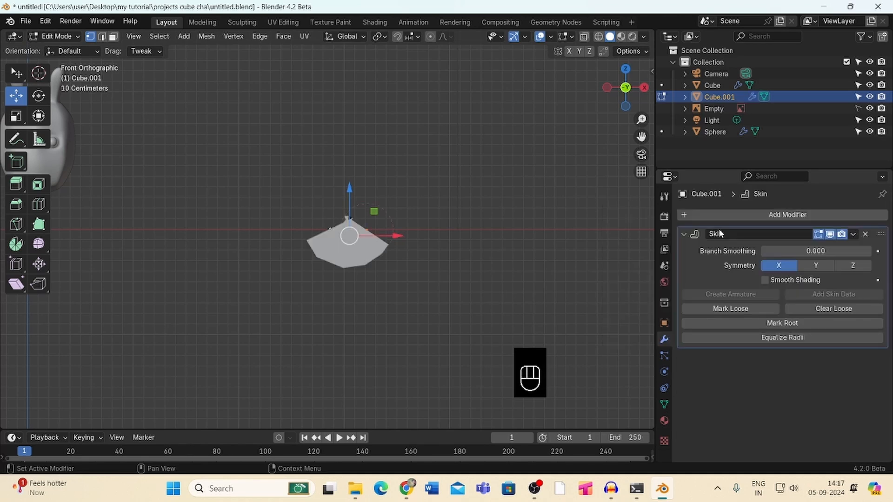
{"action": "key", "text": "ctrl+a"}
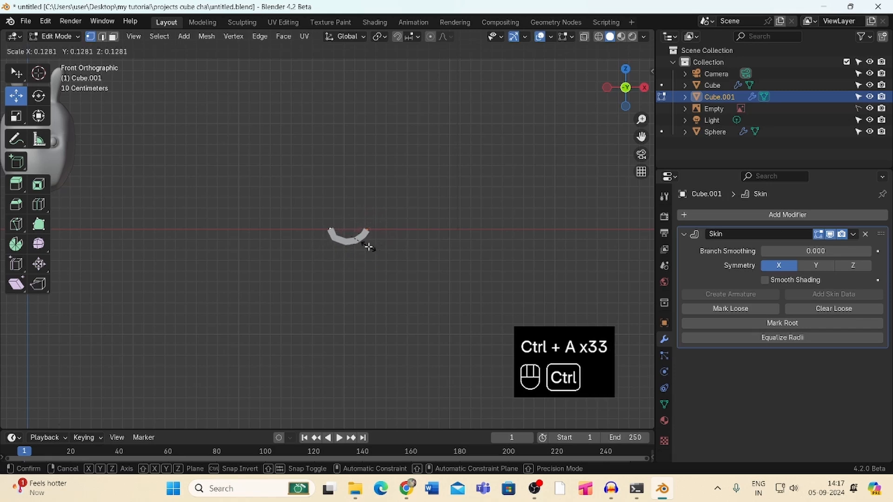
{"action": "left_click", "coordinate": [368, 247]}
Add a Subdivision Surface modifier to the smile mesh and set its viewport level to 2
{"action": "left_click", "coordinate": [727, 215]}
{"action": "left_click", "coordinate": [698, 215]}
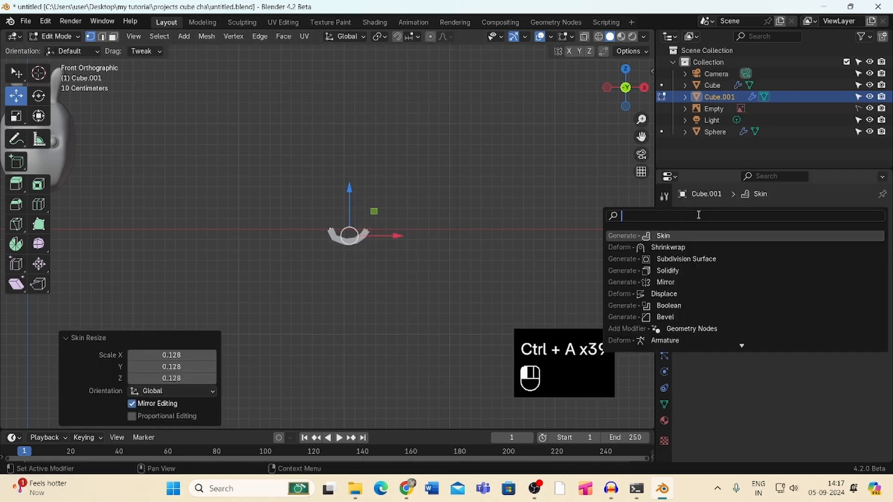
{"action": "type", "text": "sub"}
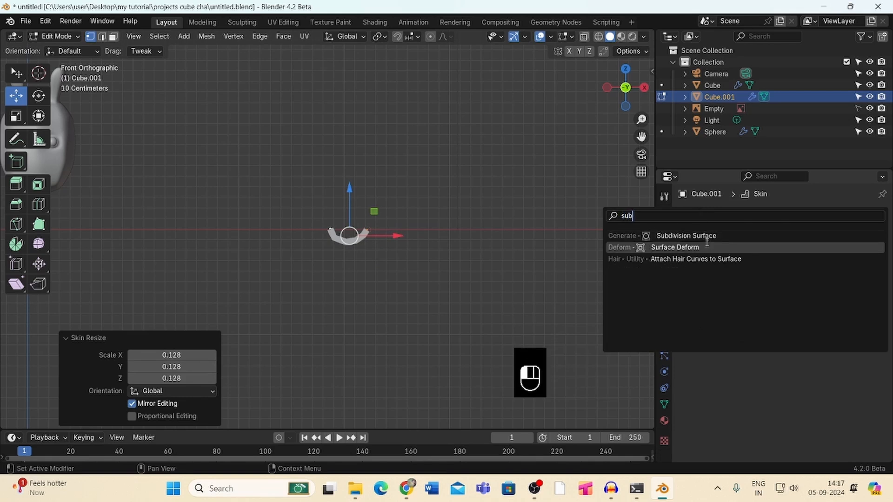
{"action": "left_click", "coordinate": [709, 236]}
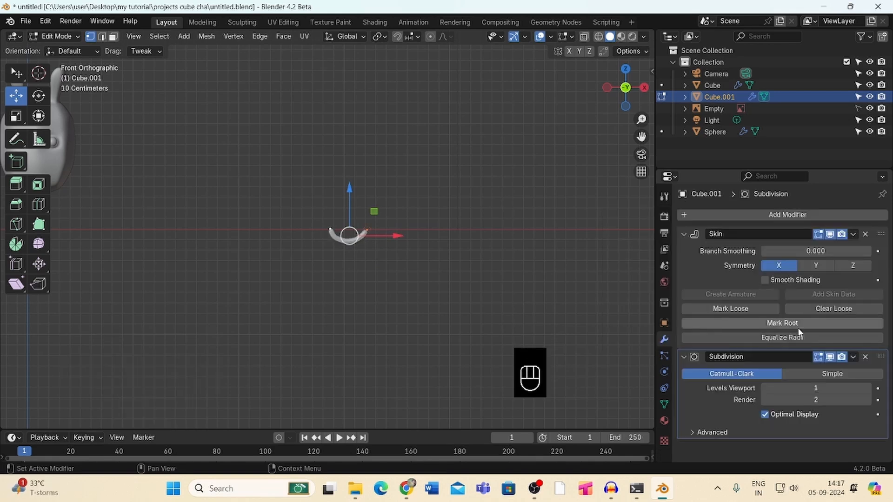
{"action": "left_click", "coordinate": [868, 389]}
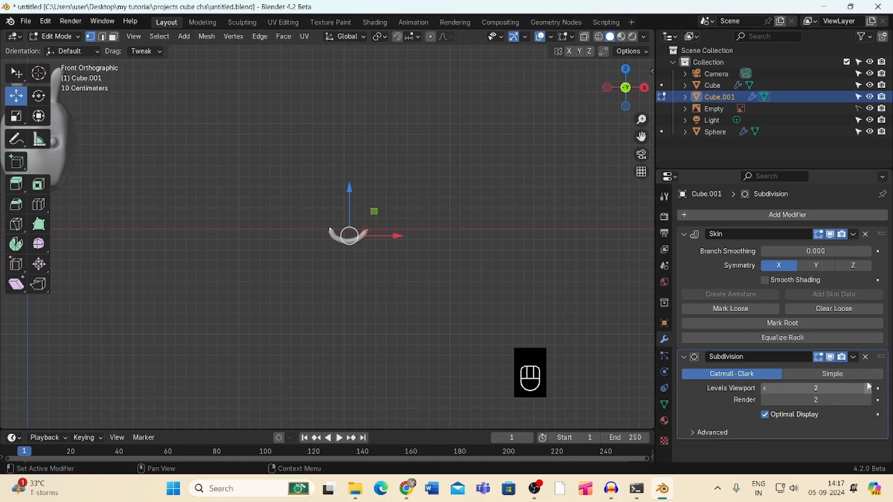
In wireframe shading, shrink the skin radius of the chain's first and last vertices to taper both mouth corners
{"action": "left_click_drag", "start_coordinate": [641, 120], "coordinate": [618, 84]}
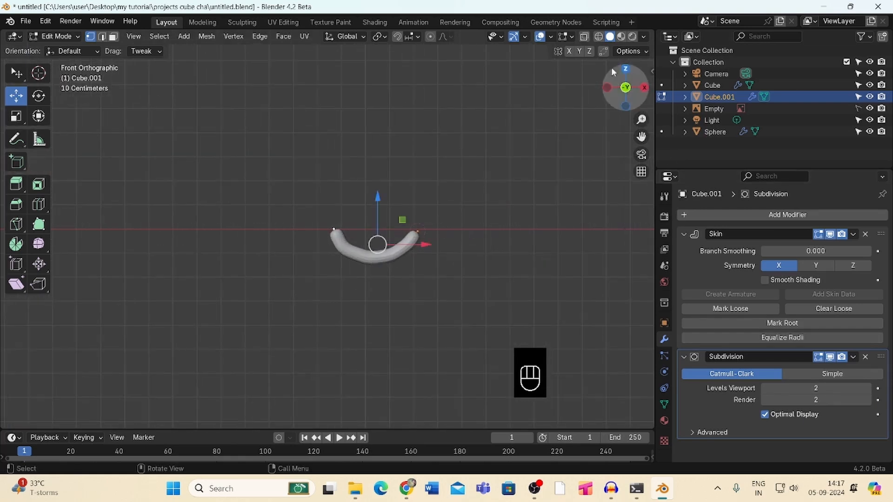
{"action": "left_click", "coordinate": [599, 36]}
{"action": "left_click_drag", "start_coordinate": [641, 120], "coordinate": [642, 119]}
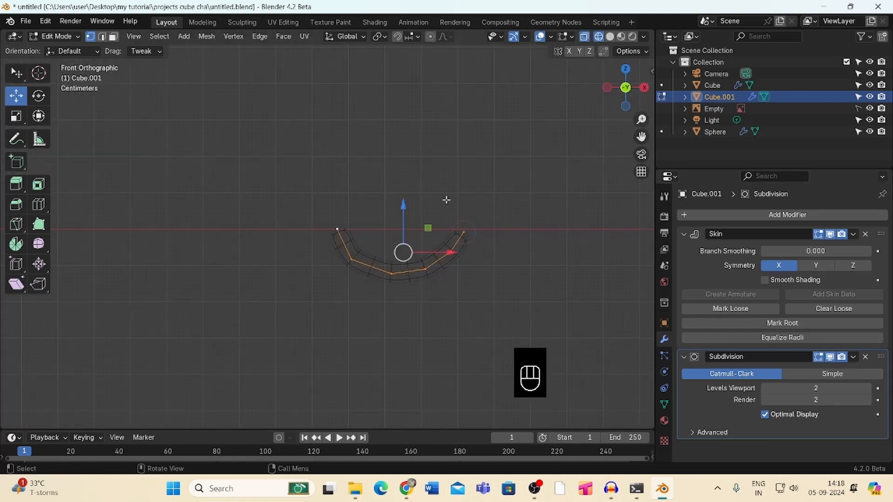
{"action": "left_click", "coordinate": [351, 257]}
{"action": "left_click", "coordinate": [337, 230]}
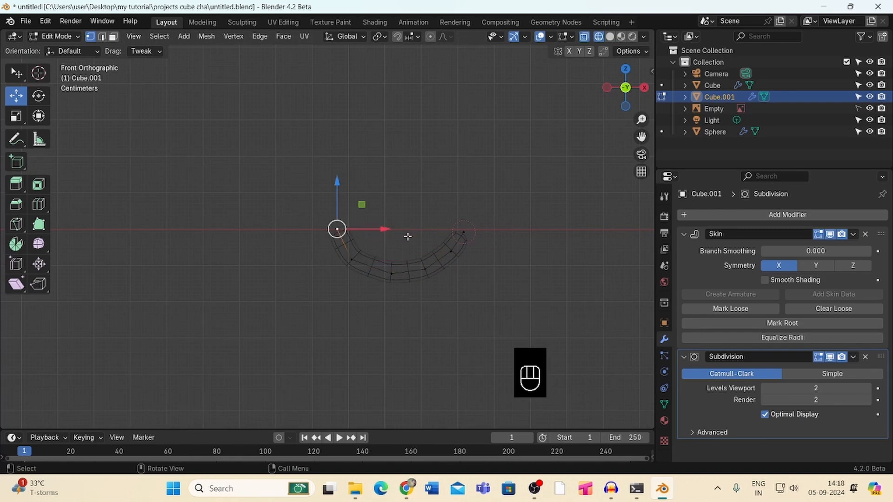
{"action": "key", "text": "ctrl+a"}
{"action": "left_click", "coordinate": [359, 240]}
{"action": "left_click", "coordinate": [464, 232]}
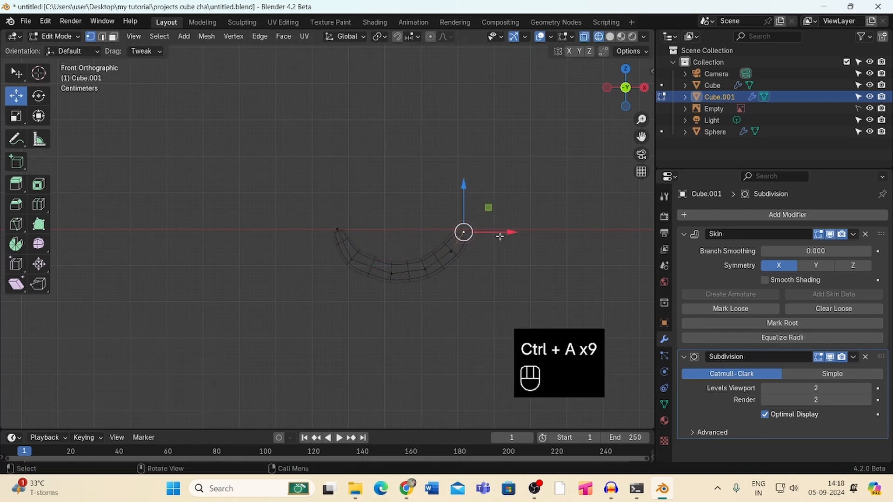
{"action": "key", "text": "ctrl+a"}
{"action": "left_click", "coordinate": [480, 240]}
Nudge the smile's bottom vertex slightly and shift the chain's second vertex about 0.017 m along X to even the curve
{"action": "mouse_move", "coordinate": [465, 215]}
{"action": "left_mouse_down"}
{"action": "mouse_move", "coordinate": [468, 206]}
{"action": "mouse_move", "coordinate": [466, 216]}
{"action": "left_mouse_up"}
{"action": "left_click", "coordinate": [393, 276]}
{"action": "left_click_drag", "start_coordinate": [431, 277], "coordinate": [405, 259]}
{"action": "left_click", "coordinate": [358, 256]}
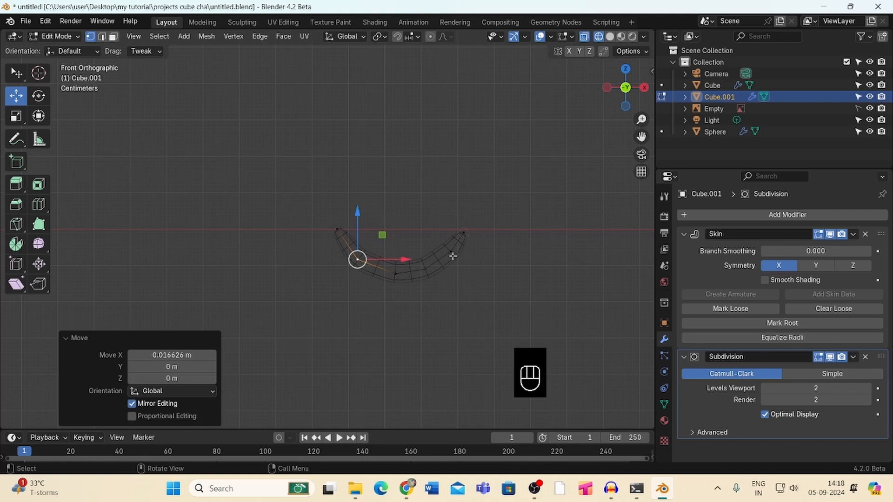
Rescale the skin radius of the second and fifth vertices together, and enlarge the bottom vertex's radius by about 1.197
{"action": "left_click", "coordinate": [451, 252], "text": "shift"}
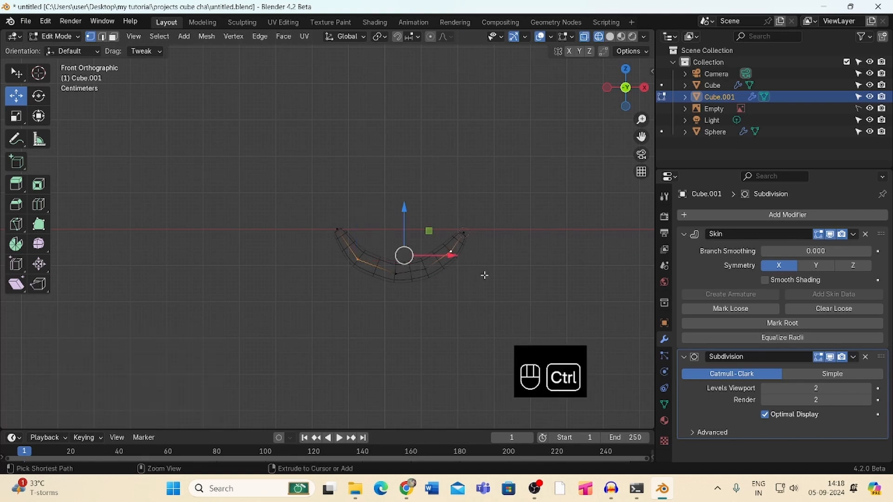
{"action": "key", "text": "ctrl+a"}
{"action": "left_click", "coordinate": [455, 267]}
{"action": "left_click", "coordinate": [395, 274]}
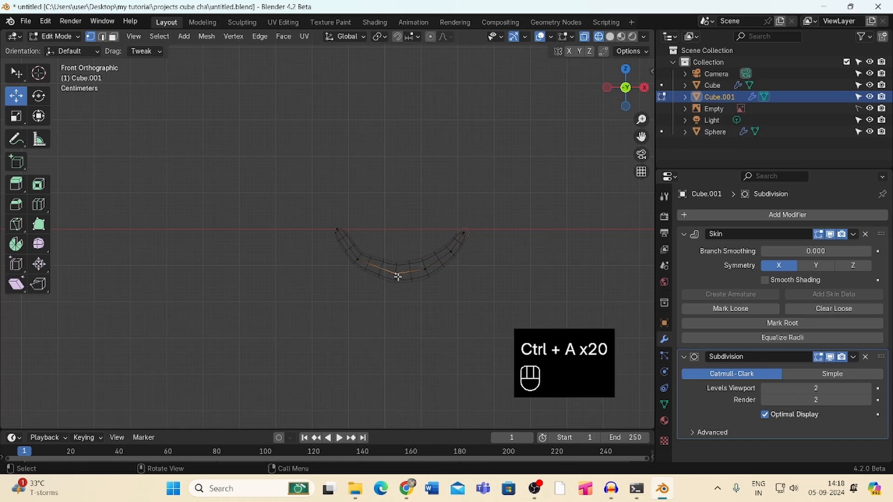
{"action": "key", "text": "ctrl+a"}
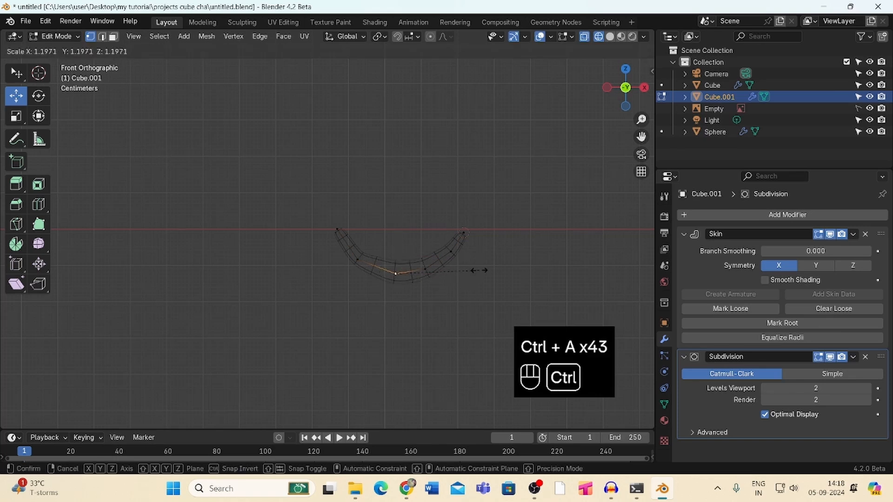
{"action": "left_click", "coordinate": [478, 271]}
Enlarge the second vertex's skin radius by about 1.279 and move that vertex about 0.006 m in X and 0.004 m in Z
{"action": "left_click", "coordinate": [358, 260]}
{"action": "key", "text": "ctrl+a"}
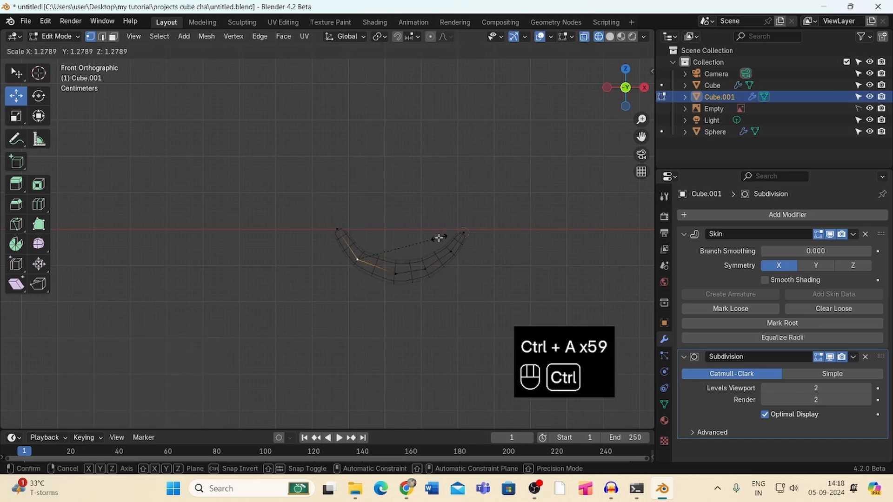
{"action": "left_click", "coordinate": [439, 238]}
{"action": "left_click_drag", "start_coordinate": [358, 258], "coordinate": [361, 257]}
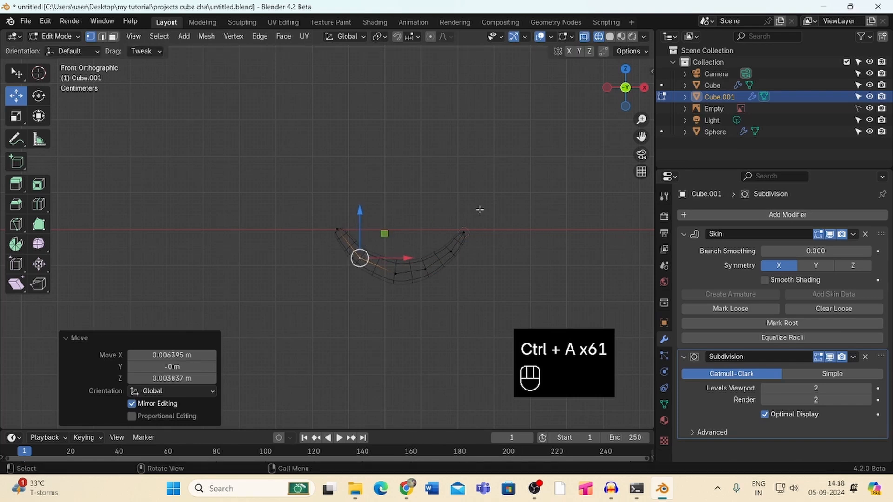
{"action": "left_click", "coordinate": [484, 206]}
Examine the smile's thickness and tapering in solid shading
{"action": "left_click_drag", "start_coordinate": [641, 120], "coordinate": [610, 210]}
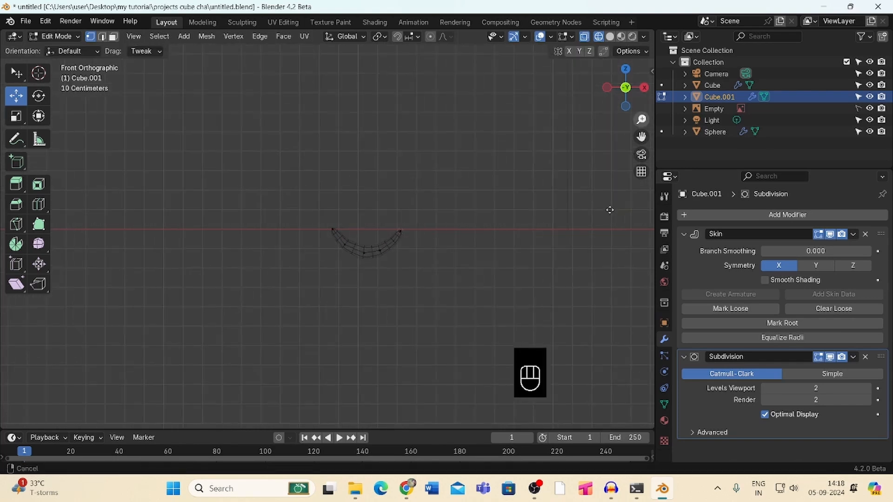
{"action": "key", "text": "a"}
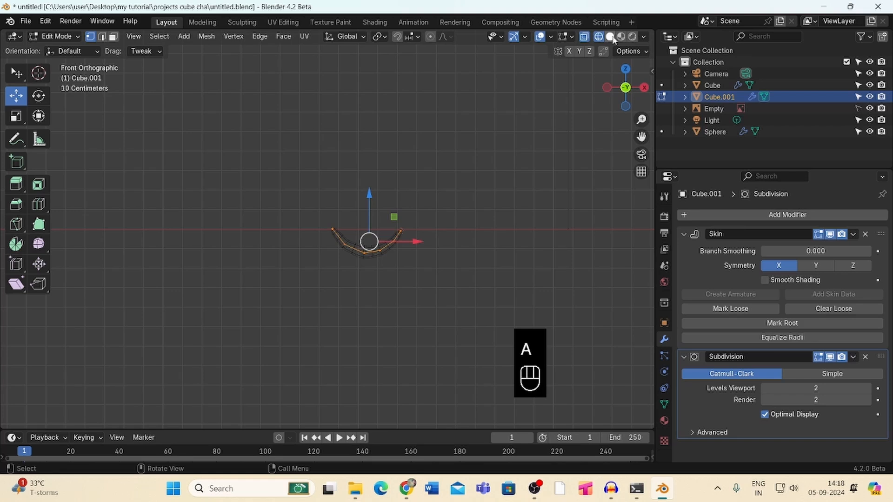
{"action": "left_click", "coordinate": [610, 36]}
{"action": "mouse_move", "coordinate": [641, 136]}
{"action": "left_mouse_down"}
{"action": "mouse_move", "coordinate": [607, 223]}
{"action": "mouse_move", "coordinate": [534, 325]}
{"action": "mouse_move", "coordinate": [566, 186]}
{"action": "mouse_move", "coordinate": [543, 278]}
{"action": "left_mouse_up"}
{"action": "scroll", "coordinate": [465, 251], "scroll_direction": "up", "scroll_amount": 8}
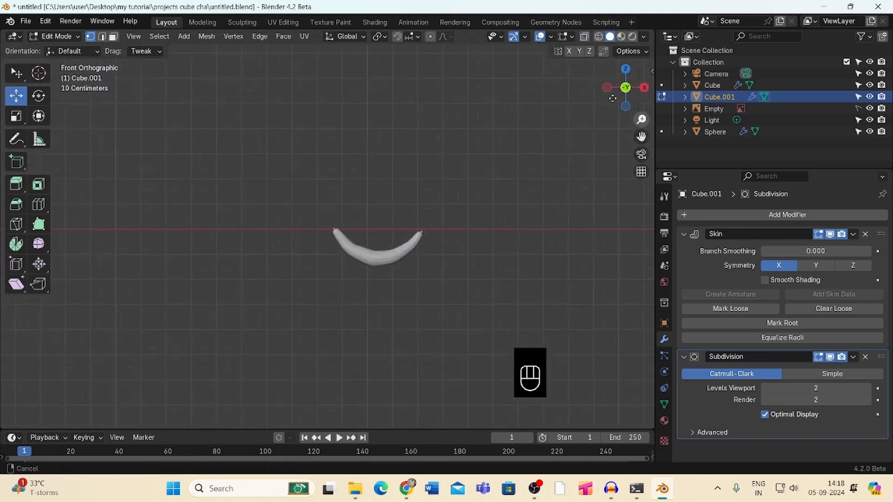
{"action": "key", "text": "Tab"}
{"action": "key", "text": "Tab"}
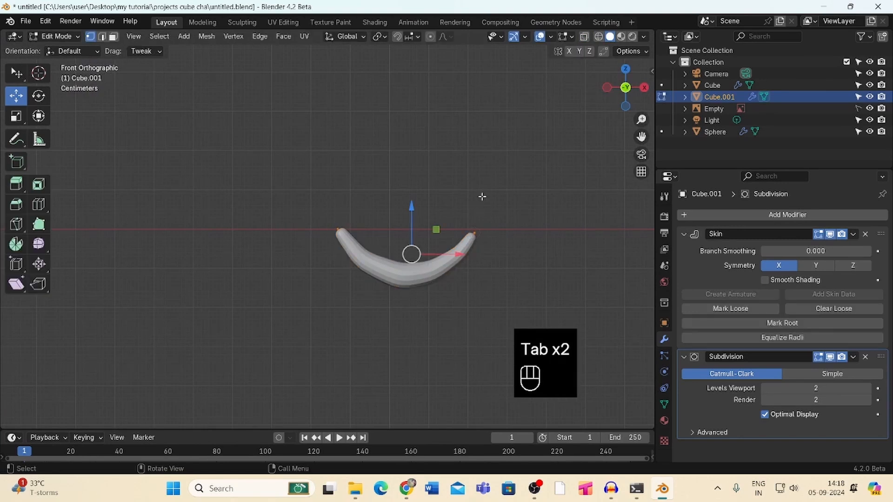
In wireframe shading, enlarge the skin radius of the fourth vertex by about 1.43 and the fifth vertex by 1.438
{"action": "left_click", "coordinate": [601, 37]}
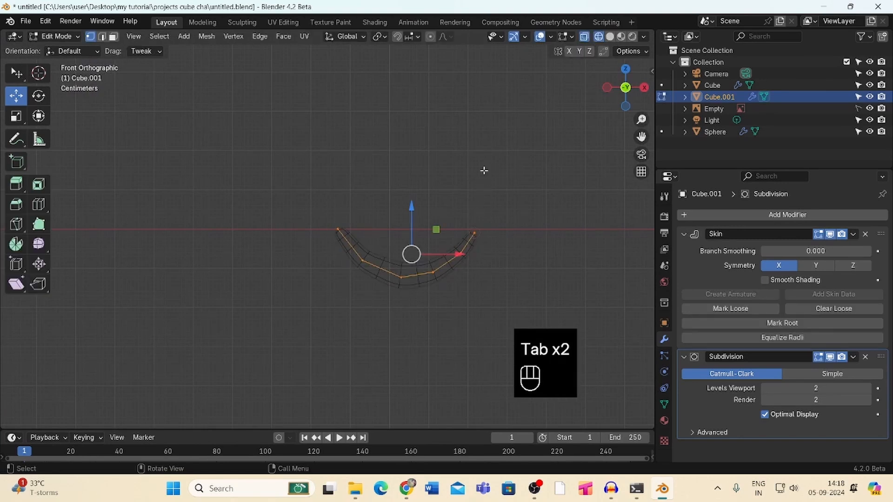
{"action": "left_click", "coordinate": [433, 272]}
{"action": "key", "text": "ctrl+a"}
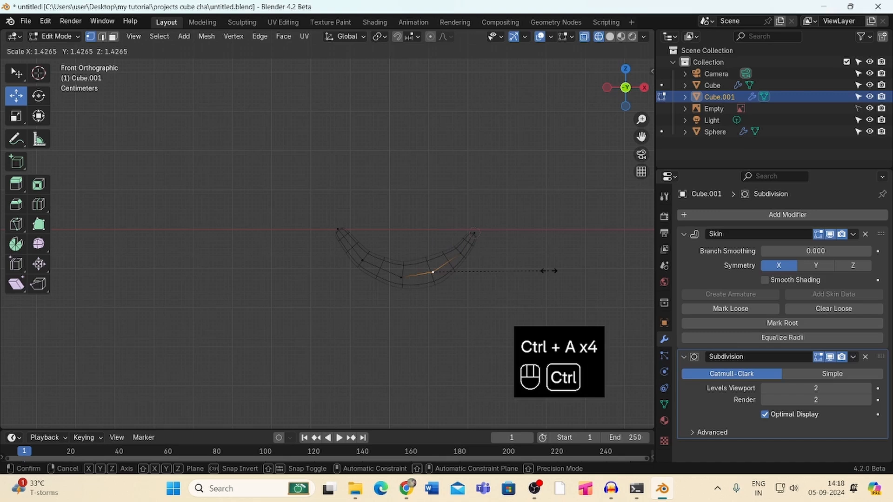
{"action": "left_click", "coordinate": [547, 271]}
{"action": "left_click", "coordinate": [461, 253]}
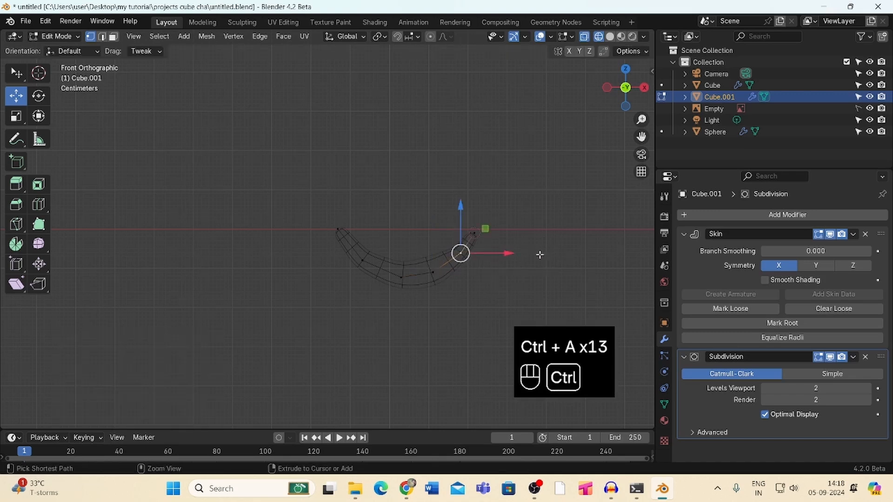
{"action": "key", "text": "ctrl+a"}
{"action": "left_click", "coordinate": [572, 245]}
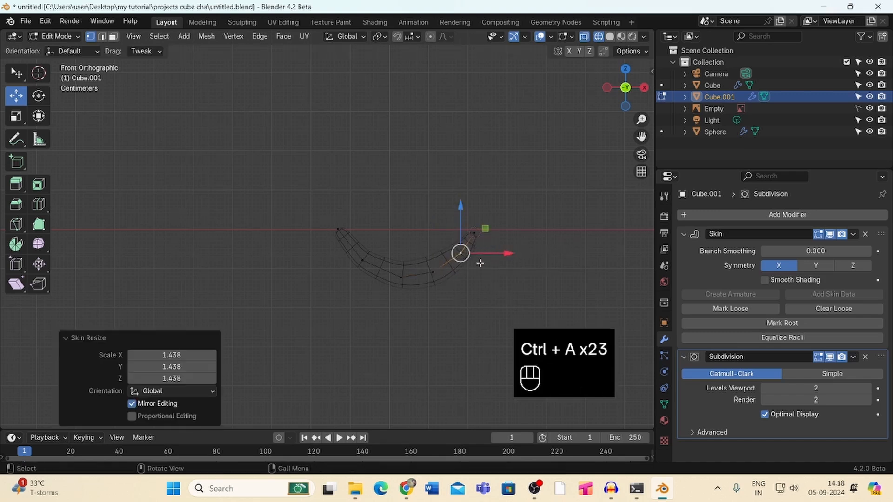
Reduce the skin radius of the fourth and fifth vertices to slim that side of the smile
{"action": "left_click", "coordinate": [432, 272]}
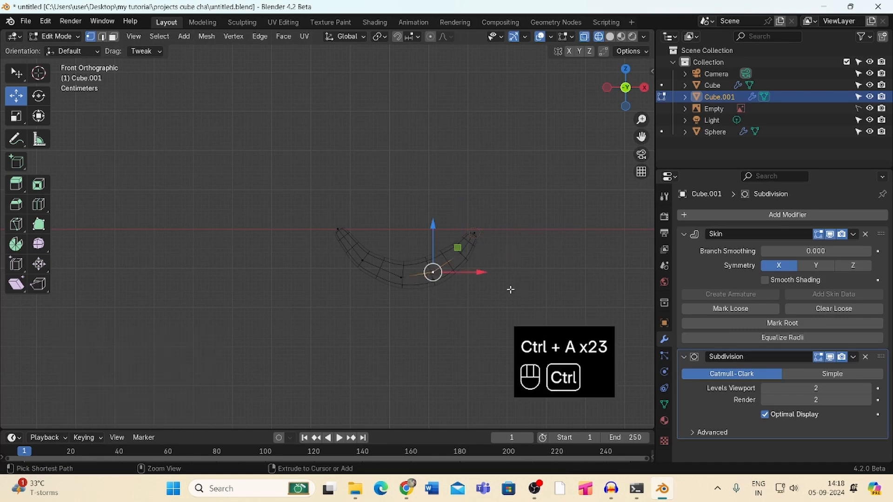
{"action": "key", "text": "ctrl+a"}
{"action": "left_click", "coordinate": [467, 254]}
{"action": "left_click", "coordinate": [465, 254]}
{"action": "key", "text": "ctrl+a"}
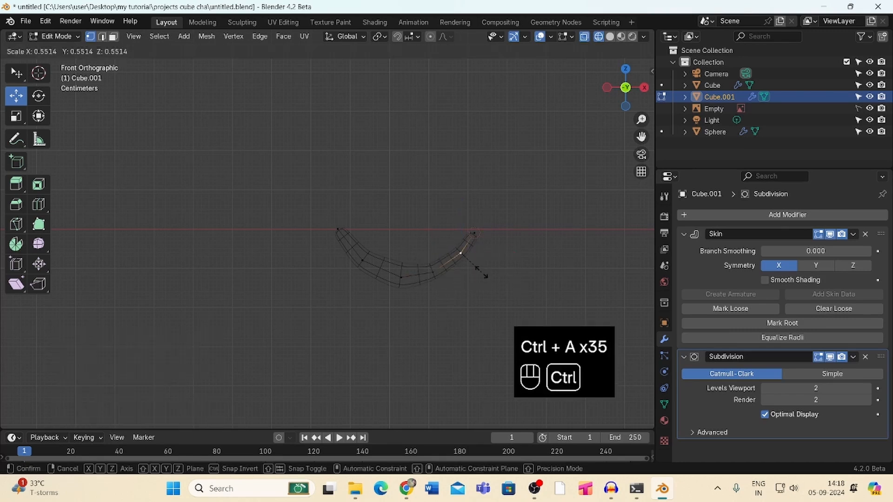
{"action": "left_click", "coordinate": [485, 276]}
Scale the bottom vertex's skin radius by 0.660 and slim the second vertex's radius to match
{"action": "left_click", "coordinate": [401, 278]}
{"action": "key", "text": "ctrl+a"}
{"action": "left_click", "coordinate": [459, 288]}
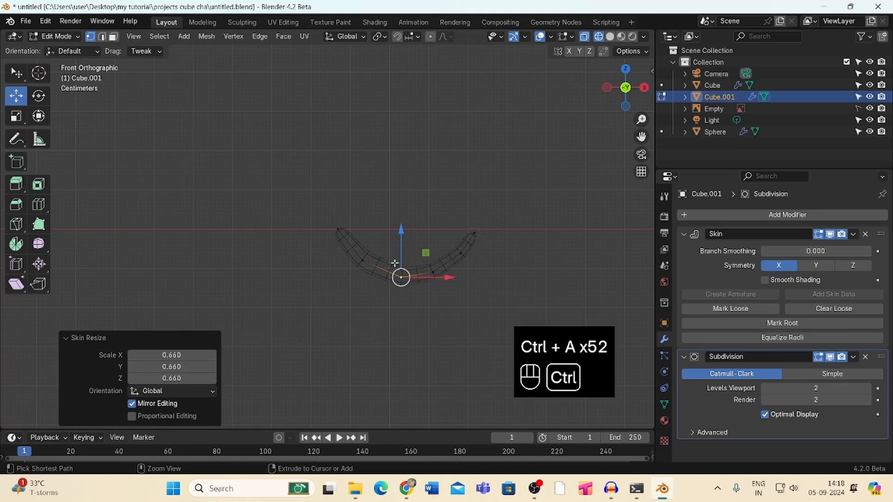
{"action": "left_click", "coordinate": [363, 260]}
{"action": "key", "text": "ctrl+a"}
{"action": "left_click", "coordinate": [404, 274]}
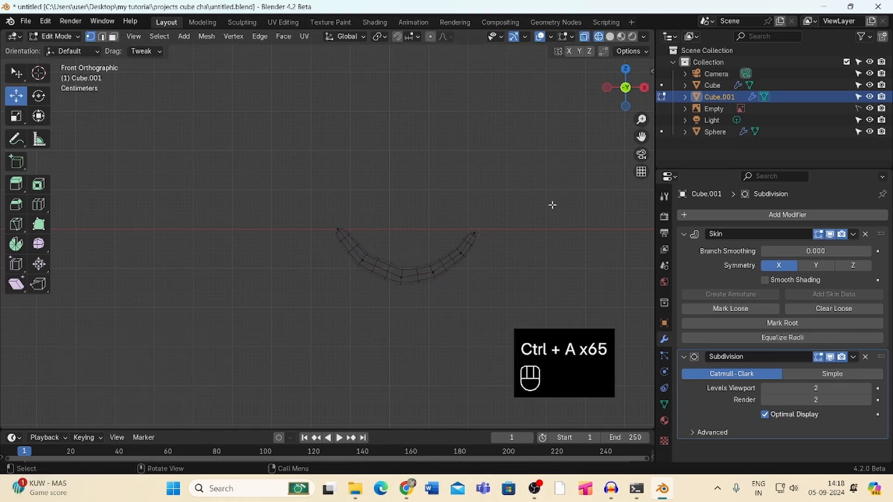
Return to Object Mode in solid shading and set the smile's origin to its geometry
{"action": "key", "text": "Tab"}
{"action": "left_click", "coordinate": [610, 37]}
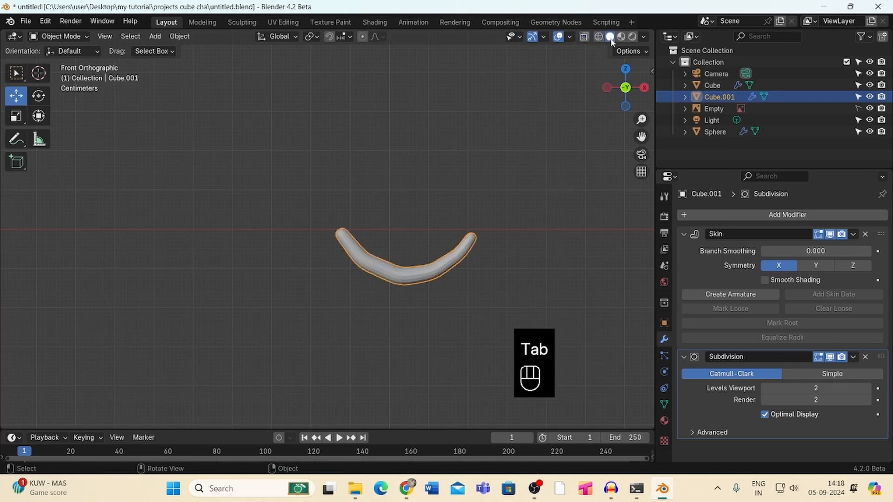
{"action": "scroll", "coordinate": [501, 273], "scroll_direction": "down", "scroll_amount": 5}
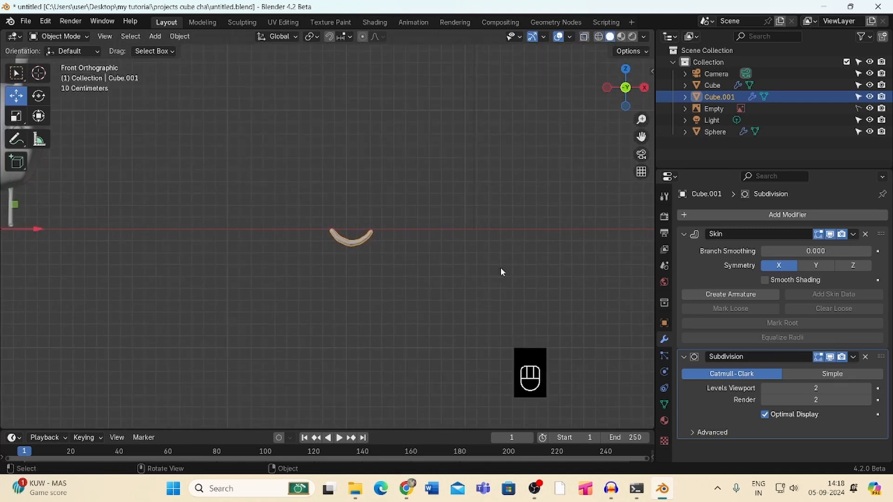
{"action": "left_click_drag", "start_coordinate": [635, 118], "coordinate": [586, 247]}
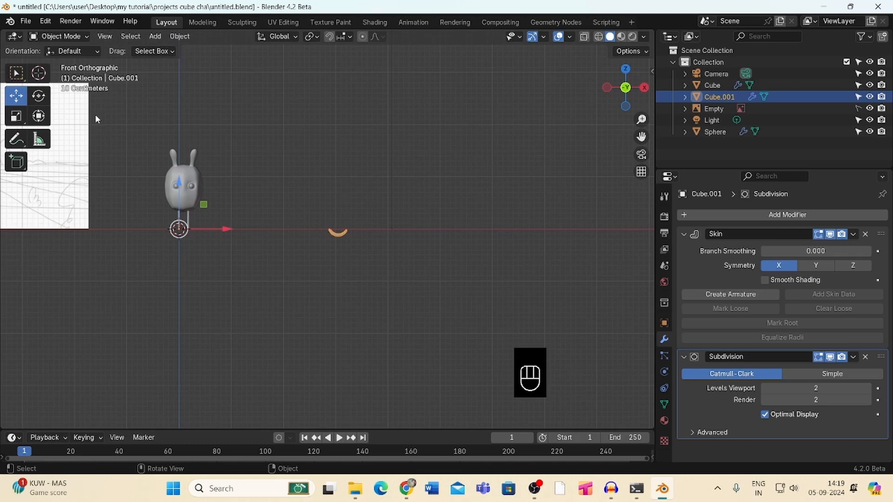
{"action": "left_click", "coordinate": [180, 37]}
{"action": "mouse_move", "coordinate": [213, 63]}
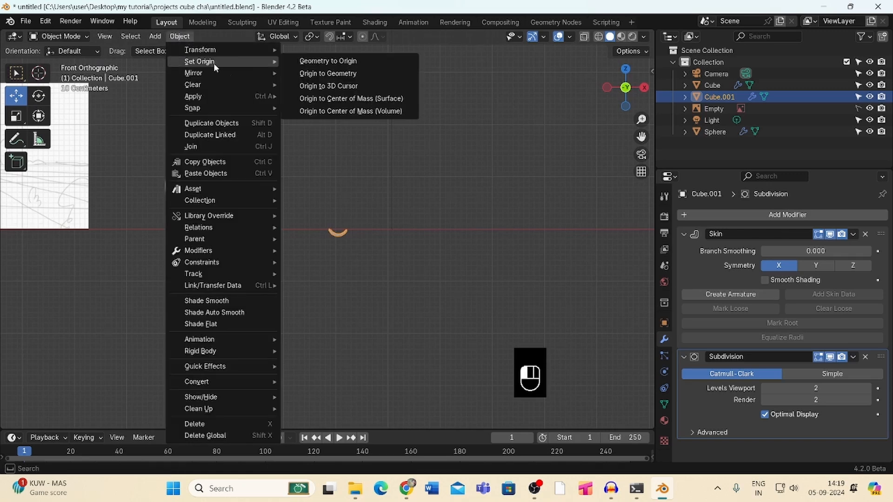
{"action": "left_click", "coordinate": [364, 73]}
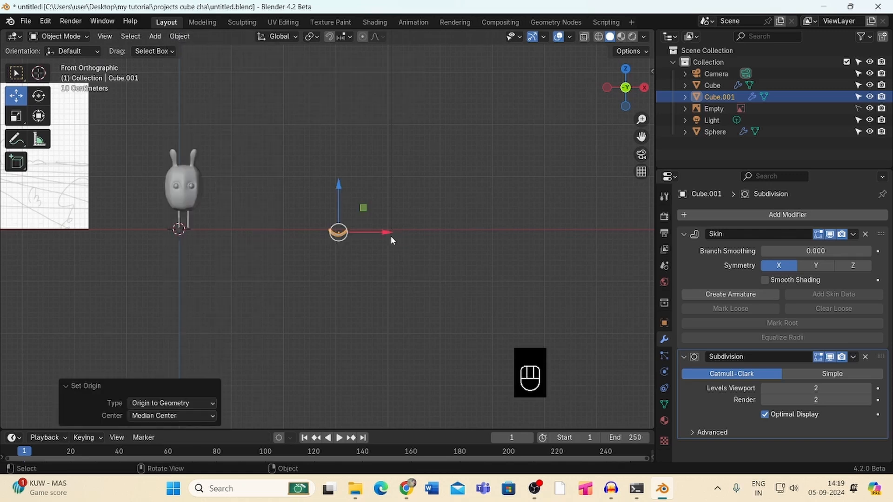
Move the smile along X and Z onto the character's face, finishing with a shift of about 0.107 m along X
{"action": "left_click_drag", "start_coordinate": [391, 235], "coordinate": [229, 235]}
{"action": "left_click_drag", "start_coordinate": [180, 196], "coordinate": [180, 159]}
{"action": "left_click_drag", "start_coordinate": [224, 192], "coordinate": [228, 189]}
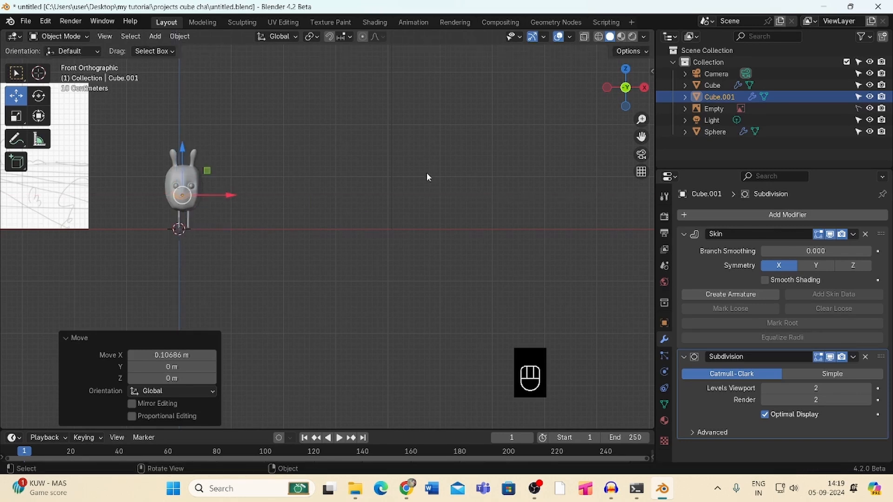
Move the smile about -0.541 m along Y to the front surface of the face, and return to the front view
{"action": "key", "text": "KP_Decimal"}
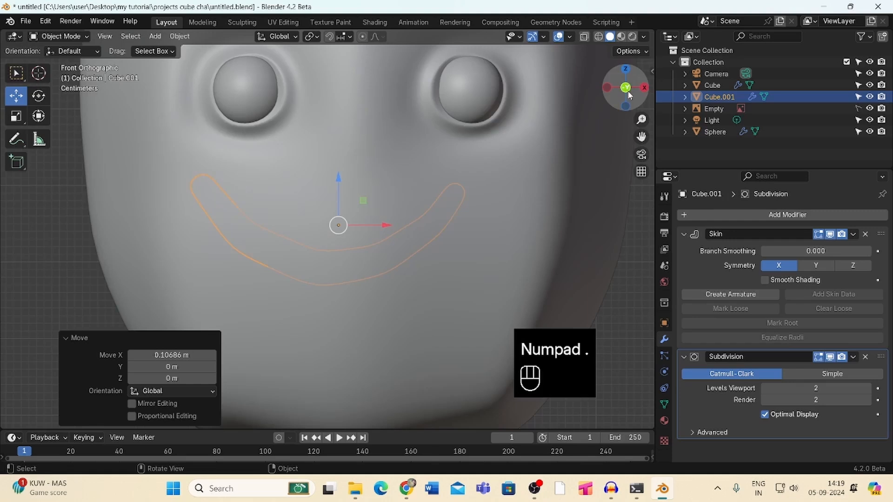
{"action": "left_click_drag", "start_coordinate": [626, 88], "coordinate": [721, 116]}
{"action": "left_click_drag", "start_coordinate": [641, 119], "coordinate": [517, 305]}
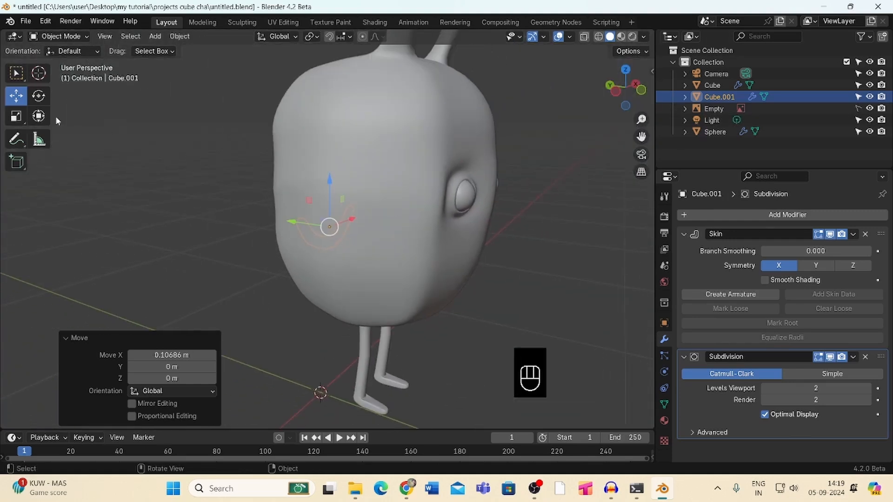
{"action": "left_click_drag", "start_coordinate": [292, 222], "coordinate": [446, 237]}
{"action": "left_click_drag", "start_coordinate": [625, 84], "coordinate": [544, 137]}
{"action": "key", "text": "KP_1"}
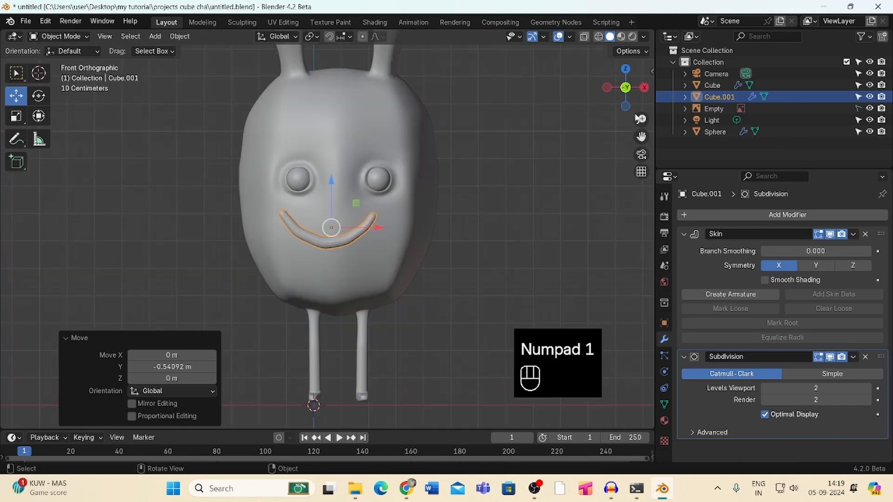
Scale the smile down to about 0.449 and shift it about 0.089 m along X on the face
{"action": "key", "text": "s"}
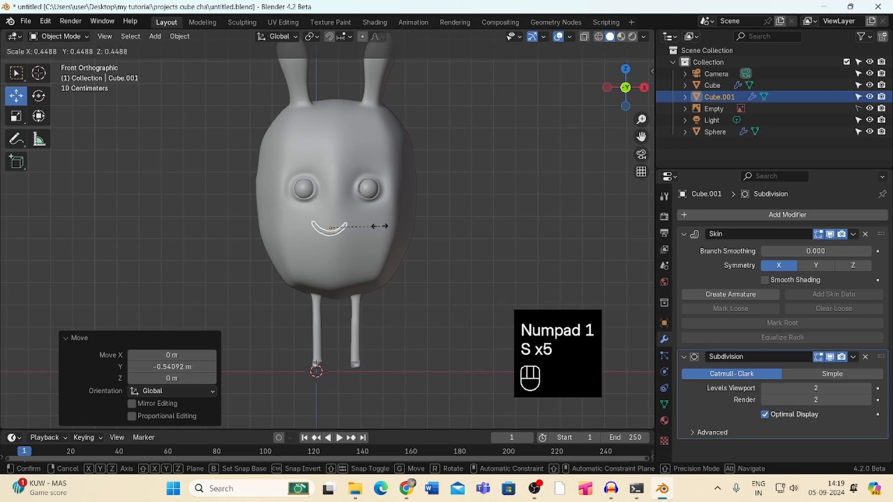
{"action": "left_click", "coordinate": [378, 225]}
{"action": "left_click_drag", "start_coordinate": [642, 119], "coordinate": [643, 86]}
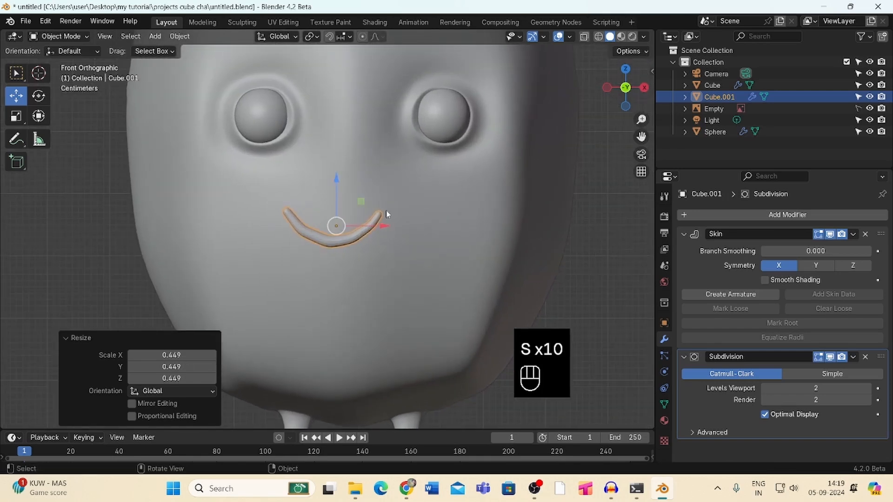
{"action": "left_click_drag", "start_coordinate": [385, 226], "coordinate": [442, 218]}
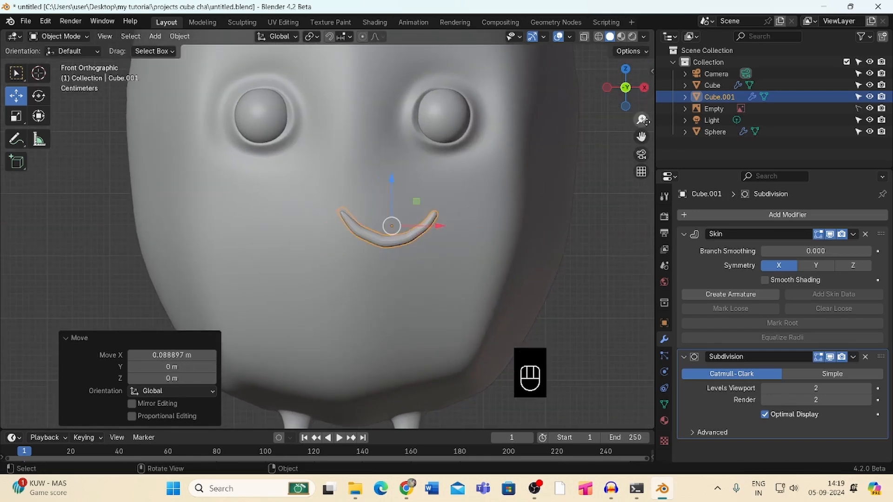
Rotate the smile by about -20.4° in the front view so it becomes lopsided
{"action": "left_click_drag", "start_coordinate": [641, 120], "coordinate": [598, 237]}
{"action": "left_click", "coordinate": [40, 95]}
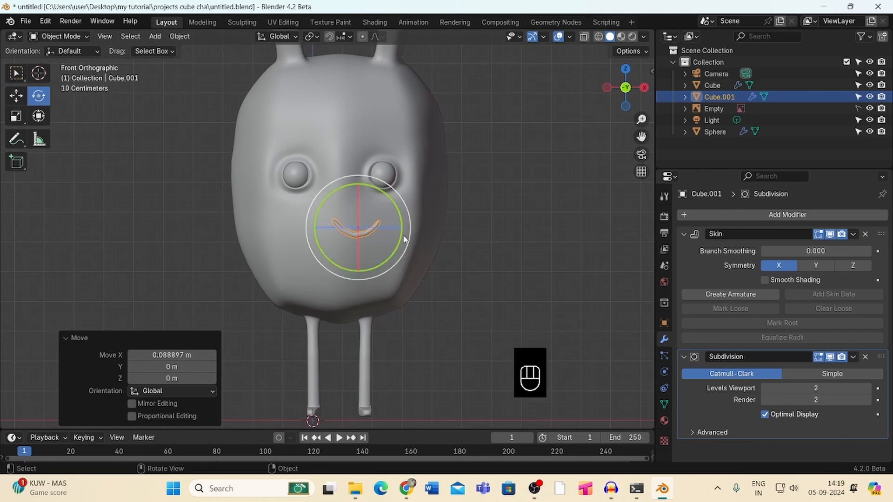
{"action": "left_click_drag", "start_coordinate": [404, 239], "coordinate": [382, 248]}
{"action": "key", "text": "g"}
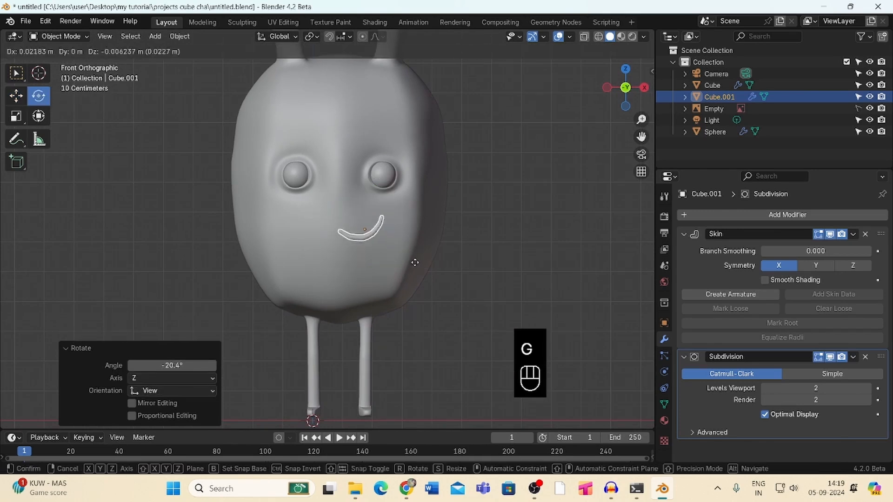
{"action": "left_click", "coordinate": [424, 261]}
{"action": "key", "text": "ctrl+z"}
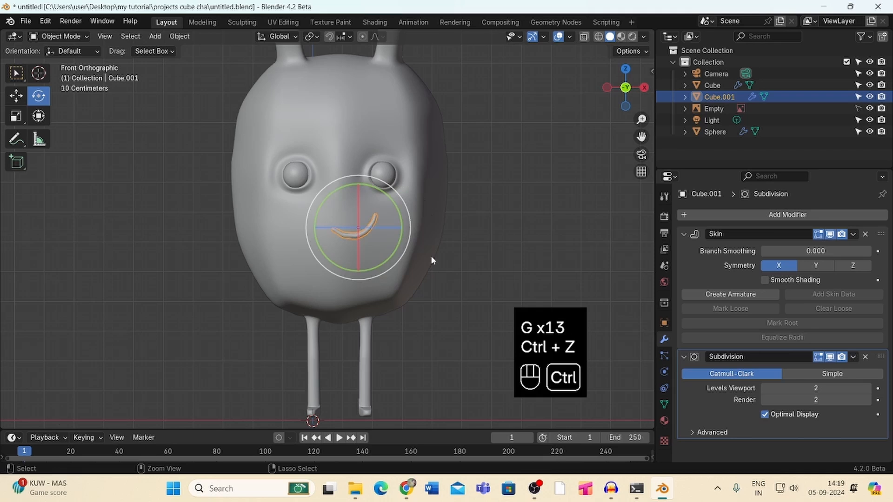
Lower the tilted smile slightly, shift it about 0.090 m along X, and scale it by 1.066
{"action": "left_click", "coordinate": [16, 95]}
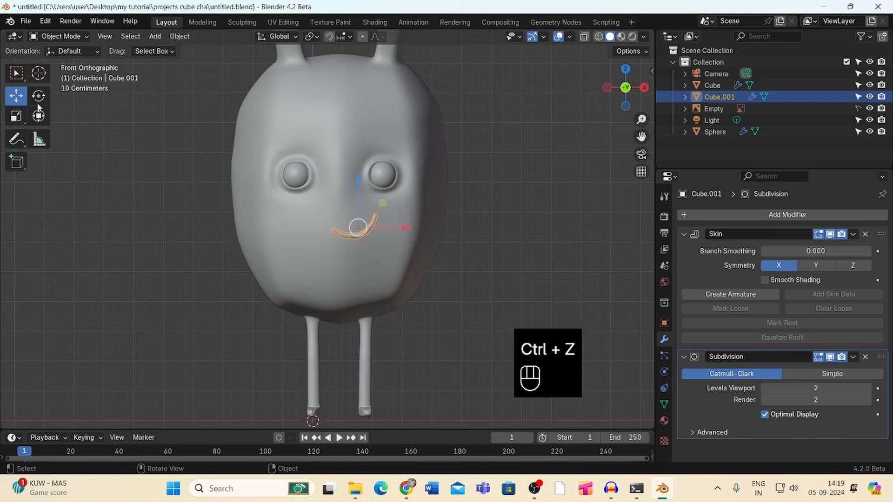
{"action": "left_click_drag", "start_coordinate": [367, 187], "coordinate": [367, 203]}
{"action": "left_click_drag", "start_coordinate": [409, 237], "coordinate": [424, 236]}
{"action": "key", "text": "s"}
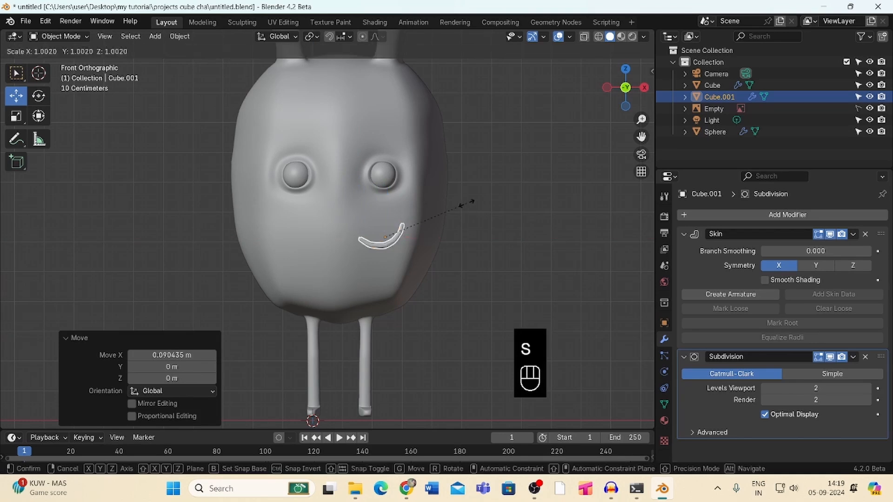
{"action": "left_click", "coordinate": [468, 200]}
Tilt the smile from the side to follow the face and move it about 0.034 m along Y
{"action": "left_click_drag", "start_coordinate": [609, 96], "coordinate": [500, 127]}
{"action": "left_click", "coordinate": [39, 96]}
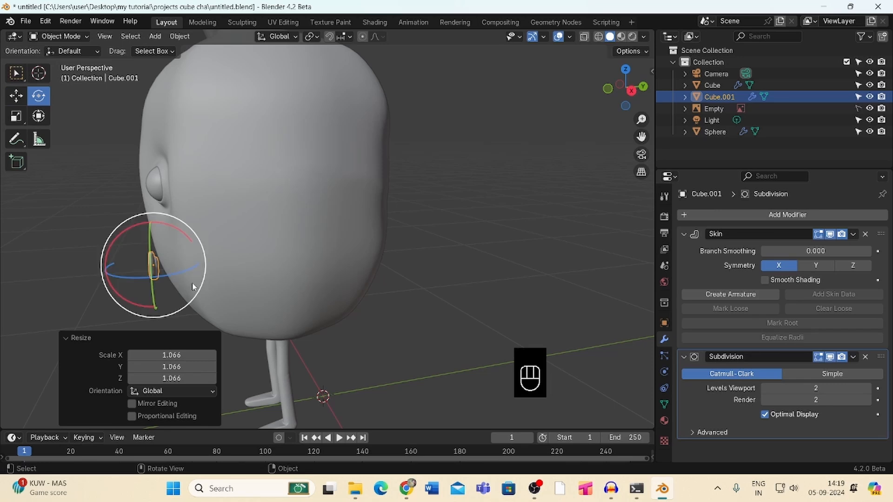
{"action": "left_click_drag", "start_coordinate": [193, 285], "coordinate": [219, 256]}
{"action": "left_click", "coordinate": [17, 96]}
Rotate the smile freely from the other side until it matches the face's curvature, and deselect it
{"action": "left_click_drag", "start_coordinate": [624, 88], "coordinate": [795, 71]}
{"action": "left_click", "coordinate": [39, 95]}
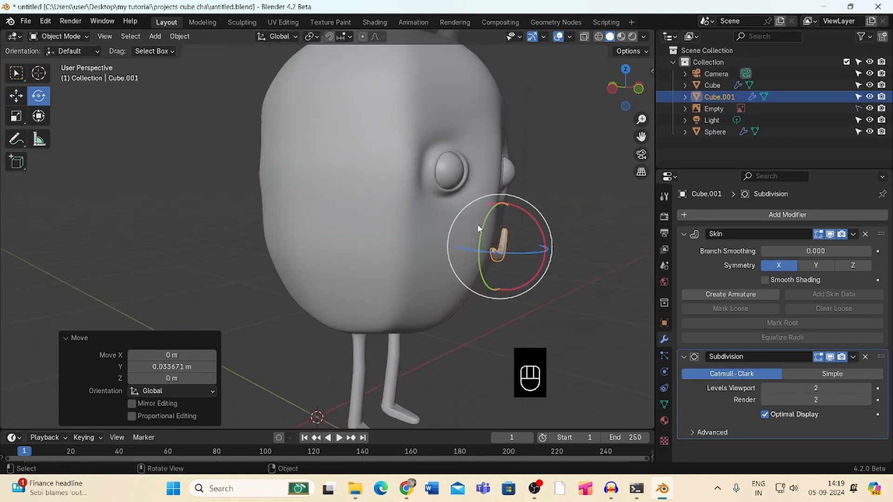
{"action": "left_click_drag", "start_coordinate": [550, 249], "coordinate": [550, 253]}
{"action": "left_click_drag", "start_coordinate": [531, 249], "coordinate": [535, 251]}
{"action": "left_click_drag", "start_coordinate": [639, 94], "coordinate": [645, 95]}
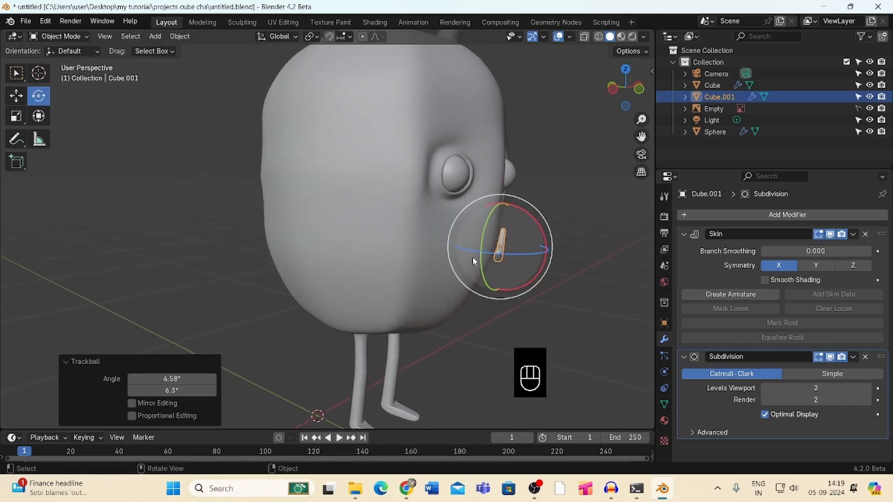
{"action": "left_click_drag", "start_coordinate": [473, 261], "coordinate": [487, 243]}
{"action": "left_click", "coordinate": [23, 93]}
{"action": "left_click_drag", "start_coordinate": [625, 89], "coordinate": [535, 103]}
{"action": "left_click", "coordinate": [541, 156]}
Select the smile in the front view and add a Shrinkwrap modifier to it
{"action": "left_click_drag", "start_coordinate": [641, 119], "coordinate": [579, 251]}
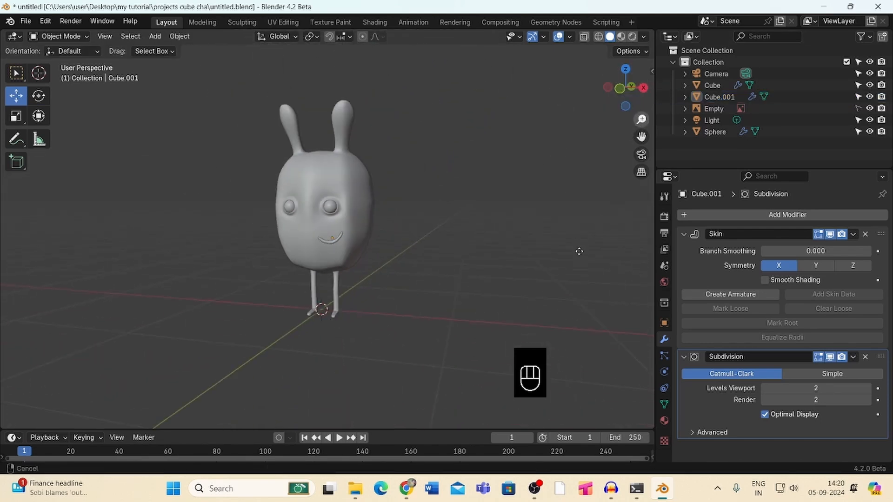
{"action": "key", "text": "KP_1"}
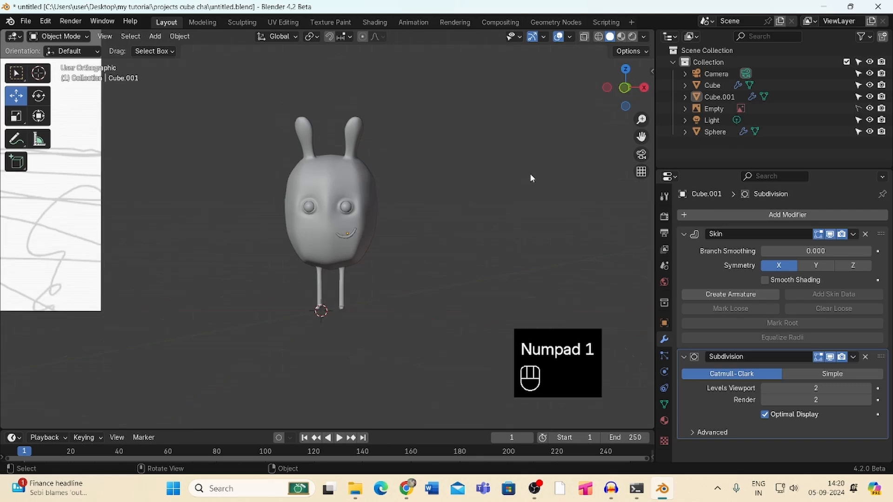
{"action": "scroll", "coordinate": [396, 249], "scroll_direction": "up", "scroll_amount": 5}
{"action": "left_click", "coordinate": [395, 250]}
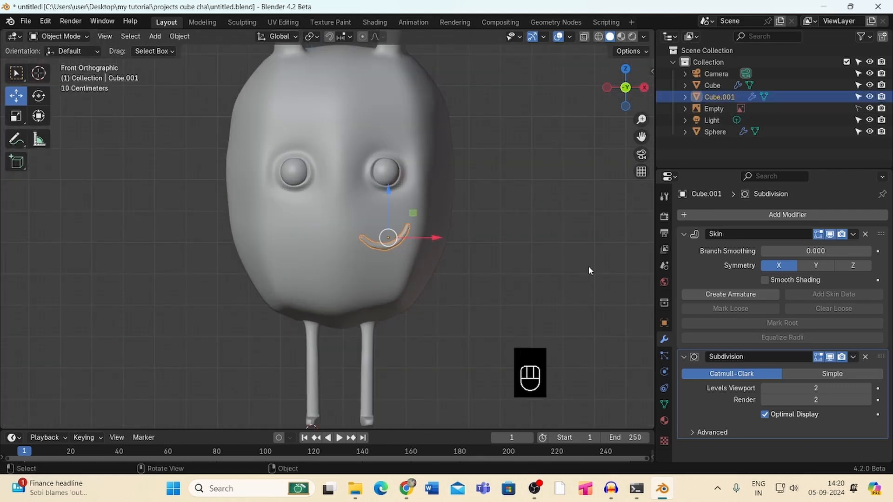
{"action": "left_click_drag", "start_coordinate": [655, 323], "coordinate": [626, 336]}
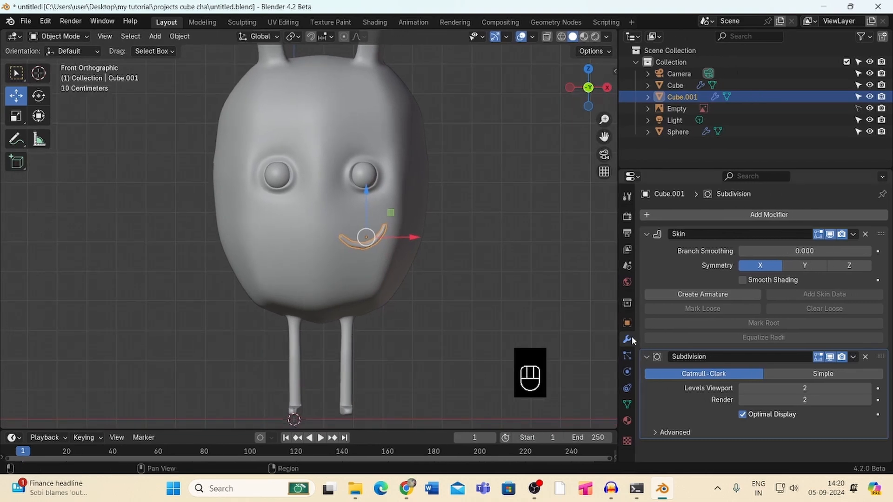
{"action": "left_click", "coordinate": [723, 215]}
{"action": "type", "text": "s"}
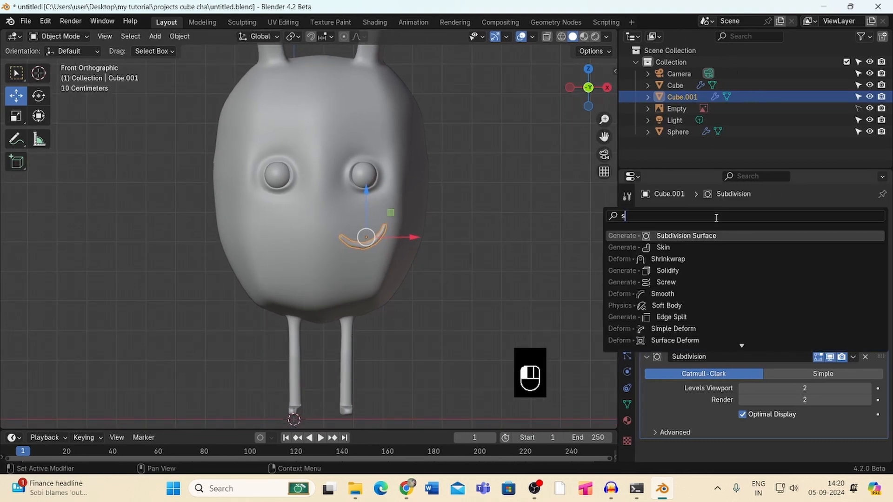
{"action": "left_click", "coordinate": [697, 259]}
Reorder the smile's modifiers so Shrinkwrap comes first, above Skin and Subdivision
{"action": "scroll", "coordinate": [883, 326], "scroll_direction": "down", "scroll_amount": 5}
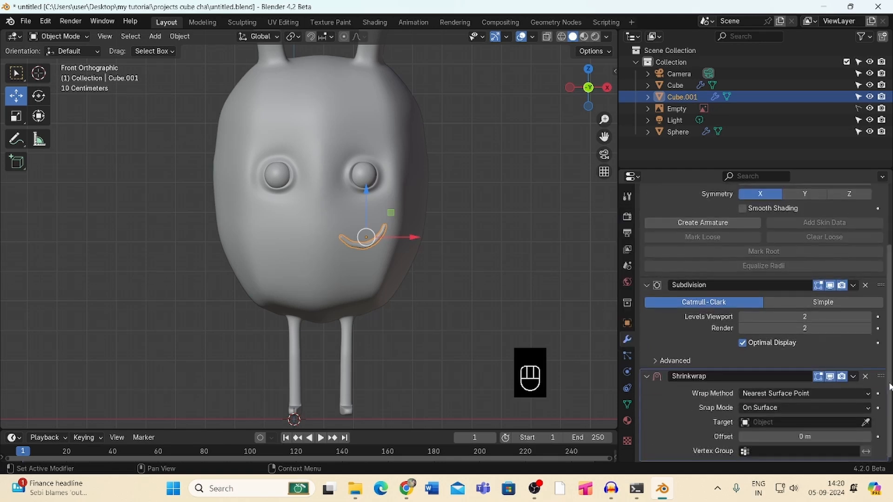
{"action": "left_click_drag", "start_coordinate": [880, 365], "coordinate": [852, 157]}
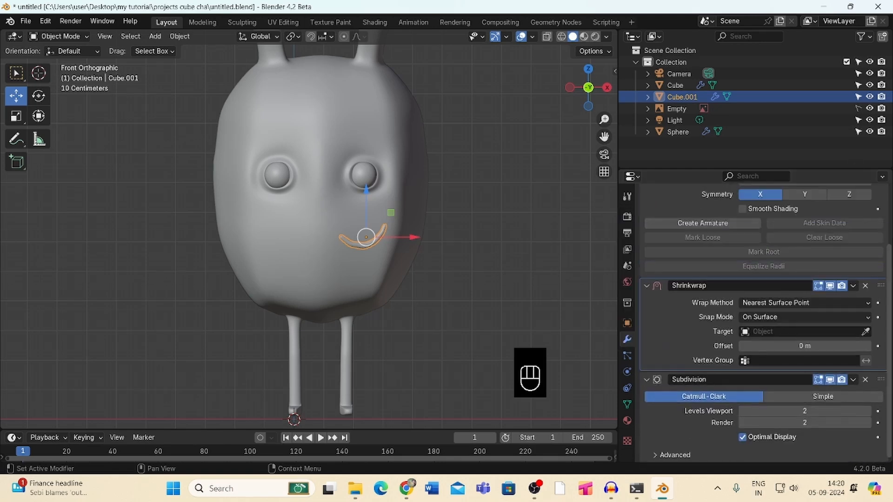
{"action": "scroll", "coordinate": [880, 333], "scroll_direction": "up", "scroll_amount": 4}
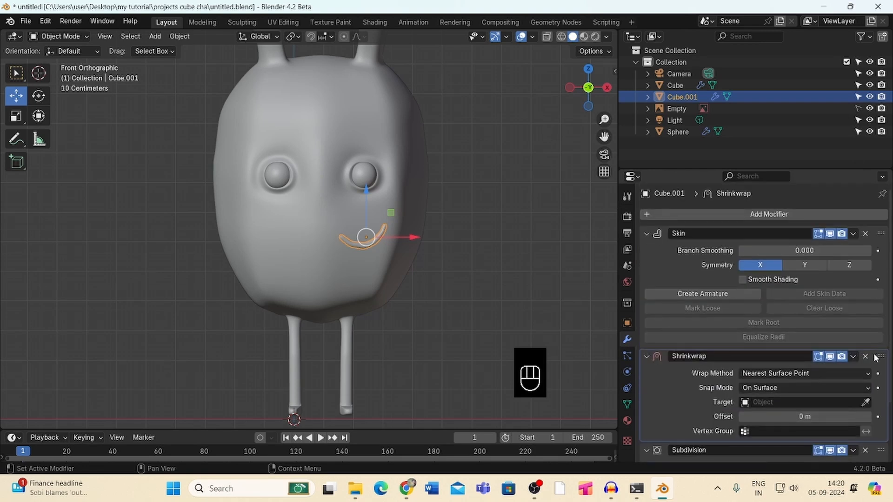
{"action": "left_click_drag", "start_coordinate": [881, 355], "coordinate": [864, 235]}
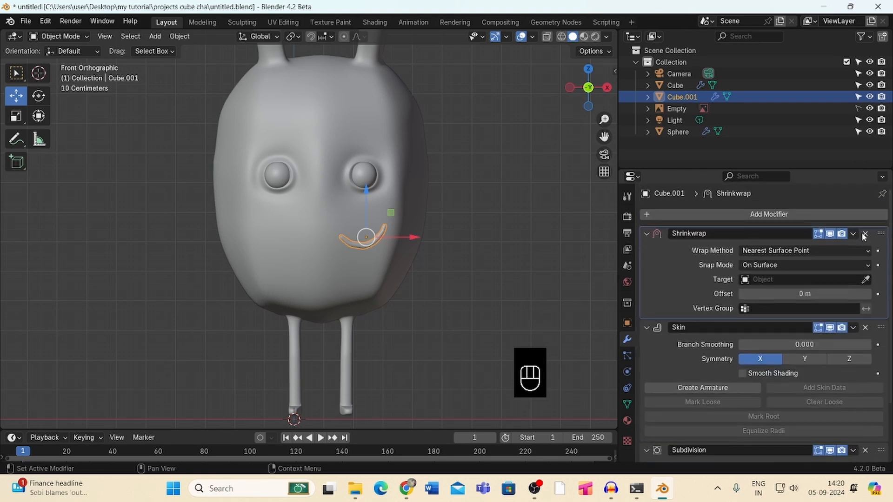
Set the Shrinkwrap target to the character's body, Cube, and check the smile on the face
{"action": "left_click", "coordinate": [866, 280]}
{"action": "left_click", "coordinate": [380, 150]}
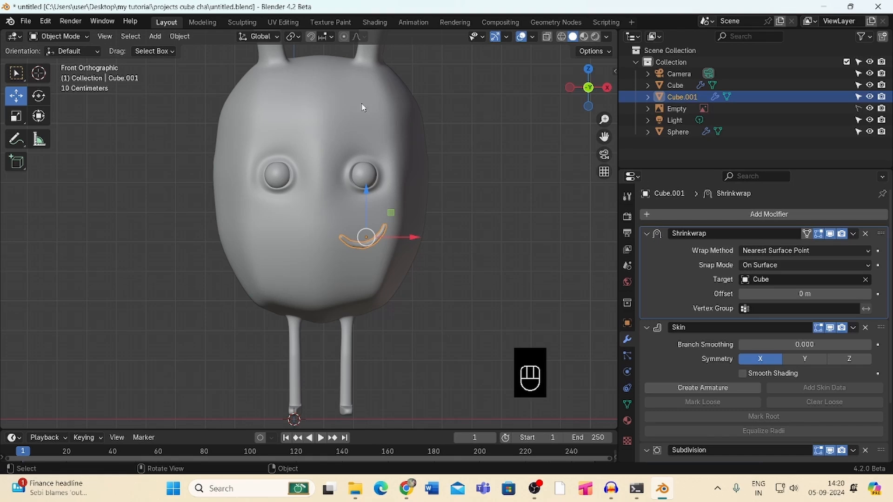
{"action": "left_click_drag", "start_coordinate": [588, 87], "coordinate": [567, 95]}
{"action": "left_click", "coordinate": [553, 158]}
{"action": "left_click_drag", "start_coordinate": [603, 120], "coordinate": [548, 215]}
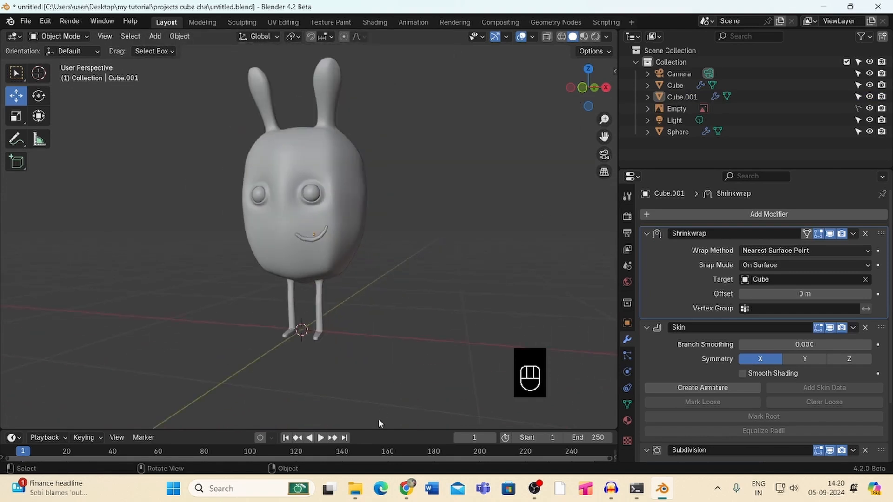
Enlarge the timeline area and give the smile a Basis shape key plus a second one named angry
{"action": "left_click_drag", "start_coordinate": [379, 429], "coordinate": [381, 383]}
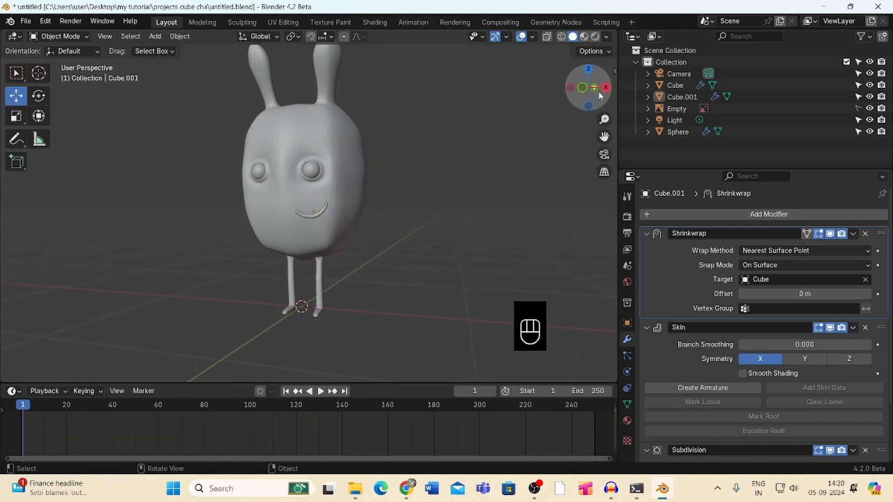
{"action": "mouse_move", "coordinate": [596, 92]}
{"action": "left_mouse_down"}
{"action": "mouse_move", "coordinate": [622, 99]}
{"action": "mouse_move", "coordinate": [604, 105]}
{"action": "mouse_move", "coordinate": [603, 81]}
{"action": "mouse_move", "coordinate": [604, 105]}
{"action": "left_mouse_up"}
{"action": "left_click", "coordinate": [348, 218]}
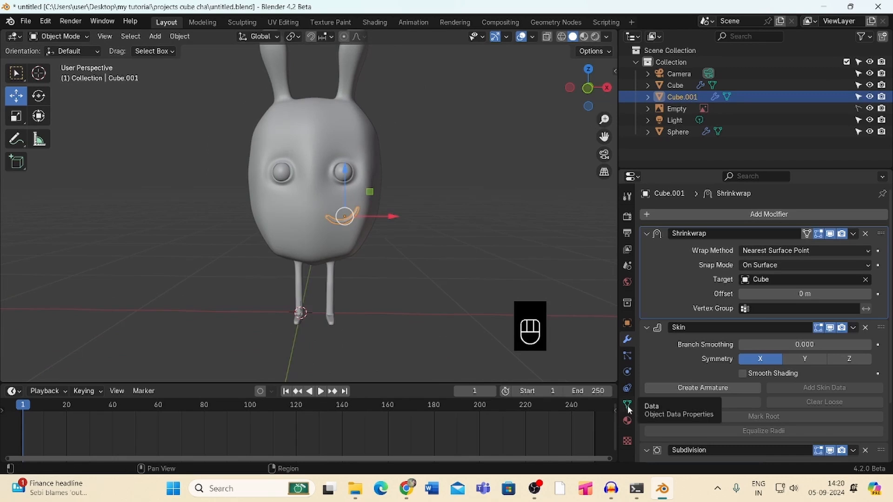
{"action": "left_click", "coordinate": [627, 406]}
{"action": "left_click_drag", "start_coordinate": [618, 326], "coordinate": [592, 323]}
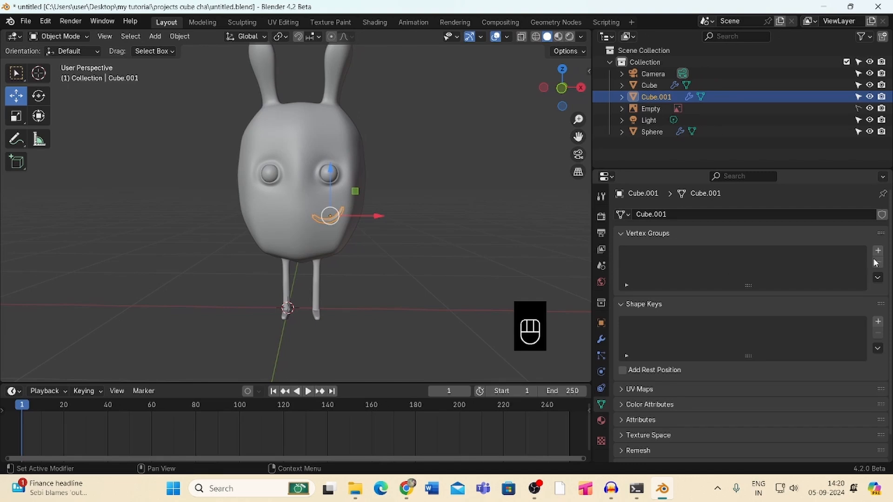
{"action": "left_click", "coordinate": [879, 321]}
{"action": "left_click", "coordinate": [878, 323]}
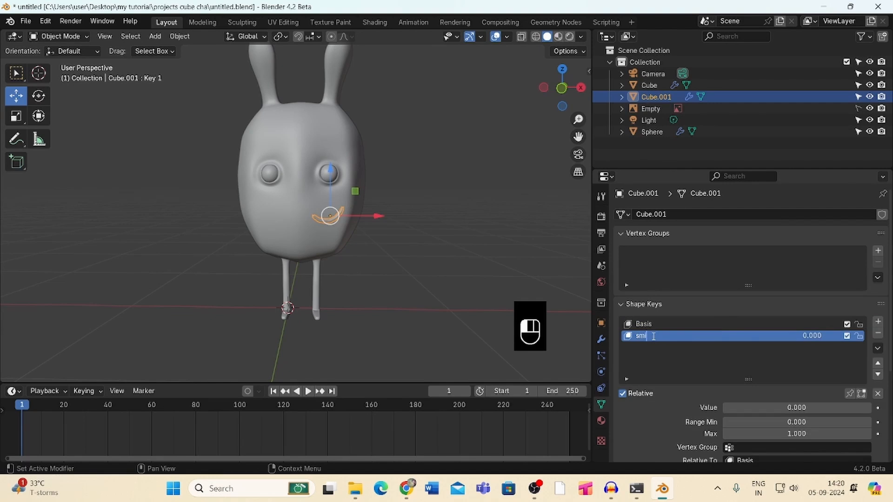
{"action": "key", "text": "BackSpace"}
{"action": "key", "text": "BackSpace"}
Open the smile in Edit Mode on the angry key, using wireframe shading with X-ray off
{"action": "left_click", "coordinate": [69, 38]}
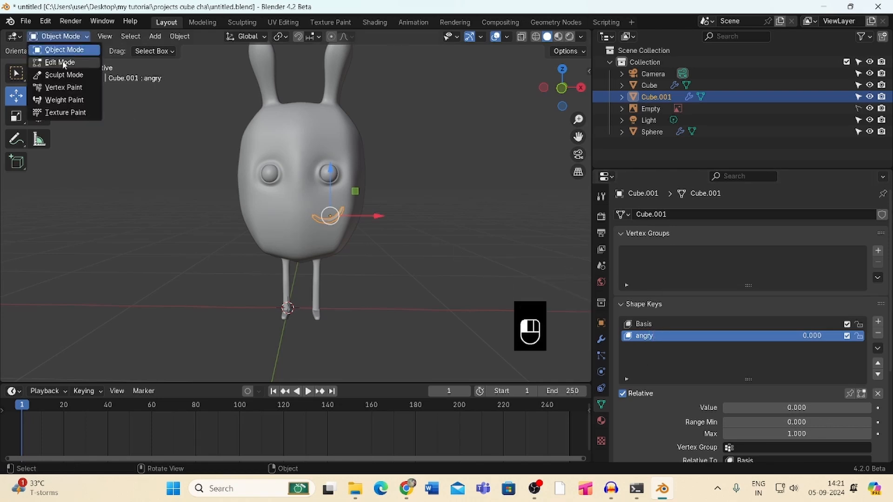
{"action": "left_click", "coordinate": [65, 62]}
{"action": "mouse_move", "coordinate": [589, 121]}
{"action": "left_mouse_down"}
{"action": "mouse_move", "coordinate": [581, 42]}
{"action": "mouse_move", "coordinate": [622, 65]}
{"action": "left_mouse_up"}
{"action": "left_click", "coordinate": [578, 37]}
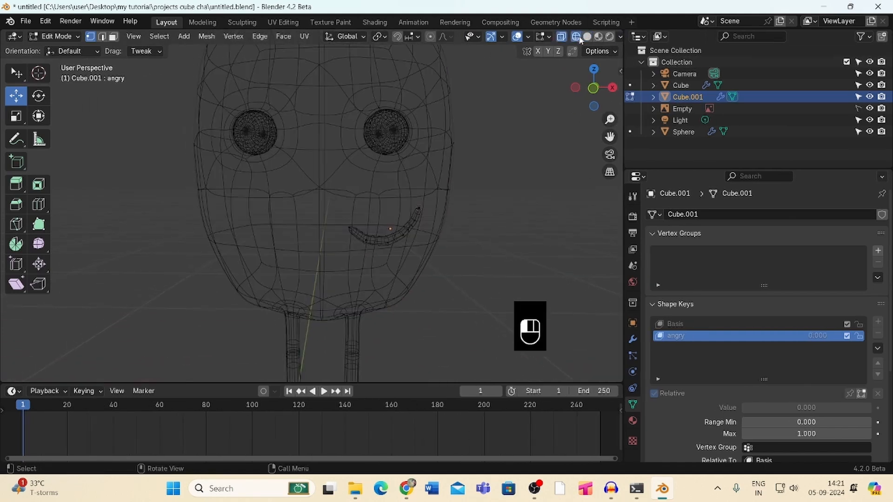
{"action": "left_click_drag", "start_coordinate": [610, 120], "coordinate": [583, 94]}
{"action": "left_click", "coordinate": [562, 37]}
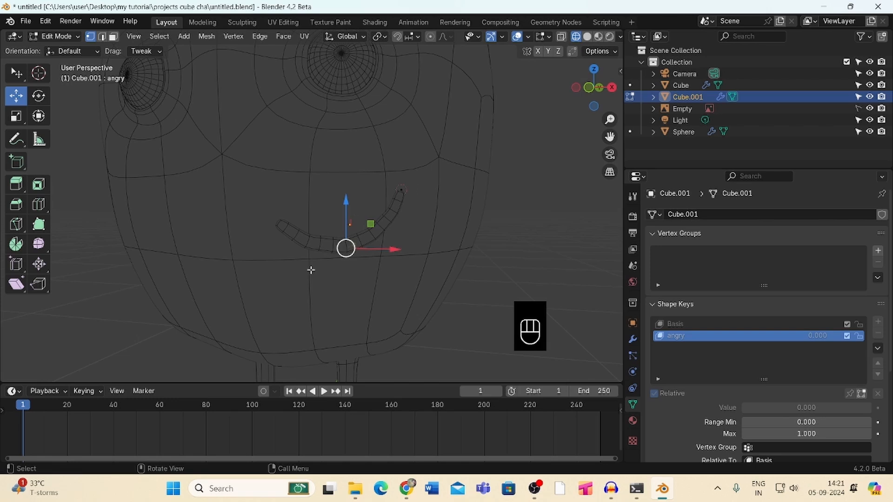
Raise the mouth's middle vertices and lower both corner vertices to begin a frown in the angry key
{"action": "left_click_drag", "start_coordinate": [348, 214], "coordinate": [420, 206]}
{"action": "left_click", "coordinate": [377, 224]}
{"action": "left_click", "coordinate": [401, 190]}
{"action": "left_click", "coordinate": [279, 220]}
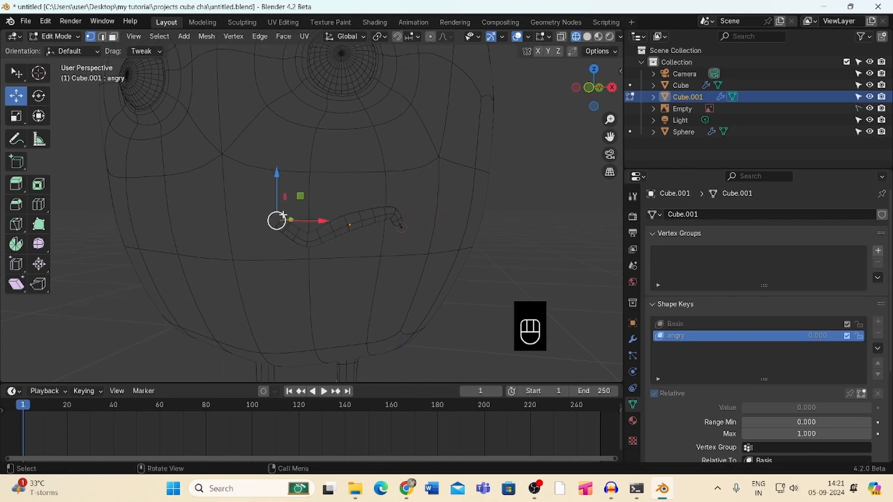
{"action": "left_click_drag", "start_coordinate": [278, 173], "coordinate": [336, 264]}
Raise the mouth's inner vertices into an arch, finishing with a shift of about 0.015 m along Z
{"action": "left_click", "coordinate": [312, 240]}
{"action": "left_click_drag", "start_coordinate": [310, 218], "coordinate": [377, 178]}
{"action": "left_click", "coordinate": [354, 223]}
{"action": "left_click", "coordinate": [372, 217]}
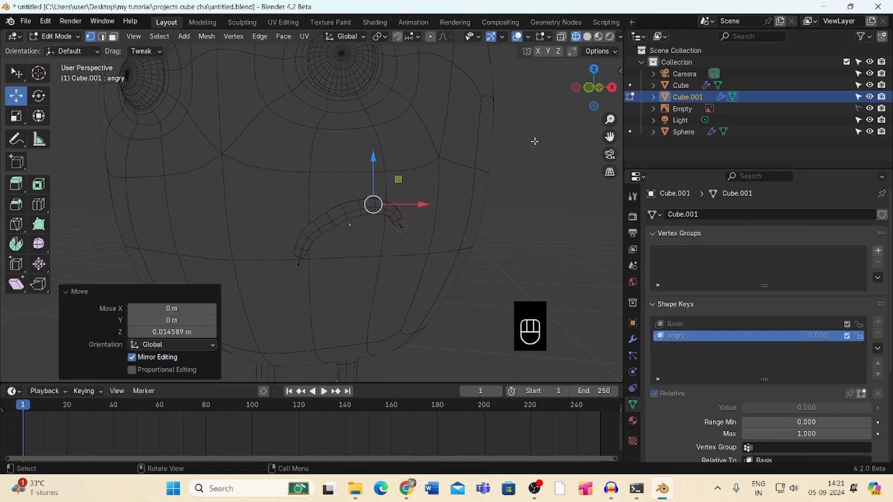
Adjust the inner vertices on the left half of the frown to smooth its arch
{"action": "scroll", "coordinate": [585, 124], "scroll_direction": "down", "scroll_amount": 4}
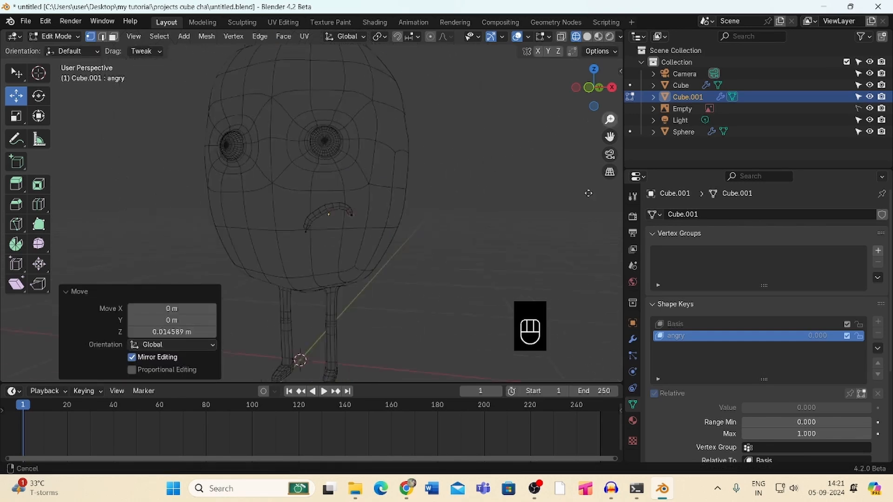
{"action": "scroll", "coordinate": [564, 233], "scroll_direction": "up", "scroll_amount": 4}
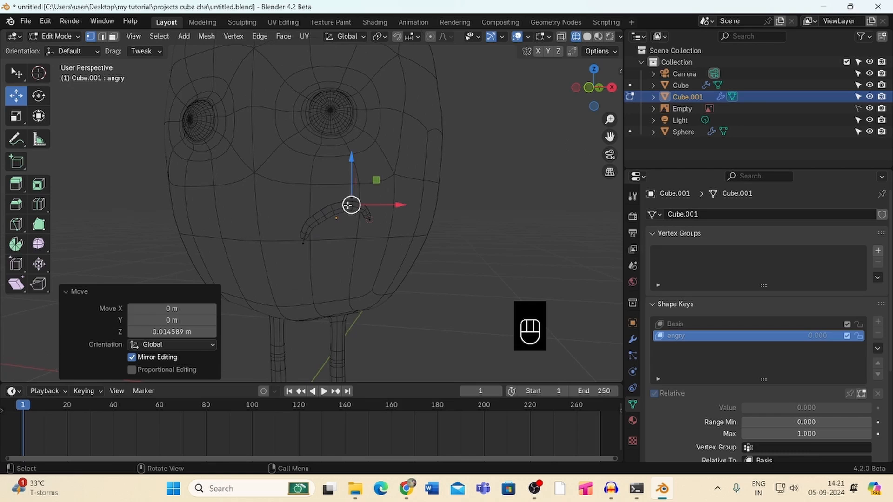
{"action": "left_click", "coordinate": [333, 209]}
{"action": "left_click_drag", "start_coordinate": [356, 211], "coordinate": [332, 200]}
{"action": "left_click", "coordinate": [311, 223]}
{"action": "left_click", "coordinate": [332, 209]}
Raise the frown's middle and left inner vertices to round the arch, shifting the latter about 0.005 m along X
{"action": "left_click_drag", "start_coordinate": [594, 88], "coordinate": [589, 114]}
{"action": "left_click", "coordinate": [390, 212]}
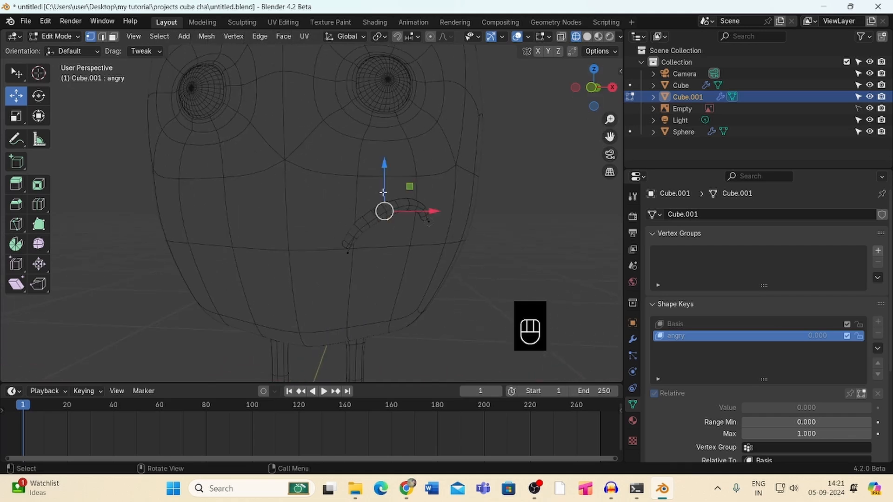
{"action": "left_click_drag", "start_coordinate": [384, 193], "coordinate": [375, 179]}
{"action": "left_click_drag", "start_coordinate": [417, 209], "coordinate": [385, 228]}
{"action": "left_click", "coordinate": [365, 227]}
{"action": "left_click_drag", "start_coordinate": [356, 200], "coordinate": [356, 196]}
{"action": "left_click_drag", "start_coordinate": [389, 219], "coordinate": [393, 219]}
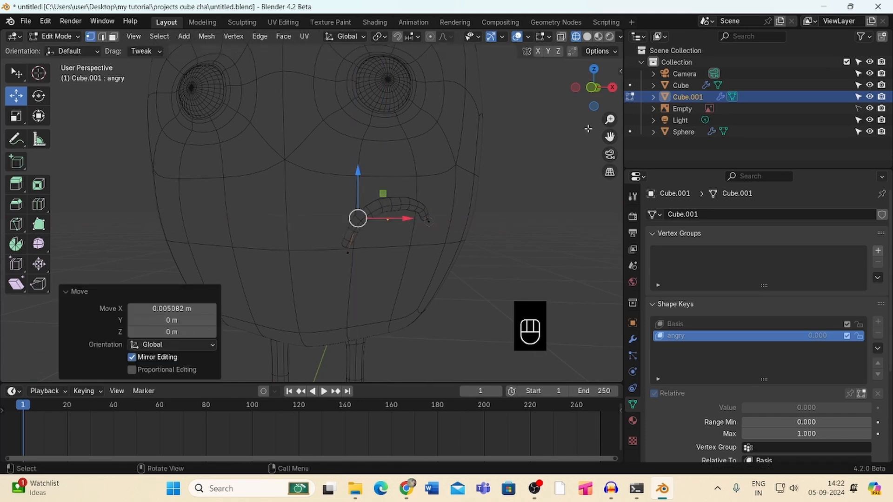
Leave Edit Mode on the mouth and show the model in solid shading
{"action": "left_click_drag", "start_coordinate": [608, 120], "coordinate": [562, 188]}
{"action": "key", "text": "Tab"}
{"action": "left_click_drag", "start_coordinate": [594, 88], "coordinate": [604, 70]}
{"action": "left_click", "coordinate": [578, 36]}
{"action": "left_click", "coordinate": [541, 139]}
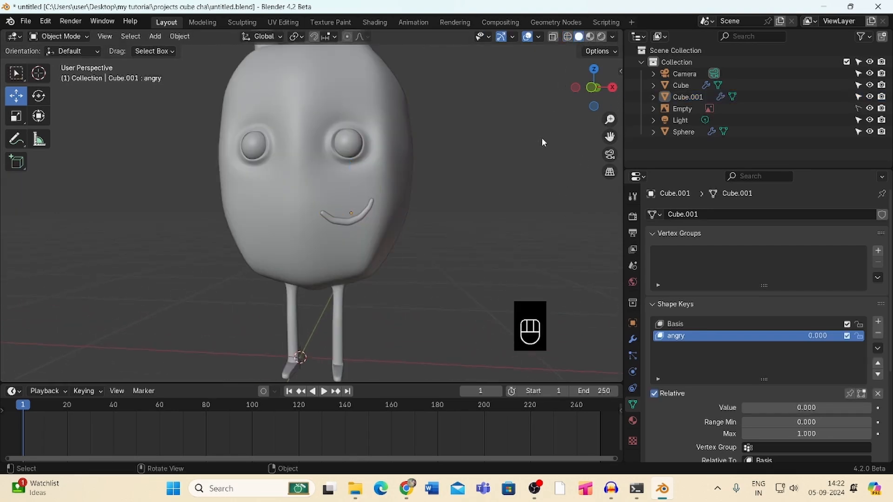
Preview the frown by raising the angry shape key's value to about 1, and return it to 0
{"action": "left_click_drag", "start_coordinate": [772, 424], "coordinate": [795, 412]}
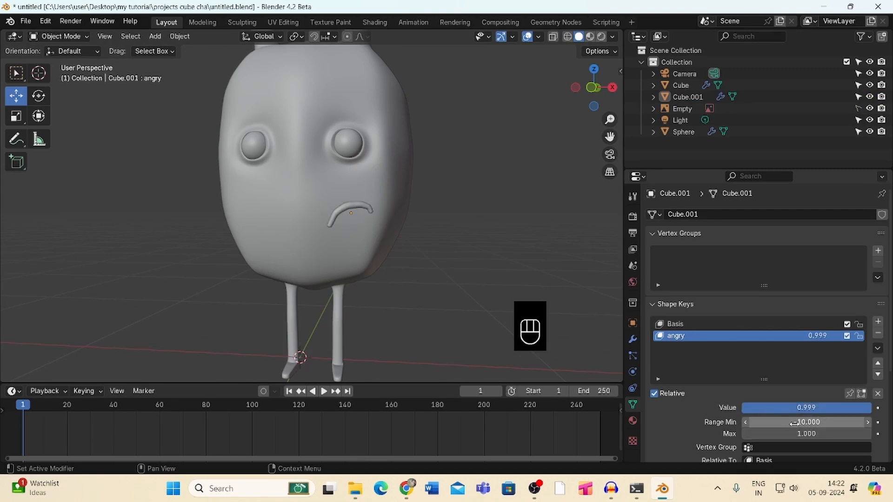
{"action": "key", "text": "ctrl+z"}
{"action": "left_click_drag", "start_coordinate": [783, 407], "coordinate": [743, 412]}
{"action": "scroll", "coordinate": [566, 222], "scroll_direction": "down", "scroll_amount": 4}
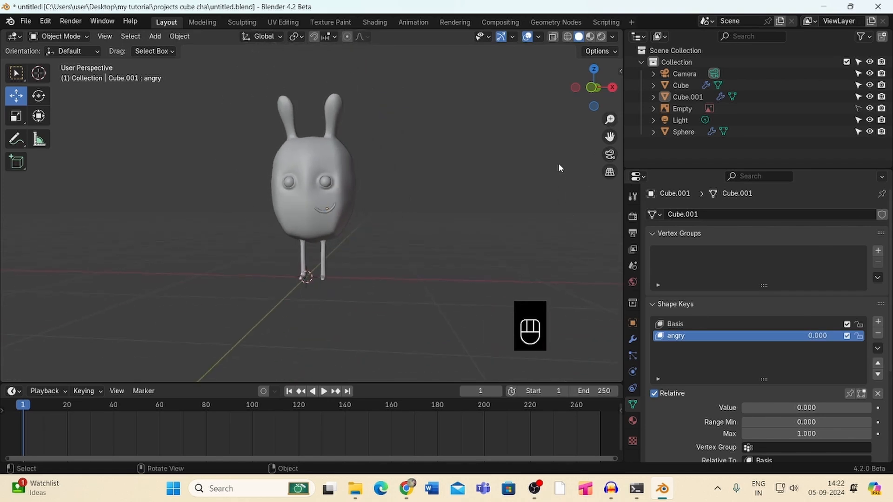
Add a ground plane under the character and scale it by 4 on all axes
{"action": "left_click_drag", "start_coordinate": [597, 90], "coordinate": [598, 124]}
{"action": "key", "text": "shift+a"}
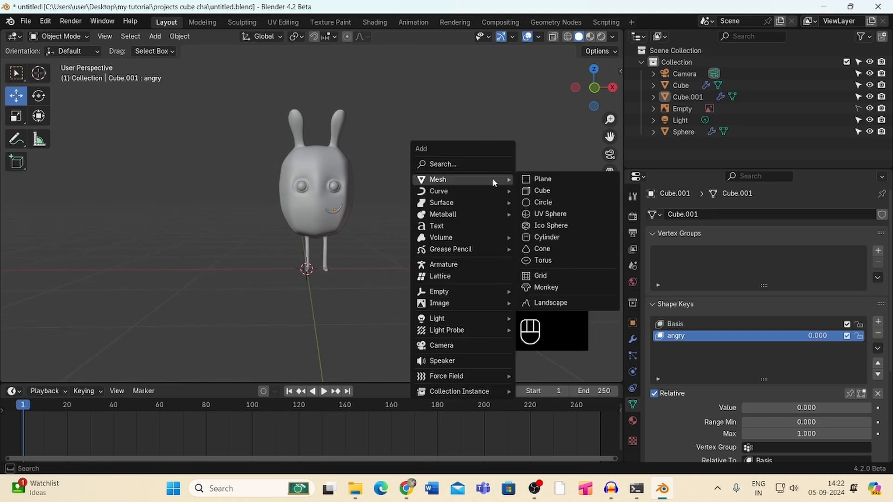
{"action": "left_click", "coordinate": [552, 181]}
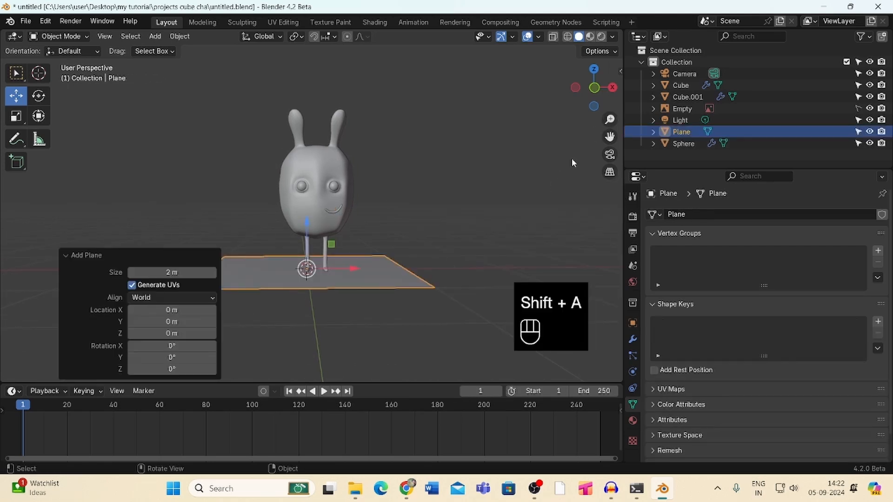
{"action": "key", "text": "s"}
{"action": "key", "text": "4"}
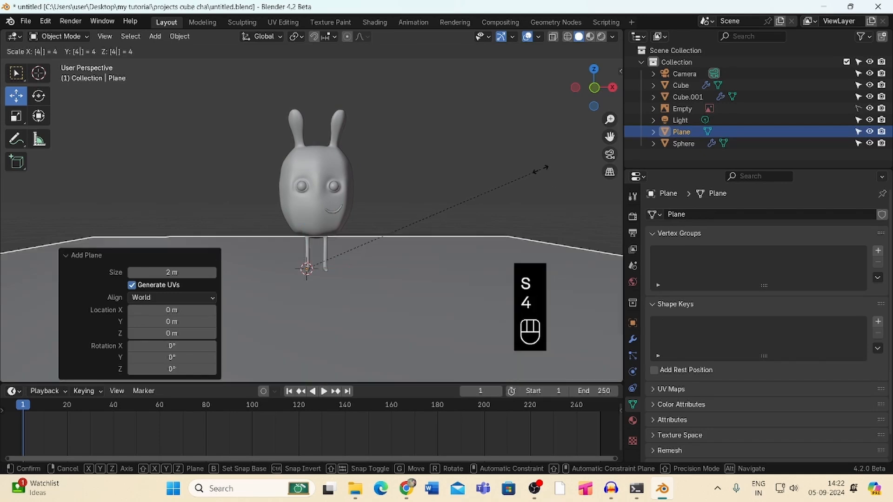
{"action": "left_click", "coordinate": [551, 152]}
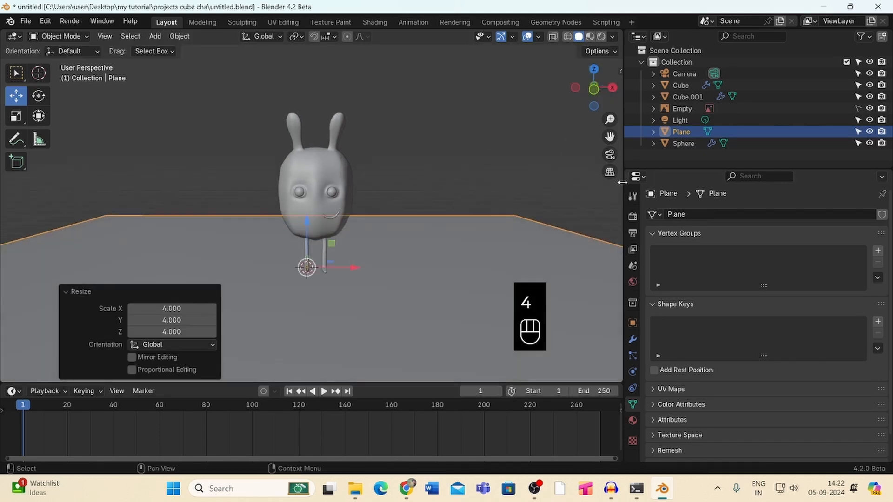
Widen the 3D viewport and scale the ground plane by 3 along Y
{"action": "left_click_drag", "start_coordinate": [622, 182], "coordinate": [738, 182]}
{"action": "scroll", "coordinate": [679, 166], "scroll_direction": "down", "scroll_amount": 4}
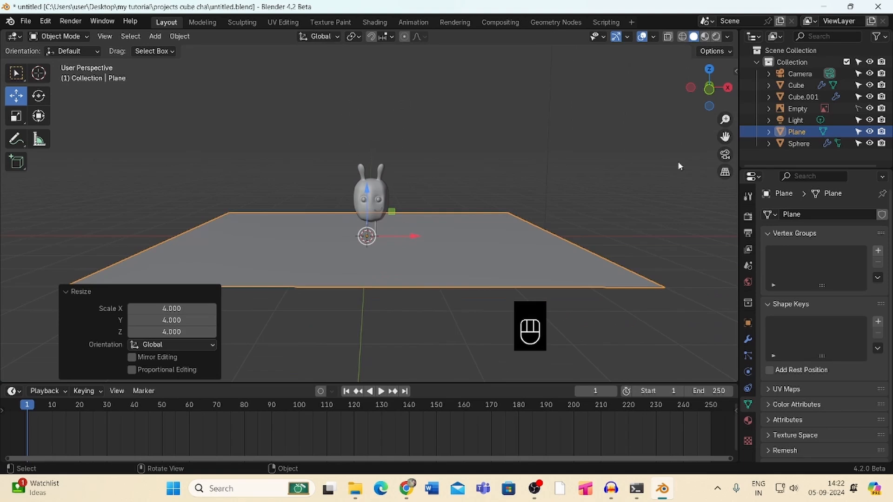
{"action": "left_click_drag", "start_coordinate": [725, 119], "coordinate": [676, 169]}
{"action": "key", "text": "KP_1"}
{"action": "left_click_drag", "start_coordinate": [725, 119], "coordinate": [706, 105]}
{"action": "key", "text": "s"}
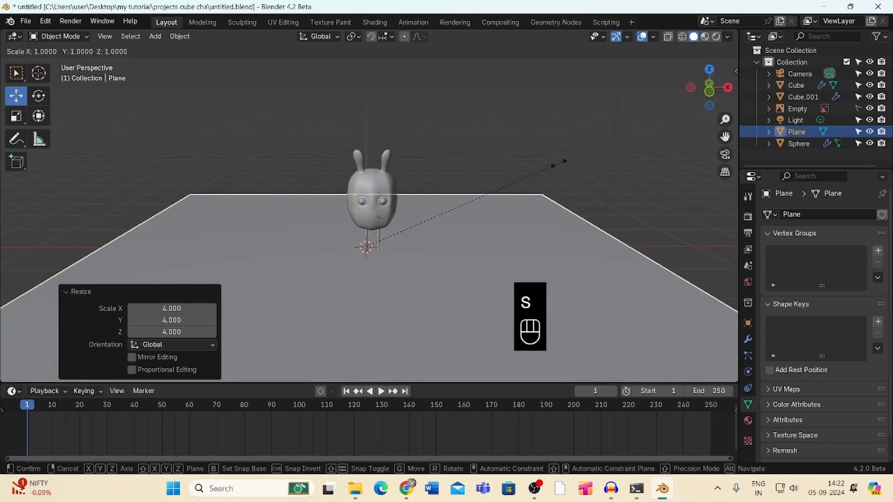
{"action": "key", "text": "y"}
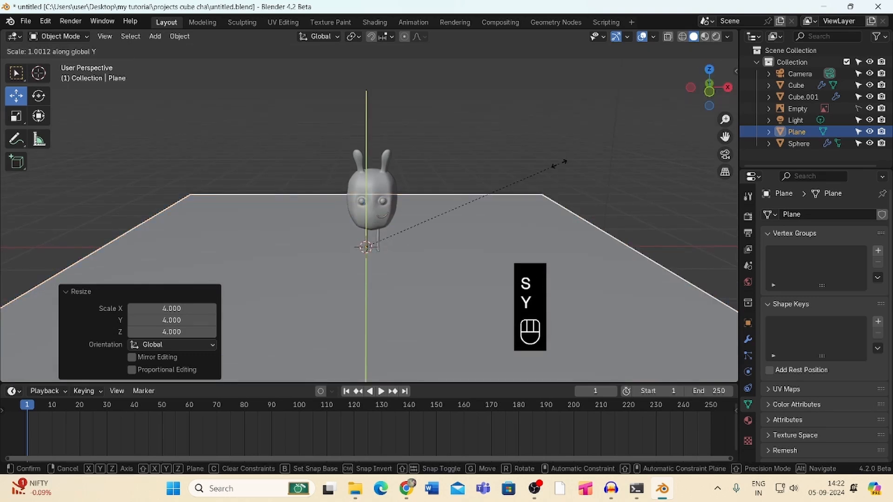
{"action": "key", "text": "3"}
{"action": "left_click", "coordinate": [560, 163]}
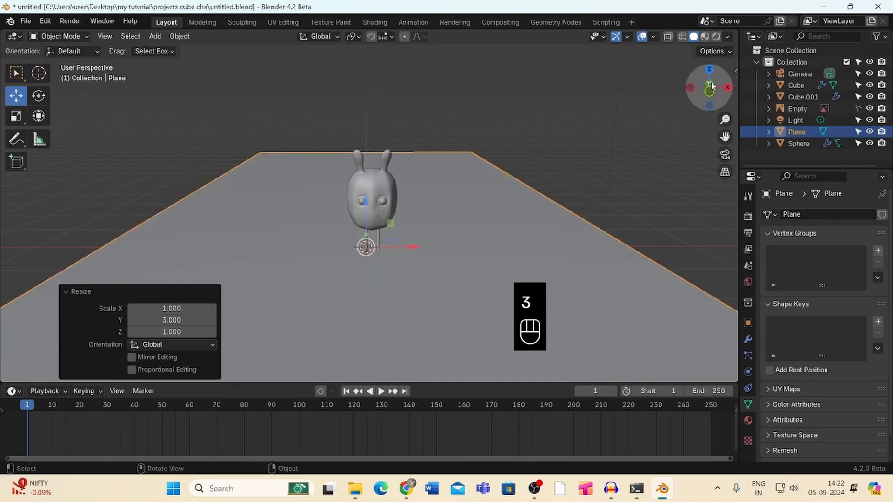
Frame the character on the ground from the front and align the active camera to this view
{"action": "left_click_drag", "start_coordinate": [709, 80], "coordinate": [710, 54]}
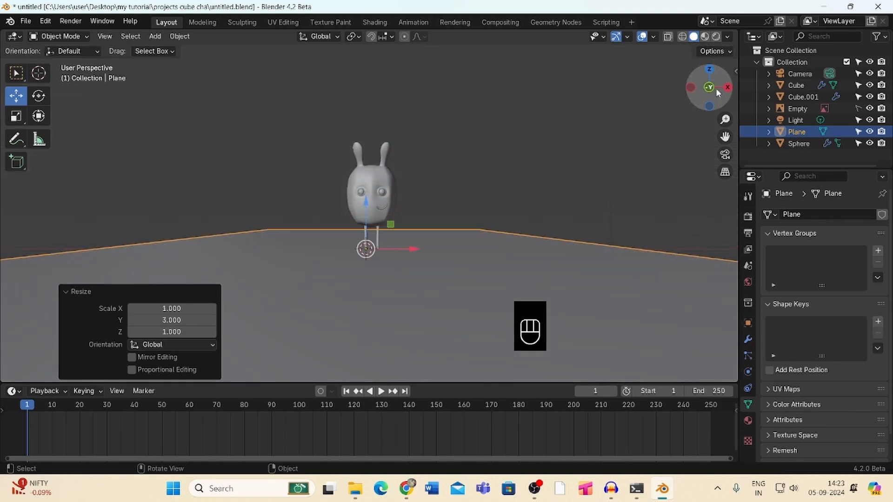
{"action": "left_click_drag", "start_coordinate": [716, 91], "coordinate": [740, 88]}
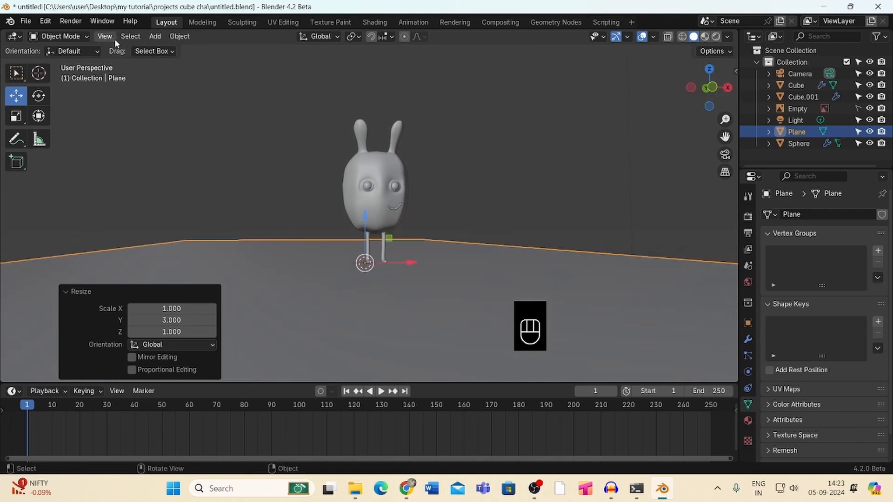
{"action": "left_click", "coordinate": [808, 77]}
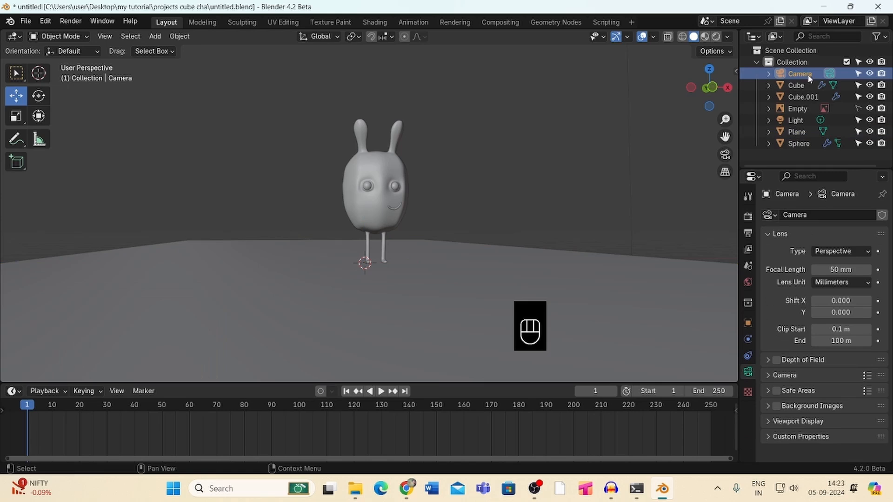
{"action": "left_click", "coordinate": [104, 37]}
{"action": "mouse_move", "coordinate": [145, 213]}
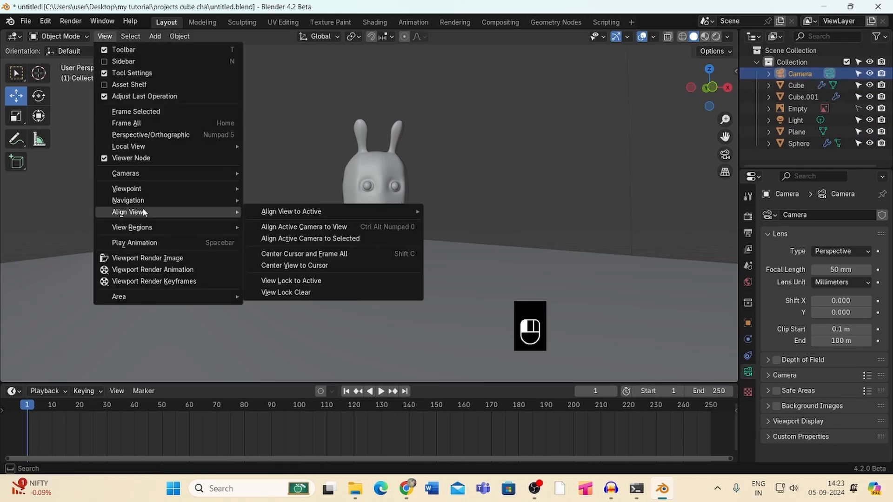
{"action": "left_click", "coordinate": [325, 227]}
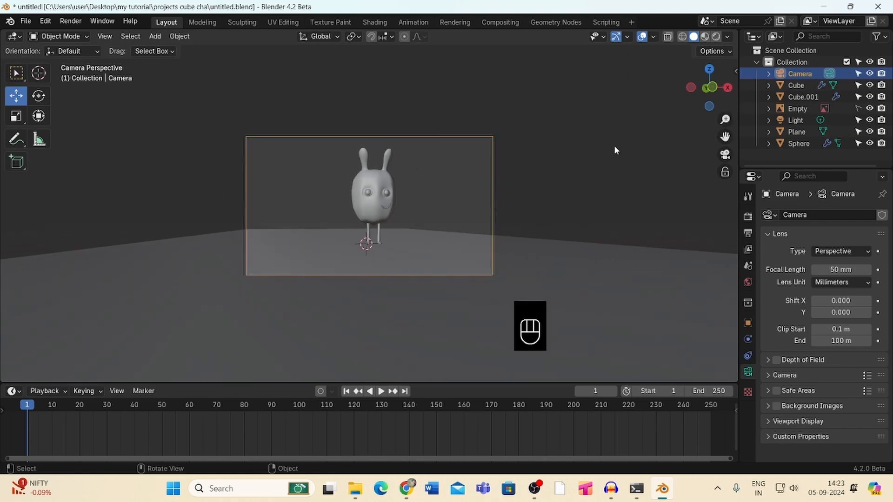
{"action": "left_click_drag", "start_coordinate": [725, 119], "coordinate": [725, 152]}
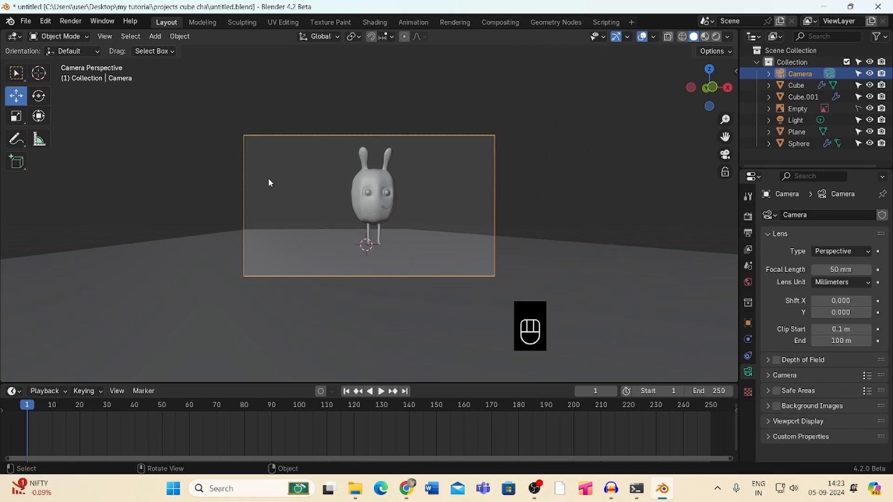
{"action": "left_click_drag", "start_coordinate": [708, 86], "coordinate": [727, 87]}
{"action": "left_click", "coordinate": [550, 278]}
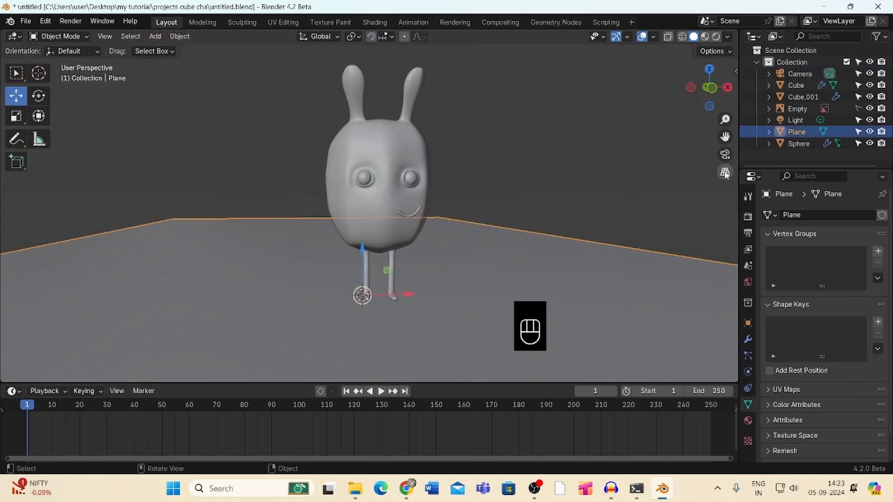
{"action": "left_click_drag", "start_coordinate": [725, 120], "coordinate": [681, 222]}
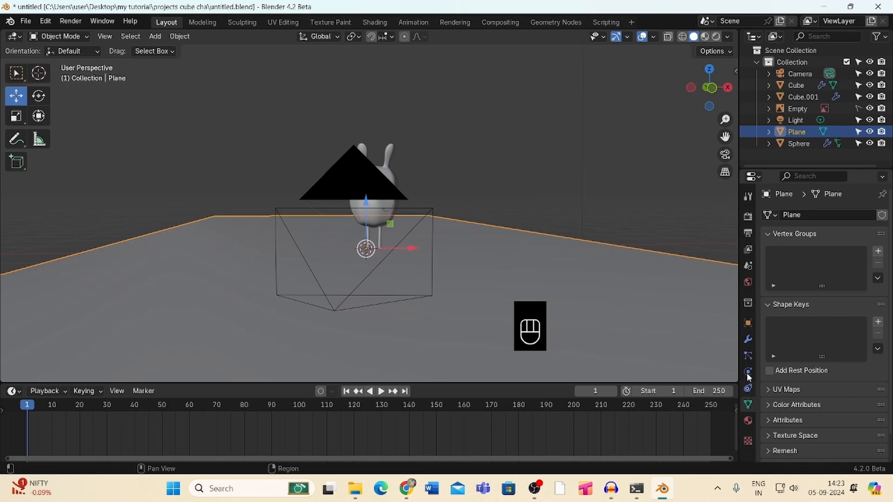
{"action": "left_click_drag", "start_coordinate": [737, 318], "coordinate": [739, 278]}
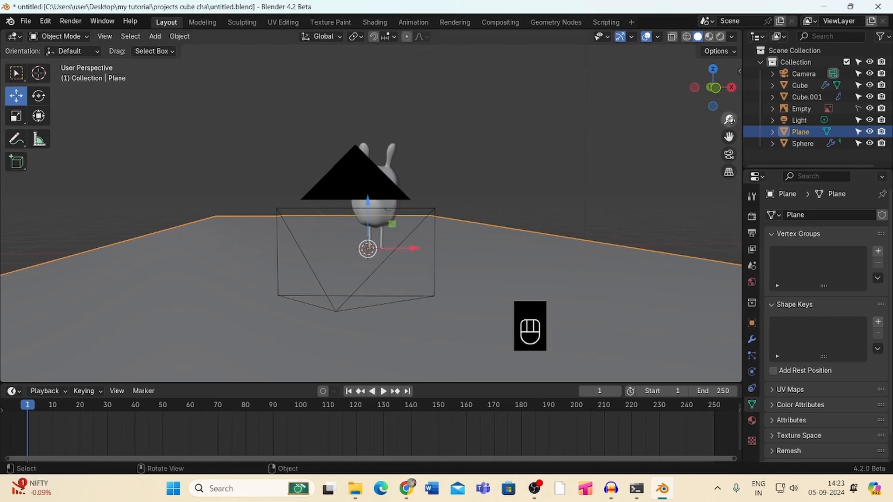
{"action": "left_click_drag", "start_coordinate": [730, 120], "coordinate": [675, 96]}
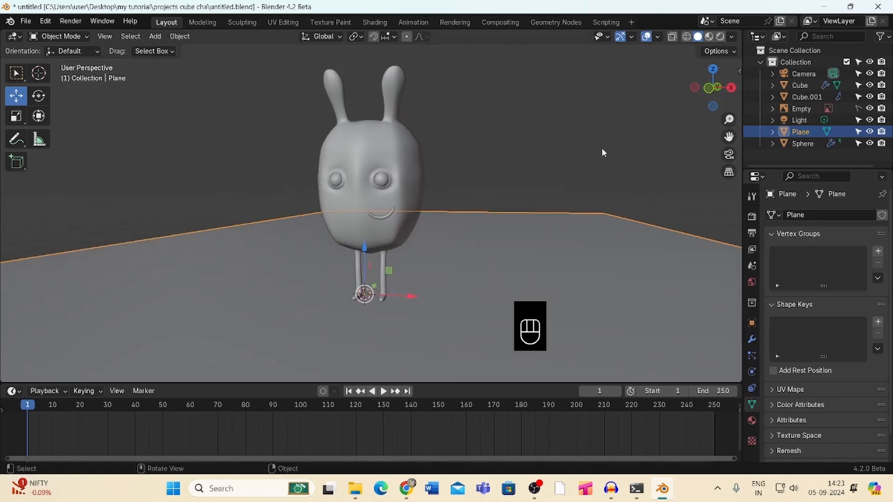
{"action": "left_click", "coordinate": [601, 149]}
In the front view, add a cube and move it about 2.34 m along X, clear of the character
{"action": "key", "text": "KP_1"}
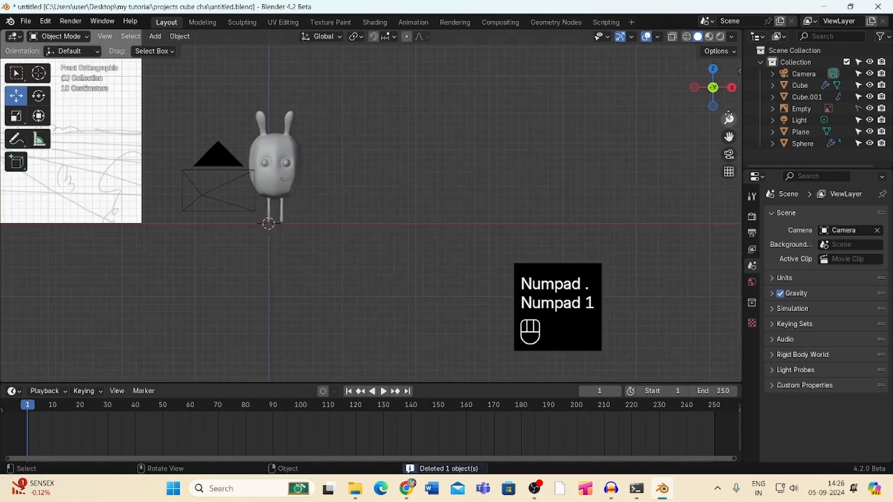
{"action": "scroll", "coordinate": [397, 144], "scroll_direction": "up", "scroll_amount": 2}
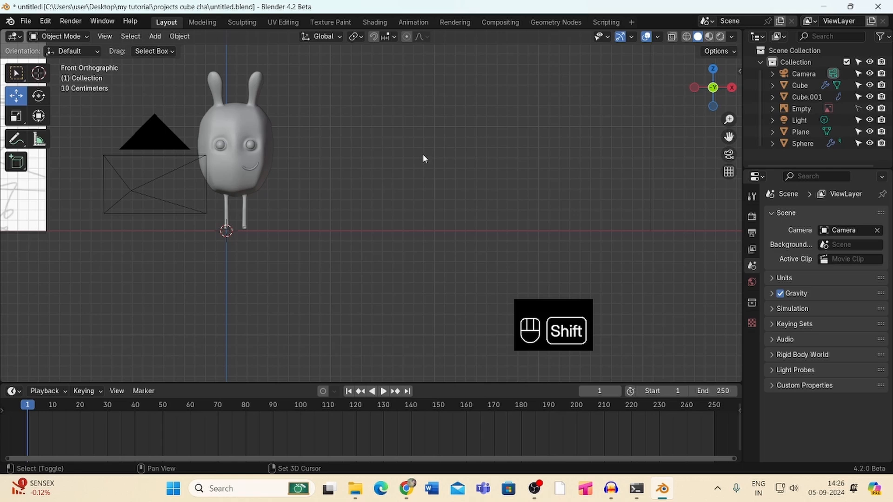
{"action": "key", "text": "shift+a"}
{"action": "mouse_move", "coordinate": [418, 152]}
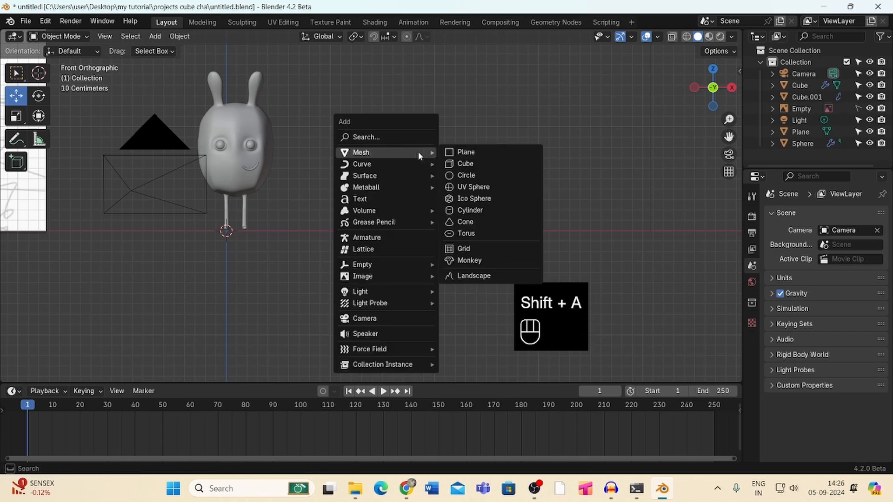
{"action": "left_click", "coordinate": [481, 165]}
{"action": "key", "text": "g"}
{"action": "left_click", "coordinate": [552, 199]}
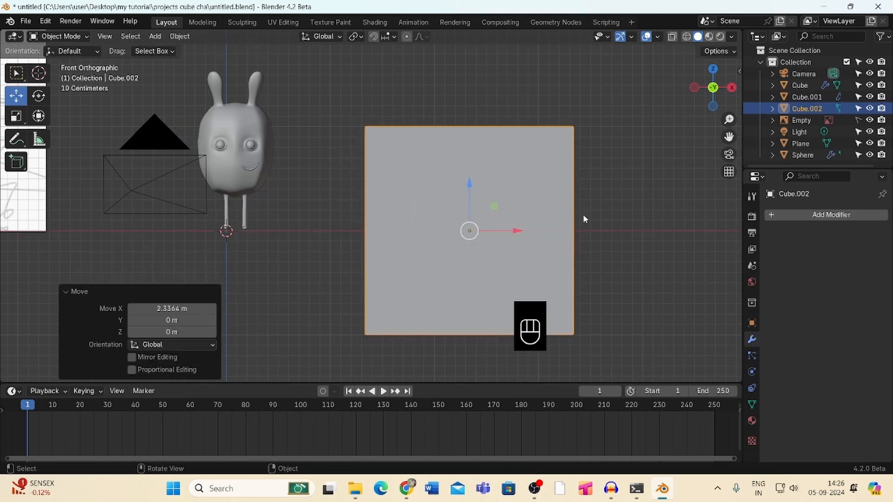
Collapse all of the new cube's vertices into a single vertex
{"action": "key", "text": "Tab"}
{"action": "key", "text": "m"}
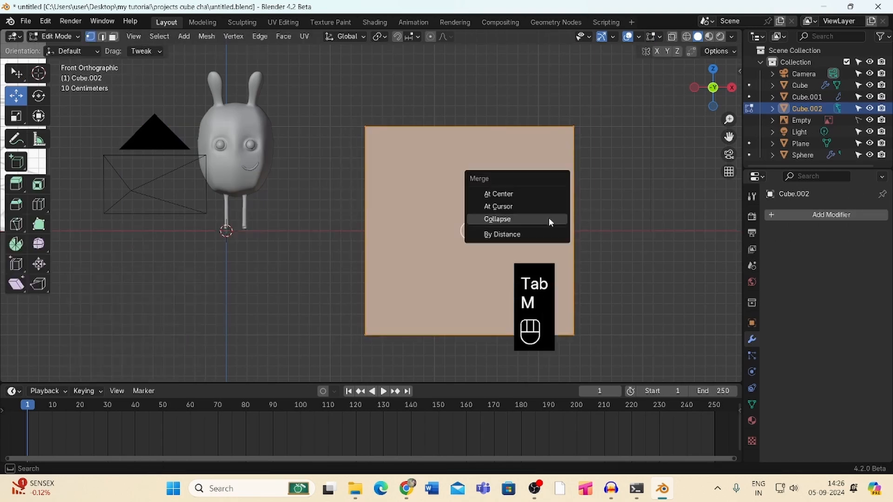
{"action": "left_click", "coordinate": [549, 219]}
Extrude the vertex upward in several short segments to form the left edge of a narrow pointed blade
{"action": "key", "text": "e"}
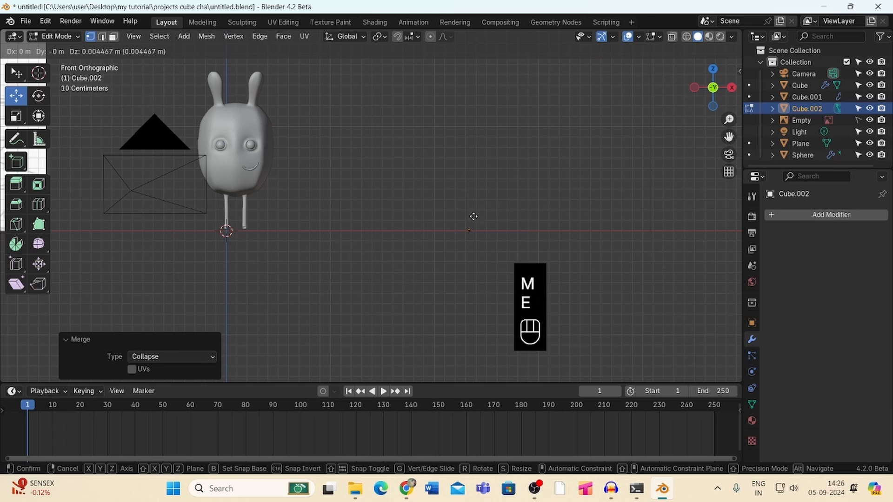
{"action": "left_click", "coordinate": [469, 196]}
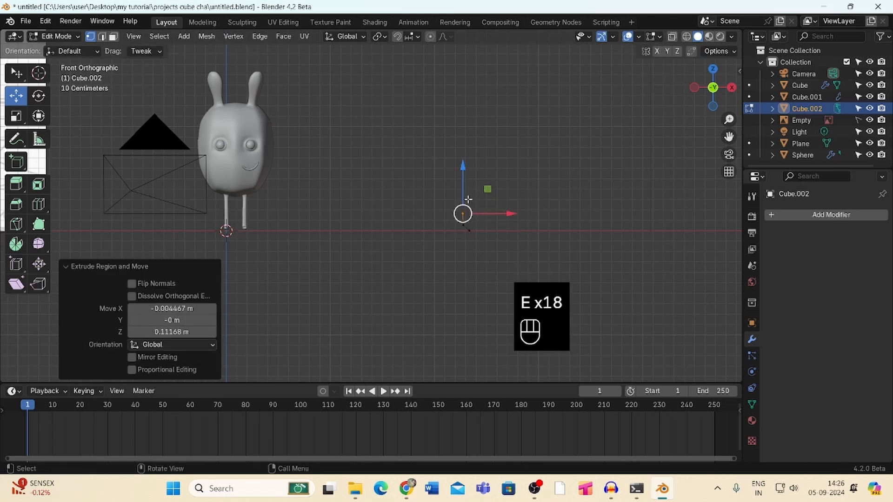
{"action": "key", "text": "e"}
{"action": "left_click", "coordinate": [477, 188]}
{"action": "key", "text": "e"}
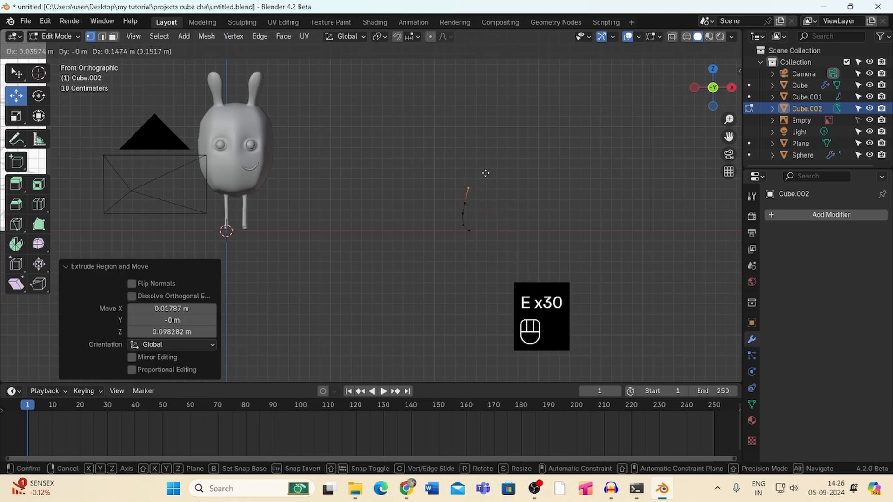
{"action": "left_click", "coordinate": [490, 171]}
Extrude from the blade's tip back down to the base to form its right edge
{"action": "key", "text": "e"}
{"action": "left_click", "coordinate": [493, 221]}
{"action": "key", "text": "e"}
{"action": "left_click", "coordinate": [489, 236]}
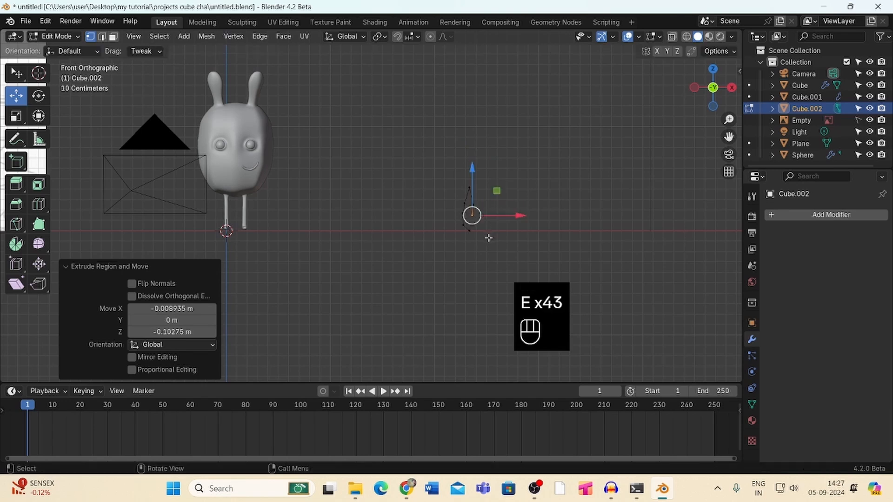
{"action": "key", "text": "e"}
{"action": "left_click", "coordinate": [477, 223]}
{"action": "key", "text": "e"}
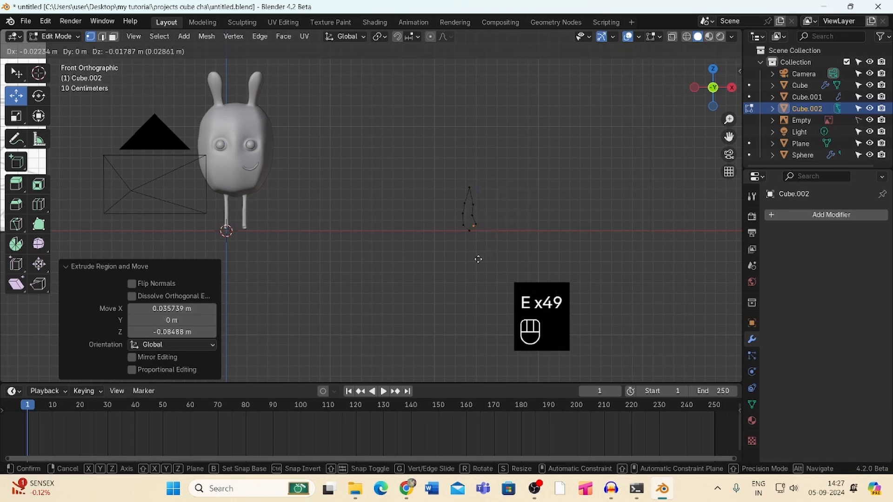
{"action": "right_click", "coordinate": [479, 258]}
{"action": "key", "text": "ctrl+z"}
Join the blade outline's two end vertices with an edge and fill the whole outline with a face
{"action": "left_click", "coordinate": [470, 231], "text": "shift"}
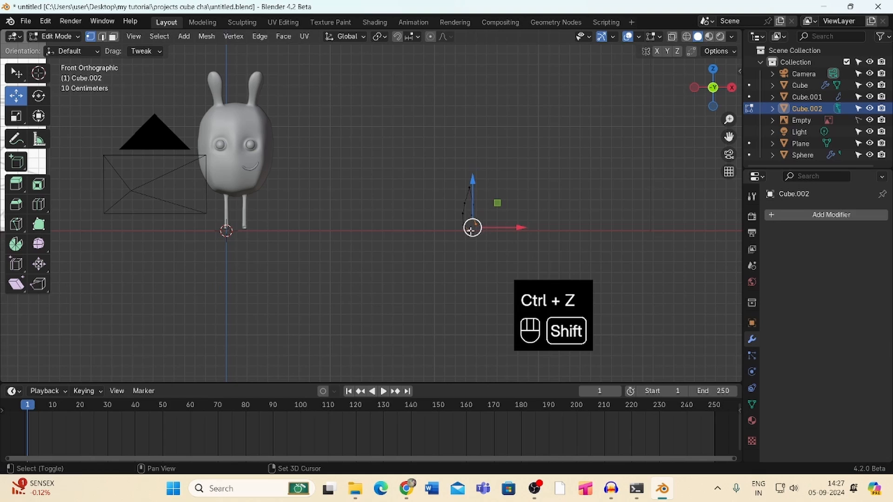
{"action": "key", "text": "f"}
{"action": "left_click", "coordinate": [500, 186]}
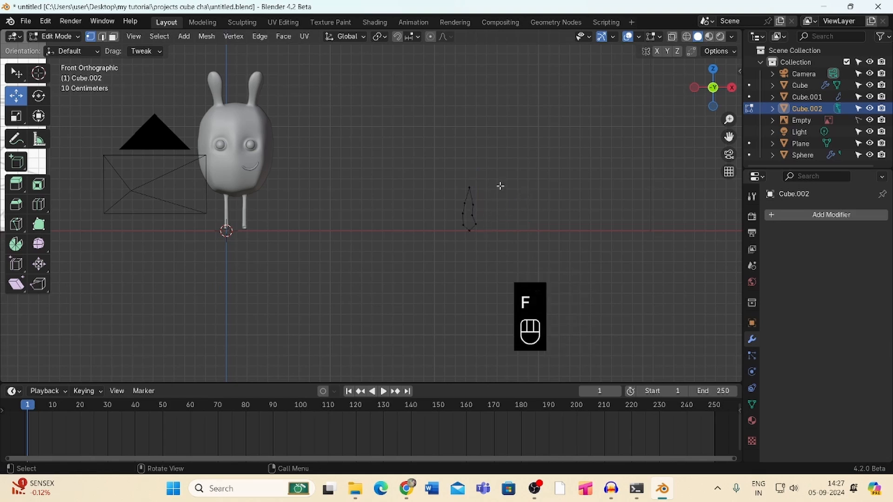
{"action": "key", "text": "a"}
{"action": "key", "text": "f"}
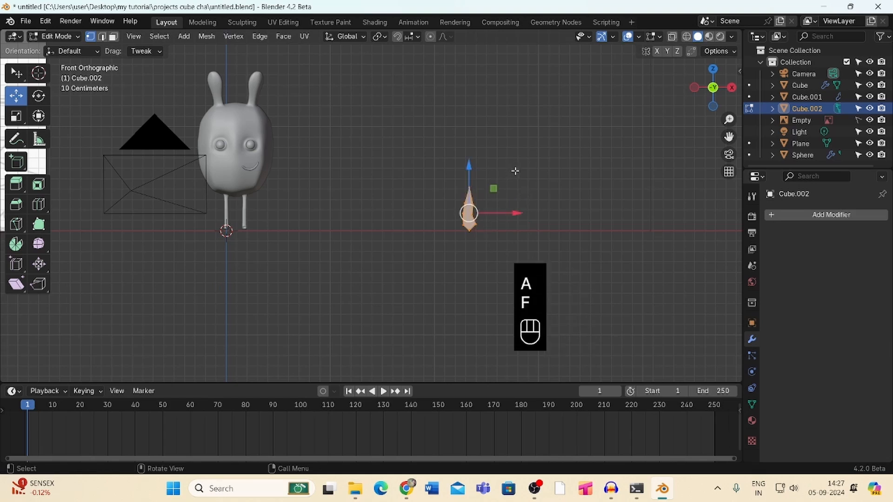
{"action": "scroll", "coordinate": [729, 122], "scroll_direction": "up", "scroll_amount": 3}
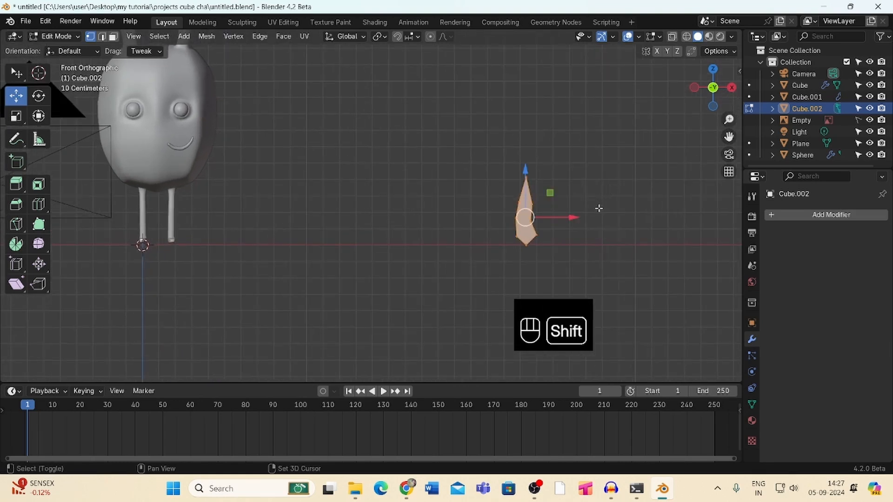
Duplicate the blade face in place within the same mesh
{"action": "key", "text": "shift+d"}
{"action": "left_click", "coordinate": [599, 208]}
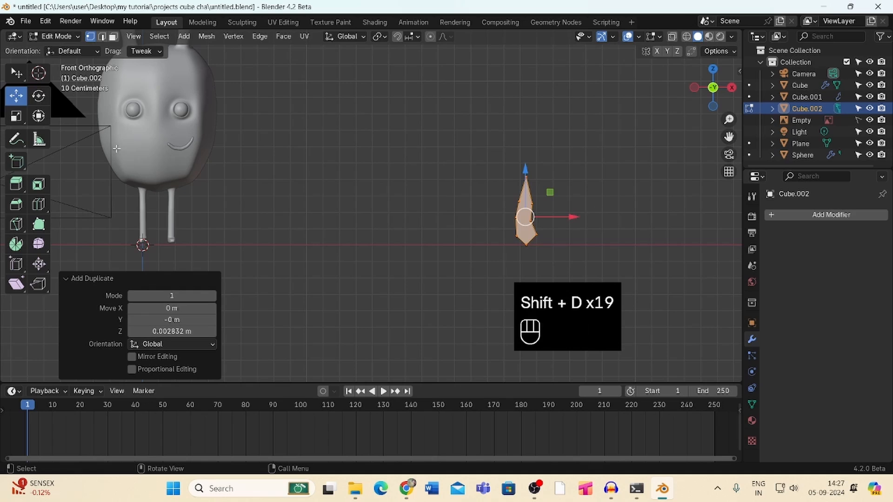
{"action": "key", "text": "r"}
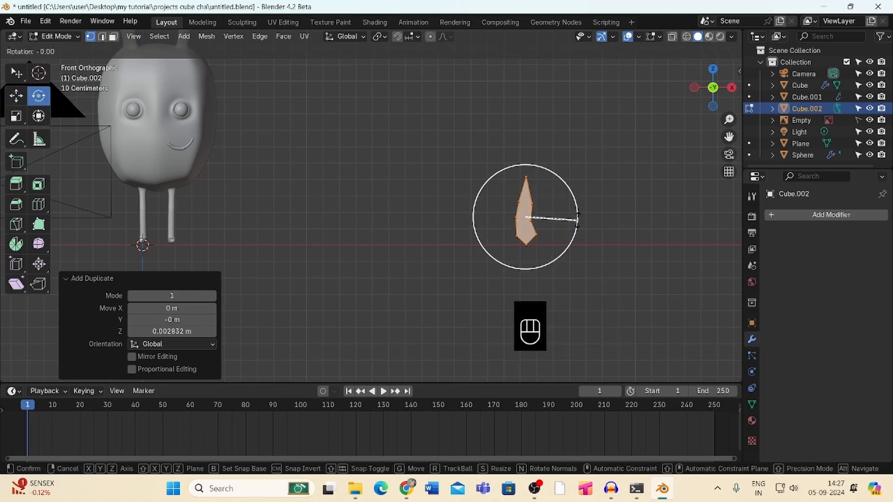
{"action": "left_click", "coordinate": [578, 219]}
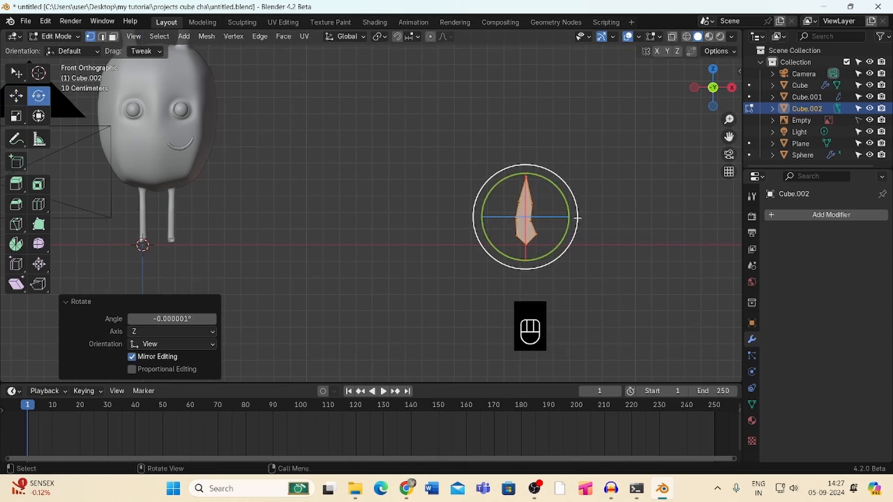
Set the transform pivot point to 3D Cursor and place the 3D cursor at the blade's base
{"action": "left_click", "coordinate": [386, 39]}
{"action": "left_click", "coordinate": [396, 73]}
{"action": "left_click", "coordinate": [34, 80]}
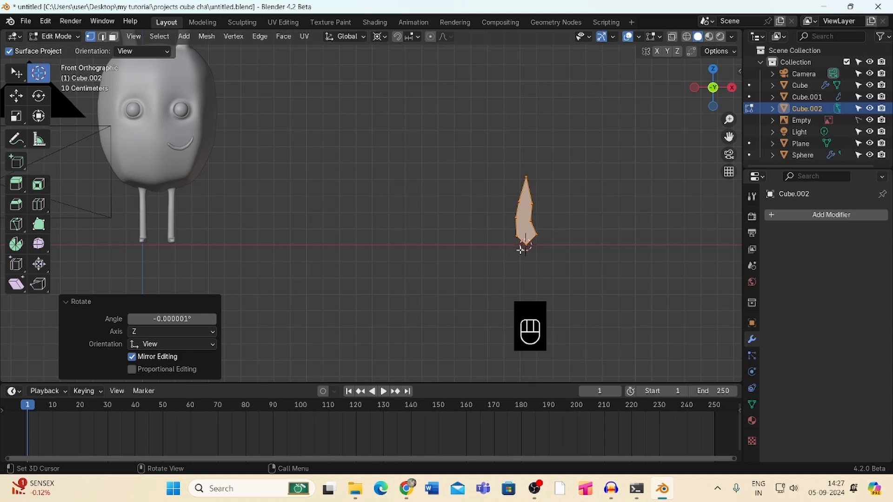
Rotate the duplicated blade about the base, scale it to 0.484 and tilt it to the left of the original blade
{"action": "left_click", "coordinate": [38, 96]}
{"action": "left_click_drag", "start_coordinate": [578, 241], "coordinate": [580, 264]}
{"action": "key", "text": "s"}
{"action": "left_click", "coordinate": [553, 266]}
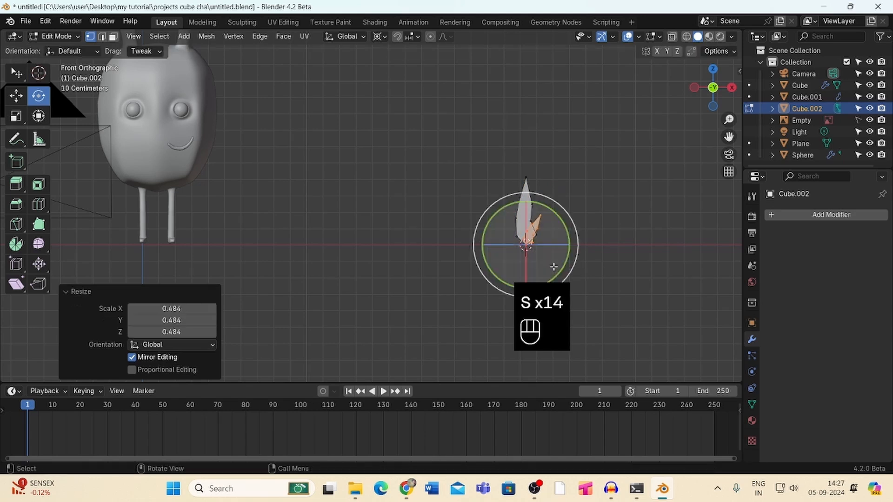
{"action": "left_click_drag", "start_coordinate": [511, 235], "coordinate": [421, 209]}
Duplicate the small blade, rotate the copy to the right of the tall blade, enlarge it and tilt it outward
{"action": "key", "text": "shift+d"}
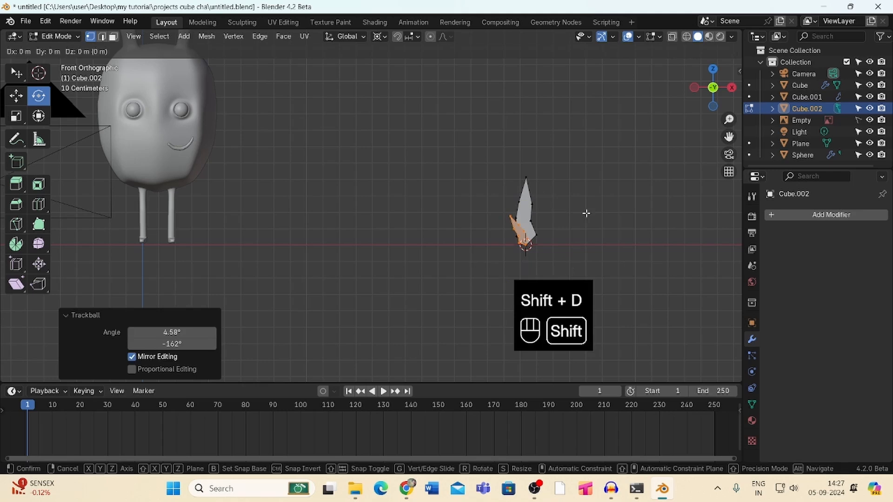
{"action": "left_click", "coordinate": [586, 213]}
{"action": "left_click_drag", "start_coordinate": [577, 232], "coordinate": [571, 289]}
{"action": "key", "text": "s"}
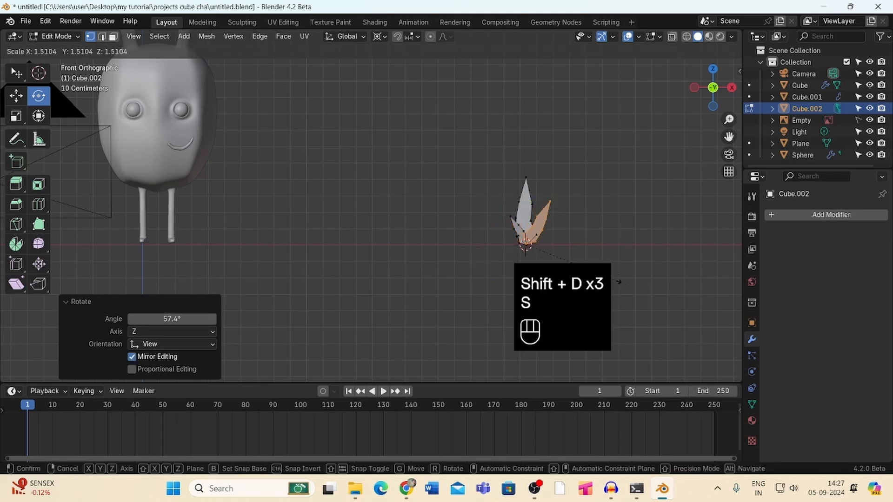
{"action": "left_click", "coordinate": [603, 275]}
{"action": "left_click_drag", "start_coordinate": [565, 245], "coordinate": [582, 276]}
{"action": "left_click_drag", "start_coordinate": [571, 242], "coordinate": [593, 276]}
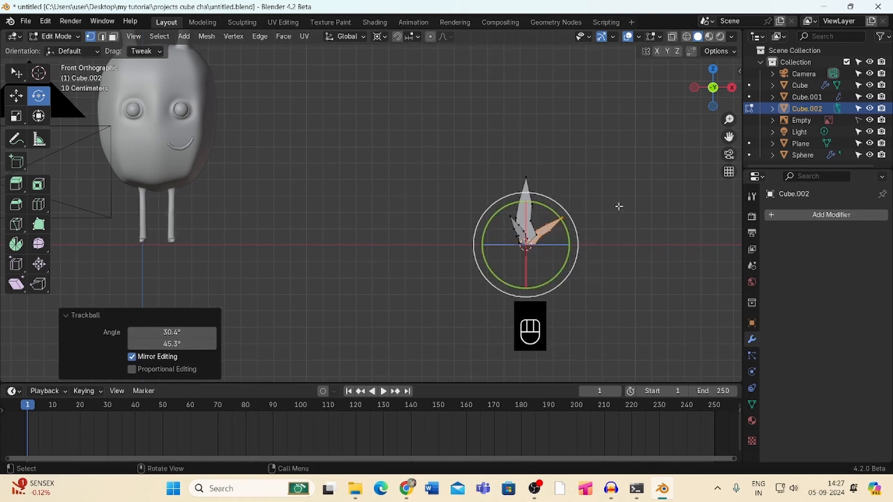
Duplicate the whole grass tuft as a separate object in place and rotate the copy to lean left
{"action": "key", "text": "Tab"}
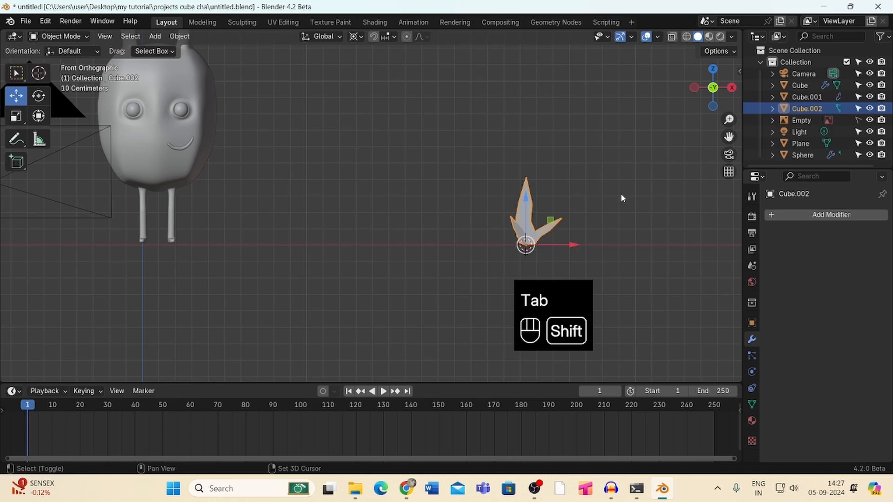
{"action": "key", "text": "shift+d"}
{"action": "left_click", "coordinate": [623, 198]}
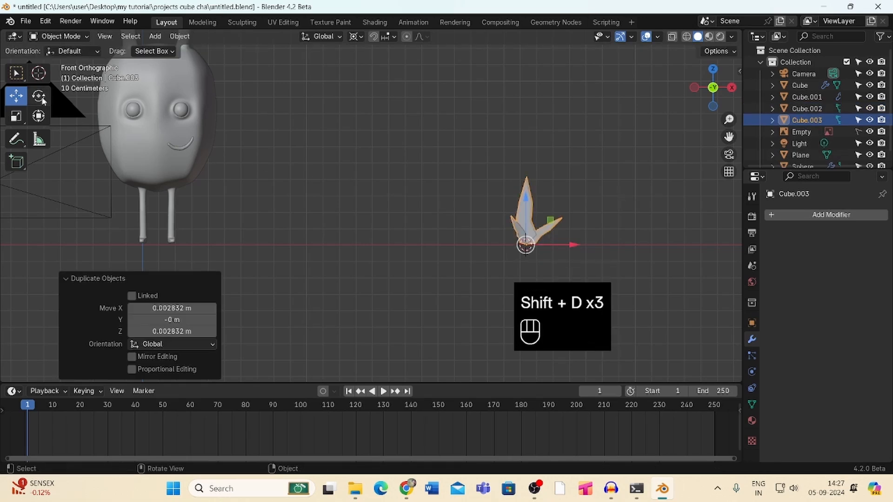
{"action": "left_click", "coordinate": [38, 96]}
{"action": "left_click_drag", "start_coordinate": [521, 226], "coordinate": [414, 250]}
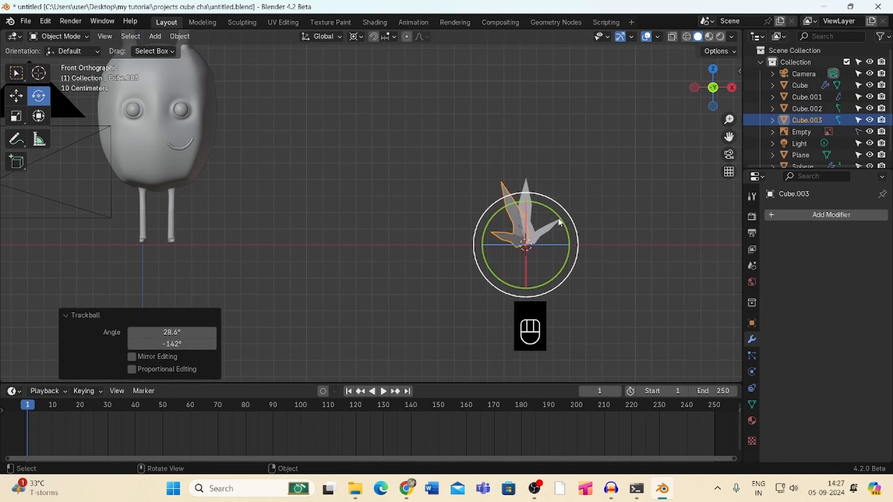
Select both grass tufts and move them to a new collection named grass
{"action": "left_click", "coordinate": [534, 204], "text": "shift"}
{"action": "key", "text": "m"}
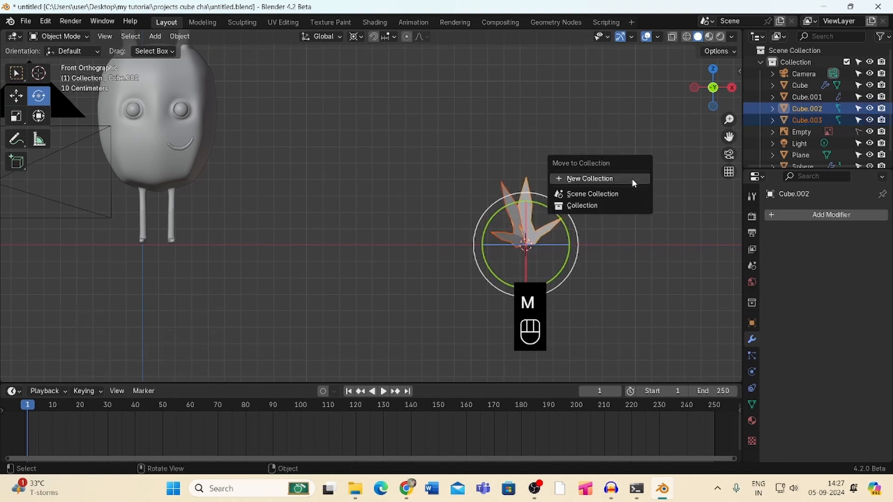
{"action": "left_click", "coordinate": [632, 180]}
{"action": "type", "text": "g"}
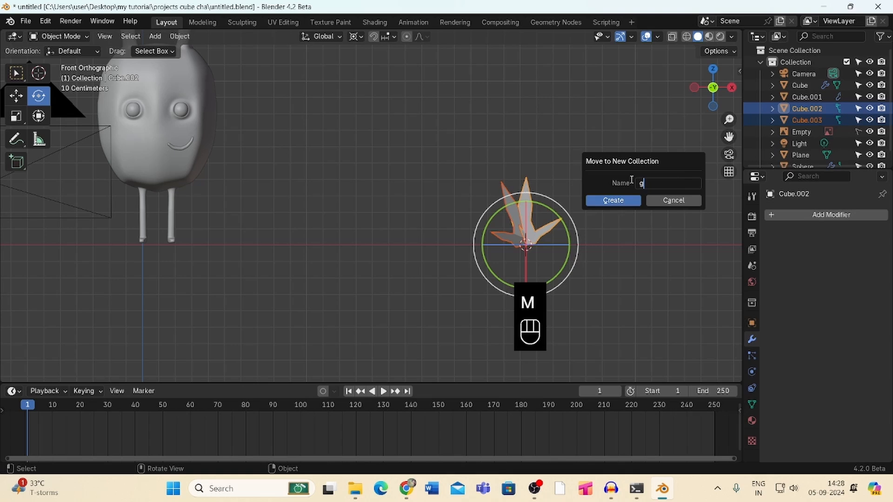
{"action": "type", "text": "rass"}
{"action": "left_click", "coordinate": [613, 200]}
Give the original grass tuft a new material with a light green base color
{"action": "left_click_drag", "start_coordinate": [724, 119], "coordinate": [678, 163]}
{"action": "left_click", "coordinate": [679, 162]}
{"action": "left_click", "coordinate": [486, 229]}
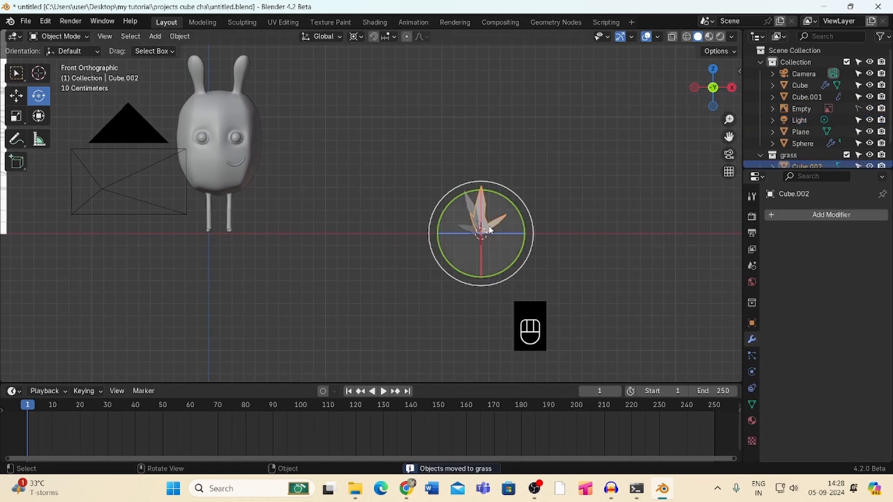
{"action": "left_click", "coordinate": [752, 420]}
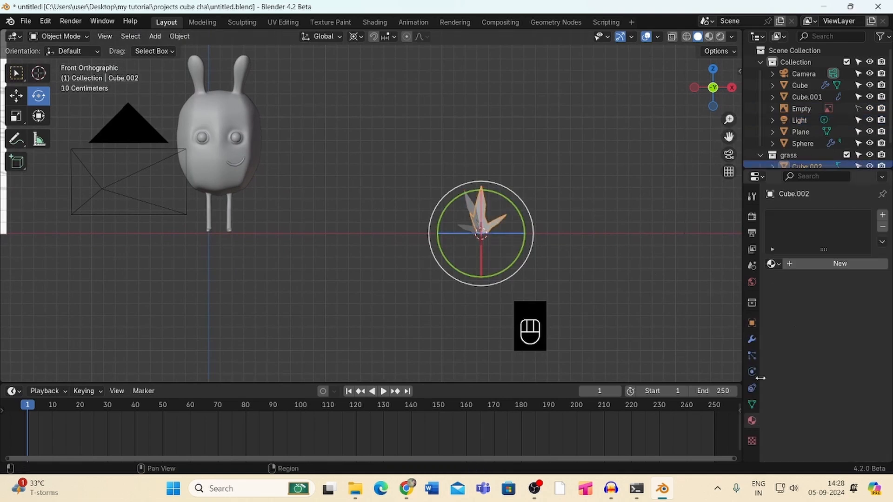
{"action": "left_click", "coordinate": [852, 263]}
{"action": "left_click", "coordinate": [847, 320]}
{"action": "left_click", "coordinate": [794, 200]}
{"action": "left_click_drag", "start_coordinate": [792, 199], "coordinate": [789, 192]}
Give the duplicated, left-leaning grass tuft its own new material with a light green base color
{"action": "left_click", "coordinate": [469, 234]}
{"action": "left_click", "coordinate": [852, 263]}
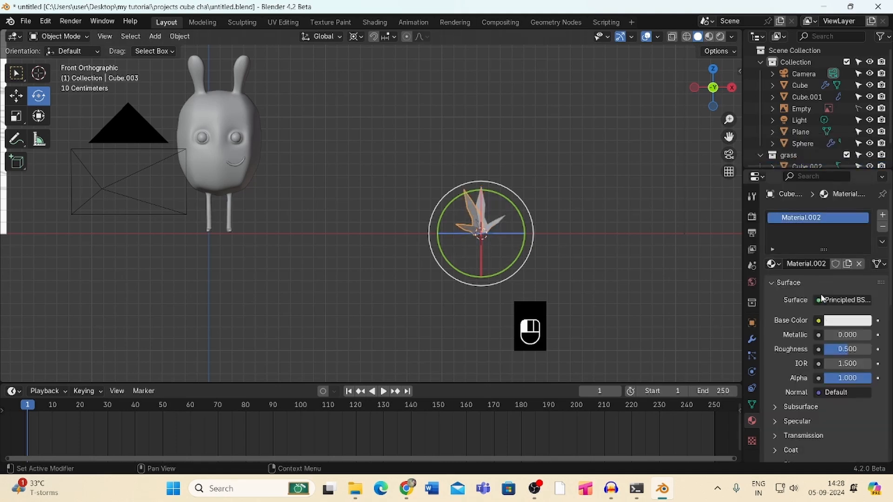
{"action": "left_click", "coordinate": [847, 321]}
{"action": "left_click", "coordinate": [781, 189]}
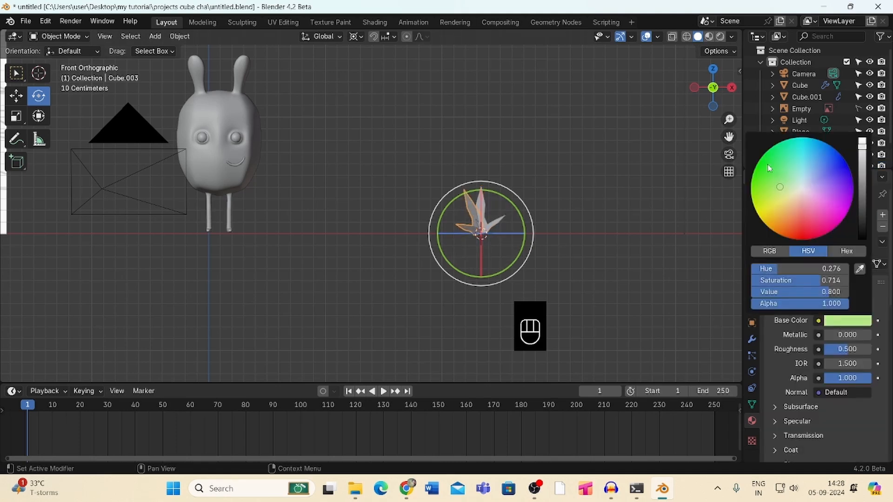
Select the ground plane and subdivide its mesh in Edit Mode
{"action": "left_click_drag", "start_coordinate": [713, 88], "coordinate": [714, 177]}
{"action": "left_click", "coordinate": [622, 147]}
{"action": "left_click", "coordinate": [614, 264]}
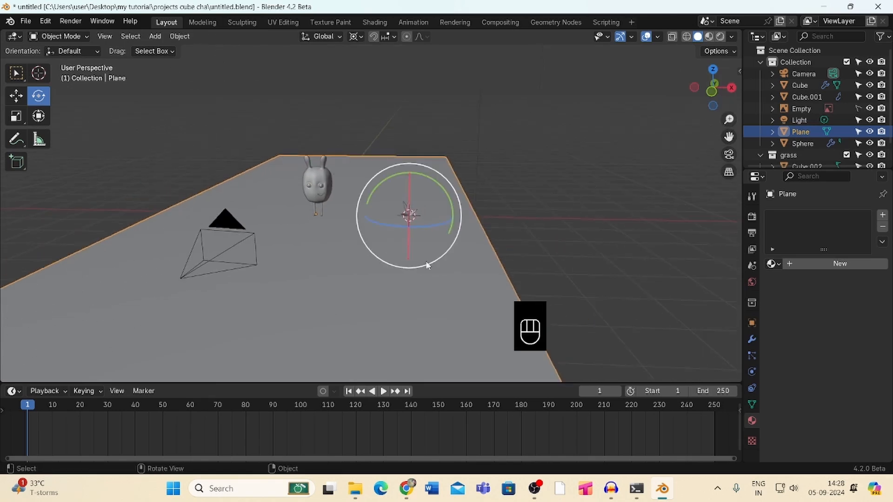
{"action": "key", "text": "Tab"}
{"action": "right_click", "coordinate": [413, 286]}
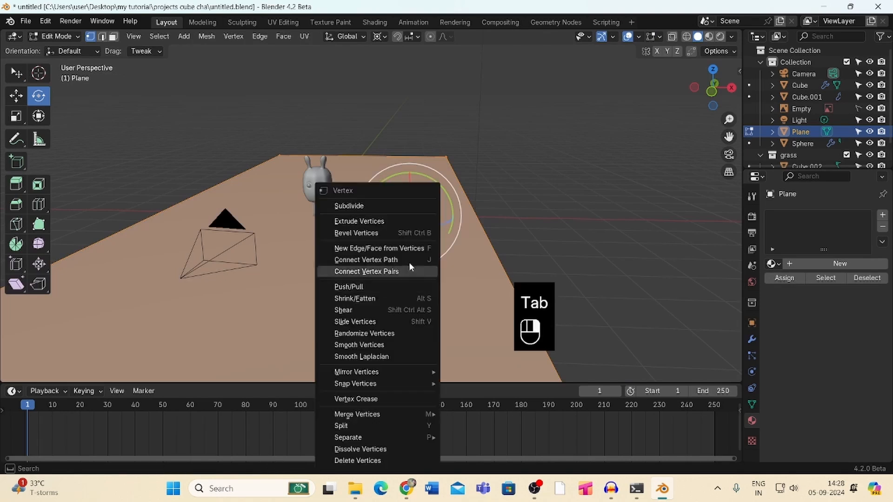
{"action": "left_click", "coordinate": [409, 204]}
Set the ground plane's subdivision to 60 cuts
{"action": "left_click", "coordinate": [213, 294]}
{"action": "left_click", "coordinate": [214, 294]}
{"action": "left_click", "coordinate": [213, 294]}
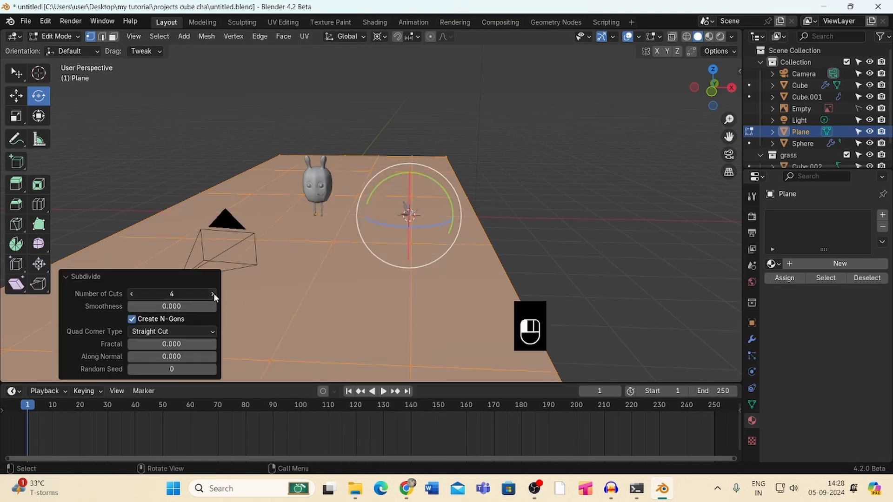
{"action": "left_click", "coordinate": [214, 294]}
{"action": "left_click", "coordinate": [214, 294]}
{"action": "left_click", "coordinate": [213, 294]}
{"action": "left_click", "coordinate": [214, 293]}
{"action": "left_click", "coordinate": [197, 294]}
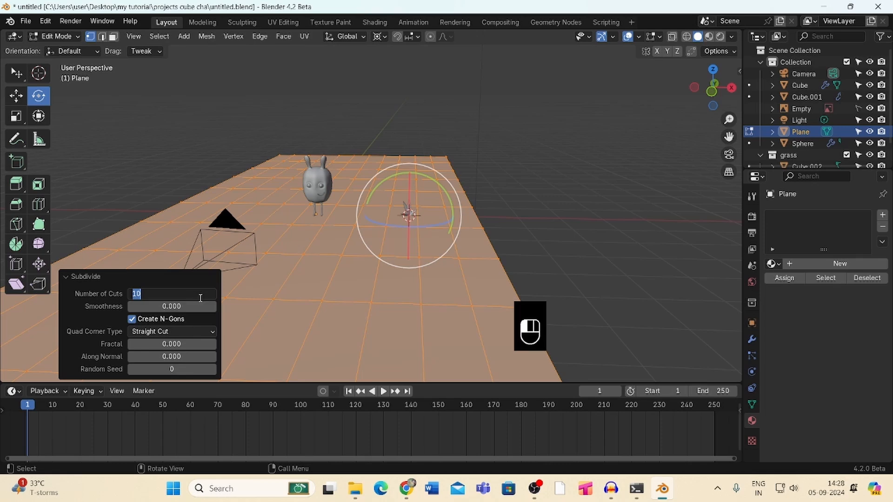
{"action": "key", "text": "Return"}
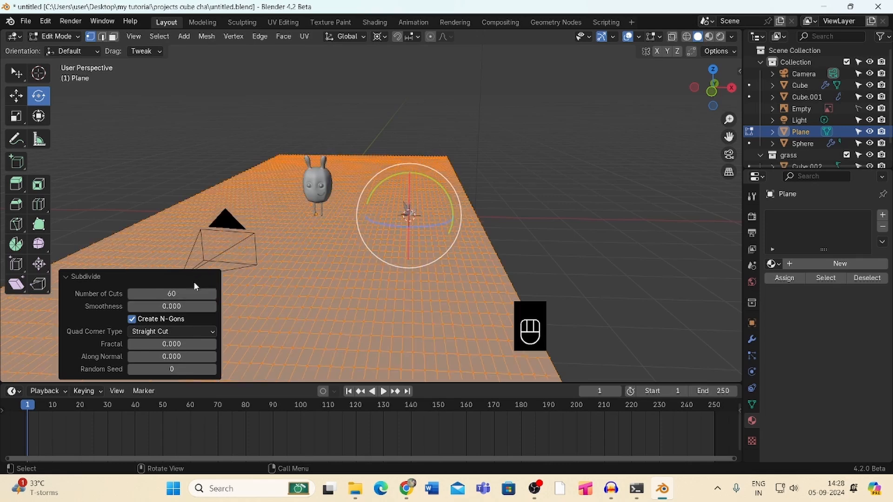
Circle-select irregular patches of the plane's vertices in front of, beside and behind the character
{"action": "left_click", "coordinate": [552, 147]}
{"action": "left_click_drag", "start_coordinate": [730, 108], "coordinate": [747, 77]}
{"action": "key", "text": "c"}
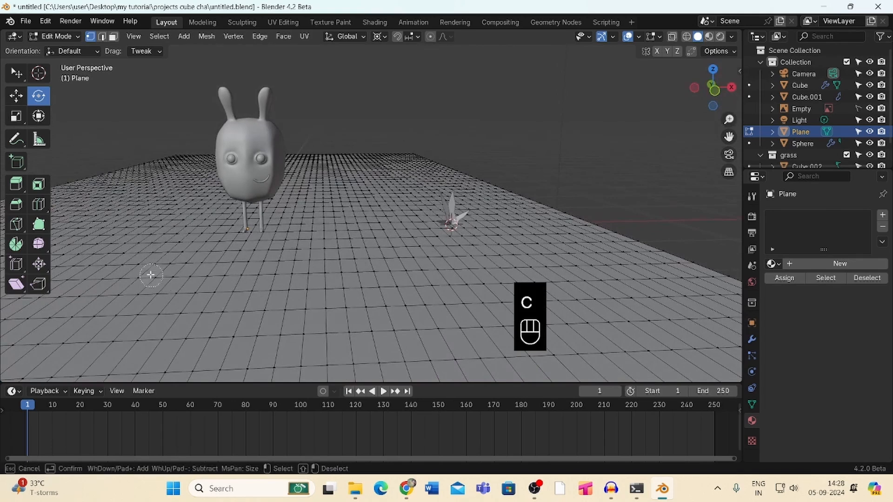
{"action": "mouse_move", "coordinate": [151, 275]}
{"action": "left_mouse_down"}
{"action": "mouse_move", "coordinate": [221, 281]}
{"action": "mouse_move", "coordinate": [357, 249]}
{"action": "mouse_move", "coordinate": [313, 206]}
{"action": "mouse_move", "coordinate": [358, 191]}
{"action": "mouse_move", "coordinate": [191, 173]}
{"action": "mouse_move", "coordinate": [283, 170]}
{"action": "mouse_move", "coordinate": [428, 195]}
{"action": "left_mouse_up"}
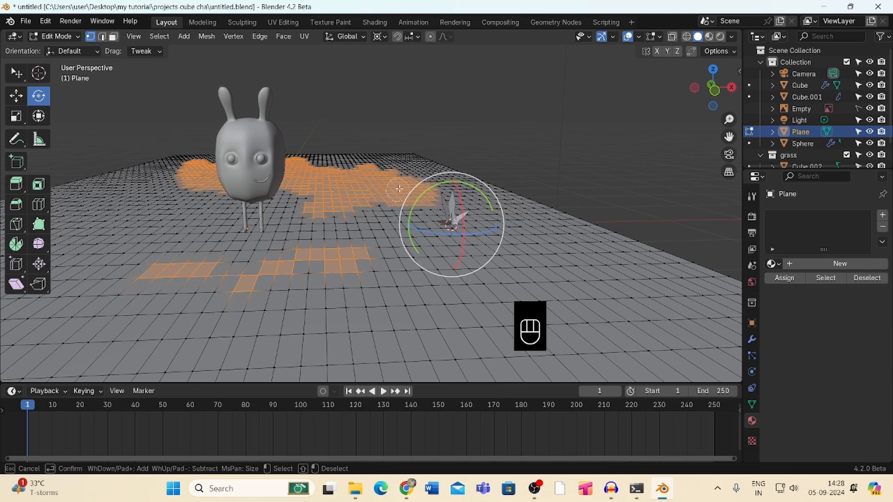
{"action": "mouse_move", "coordinate": [339, 176]}
{"action": "left_mouse_down"}
{"action": "mouse_move", "coordinate": [344, 156]}
{"action": "mouse_move", "coordinate": [419, 165]}
{"action": "mouse_move", "coordinate": [192, 154]}
{"action": "mouse_move", "coordinate": [183, 162]}
{"action": "left_mouse_up"}
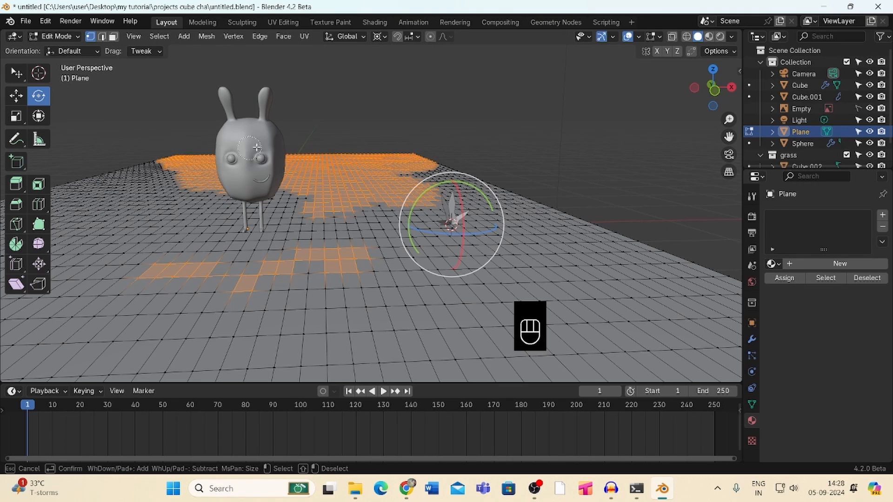
{"action": "left_click_drag", "start_coordinate": [153, 211], "coordinate": [172, 210]}
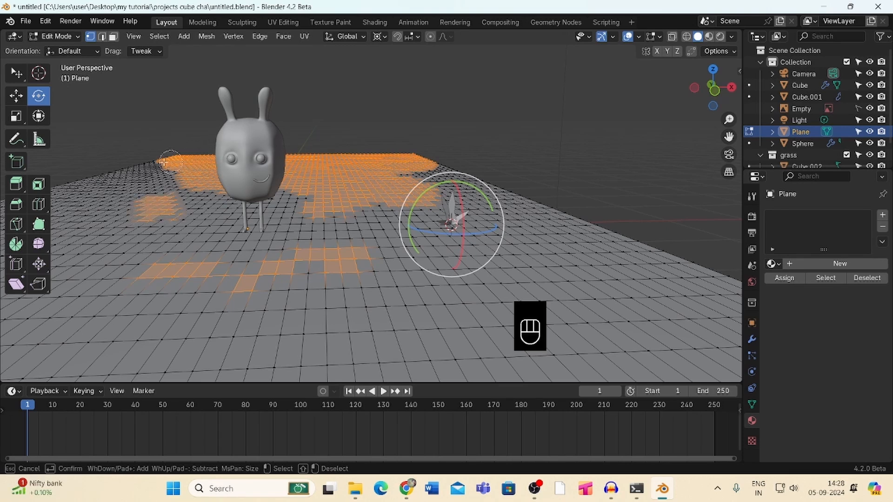
{"action": "key", "text": "Tab"}
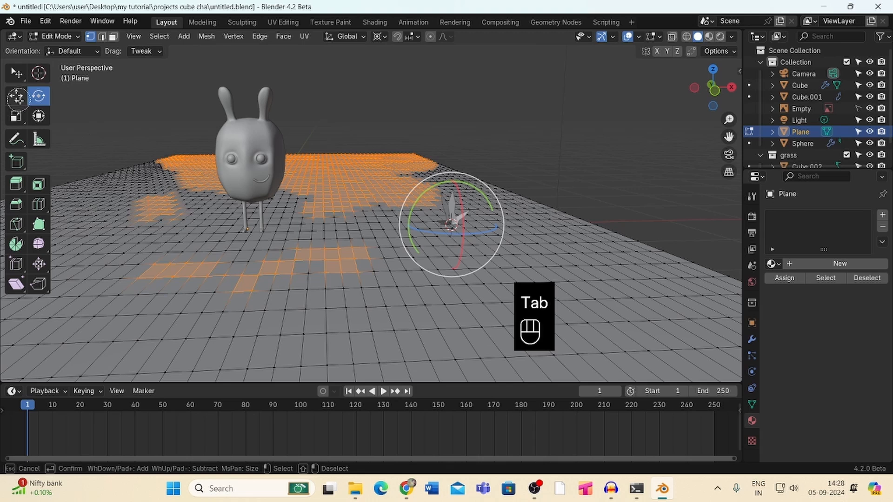
{"action": "key", "text": "Return"}
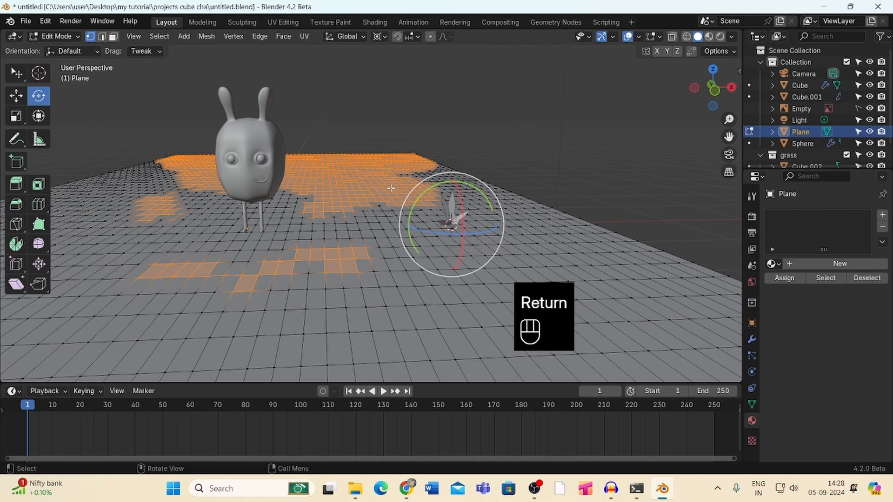
Raise the selected vertex patches slightly along Z to form low bumps in the ground, and return to Object Mode
{"action": "left_click", "coordinate": [17, 96]}
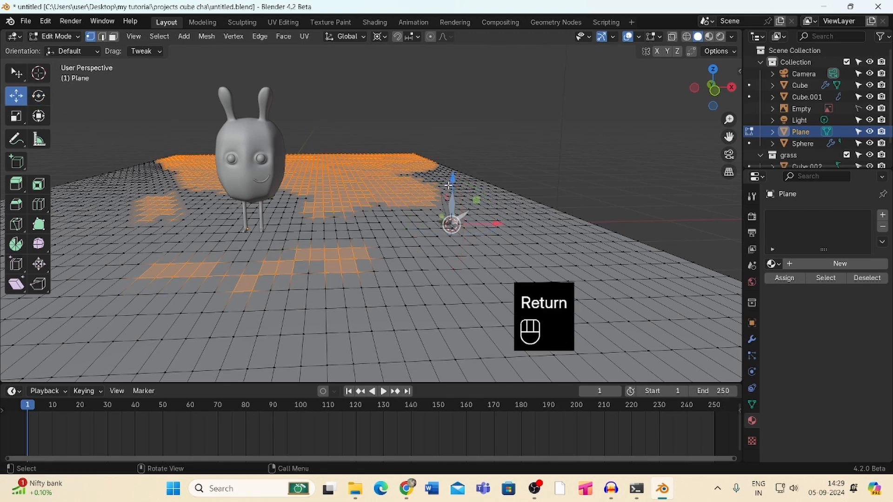
{"action": "mouse_move", "coordinate": [448, 185]}
{"action": "left_mouse_down"}
{"action": "mouse_move", "coordinate": [459, 165]}
{"action": "mouse_move", "coordinate": [457, 173]}
{"action": "left_mouse_up"}
{"action": "key", "text": "Tab"}
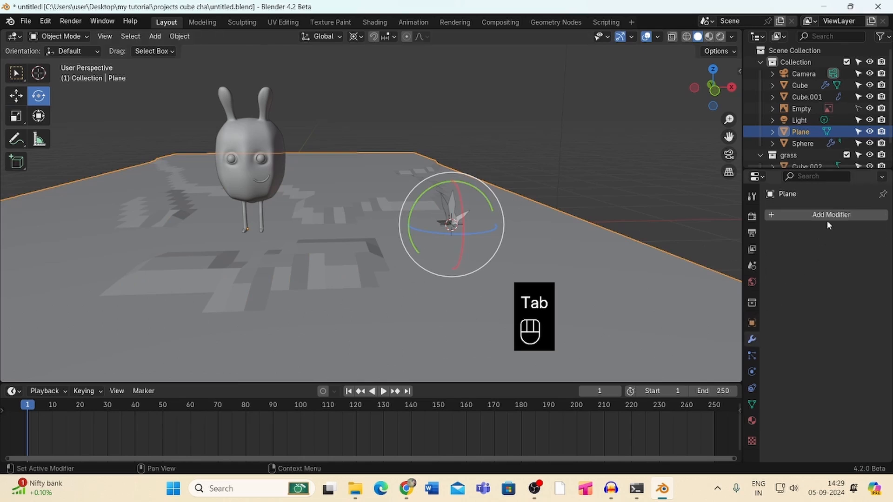
Add a Subdivision Surface modifier to the ground plane and set its viewport levels to 2
{"action": "left_click", "coordinate": [827, 223]}
{"action": "type", "text": "s"}
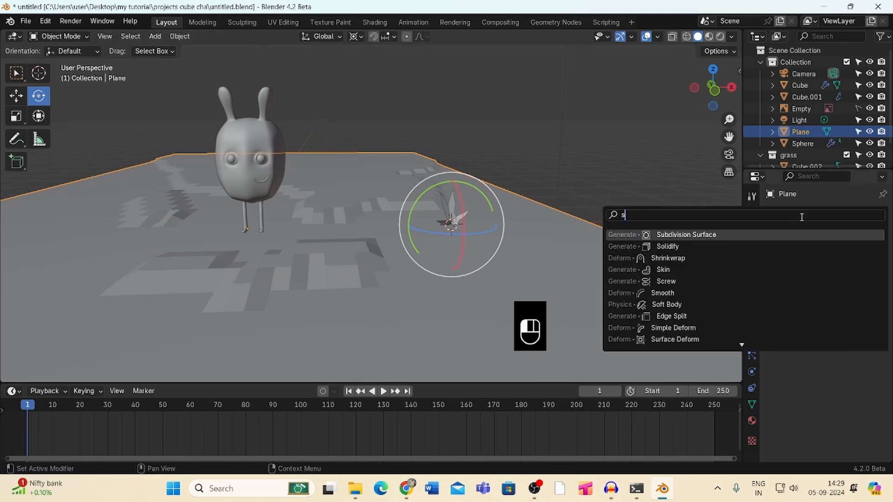
{"action": "type", "text": "ub"}
{"action": "left_click", "coordinate": [768, 235]}
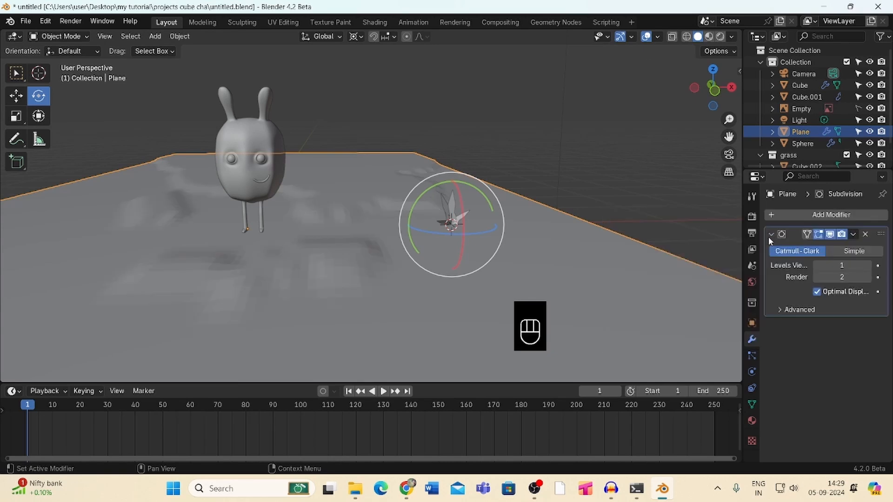
{"action": "left_click", "coordinate": [868, 265]}
Assign the ground plane's selected bump vertices to a new vertex group and return to Object Mode with the plane selected
{"action": "key", "text": "Tab"}
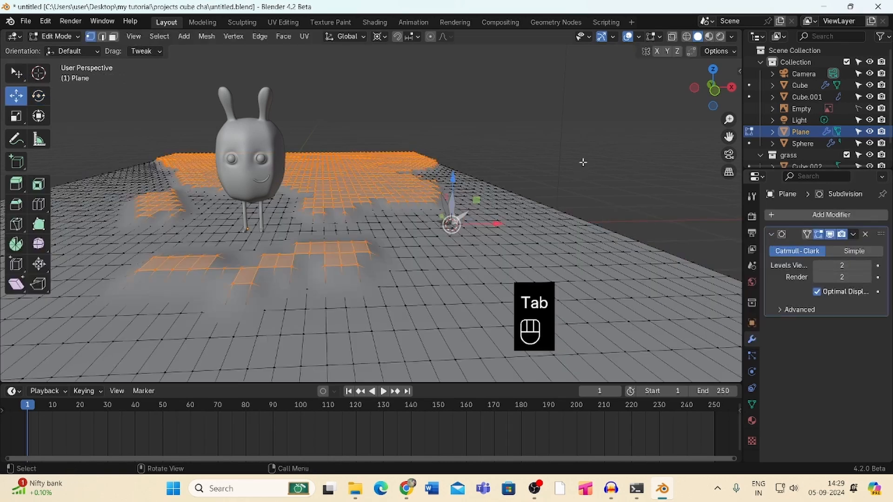
{"action": "left_click", "coordinate": [752, 404]}
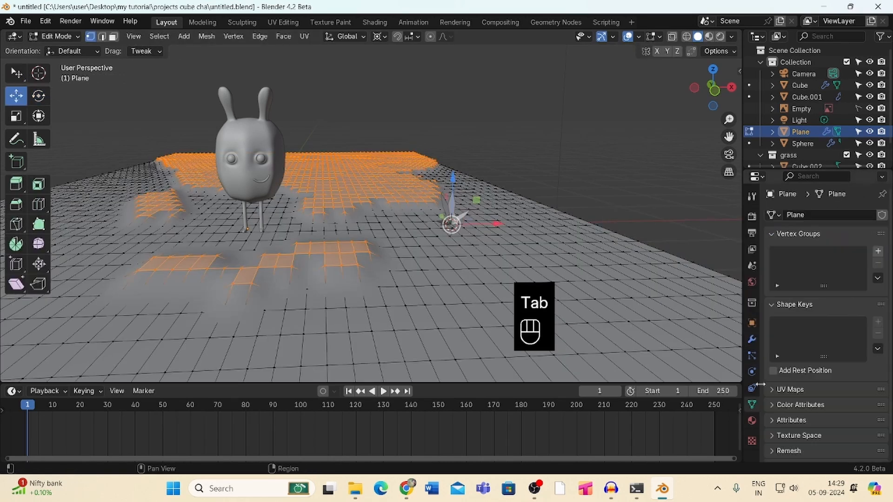
{"action": "left_click", "coordinate": [877, 251]}
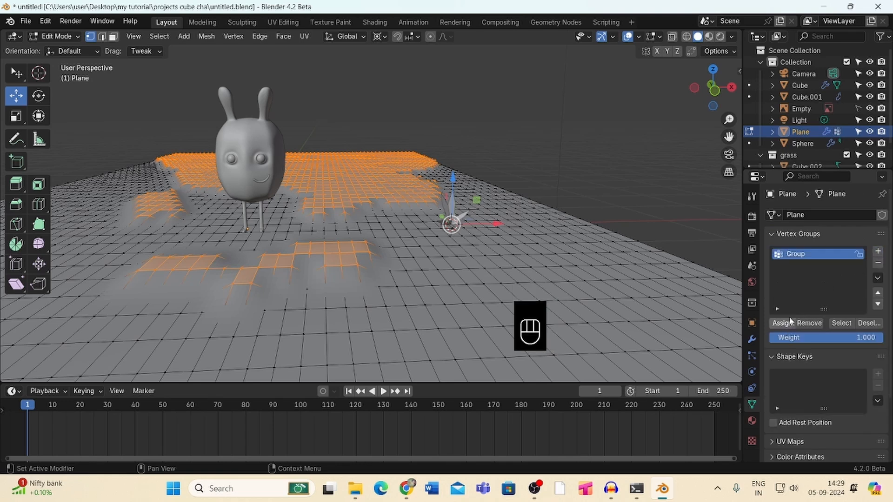
{"action": "left_click", "coordinate": [59, 36]}
{"action": "left_click", "coordinate": [63, 50]}
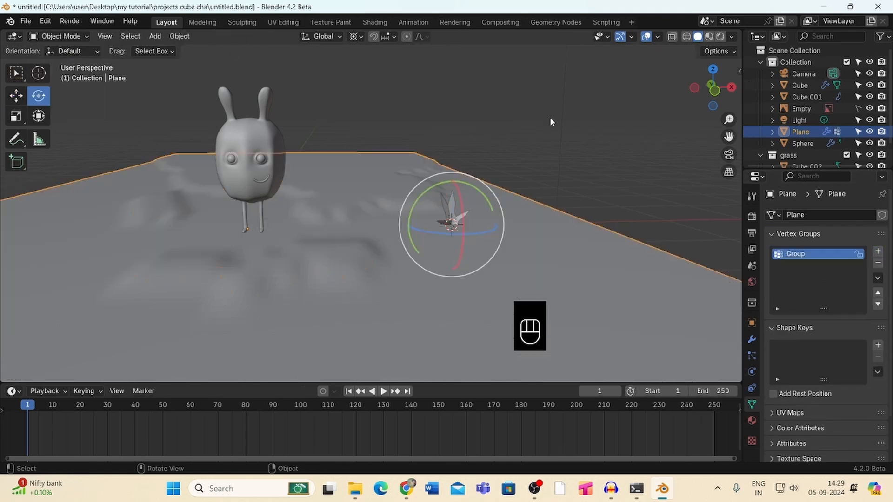
{"action": "left_click", "coordinate": [550, 119]}
{"action": "left_click", "coordinate": [384, 302]}
Add a Hair particle system to the ground plane and enable its Advanced settings
{"action": "left_click", "coordinate": [752, 356]}
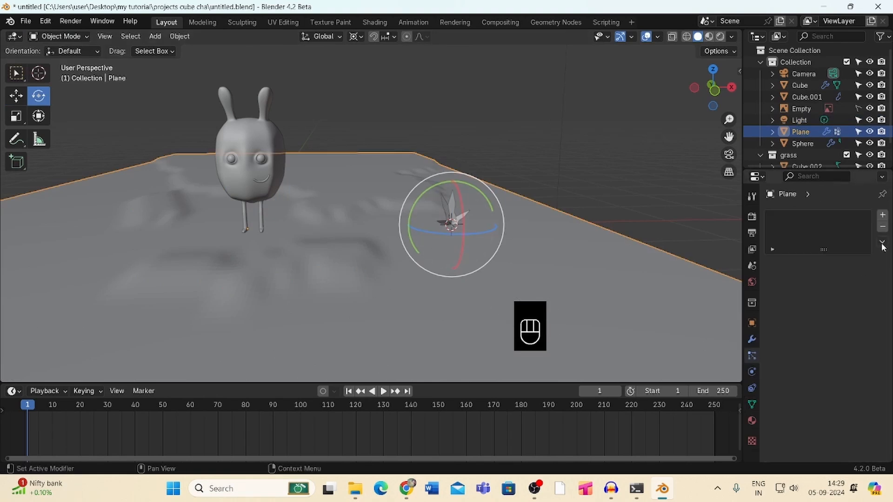
{"action": "left_click", "coordinate": [883, 215]}
{"action": "left_click", "coordinate": [857, 281]}
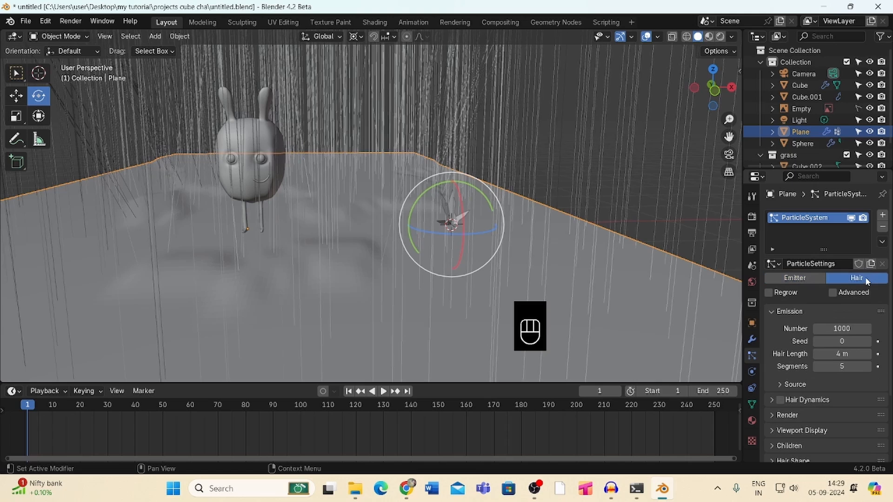
{"action": "left_click", "coordinate": [833, 293]}
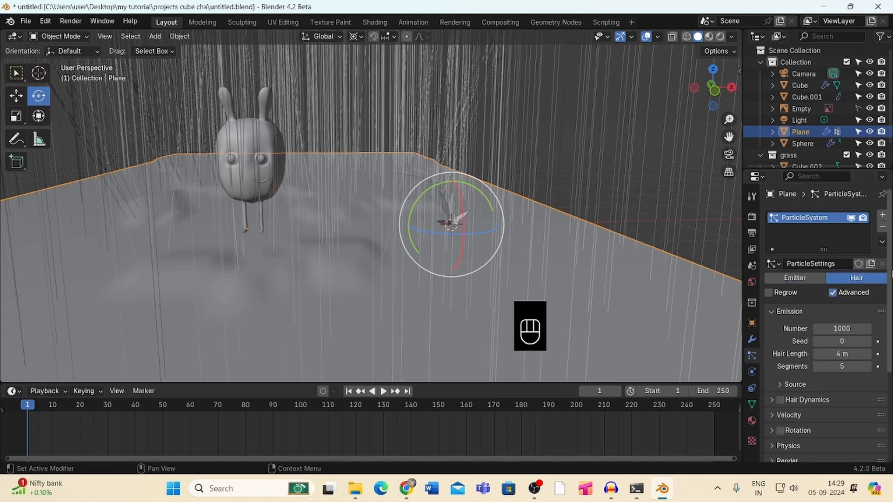
{"action": "left_click_drag", "start_coordinate": [742, 298], "coordinate": [643, 297]}
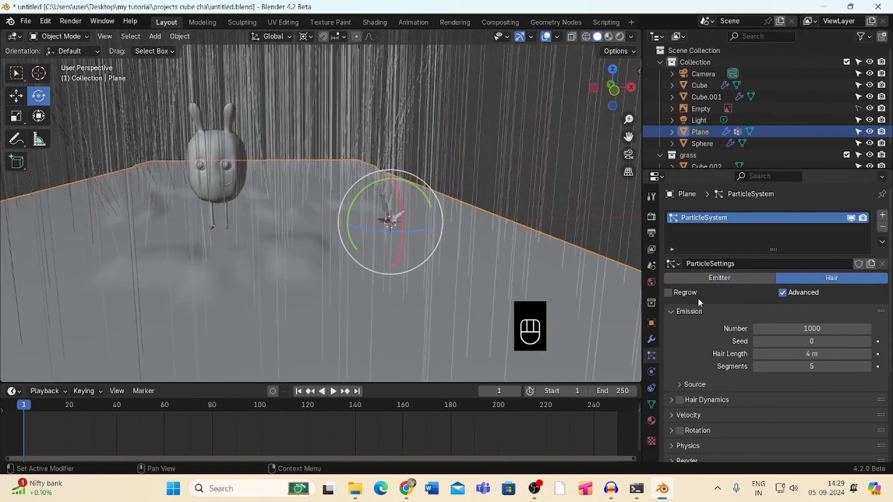
Set the hair particle number to 300 and the hair length to 0.2 m
{"action": "left_click", "coordinate": [819, 329]}
{"action": "type", "text": "300"}
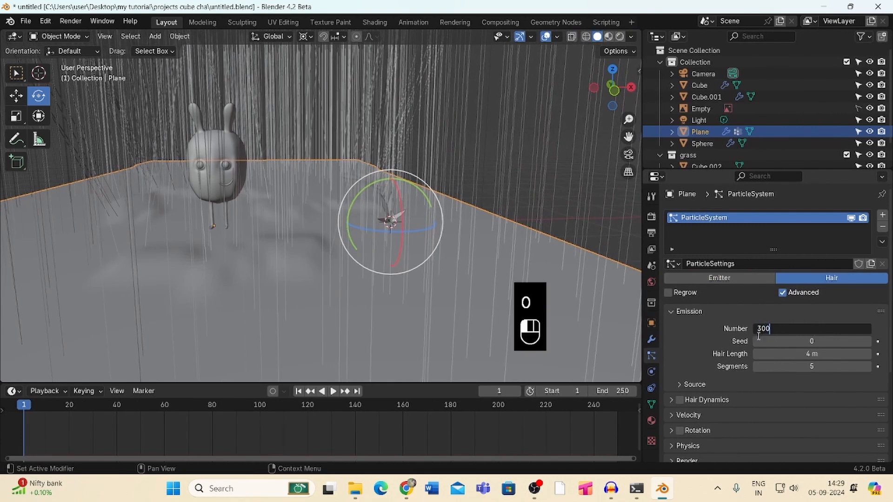
{"action": "key", "text": "Return"}
{"action": "scroll", "coordinate": [879, 336], "scroll_direction": "down", "scroll_amount": 4}
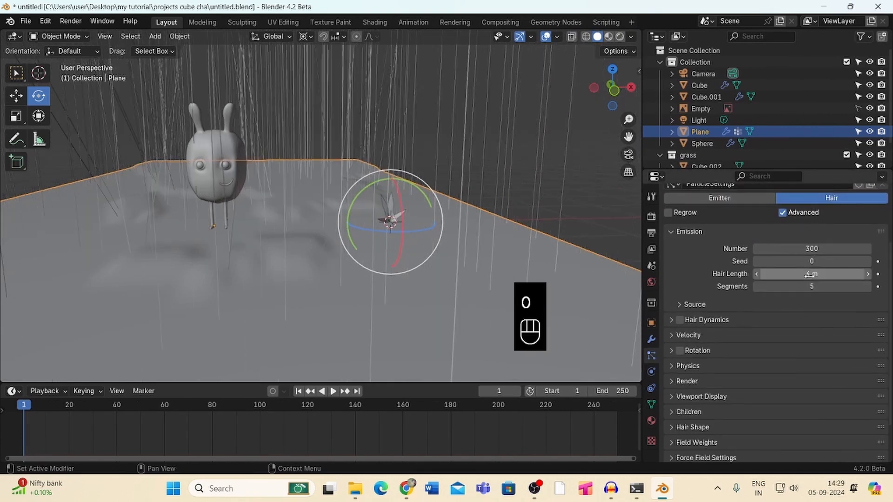
{"action": "left_click", "coordinate": [770, 278]}
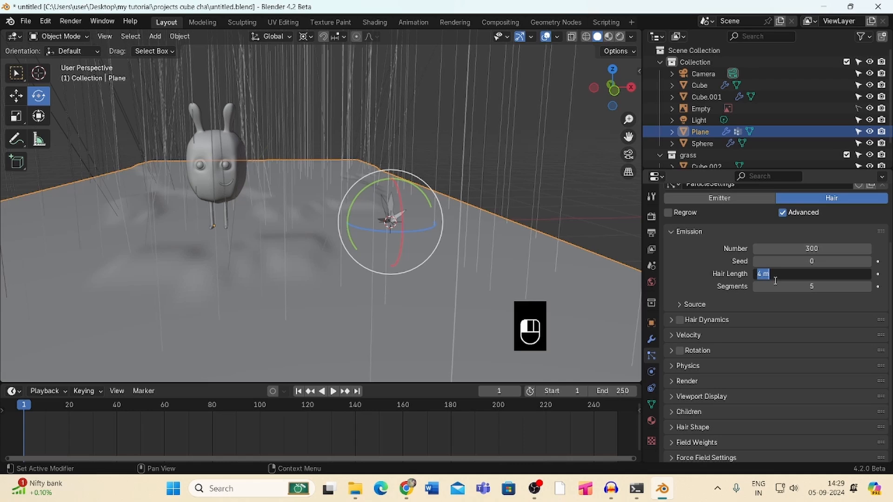
{"action": "type", "text": ".2"}
{"action": "key", "text": "Return"}
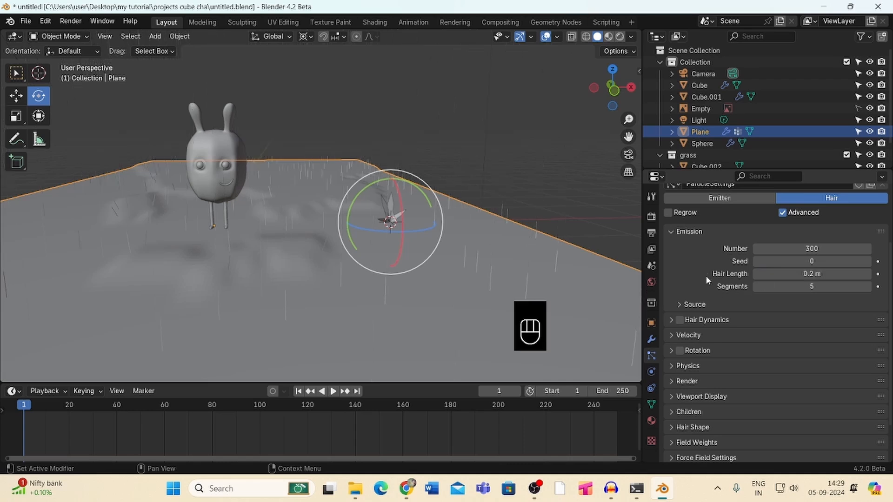
Limit the hair density to the vertex group named Group
{"action": "scroll", "coordinate": [888, 267], "scroll_direction": "down", "scroll_amount": 3}
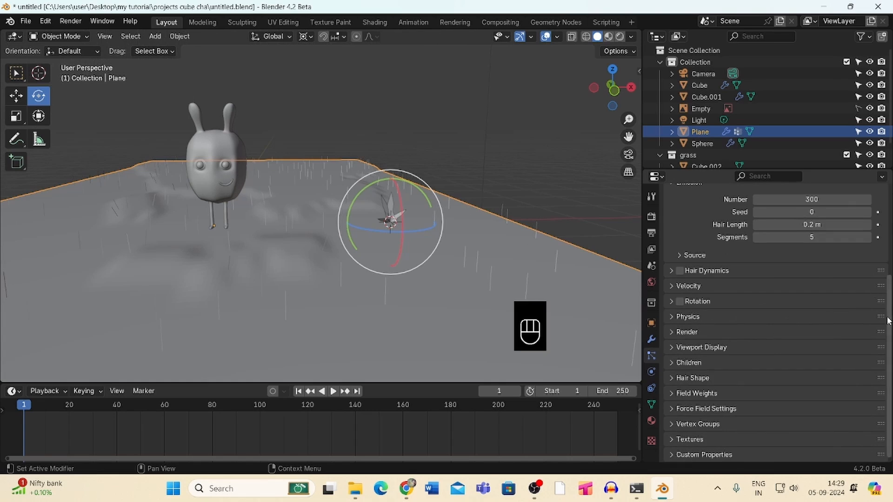
{"action": "left_click", "coordinate": [710, 424]}
{"action": "left_click", "coordinate": [766, 440]}
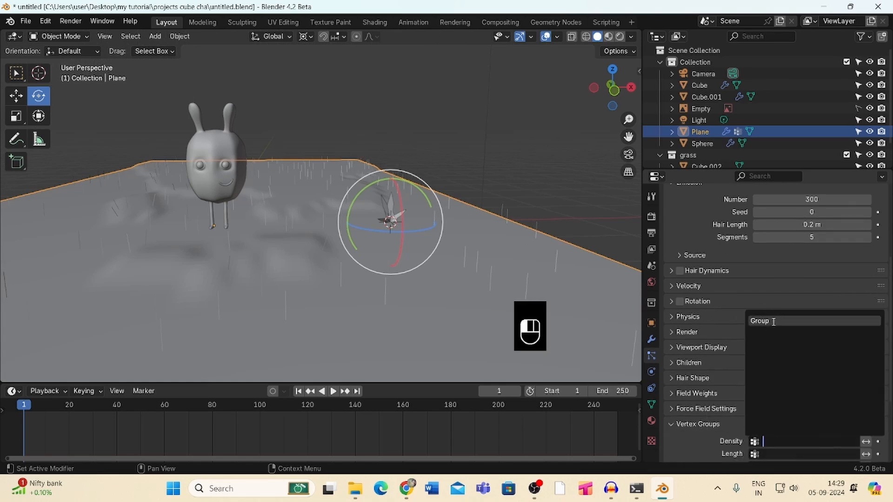
{"action": "left_click", "coordinate": [774, 321]}
{"action": "scroll", "coordinate": [889, 285], "scroll_direction": "up", "scroll_amount": 1}
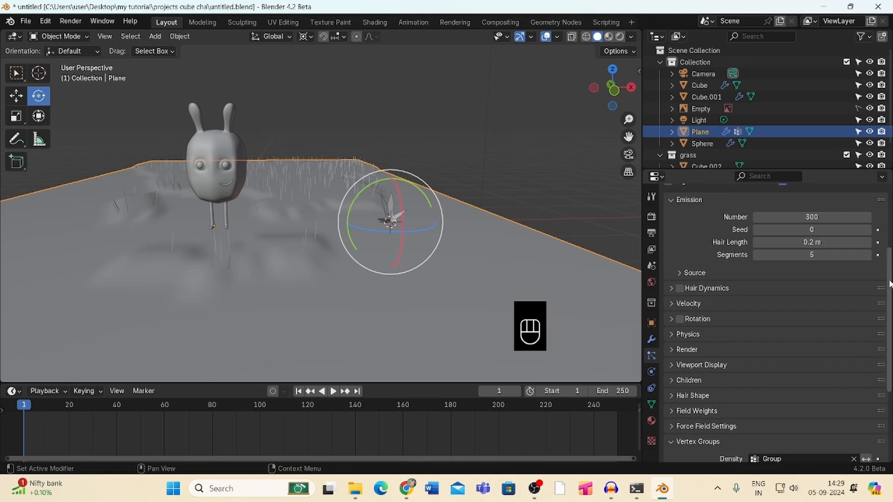
Enable particle rotation and set its orientation axis to Global Y
{"action": "scroll", "coordinate": [889, 285], "scroll_direction": "up", "scroll_amount": 1}
{"action": "scroll", "coordinate": [740, 302], "scroll_direction": "down", "scroll_amount": 3}
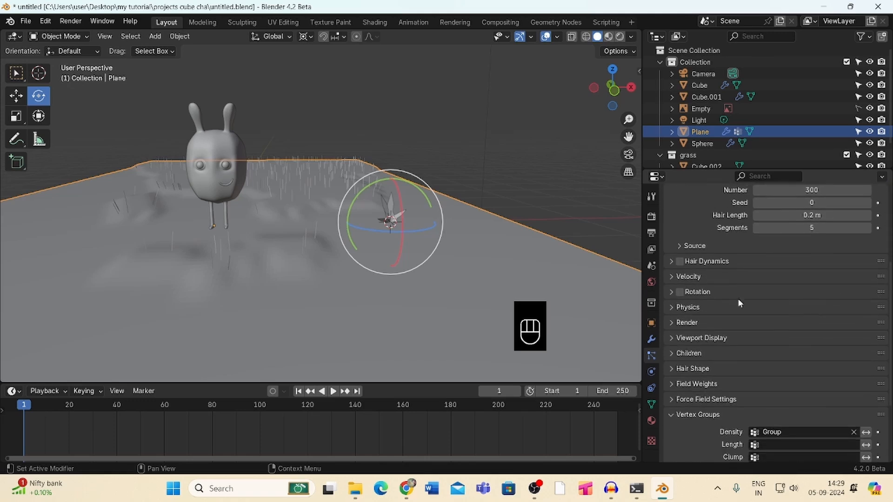
{"action": "left_click", "coordinate": [671, 293]}
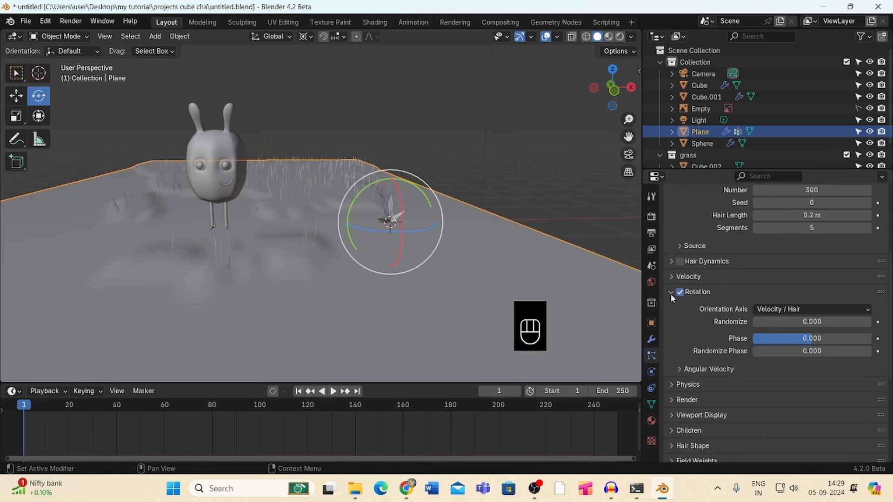
{"action": "left_click", "coordinate": [807, 314]}
{"action": "left_click", "coordinate": [785, 383]}
{"action": "scroll", "coordinate": [889, 306], "scroll_direction": "down", "scroll_amount": 5}
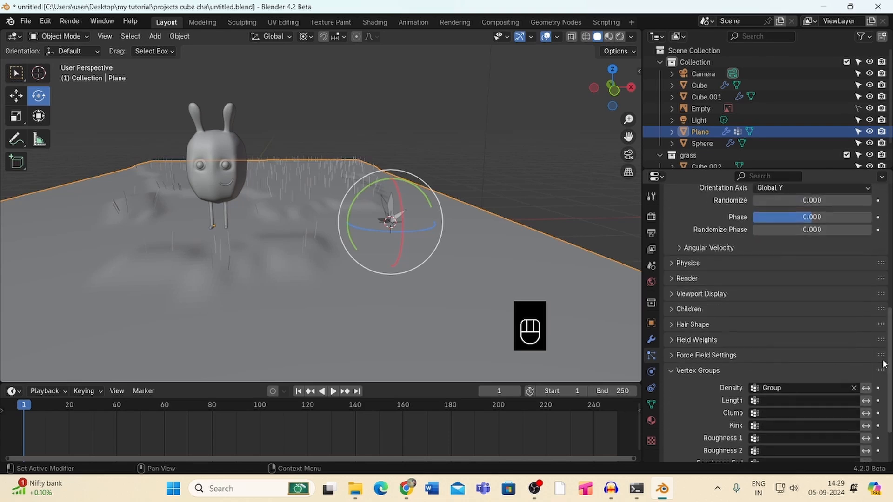
Set the plane's hair children to Interpolated and render the particles as a collection with grass as the instance collection
{"action": "left_click", "coordinate": [710, 305]}
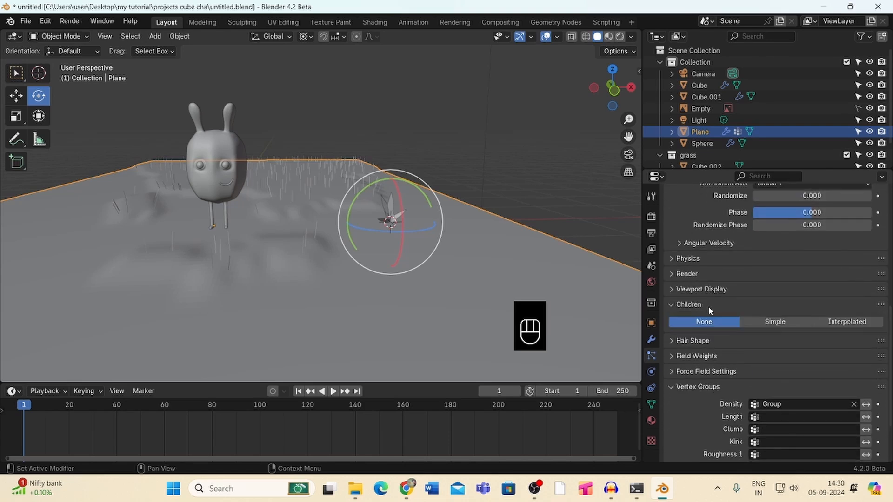
{"action": "left_click", "coordinate": [852, 324]}
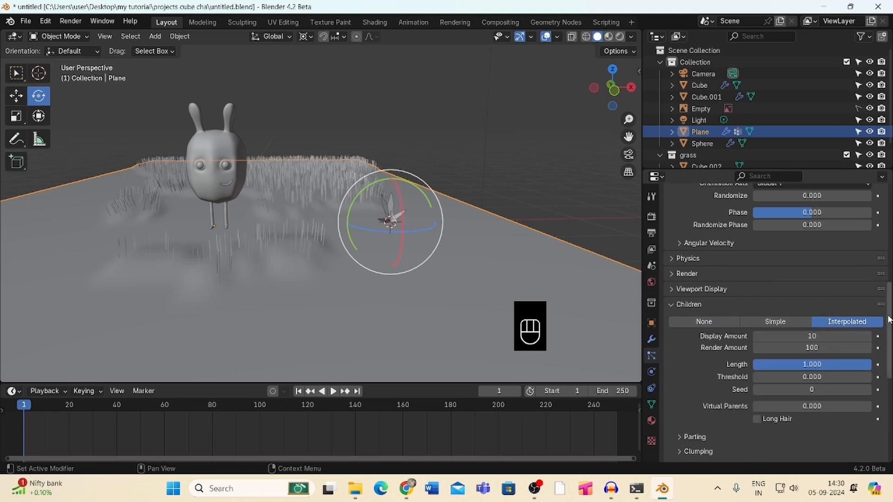
{"action": "scroll", "coordinate": [888, 320], "scroll_direction": "down", "scroll_amount": 2}
{"action": "left_click", "coordinate": [735, 238]}
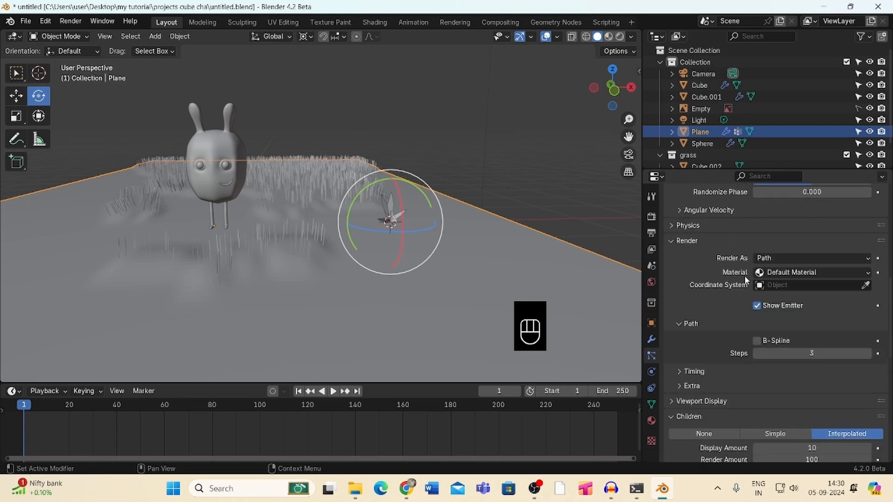
{"action": "left_click", "coordinate": [794, 257]}
{"action": "left_click", "coordinate": [775, 310]}
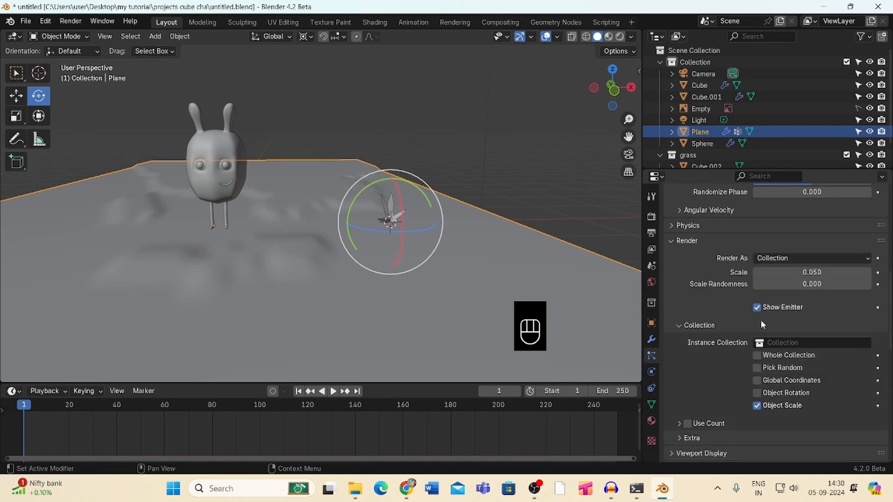
{"action": "left_click", "coordinate": [790, 342]}
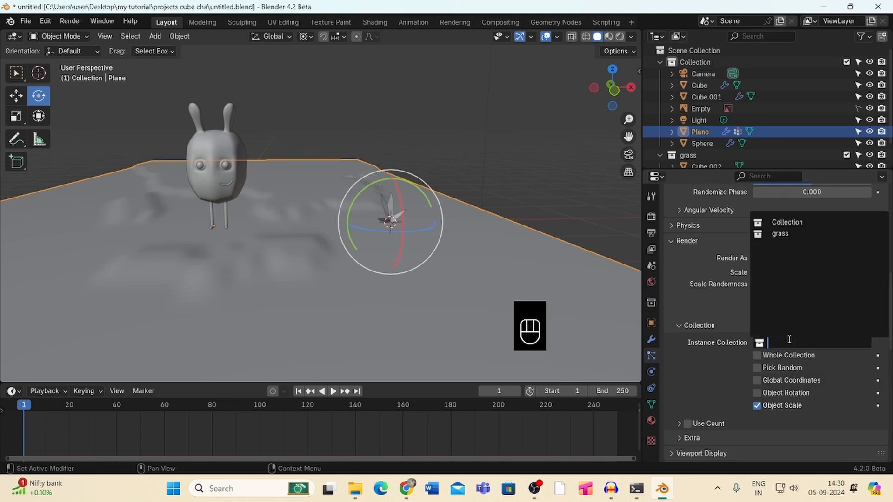
{"action": "left_click", "coordinate": [796, 234]}
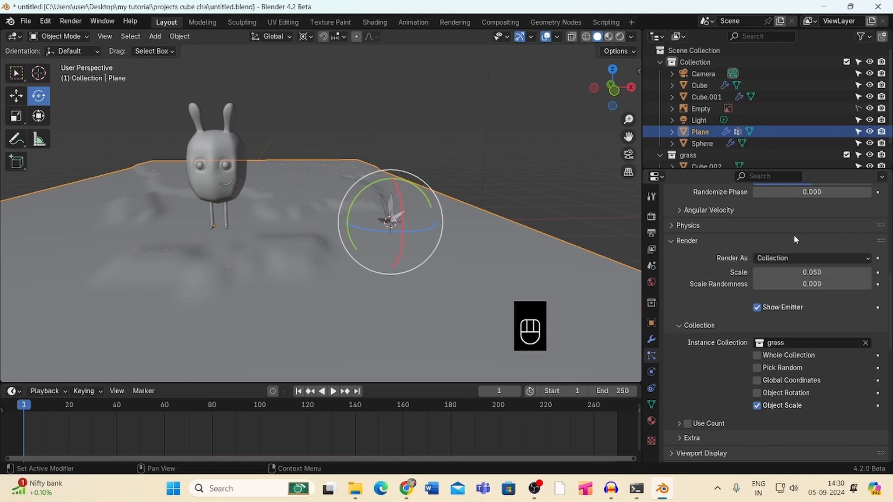
Set the render scale of the plane's grass instances to 1.000
{"action": "scroll", "coordinate": [888, 298], "scroll_direction": "down", "scroll_amount": 3}
{"action": "left_click_drag", "start_coordinate": [888, 298], "coordinate": [886, 301]}
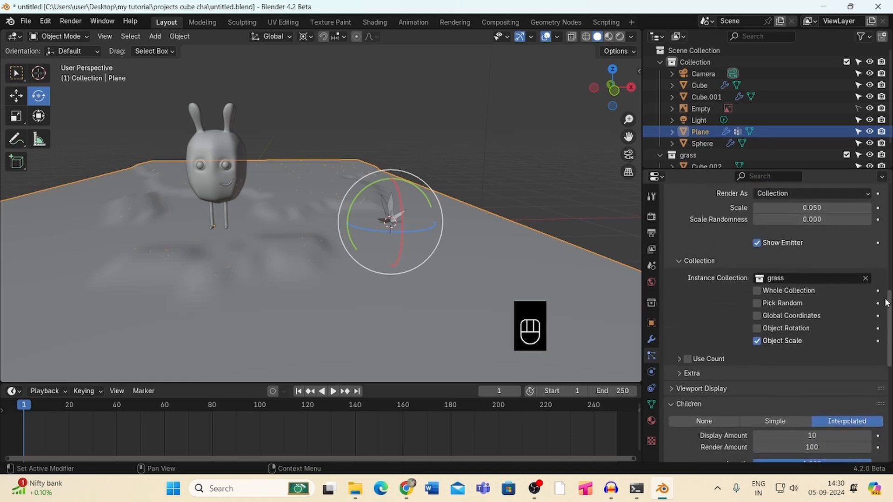
{"action": "left_click_drag", "start_coordinate": [810, 207], "coordinate": [853, 194]}
{"action": "scroll", "coordinate": [623, 89], "scroll_direction": "up", "scroll_amount": 2}
{"action": "left_click_drag", "start_coordinate": [623, 89], "coordinate": [638, 75]}
{"action": "left_click", "coordinate": [552, 124]}
{"action": "left_click_drag", "start_coordinate": [628, 135], "coordinate": [624, 138]}
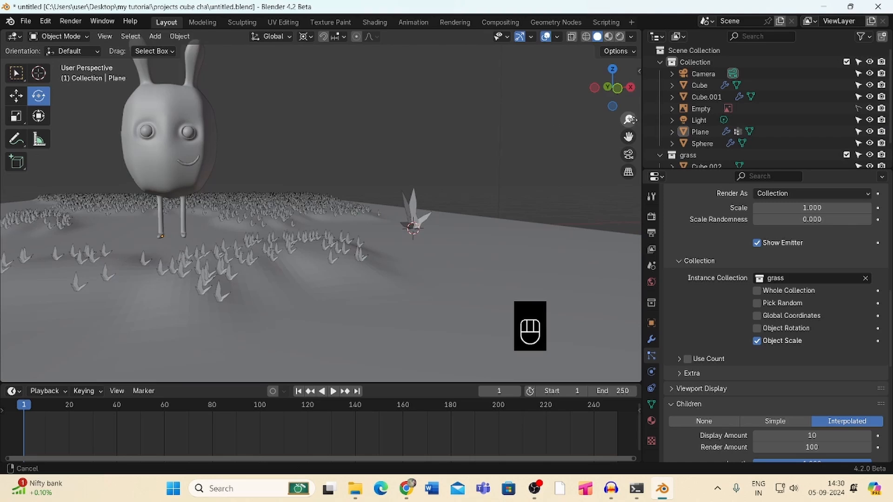
{"action": "left_click_drag", "start_coordinate": [626, 99], "coordinate": [639, 101]}
Set the grass instances' scale randomness to 0.872 and their render scale to 2.000
{"action": "left_click", "coordinate": [810, 220]}
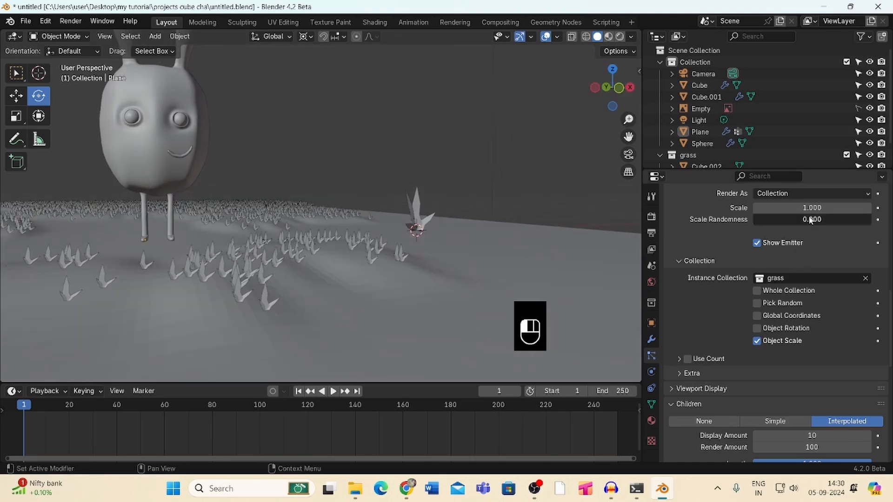
{"action": "left_click_drag", "start_coordinate": [828, 219], "coordinate": [866, 220]}
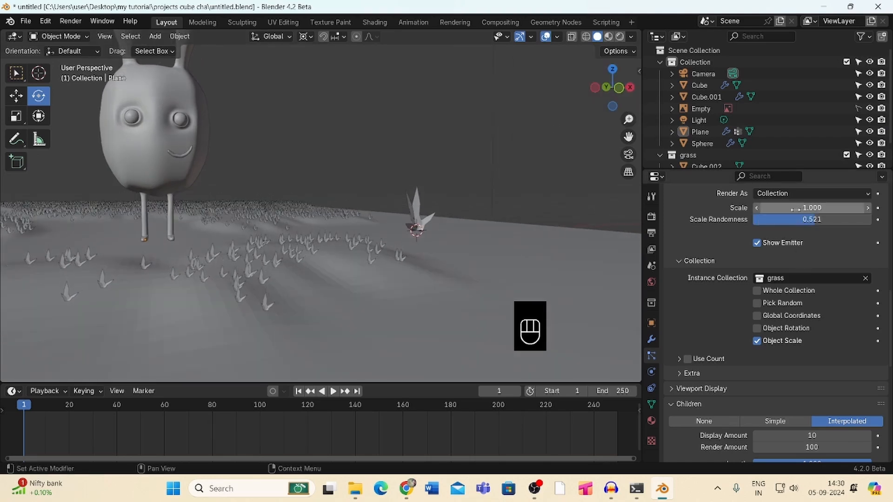
{"action": "left_click", "coordinate": [808, 219]}
{"action": "left_click_drag", "start_coordinate": [851, 220], "coordinate": [863, 216]}
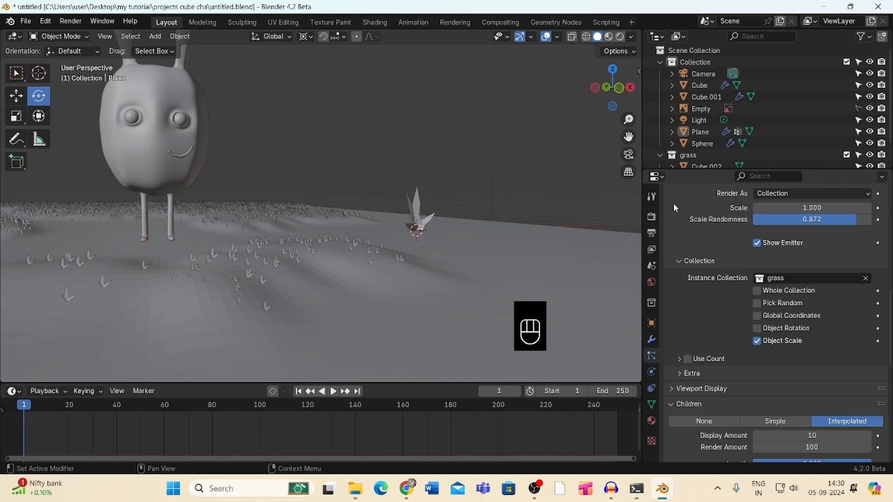
{"action": "left_click_drag", "start_coordinate": [631, 110], "coordinate": [633, 88]}
{"action": "left_click_drag", "start_coordinate": [787, 208], "coordinate": [831, 201]}
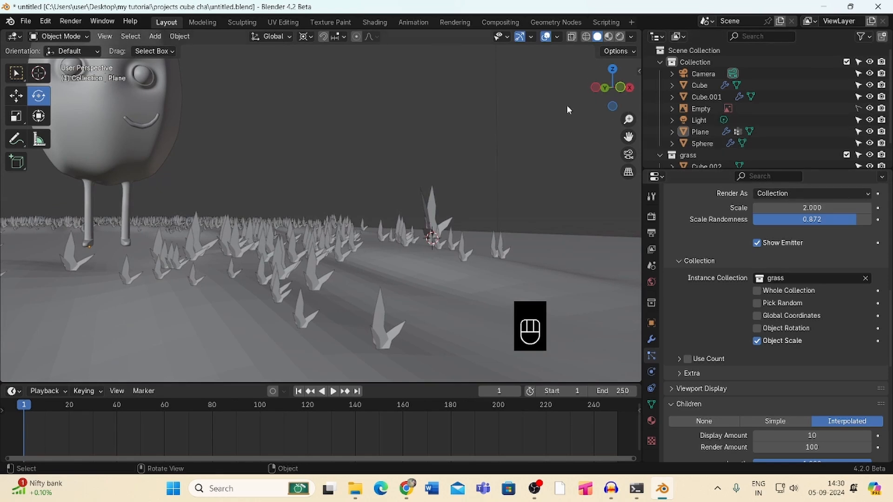
Align the active camera to a viewpoint that shows the character turned slightly sideways above the grass
{"action": "left_click_drag", "start_coordinate": [596, 78], "coordinate": [627, 102]}
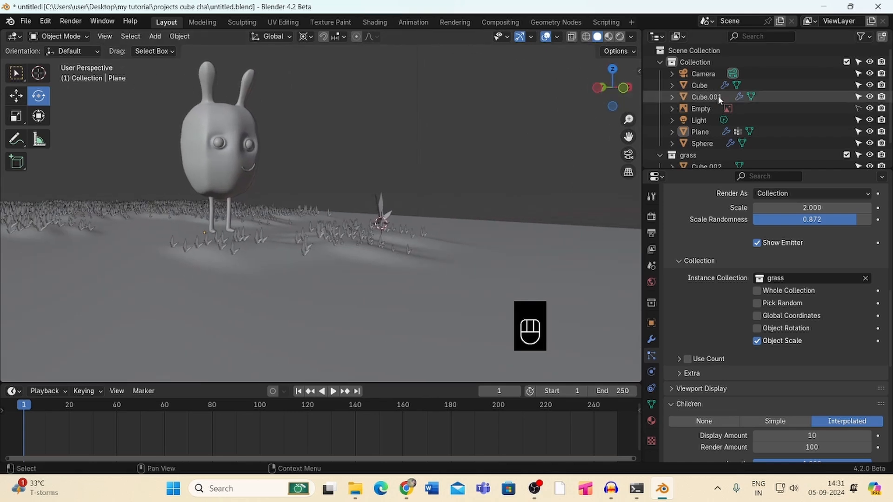
{"action": "left_click", "coordinate": [704, 74]}
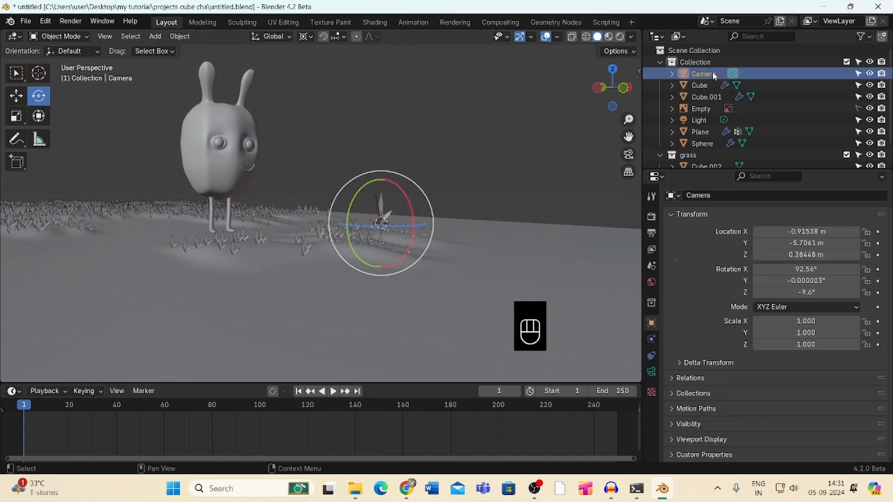
{"action": "left_click", "coordinate": [105, 36]}
{"action": "mouse_move", "coordinate": [171, 215]}
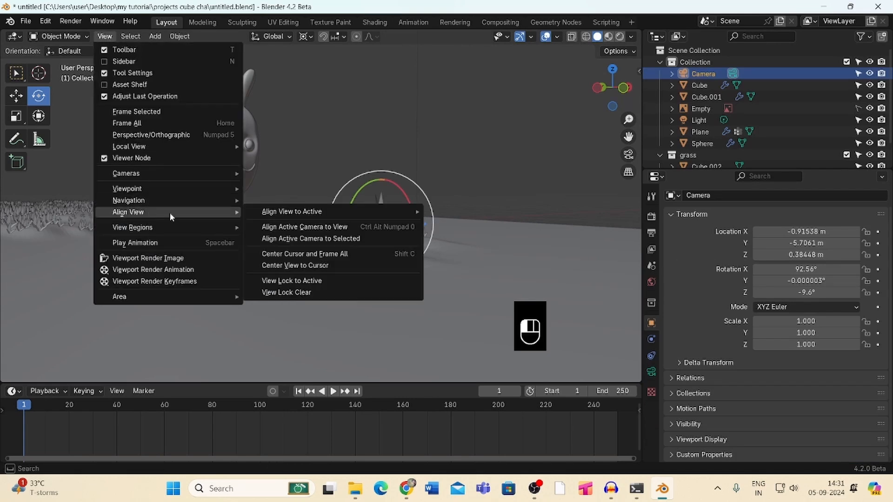
{"action": "left_click", "coordinate": [307, 227]}
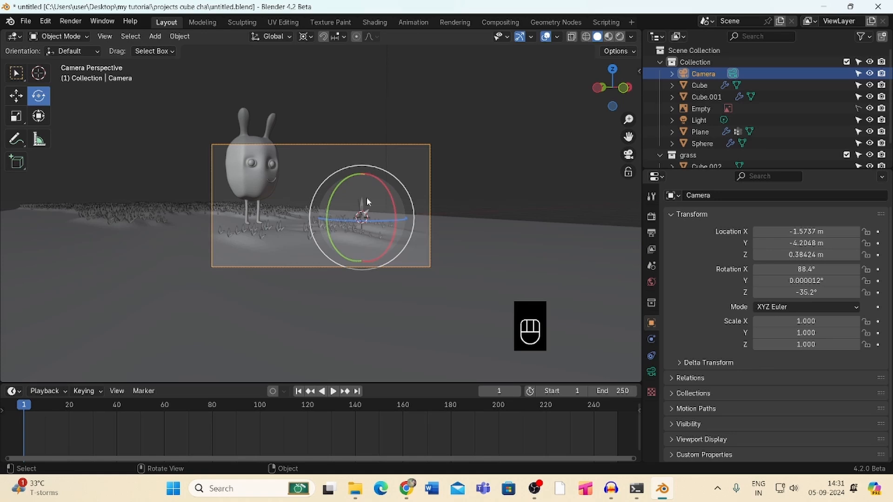
Move the camera by about -0.45 m in X and 0.14 m in Y of the view and set its focal length to 41 mm
{"action": "key", "text": "g"}
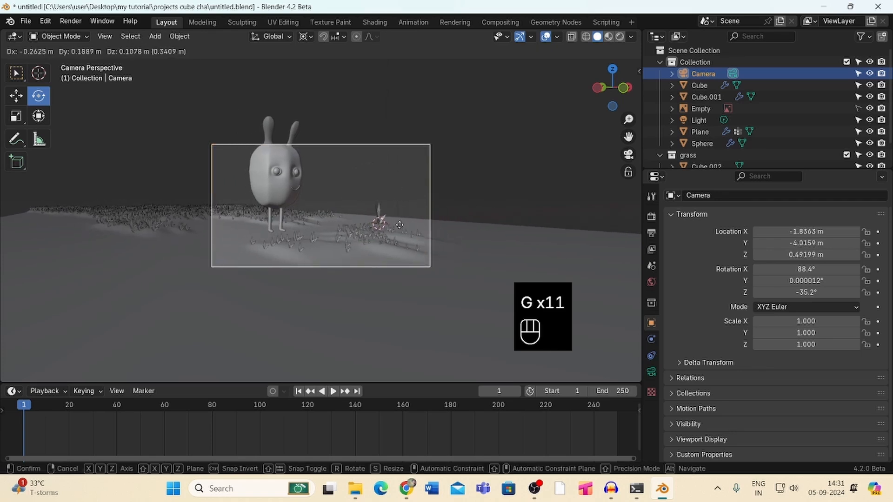
{"action": "left_click", "coordinate": [388, 220]}
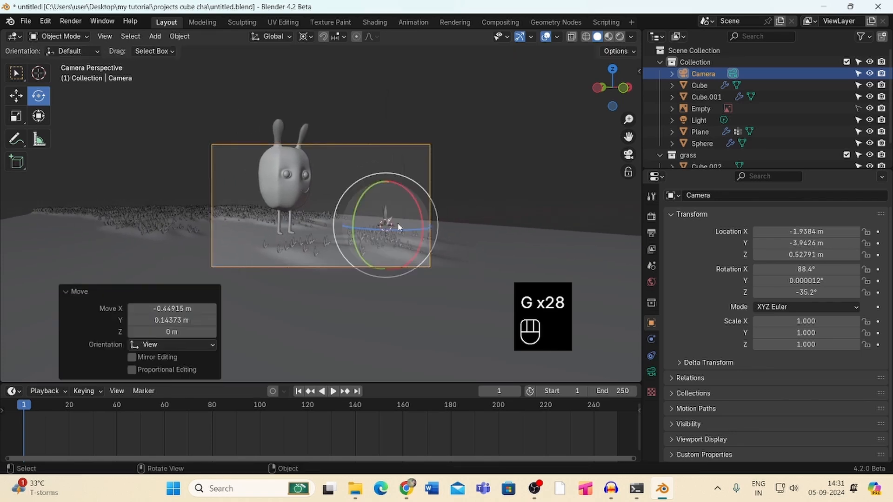
{"action": "left_click", "coordinate": [651, 370]}
{"action": "left_click_drag", "start_coordinate": [809, 270], "coordinate": [792, 270]}
Realign the active camera to a new, slightly farther viewpoint of the character
{"action": "left_click_drag", "start_coordinate": [618, 81], "coordinate": [617, 78]}
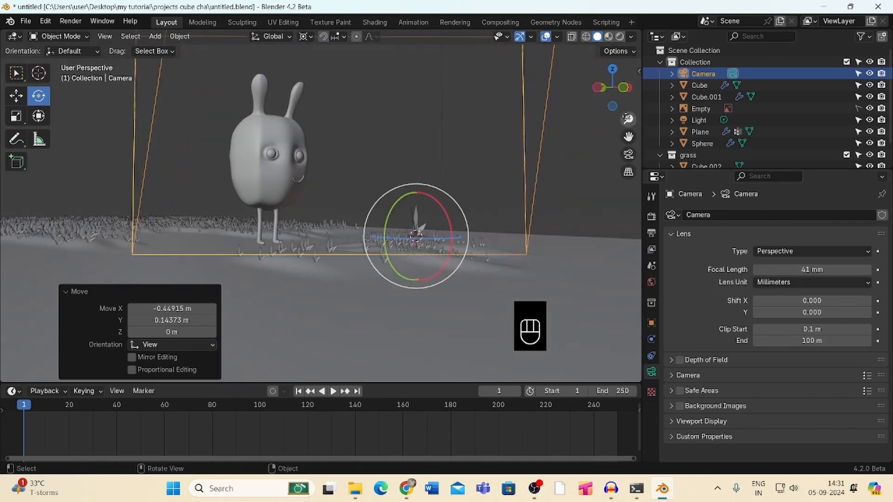
{"action": "left_click_drag", "start_coordinate": [628, 119], "coordinate": [613, 138]}
{"action": "left_click", "coordinate": [104, 36]}
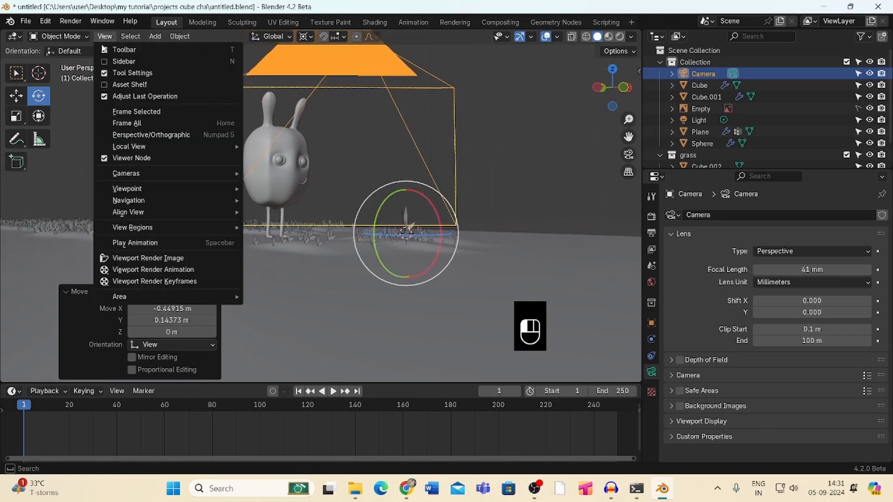
{"action": "mouse_move", "coordinate": [125, 213]}
{"action": "left_click", "coordinate": [305, 227]}
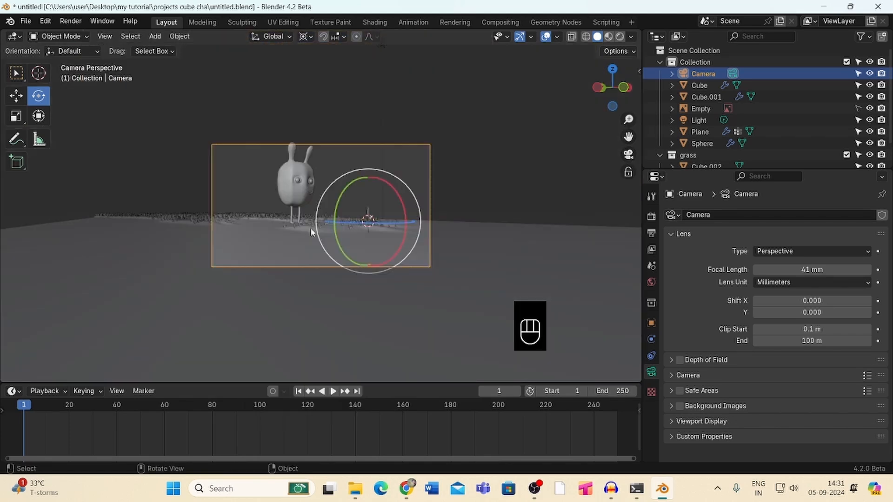
Set the camera's focal length to 52 mm and move it by about -0.15 m in X and 0.24 m in Y of the view
{"action": "left_click_drag", "start_coordinate": [797, 266], "coordinate": [837, 267]}
{"action": "key", "text": "g"}
{"action": "key", "text": "g"}
{"action": "key", "text": "g"}
{"action": "key", "text": "g"}
{"action": "key", "text": "g"}
{"action": "key", "text": "g"}
{"action": "key", "text": "g"}
{"action": "key", "text": "g"}
{"action": "key", "text": "g"}
{"action": "key", "text": "g"}
{"action": "key", "text": "g"}
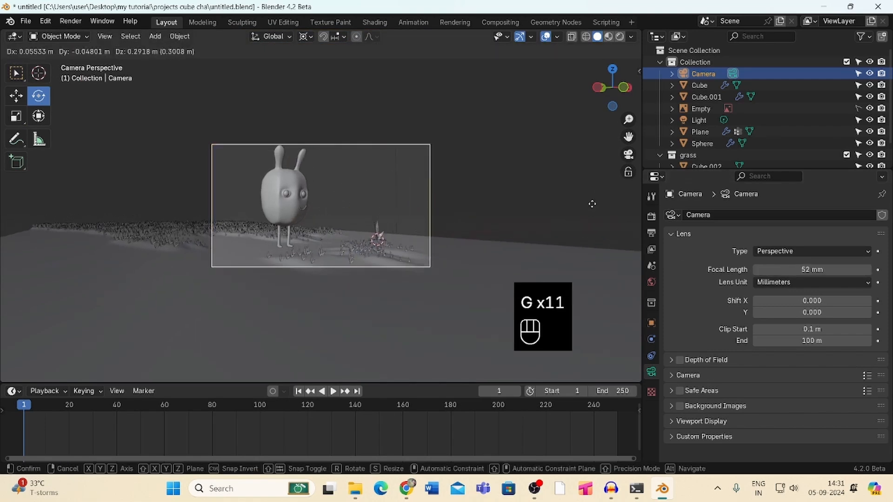
{"action": "key", "text": "g"}
{"action": "key", "text": "g"}
{"action": "key", "text": "g"}
{"action": "key", "text": "g"}
{"action": "key", "text": "g"}
{"action": "key", "text": "g"}
{"action": "key", "text": "g"}
{"action": "key", "text": "g"}
{"action": "key", "text": "g"}
{"action": "key", "text": "g"}
{"action": "key", "text": "g"}
{"action": "key", "text": "g"}
{"action": "key", "text": "g"}
{"action": "key", "text": "g"}
{"action": "key", "text": "g"}
{"action": "key", "text": "g"}
{"action": "key", "text": "g"}
{"action": "key", "text": "g"}
{"action": "key", "text": "g"}
{"action": "key", "text": "g"}
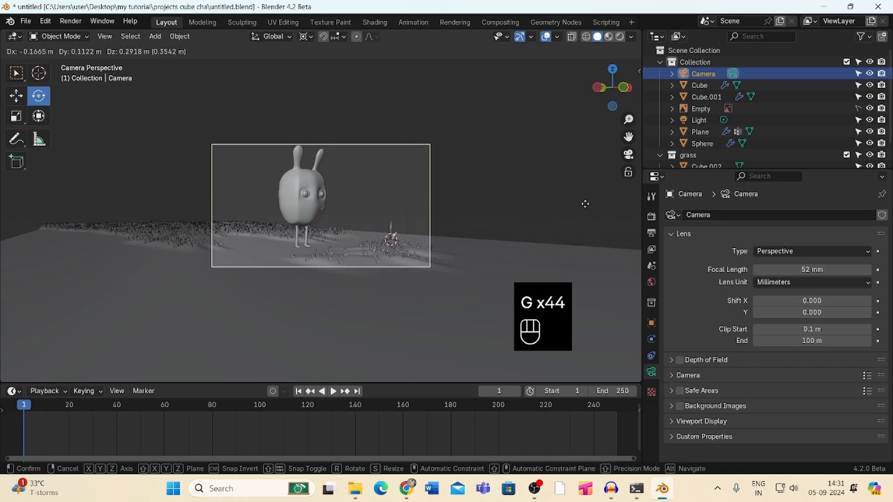
{"action": "key", "text": "g"}
{"action": "key", "text": "g"}
{"action": "key", "text": "g"}
{"action": "key", "text": "g"}
{"action": "key", "text": "g"}
{"action": "key", "text": "g"}
{"action": "key", "text": "g"}
{"action": "key", "text": "g"}
{"action": "key", "text": "g"}
{"action": "key", "text": "g"}
{"action": "key", "text": "g"}
{"action": "key", "text": "g"}
{"action": "key", "text": "g"}
{"action": "key", "text": "g"}
{"action": "left_click", "coordinate": [587, 206]}
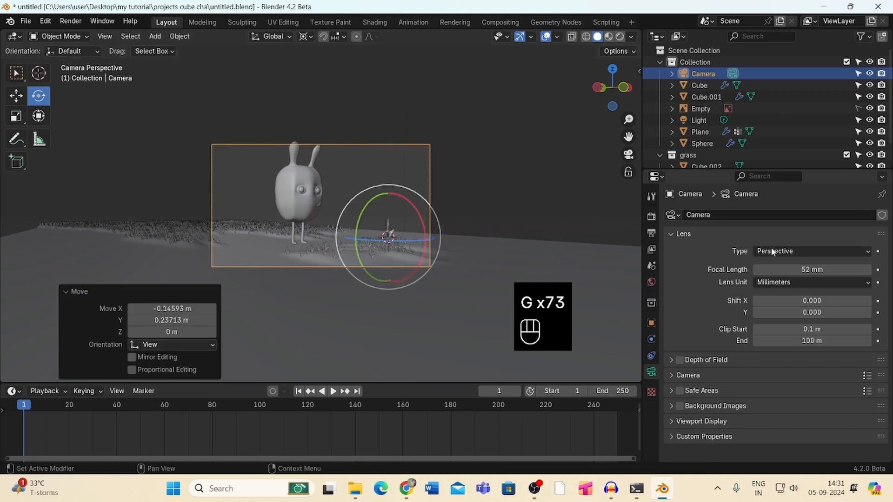
Align the active camera to a low, near-ground viewpoint of the character and the grass
{"action": "left_click_drag", "start_coordinate": [611, 89], "coordinate": [627, 99]}
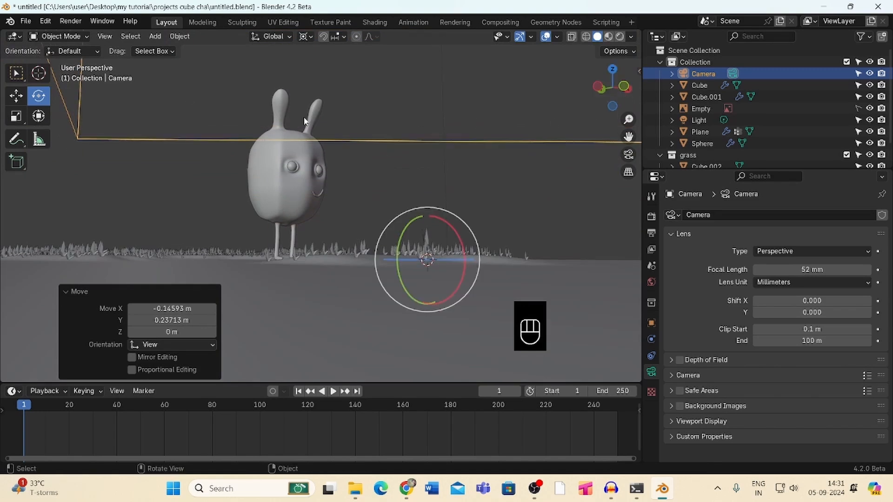
{"action": "left_click", "coordinate": [105, 36]}
{"action": "mouse_move", "coordinate": [172, 212]}
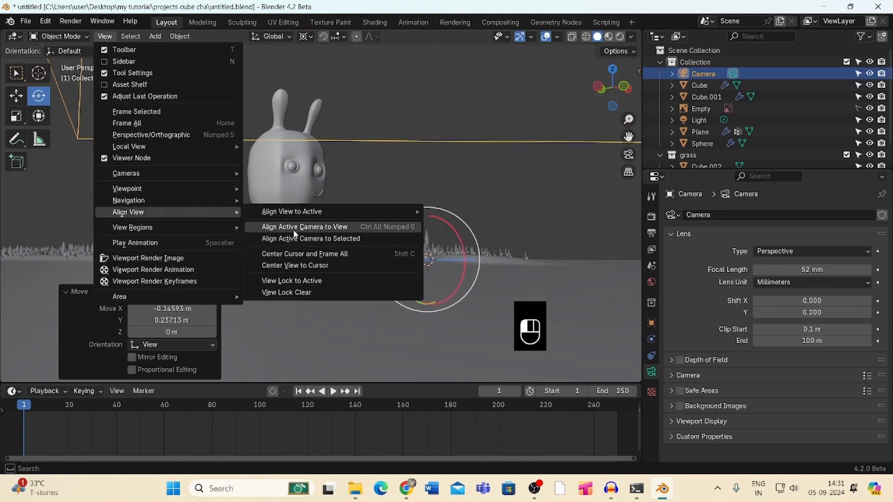
{"action": "left_click", "coordinate": [294, 229]}
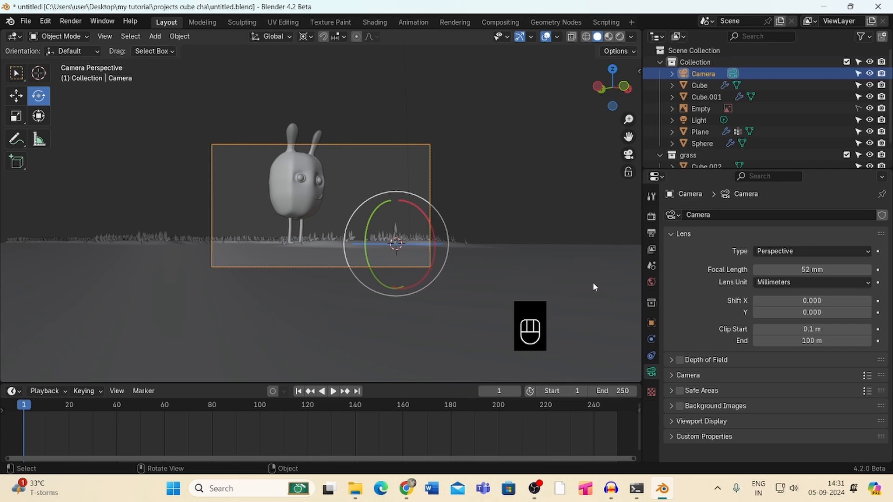
Set the camera's focal length to 39 mm and move it by about 0.16 m in X and 0.14 m in Y of the view
{"action": "left_click_drag", "start_coordinate": [811, 269], "coordinate": [801, 270]}
{"action": "key", "text": "g"}
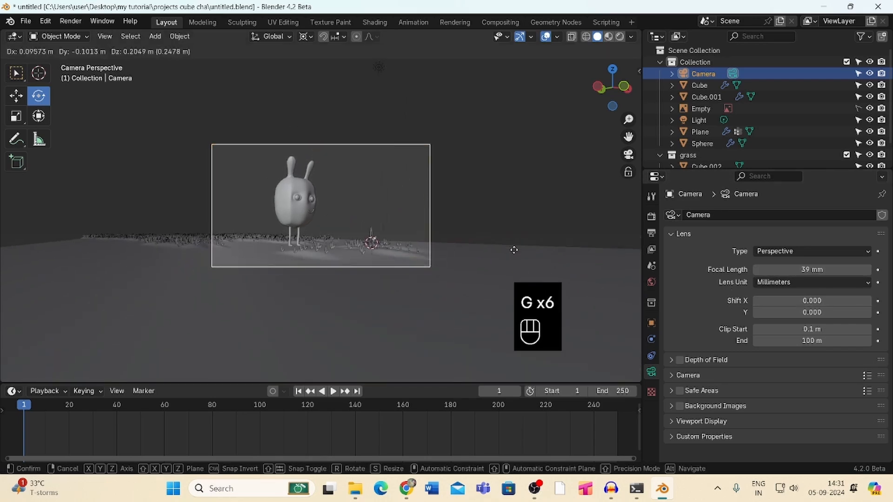
{"action": "left_click", "coordinate": [513, 254]}
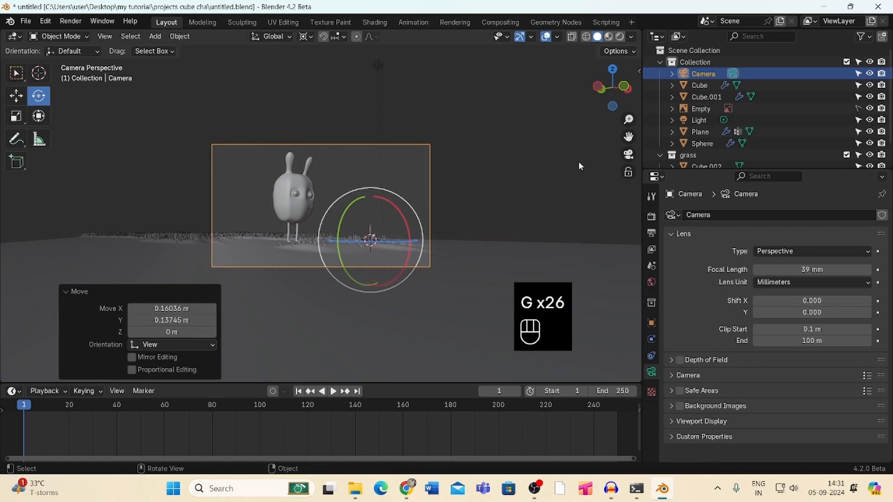
{"action": "left_click", "coordinate": [586, 142]}
Preview the viewport with materials and add a new material to the ground plane
{"action": "left_click_drag", "start_coordinate": [628, 119], "coordinate": [542, 146]}
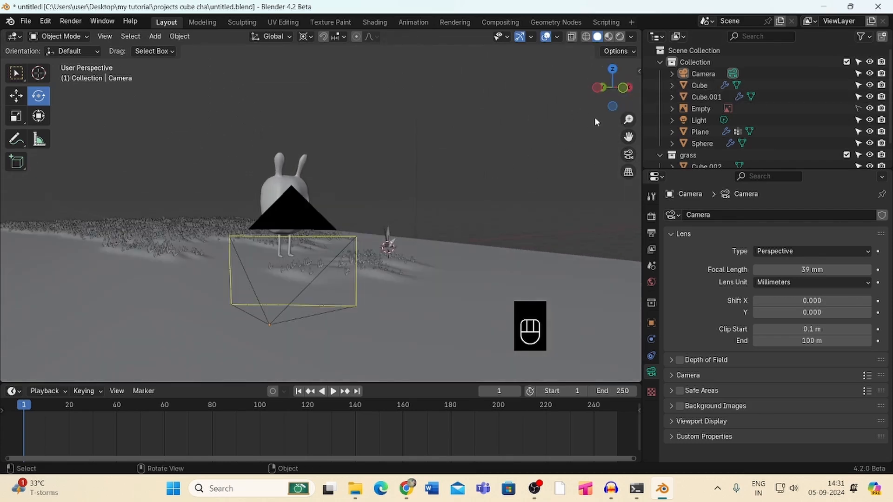
{"action": "middle_click_drag", "start_coordinate": [596, 121], "coordinate": [561, 95]}
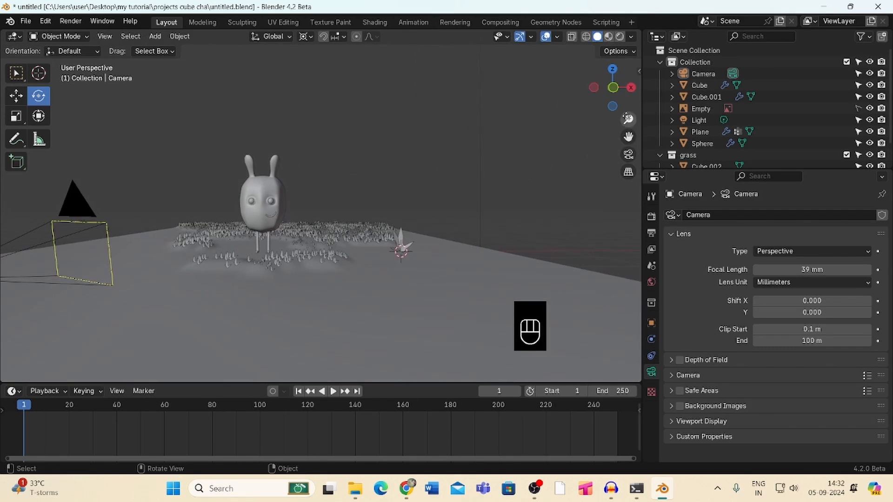
{"action": "left_click_drag", "start_coordinate": [628, 119], "coordinate": [500, 232]}
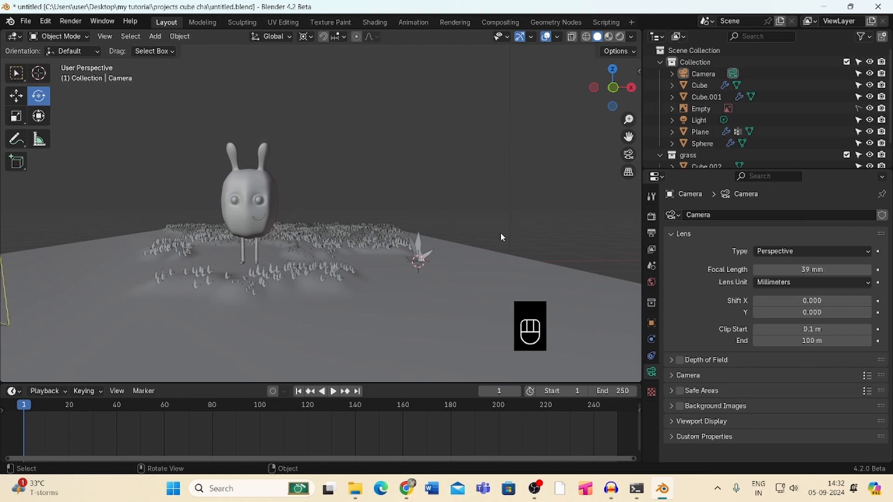
{"action": "left_click", "coordinate": [437, 334]}
{"action": "left_click", "coordinate": [651, 421]}
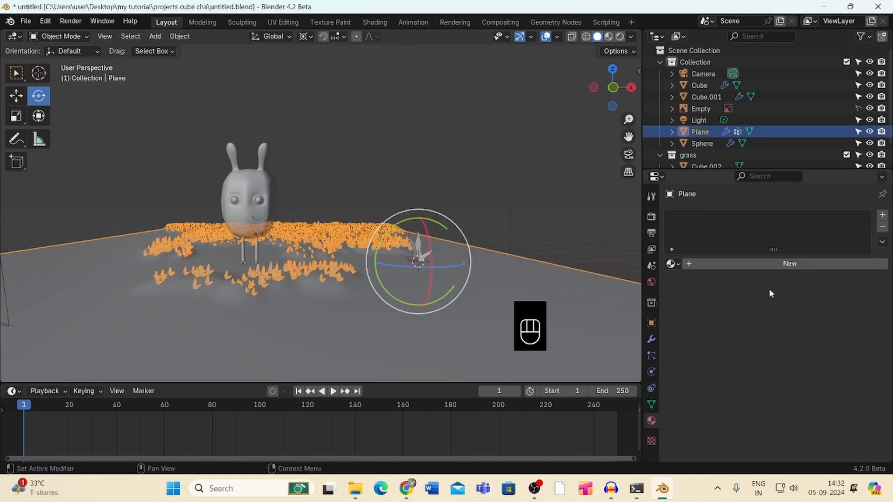
{"action": "left_click", "coordinate": [609, 38]}
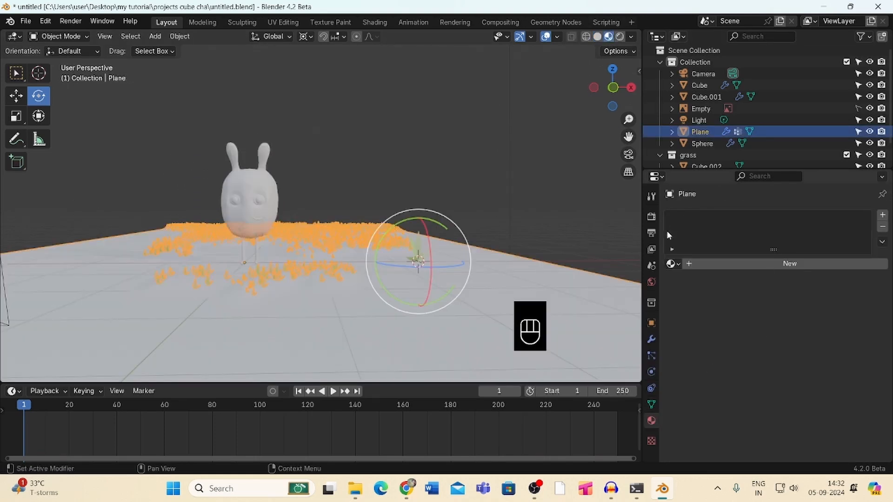
{"action": "left_click", "coordinate": [749, 263]}
Set the ground material's base color to brown, with hue about 0.076, saturation 0.782 and value 0.275
{"action": "left_click", "coordinate": [787, 321]}
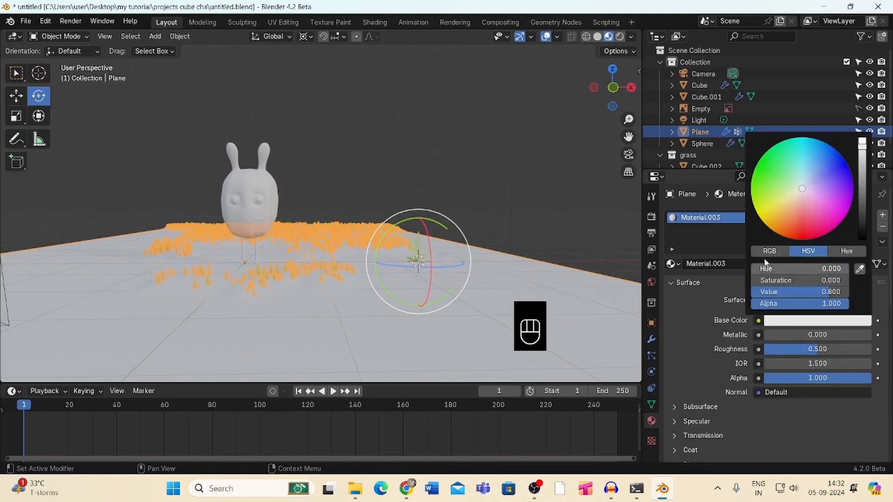
{"action": "left_click", "coordinate": [786, 207]}
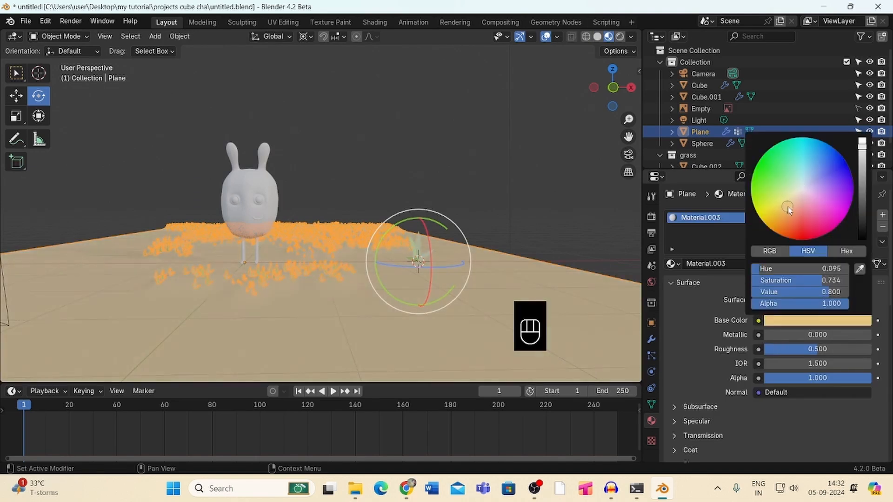
{"action": "left_click_drag", "start_coordinate": [789, 210], "coordinate": [788, 213]}
{"action": "left_click", "coordinate": [785, 207]}
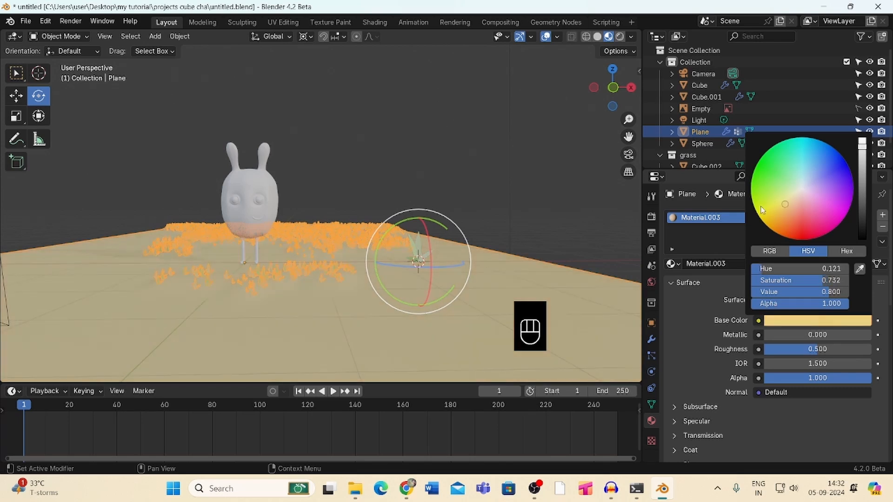
{"action": "left_click", "coordinate": [784, 322]}
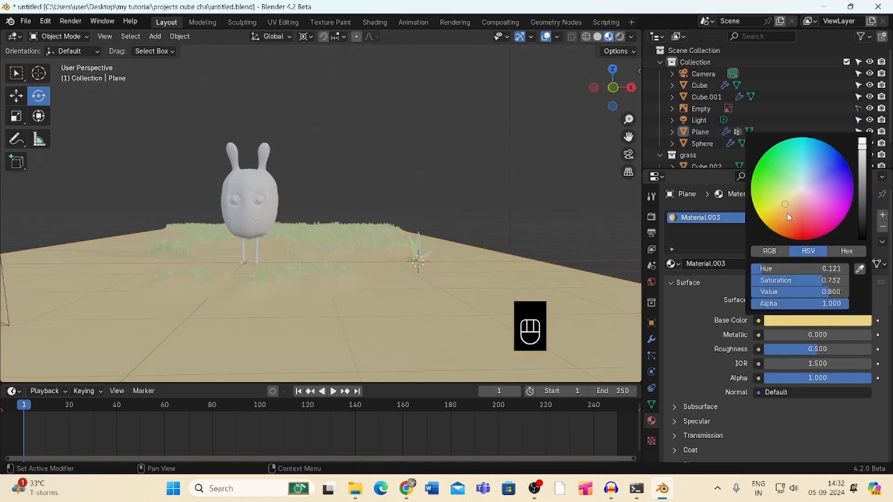
{"action": "left_click", "coordinate": [789, 217]}
{"action": "left_click_drag", "start_coordinate": [858, 190], "coordinate": [862, 187]}
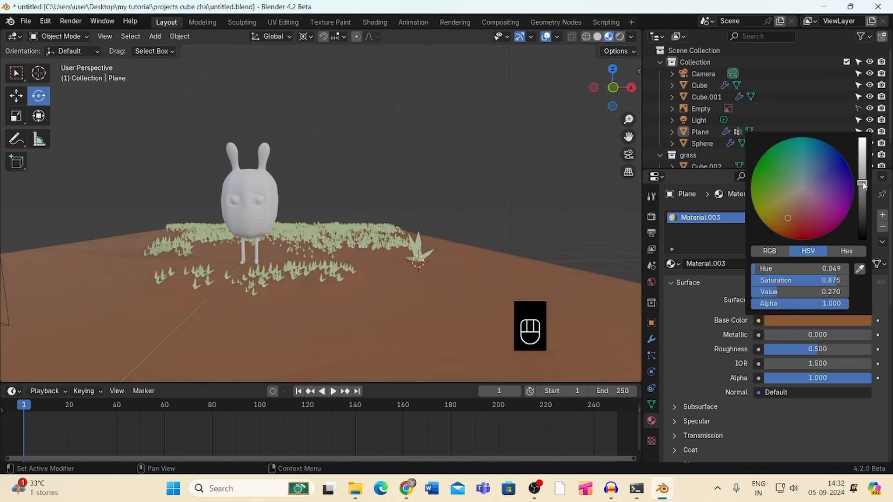
{"action": "mouse_move", "coordinate": [789, 218]}
{"action": "left_mouse_down"}
{"action": "mouse_move", "coordinate": [780, 207]}
{"action": "mouse_move", "coordinate": [788, 212]}
{"action": "left_mouse_up"}
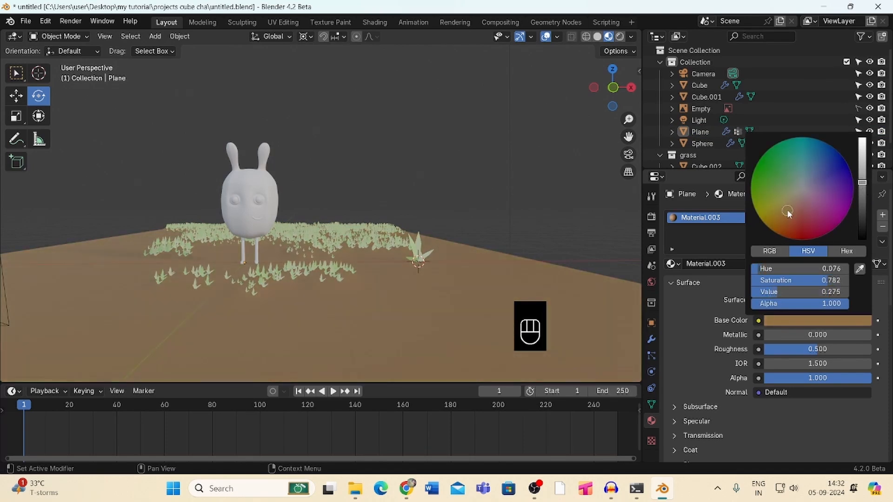
Set the base color of the character body's material to pink, with hue about 0.993, saturation 0.733 and value 0.802
{"action": "left_click", "coordinate": [253, 229]}
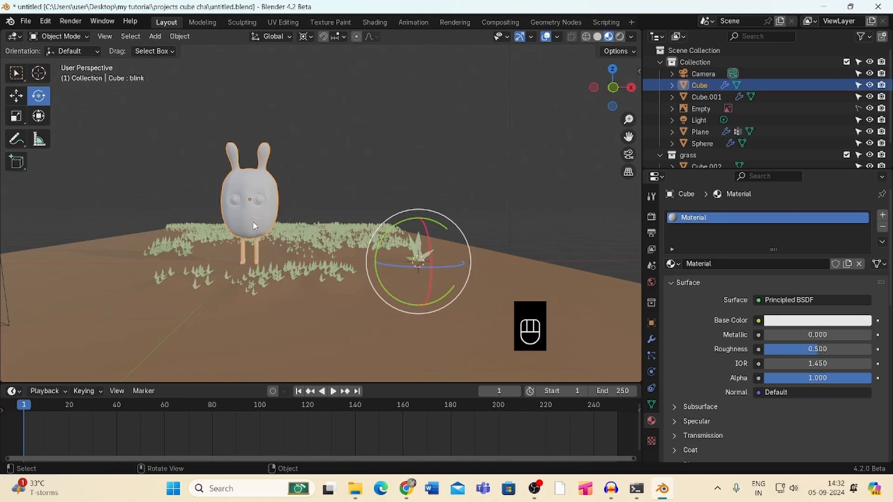
{"action": "left_click_drag", "start_coordinate": [628, 120], "coordinate": [628, 111]}
{"action": "left_click_drag", "start_coordinate": [621, 88], "coordinate": [648, 85]}
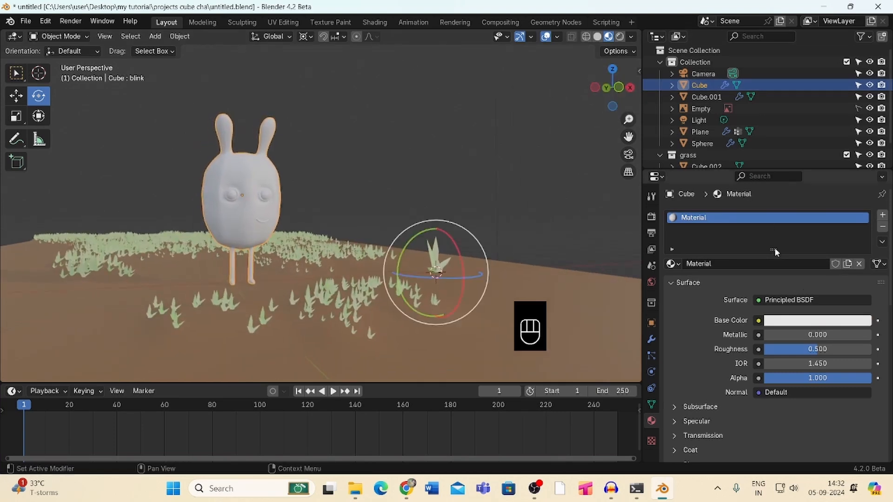
{"action": "left_click", "coordinate": [804, 321]}
{"action": "left_click", "coordinate": [791, 207]}
{"action": "mouse_move", "coordinate": [790, 207]}
{"action": "left_mouse_down"}
{"action": "mouse_move", "coordinate": [795, 220]}
{"action": "mouse_move", "coordinate": [782, 201]}
{"action": "mouse_move", "coordinate": [796, 215]}
{"action": "mouse_move", "coordinate": [802, 208]}
{"action": "left_mouse_up"}
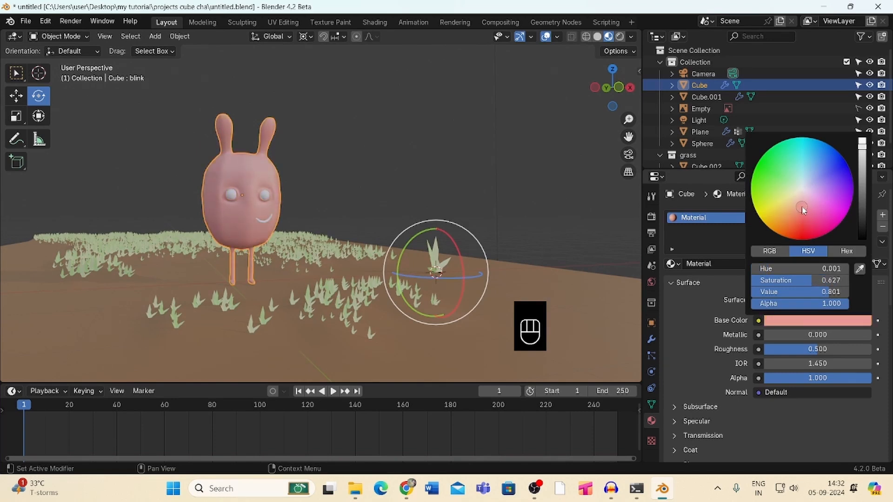
{"action": "left_click", "coordinate": [561, 170]}
{"action": "left_click_drag", "start_coordinate": [620, 103], "coordinate": [626, 84]}
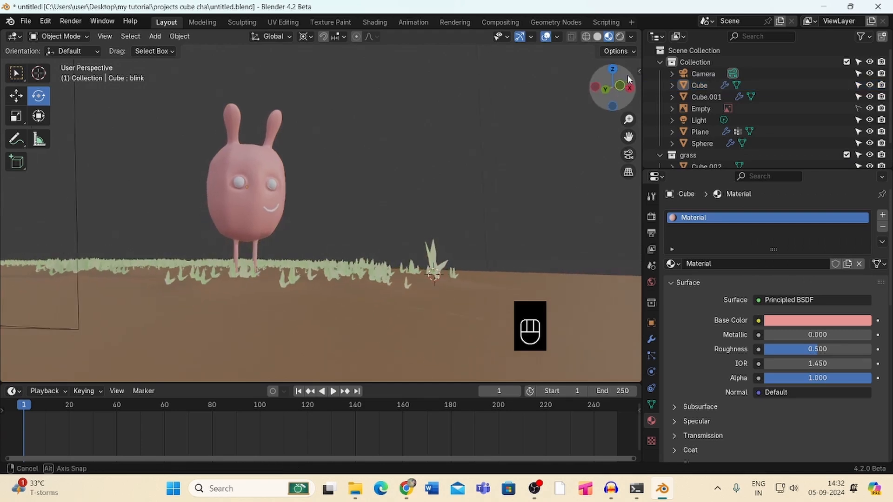
{"action": "left_click", "coordinate": [791, 321]}
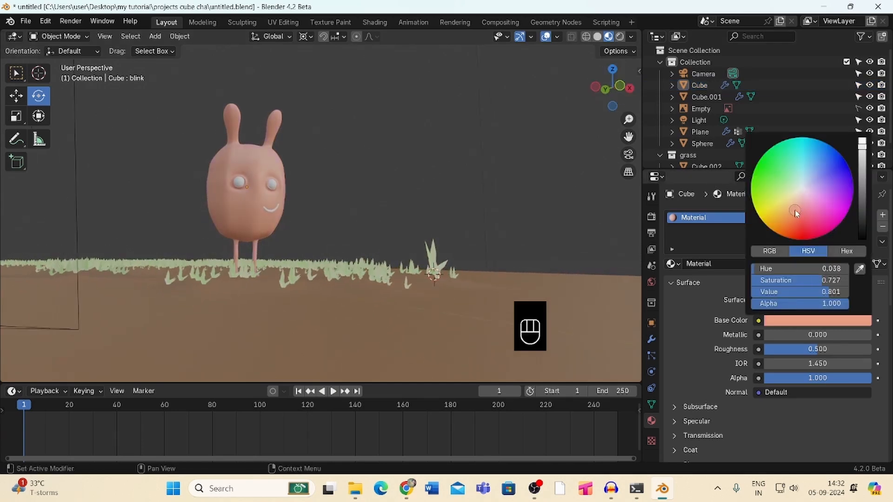
{"action": "mouse_move", "coordinate": [796, 214]}
{"action": "left_mouse_down"}
{"action": "mouse_move", "coordinate": [803, 211]}
{"action": "mouse_move", "coordinate": [785, 205]}
{"action": "mouse_move", "coordinate": [805, 213]}
{"action": "left_mouse_up"}
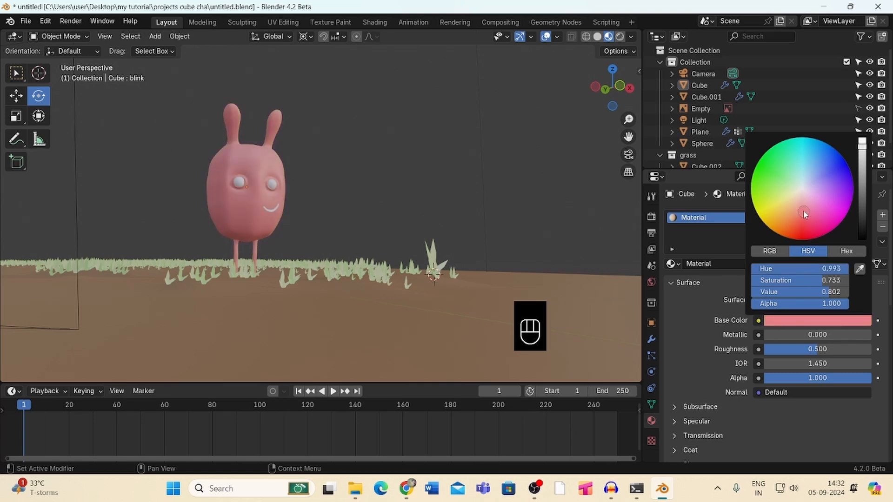
Add a new material to the character's mouth and set its base color to red, with hue about 0.002 and saturation 0.950
{"action": "left_click_drag", "start_coordinate": [628, 120], "coordinate": [635, 88]}
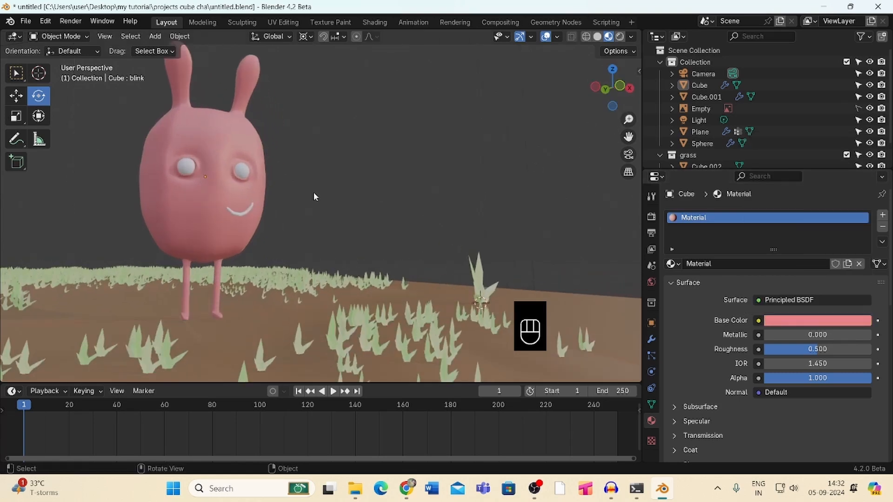
{"action": "left_click", "coordinate": [248, 177]}
{"action": "left_click", "coordinate": [248, 215]}
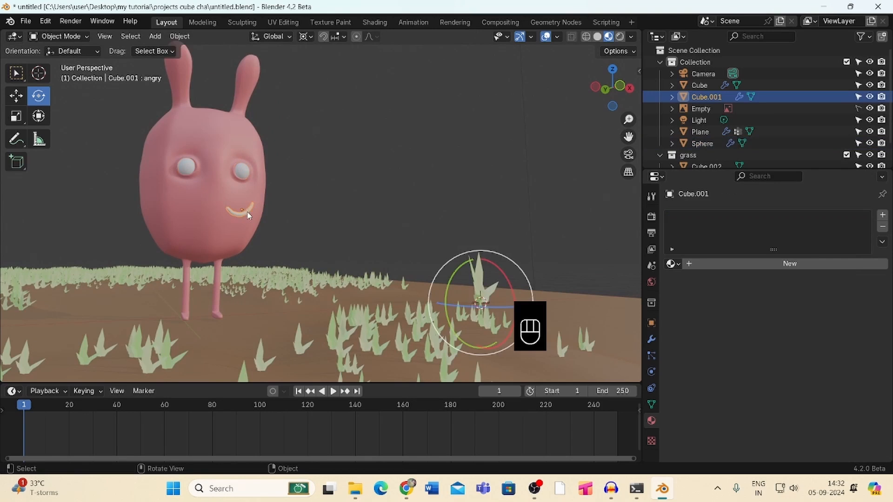
{"action": "left_click", "coordinate": [730, 263]}
{"action": "left_click", "coordinate": [797, 321]}
{"action": "left_click", "coordinate": [801, 225]}
{"action": "left_click_drag", "start_coordinate": [801, 226], "coordinate": [802, 228]}
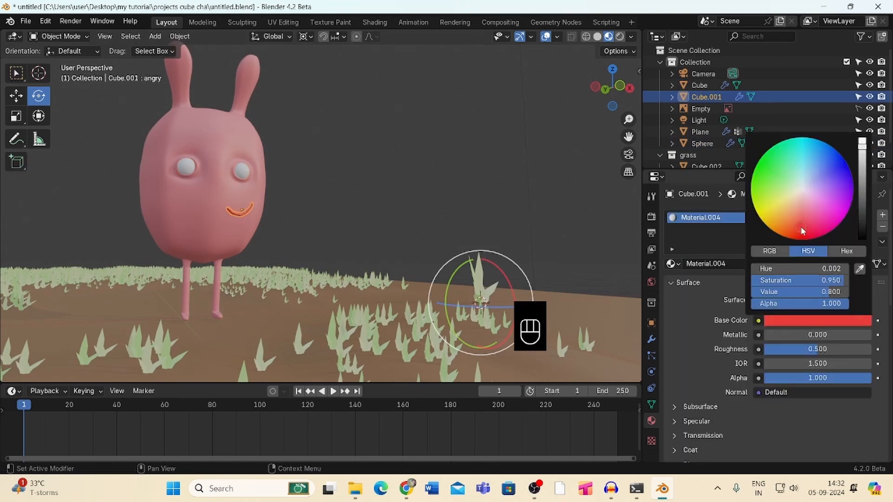
{"action": "left_click", "coordinate": [490, 181]}
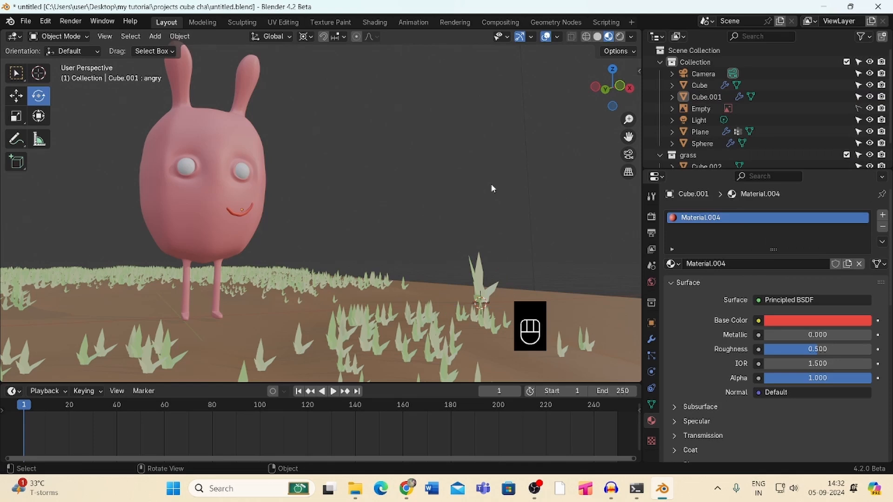
In Edit Mode on the eye sphere, select the front centre vertex and grow the selection by two rings to cover the pupil
{"action": "left_click", "coordinate": [193, 173]}
{"action": "key", "text": "Tab"}
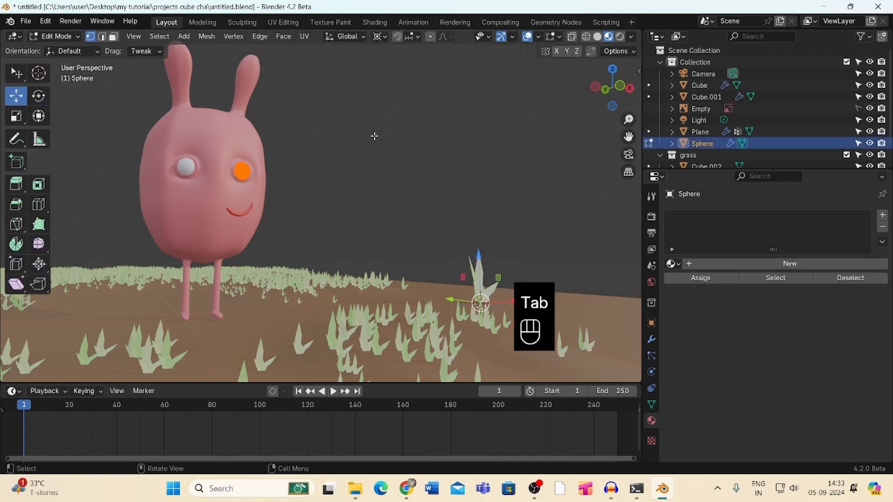
{"action": "left_click_drag", "start_coordinate": [628, 119], "coordinate": [485, 109]}
{"action": "left_click", "coordinate": [230, 144]}
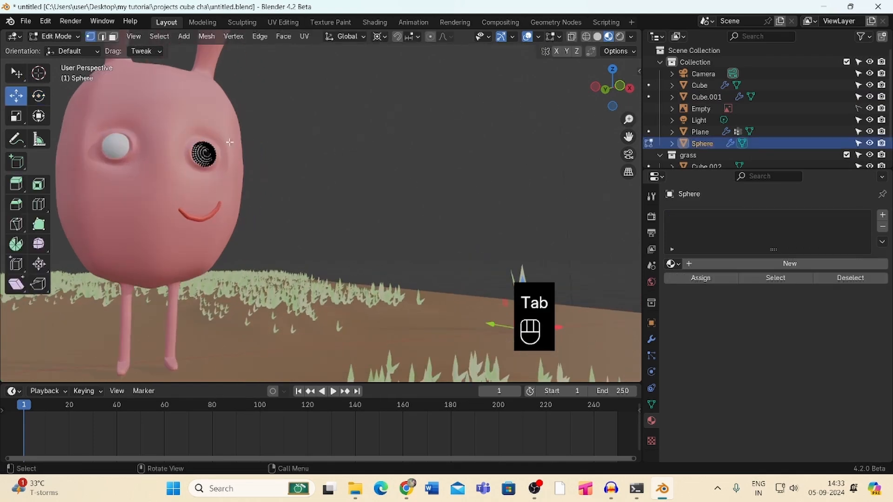
{"action": "key", "text": "KP_Decimal"}
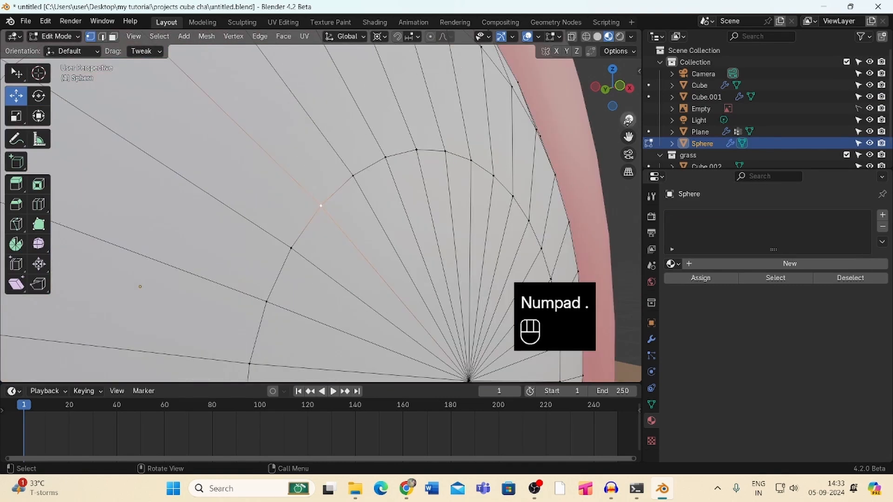
{"action": "left_click_drag", "start_coordinate": [603, 97], "coordinate": [567, 93]}
{"action": "left_click_drag", "start_coordinate": [628, 119], "coordinate": [524, 292]}
{"action": "left_click", "coordinate": [354, 222]}
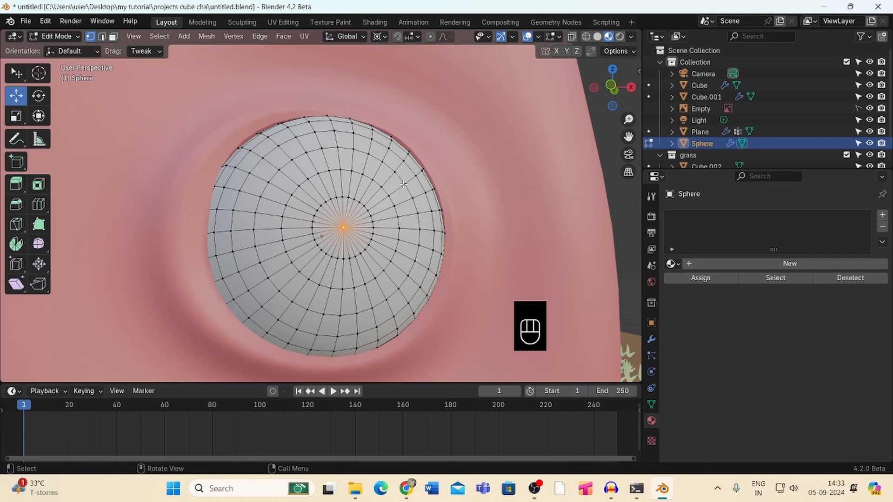
{"action": "key", "text": "ctrl+KP_Add"}
{"action": "key", "text": "ctrl+KP_Add"}
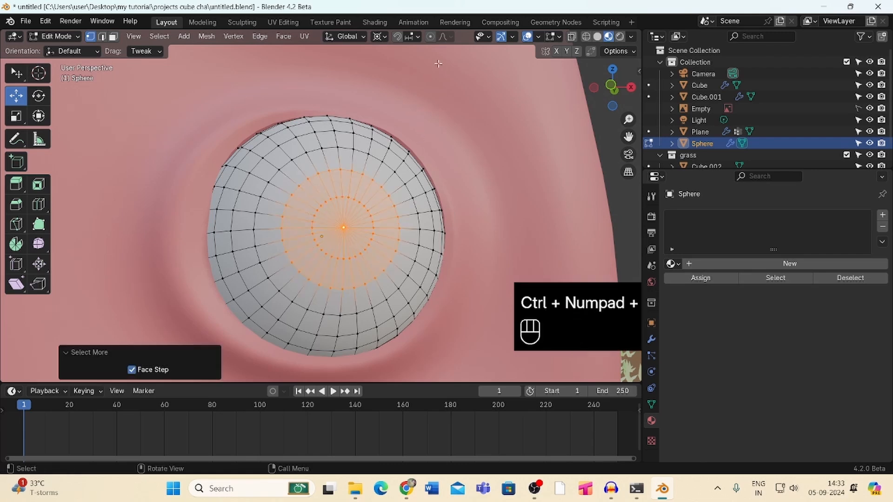
Give the eye a default white material plus a second black one, assign the black to the selected pupil faces and return to Object Mode
{"action": "left_click", "coordinate": [766, 265]}
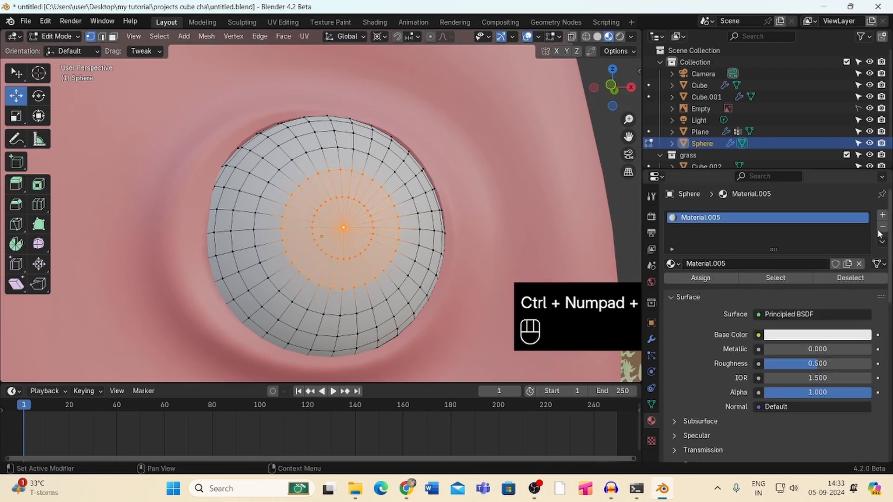
{"action": "left_click", "coordinate": [882, 215]}
{"action": "left_click", "coordinate": [784, 287]}
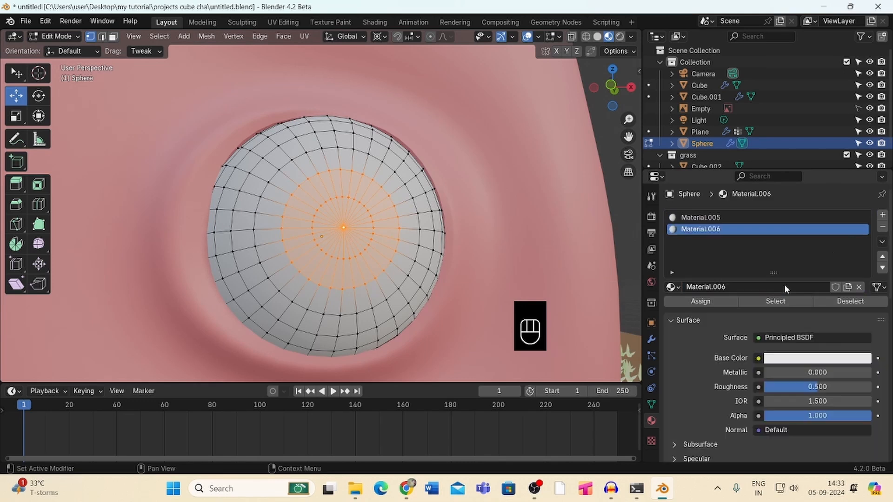
{"action": "left_click", "coordinate": [787, 358]}
{"action": "left_click_drag", "start_coordinate": [858, 261], "coordinate": [861, 287]}
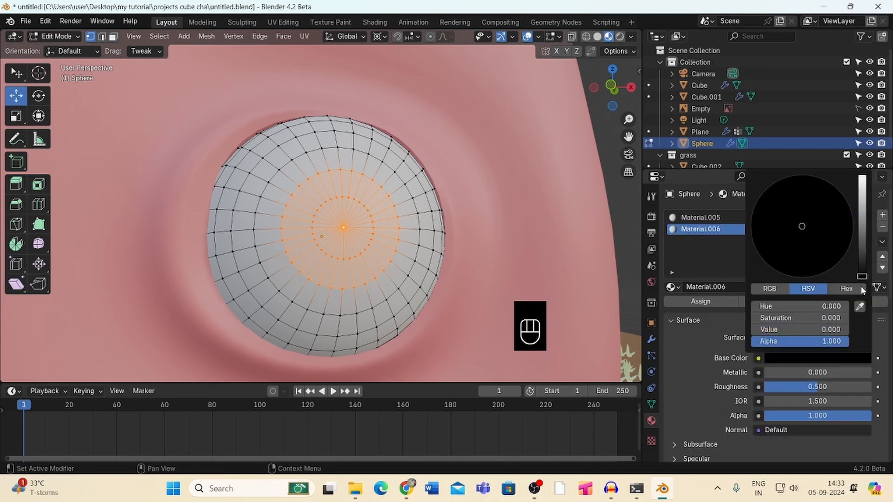
{"action": "left_click", "coordinate": [700, 302]}
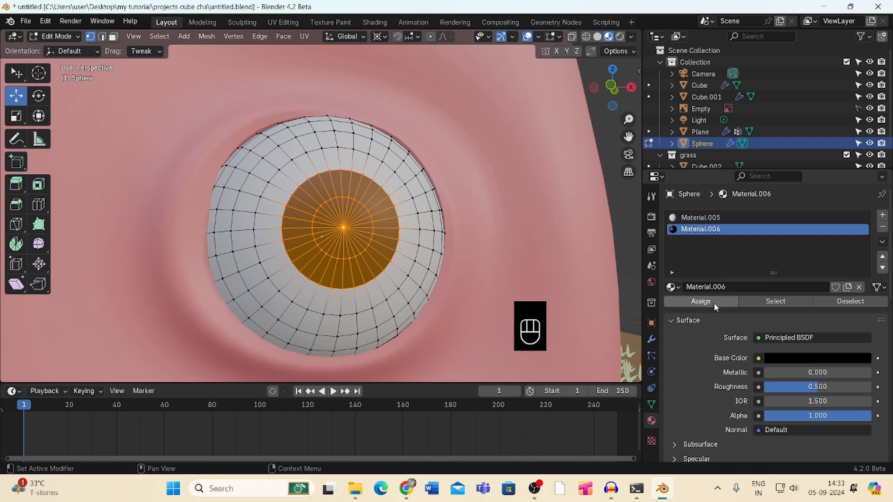
{"action": "left_click_drag", "start_coordinate": [628, 120], "coordinate": [523, 259]}
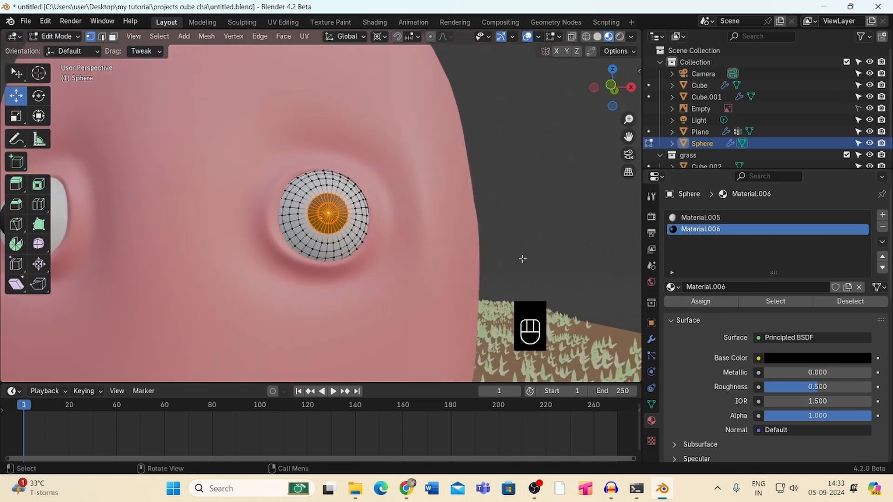
{"action": "key", "text": "Tab"}
{"action": "left_click_drag", "start_coordinate": [626, 120], "coordinate": [617, 154]}
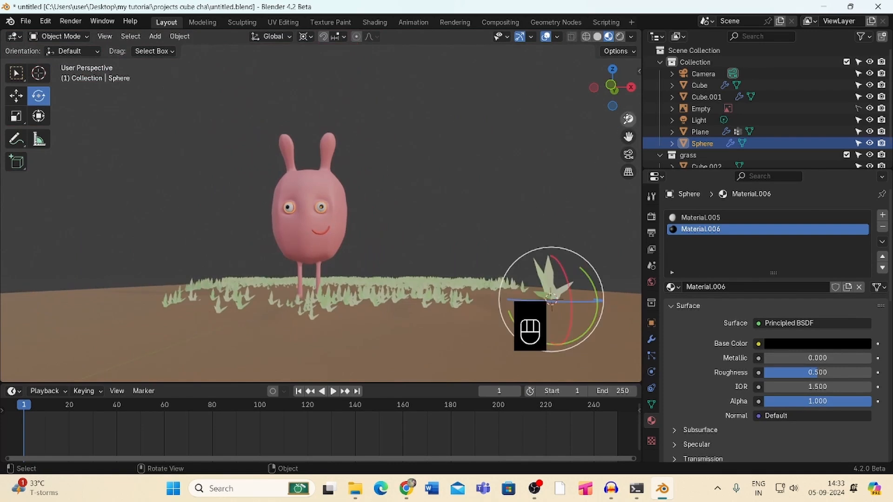
{"action": "left_click_drag", "start_coordinate": [624, 96], "coordinate": [638, 99]}
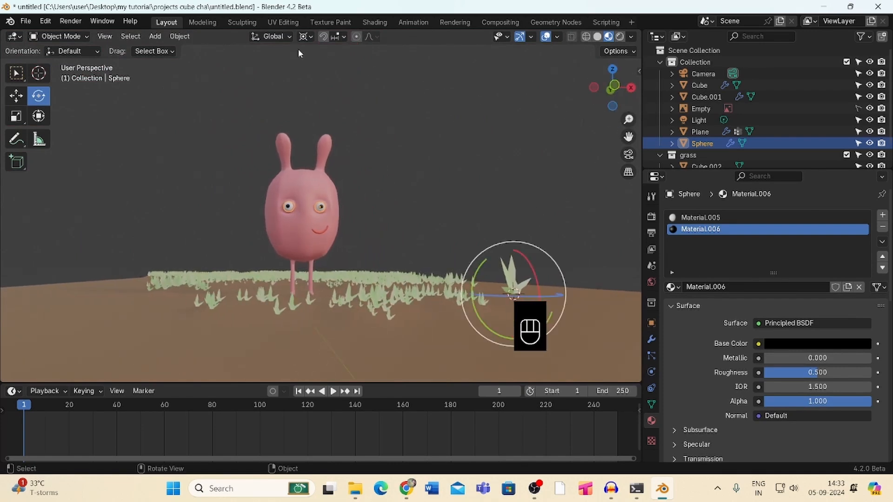
Switch to the Shading workspace and set the shader editor to the World nodes
{"action": "left_click", "coordinate": [375, 22]}
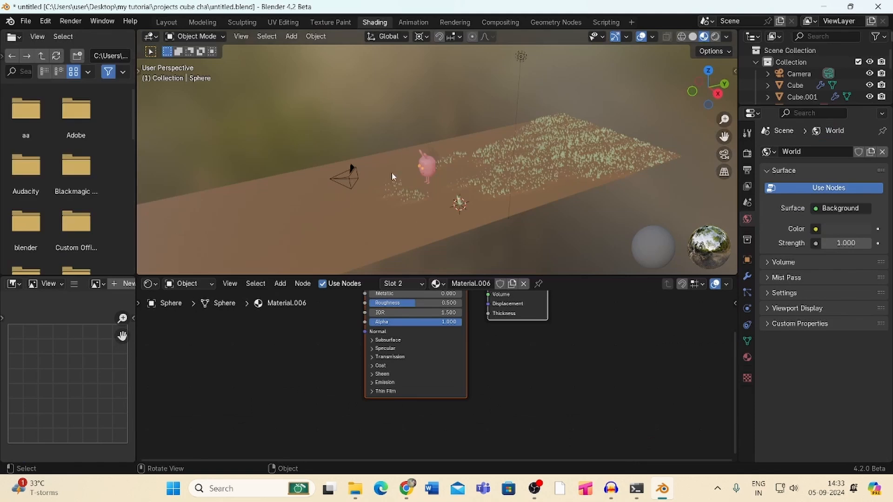
{"action": "left_click", "coordinate": [199, 284]}
{"action": "left_click", "coordinate": [195, 326]}
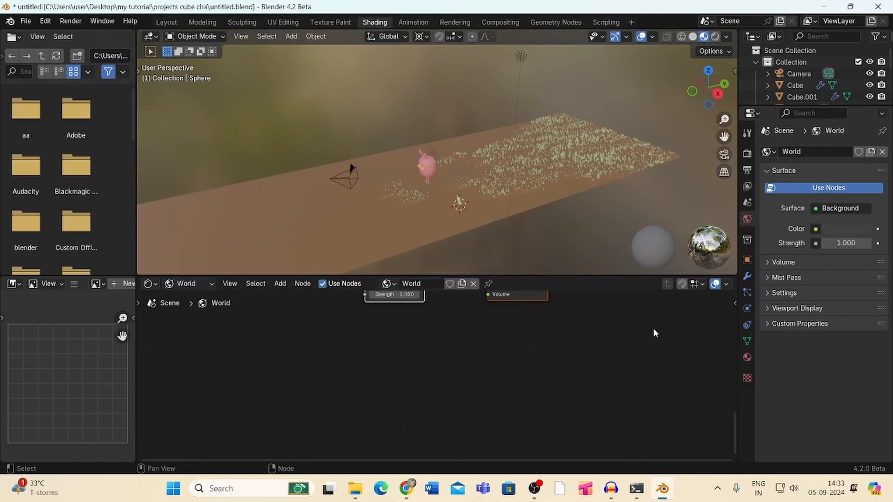
Add a Sky Texture node beside the Background node in the World nodes and set its sky type to Preetham
{"action": "key", "text": "Home"}
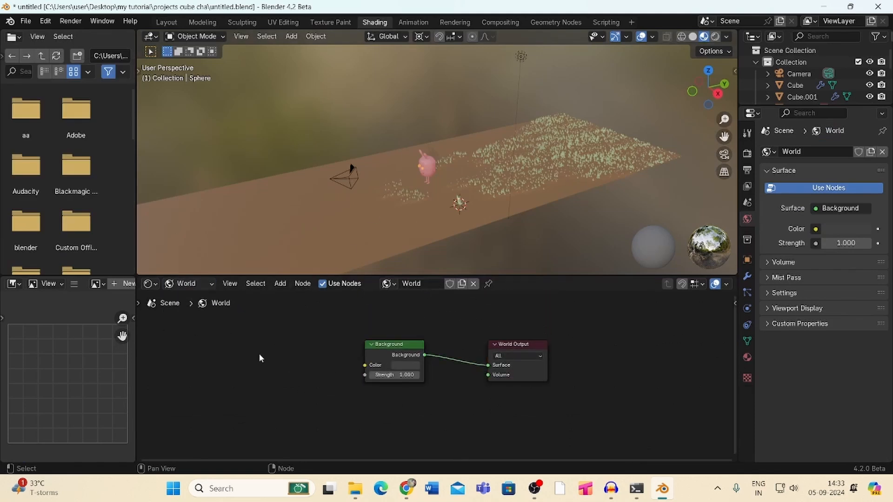
{"action": "key", "text": "shift+a"}
{"action": "left_click", "coordinate": [232, 329]}
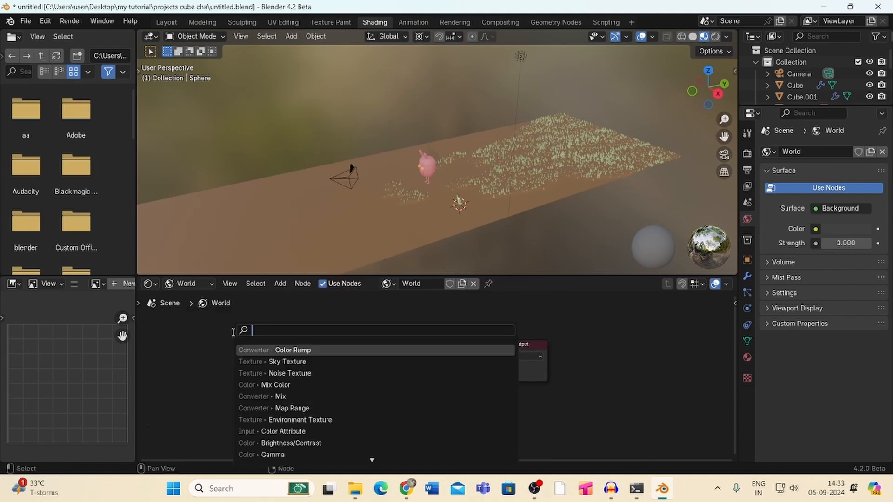
{"action": "left_click", "coordinate": [287, 362]}
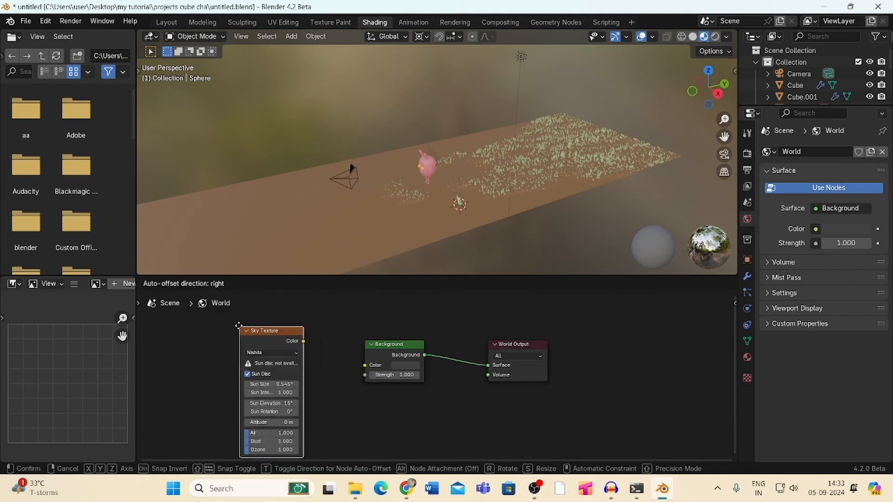
{"action": "left_click", "coordinate": [275, 345]}
{"action": "left_click", "coordinate": [275, 349]}
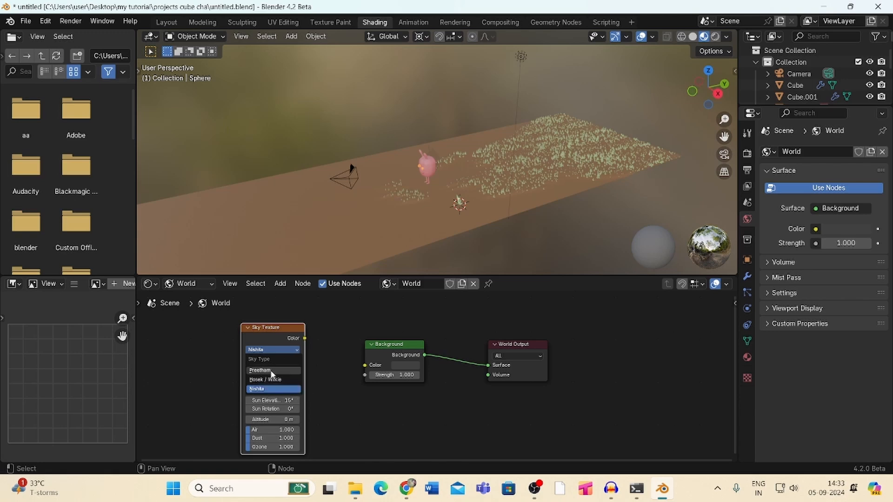
{"action": "left_click", "coordinate": [269, 371]}
Connect the Sky Texture's Color output to the Background node's Color input and set the sky turbidity to 2.5
{"action": "left_click", "coordinate": [306, 337]}
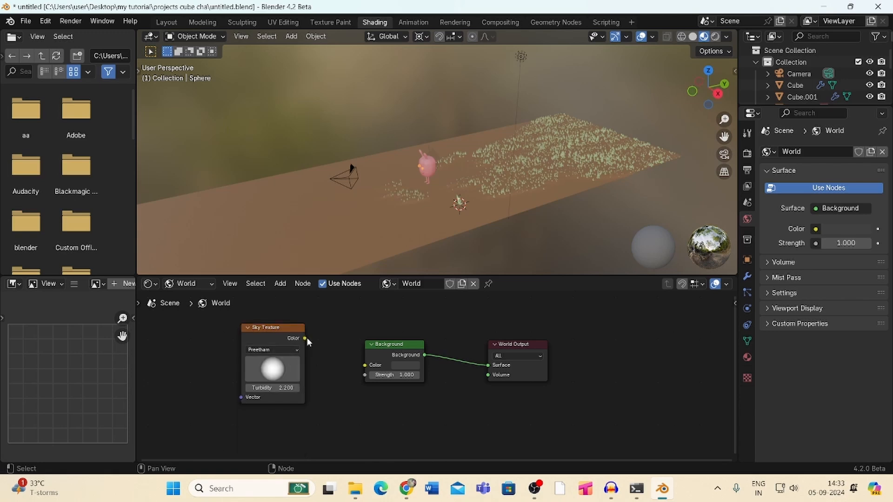
{"action": "left_click_drag", "start_coordinate": [306, 338], "coordinate": [323, 338]}
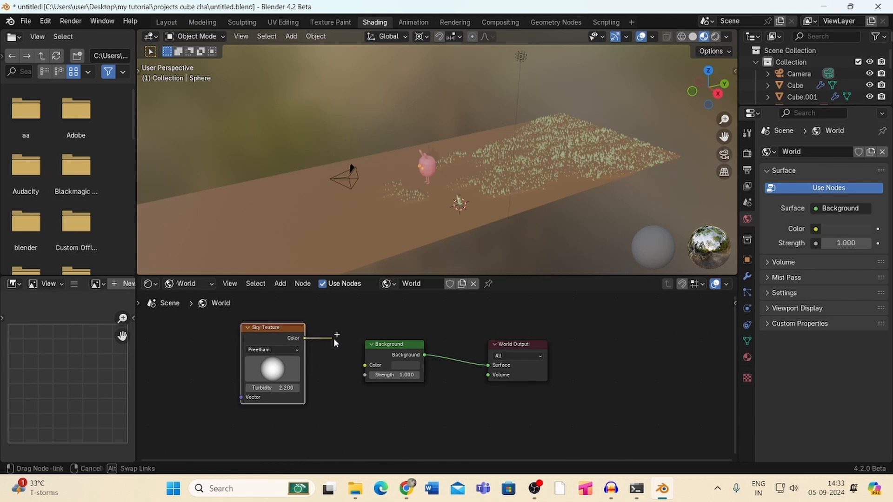
{"action": "left_click_drag", "start_coordinate": [339, 348], "coordinate": [359, 357]}
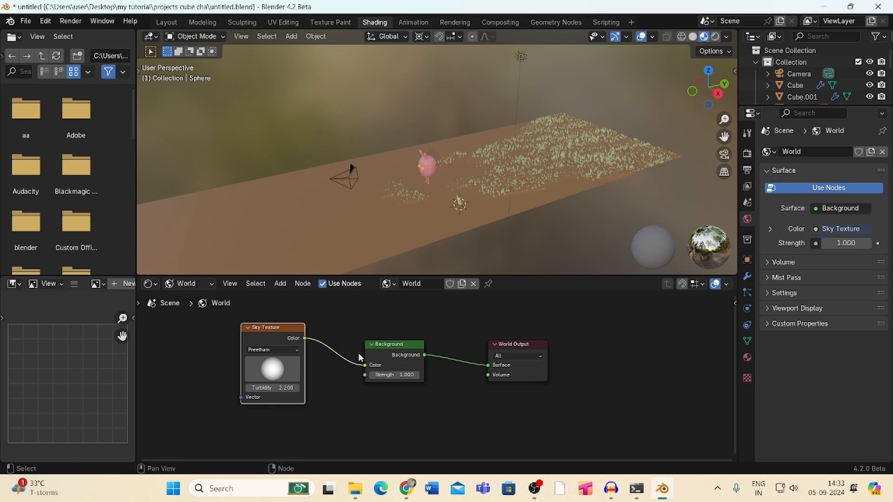
{"action": "left_click", "coordinate": [298, 388]}
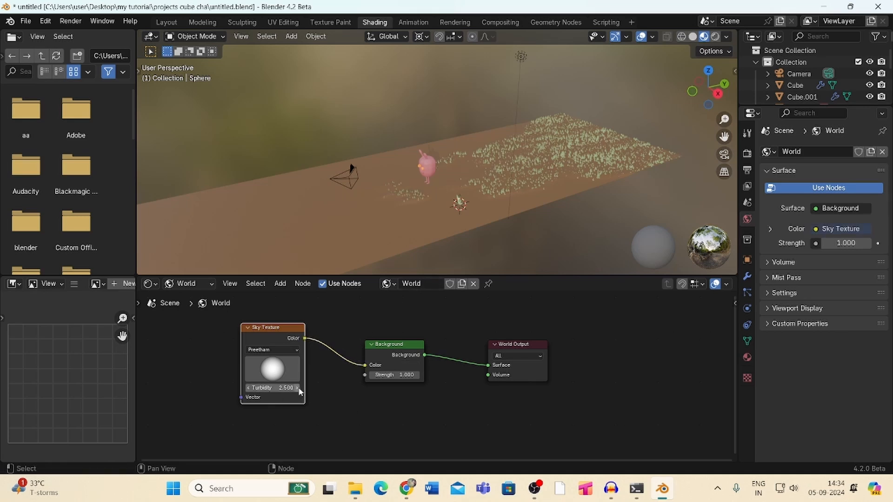
Return to the Layout workspace and delete the existing point light
{"action": "left_click", "coordinate": [166, 22]}
{"action": "left_click", "coordinate": [699, 121]}
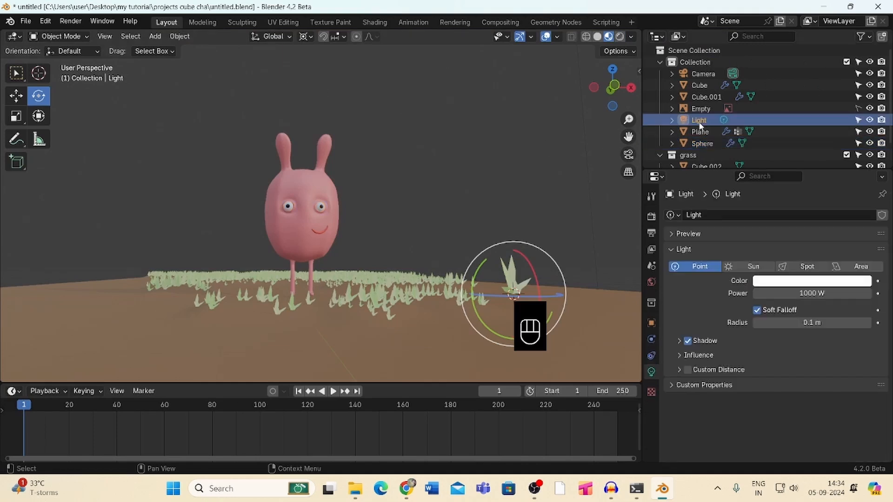
{"action": "key", "text": "Delete"}
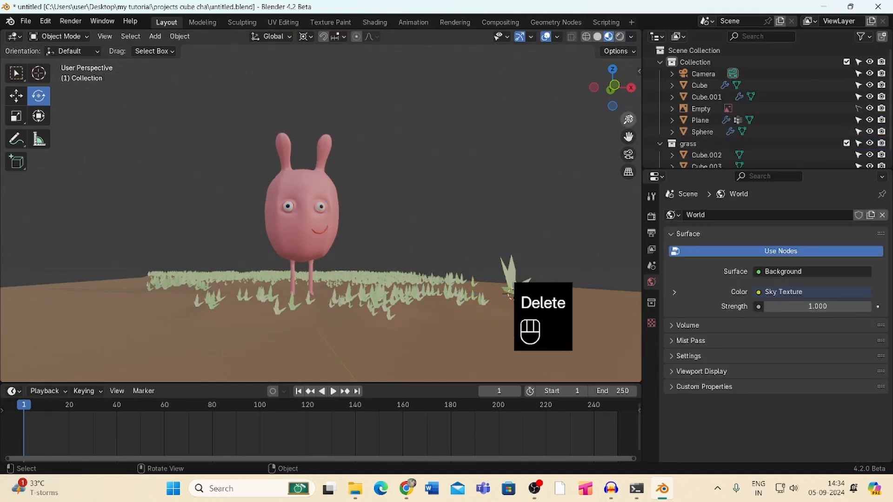
Add a Sun light at the 3D cursor and raise it about 2.17 m along Z
{"action": "left_click_drag", "start_coordinate": [629, 119], "coordinate": [580, 125]}
{"action": "key", "text": "shift+a"}
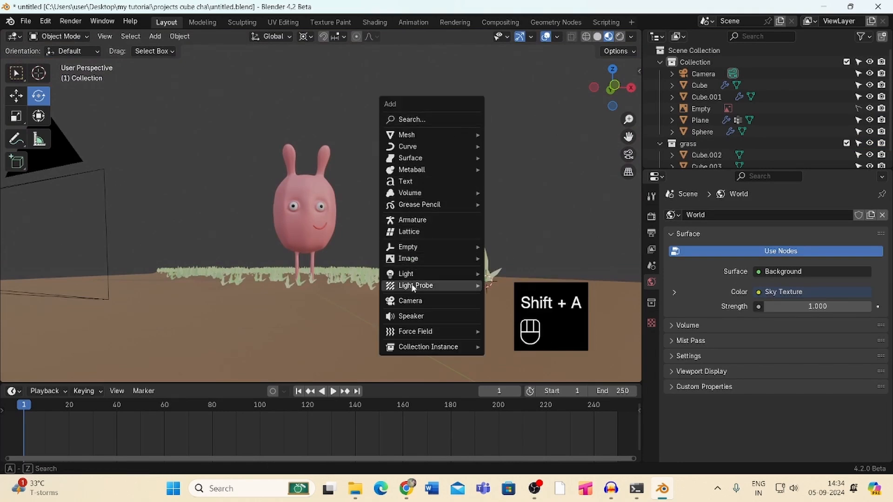
{"action": "mouse_move", "coordinate": [447, 275]}
{"action": "left_click", "coordinate": [517, 285]}
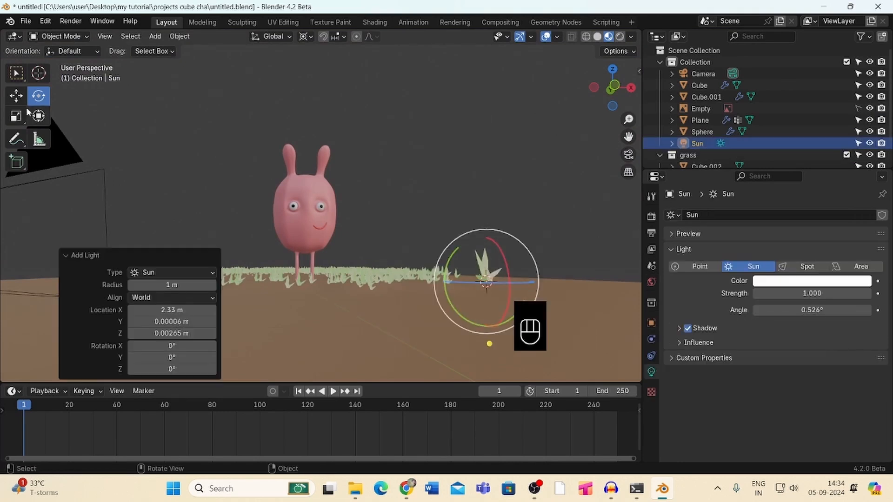
{"action": "left_click", "coordinate": [15, 96]}
{"action": "left_click_drag", "start_coordinate": [484, 238], "coordinate": [482, 78]}
Change the transform pivot so the sun turns about its own origin, and rotate it to aim at the ground by the character's feet
{"action": "left_click", "coordinate": [39, 96]}
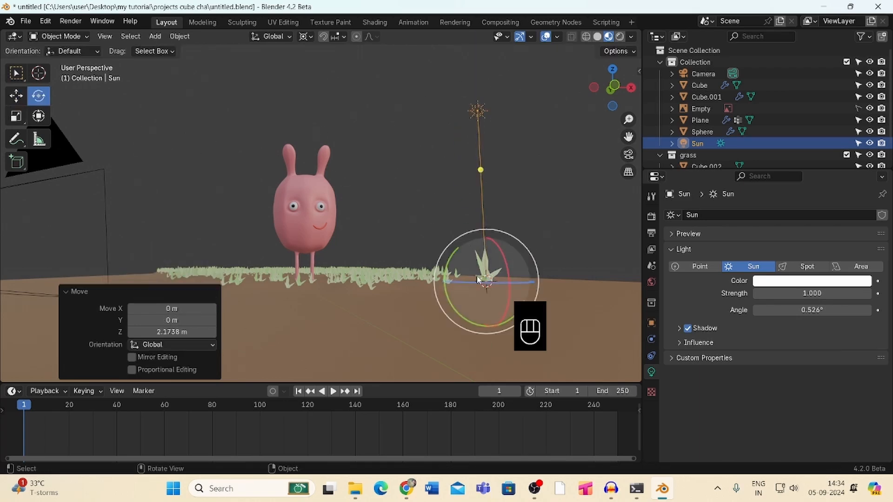
{"action": "left_click_drag", "start_coordinate": [468, 262], "coordinate": [429, 210]}
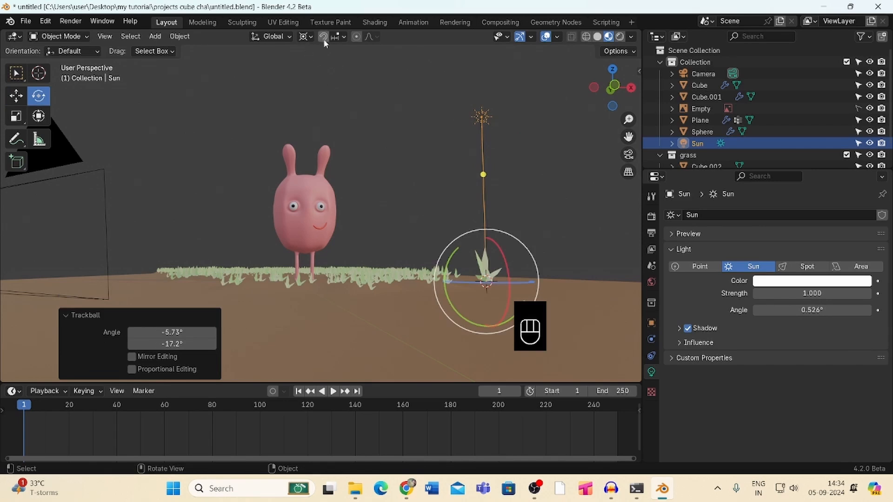
{"action": "left_click", "coordinate": [344, 38]}
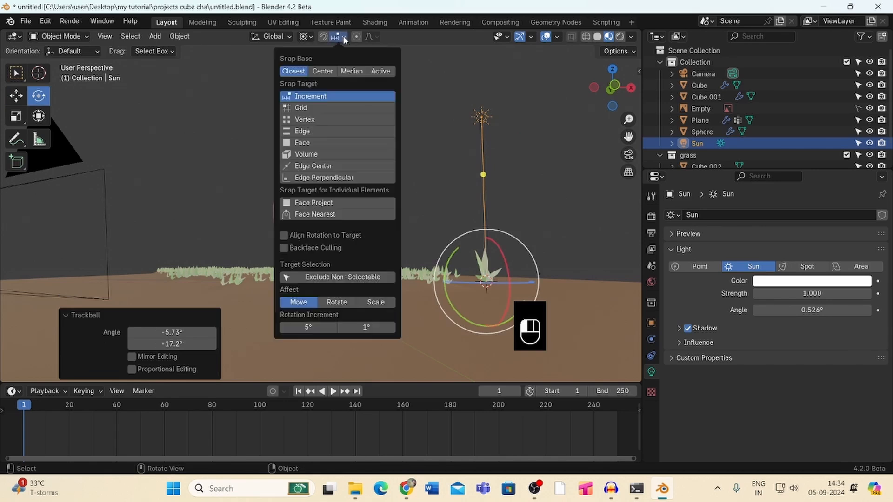
{"action": "left_click", "coordinate": [311, 36]}
{"action": "left_click", "coordinate": [322, 102]}
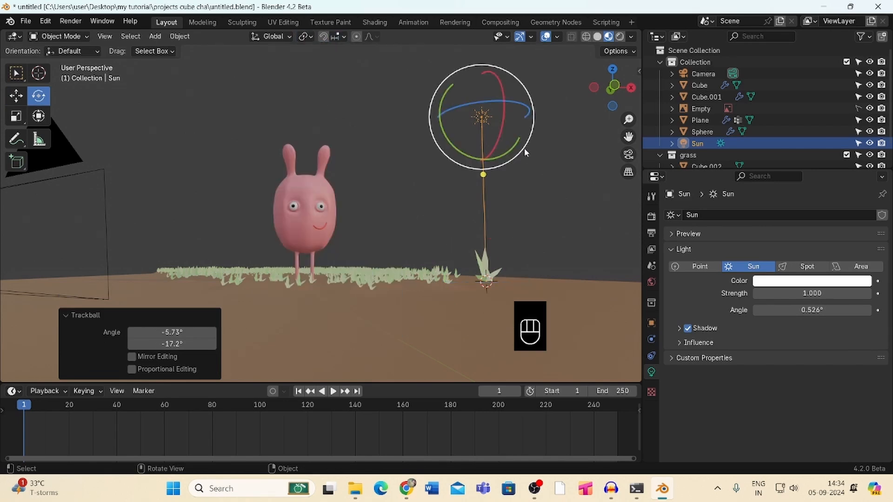
{"action": "left_click_drag", "start_coordinate": [524, 149], "coordinate": [477, 158]}
{"action": "left_click_drag", "start_coordinate": [499, 112], "coordinate": [517, 121]}
Set the sun light's strength to 4 and tint its color a pale yellow-green
{"action": "left_click", "coordinate": [807, 294]}
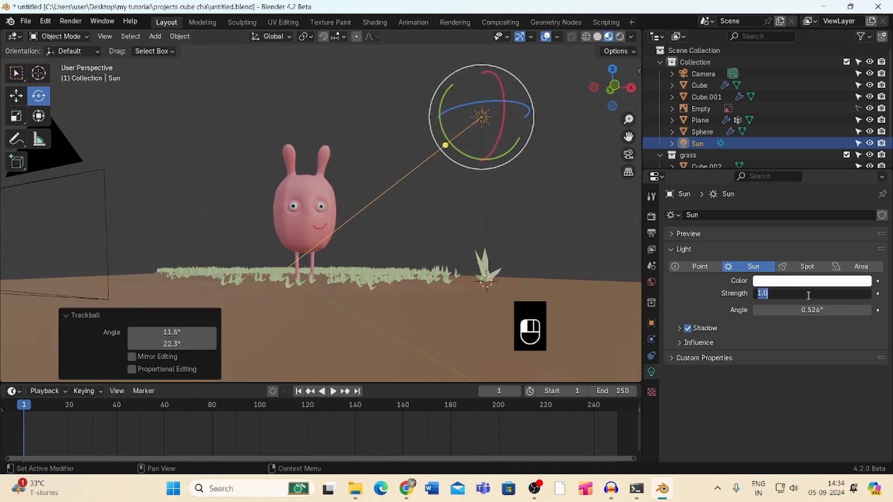
{"action": "type", "text": "4"}
{"action": "key", "text": "Return"}
{"action": "left_click", "coordinate": [798, 280]}
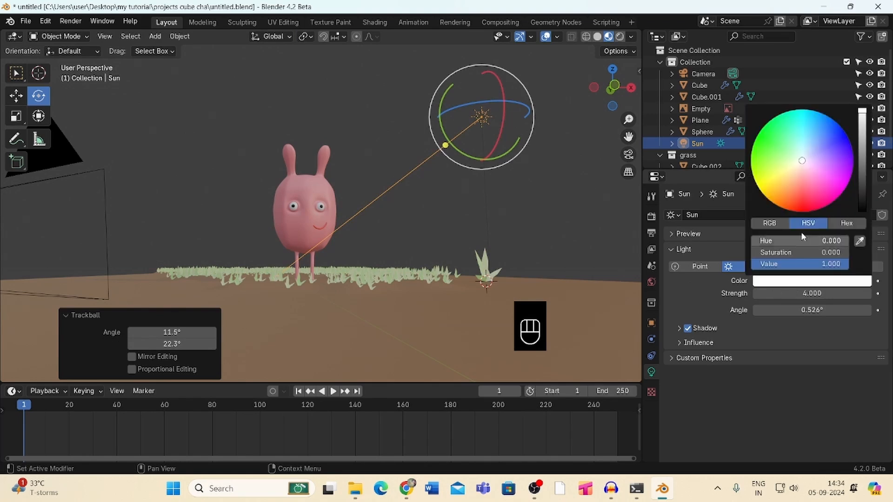
{"action": "left_click_drag", "start_coordinate": [803, 160], "coordinate": [799, 153]}
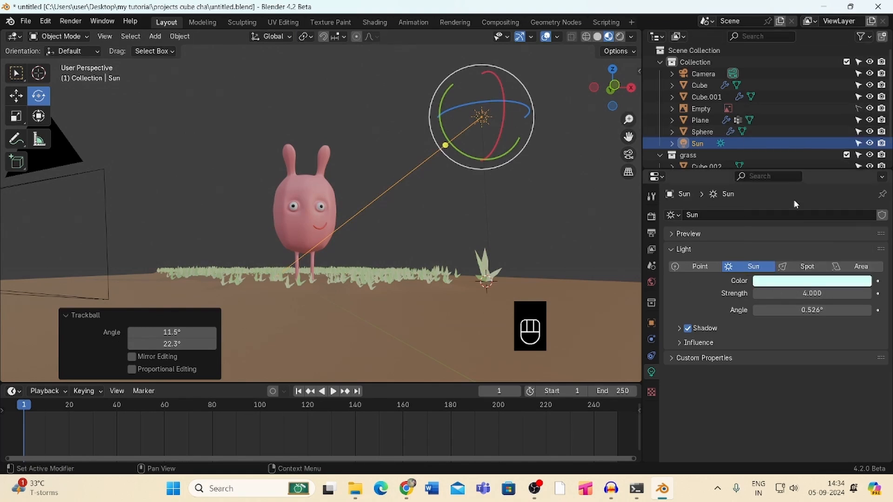
{"action": "left_click", "coordinate": [779, 284]}
{"action": "left_click_drag", "start_coordinate": [793, 160], "coordinate": [795, 165]}
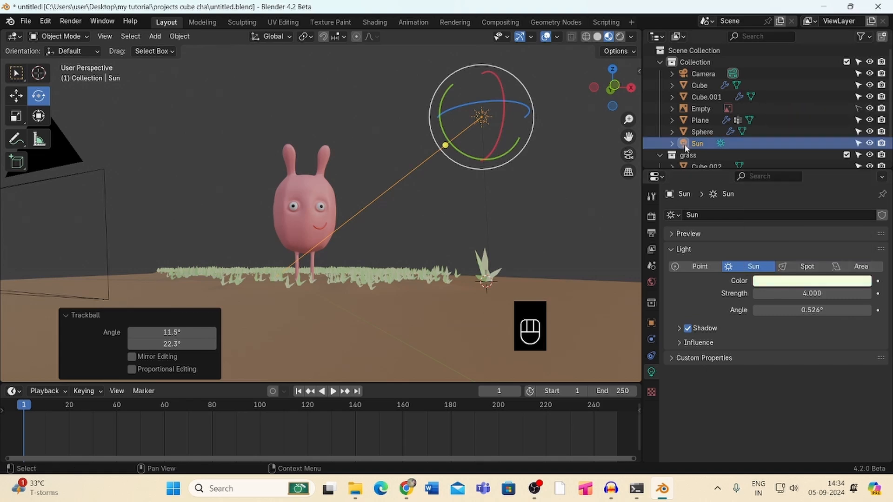
Add an Area light and place it above the character's head, moving it about 2.34 m up and 2.2 m along negative X
{"action": "left_click_drag", "start_coordinate": [627, 118], "coordinate": [623, 139]}
{"action": "left_click", "coordinate": [353, 121]}
{"action": "key", "text": "shift+a"}
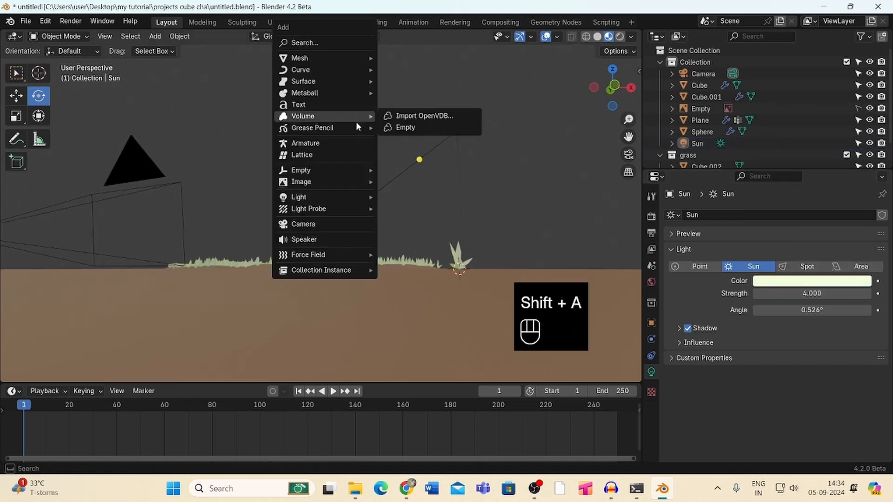
{"action": "mouse_move", "coordinate": [309, 197]}
{"action": "left_click", "coordinate": [404, 235]}
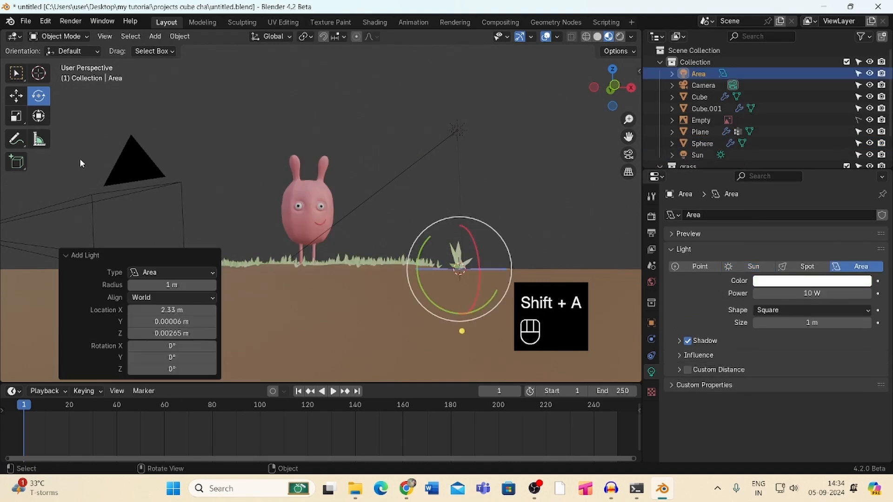
{"action": "left_click", "coordinate": [18, 98]}
{"action": "left_click_drag", "start_coordinate": [457, 215], "coordinate": [457, 68]}
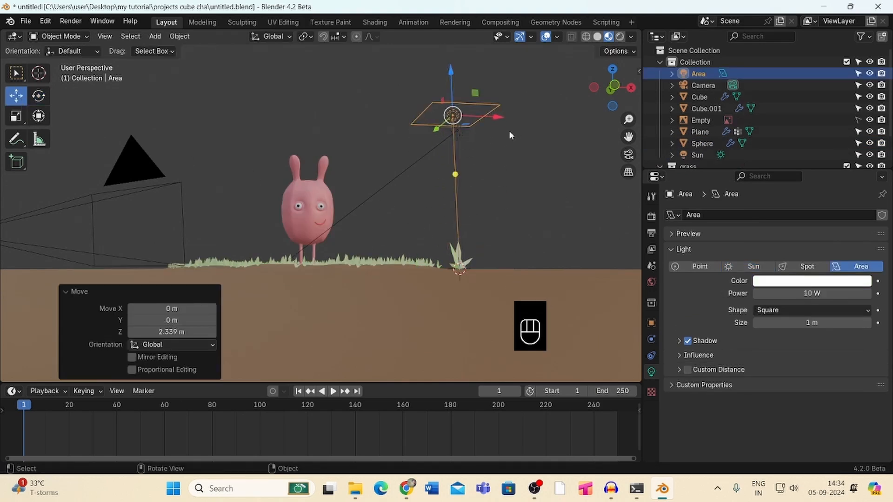
{"action": "left_click_drag", "start_coordinate": [494, 113], "coordinate": [348, 108]}
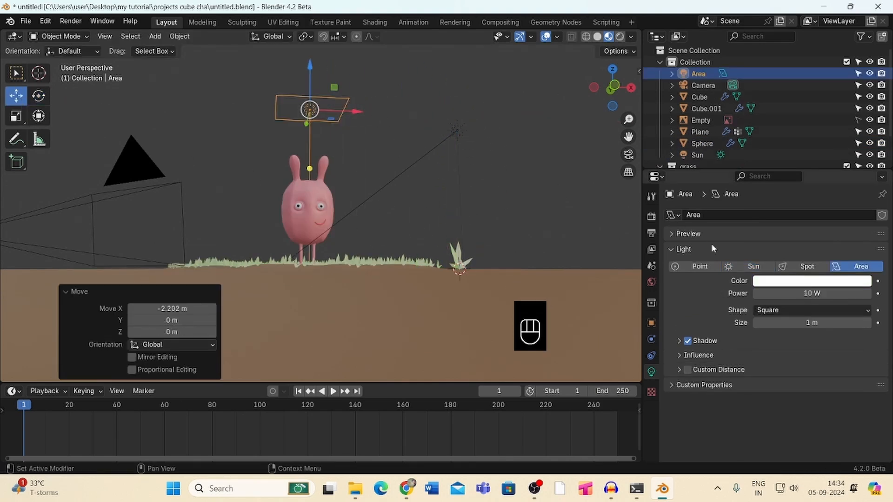
Tint the area light pale peach, with hue about 0.049 and saturation 0.357, and set its power to 40 W
{"action": "left_click", "coordinate": [796, 284]}
{"action": "left_click_drag", "start_coordinate": [802, 168], "coordinate": [799, 171]}
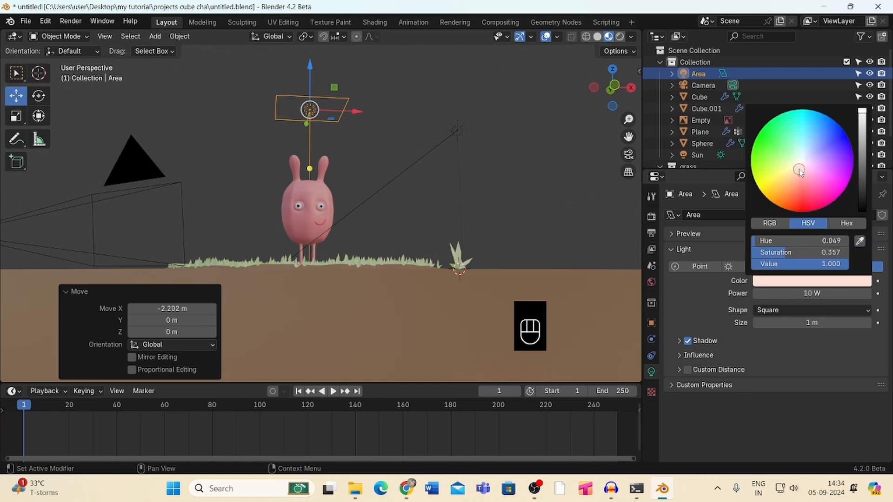
{"action": "left_click", "coordinate": [797, 294]}
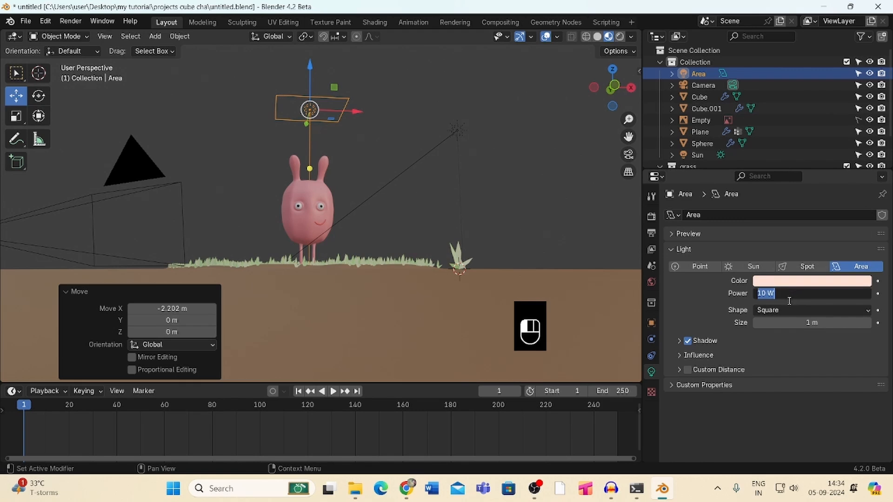
{"action": "type", "text": "40"}
{"action": "key", "text": "Return"}
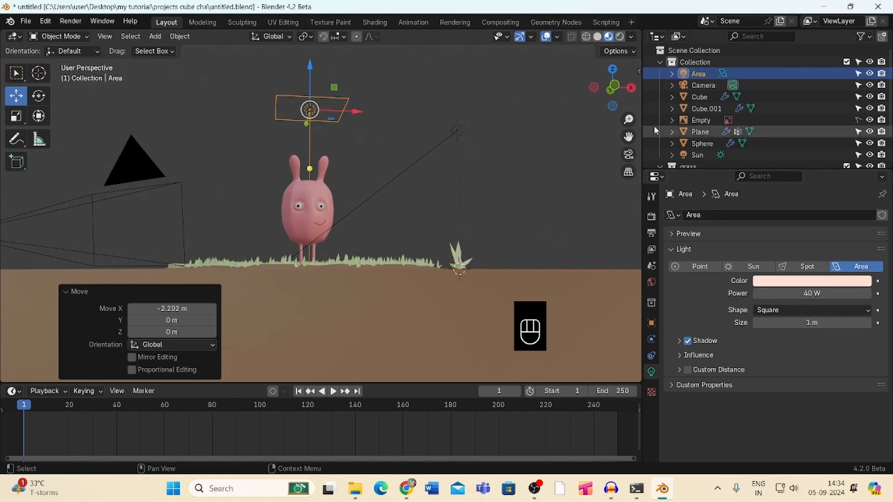
Preview the scene rendered through the camera and rotate the sun freely by about 14.9° and 20.6°
{"action": "left_click", "coordinate": [620, 37]}
{"action": "left_click", "coordinate": [628, 155]}
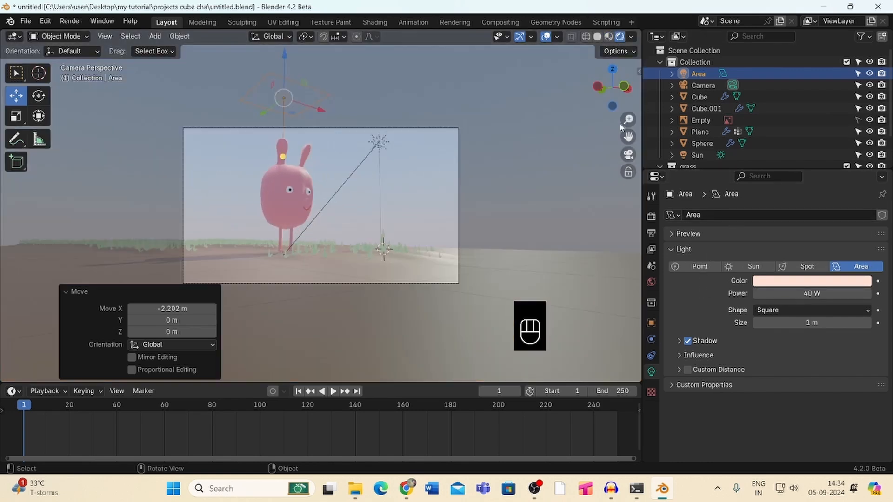
{"action": "left_click", "coordinate": [369, 155]}
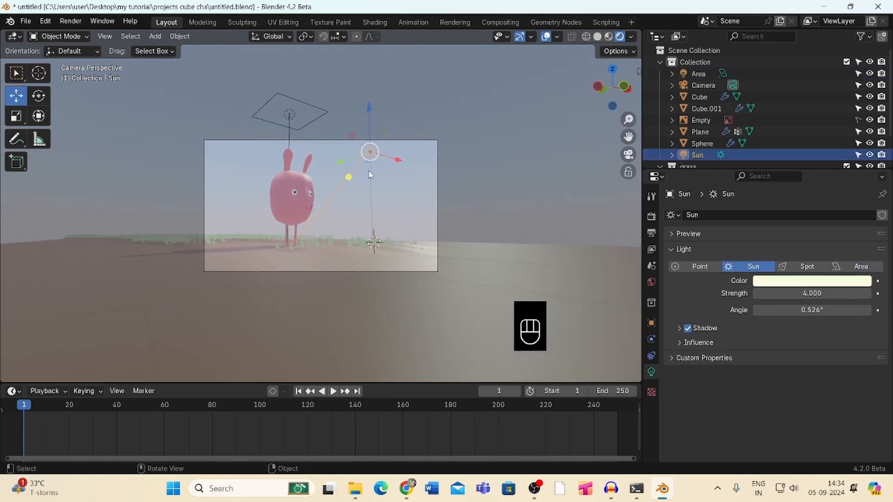
{"action": "left_click", "coordinate": [38, 96]}
{"action": "left_click_drag", "start_coordinate": [371, 152], "coordinate": [413, 159]}
Frame the character from the front in Material Preview and align the active camera to that view
{"action": "left_click_drag", "start_coordinate": [612, 92], "coordinate": [553, 89]}
{"action": "mouse_move", "coordinate": [612, 92]}
{"action": "left_mouse_down"}
{"action": "mouse_move", "coordinate": [623, 100]}
{"action": "mouse_move", "coordinate": [618, 79]}
{"action": "mouse_move", "coordinate": [628, 91]}
{"action": "mouse_move", "coordinate": [624, 84]}
{"action": "left_mouse_up"}
{"action": "left_click", "coordinate": [609, 36]}
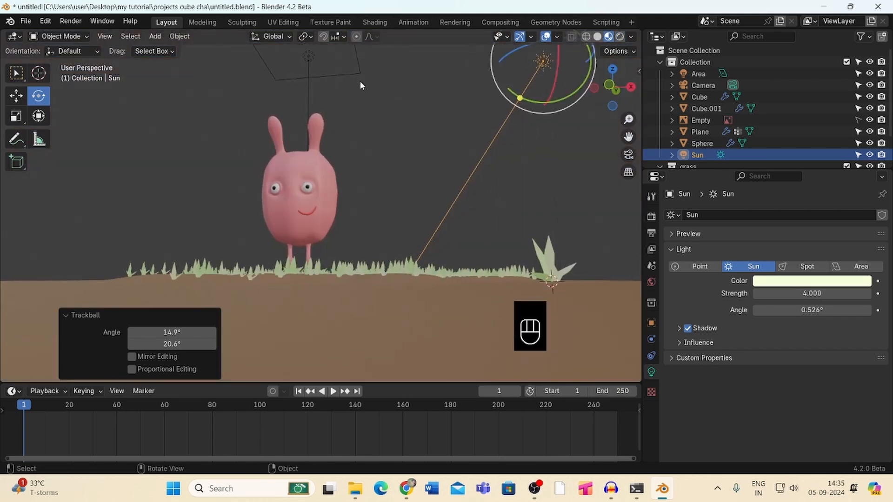
{"action": "left_click", "coordinate": [702, 85]}
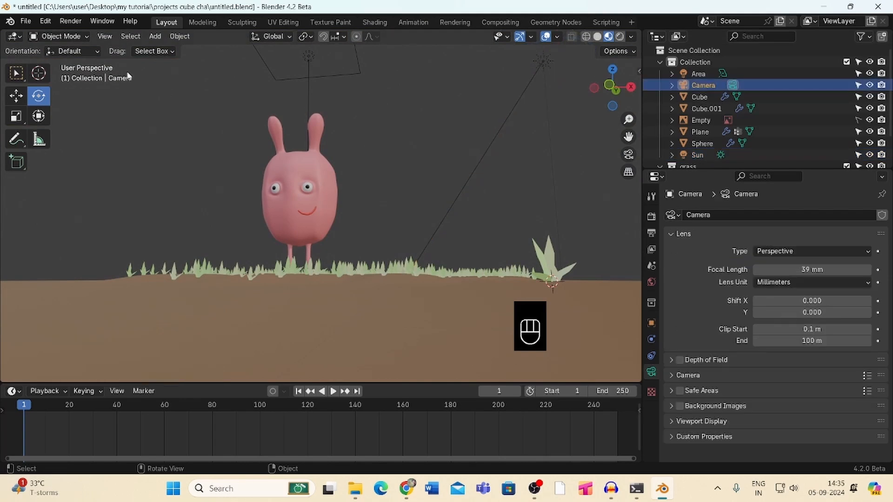
{"action": "left_click", "coordinate": [106, 37]}
{"action": "mouse_move", "coordinate": [122, 213]}
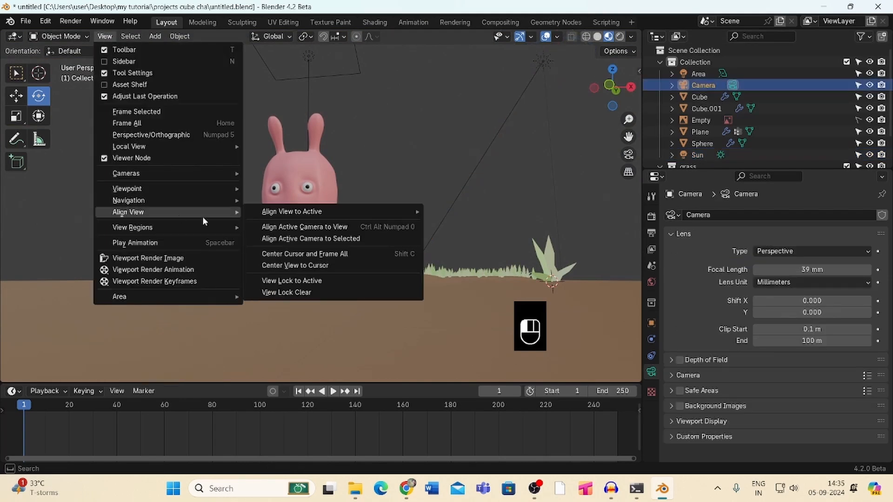
{"action": "left_click", "coordinate": [343, 228]}
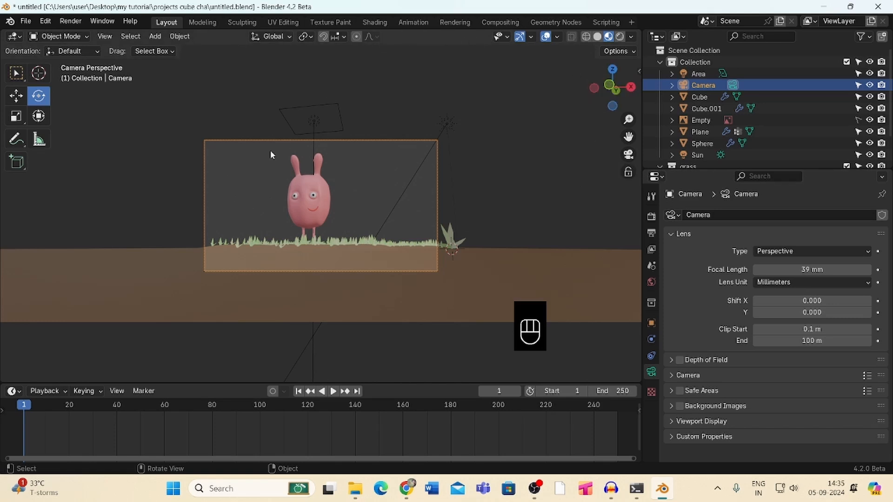
Switch to the Shading workspace and preview the scene through the camera in Rendered shading
{"action": "left_click", "coordinate": [377, 23]}
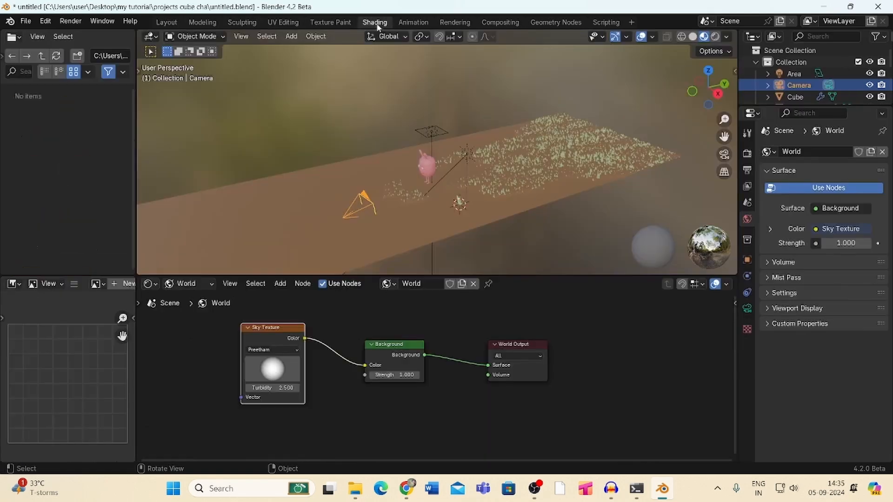
{"action": "left_click", "coordinate": [725, 154]}
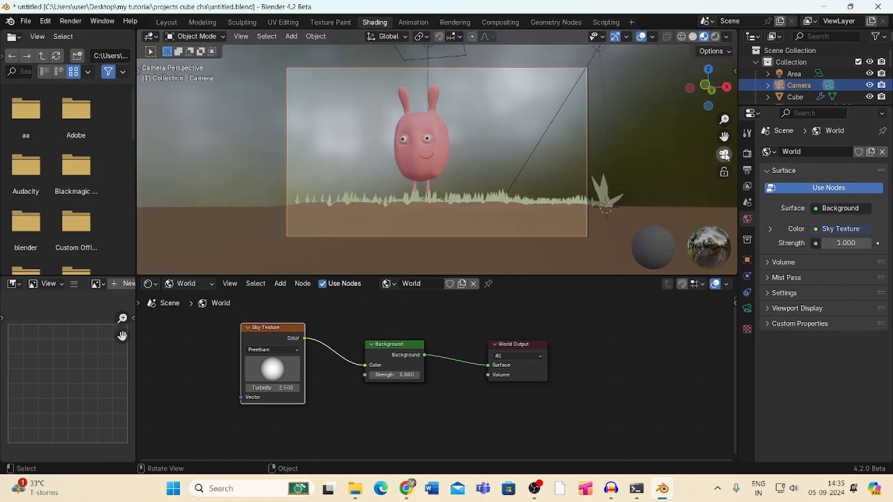
{"action": "left_click", "coordinate": [716, 37]}
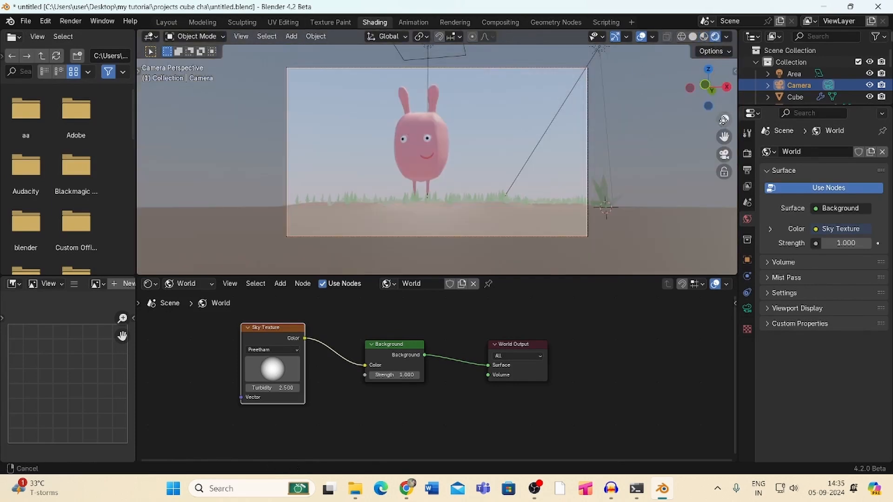
{"action": "scroll", "coordinate": [564, 84], "scroll_direction": "down", "scroll_amount": 2}
Select the sun and rotate it freely so its beam swings toward the character's feet
{"action": "left_click", "coordinate": [450, 80]}
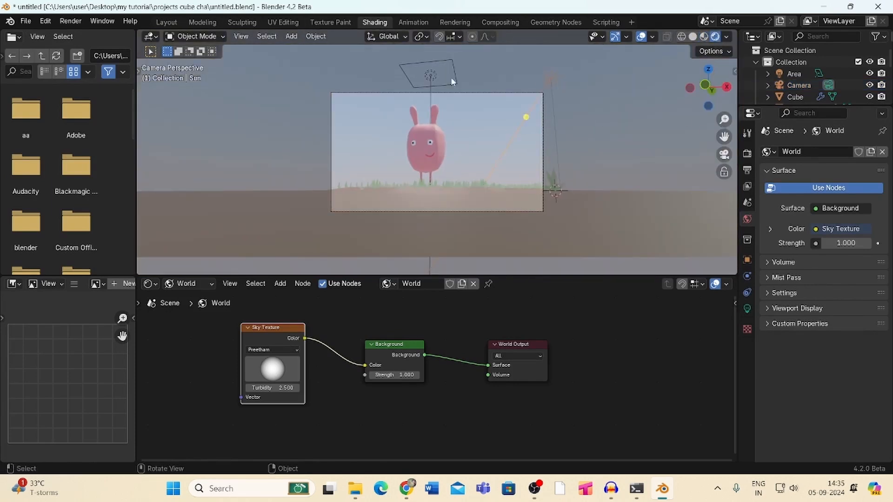
{"action": "left_click", "coordinate": [138, 71]}
{"action": "left_click", "coordinate": [154, 136]}
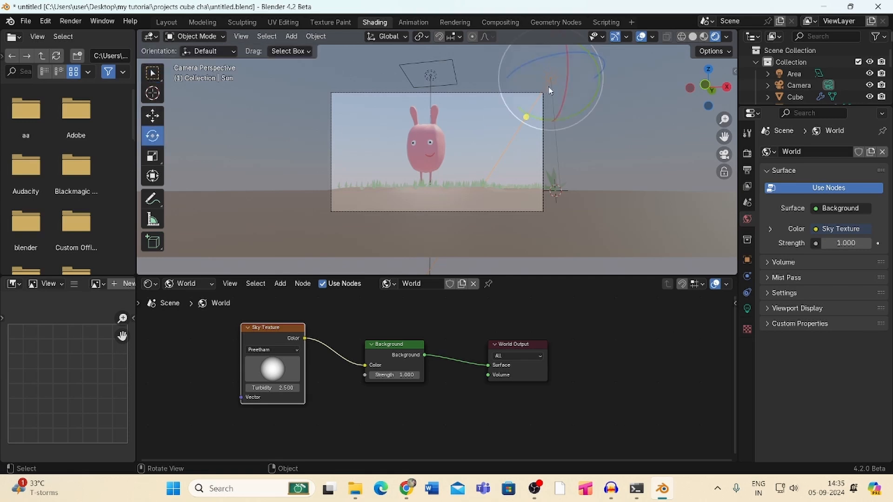
{"action": "left_click_drag", "start_coordinate": [550, 91], "coordinate": [541, 112]}
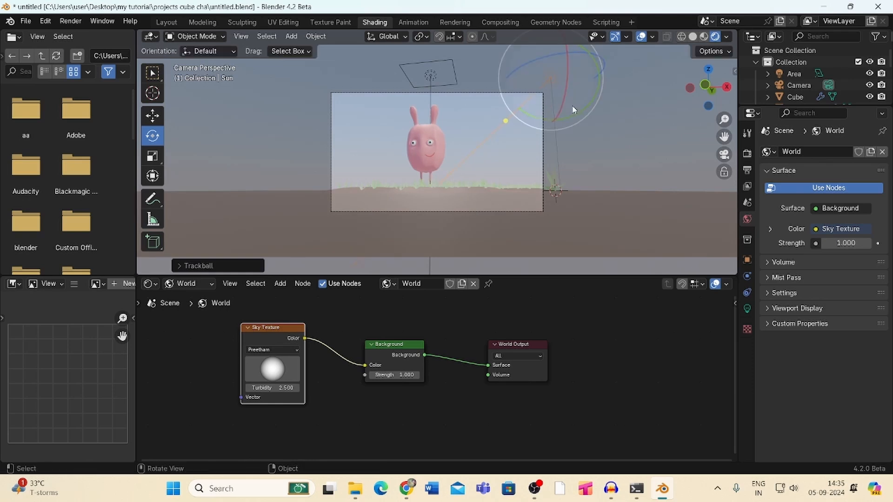
Select the grass blade that uses Material.002 and show its object material nodes instead of the world nodes
{"action": "left_click", "coordinate": [557, 190]}
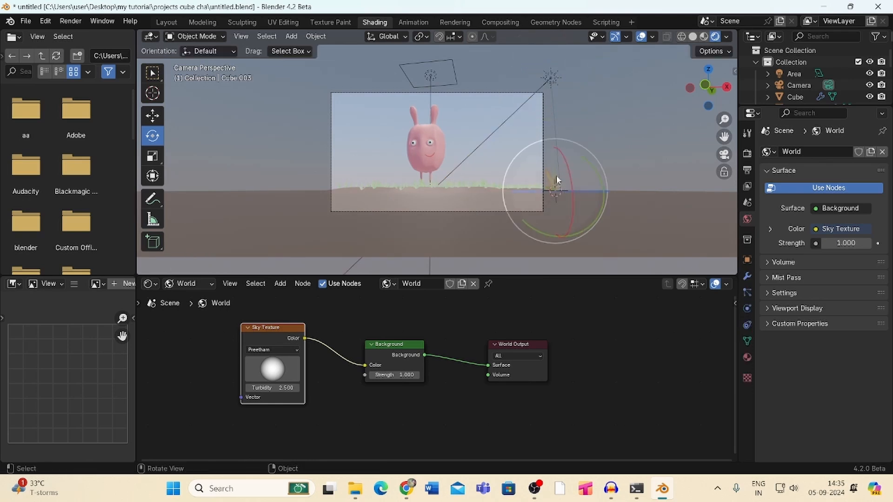
{"action": "left_click", "coordinate": [747, 357]}
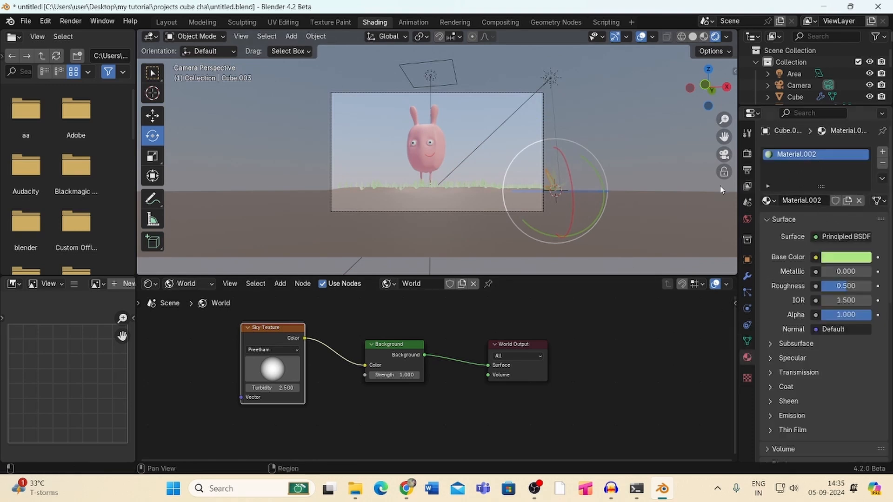
{"action": "left_click", "coordinate": [189, 284]}
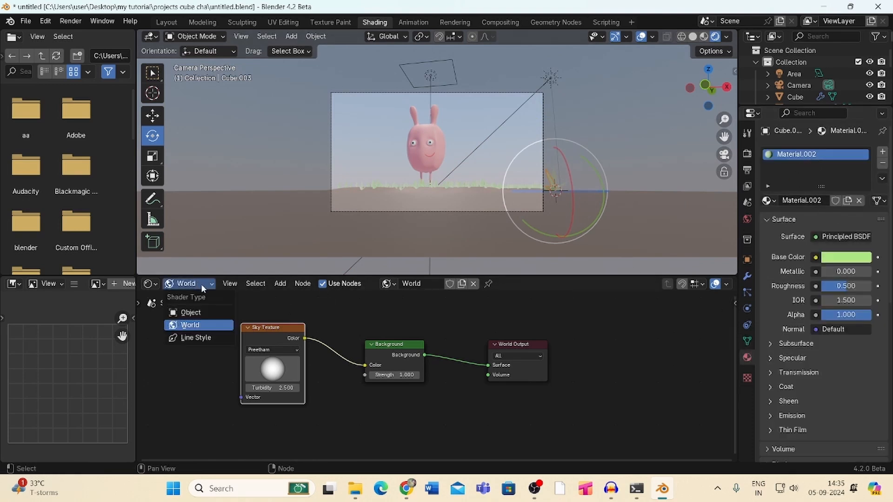
{"action": "left_click", "coordinate": [198, 312]}
{"action": "left_click", "coordinate": [299, 359]}
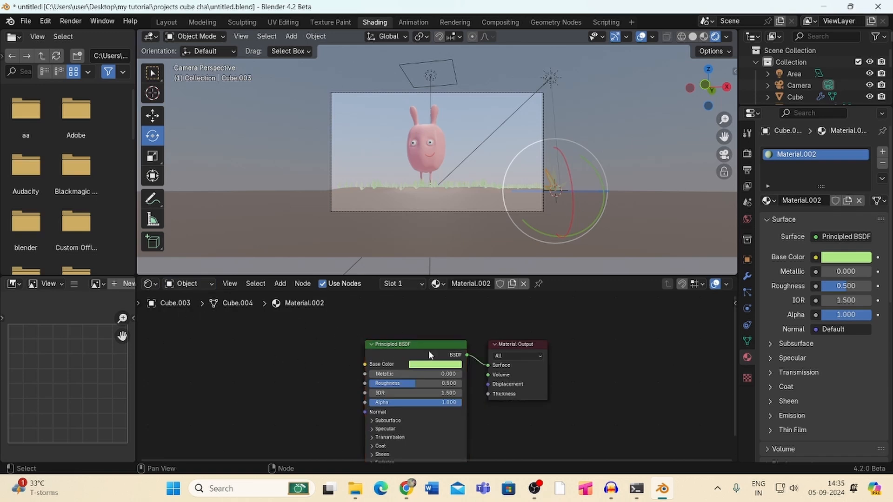
Make room beside the Principled BSDF and insert a Shader to RGB node between it and the Material Output
{"action": "left_click", "coordinate": [534, 371]}
{"action": "left_click_drag", "start_coordinate": [387, 352], "coordinate": [249, 346]}
{"action": "key", "text": "shift+a"}
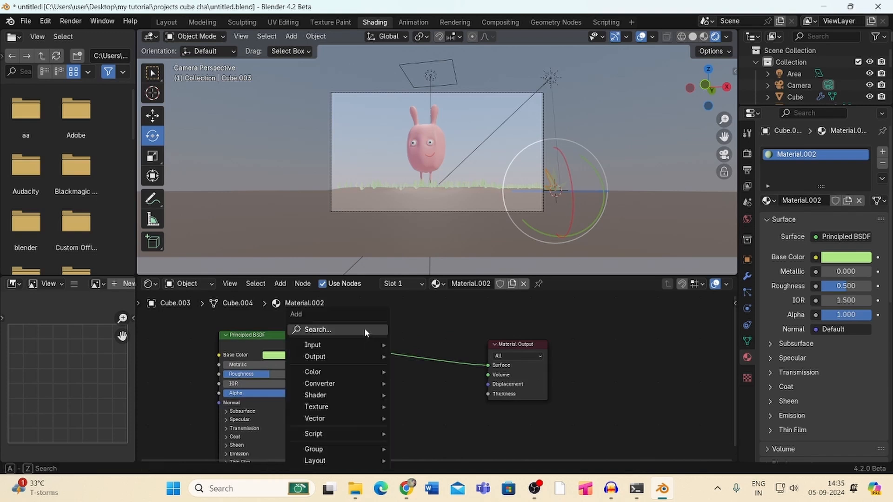
{"action": "type", "text": "sh"}
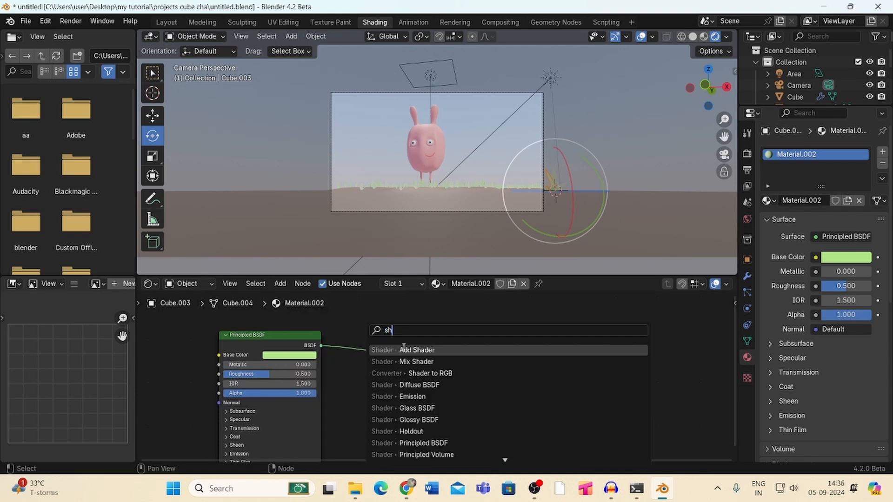
{"action": "left_click", "coordinate": [421, 373]}
{"action": "left_click", "coordinate": [380, 360]}
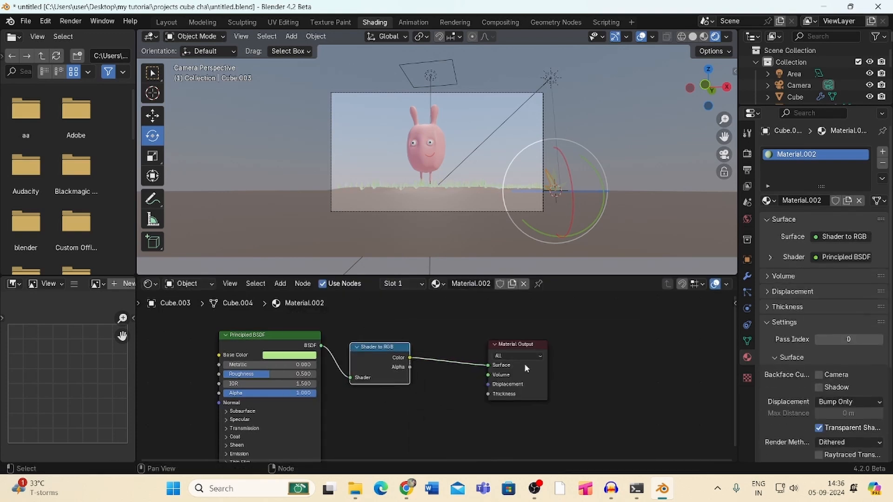
Insert a Color Ramp node between Shader to RGB and the Material Output in Material.002
{"action": "key", "text": "shift+a"}
{"action": "left_click", "coordinate": [475, 330]}
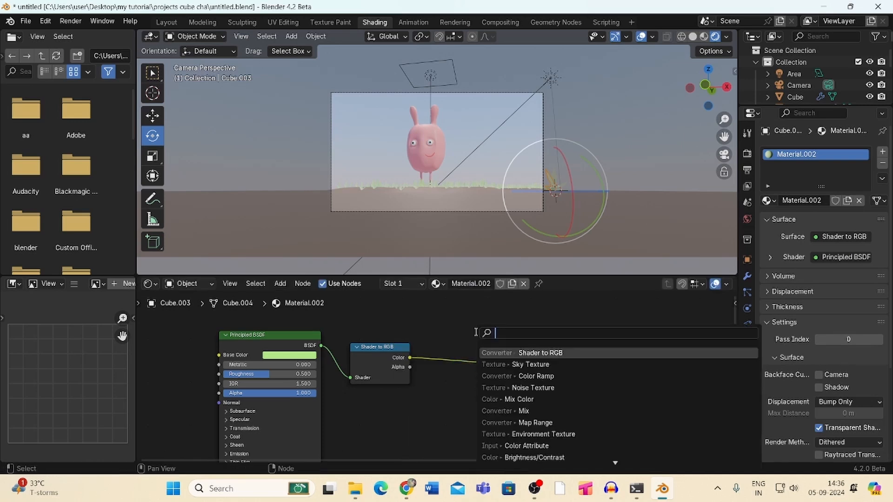
{"action": "type", "text": "colo"}
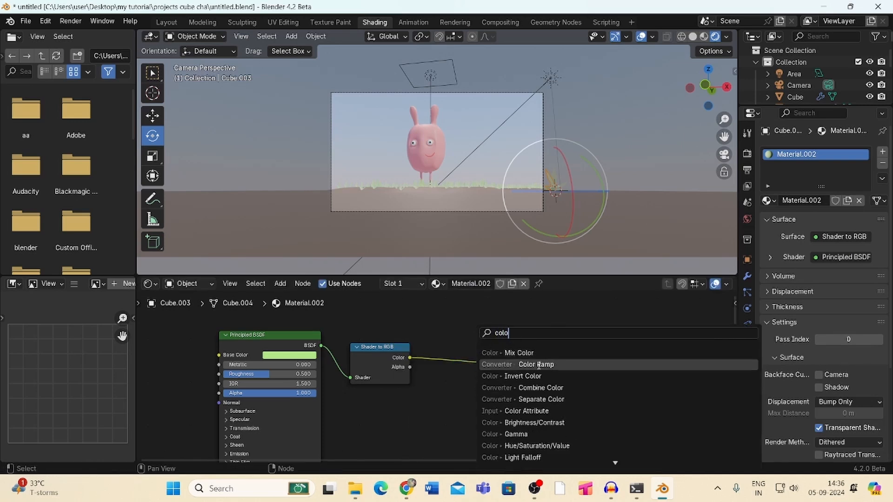
{"action": "left_click", "coordinate": [519, 363]}
{"action": "left_click", "coordinate": [439, 338]}
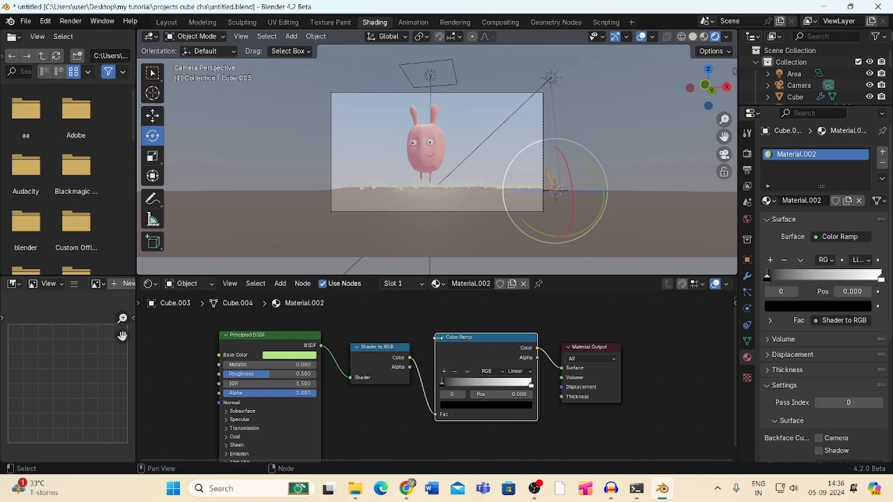
Color the ramp's end stop light green with hue about 0.291 and value 1.000
{"action": "left_click", "coordinate": [520, 385]}
{"action": "left_click", "coordinate": [486, 405]}
{"action": "left_click", "coordinate": [459, 303]}
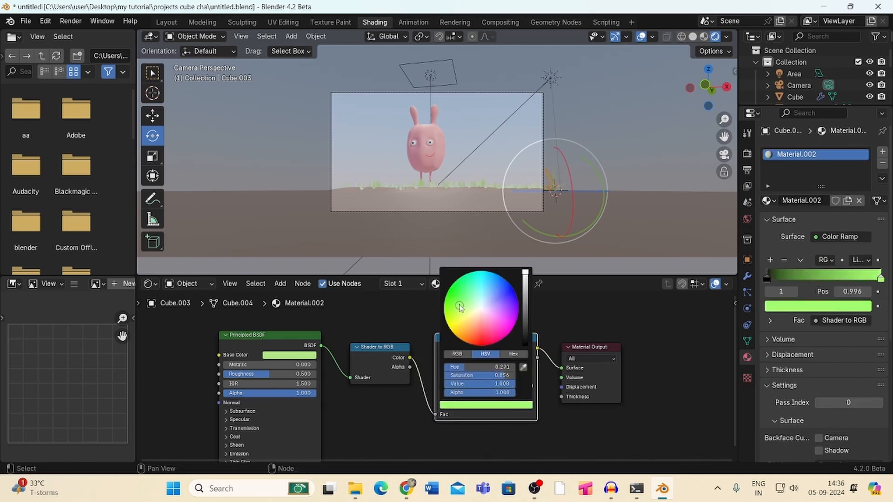
Color the ramp's first stop brown and move both stops inward, placing the green stop at 0.869
{"action": "left_click", "coordinate": [442, 391]}
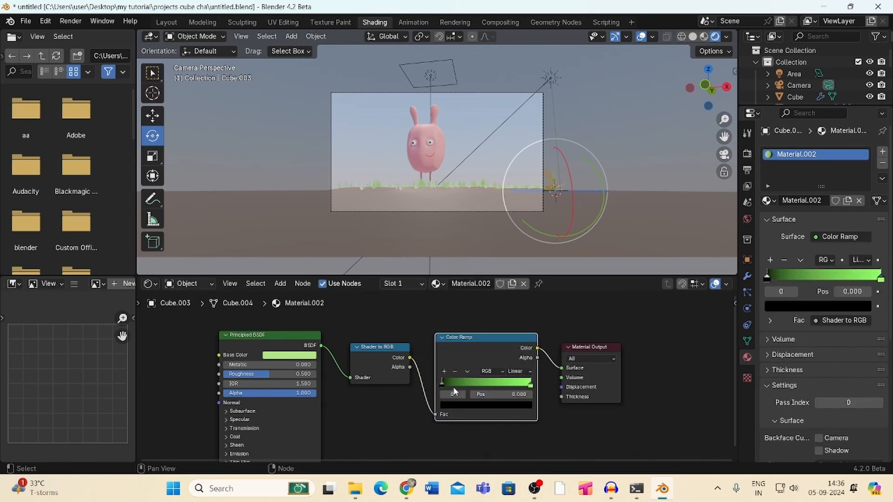
{"action": "left_click", "coordinate": [454, 405]}
{"action": "left_click_drag", "start_coordinate": [523, 311], "coordinate": [505, 295]}
{"action": "left_click_drag", "start_coordinate": [469, 320], "coordinate": [465, 328]}
{"action": "left_click_drag", "start_coordinate": [446, 387], "coordinate": [518, 386]}
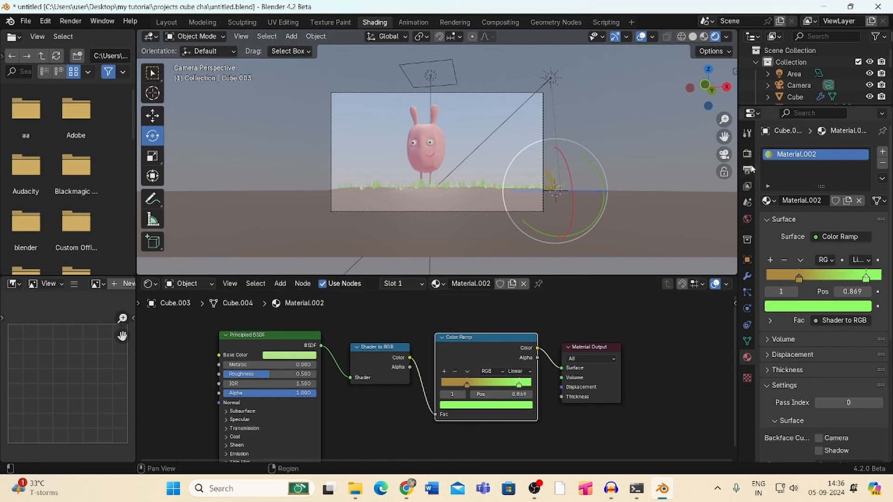
For the neighboring grass blade with Material.001, insert a Shader to RGB node between its Principled BSDF and Material Output
{"action": "left_click", "coordinate": [564, 187]}
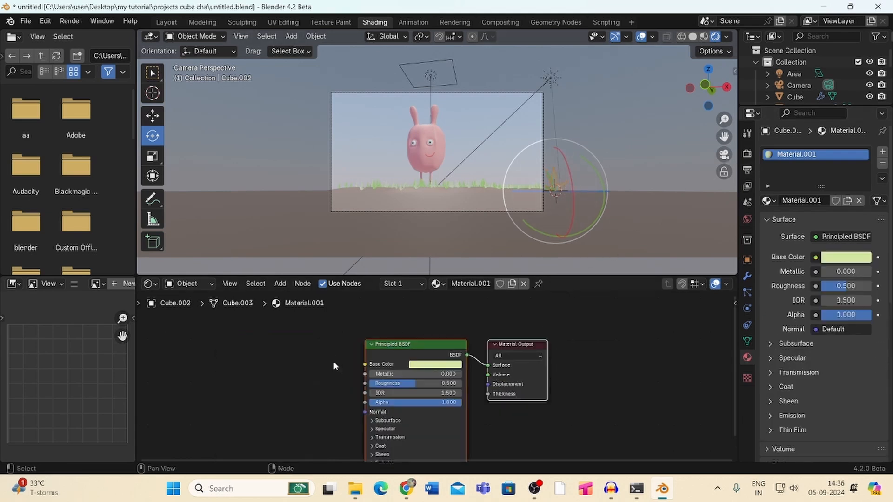
{"action": "left_click_drag", "start_coordinate": [399, 361], "coordinate": [290, 349]}
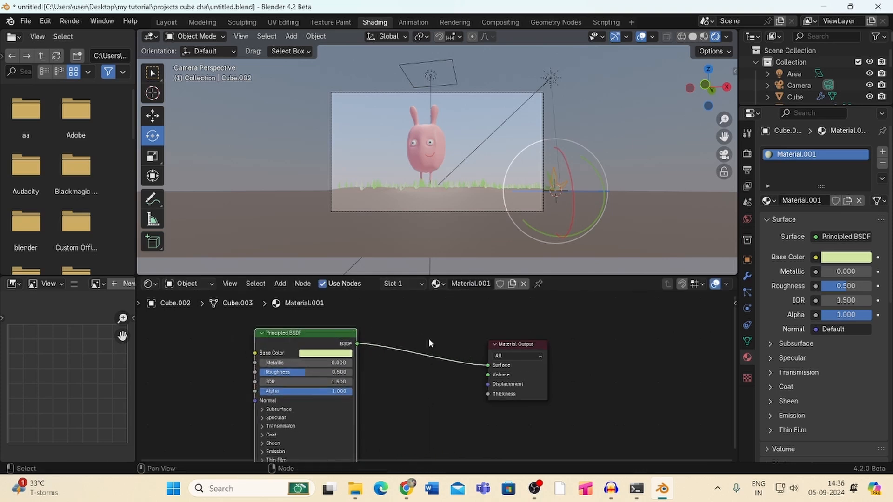
{"action": "key", "text": "shift+a"}
{"action": "type", "text": "sh"}
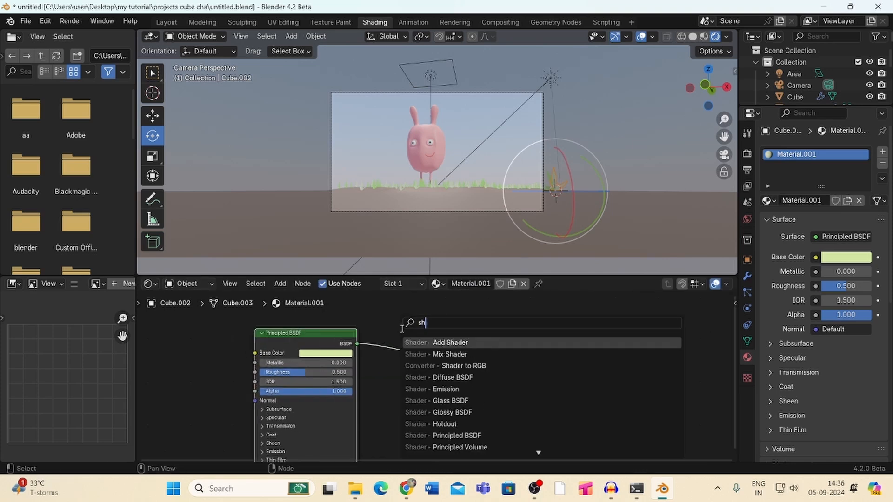
{"action": "left_click", "coordinate": [396, 350]}
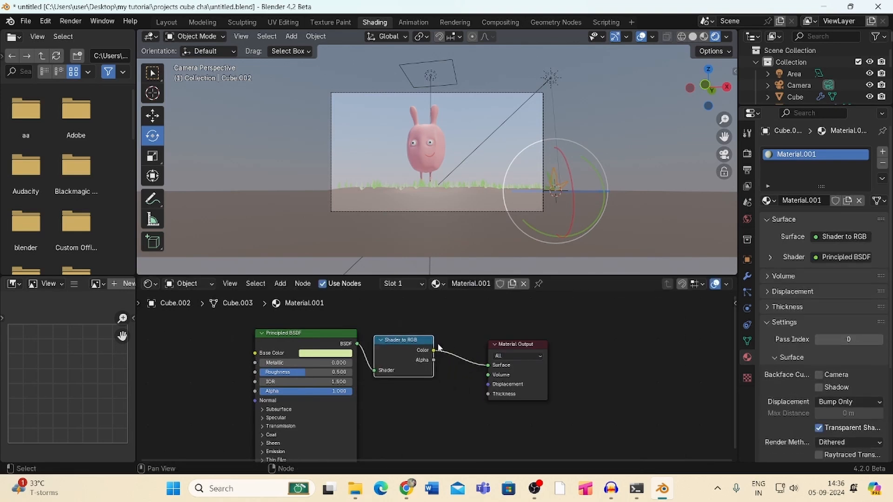
Move the Material Output aside and insert a Color Ramp node after Shader to RGB in Material.001
{"action": "left_click_drag", "start_coordinate": [538, 368], "coordinate": [615, 356]}
{"action": "key", "text": "shift+a"}
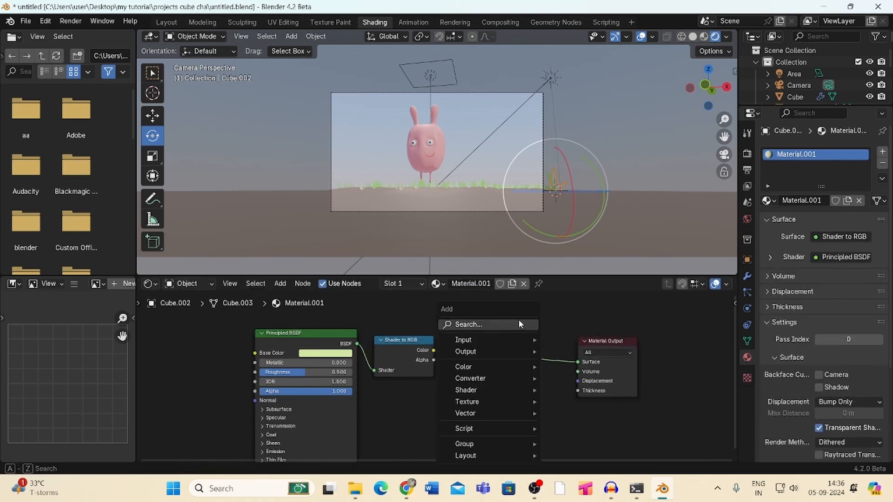
{"action": "type", "text": "colo"}
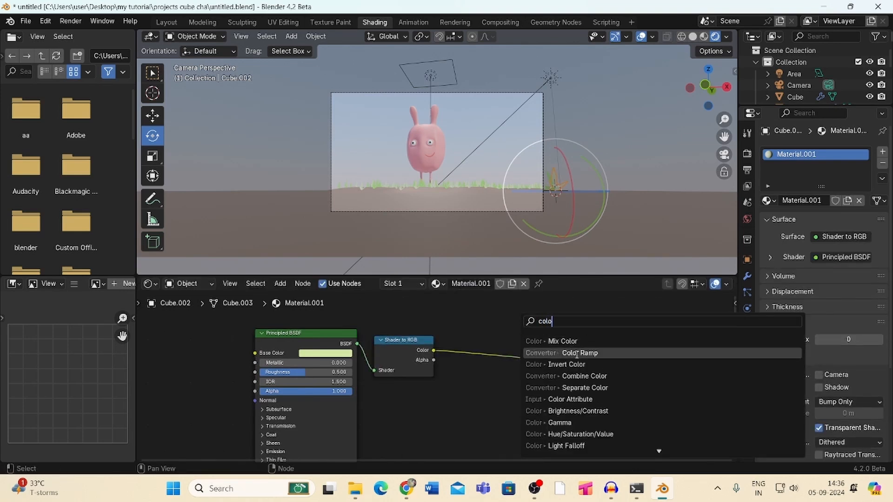
{"action": "left_click", "coordinate": [576, 353]}
{"action": "left_click", "coordinate": [507, 355]}
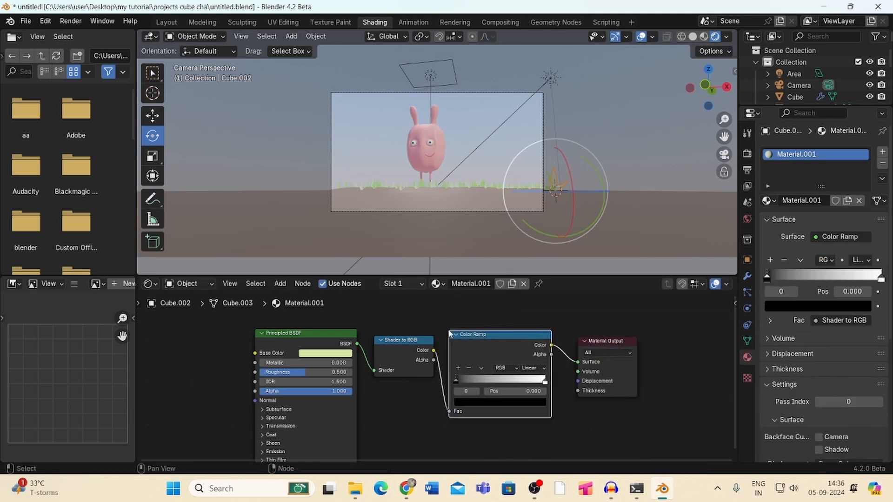
Color the end stop of Material.001's ramp yellow-green with hue 0.218 and saturation about 0.833
{"action": "left_click", "coordinate": [539, 382]}
{"action": "left_click", "coordinate": [524, 402]}
{"action": "left_click", "coordinate": [475, 303]}
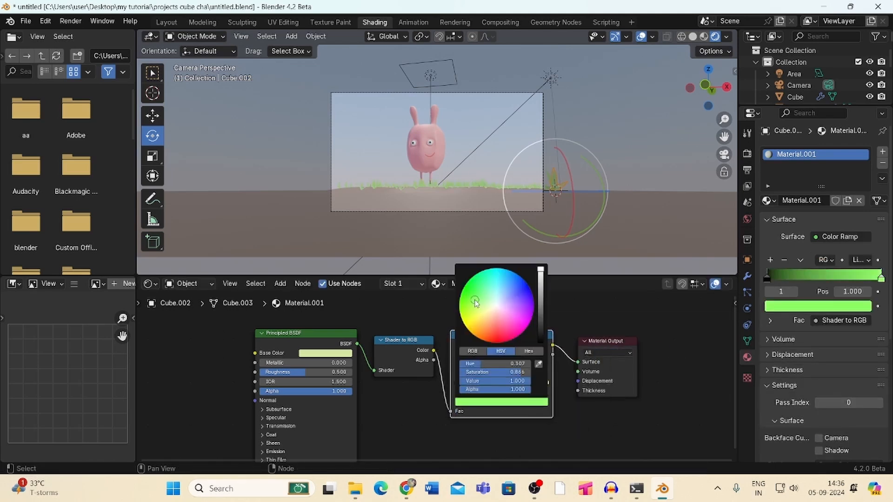
{"action": "left_click_drag", "start_coordinate": [475, 303], "coordinate": [477, 314]}
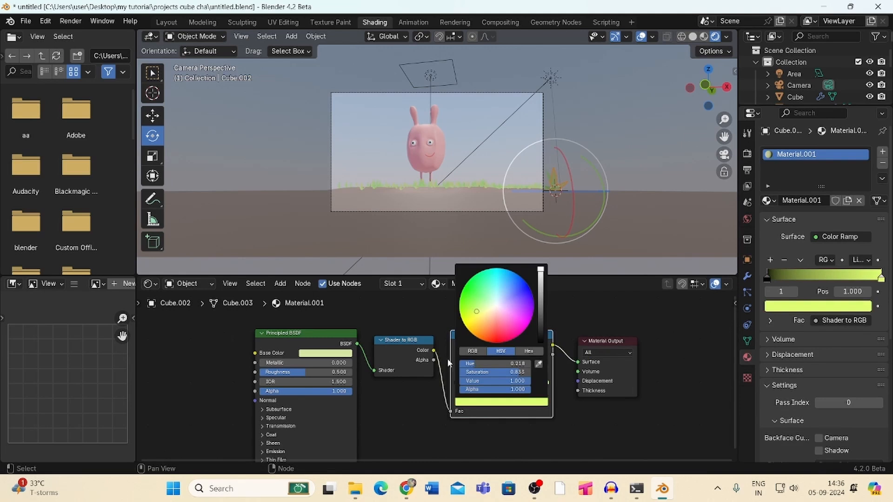
Color the first stop of Material.001's ramp dark green at position 0.255 and move the yellow-green stop inward
{"action": "left_click", "coordinate": [462, 380]}
{"action": "left_click", "coordinate": [470, 402]}
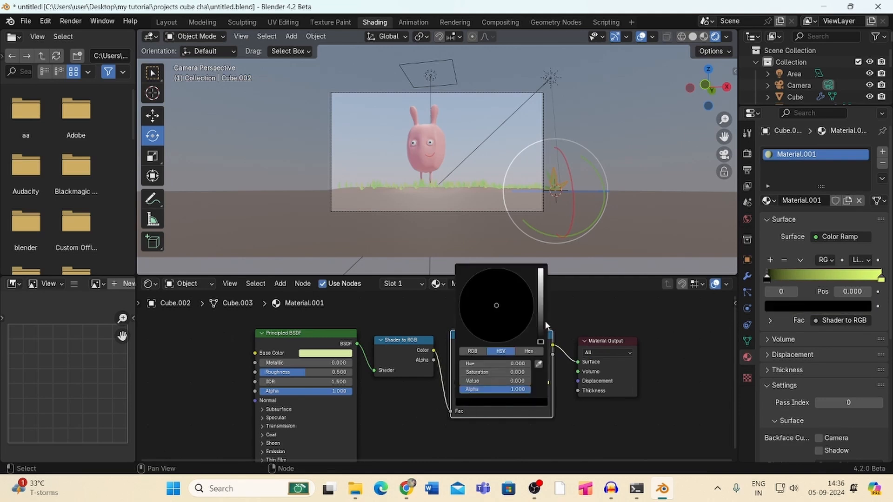
{"action": "left_click_drag", "start_coordinate": [541, 324], "coordinate": [540, 309]}
{"action": "left_click", "coordinate": [473, 296]}
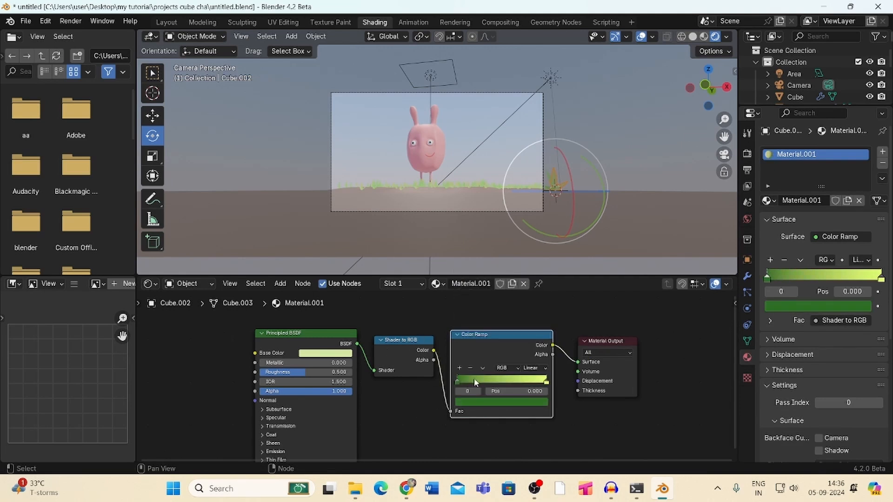
{"action": "left_click_drag", "start_coordinate": [463, 380], "coordinate": [479, 379]}
{"action": "left_click_drag", "start_coordinate": [541, 380], "coordinate": [481, 380]}
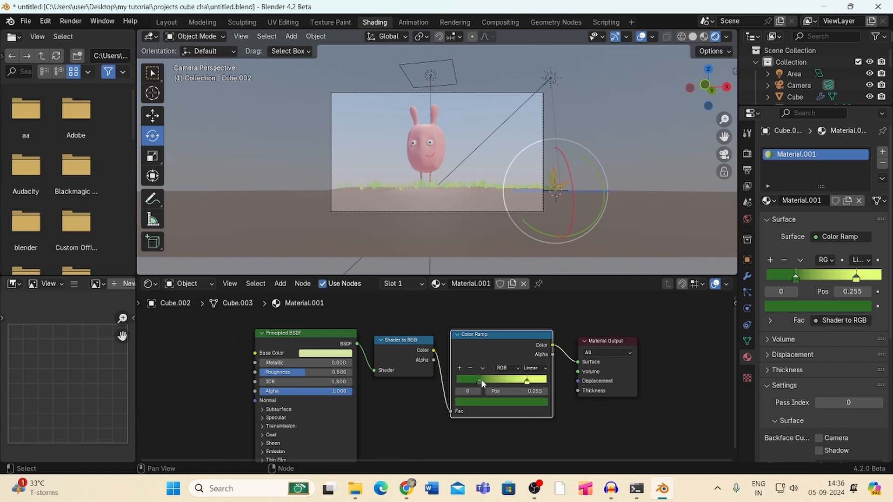
Add a Noise Texture node in front of the Principled BSDF in Material.001
{"action": "left_click", "coordinate": [219, 360]}
{"action": "key", "text": "shift+a"}
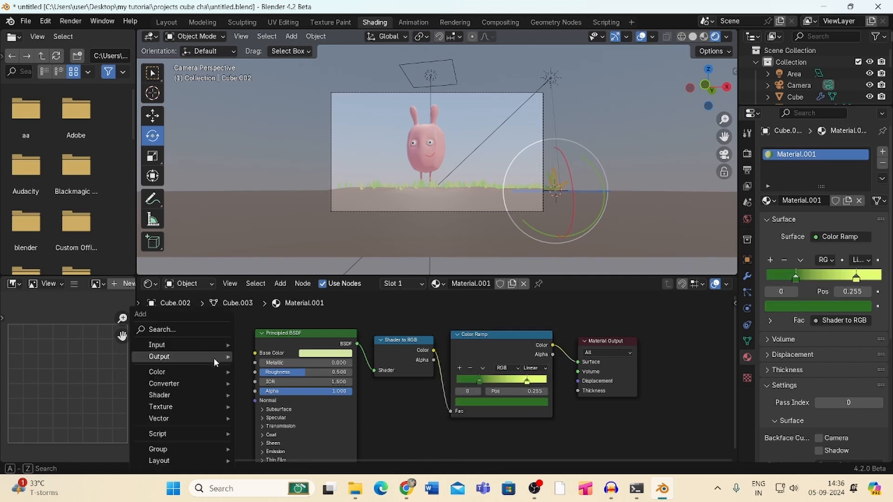
{"action": "left_click", "coordinate": [192, 331]}
{"action": "type", "text": "noi"}
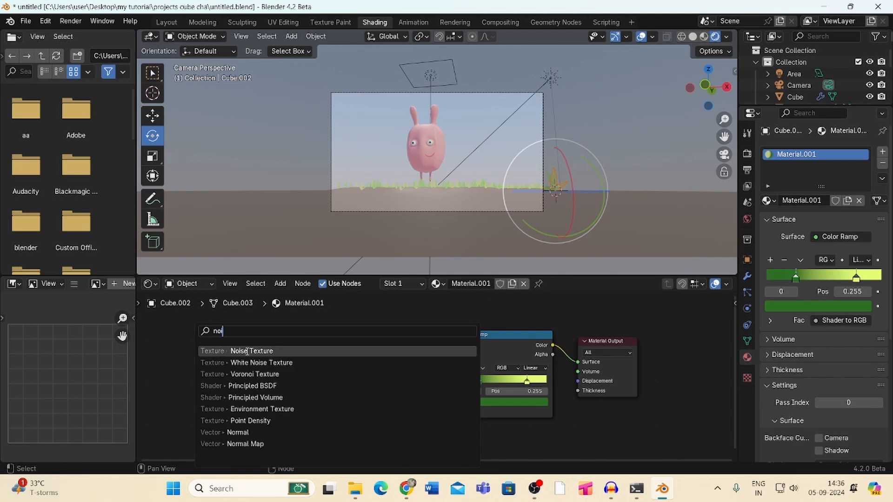
{"action": "left_click", "coordinate": [246, 351]}
{"action": "left_click", "coordinate": [224, 346]}
Add a Mix Color node between the Noise Texture and the Principled BSDF in Material.001
{"action": "key", "text": "shift+a"}
{"action": "left_click", "coordinate": [209, 327]}
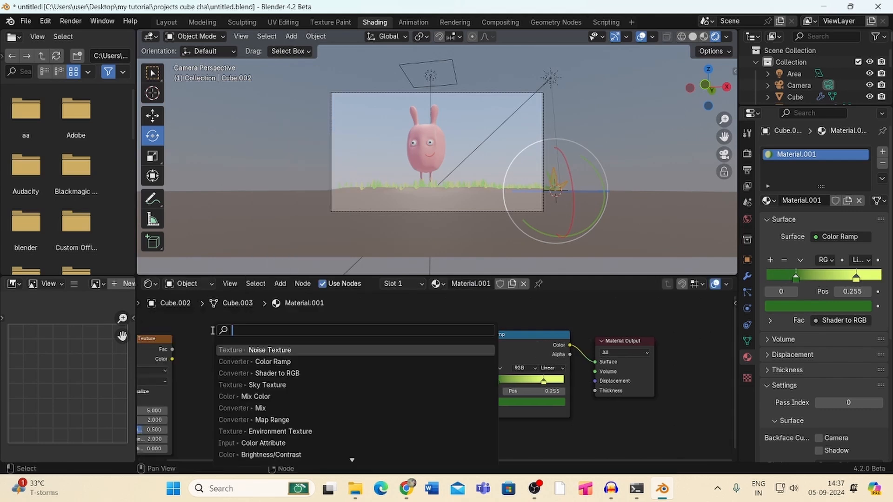
{"action": "type", "text": "mix"}
{"action": "key", "text": "Down"}
{"action": "key", "text": "Return"}
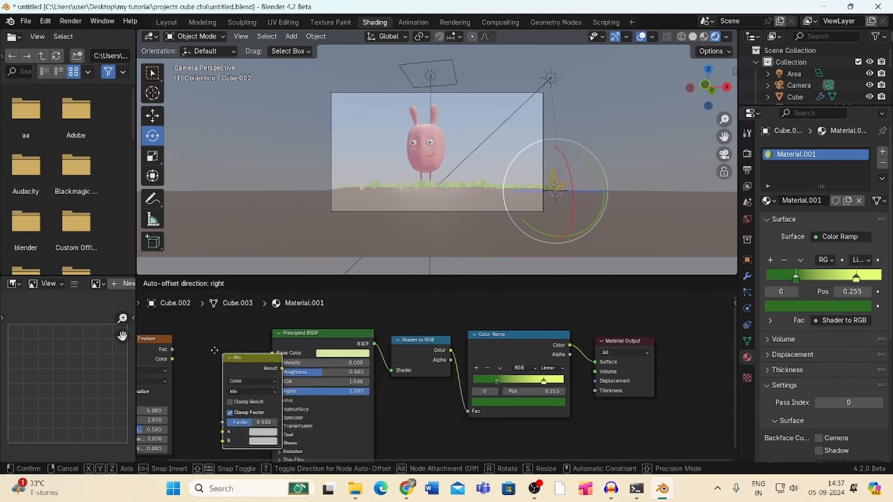
{"action": "left_click", "coordinate": [191, 336]}
Color the Mix node's A green with hue 0.258 and saturation 0.748, and B orange-brown with hue 0.056 and saturation 0.683
{"action": "left_click", "coordinate": [232, 416]}
{"action": "left_click", "coordinate": [243, 320]}
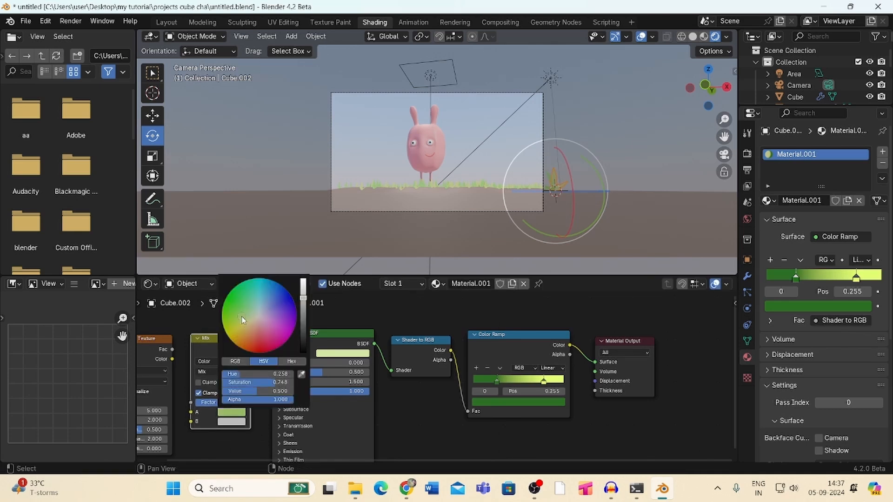
{"action": "left_click", "coordinate": [224, 423]}
{"action": "left_click_drag", "start_coordinate": [251, 336], "coordinate": [254, 341]}
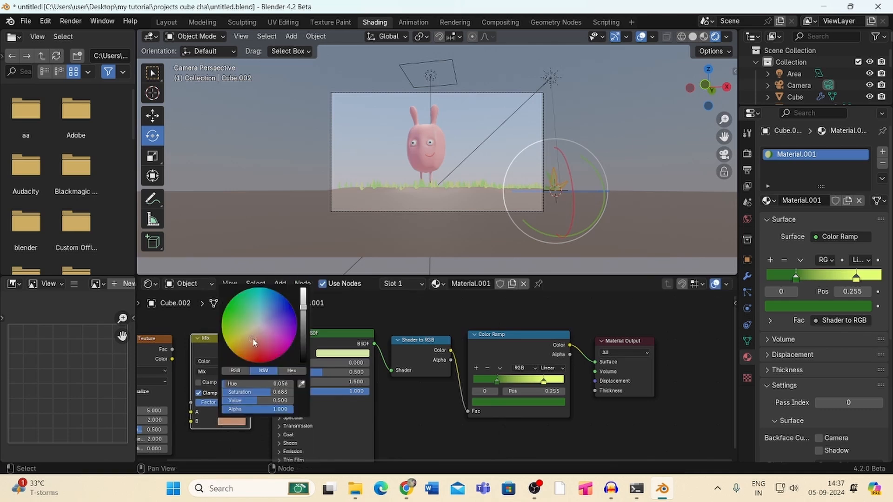
Link the Noise Texture's Fac to the Mix Factor and the Mix Result to the Principled BSDF's Base Color
{"action": "left_click_drag", "start_coordinate": [172, 349], "coordinate": [203, 394]}
{"action": "left_click_drag", "start_coordinate": [251, 349], "coordinate": [269, 367]}
{"action": "left_click_drag", "start_coordinate": [277, 459], "coordinate": [187, 459]}
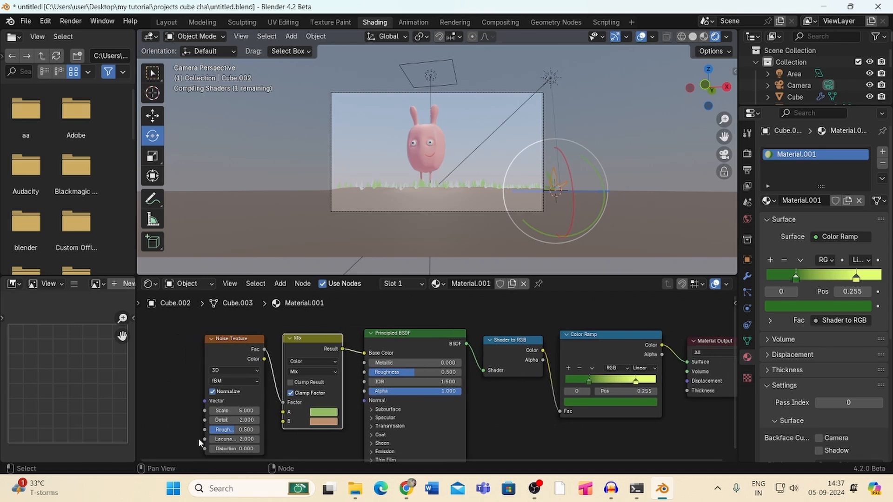
Make Material.001's Noise Texture 4D with W 1.9, scale 16.4 and detail 0
{"action": "left_click", "coordinate": [242, 371]}
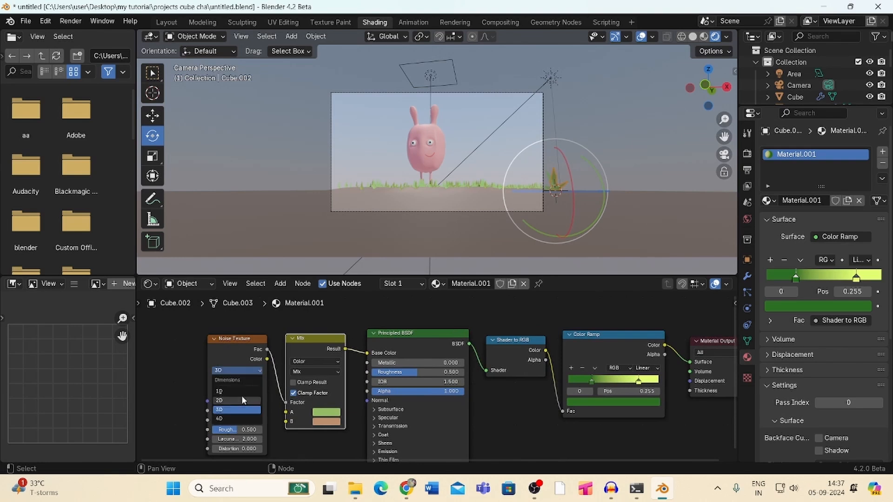
{"action": "left_click", "coordinate": [235, 419]}
{"action": "left_click_drag", "start_coordinate": [255, 356], "coordinate": [233, 345]}
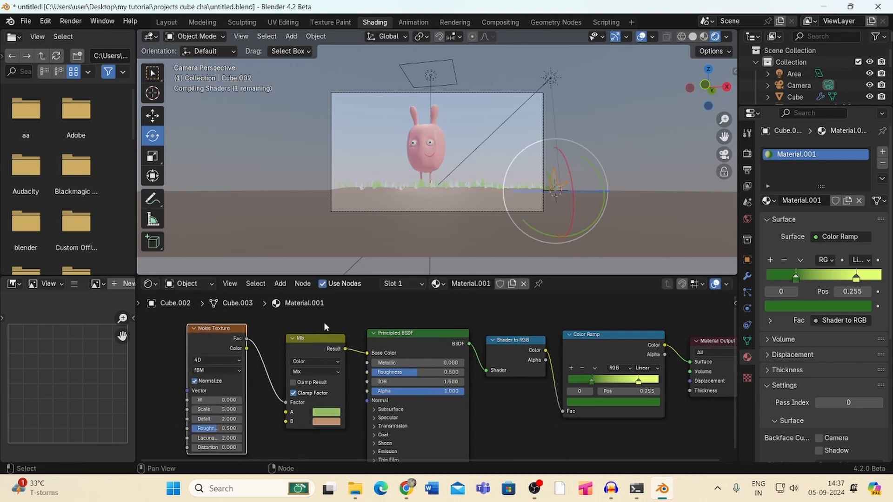
{"action": "left_click", "coordinate": [233, 399]}
{"action": "type", "text": "1.9"}
{"action": "key", "text": "Return"}
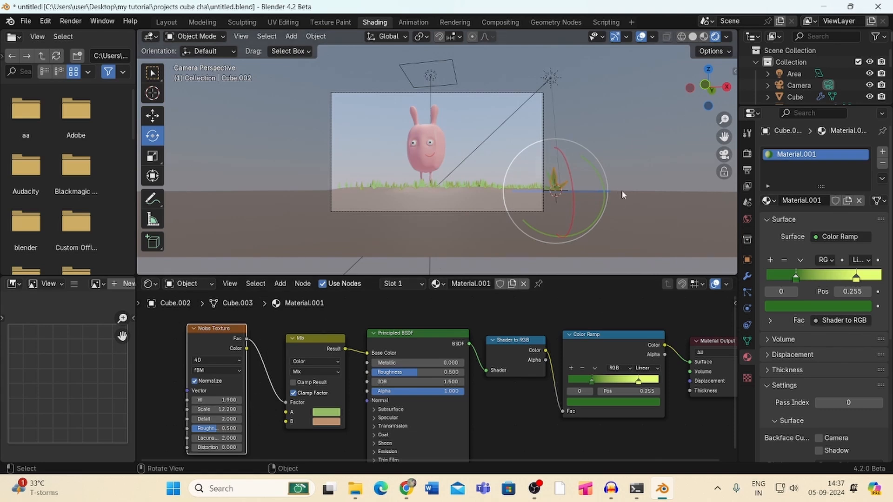
{"action": "key", "text": "KP_Decimal"}
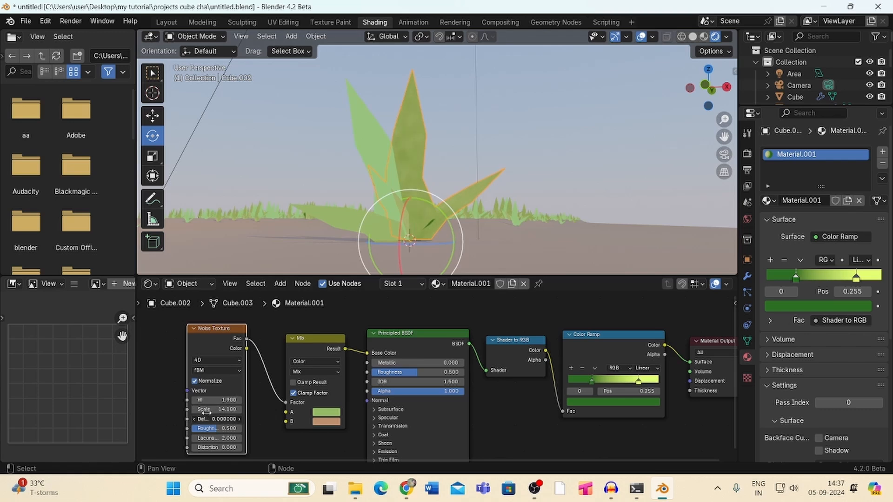
{"action": "left_click_drag", "start_coordinate": [206, 412], "coordinate": [223, 412]}
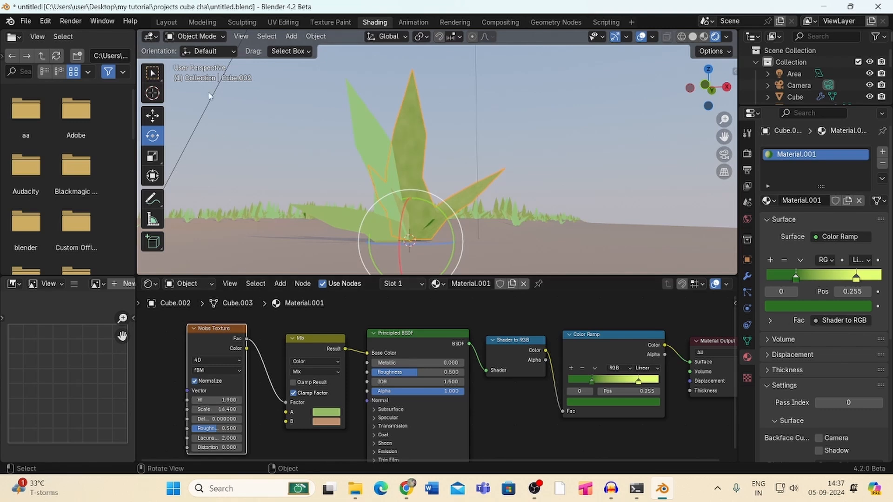
Select the ground plane in the Layout workspace and bring up its Material.003 in the Shading workspace
{"action": "left_click", "coordinate": [166, 22]}
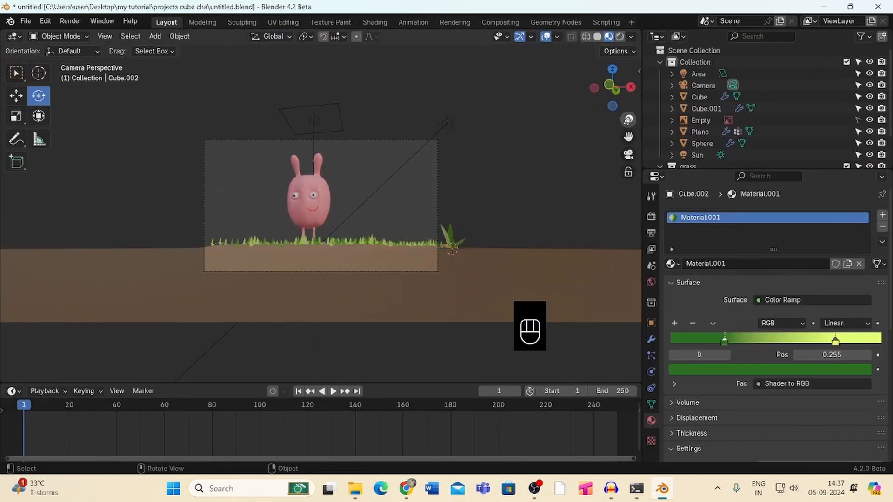
{"action": "scroll", "coordinate": [465, 255], "scroll_direction": "up", "scroll_amount": 3}
{"action": "left_click", "coordinate": [409, 325]}
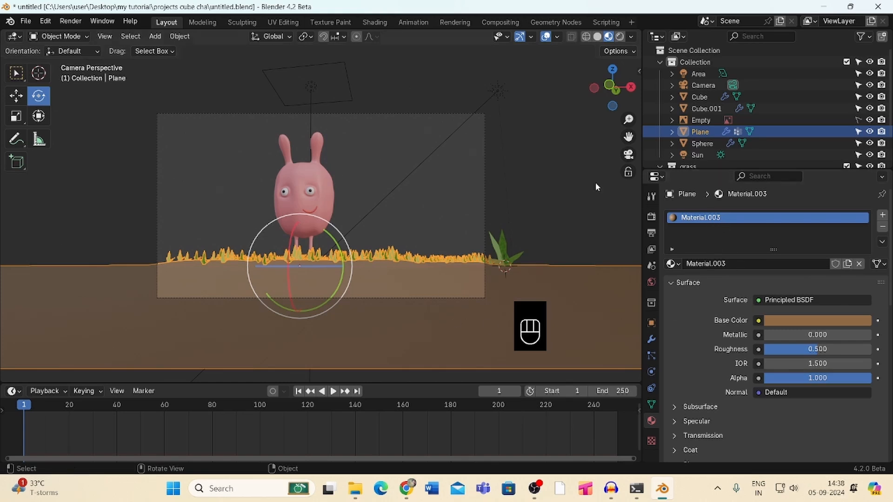
{"action": "left_click", "coordinate": [375, 22]}
{"action": "left_click", "coordinate": [370, 365]}
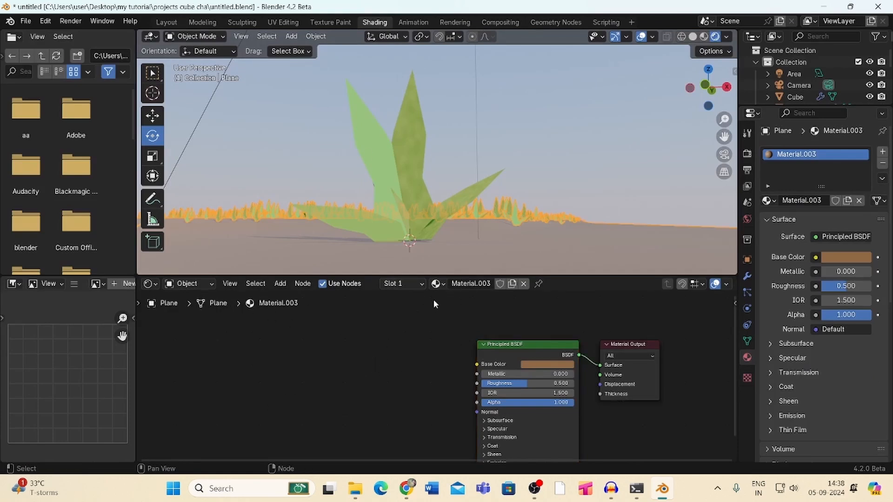
{"action": "left_click_drag", "start_coordinate": [726, 123], "coordinate": [725, 131]}
{"action": "left_click_drag", "start_coordinate": [709, 90], "coordinate": [709, 102]}
Add a Mix node for colors in front of the Principled BSDF in Material.003
{"action": "key", "text": "shift+a"}
{"action": "left_click", "coordinate": [330, 332]}
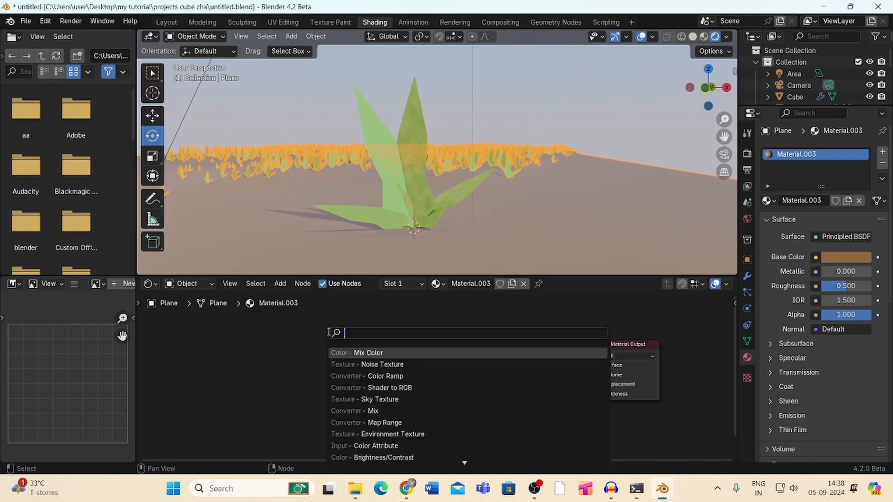
{"action": "type", "text": "c"}
{"action": "key", "text": "BackSpace"}
{"action": "type", "text": "mi"}
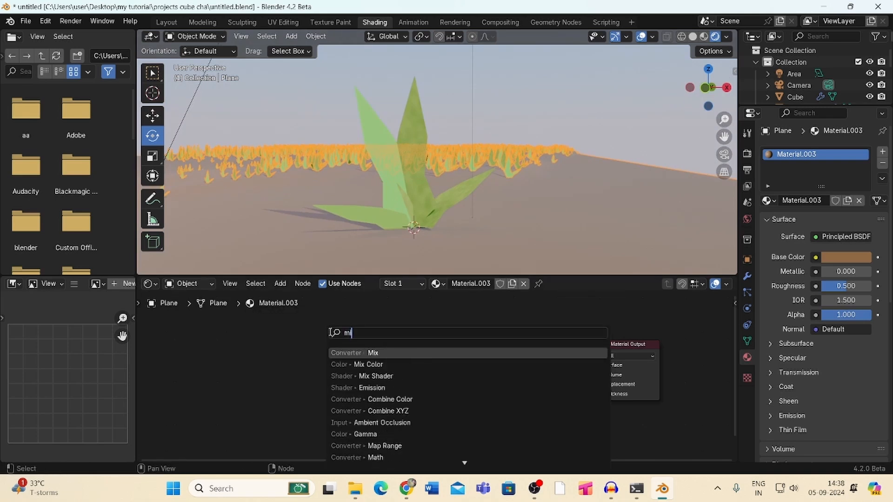
{"action": "type", "text": "x"}
{"action": "key", "text": "Return"}
{"action": "left_click", "coordinate": [339, 372]}
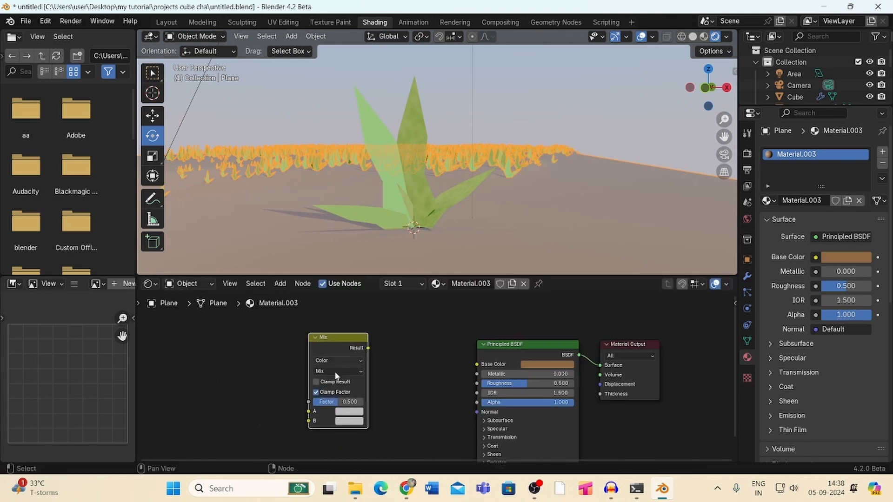
Color Material.003's Mix node orange-brown in A and pale sandy yellow in B
{"action": "left_click", "coordinate": [346, 411]}
{"action": "left_click_drag", "start_coordinate": [362, 333], "coordinate": [367, 344]}
{"action": "left_click", "coordinate": [349, 421]}
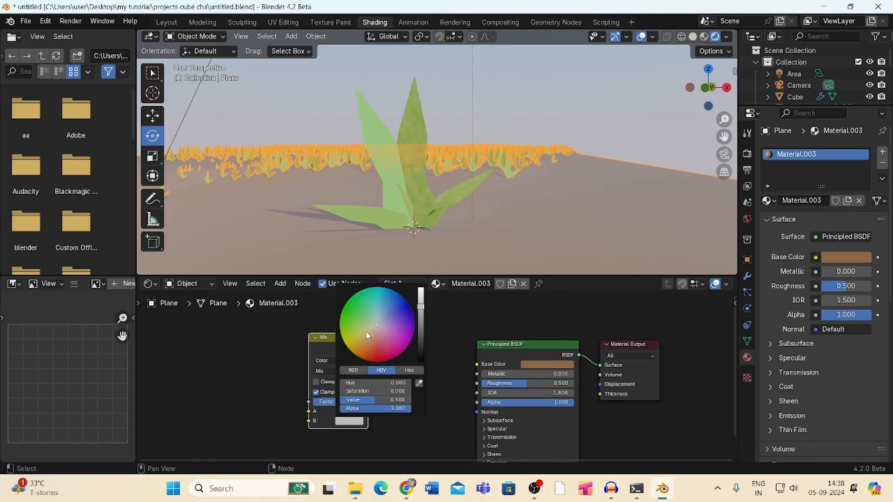
{"action": "left_click", "coordinate": [371, 324]}
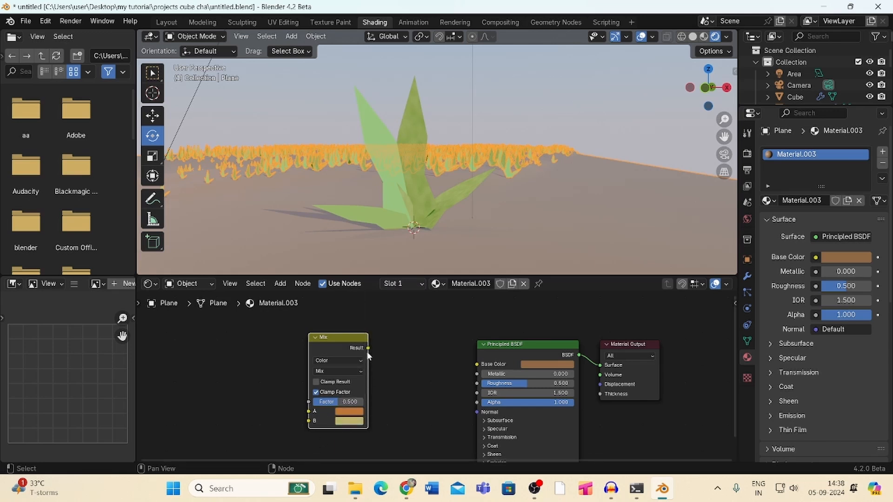
Add a Noise Texture node in front of Material.003's Mix node and link its Fac to the Mix Factor
{"action": "left_click", "coordinate": [249, 357]}
{"action": "key", "text": "shift+a"}
{"action": "left_click", "coordinate": [242, 336]}
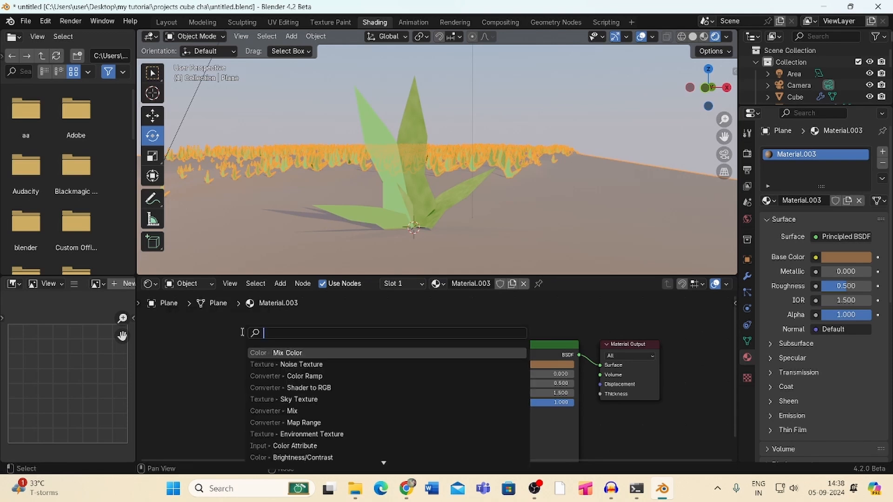
{"action": "type", "text": "noi"}
{"action": "key", "text": "Return"}
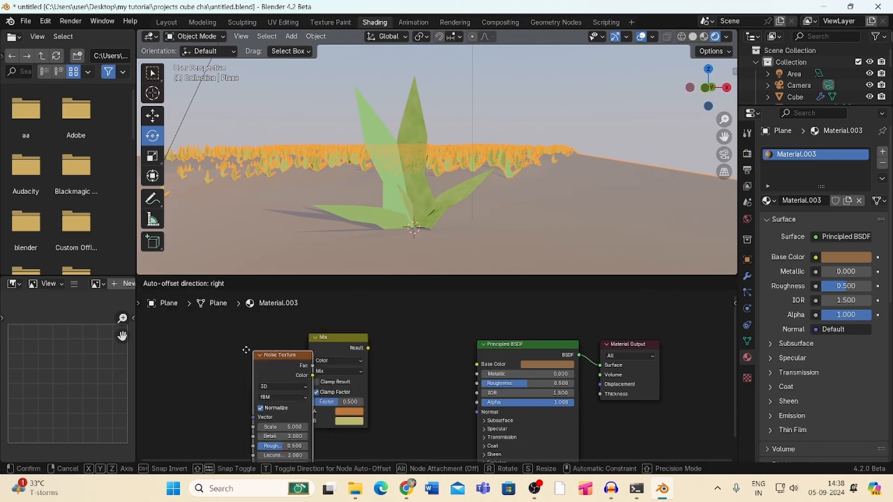
{"action": "left_click", "coordinate": [262, 363]}
{"action": "left_click_drag", "start_coordinate": [264, 353], "coordinate": [285, 364]}
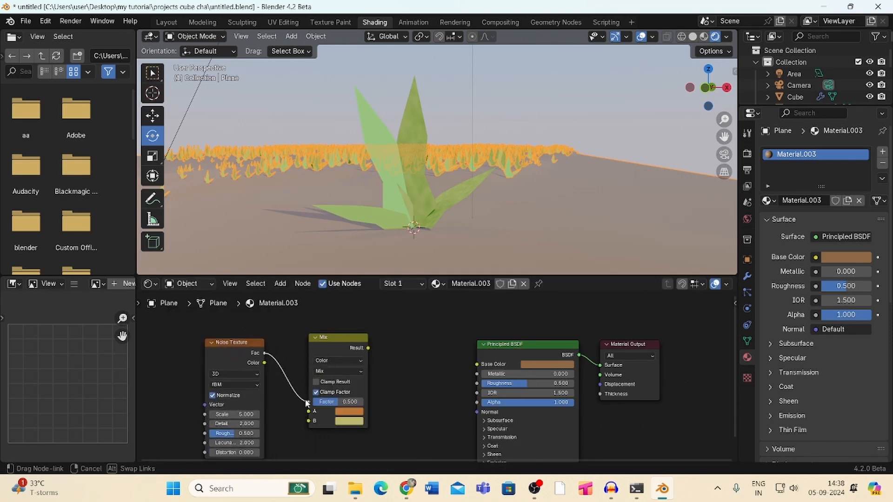
{"action": "left_click_drag", "start_coordinate": [307, 403], "coordinate": [309, 402]}
Increase the ground Noise Texture's scale, set its detail to 4.2, and link the Mix Result to the Base Color
{"action": "left_click", "coordinate": [241, 374]}
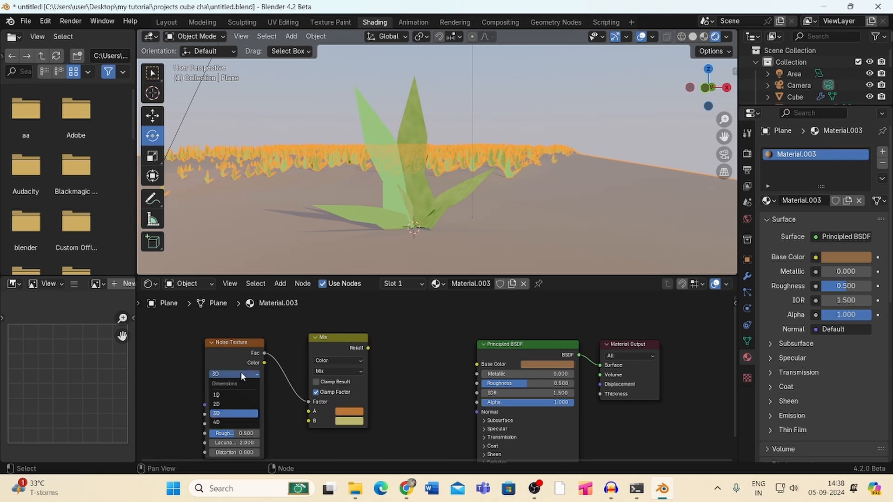
{"action": "left_click", "coordinate": [234, 413]}
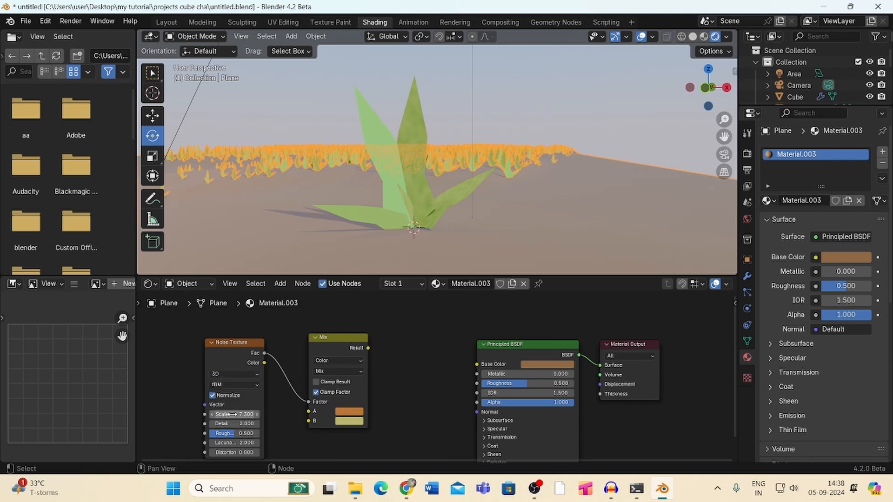
{"action": "left_click_drag", "start_coordinate": [248, 414], "coordinate": [247, 424]}
{"action": "left_click_drag", "start_coordinate": [368, 348], "coordinate": [389, 355]}
{"action": "left_click_drag", "start_coordinate": [473, 367], "coordinate": [476, 364]}
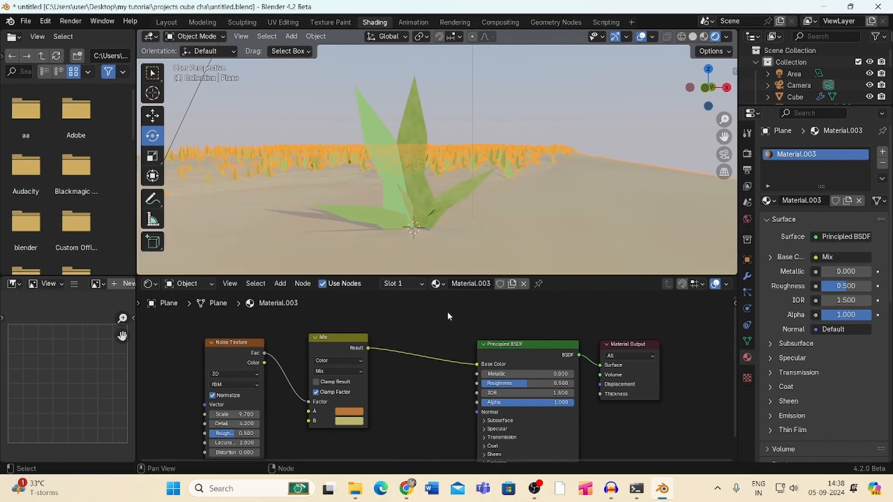
{"action": "left_click_drag", "start_coordinate": [241, 352], "coordinate": [239, 339]}
{"action": "mouse_move", "coordinate": [237, 400]}
{"action": "left_mouse_down"}
{"action": "mouse_move", "coordinate": [267, 408]}
{"action": "mouse_move", "coordinate": [249, 399]}
{"action": "left_mouse_up"}
Return to the Layout workspace and put the ground plane into Edit Mode
{"action": "left_click", "coordinate": [166, 23]}
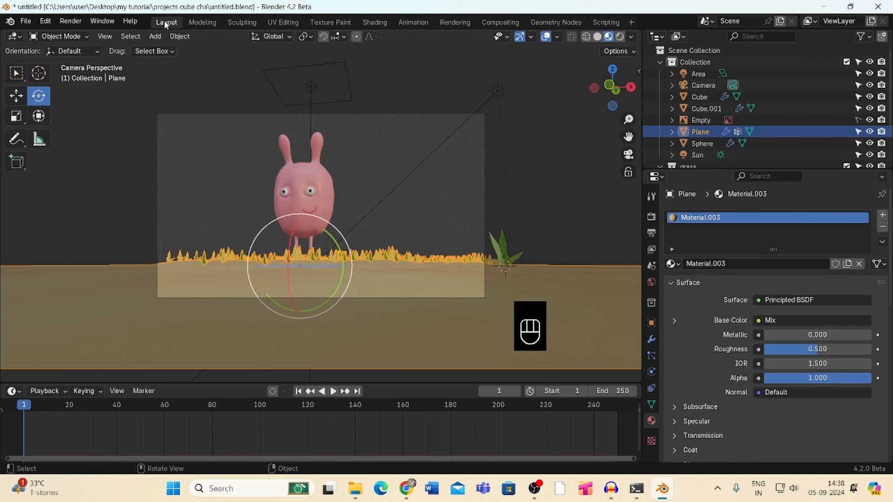
{"action": "left_click", "coordinate": [585, 158]}
{"action": "scroll", "coordinate": [631, 101], "scroll_direction": "up", "scroll_amount": 2}
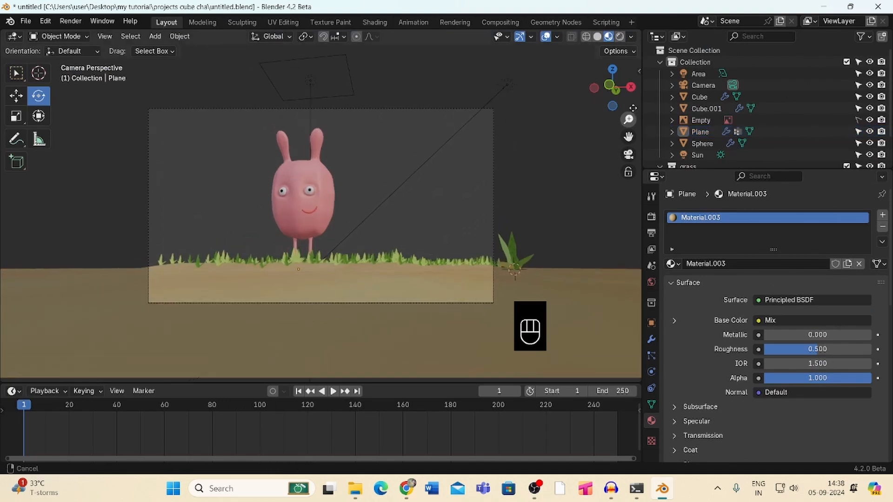
{"action": "left_click_drag", "start_coordinate": [631, 101], "coordinate": [572, 127]}
{"action": "left_click", "coordinate": [445, 247]}
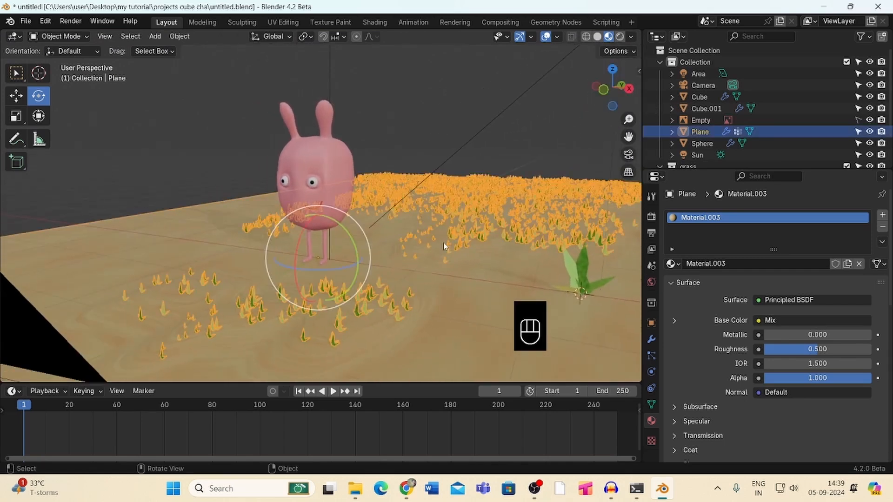
{"action": "key", "text": "Tab"}
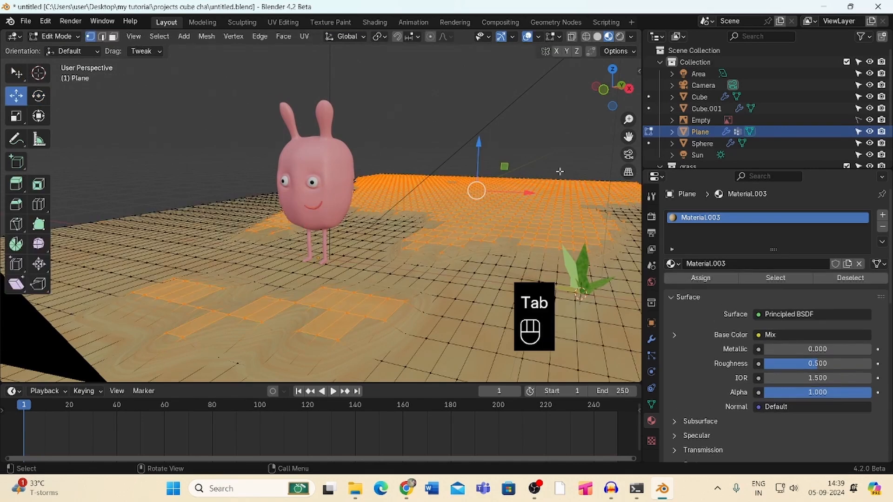
Circle-select the ground vertices along the far edge behind the character and raise them about 0.42 m in Z
{"action": "left_click_drag", "start_coordinate": [628, 120], "coordinate": [611, 108]}
{"action": "left_click", "coordinate": [568, 111]}
{"action": "key", "text": "c"}
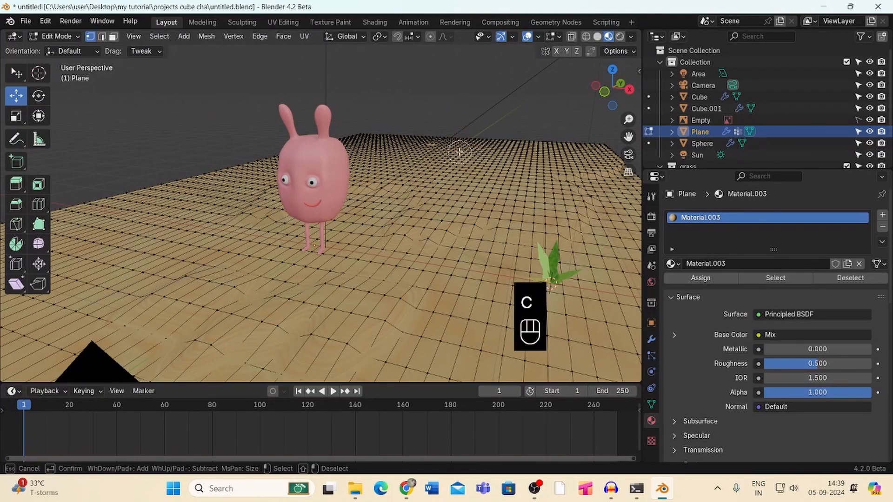
{"action": "mouse_move", "coordinate": [461, 152]}
{"action": "left_mouse_down"}
{"action": "mouse_move", "coordinate": [388, 141]}
{"action": "mouse_move", "coordinate": [585, 149]}
{"action": "mouse_move", "coordinate": [464, 147]}
{"action": "left_mouse_up"}
{"action": "key", "text": "Return"}
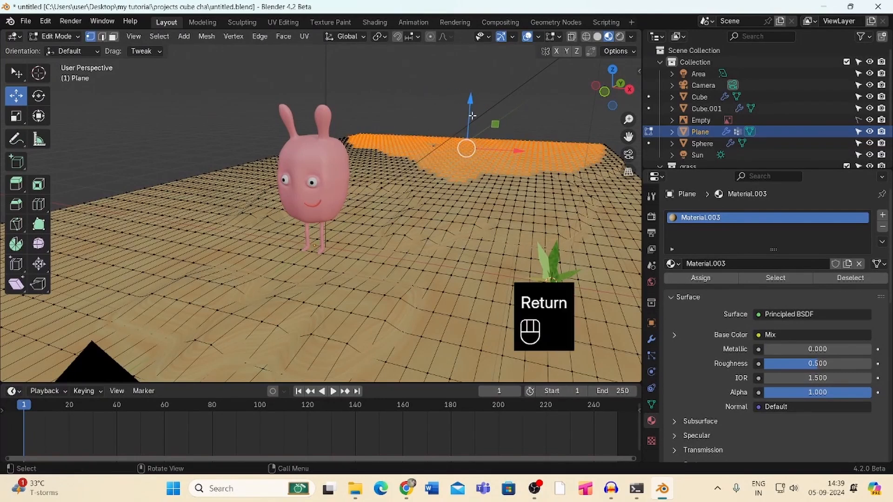
{"action": "left_click_drag", "start_coordinate": [472, 115], "coordinate": [471, 100]}
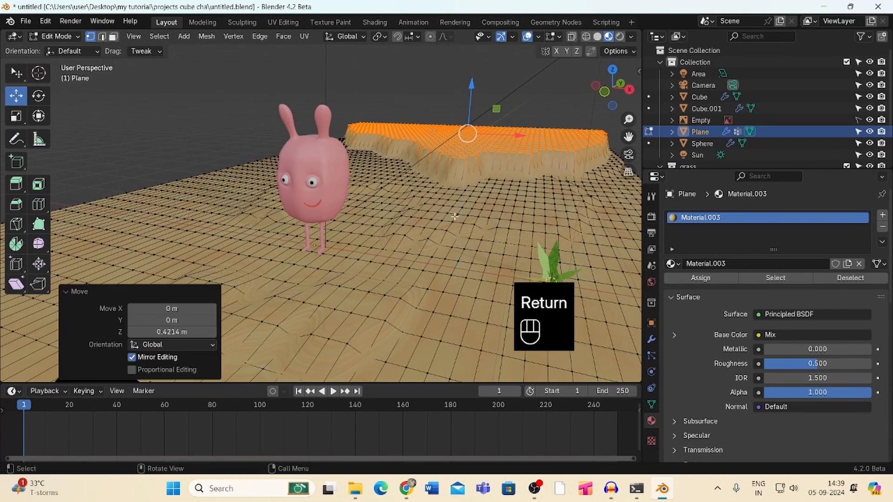
Circle-select a small patch of ground in front of the raised ridge and lift it about 0.12 m in Z
{"action": "left_click", "coordinate": [459, 234]}
{"action": "key", "text": "c"}
{"action": "left_click_drag", "start_coordinate": [493, 205], "coordinate": [512, 181]}
{"action": "key", "text": "Return"}
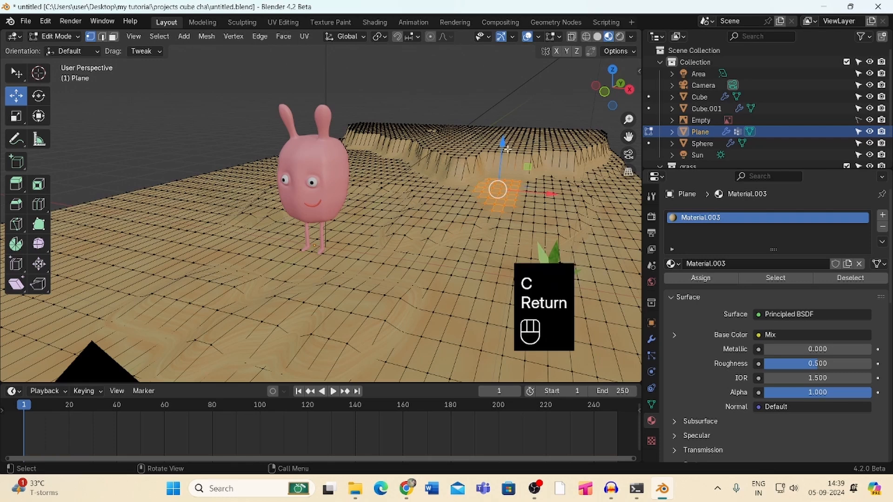
{"action": "left_click_drag", "start_coordinate": [502, 142], "coordinate": [504, 133]}
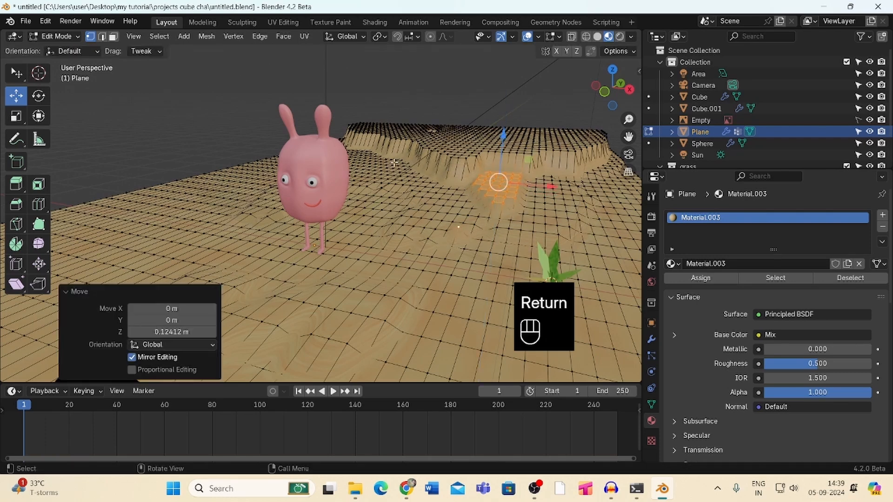
Circle-select the ground vertices beside the raised patch behind the character, raise them about 0.12 m in Z, and return to Object Mode
{"action": "middle_click_drag", "start_coordinate": [514, 212], "coordinate": [564, 135]}
{"action": "key", "text": "c"}
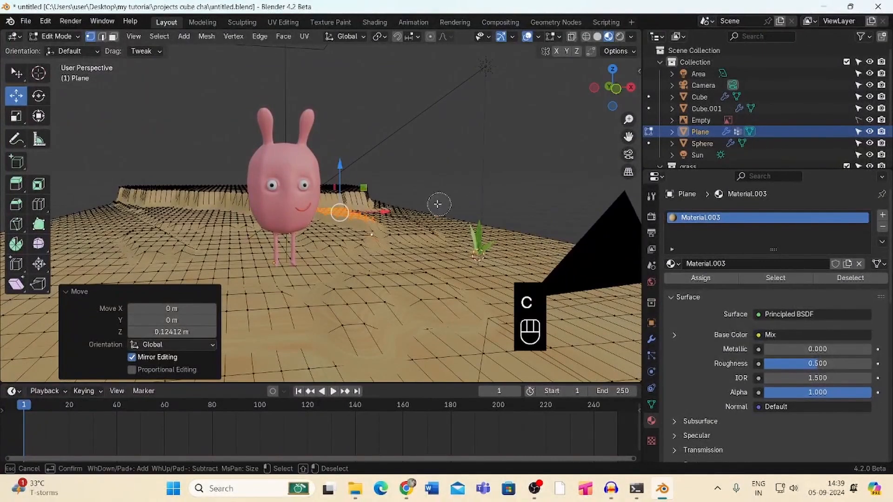
{"action": "mouse_move", "coordinate": [440, 206]}
{"action": "left_mouse_down"}
{"action": "mouse_move", "coordinate": [375, 207]}
{"action": "mouse_move", "coordinate": [426, 195]}
{"action": "left_mouse_up"}
{"action": "key", "text": "Return"}
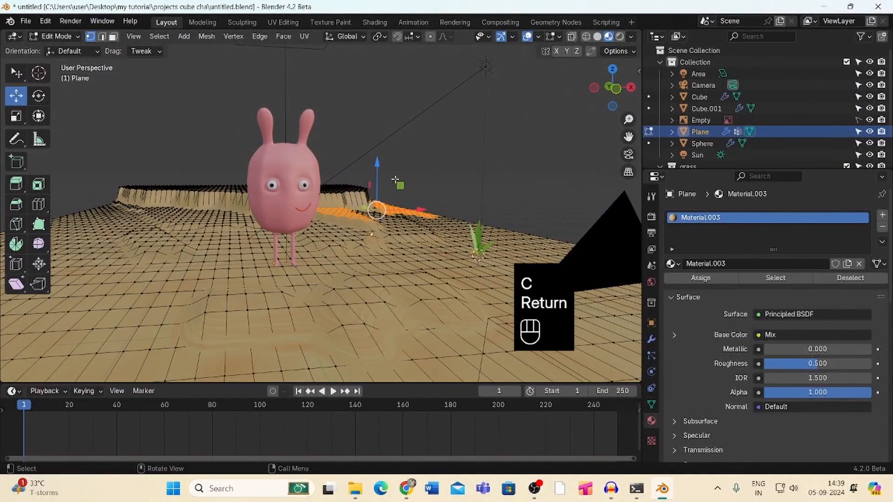
{"action": "left_click_drag", "start_coordinate": [379, 171], "coordinate": [377, 164]}
{"action": "left_click", "coordinate": [65, 36]}
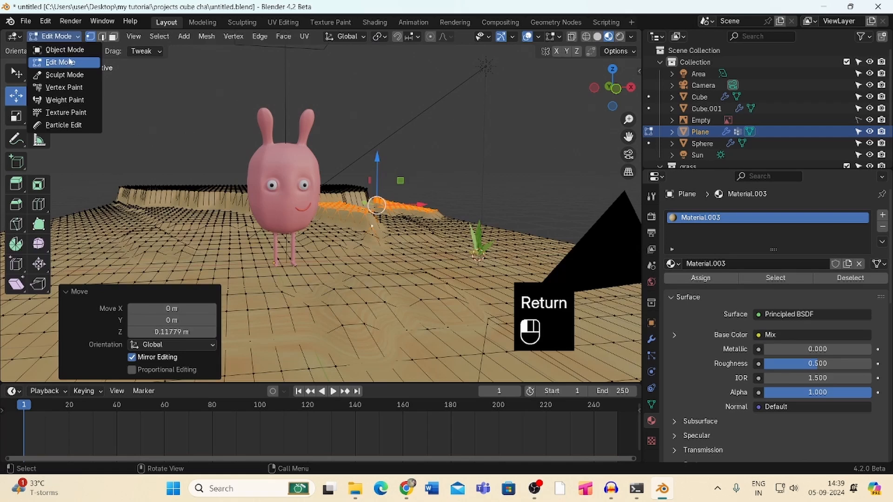
{"action": "left_click", "coordinate": [60, 51]}
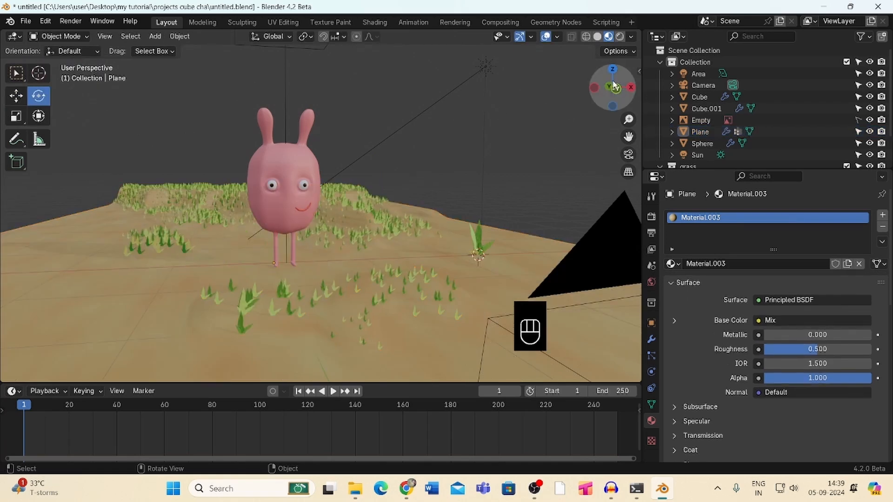
Set up a low front view of the character and align the active camera to it
{"action": "left_click_drag", "start_coordinate": [605, 90], "coordinate": [621, 65]}
{"action": "mouse_move", "coordinate": [623, 116]}
{"action": "left_mouse_down"}
{"action": "mouse_move", "coordinate": [623, 100]}
{"action": "mouse_move", "coordinate": [642, 82]}
{"action": "mouse_move", "coordinate": [601, 79]}
{"action": "mouse_move", "coordinate": [643, 81]}
{"action": "mouse_move", "coordinate": [596, 80]}
{"action": "mouse_move", "coordinate": [629, 103]}
{"action": "left_mouse_up"}
{"action": "left_click", "coordinate": [105, 36]}
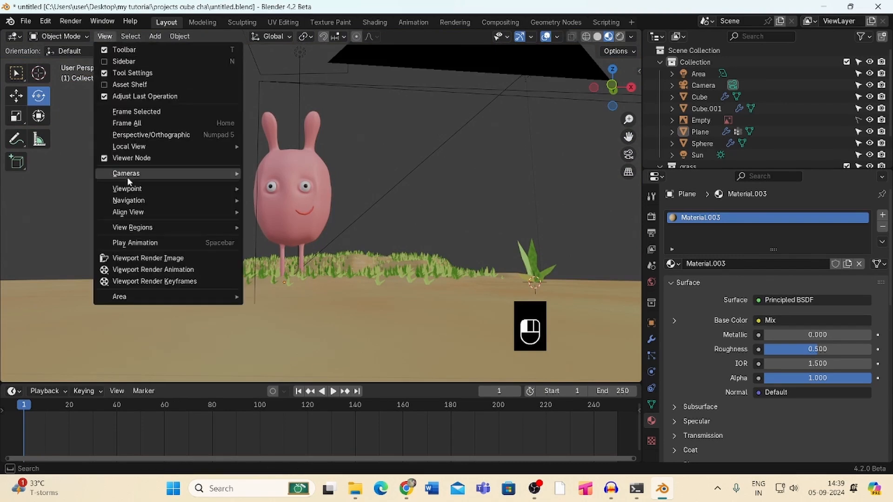
{"action": "mouse_move", "coordinate": [228, 214]}
{"action": "left_click", "coordinate": [288, 227]}
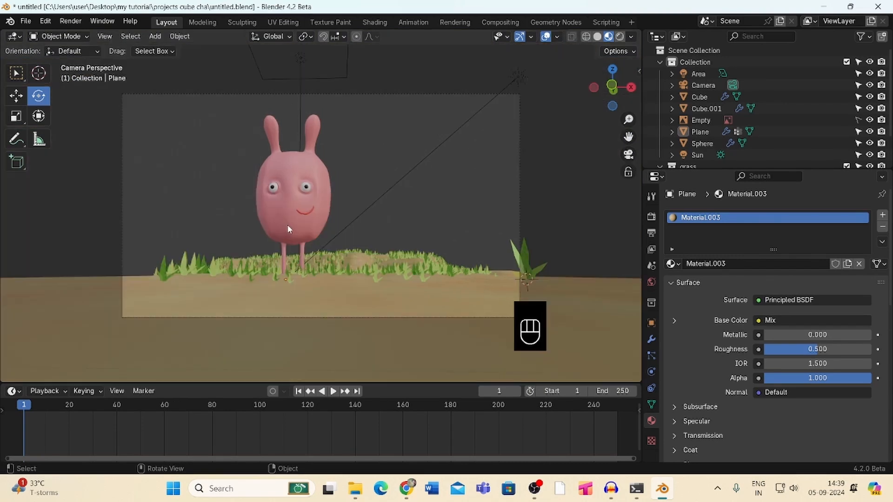
Set the camera's focal length to 42 mm and check the framing through the camera
{"action": "left_click", "coordinate": [517, 217]}
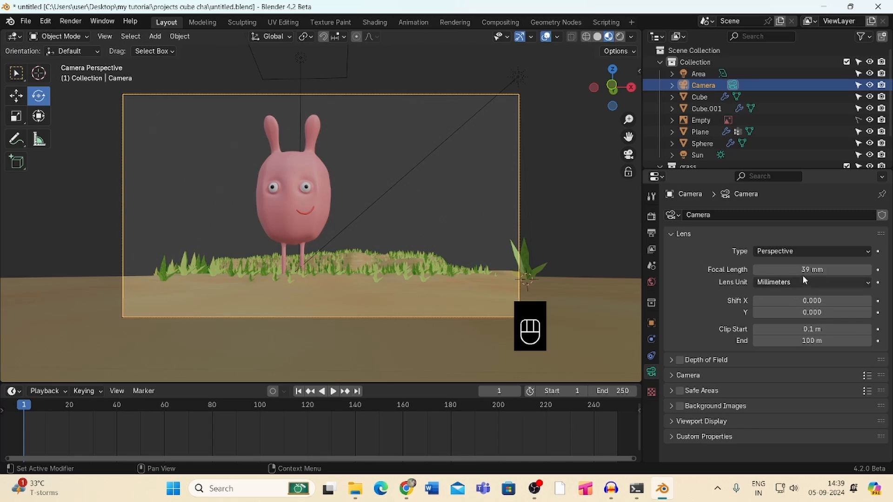
{"action": "left_click_drag", "start_coordinate": [803, 270], "coordinate": [819, 260]}
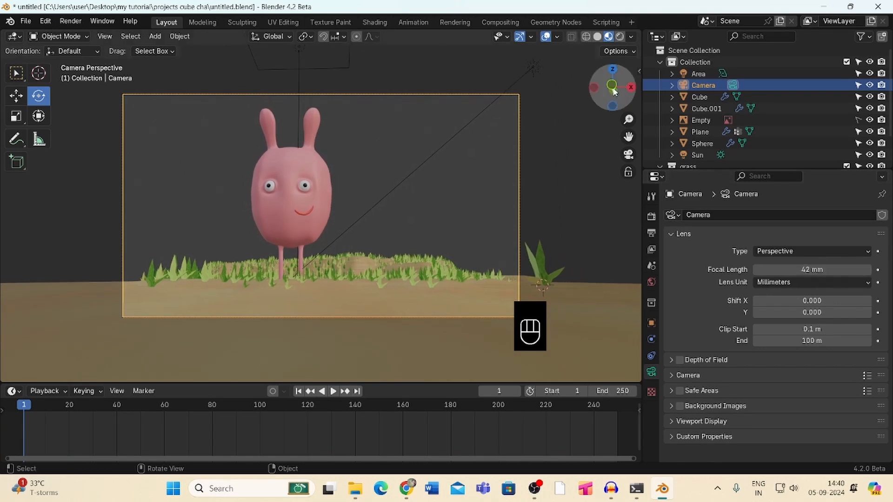
{"action": "mouse_move", "coordinate": [619, 88]}
{"action": "left_mouse_down"}
{"action": "mouse_move", "coordinate": [638, 85]}
{"action": "mouse_move", "coordinate": [604, 90]}
{"action": "mouse_move", "coordinate": [612, 92]}
{"action": "left_mouse_up"}
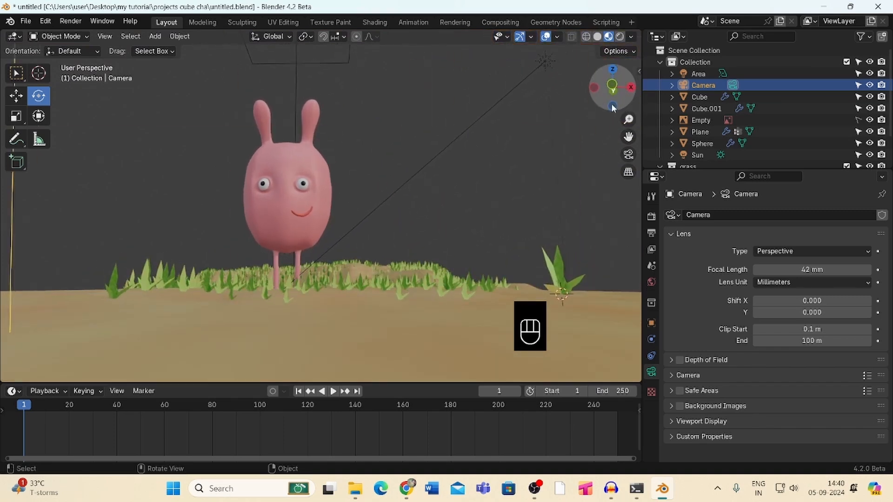
{"action": "left_click", "coordinate": [628, 154]}
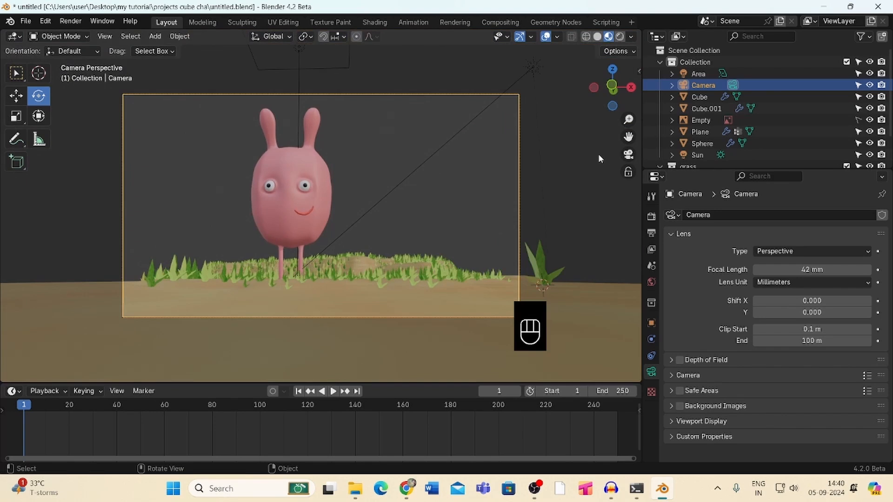
Select both parts of the large standalone grass clump and move them about -1.9 m along the Y axis
{"action": "left_click", "coordinate": [548, 278]}
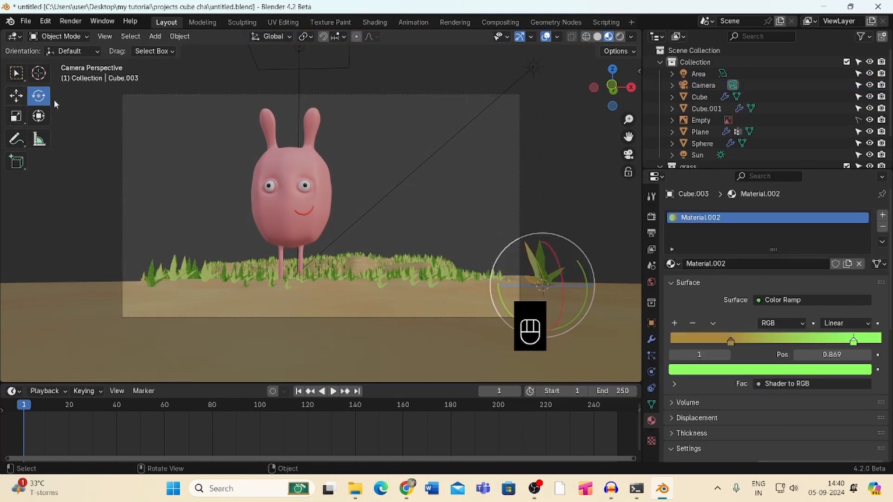
{"action": "left_click", "coordinate": [557, 283], "text": "shift"}
{"action": "left_click", "coordinate": [16, 96]}
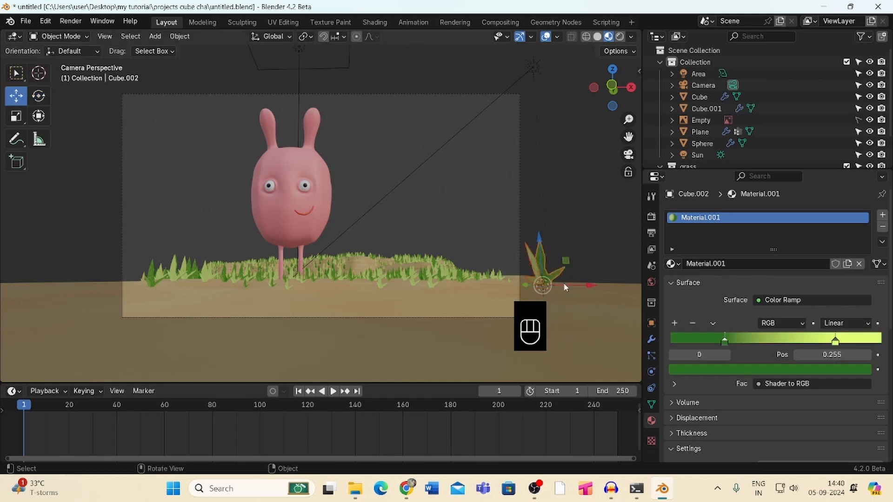
{"action": "left_click_drag", "start_coordinate": [621, 88], "coordinate": [482, 321]}
{"action": "left_click", "coordinate": [511, 233]}
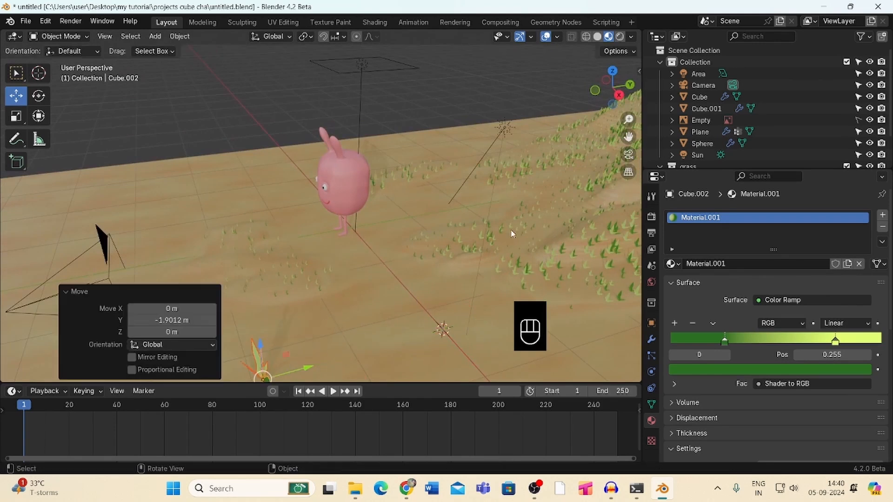
Rotate the camera about -4.7° around the global Z axis so the character stands in the left part of the frame
{"action": "left_click", "coordinate": [629, 154]}
{"action": "left_click_drag", "start_coordinate": [629, 120], "coordinate": [541, 218]}
{"action": "left_click", "coordinate": [444, 273]}
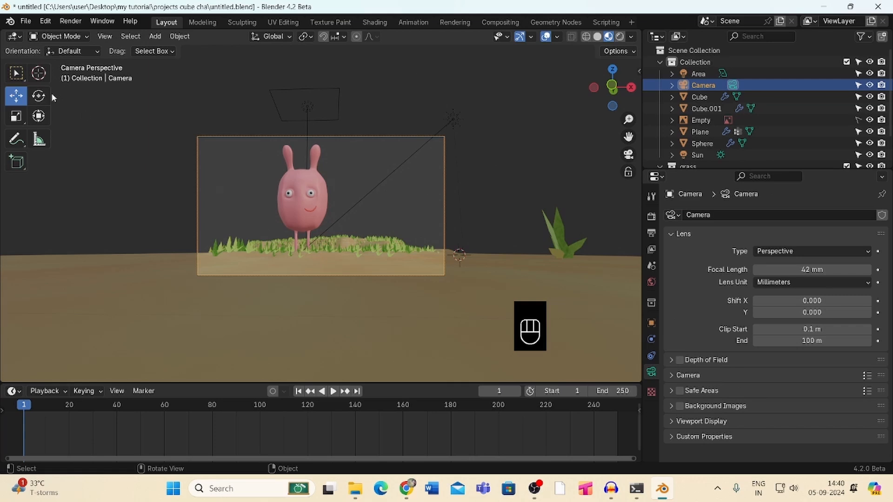
{"action": "key", "text": "r"}
{"action": "key", "text": "z"}
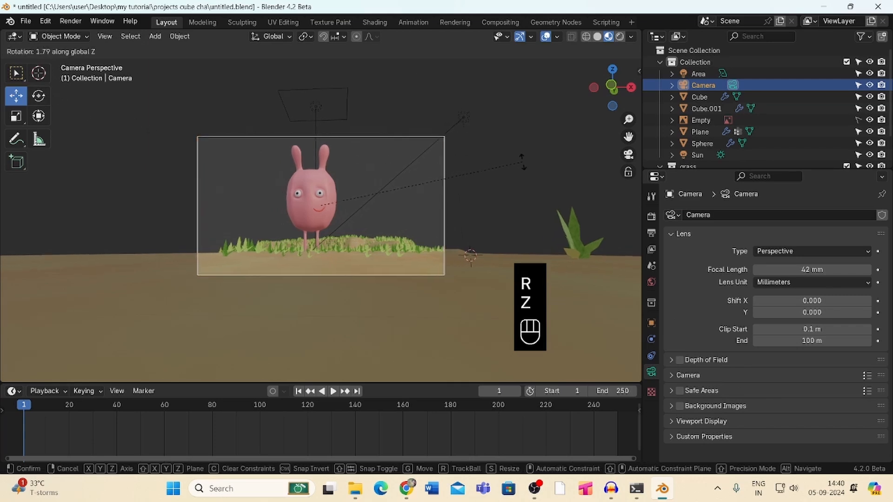
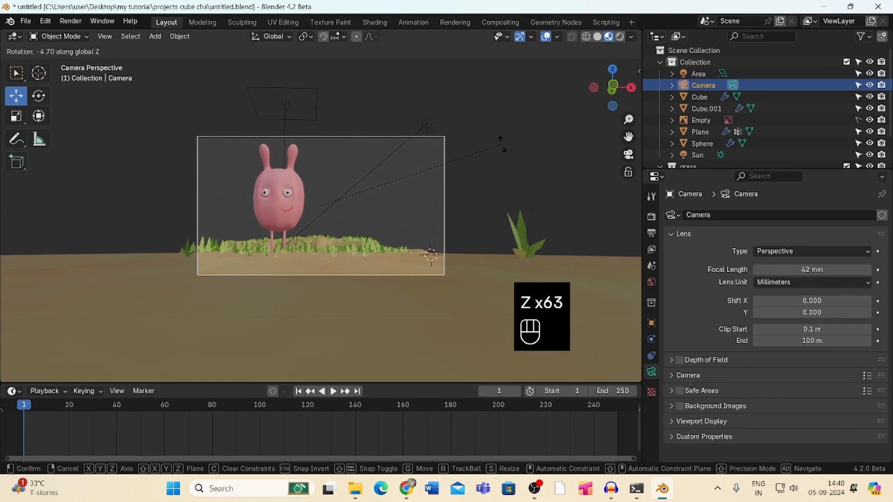
{"action": "left_click", "coordinate": [502, 145]}
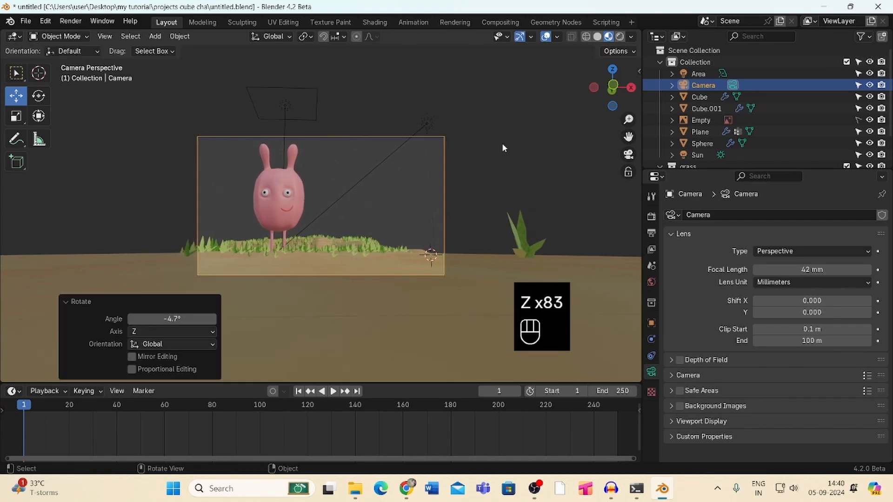
{"action": "key", "text": "r"}
{"action": "key", "text": "z"}
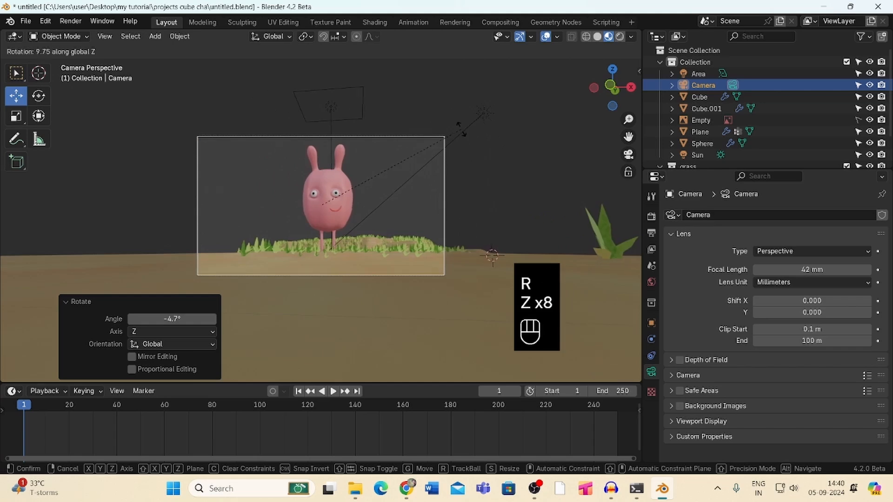
{"action": "left_click", "coordinate": [526, 139]}
{"action": "left_click_drag", "start_coordinate": [628, 120], "coordinate": [624, 105]}
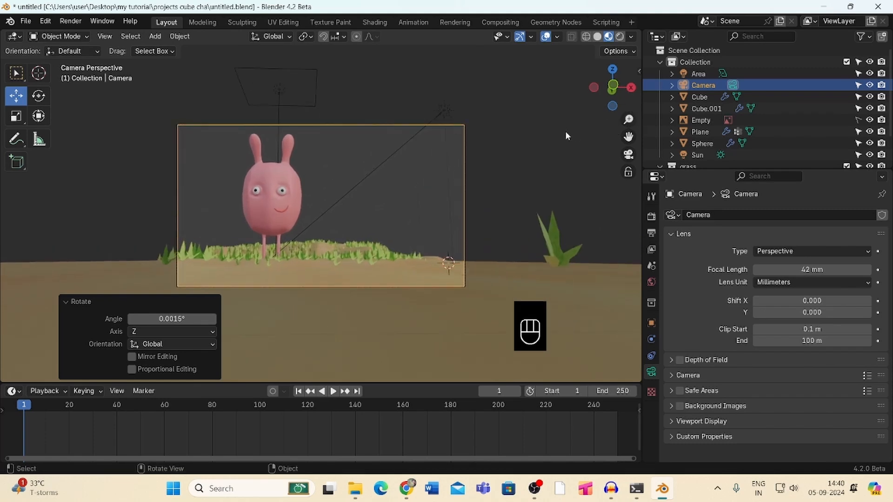
Switch the viewport to solid shading, select the character's body, enlarge the timeline, and display the body's shape keys
{"action": "left_click", "coordinate": [599, 37]}
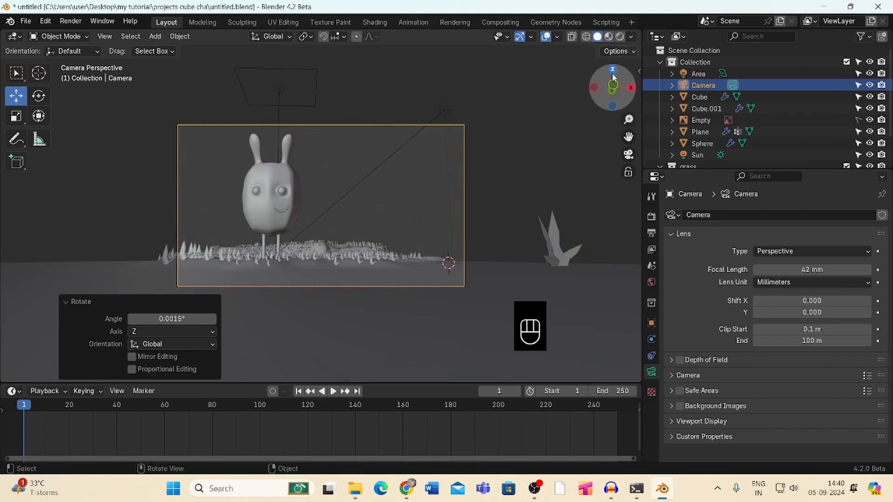
{"action": "scroll", "coordinate": [428, 190], "scroll_direction": "up", "scroll_amount": 3}
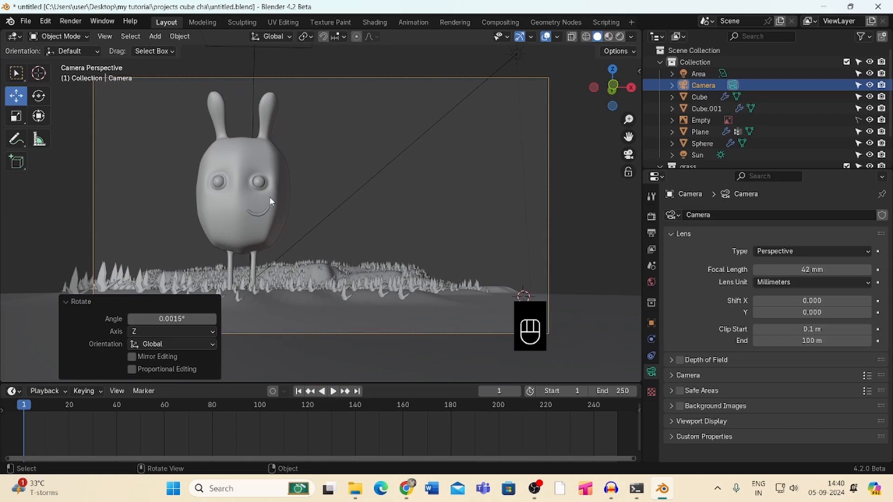
{"action": "left_click", "coordinate": [268, 197]}
{"action": "left_click_drag", "start_coordinate": [256, 384], "coordinate": [248, 315]}
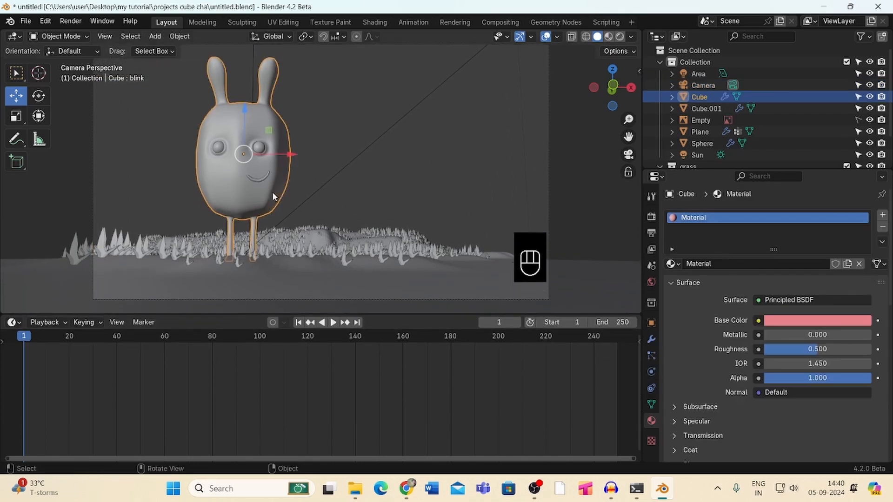
{"action": "left_click", "coordinate": [651, 404]}
{"action": "scroll", "coordinate": [884, 309], "scroll_direction": "down", "scroll_amount": 5}
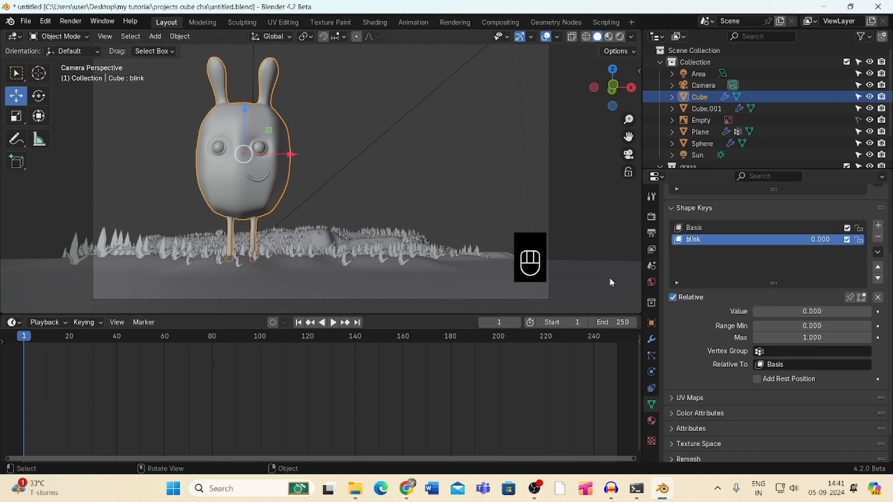
Go to frame 10 and insert a keyframe for the blink shape key at value 0
{"action": "key", "text": "space"}
{"action": "left_click_drag", "start_coordinate": [55, 339], "coordinate": [46, 341]}
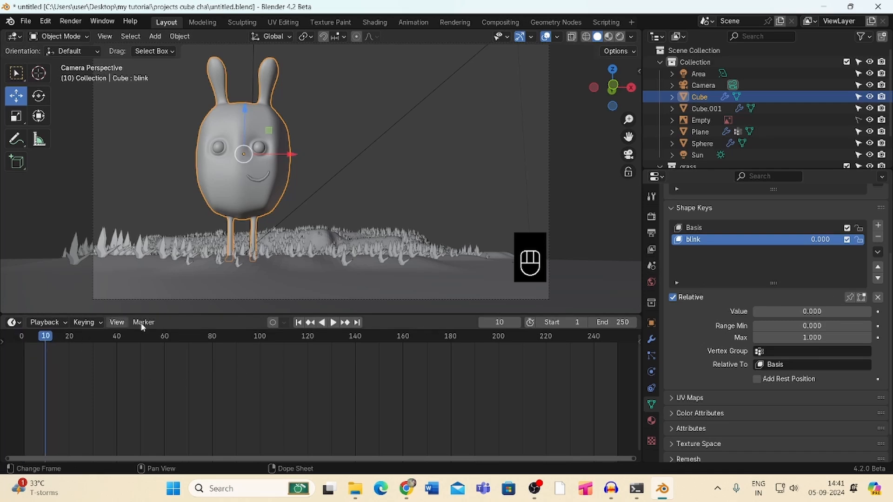
{"action": "left_click", "coordinate": [878, 312]}
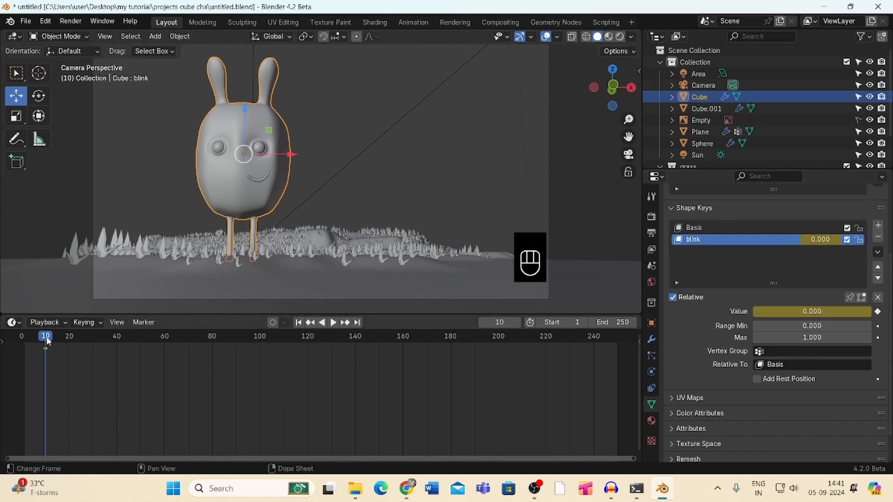
At frame 11, raise the blink shape key's value to 1.000 and keyframe it
{"action": "left_click", "coordinate": [48, 341]}
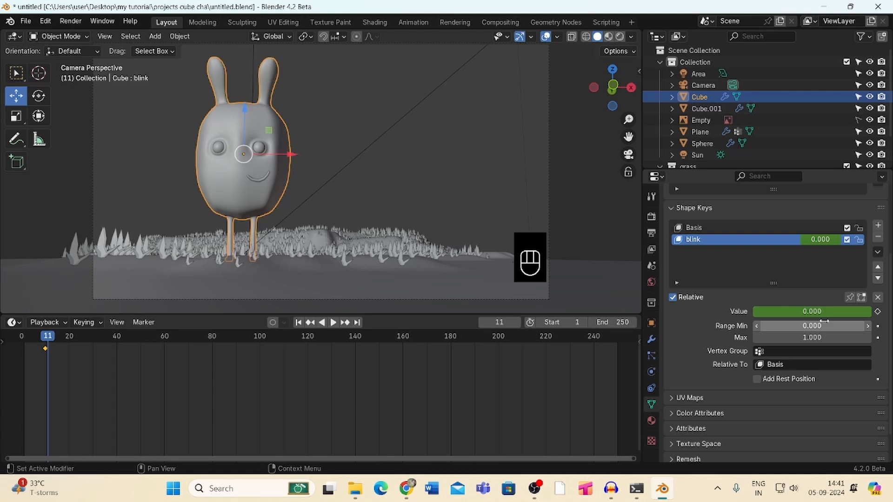
{"action": "left_click", "coordinate": [776, 314]}
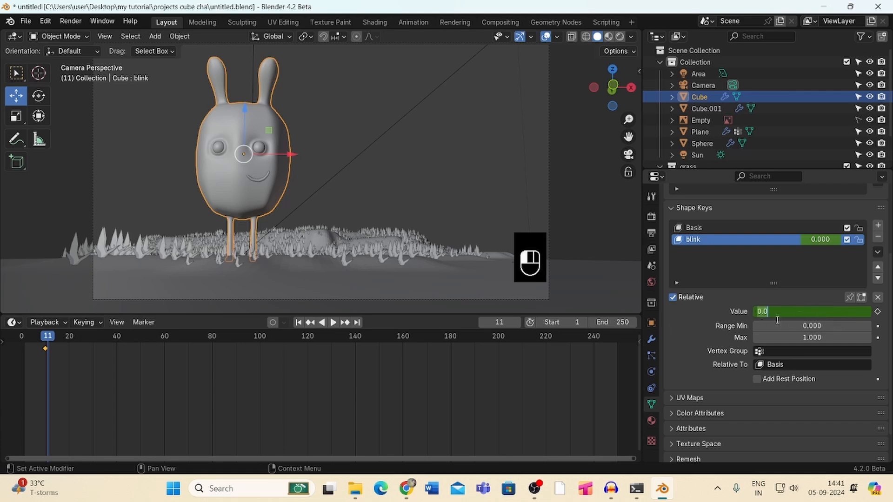
{"action": "left_click", "coordinate": [707, 318]}
{"action": "left_click_drag", "start_coordinate": [794, 310], "coordinate": [878, 310]}
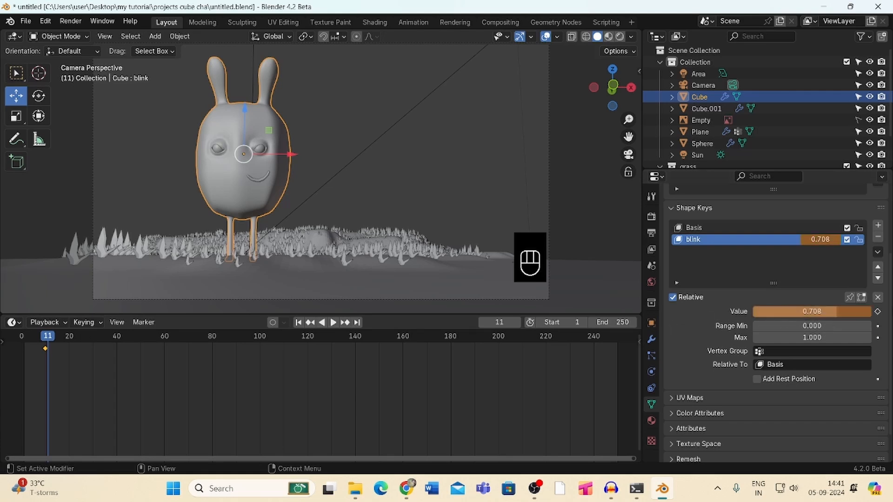
{"action": "left_click_drag", "start_coordinate": [801, 313], "coordinate": [858, 314]}
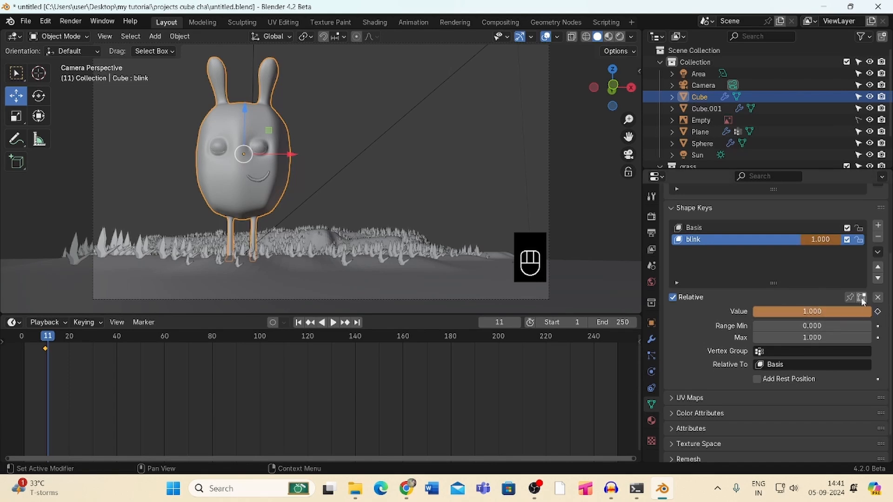
{"action": "left_click", "coordinate": [878, 312]}
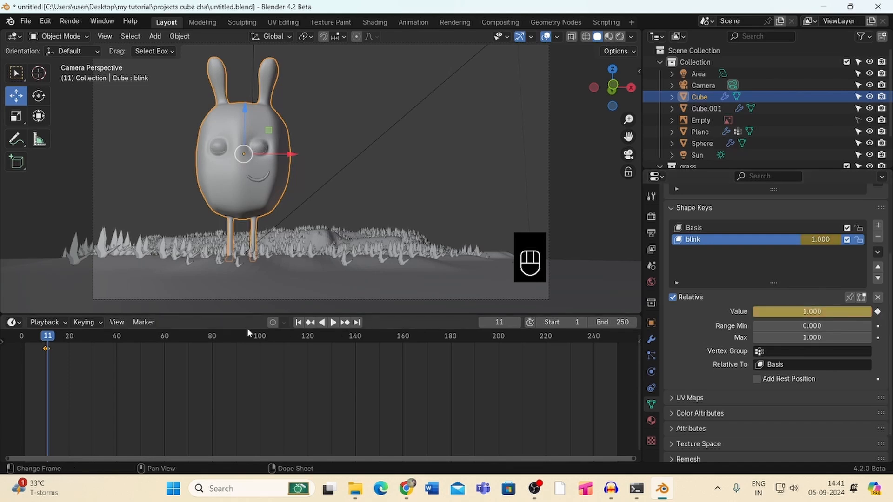
At frame 13, set the blink shape key's value to 0 and keyframe it
{"action": "key", "text": "space"}
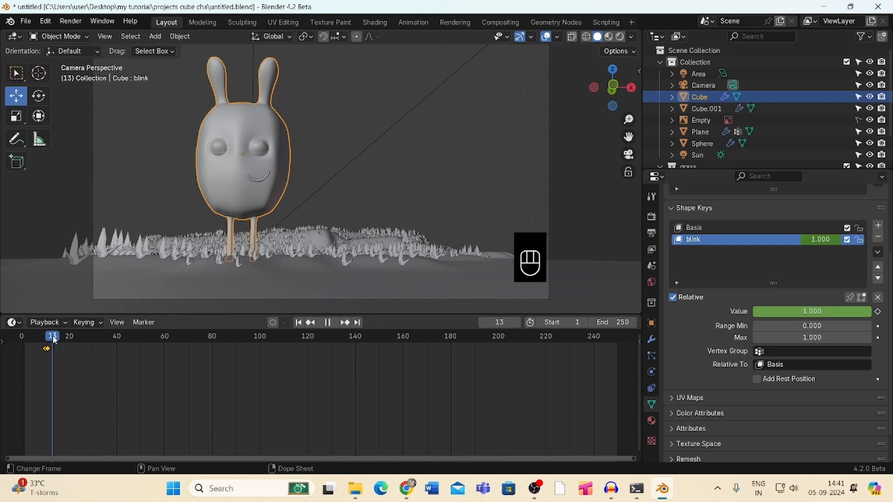
{"action": "left_click_drag", "start_coordinate": [53, 340], "coordinate": [50, 341]}
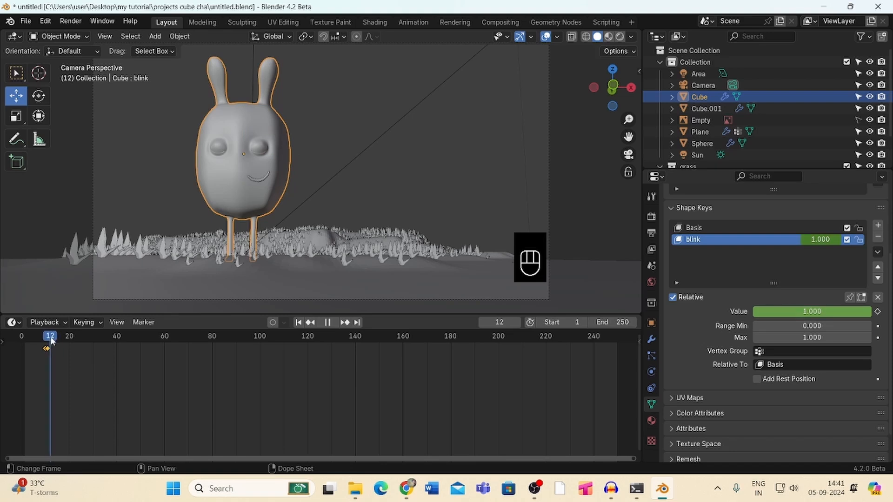
{"action": "key", "text": "space"}
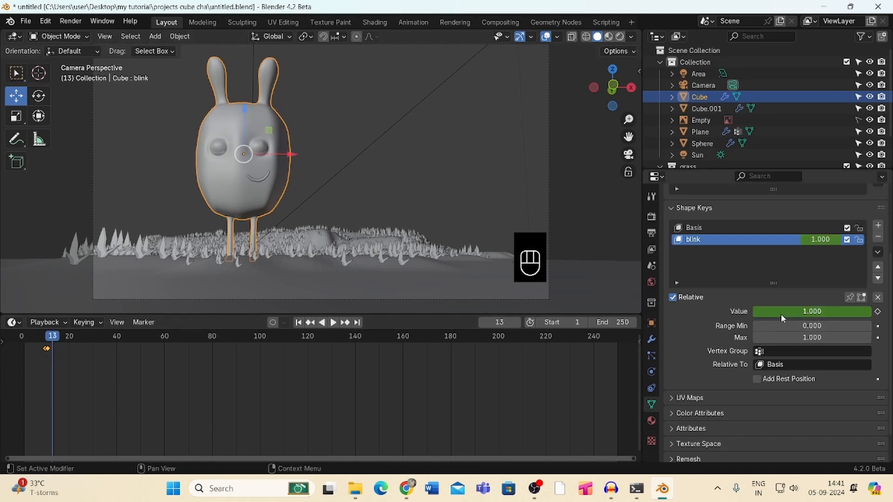
{"action": "left_click", "coordinate": [834, 311]}
{"action": "left_click", "coordinate": [822, 315]}
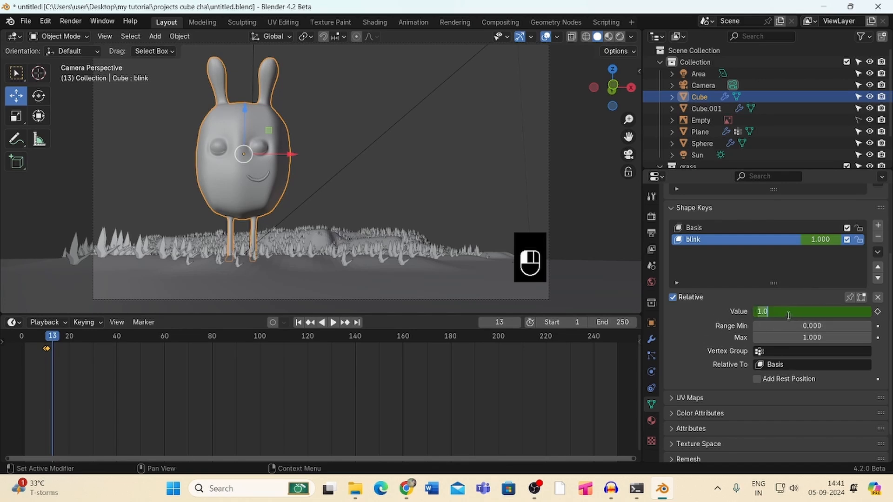
{"action": "type", "text": "0"}
{"action": "key", "text": "Return"}
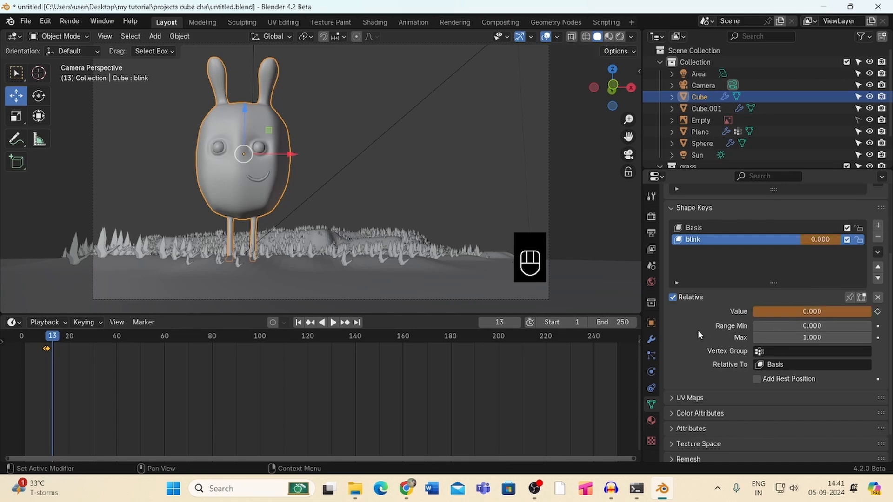
{"action": "left_click", "coordinate": [877, 312]}
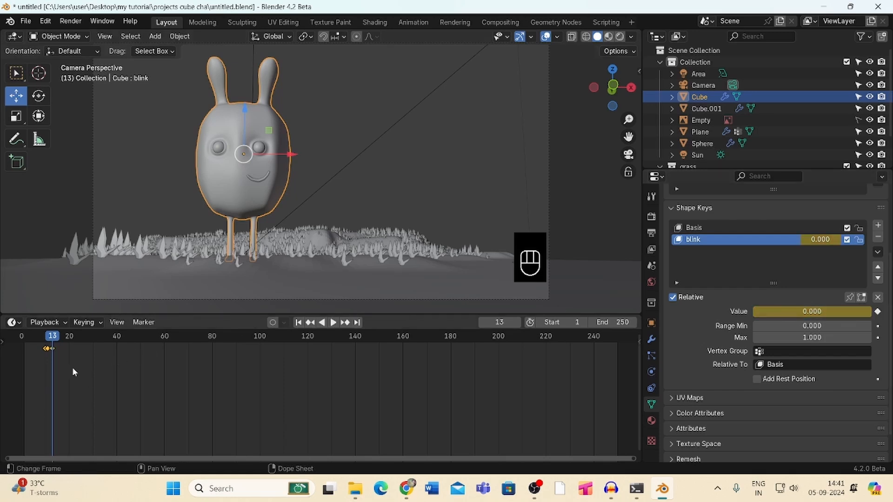
Copy the three blink keyframes, paste them at frame 31, and play back the repeated blink
{"action": "left_click_drag", "start_coordinate": [79, 374], "coordinate": [34, 345]}
{"action": "key", "text": "ctrl+c"}
{"action": "key", "text": "space"}
{"action": "left_click_drag", "start_coordinate": [53, 340], "coordinate": [94, 347]}
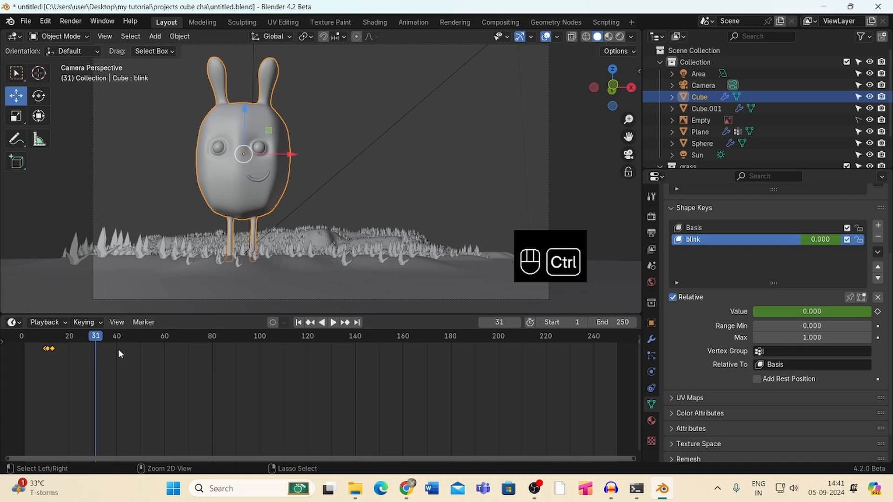
{"action": "key", "text": "ctrl+v"}
{"action": "left_click", "coordinate": [86, 340]}
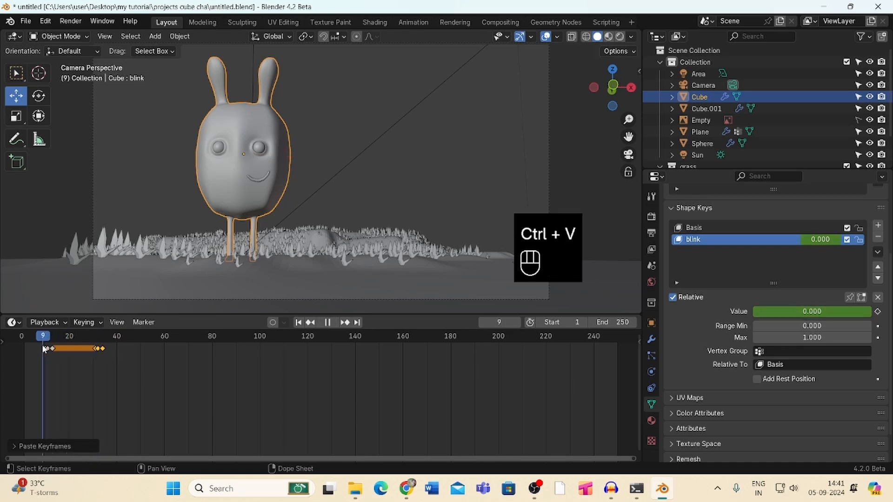
{"action": "key", "text": "space"}
{"action": "key", "text": "space"}
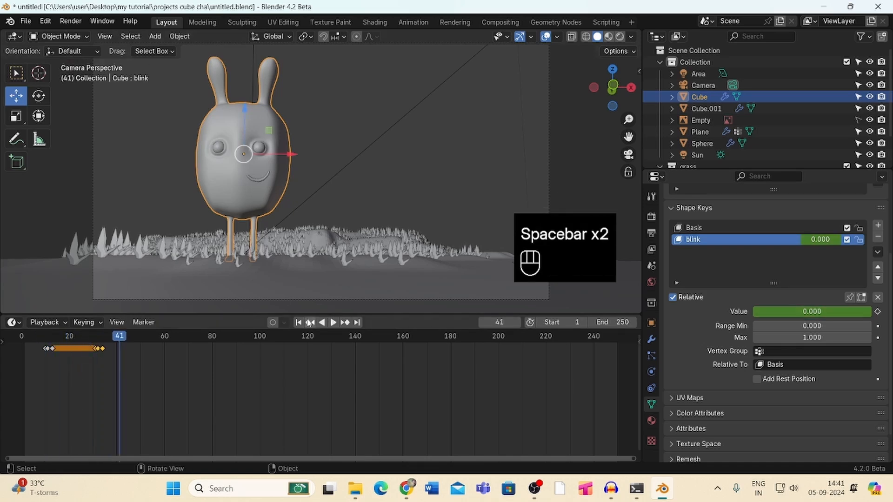
{"action": "left_click", "coordinate": [300, 324]}
Select the mouth and insert a keyframe for its angry shape key at value 0 on frame 11
{"action": "left_click", "coordinate": [263, 180]}
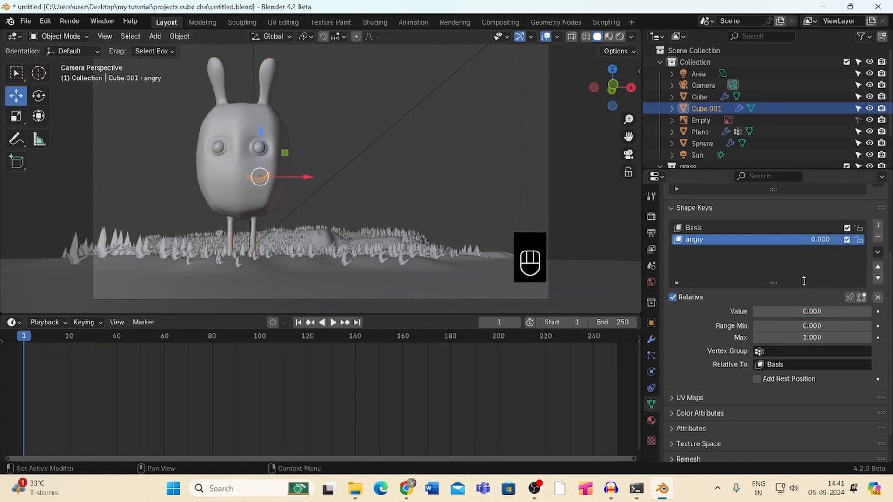
{"action": "left_click_drag", "start_coordinate": [23, 338], "coordinate": [59, 338]}
{"action": "left_click", "coordinate": [877, 311]}
At frame 15, set the mouth's angry shape key to 1 and keyframe it
{"action": "left_click", "coordinate": [811, 311]}
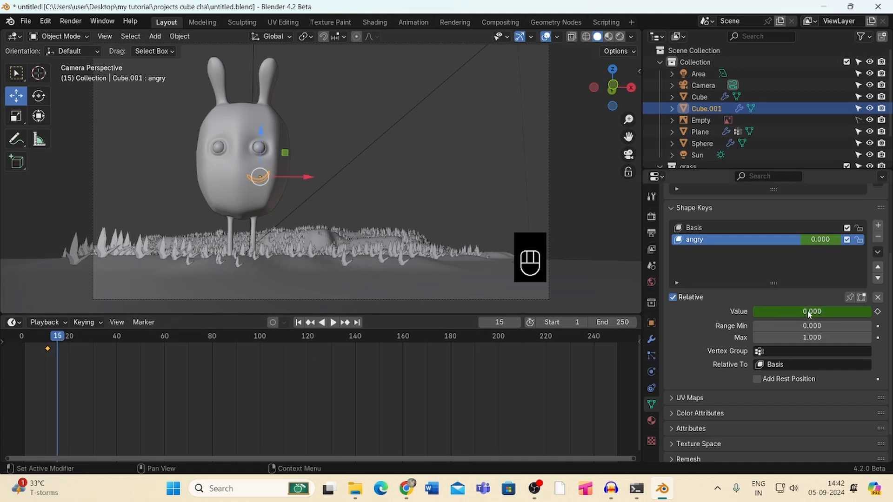
{"action": "type", "text": "1"}
{"action": "key", "text": "Return"}
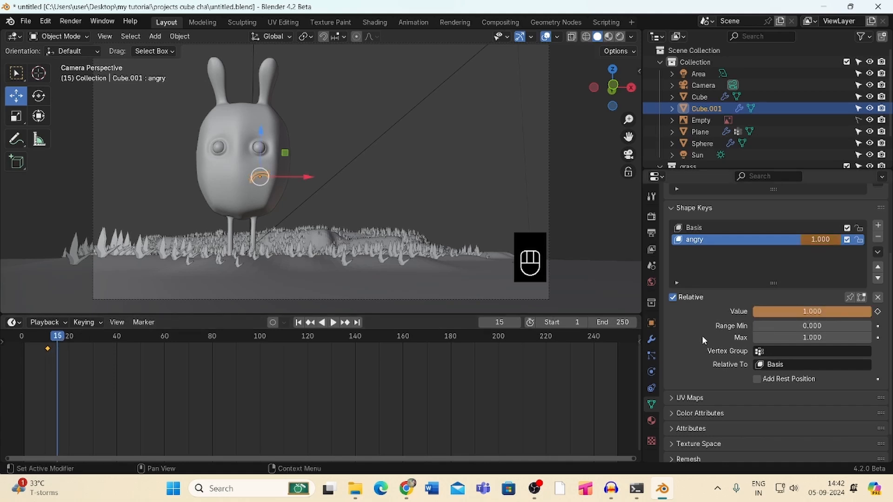
{"action": "left_click", "coordinate": [878, 312]}
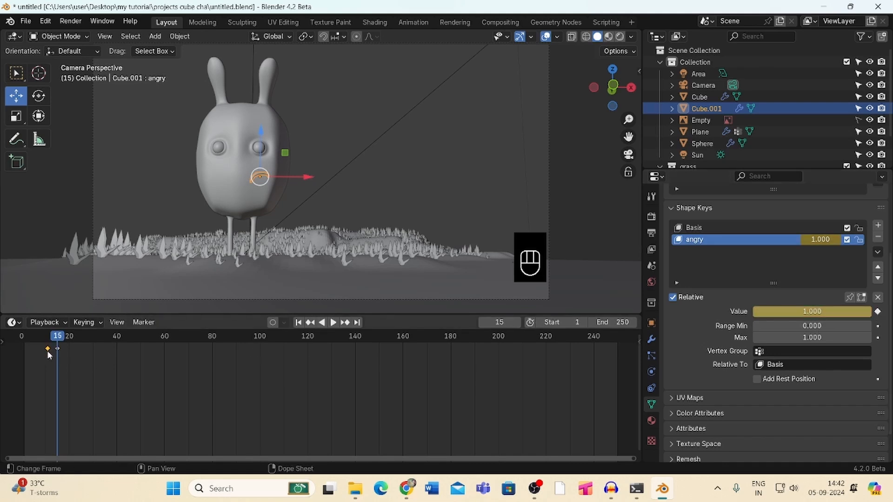
Copy the mouth's frame 11 keyframe and paste it at frame 19
{"action": "key", "text": "ctrl+c"}
{"action": "left_click_drag", "start_coordinate": [61, 340], "coordinate": [67, 339]}
{"action": "key", "text": "ctrl+v"}
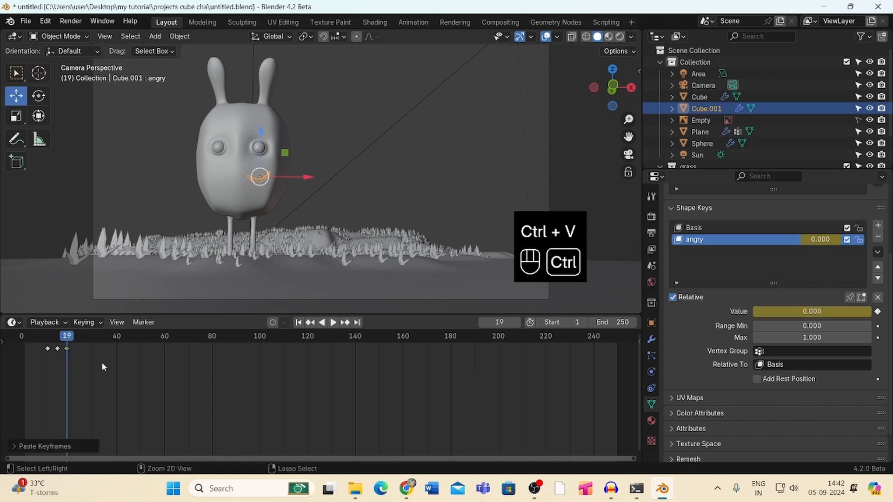
Copy all three of the mouth's angry keyframes and paste them at frame 34
{"action": "left_click", "coordinate": [299, 323]}
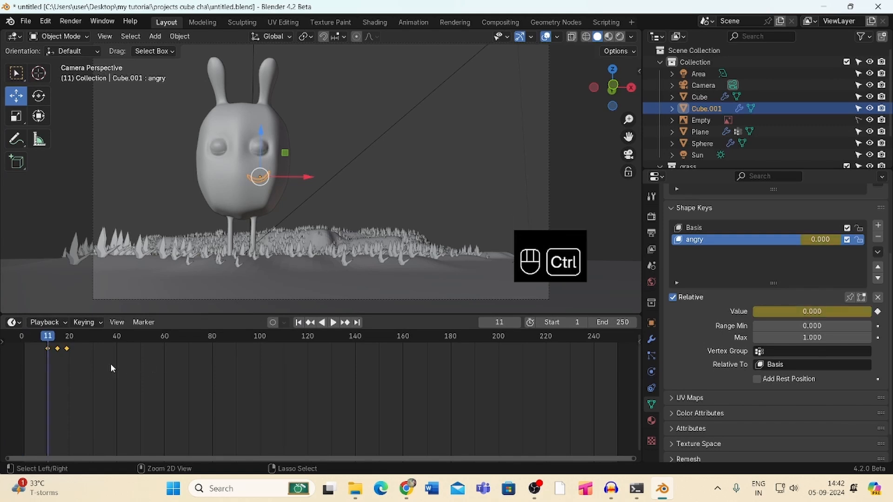
{"action": "key", "text": "ctrl+c"}
{"action": "left_click_drag", "start_coordinate": [48, 338], "coordinate": [102, 342]}
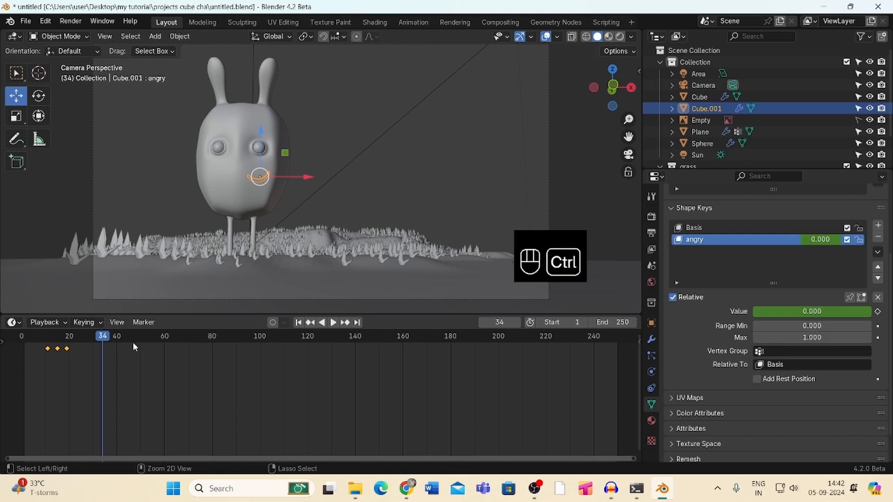
{"action": "key", "text": "ctrl+v"}
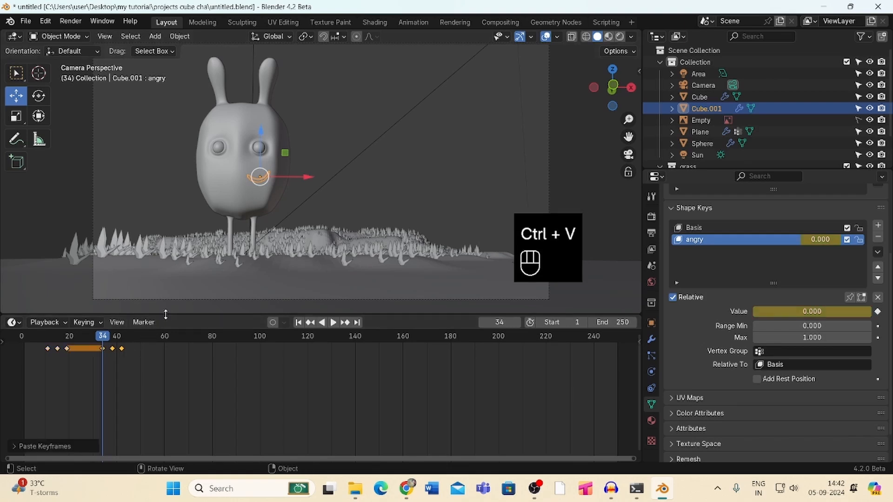
Deselect everything and play the animation from the first frame to check the blink and mouth motion
{"action": "left_click", "coordinate": [298, 322]}
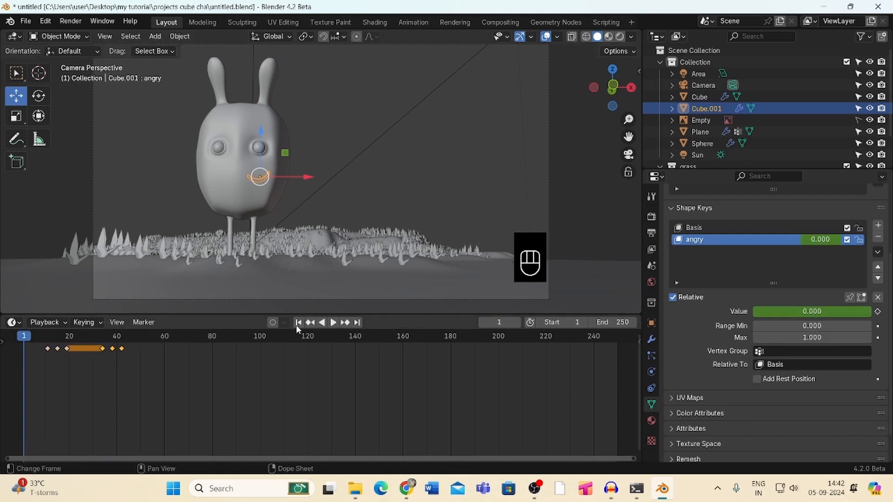
{"action": "left_click", "coordinate": [587, 186]}
{"action": "scroll", "coordinate": [593, 149], "scroll_direction": "down", "scroll_amount": 2}
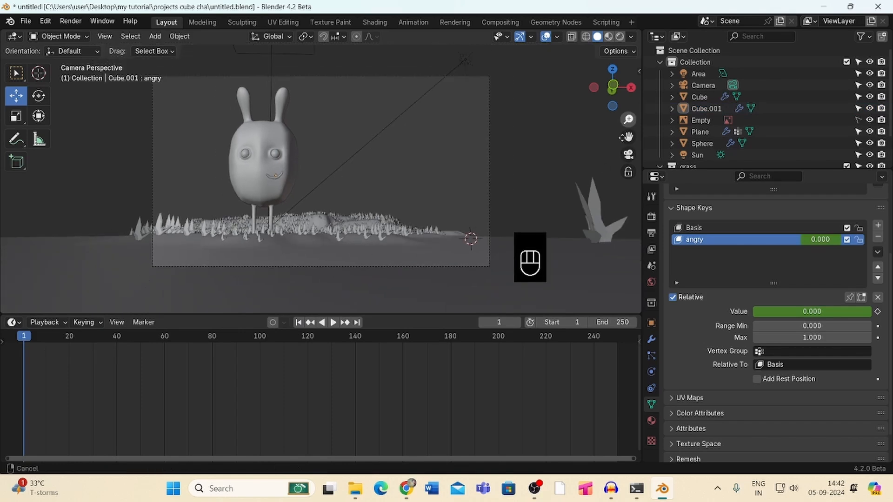
{"action": "key", "text": "space"}
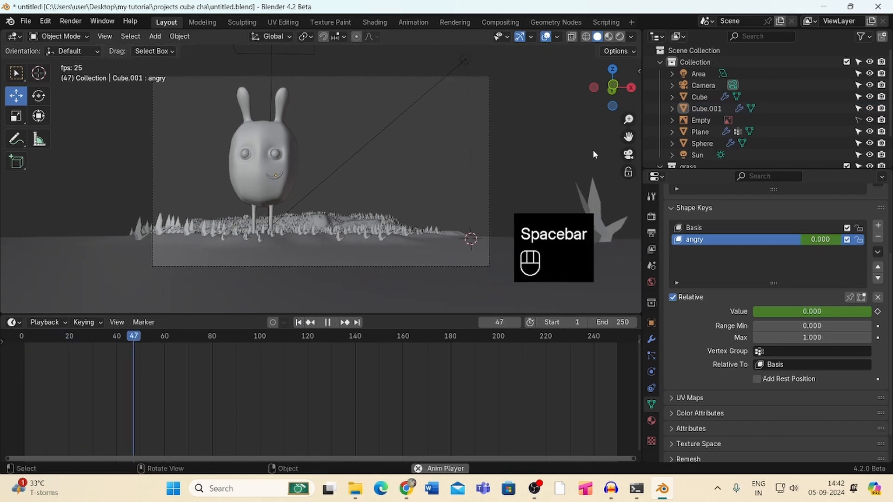
{"action": "key", "text": "space"}
{"action": "left_click", "coordinate": [299, 322]}
{"action": "key", "text": "space"}
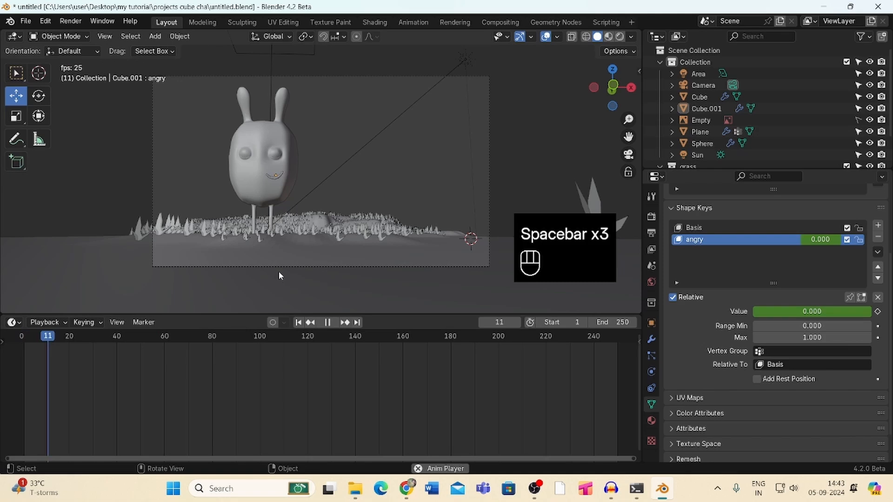
{"action": "key", "text": "space"}
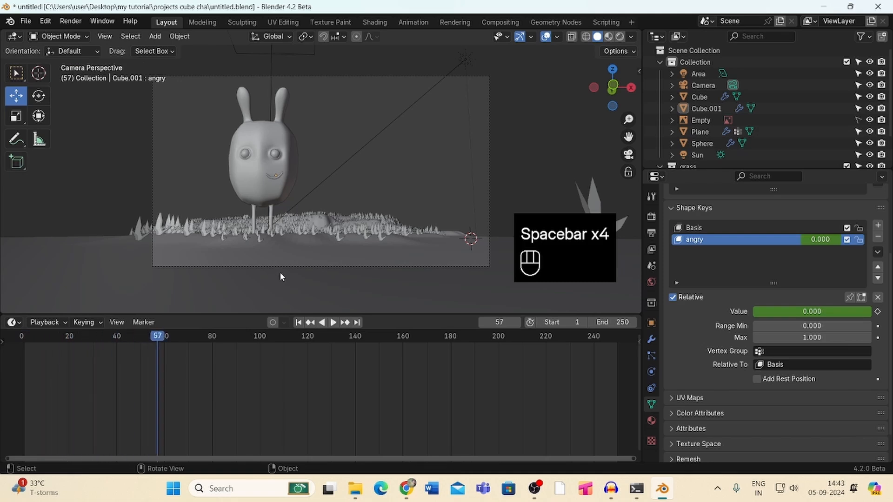
Set the animation's end frame to 60 and return to the first frame
{"action": "left_click", "coordinate": [628, 320]}
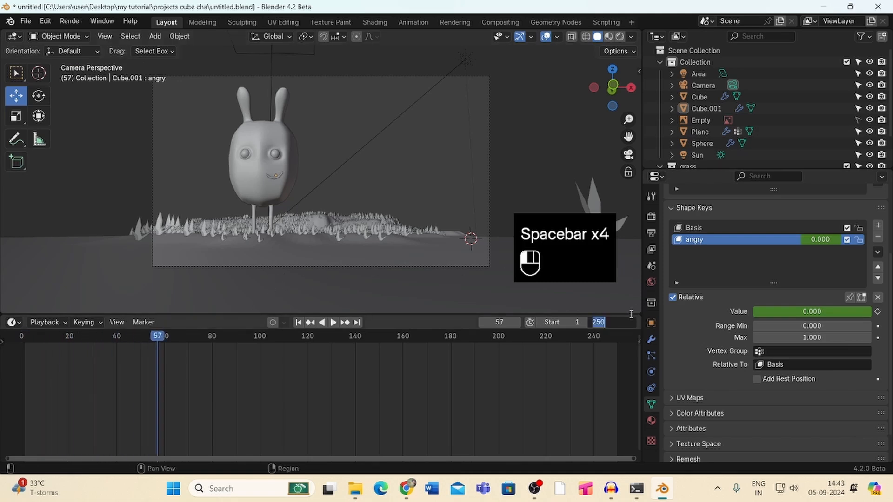
{"action": "type", "text": "60"}
{"action": "key", "text": "Return"}
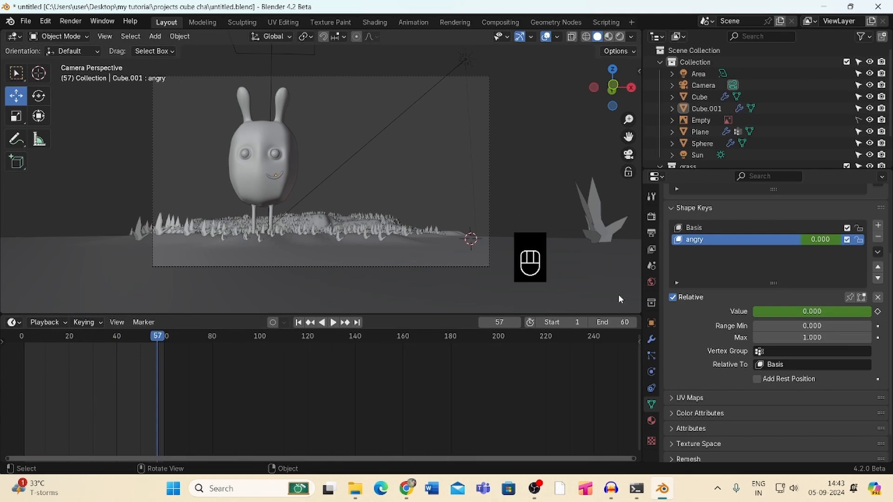
{"action": "left_click", "coordinate": [299, 323]}
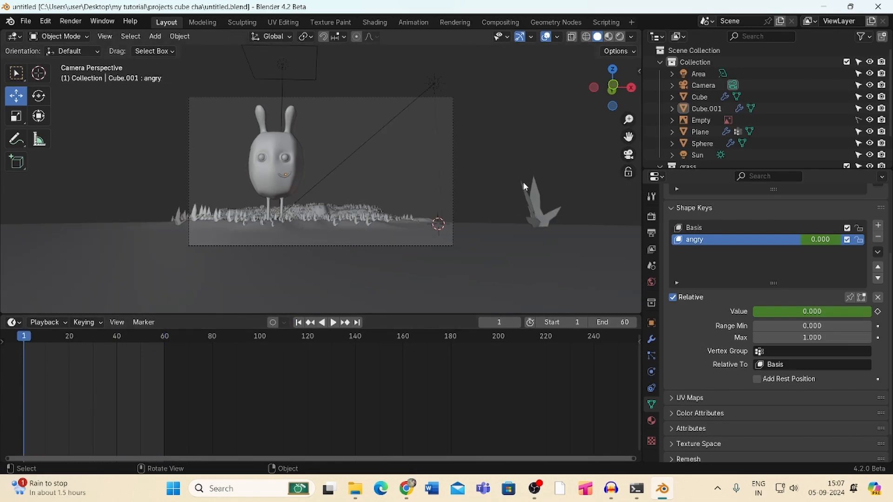
In the ground plane's Edit Mode, circle-select the raised patches in front of, beside and behind the character and remove them from the vertex group
{"action": "left_click_drag", "start_coordinate": [628, 120], "coordinate": [558, 156]}
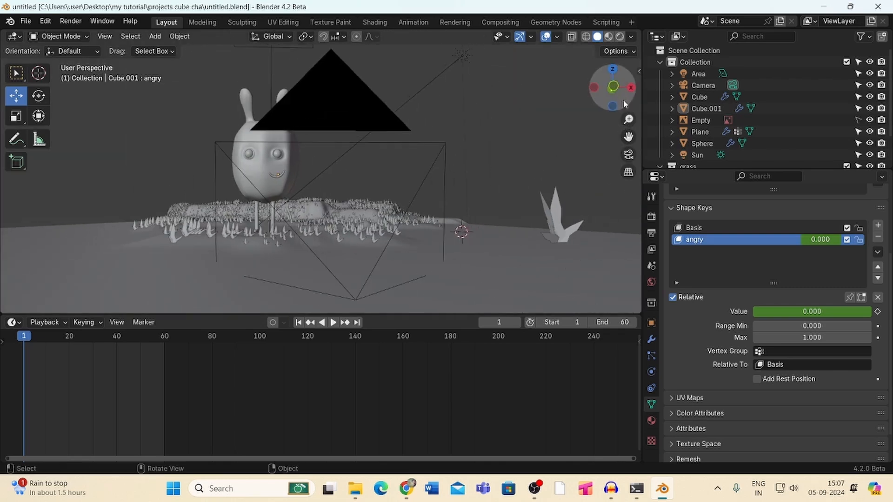
{"action": "left_click", "coordinate": [491, 266]}
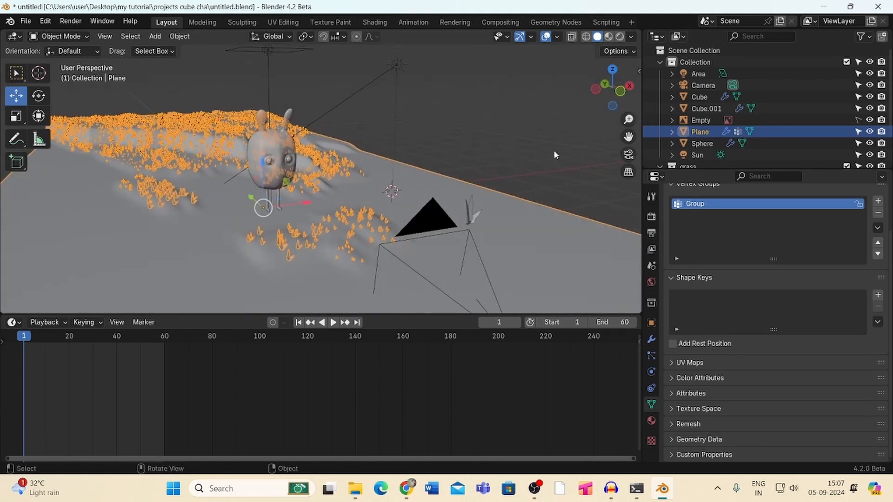
{"action": "key", "text": "Tab"}
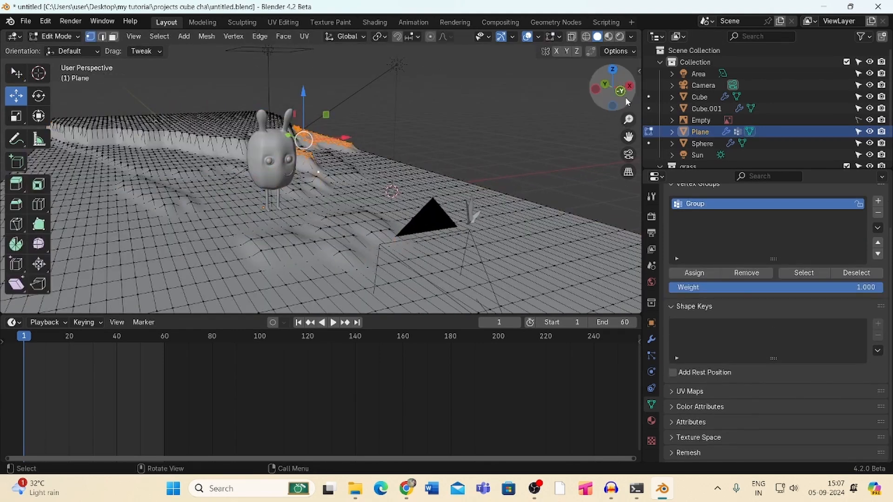
{"action": "left_click_drag", "start_coordinate": [625, 97], "coordinate": [550, 131]}
{"action": "key", "text": "alt+a"}
{"action": "key", "text": "c"}
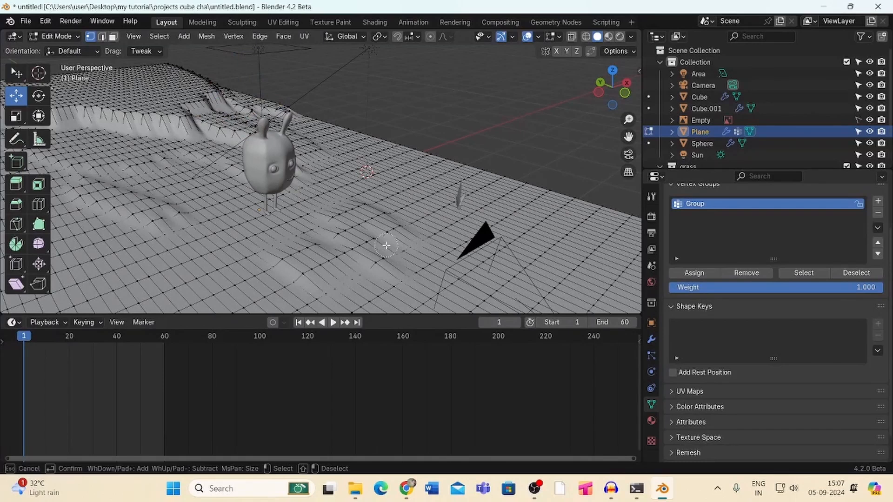
{"action": "mouse_move", "coordinate": [380, 257]}
{"action": "left_mouse_down"}
{"action": "mouse_move", "coordinate": [340, 260]}
{"action": "mouse_move", "coordinate": [319, 242]}
{"action": "mouse_move", "coordinate": [374, 228]}
{"action": "mouse_move", "coordinate": [315, 239]}
{"action": "left_mouse_up"}
{"action": "mouse_move", "coordinate": [190, 217]}
{"action": "left_mouse_down"}
{"action": "mouse_move", "coordinate": [150, 218]}
{"action": "mouse_move", "coordinate": [62, 181]}
{"action": "mouse_move", "coordinate": [118, 203]}
{"action": "left_mouse_up"}
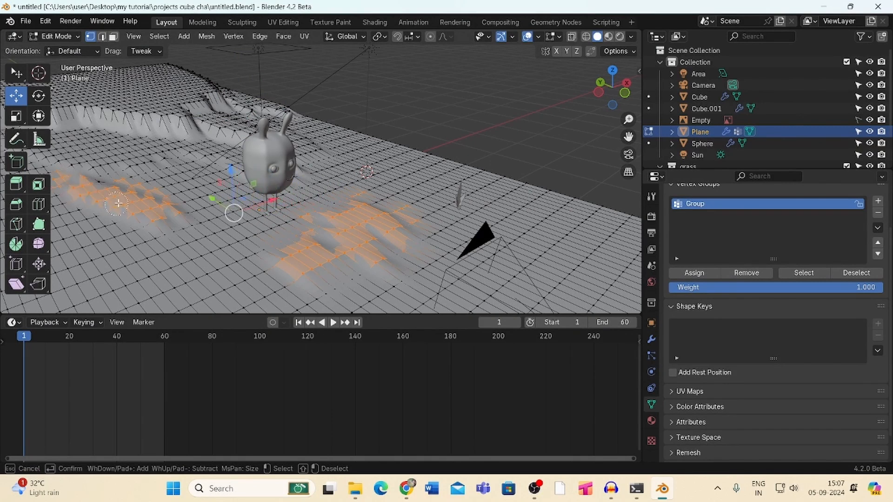
{"action": "mouse_move", "coordinate": [227, 137]}
{"action": "left_mouse_down"}
{"action": "mouse_move", "coordinate": [251, 119]}
{"action": "mouse_move", "coordinate": [305, 149]}
{"action": "mouse_move", "coordinate": [266, 112]}
{"action": "left_mouse_up"}
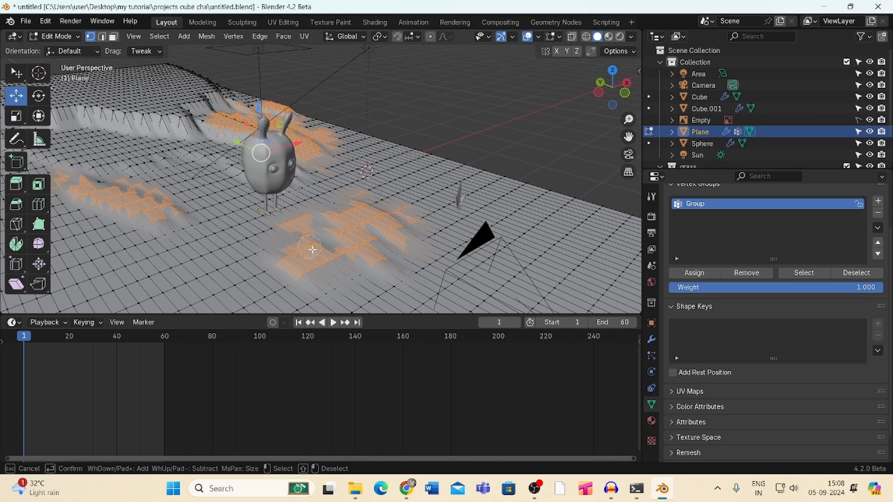
{"action": "right_click", "coordinate": [395, 234]}
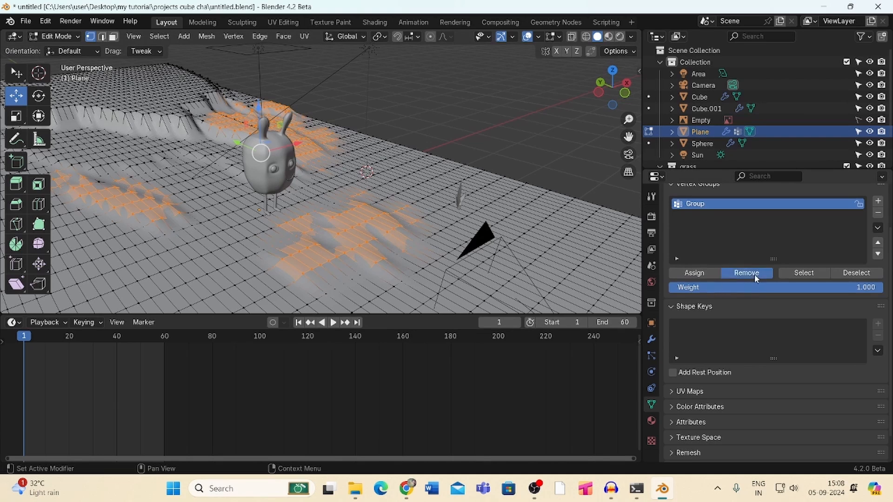
Return to Object Mode, deselect the ground plane, and look through the camera
{"action": "left_click_drag", "start_coordinate": [612, 86], "coordinate": [427, 88]}
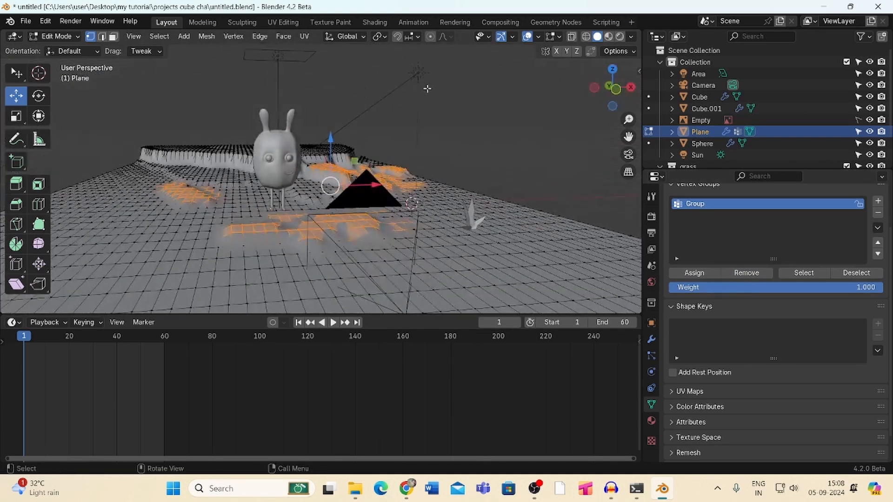
{"action": "left_click", "coordinate": [58, 37]}
{"action": "left_click", "coordinate": [62, 50]}
{"action": "left_click", "coordinate": [552, 117]}
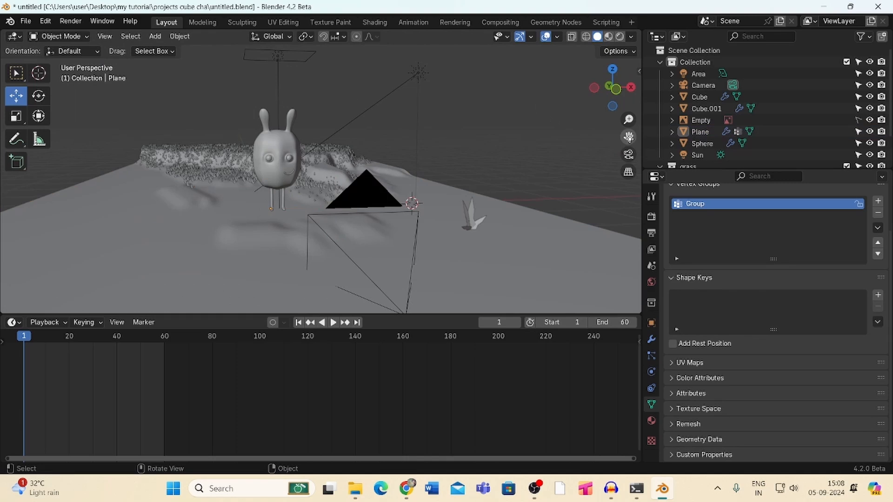
{"action": "left_click", "coordinate": [627, 153]}
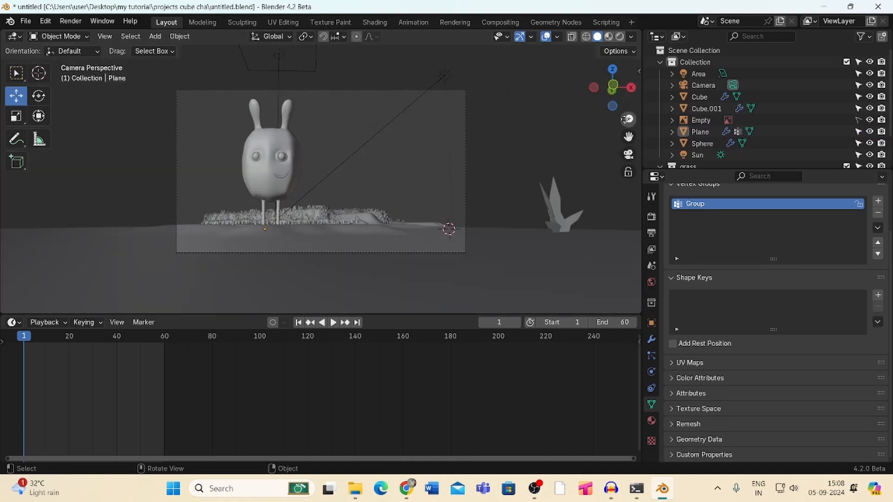
Enter Edit Mode on the ground plane and clear its vertex selection
{"action": "left_click_drag", "start_coordinate": [627, 119], "coordinate": [560, 141]}
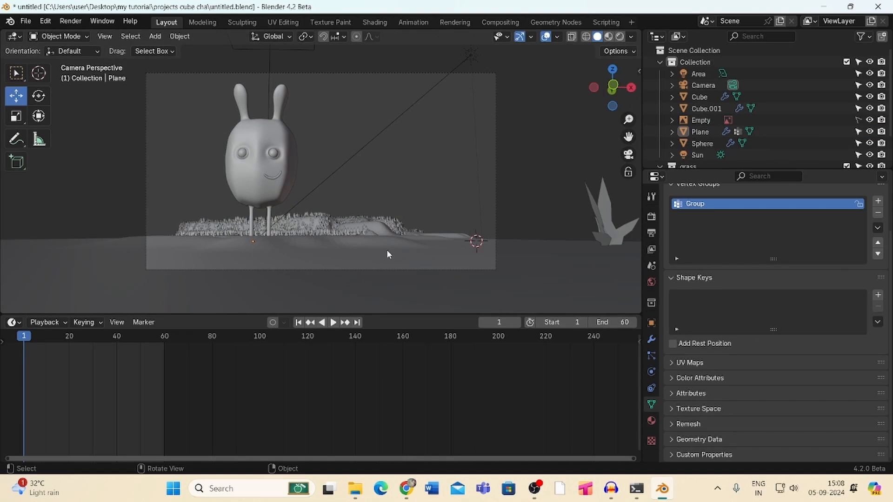
{"action": "left_click", "coordinate": [388, 255]}
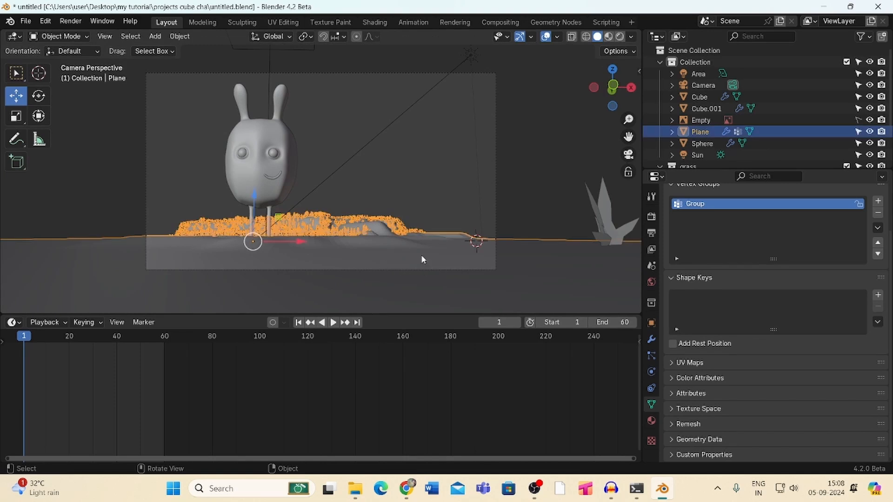
{"action": "key", "text": "Tab"}
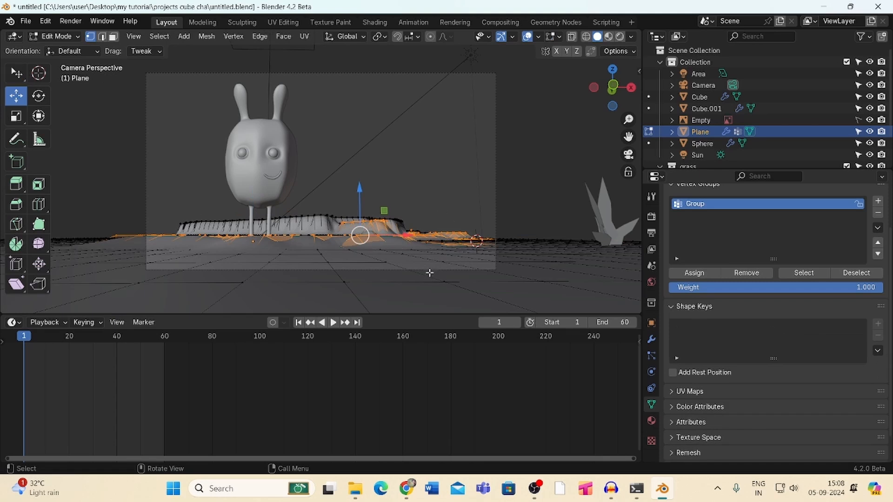
{"action": "left_click", "coordinate": [545, 159]}
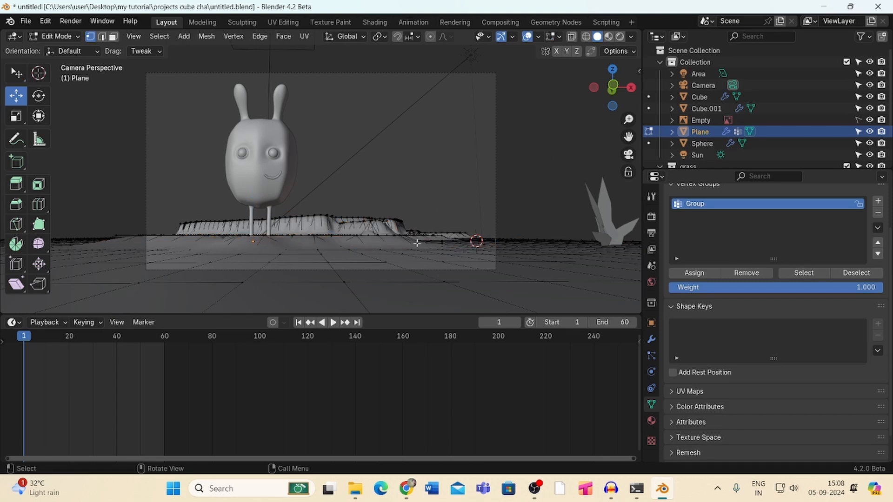
Circle-select the ground patches near both side edges of the camera frame and assign them to the vertex group
{"action": "key", "text": "c"}
{"action": "left_click", "coordinate": [177, 238]}
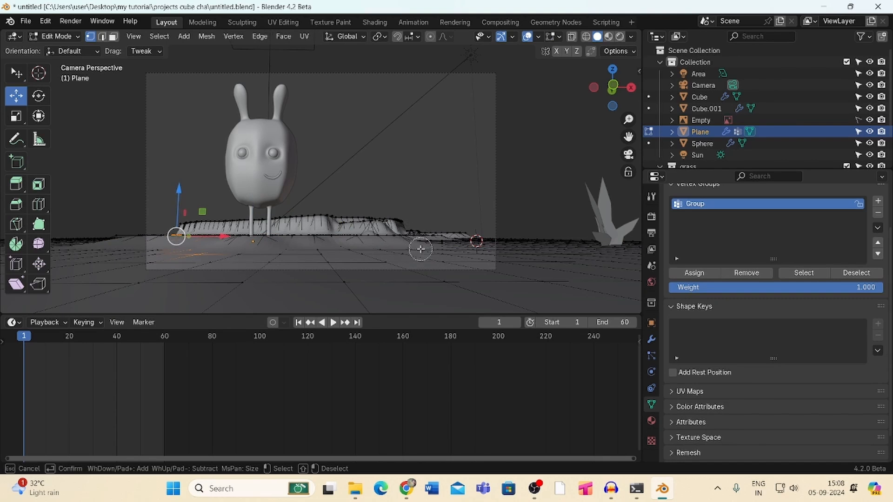
{"action": "mouse_move", "coordinate": [454, 252]}
{"action": "left_mouse_down"}
{"action": "mouse_move", "coordinate": [480, 261]}
{"action": "mouse_move", "coordinate": [460, 269]}
{"action": "mouse_move", "coordinate": [469, 262]}
{"action": "left_mouse_up"}
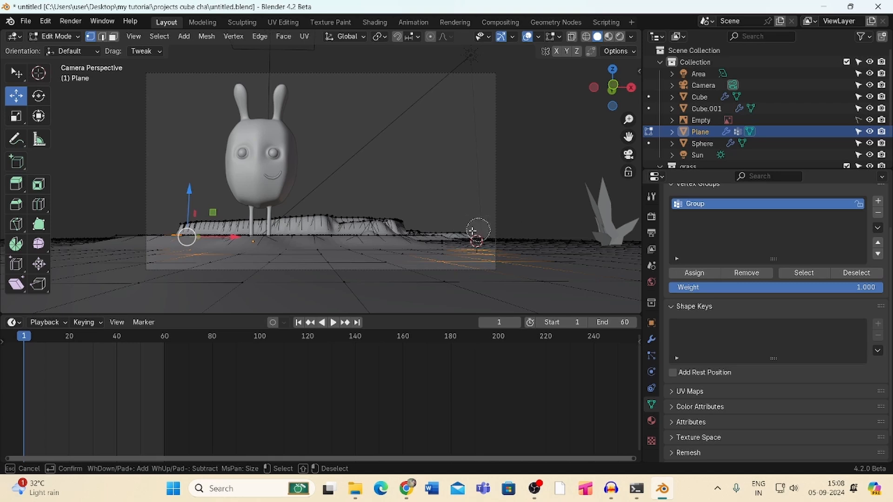
{"action": "left_click_drag", "start_coordinate": [479, 231], "coordinate": [467, 227]}
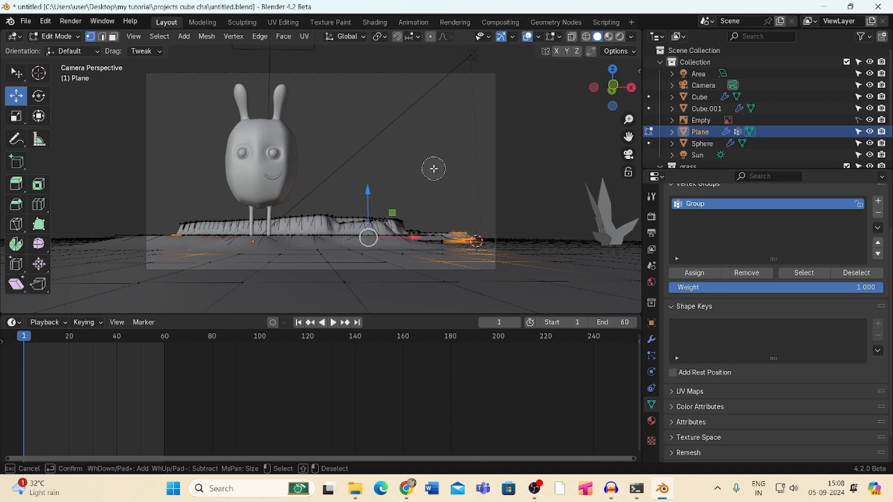
{"action": "mouse_move", "coordinate": [149, 260]}
{"action": "left_mouse_down"}
{"action": "mouse_move", "coordinate": [144, 251]}
{"action": "mouse_move", "coordinate": [127, 264]}
{"action": "left_mouse_up"}
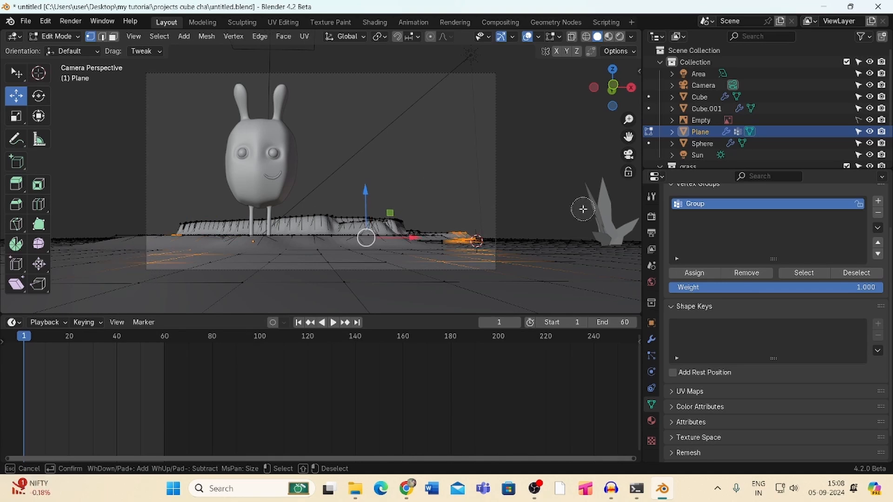
{"action": "key", "text": "Escape"}
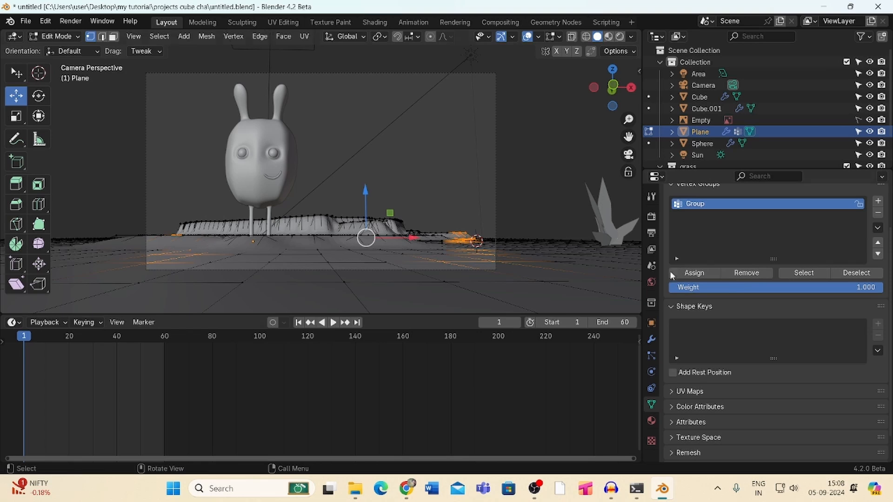
{"action": "left_click", "coordinate": [696, 274]}
Return to Object Mode and switch the viewport to Rendered shading
{"action": "left_click", "coordinate": [55, 36]}
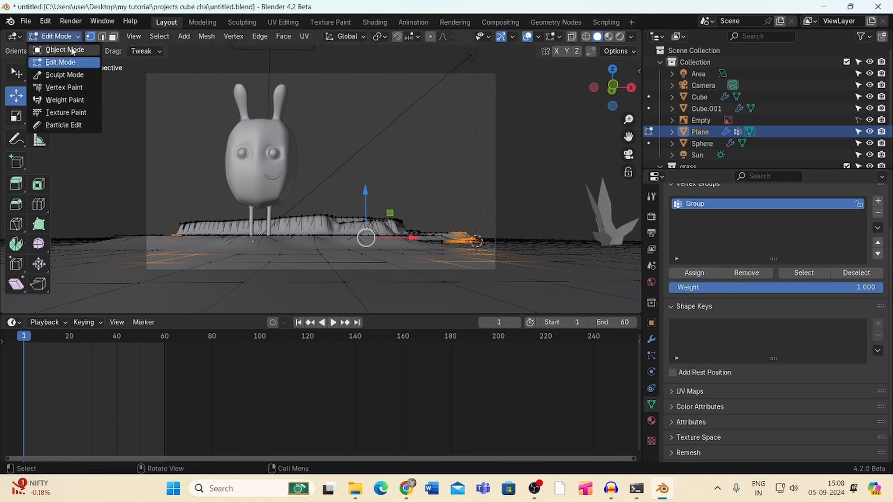
{"action": "left_click", "coordinate": [65, 50]}
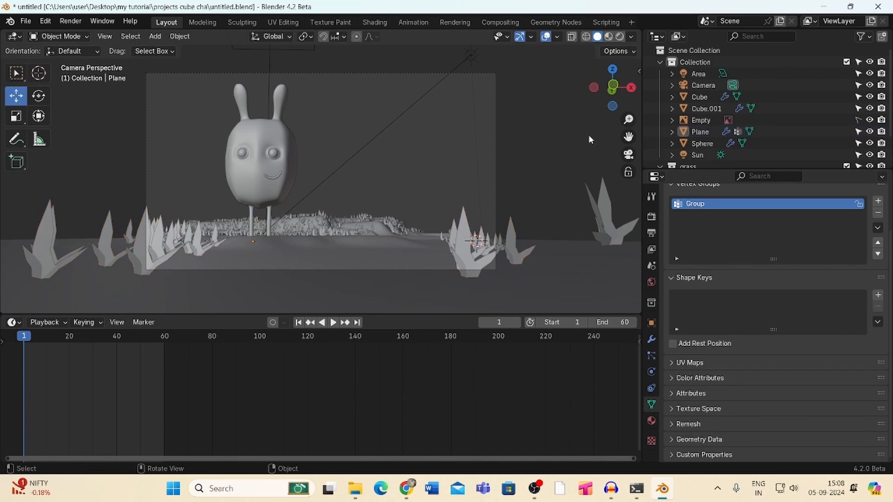
{"action": "left_click", "coordinate": [621, 36]}
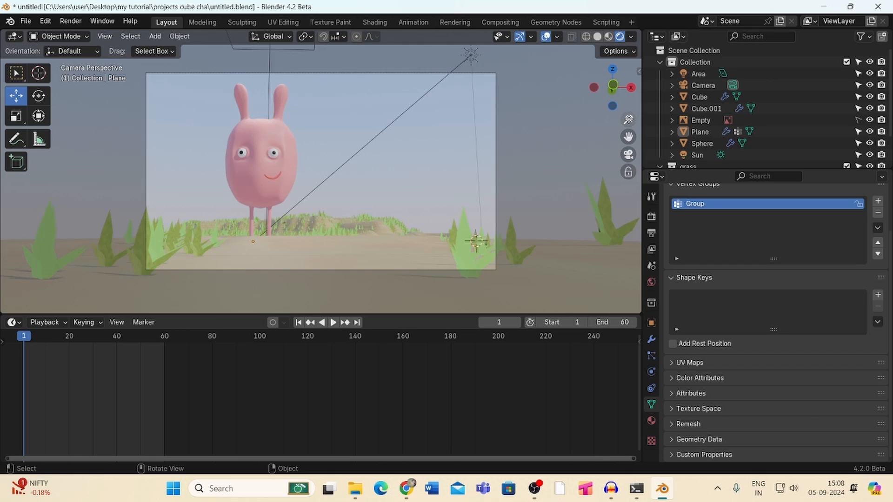
{"action": "mouse_move", "coordinate": [628, 119]}
{"action": "left_mouse_down"}
{"action": "mouse_move", "coordinate": [628, 135]}
{"action": "mouse_move", "coordinate": [620, 127]}
{"action": "left_mouse_up"}
Set the render scale of the ground plane's grass particles to 1.840
{"action": "left_click", "coordinate": [548, 239]}
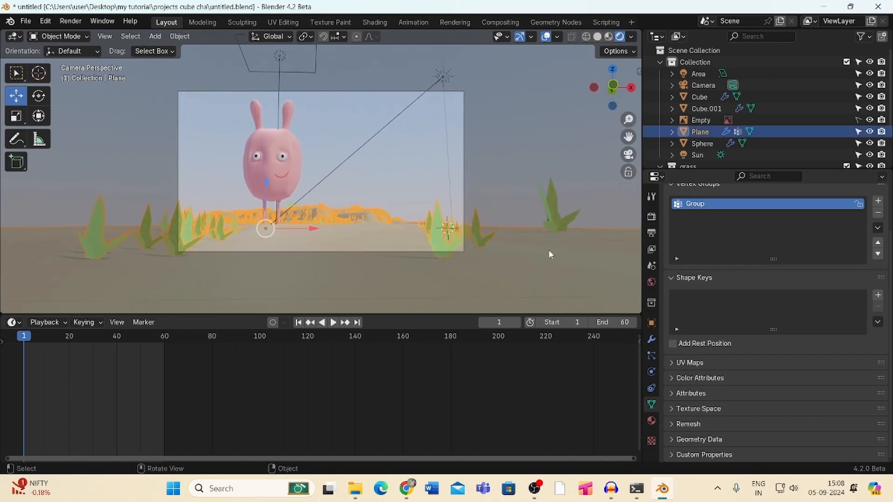
{"action": "left_click", "coordinate": [651, 355]}
{"action": "scroll", "coordinate": [890, 263], "scroll_direction": "down", "scroll_amount": 1}
{"action": "scroll", "coordinate": [890, 263], "scroll_direction": "down", "scroll_amount": 10}
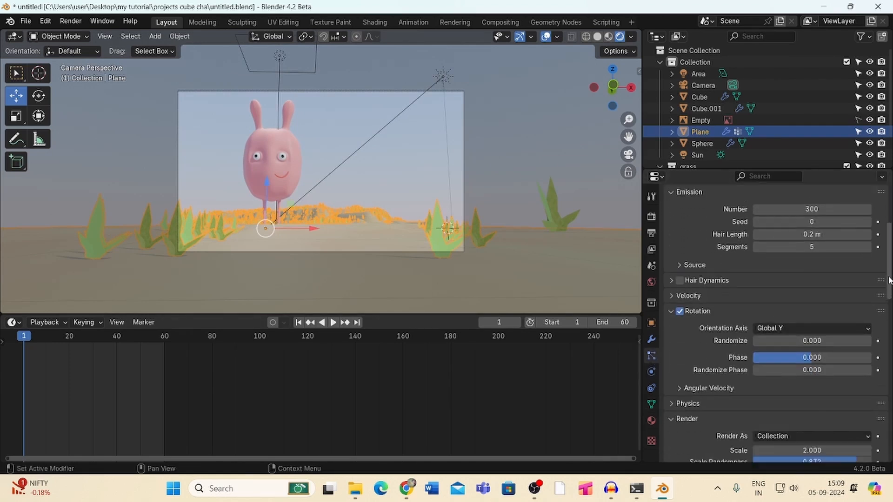
{"action": "mouse_move", "coordinate": [794, 285]}
{"action": "left_mouse_down"}
{"action": "mouse_move", "coordinate": [740, 281]}
{"action": "mouse_move", "coordinate": [790, 280]}
{"action": "left_mouse_up"}
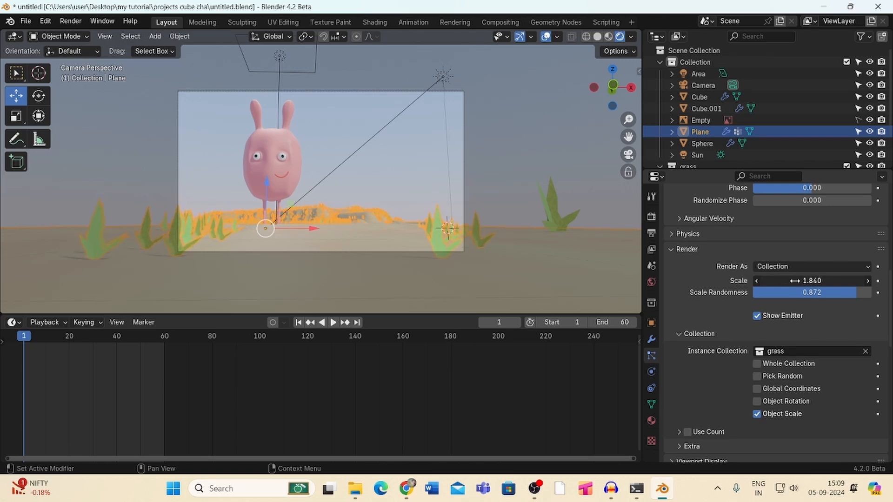
Set the grass particles' rotation to a Randomize Phase of 0.755 and a Phase of -0.288
{"action": "scroll", "coordinate": [885, 250], "scroll_direction": "up", "scroll_amount": 5}
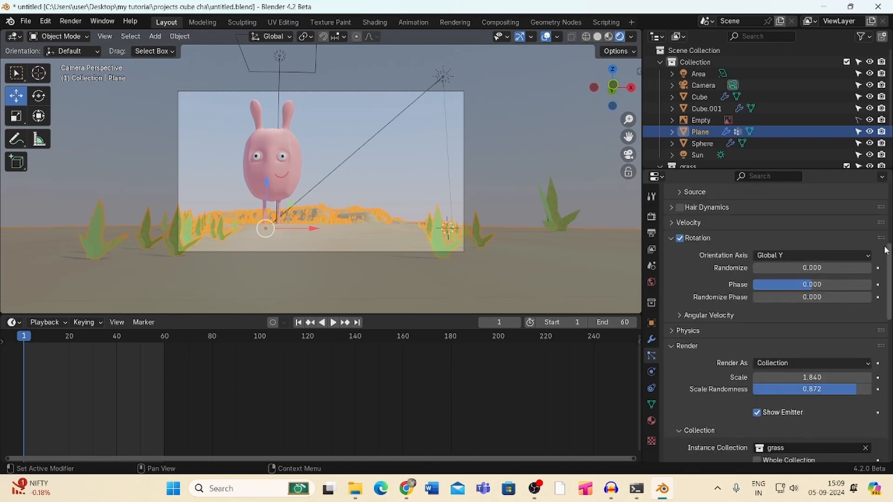
{"action": "left_click_drag", "start_coordinate": [808, 297], "coordinate": [783, 286]}
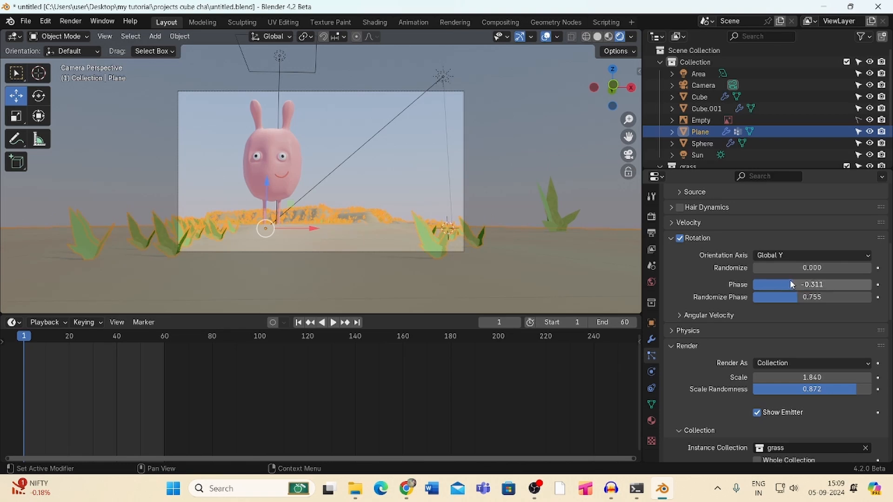
{"action": "left_click_drag", "start_coordinate": [812, 285], "coordinate": [805, 281]}
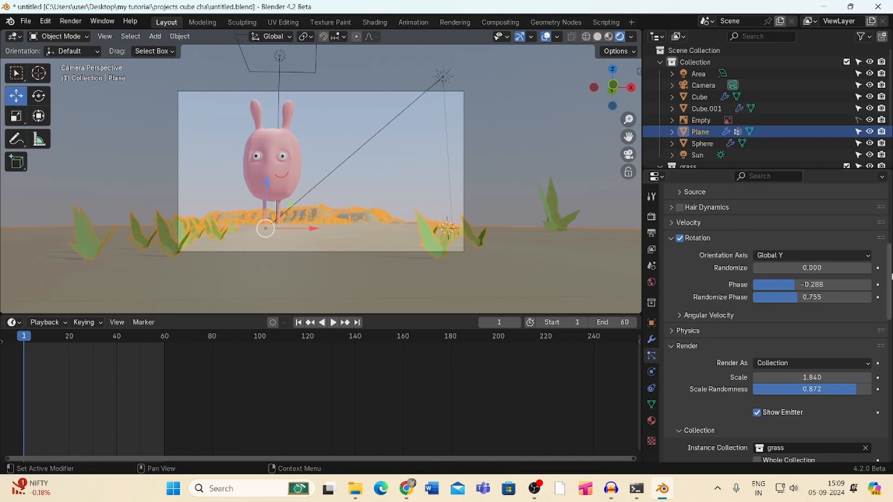
Set the Render Amount of the grass particles' interpolated children to 50
{"action": "left_click_drag", "start_coordinate": [889, 268], "coordinate": [885, 238]}
{"action": "scroll", "coordinate": [817, 289], "scroll_direction": "down", "scroll_amount": 15}
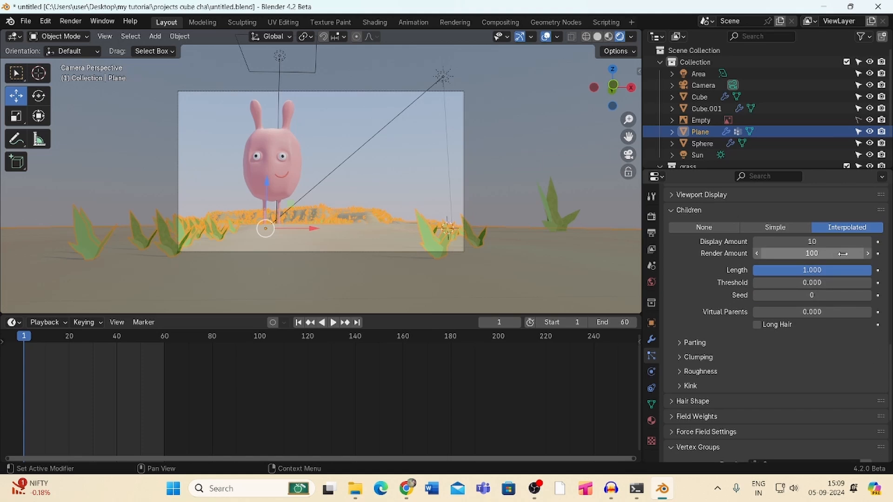
{"action": "left_click", "coordinate": [811, 253]}
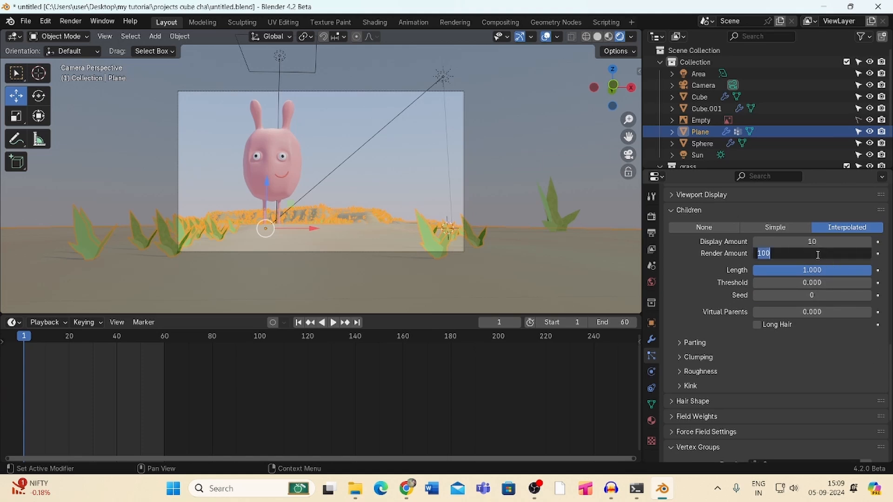
{"action": "type", "text": "50"}
{"action": "key", "text": "Return"}
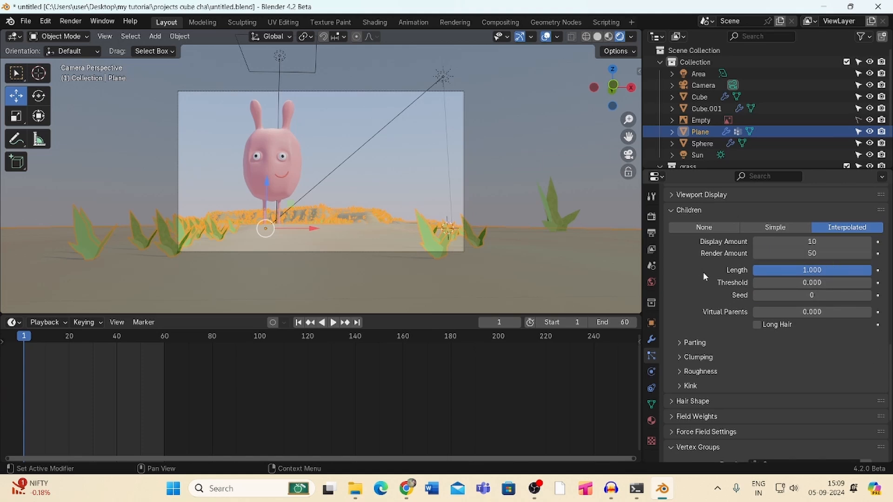
Set the child particles' Threshold to 0.160 and deselect the ground plane
{"action": "mouse_move", "coordinate": [812, 283]}
{"action": "left_mouse_down"}
{"action": "mouse_move", "coordinate": [838, 275]}
{"action": "mouse_move", "coordinate": [827, 283]}
{"action": "left_mouse_up"}
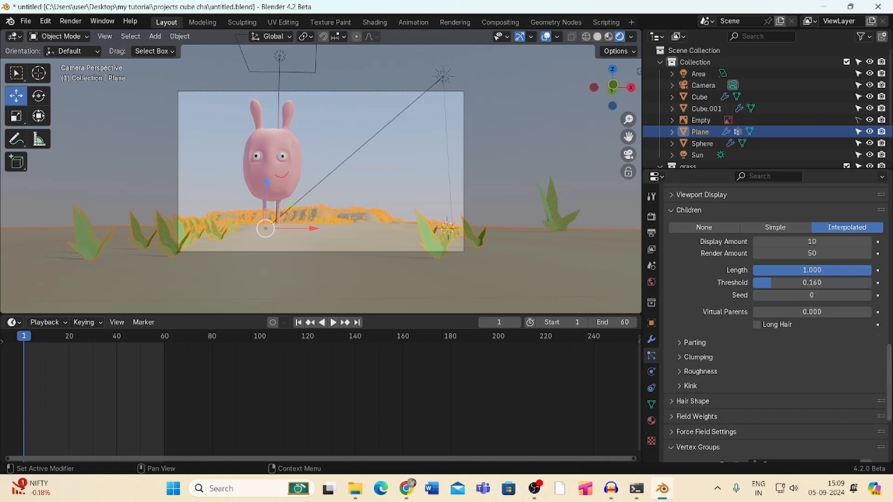
{"action": "left_click_drag", "start_coordinate": [886, 366], "coordinate": [845, 267]}
{"action": "left_click", "coordinate": [529, 144]}
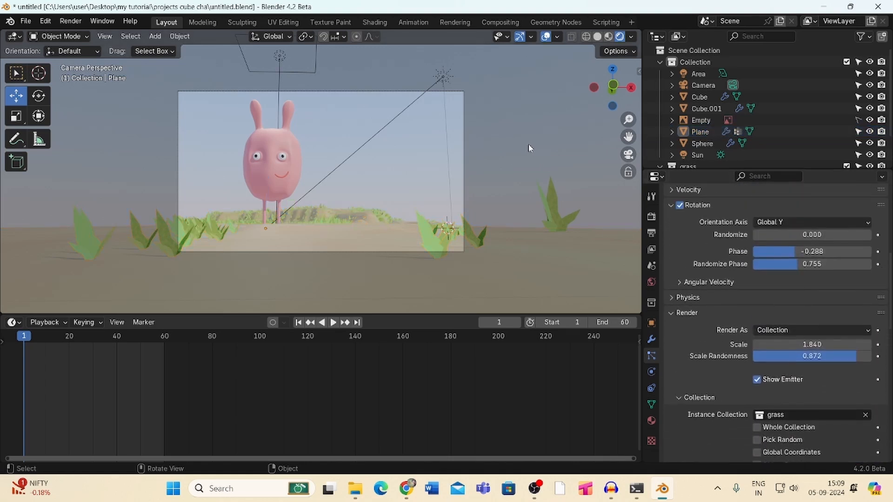
{"action": "left_click_drag", "start_coordinate": [627, 121], "coordinate": [628, 132]}
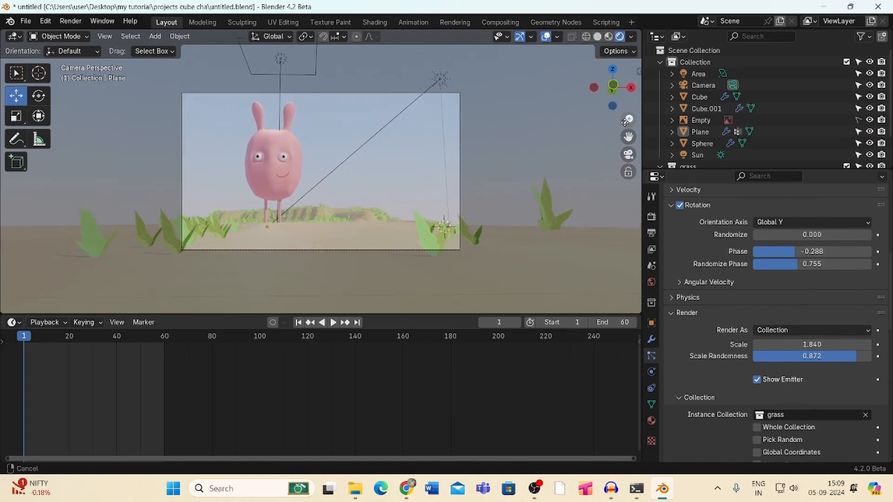
Enable Motion Blur in the scene's EEVEE render settings
{"action": "left_click", "coordinate": [651, 216]}
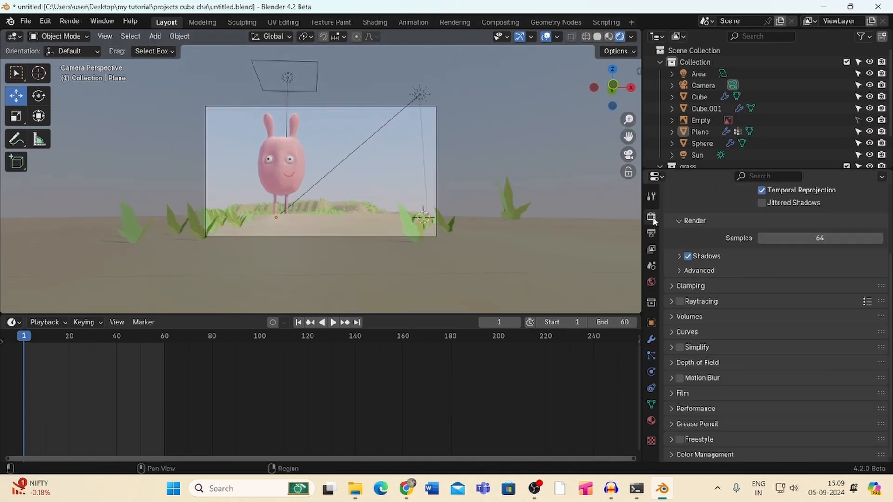
{"action": "scroll", "coordinate": [855, 241], "scroll_direction": "up", "scroll_amount": 4}
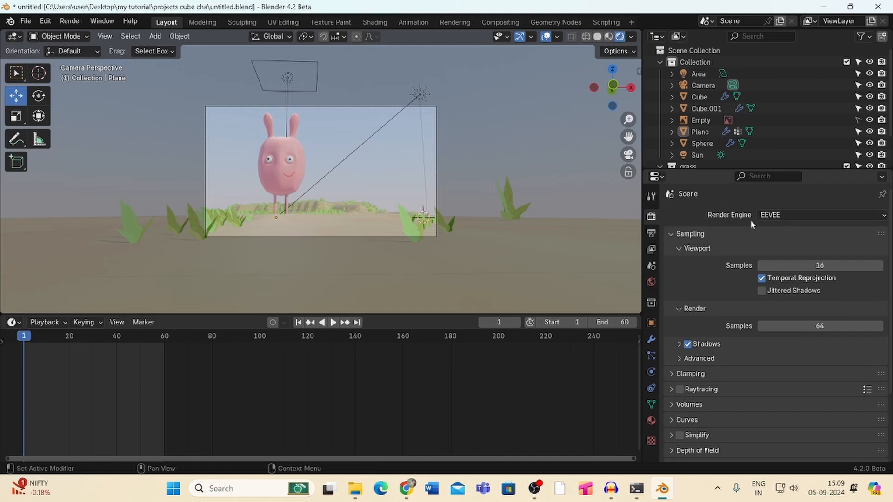
{"action": "left_click_drag", "start_coordinate": [888, 266], "coordinate": [887, 316]}
{"action": "scroll", "coordinate": [888, 288], "scroll_direction": "down", "scroll_amount": 3}
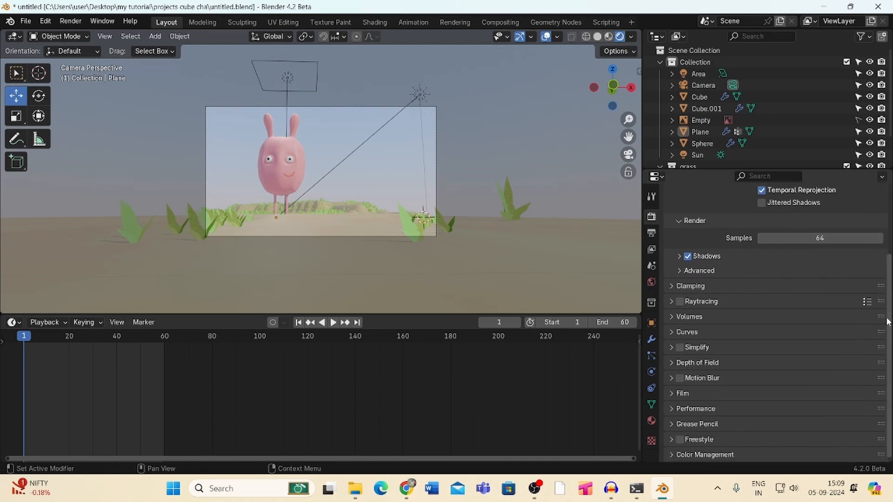
{"action": "left_click", "coordinate": [680, 378]}
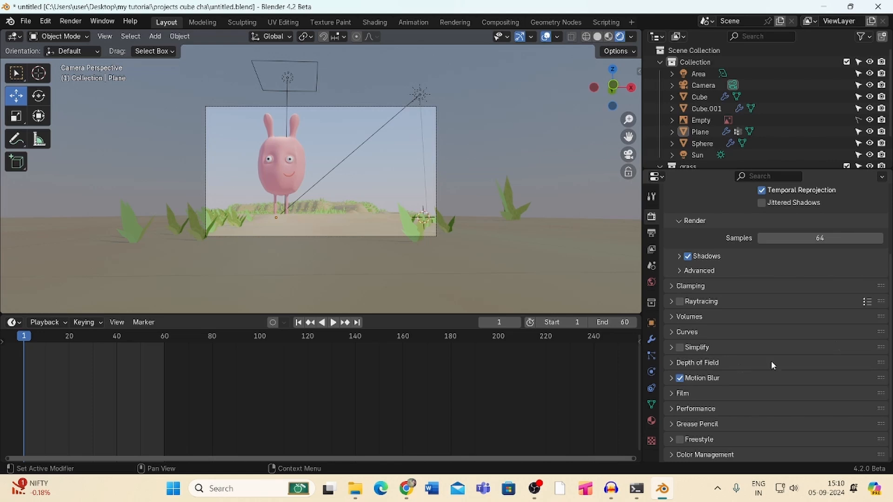
{"action": "left_click_drag", "start_coordinate": [888, 343], "coordinate": [888, 336]}
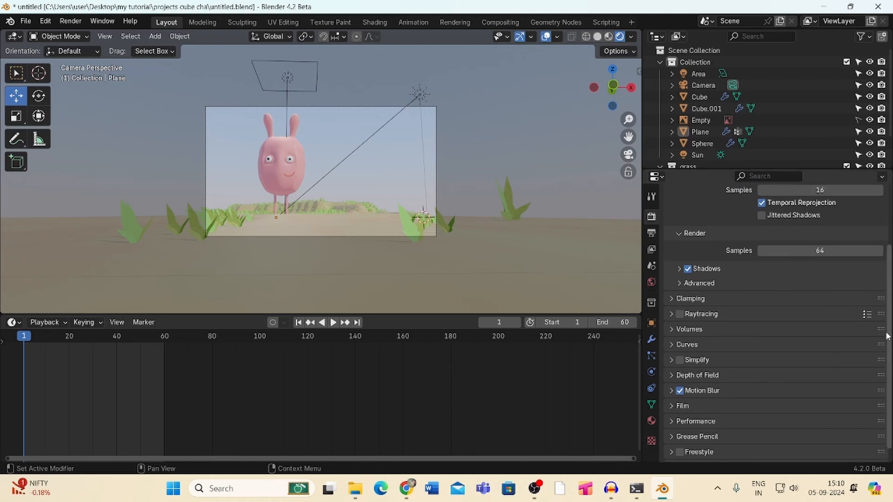
{"action": "scroll", "coordinate": [760, 246], "scroll_direction": "up", "scroll_amount": 4}
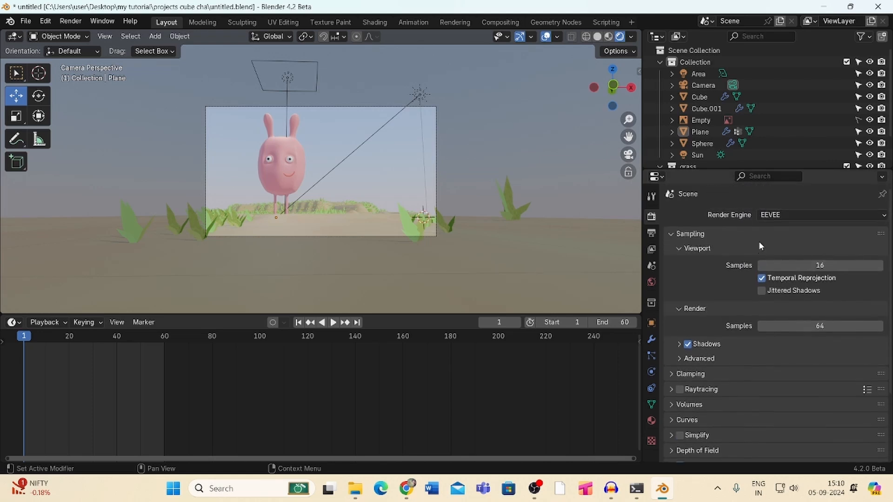
Set the output Resolution X to 1080 px
{"action": "left_click", "coordinate": [651, 234]}
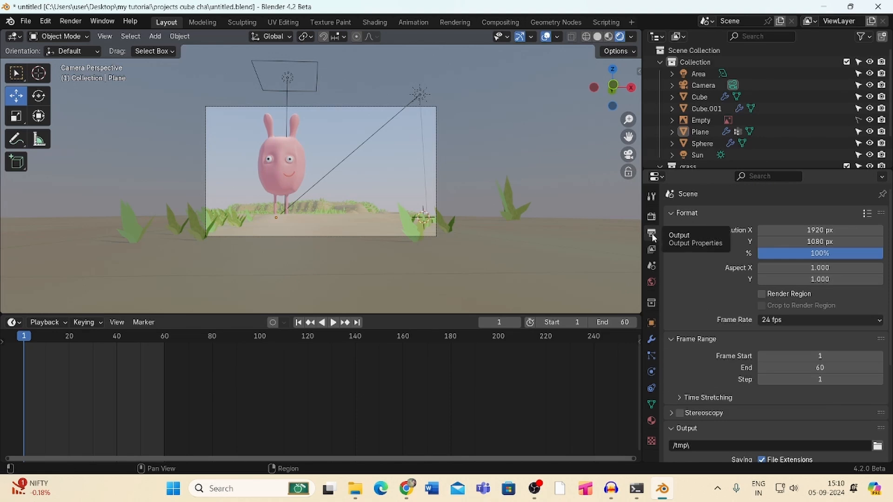
{"action": "left_click_drag", "start_coordinate": [890, 275], "coordinate": [890, 272]}
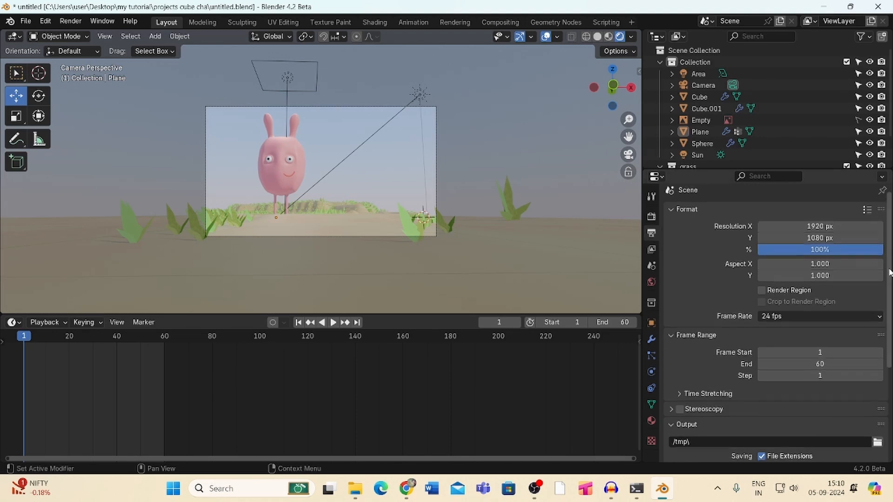
{"action": "left_click", "coordinate": [826, 227]}
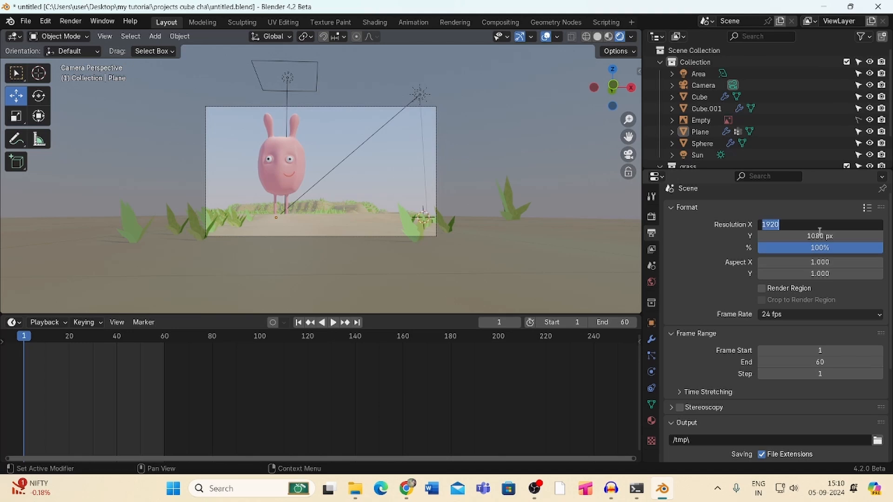
{"action": "type", "text": "1080"}
{"action": "key", "text": "Return"}
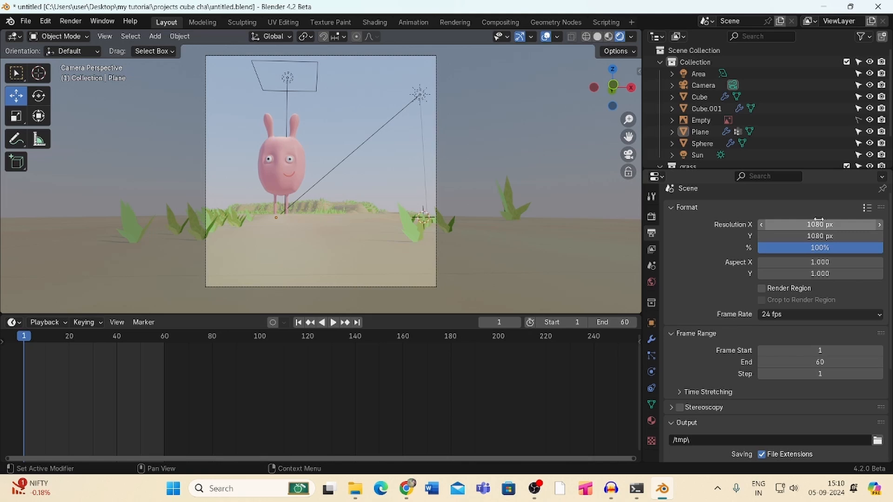
Set the output Resolution X to 1920 px
{"action": "left_click", "coordinate": [821, 226]}
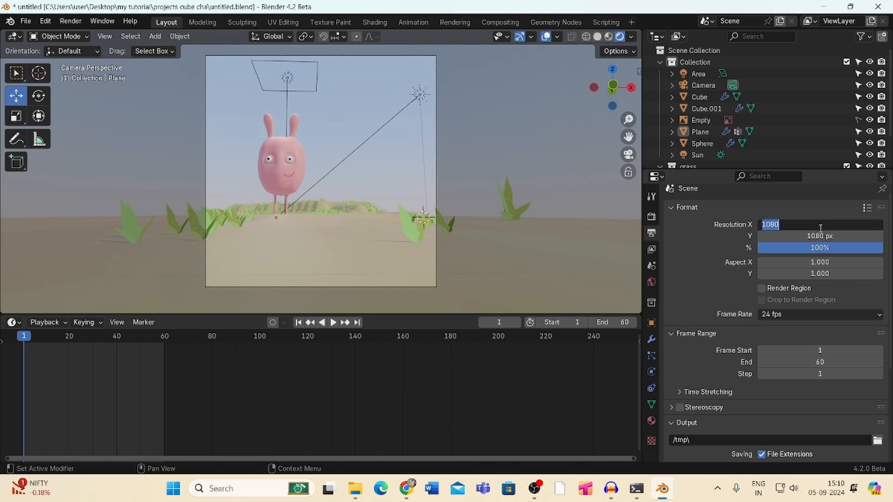
{"action": "type", "text": "1"}
{"action": "key", "text": "Return"}
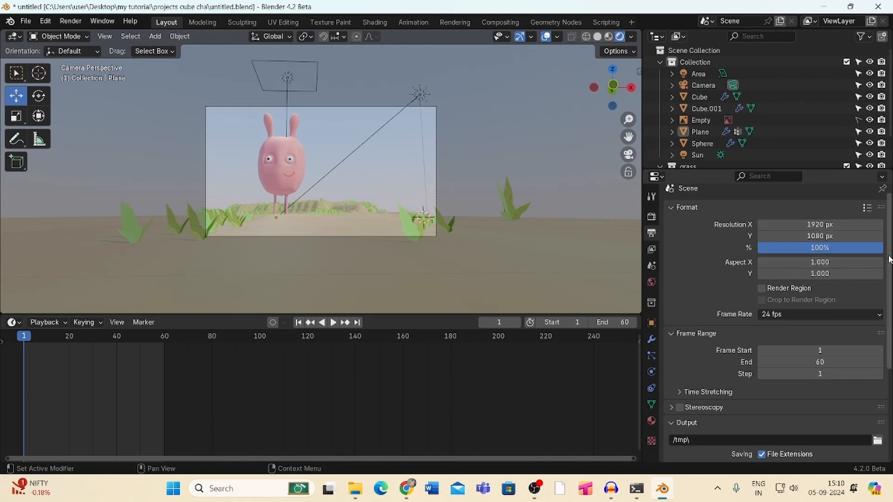
Set the PNG output's Color Depth to 16 and its Color mode to RGB
{"action": "left_click_drag", "start_coordinate": [889, 259], "coordinate": [885, 372]}
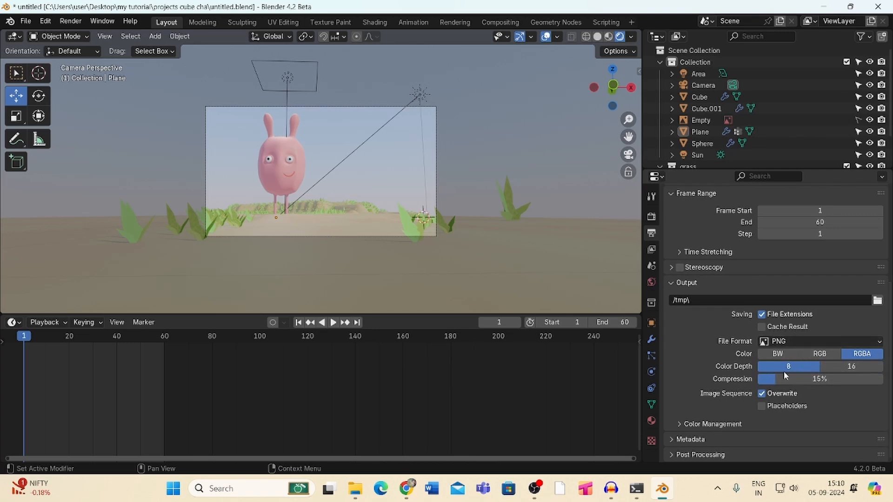
{"action": "left_click", "coordinate": [852, 367]}
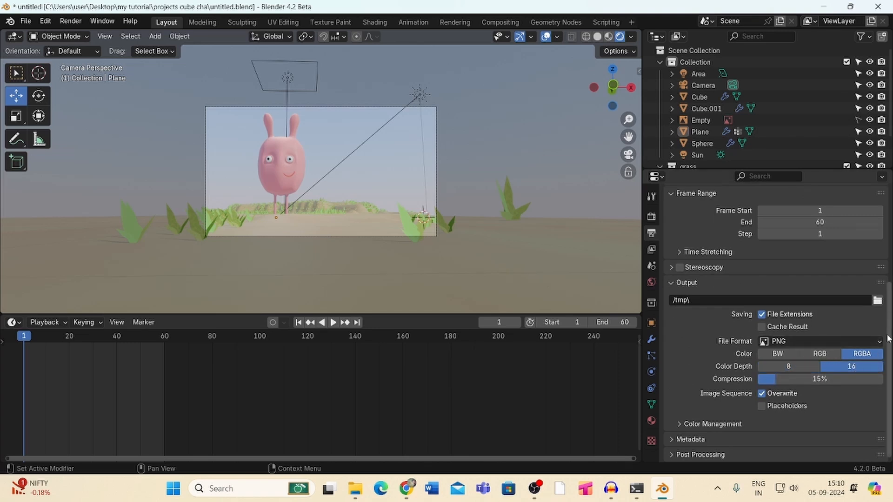
{"action": "scroll", "coordinate": [888, 339], "scroll_direction": "up", "scroll_amount": 1}
{"action": "left_click", "coordinate": [827, 361]}
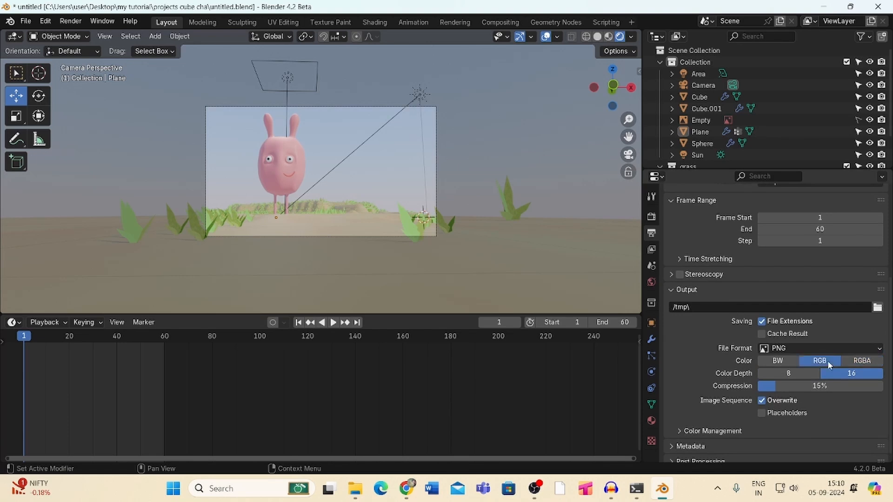
Set the output File Format to FFmpeg Video and its encoding Container to MPEG-4
{"action": "left_click_drag", "start_coordinate": [889, 339], "coordinate": [882, 350]}
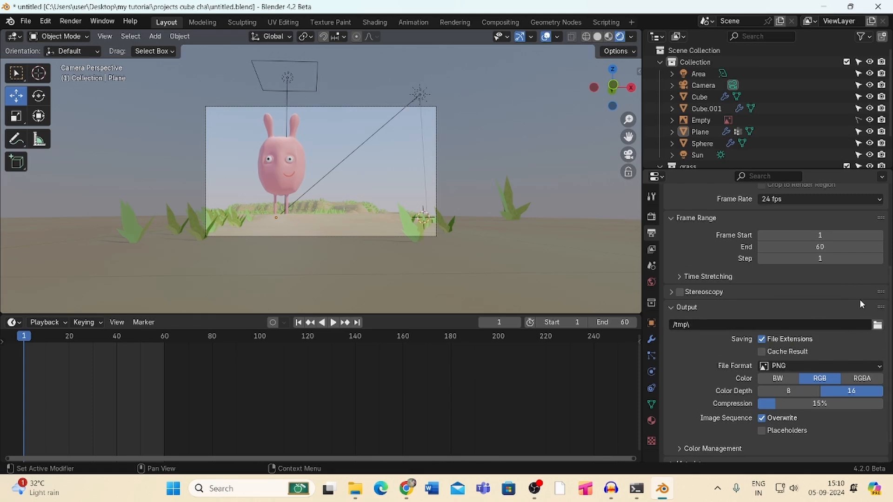
{"action": "left_click_drag", "start_coordinate": [888, 298], "coordinate": [881, 351]}
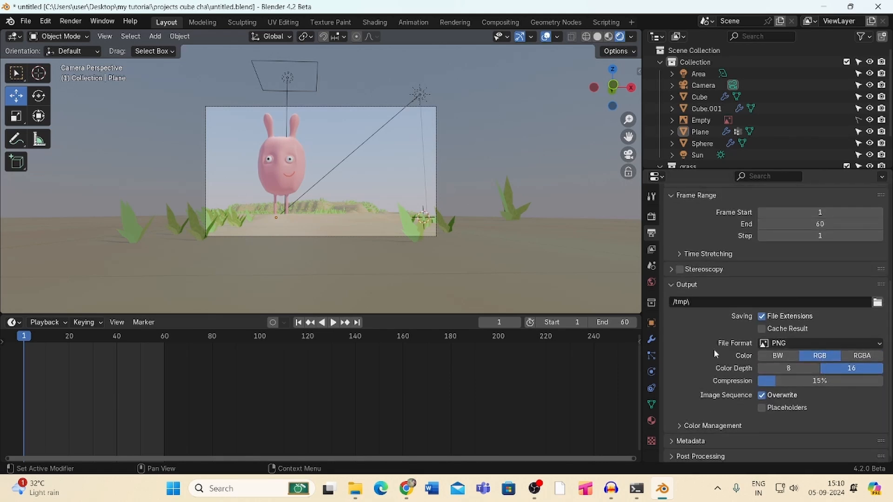
{"action": "left_click", "coordinate": [821, 344]}
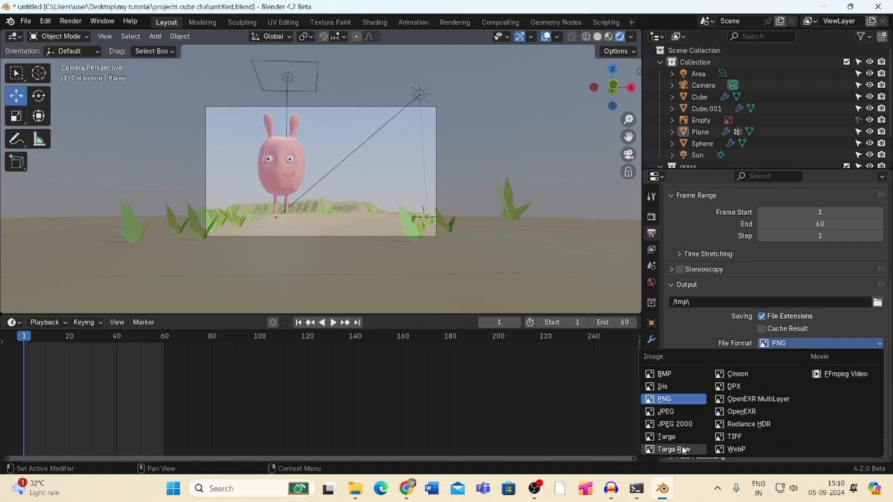
{"action": "left_click", "coordinate": [832, 375]}
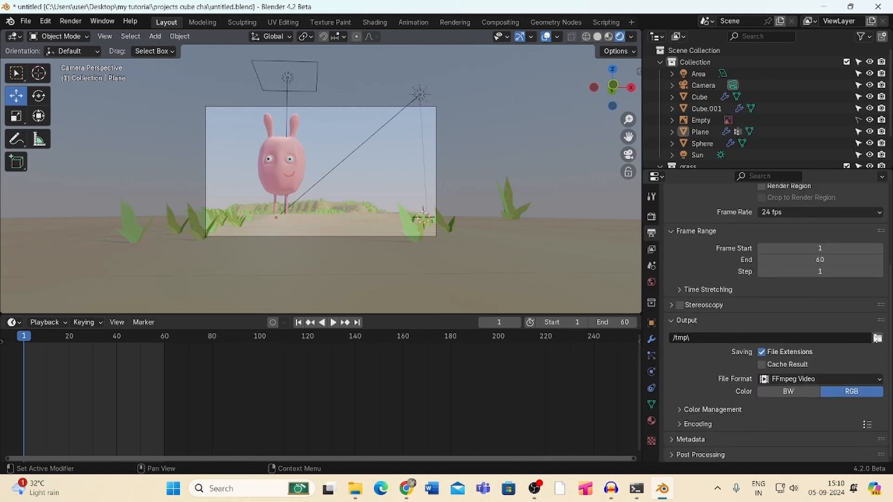
{"action": "left_click", "coordinate": [734, 424]}
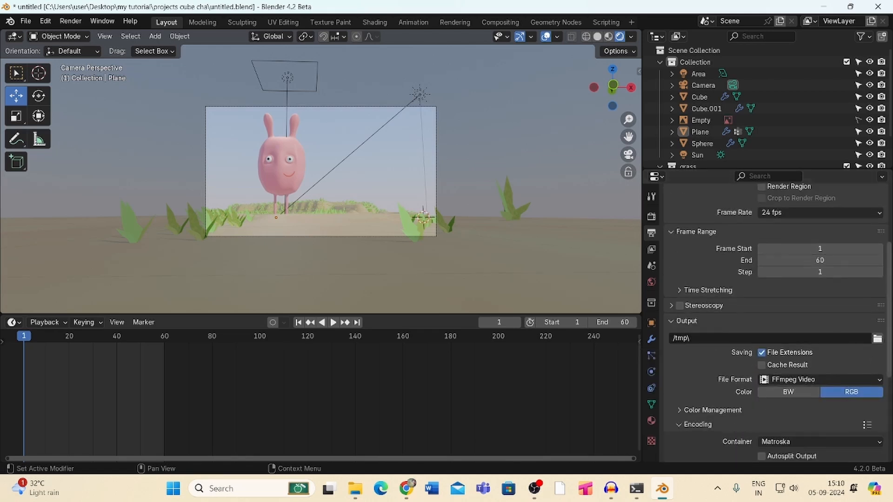
{"action": "scroll", "coordinate": [805, 341], "scroll_direction": "down", "scroll_amount": 6}
{"action": "left_click", "coordinate": [802, 306]}
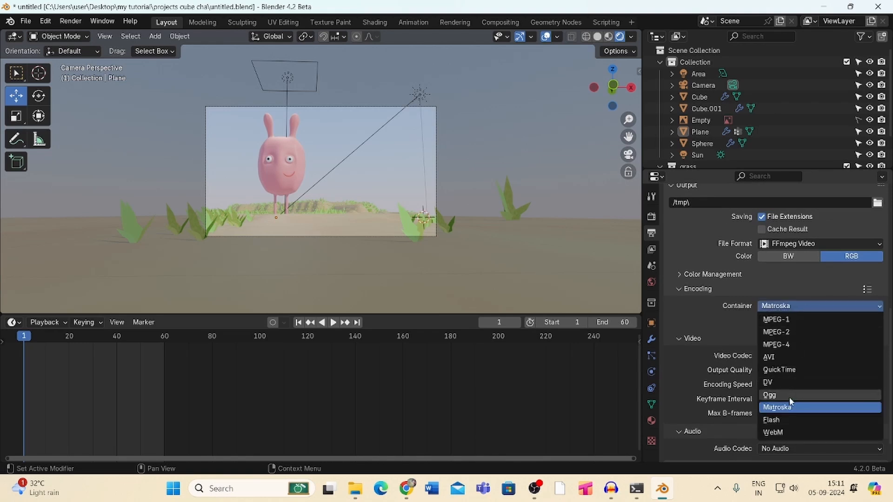
{"action": "left_click", "coordinate": [794, 344]}
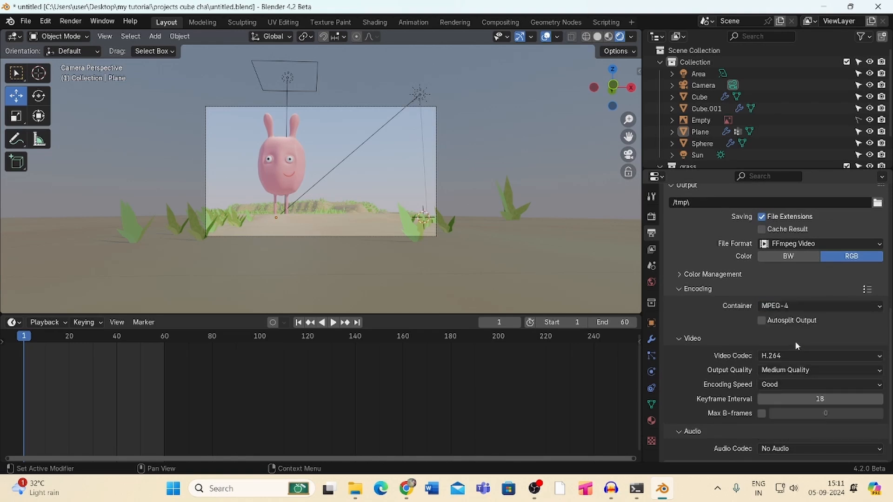
Set the video encoding's Output Quality to High Quality
{"action": "scroll", "coordinate": [795, 347], "scroll_direction": "down", "scroll_amount": 1}
{"action": "left_click", "coordinate": [795, 352]}
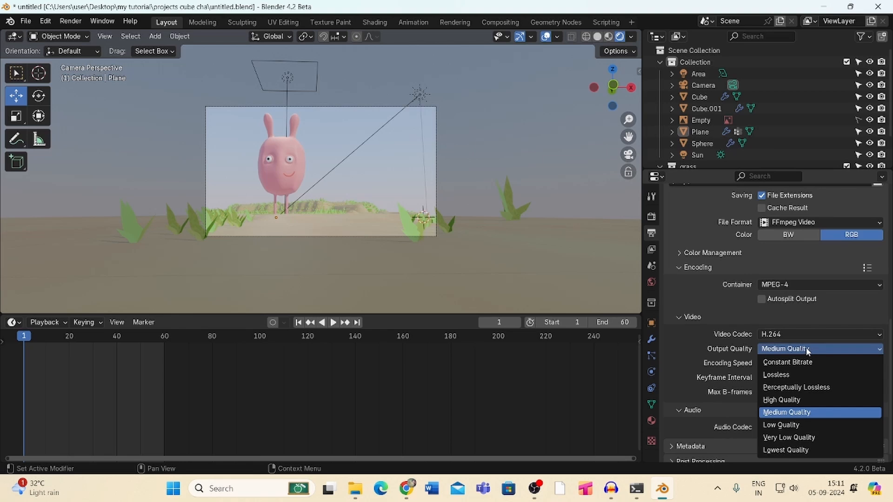
{"action": "left_click", "coordinate": [794, 399]}
Choose the "final render" folder inside "my tutorial" on the Desktop as the render output location
{"action": "left_click_drag", "start_coordinate": [888, 339], "coordinate": [843, 266]}
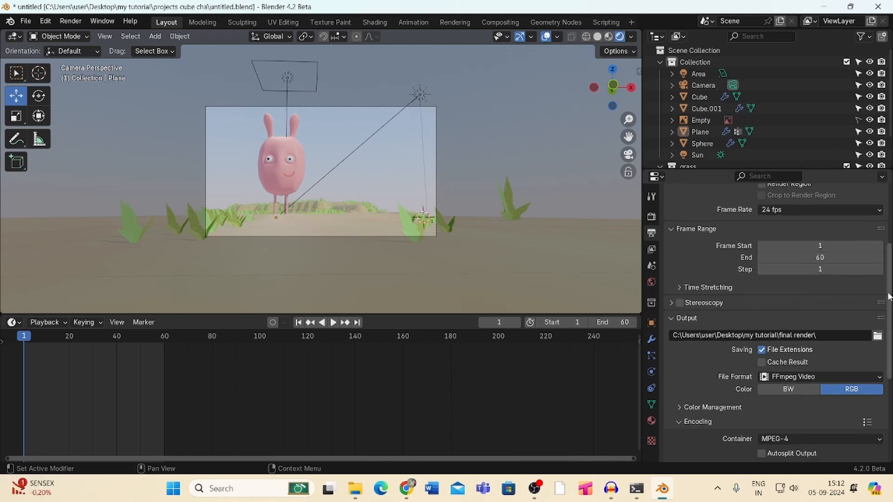
{"action": "scroll", "coordinate": [878, 321], "scroll_direction": "down", "scroll_amount": 1}
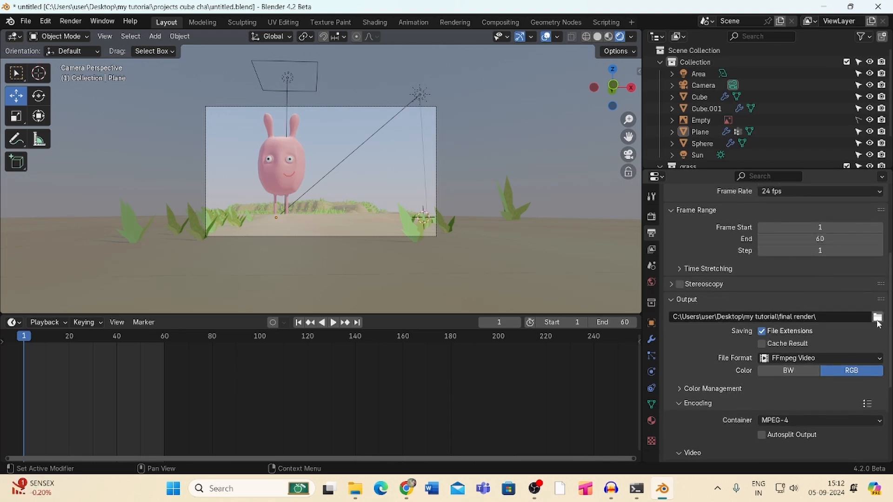
{"action": "left_click", "coordinate": [877, 318]}
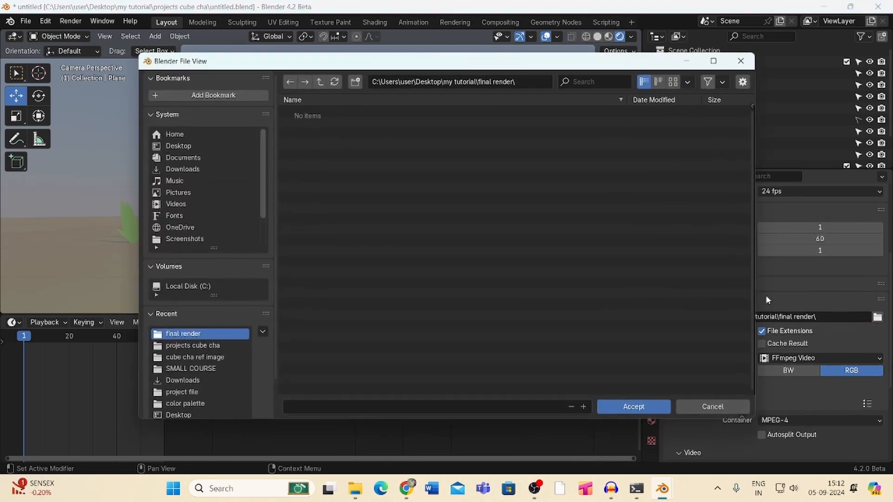
{"action": "left_click", "coordinate": [741, 60]}
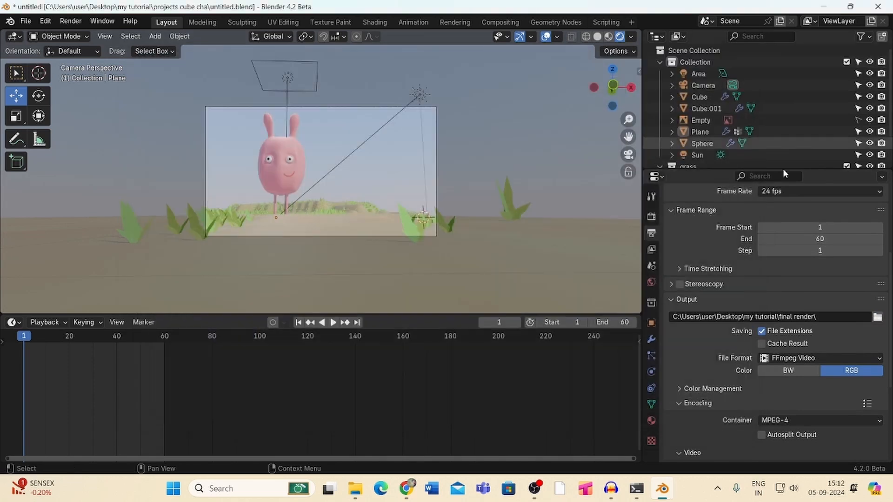
{"action": "left_click", "coordinate": [876, 317]}
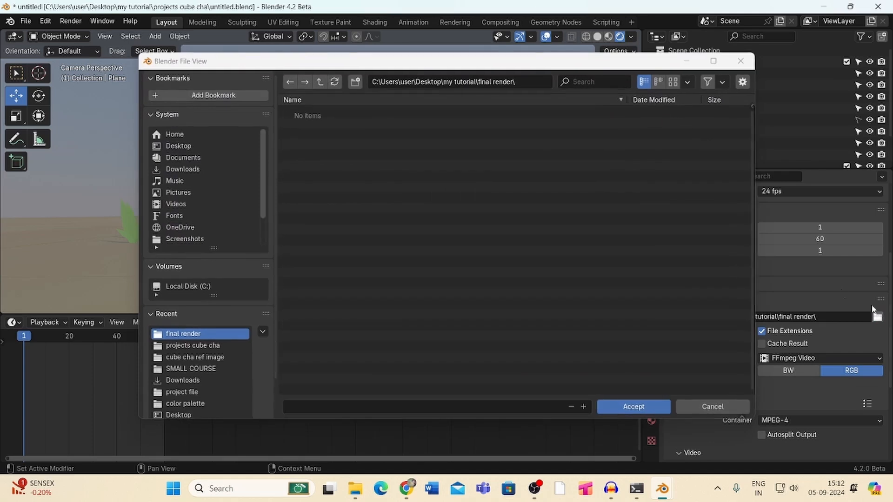
{"action": "left_click", "coordinate": [633, 407]}
Check the scene's EEVEE render settings and render the full animation
{"action": "scroll", "coordinate": [880, 281], "scroll_direction": "up", "scroll_amount": 6}
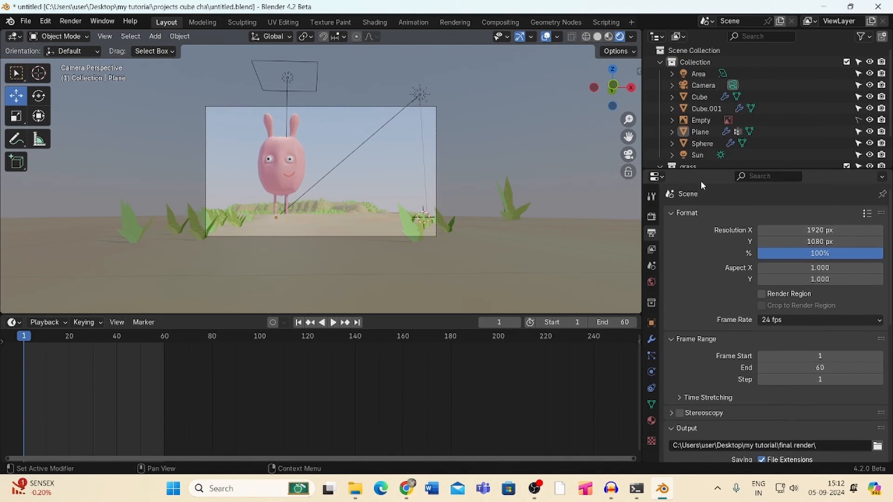
{"action": "left_click", "coordinate": [652, 217]}
{"action": "left_click", "coordinate": [650, 236]}
{"action": "left_click", "coordinate": [649, 223]}
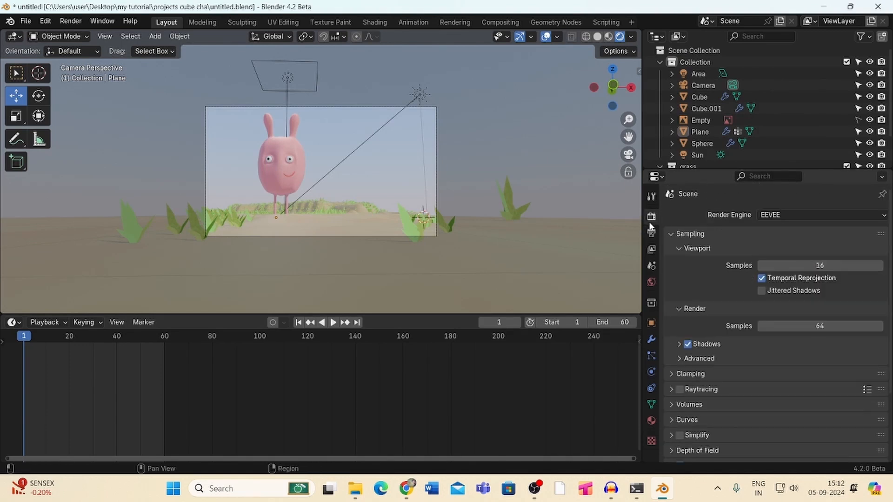
{"action": "left_click", "coordinate": [69, 22]}
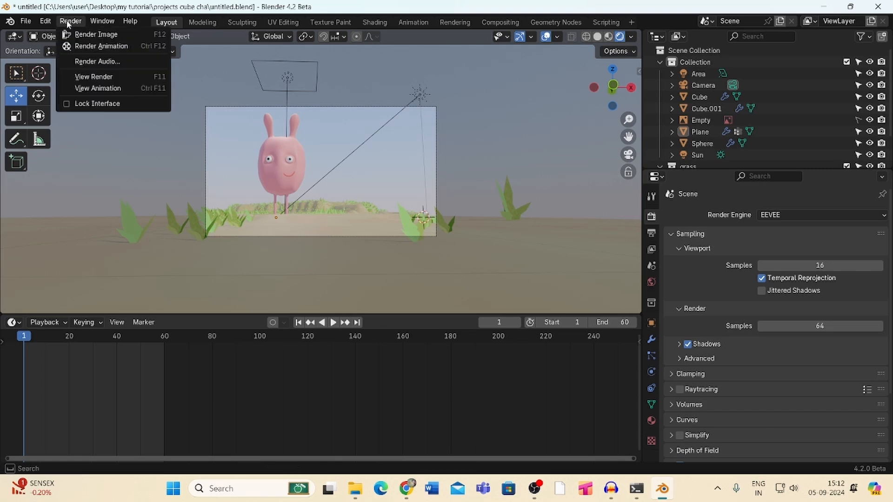
{"action": "left_click", "coordinate": [99, 46]}
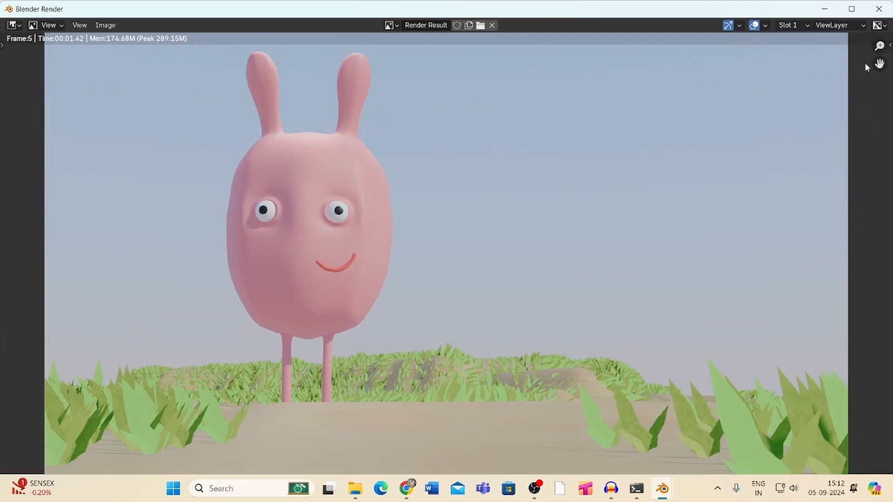
{"action": "scroll", "coordinate": [858, 79], "scroll_direction": "down", "scroll_amount": 2}
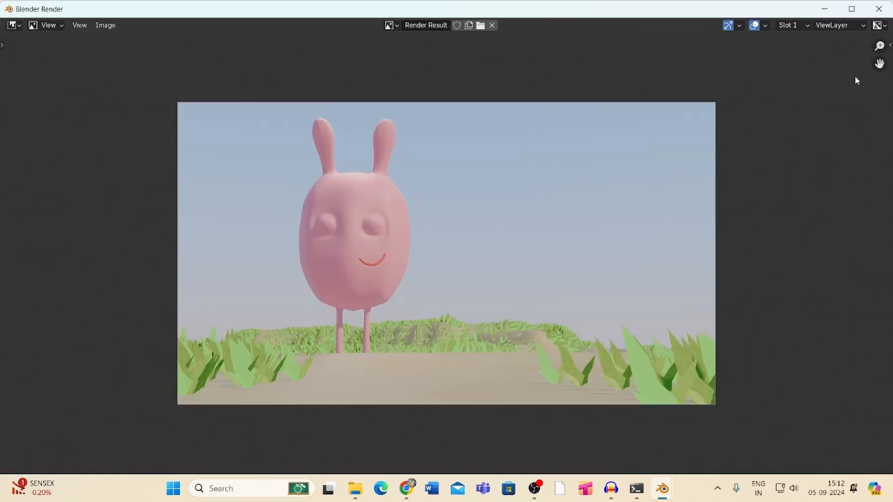